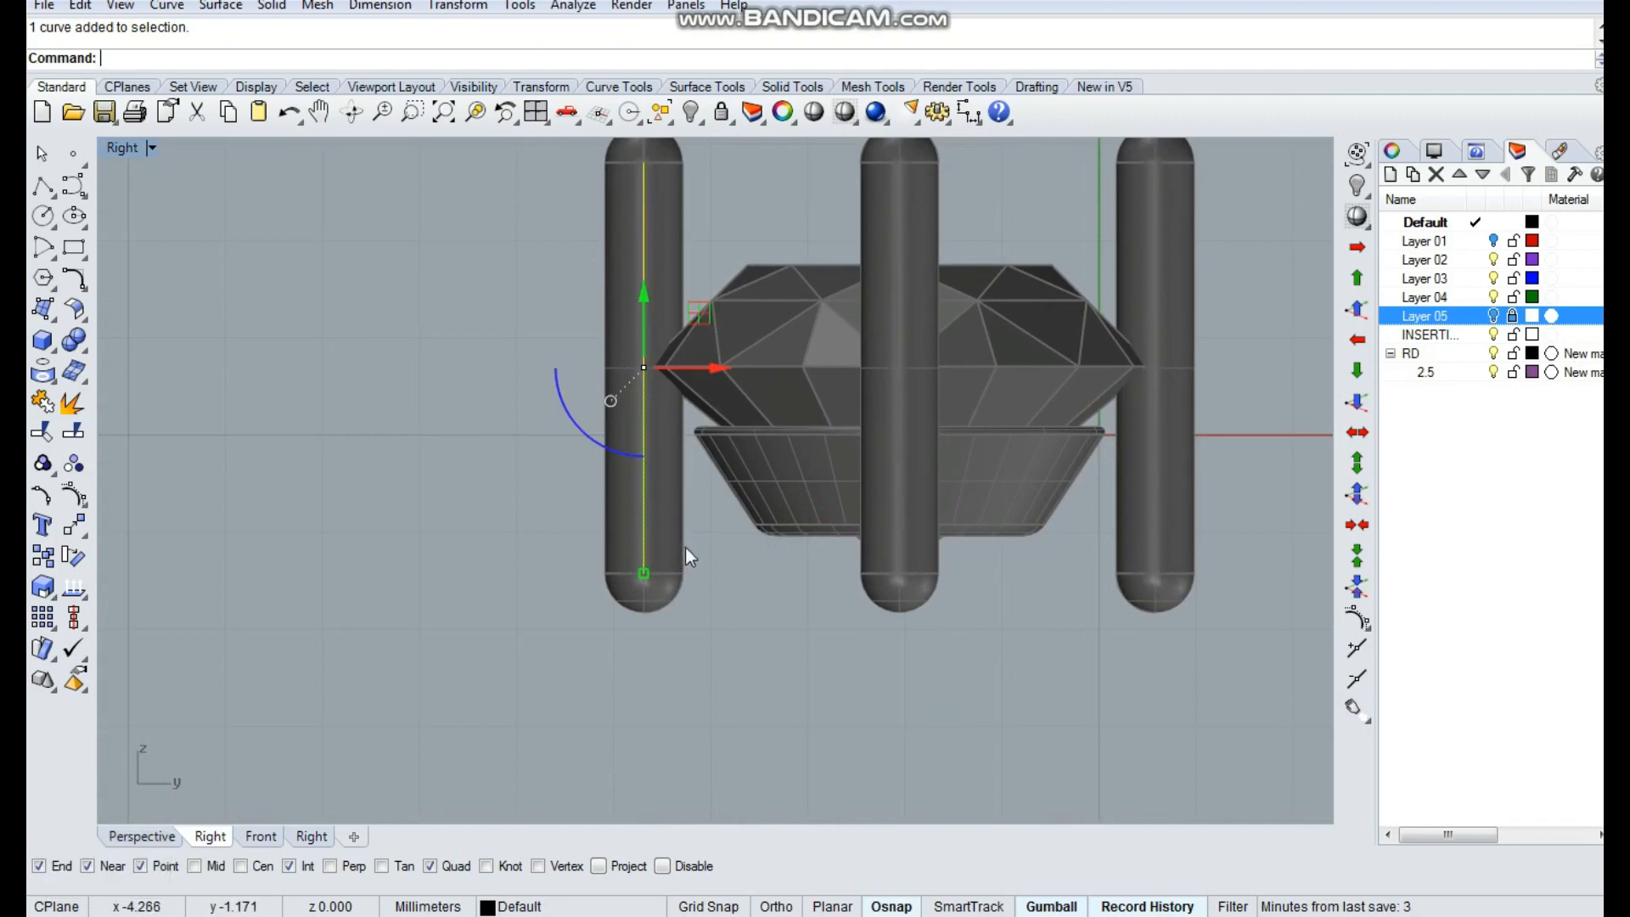
Show the prong path curve's control points, pull its bottom end inward, and lower the two middle points
key("F10")
left_click_drag(575, 533, 864, 577)
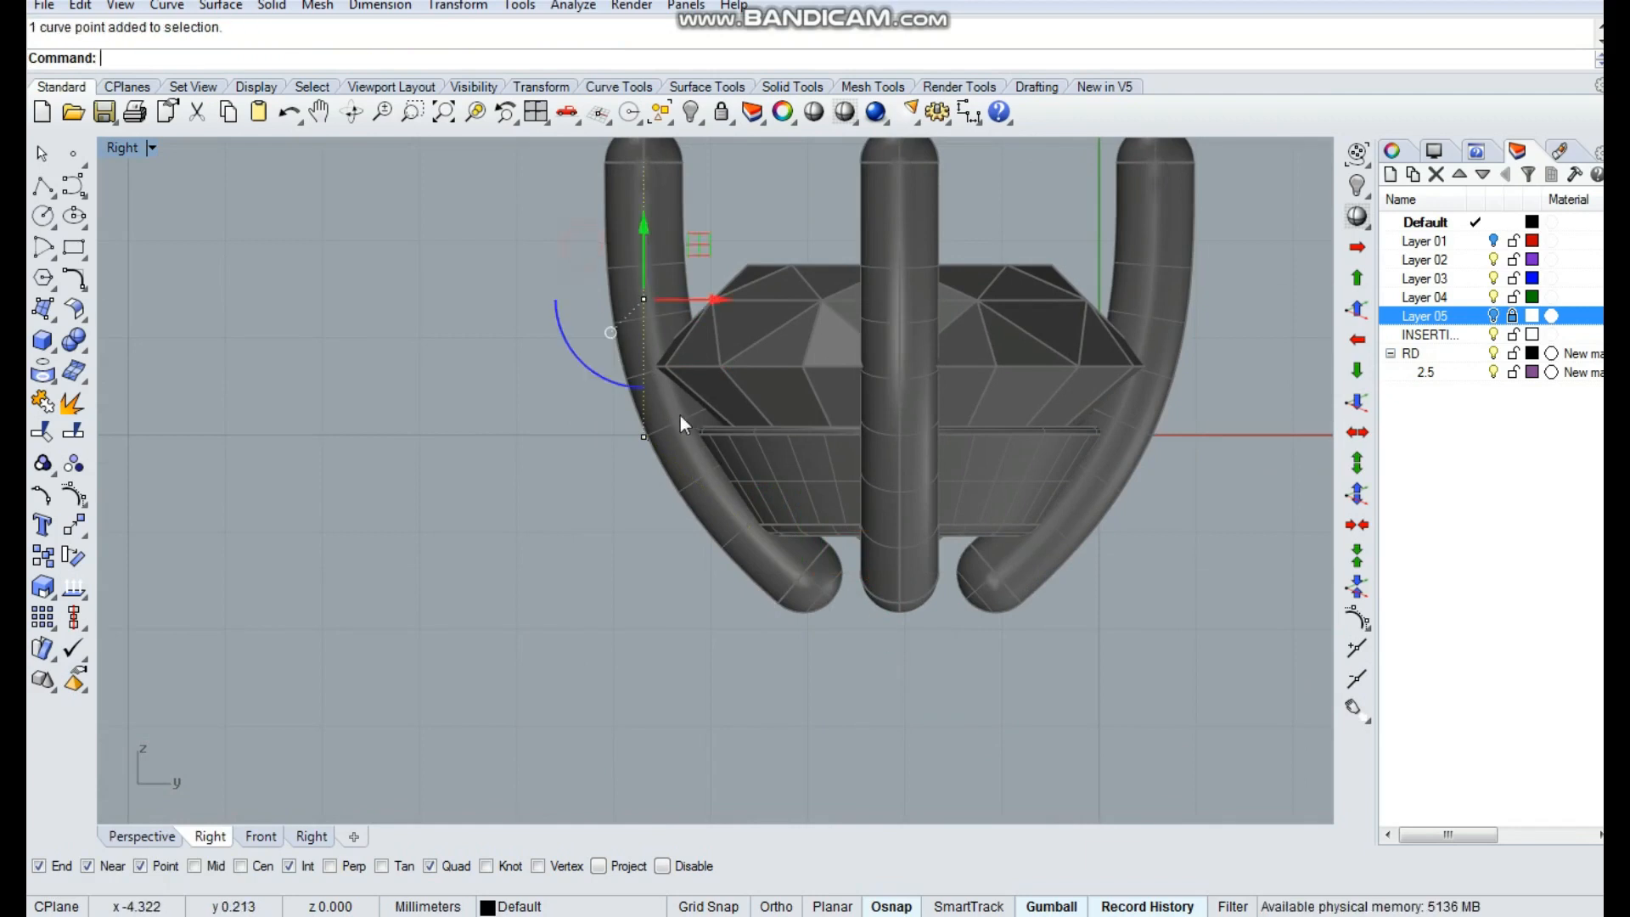
left_click_drag(653, 384, 703, 448)
right_click_drag(635, 295, 646, 351)
left_click(655, 360)
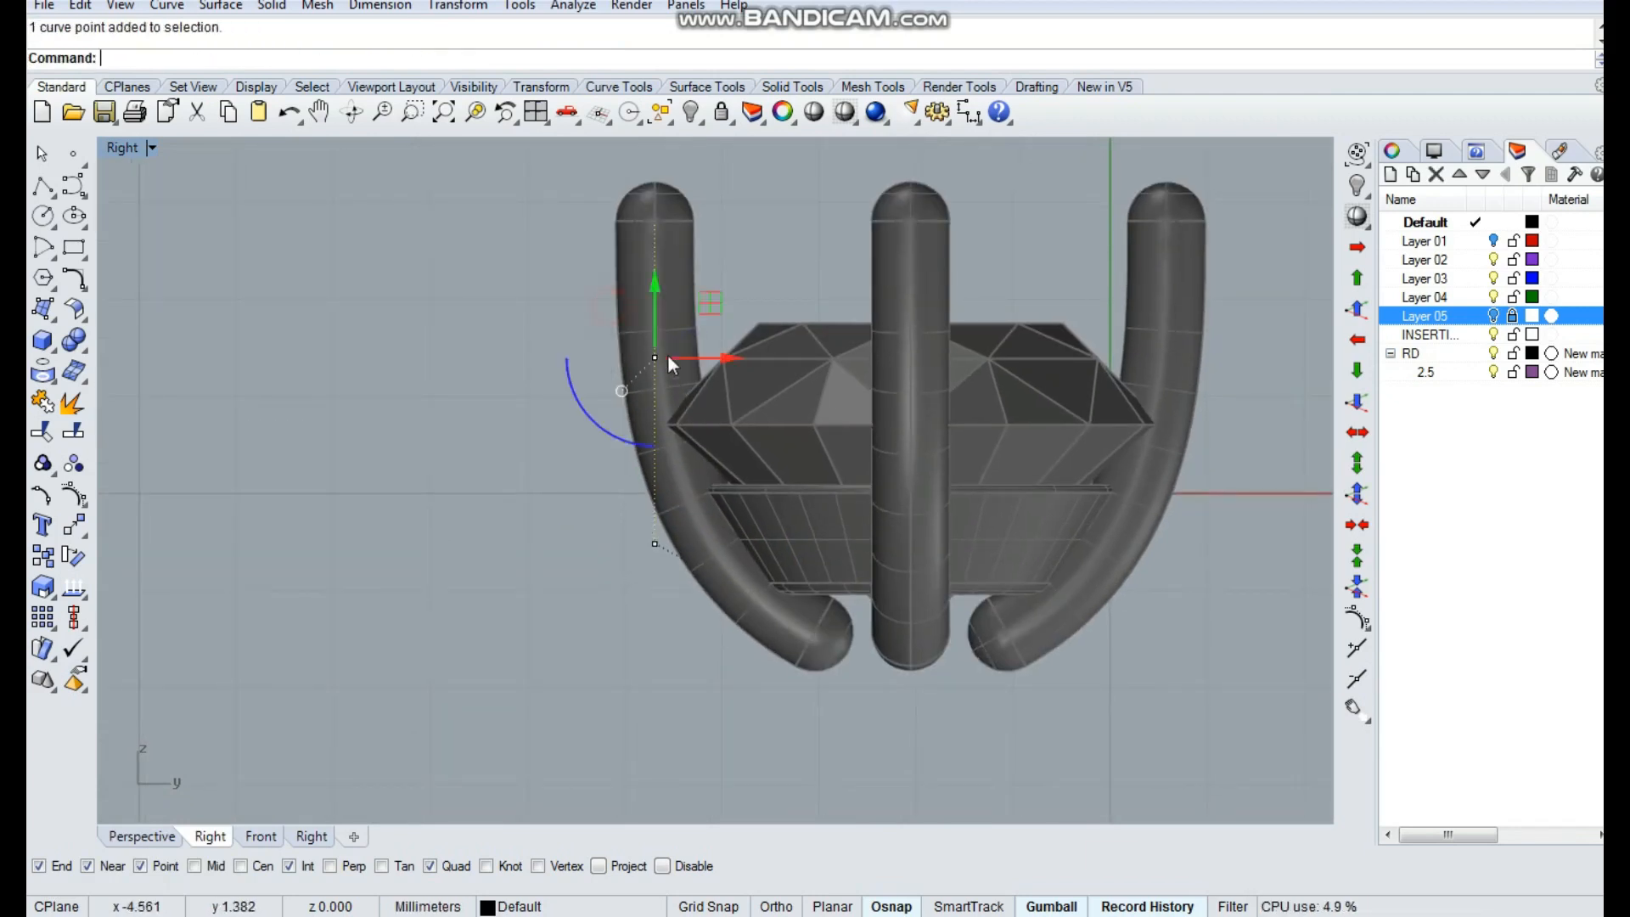
left_click_drag(654, 303, 670, 364)
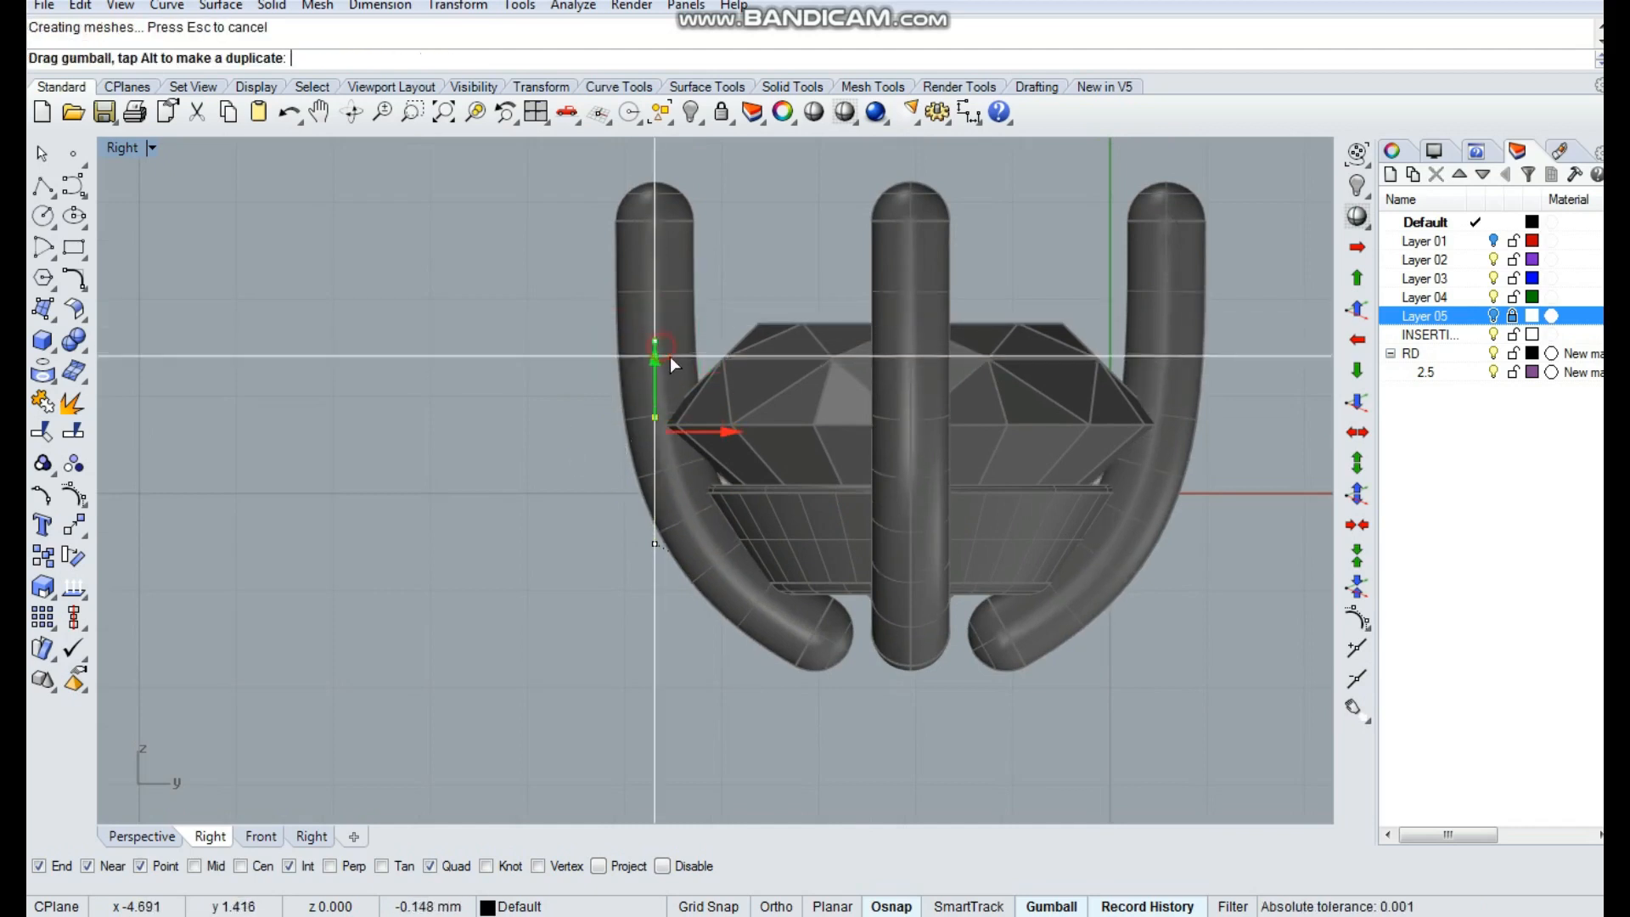
Lower the curve's lower bend point and pull its bottom end further toward the setting's centre
left_click(655, 543)
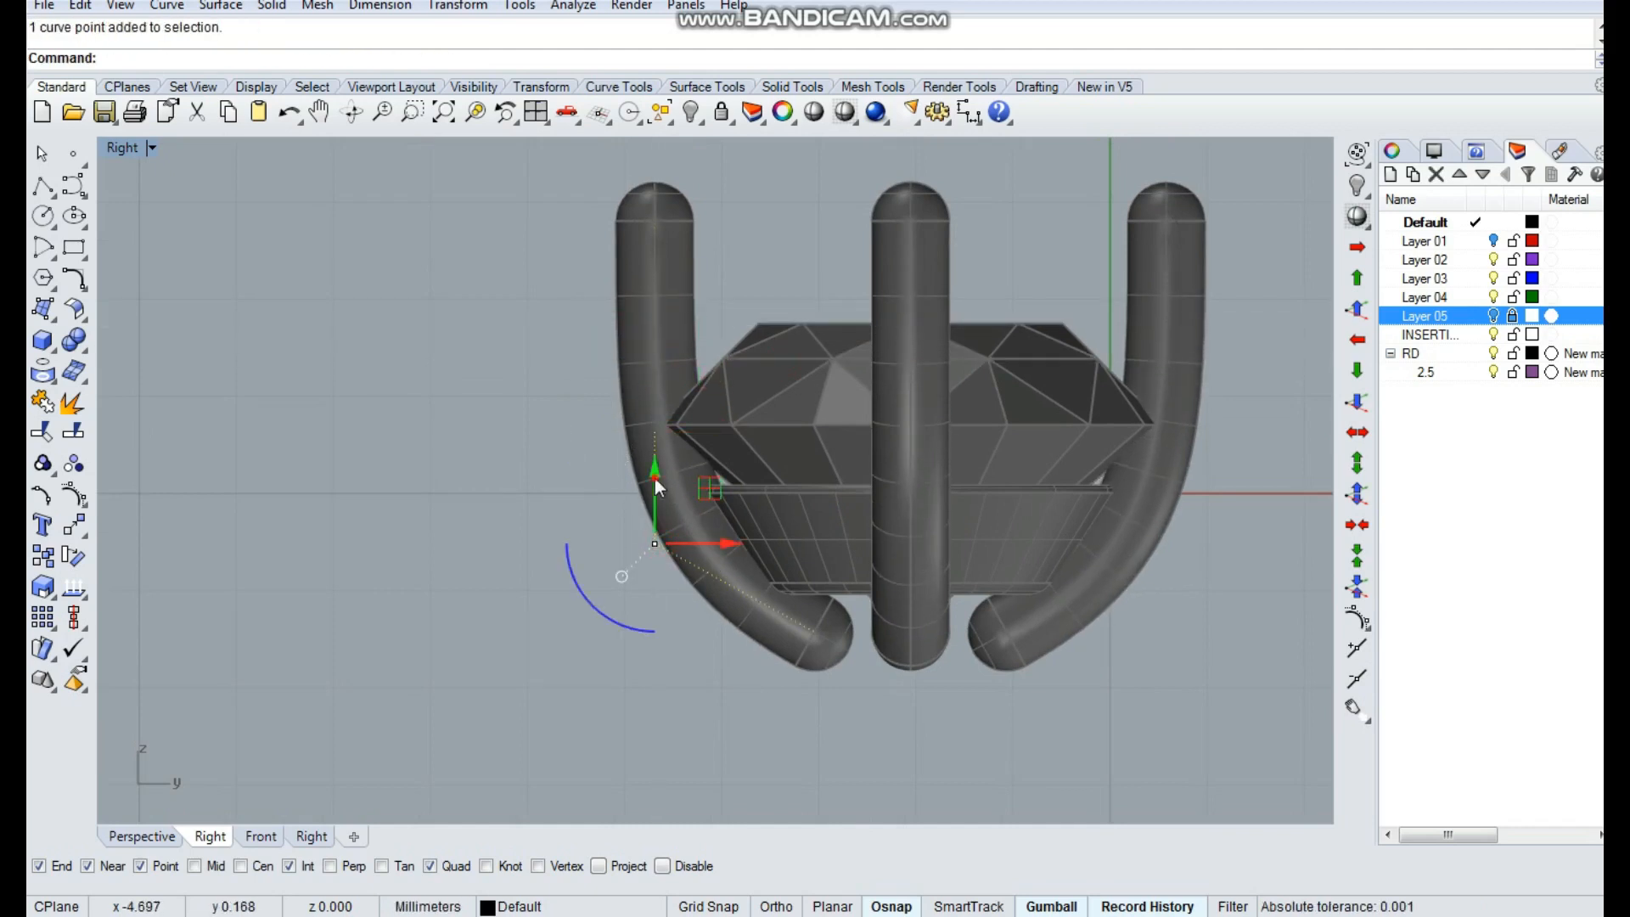
left_click_drag(658, 486, 862, 535)
mouse_move(837, 617)
left_mouse_down()
mouse_move(884, 634)
mouse_move(860, 609)
left_mouse_up()
Lower the top end point of the prong curve and adjust the control point beneath it
left_click(654, 336)
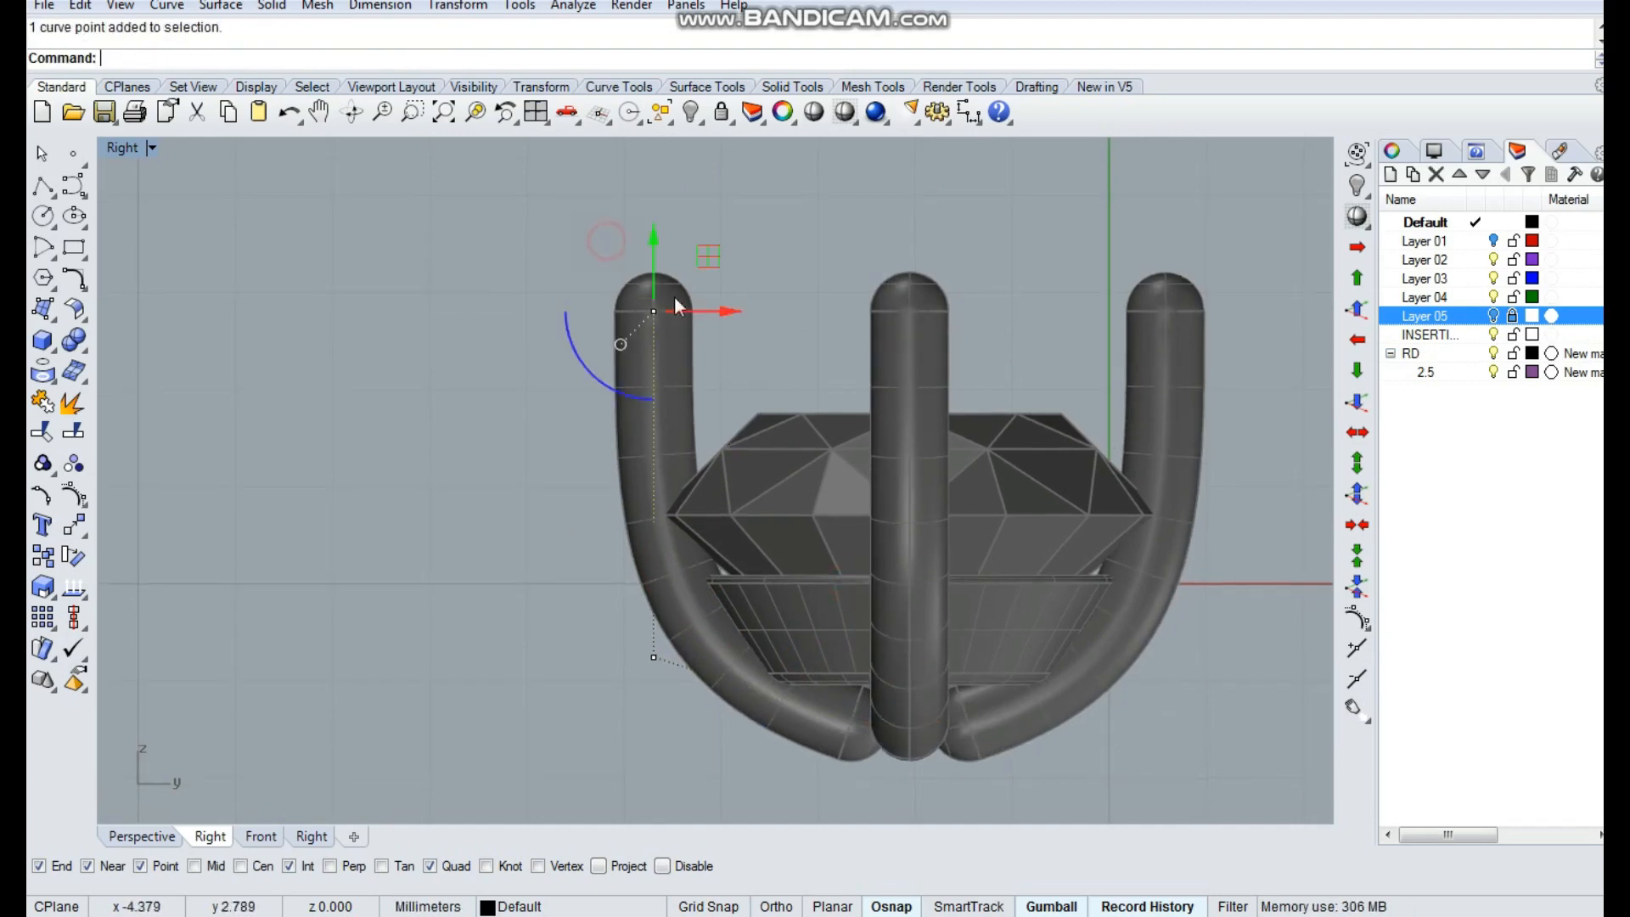
left_click_drag(647, 234, 659, 338)
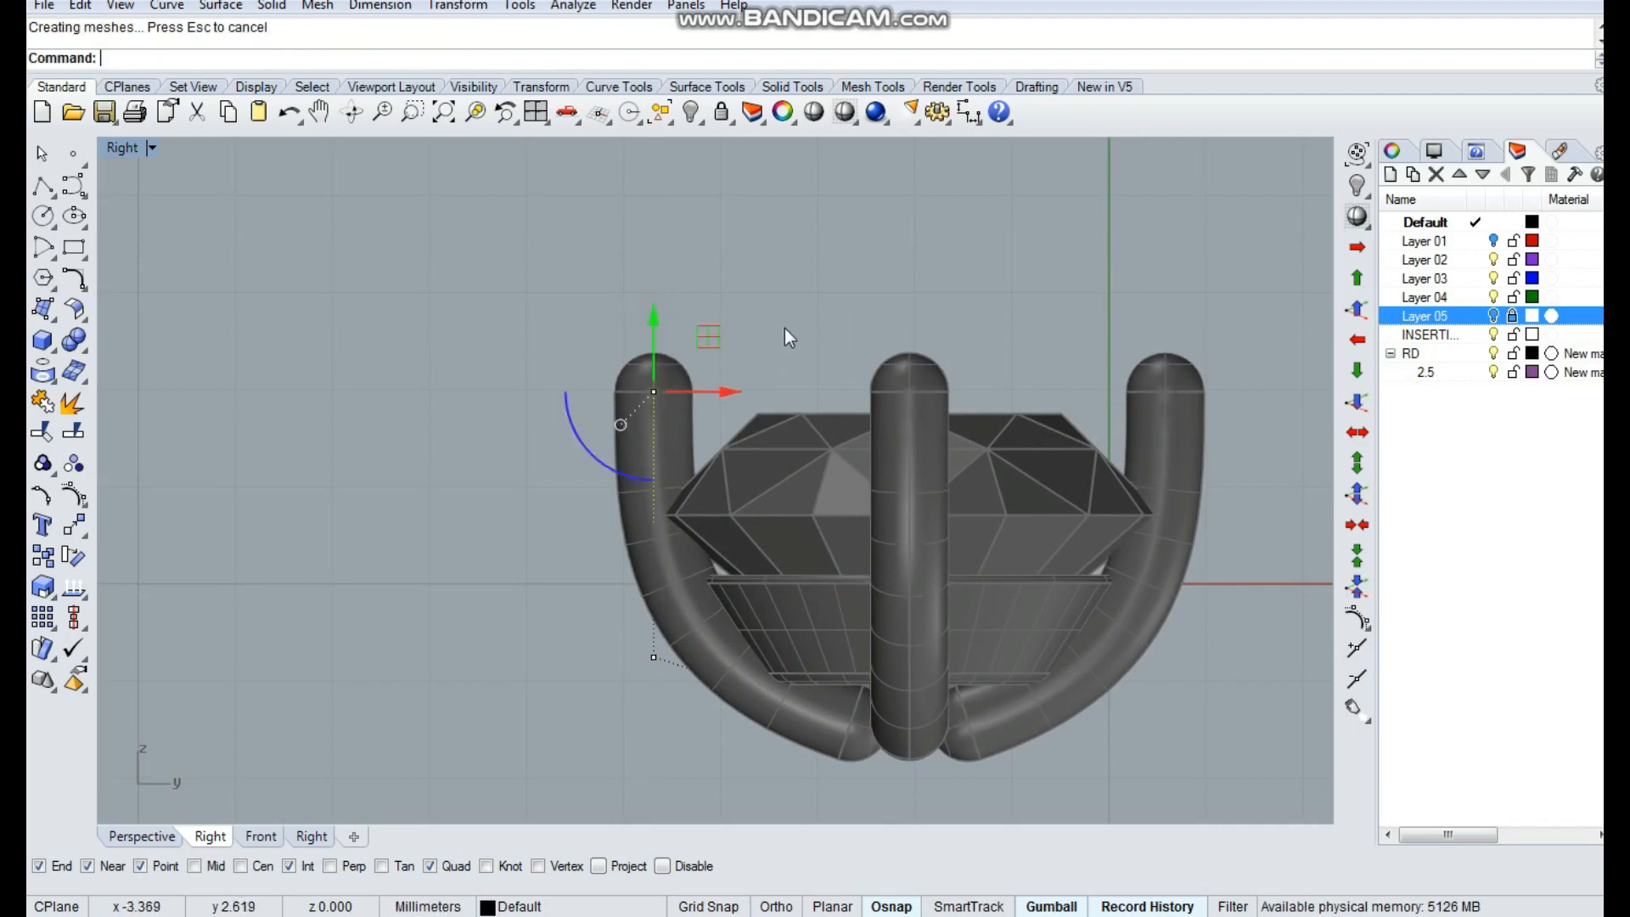
left_click_drag(658, 466, 653, 458)
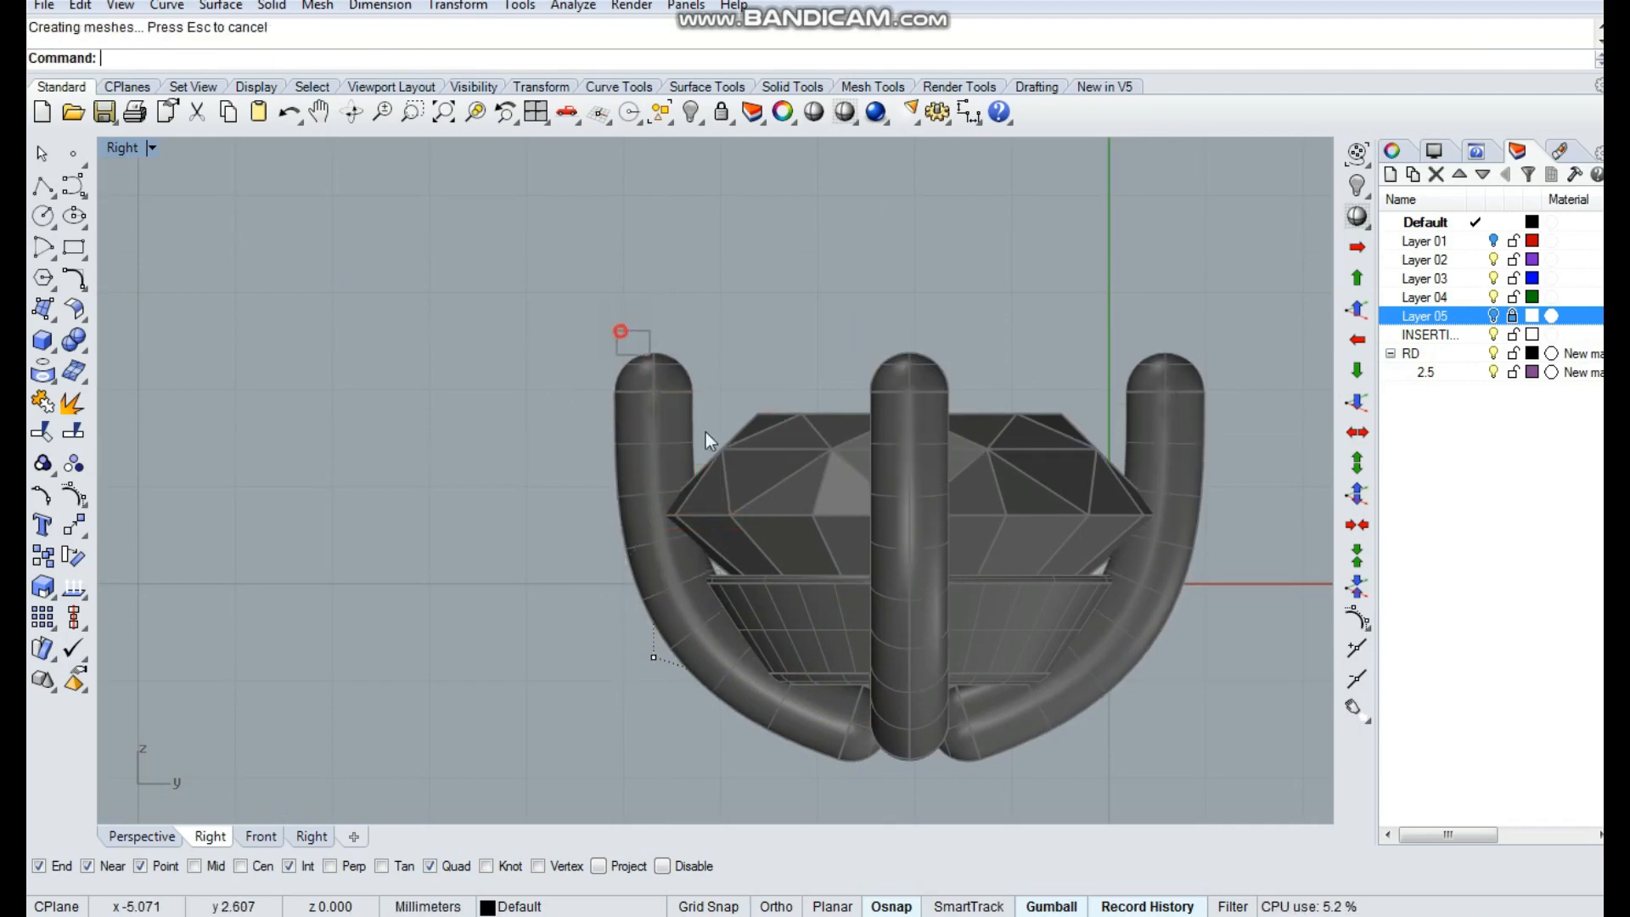
left_click_drag(656, 342, 657, 362)
Raise the prong curve's bottom end up to the cup's base and shift the lower bend point inward
right_click_drag(827, 557, 807, 524)
left_click_drag(775, 594, 900, 695)
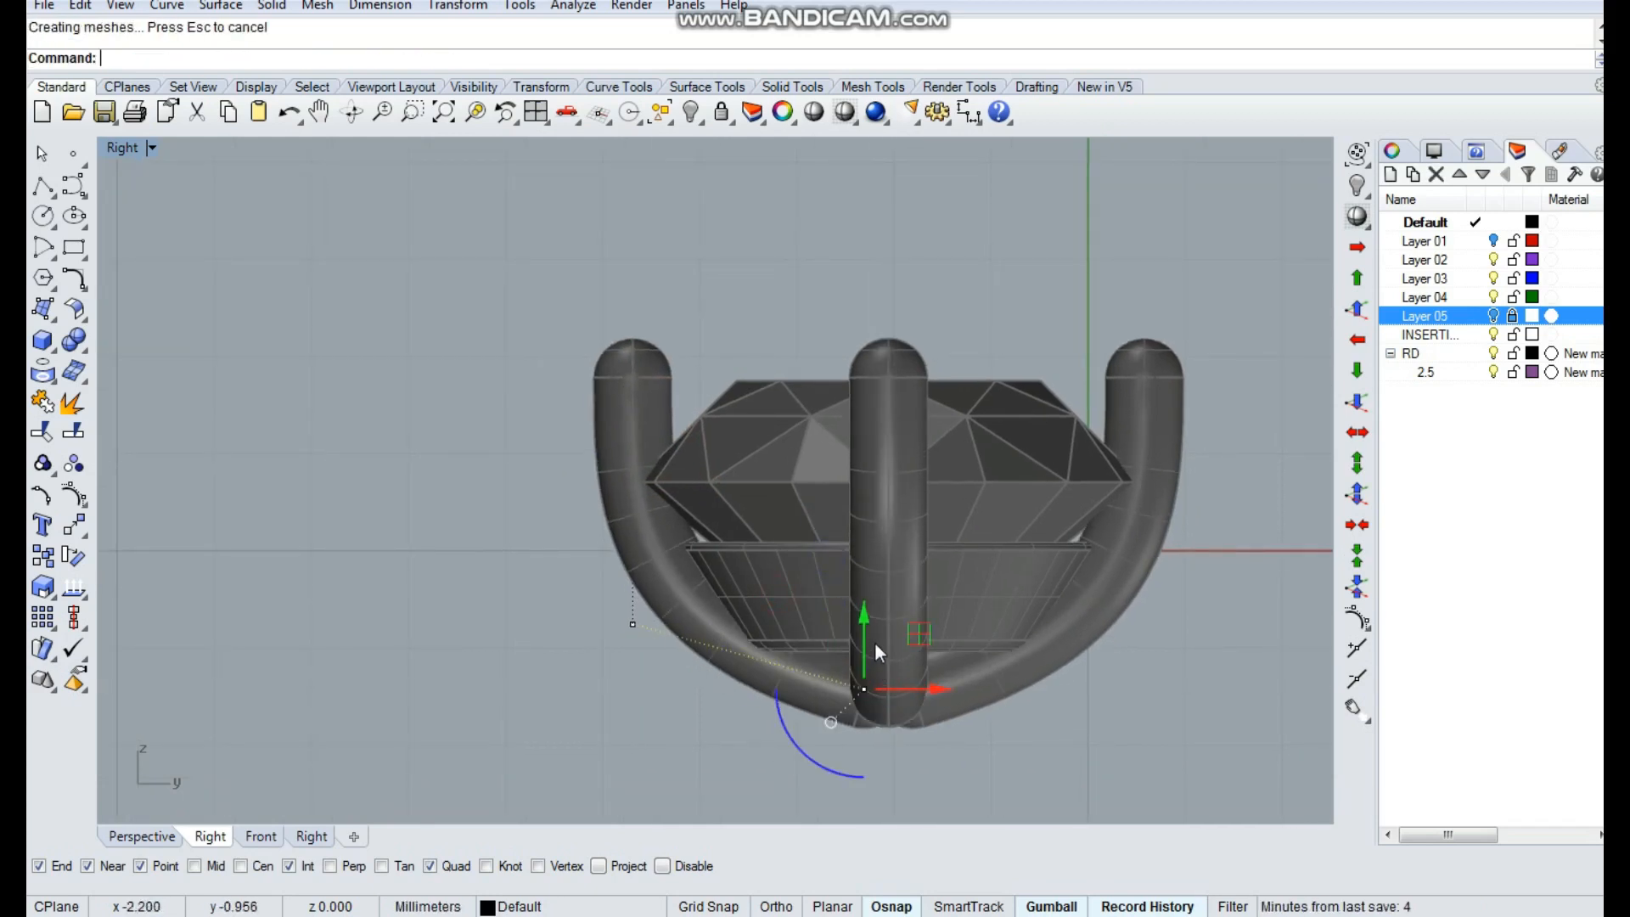
left_click_drag(871, 630, 885, 610)
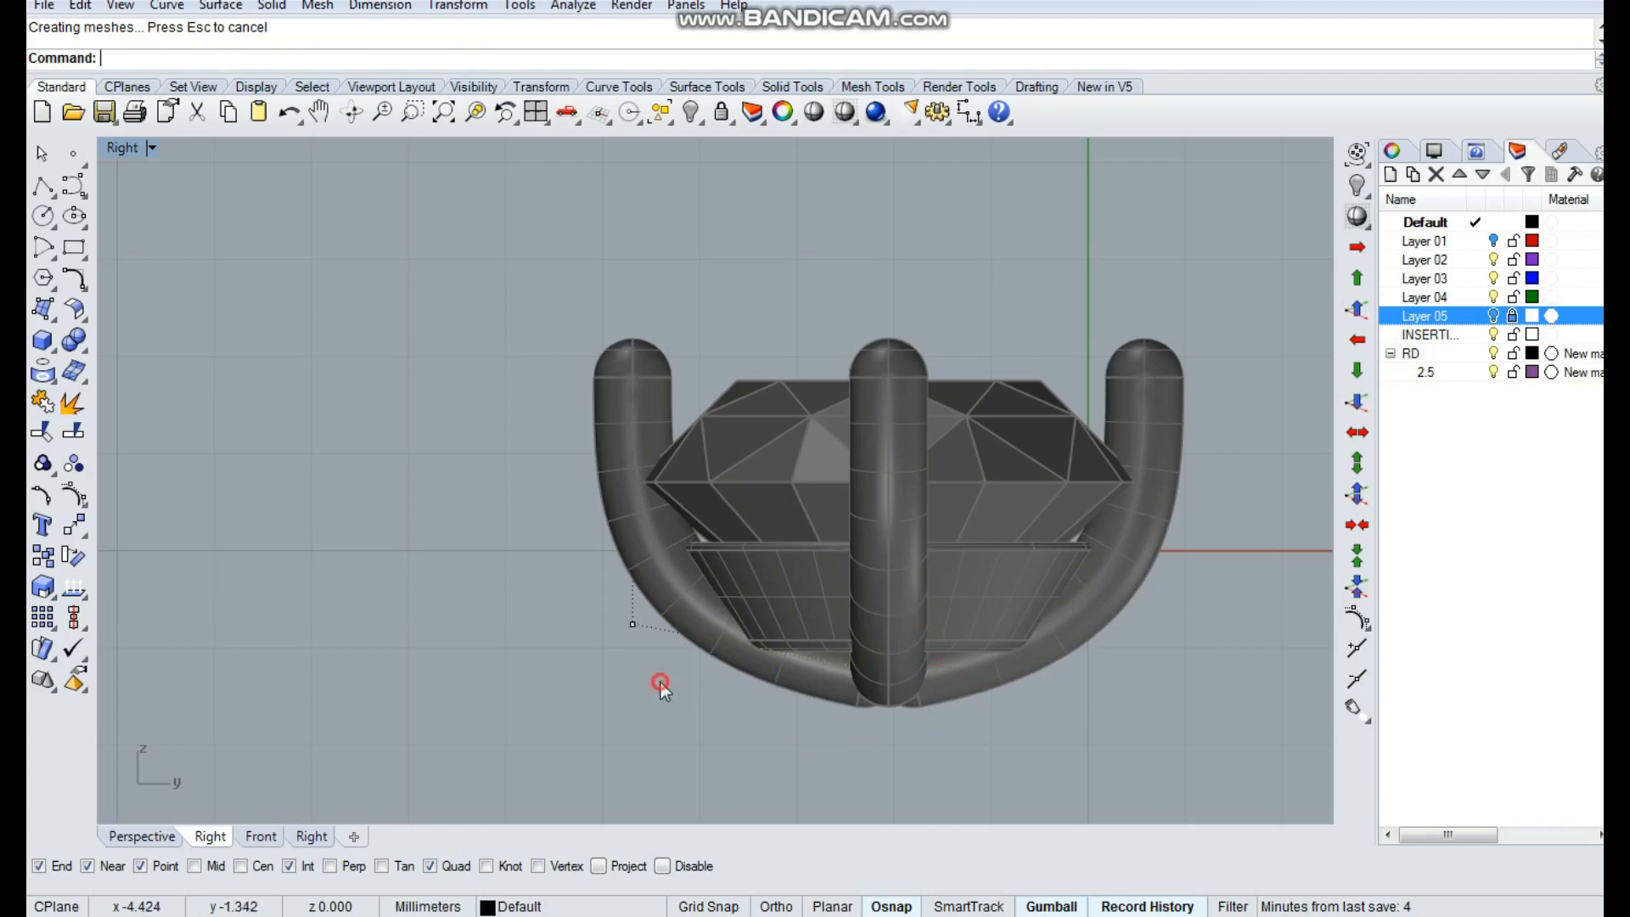
left_click(633, 623)
left_click_drag(631, 567, 649, 590)
left_click_drag(697, 643, 739, 649)
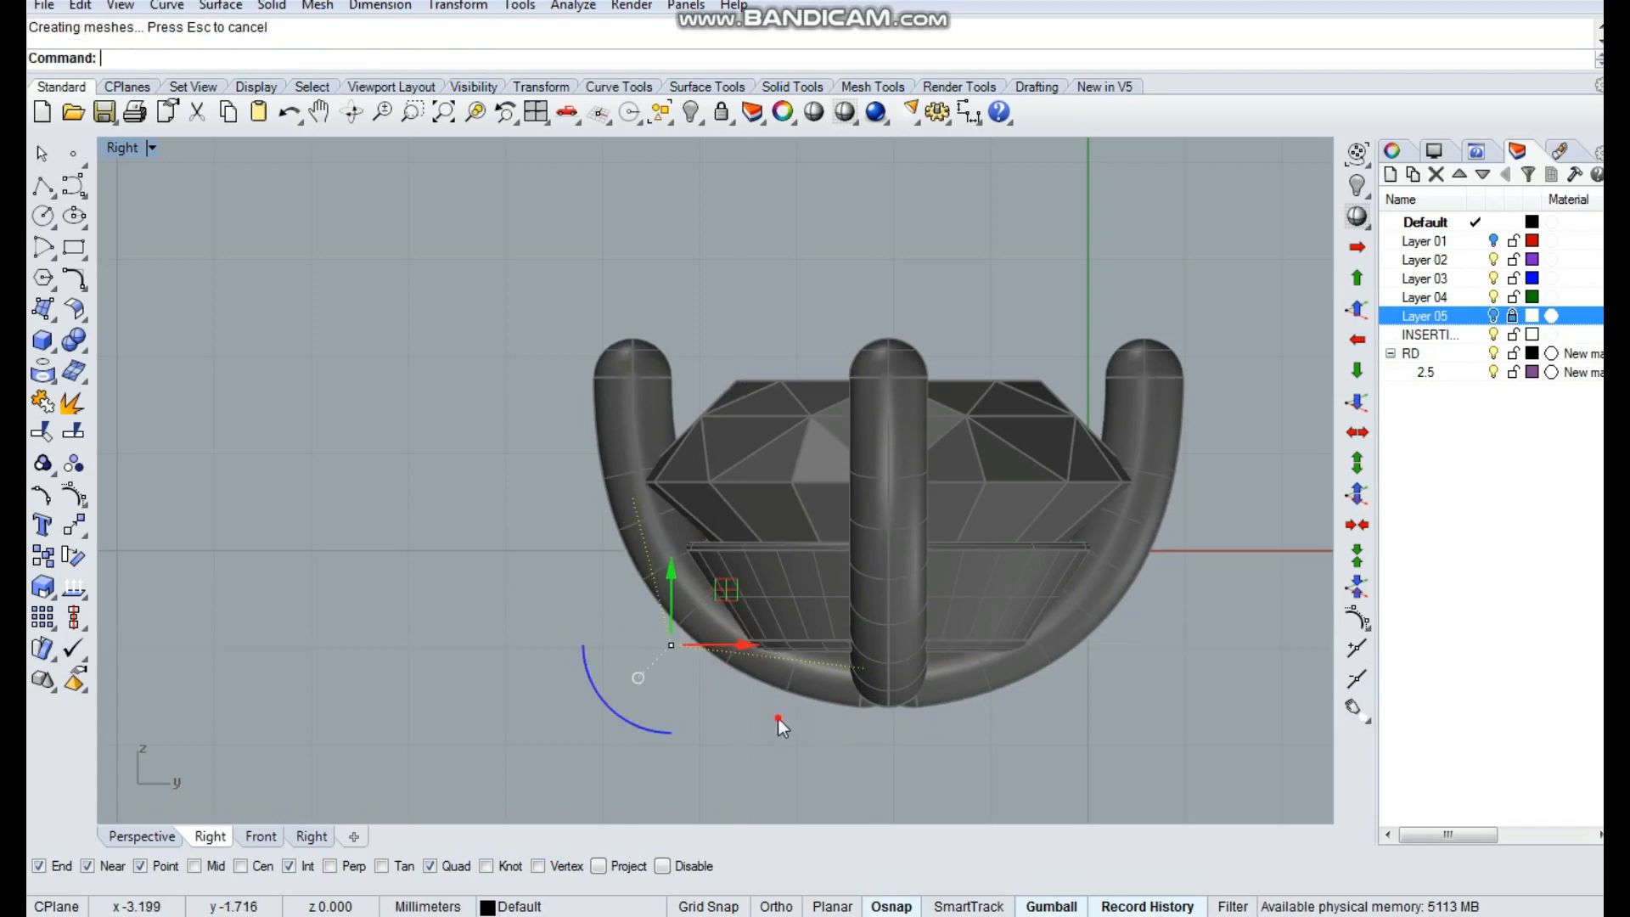
left_click(863, 668)
left_click_drag(901, 668, 899, 597)
Raise the prong curve's top end point and lower the control point beneath it
scroll(595, 482, "up", 3)
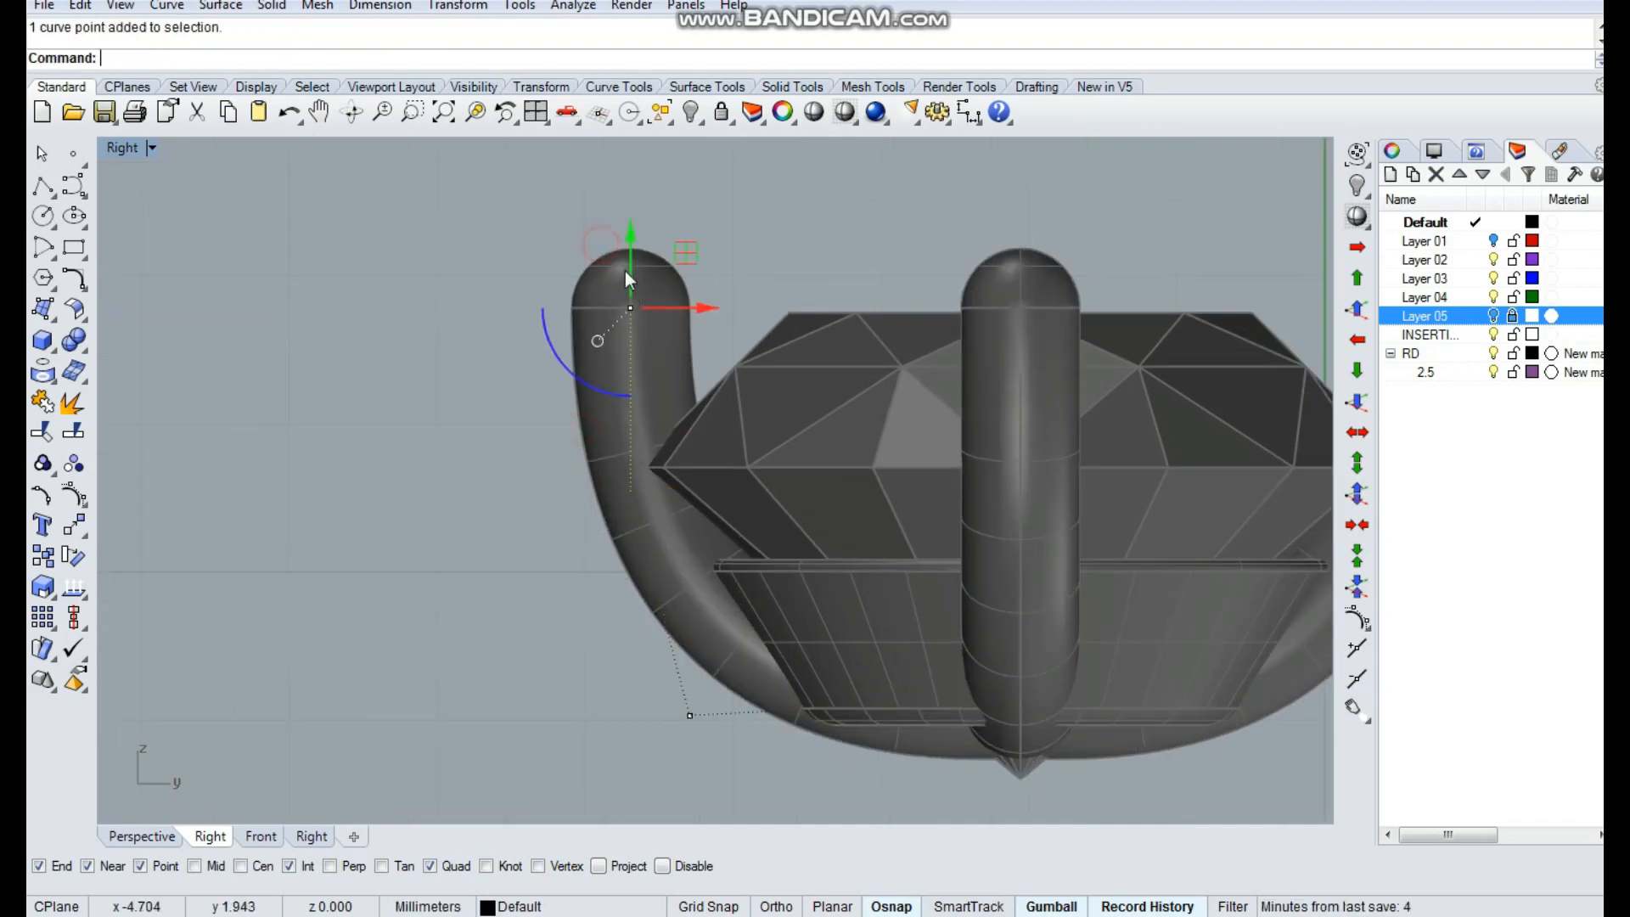
left_click_drag(628, 276, 630, 231)
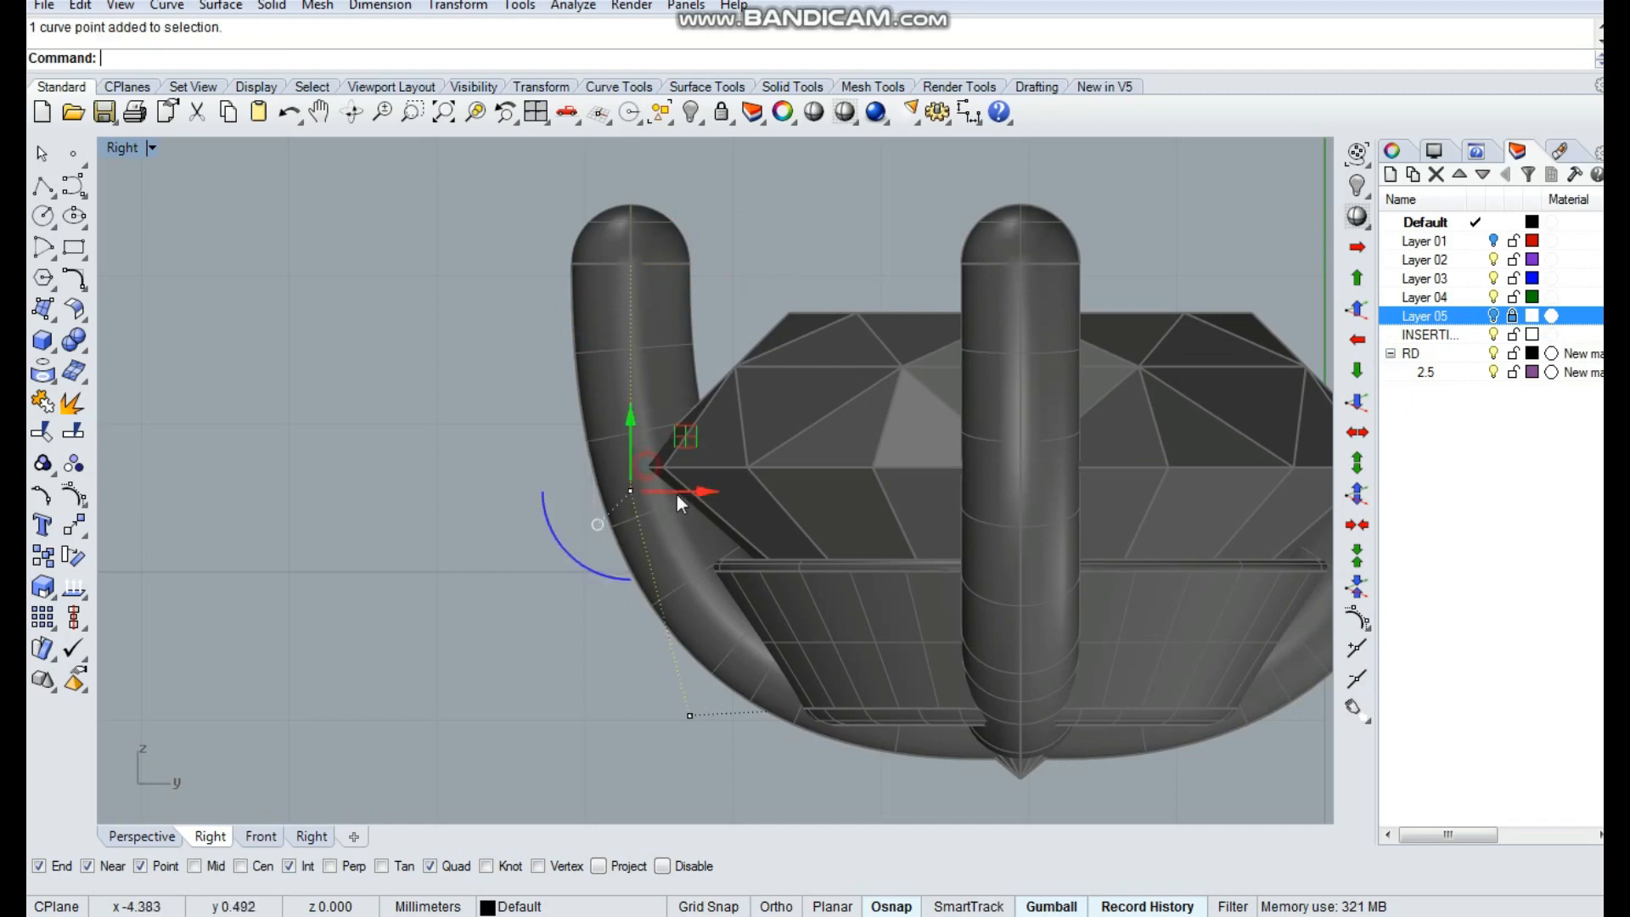
left_click_drag(635, 404, 630, 432)
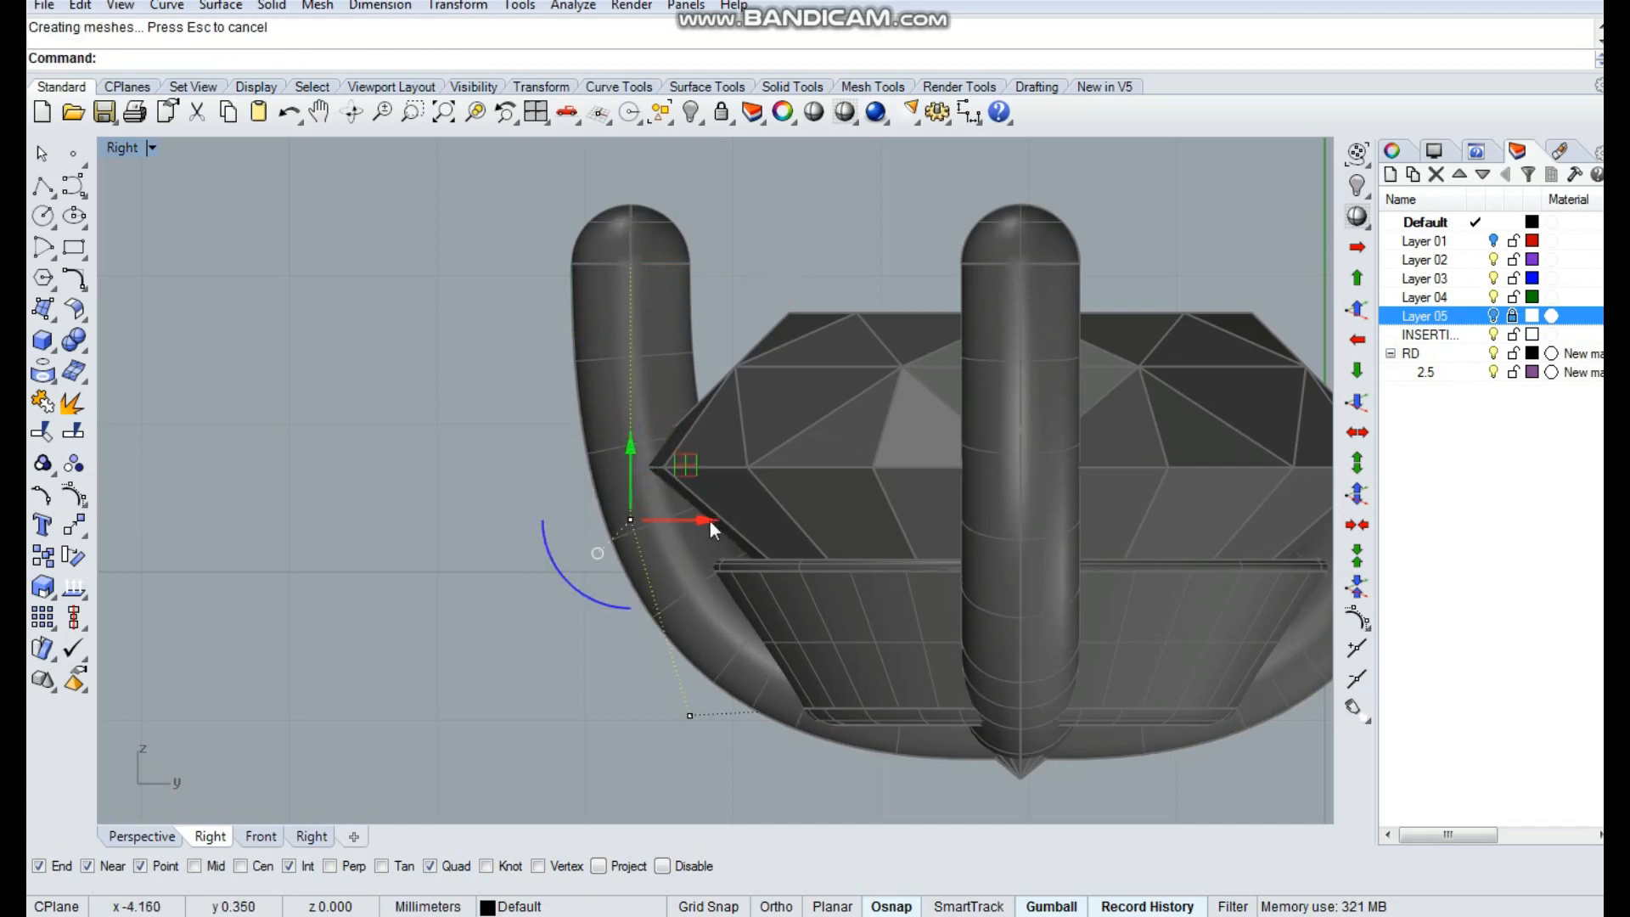
left_click_drag(710, 521, 700, 527)
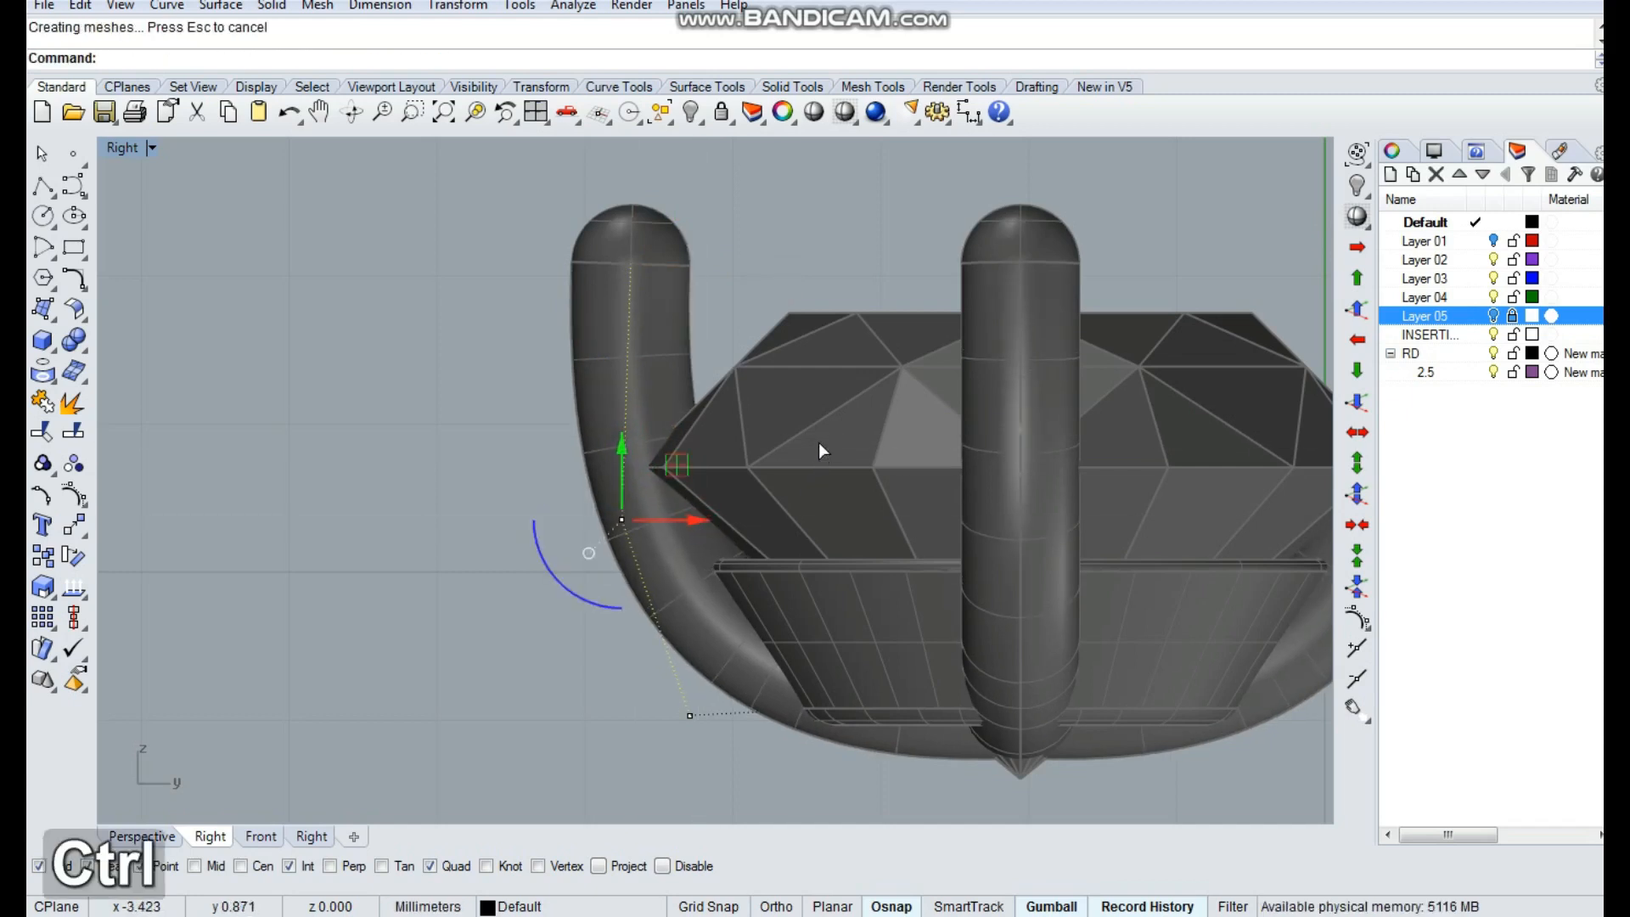
key("ctrl+z")
Shift the prong curve's two upper control points slightly outward, away from the stone
left_click(630, 264)
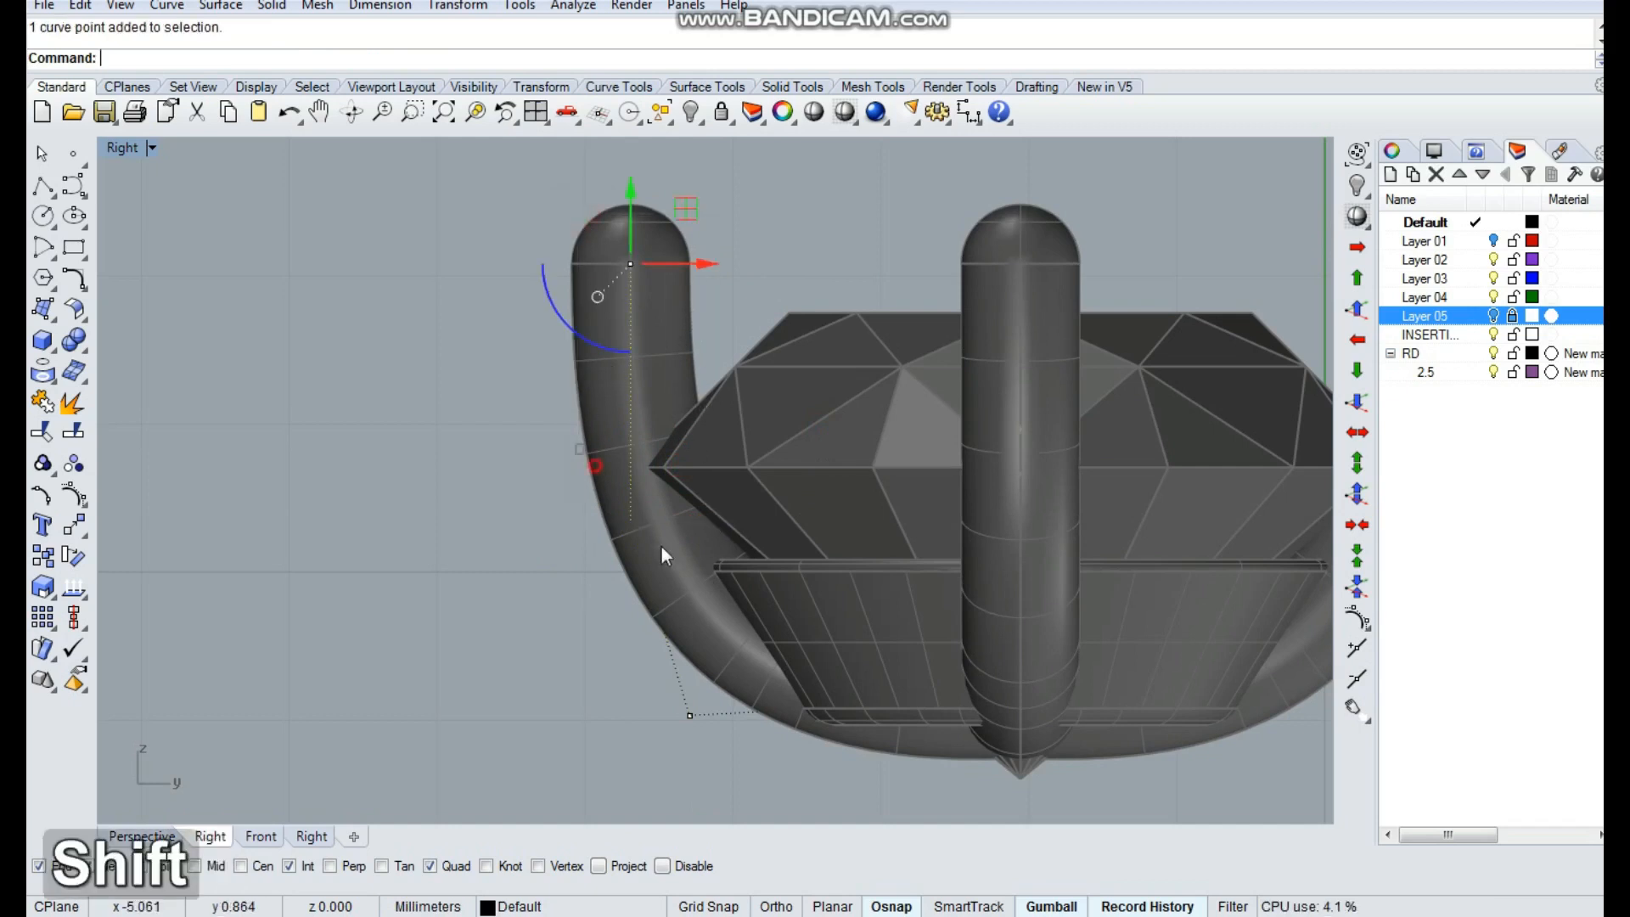
left_click_drag(705, 383, 692, 398)
left_click(765, 446)
left_click_drag(675, 521, 667, 526)
left_click(766, 442)
Nudge the lower bend point down and raise the curve's bottom end point slightly under the cup
right_click_drag(779, 575, 739, 512)
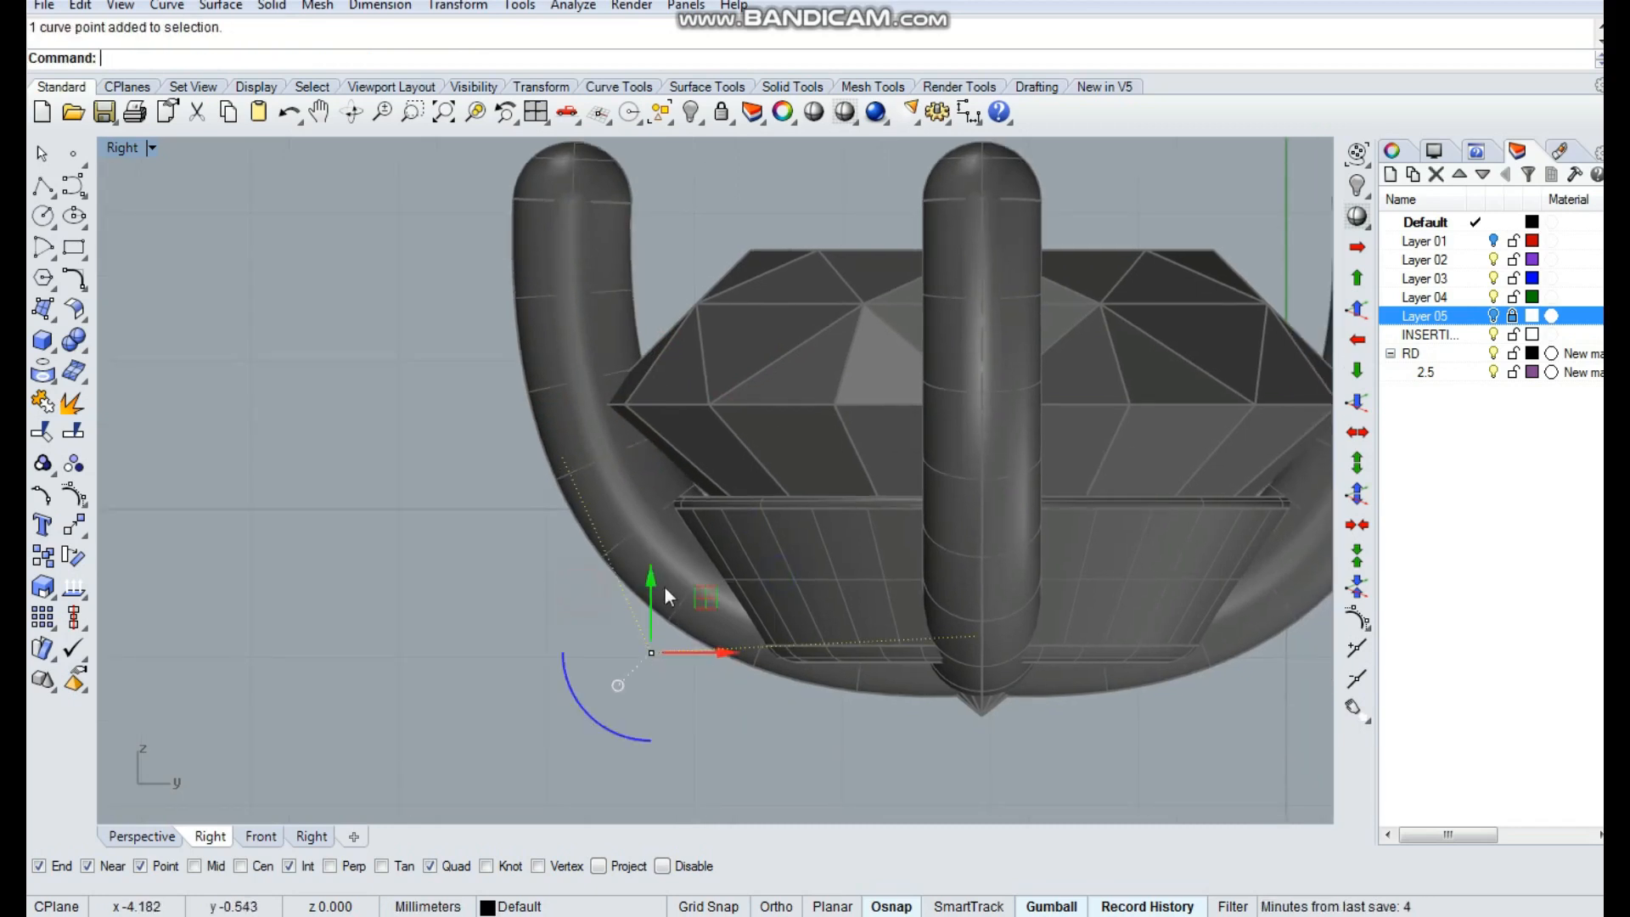
left_click_drag(664, 588, 665, 593)
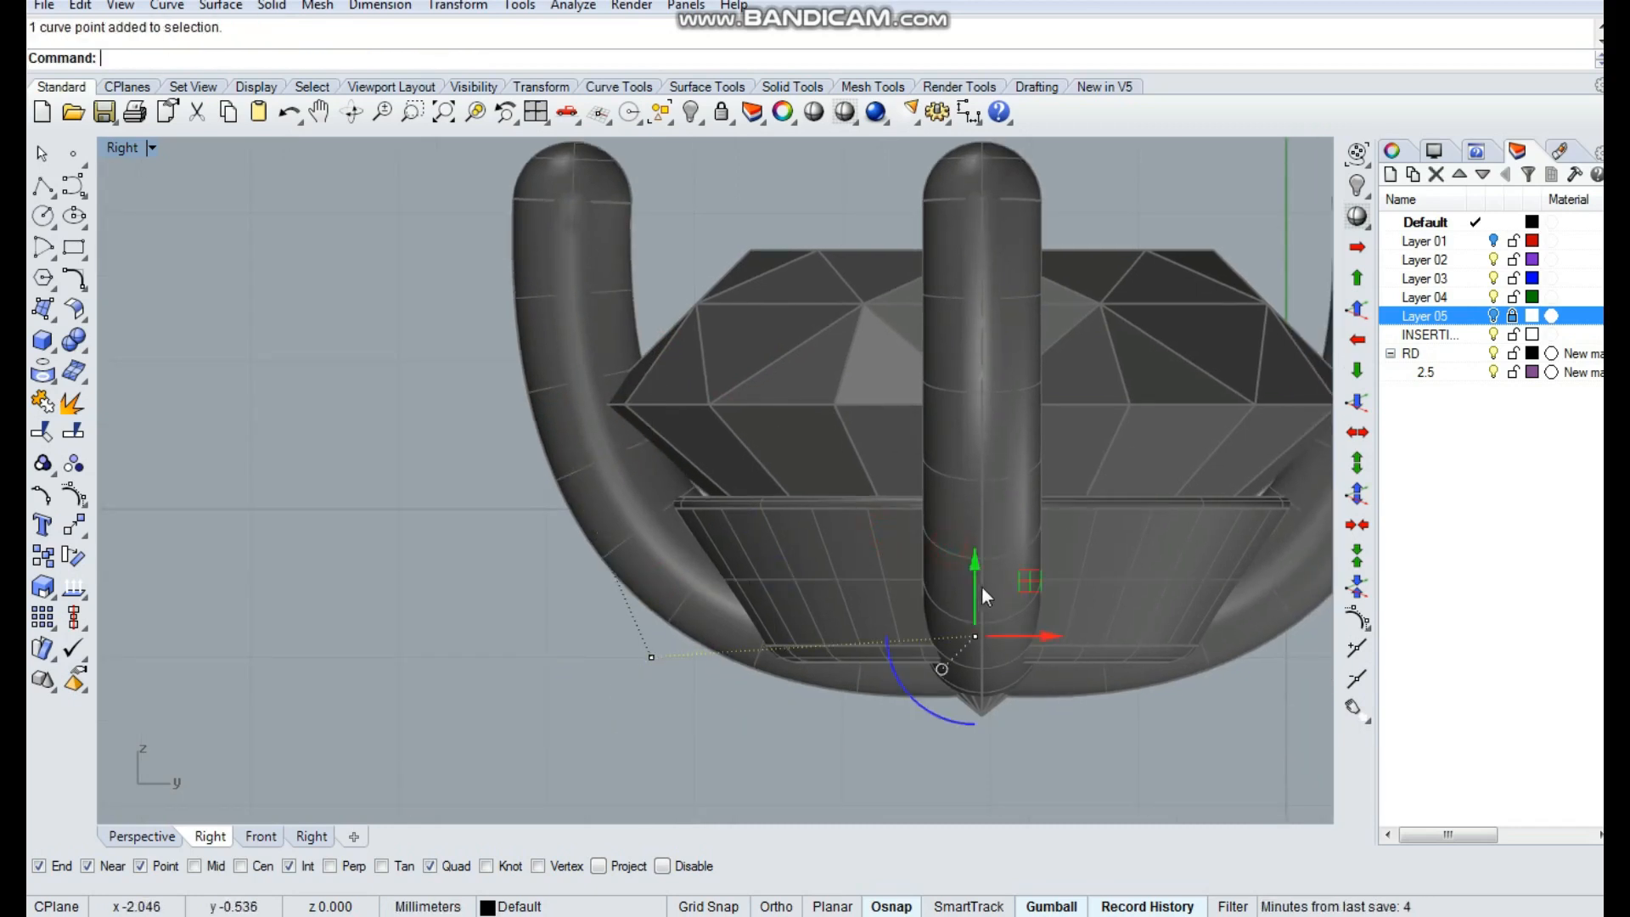
left_click_drag(983, 595, 984, 569)
left_click(1093, 705)
scroll(749, 635, "down", 6)
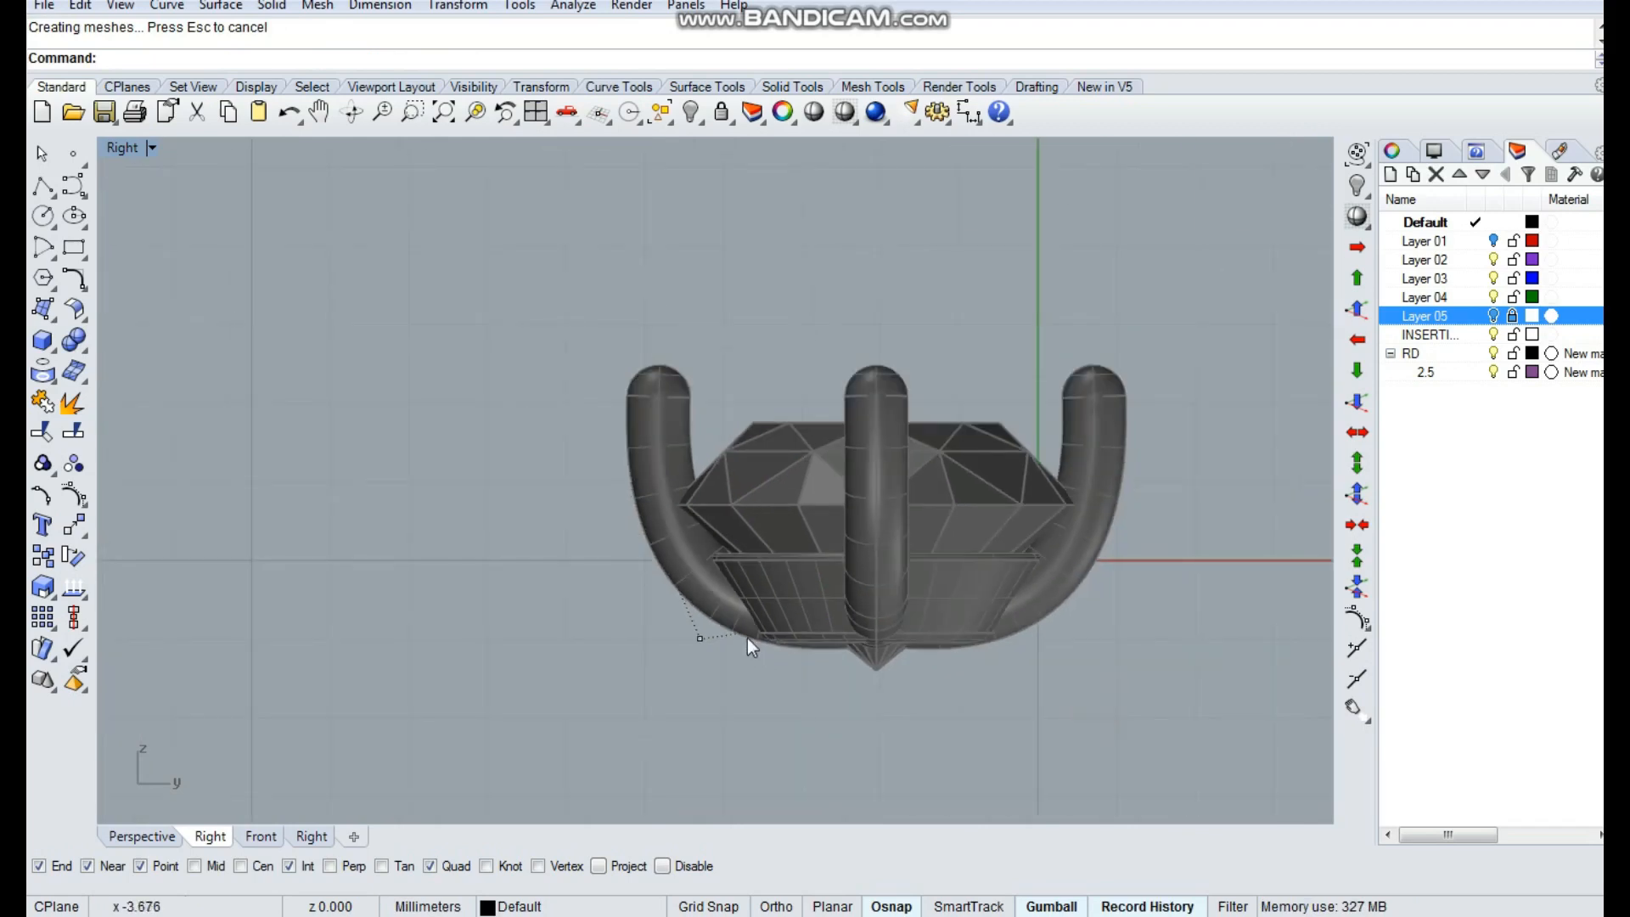
right_click_drag(747, 639, 821, 671, "ctrl+shift")
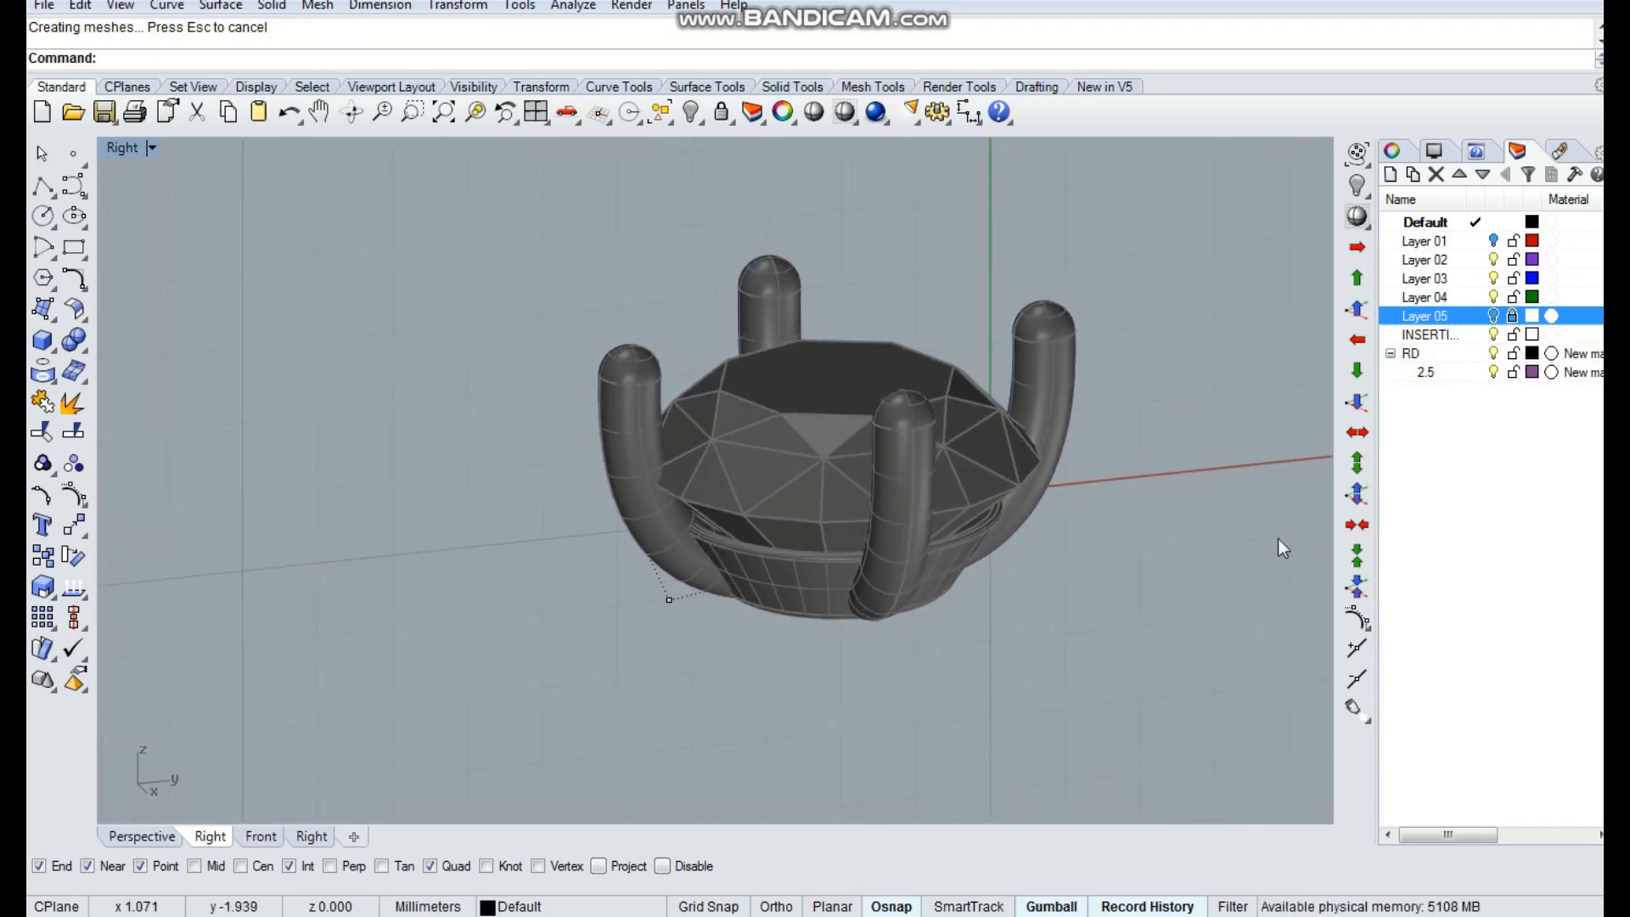
Hide the gemstone by turning off layer 2.5
key("Escape")
left_click(1492, 372)
right_click_drag(1076, 519, 672, 531, "ctrl+shift")
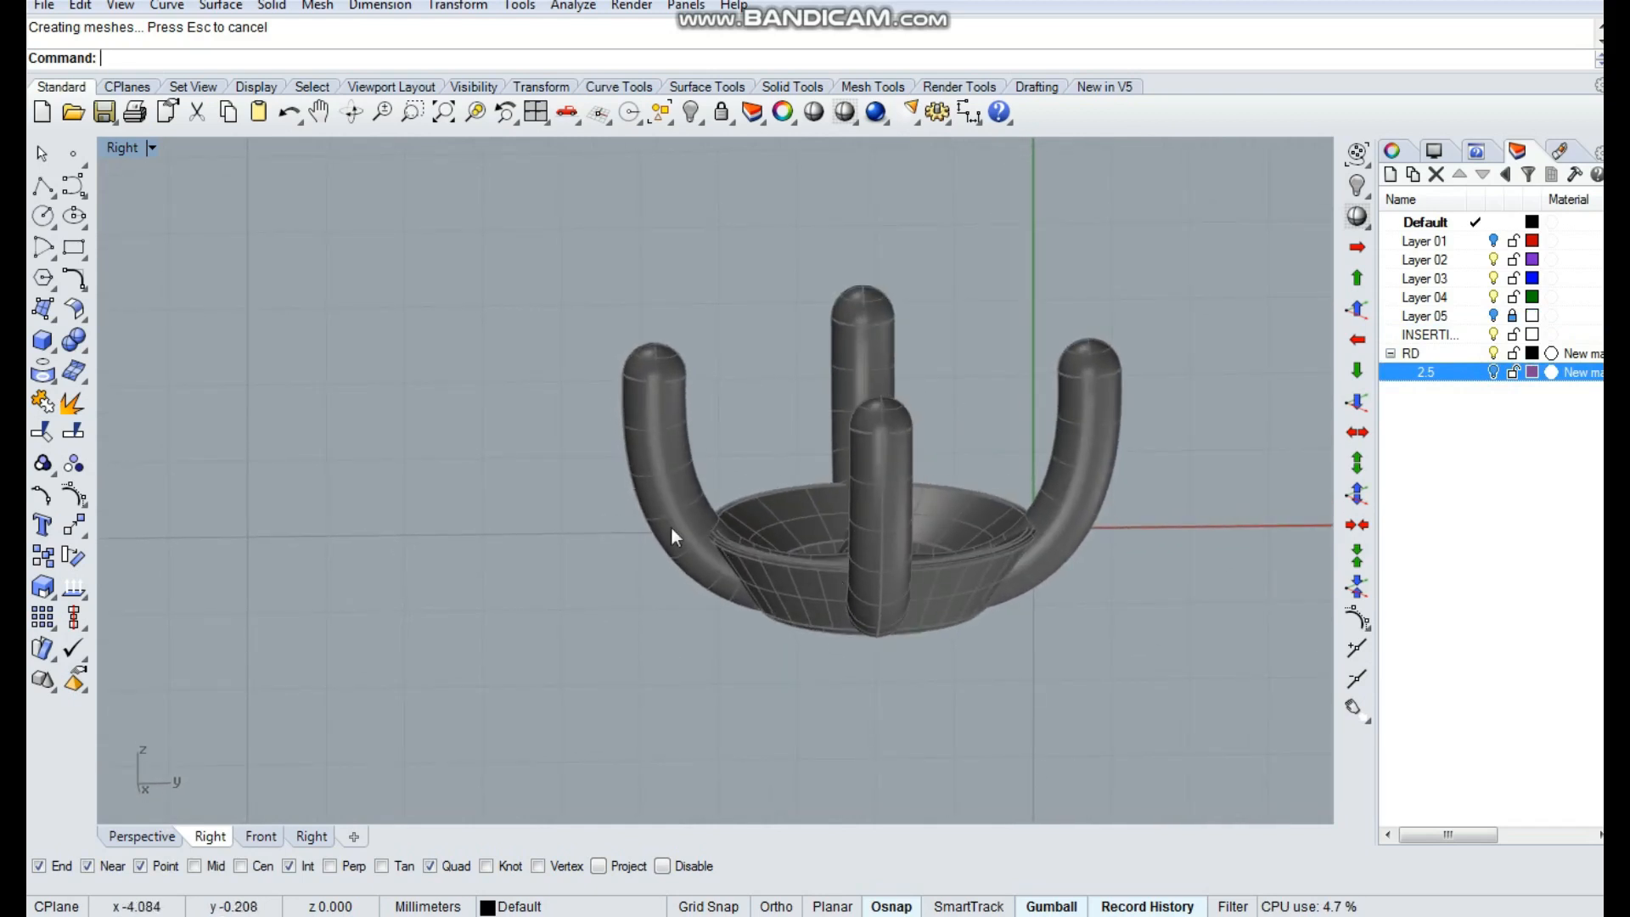
Show the prong curve's control points again and move the two lowest ones slightly down together
key("F10")
left_click_drag(597, 526, 822, 666)
scroll(792, 595, "up", 4)
left_click_drag(948, 489, 883, 587, "shift")
right_click_drag(849, 564, 807, 567, "ctrl+shift")
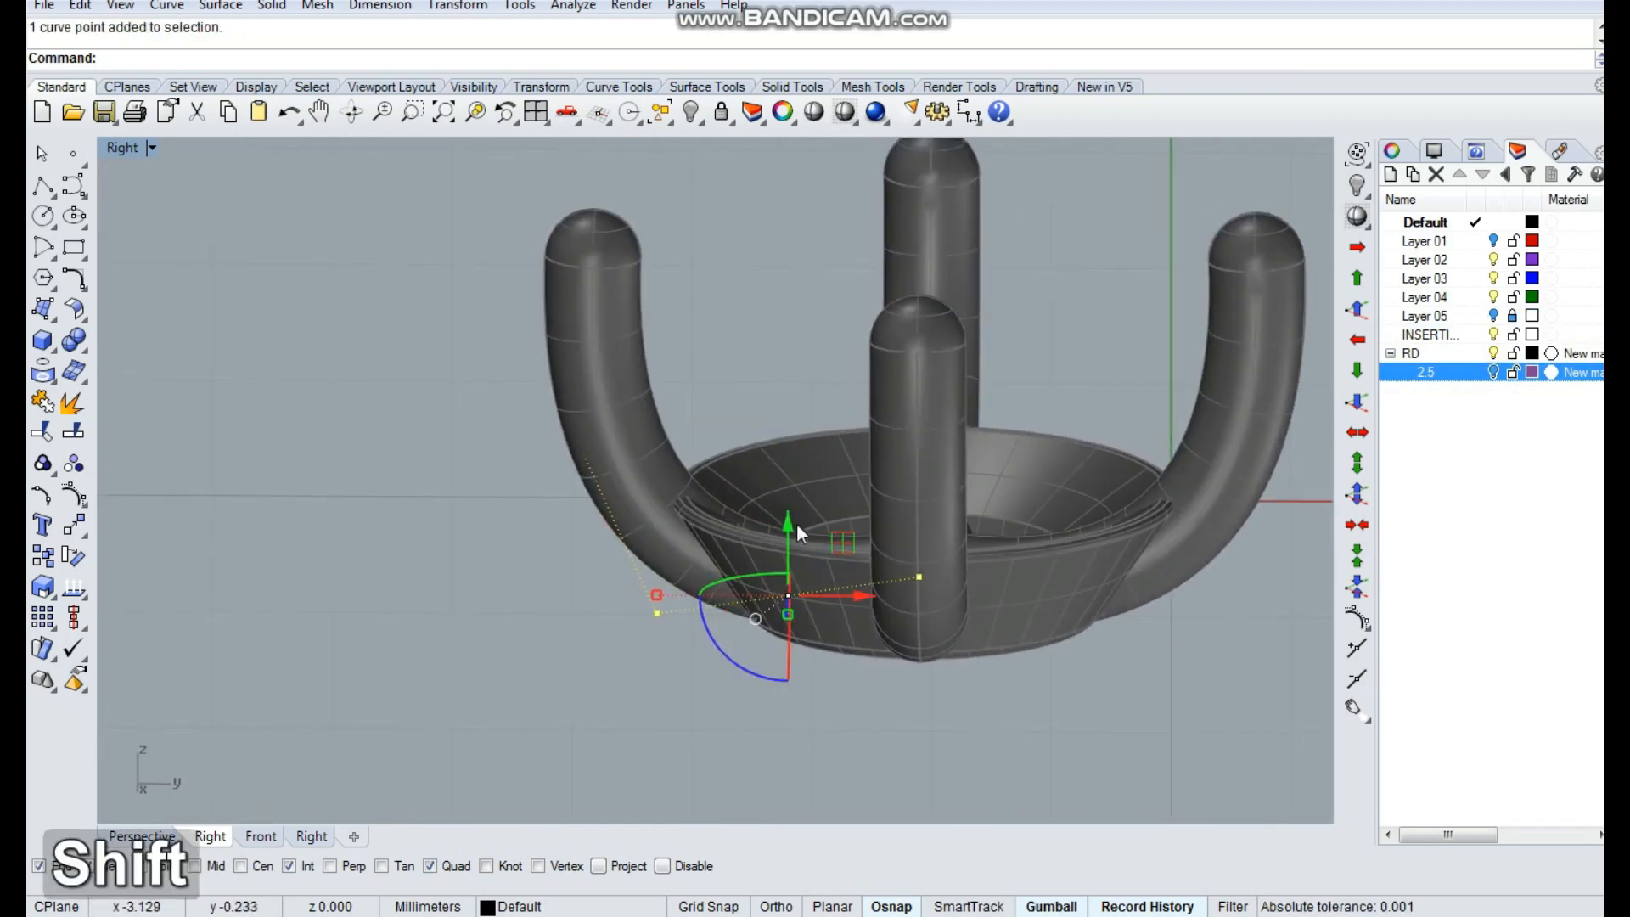
left_click_drag(789, 523, 791, 537)
left_click(586, 456)
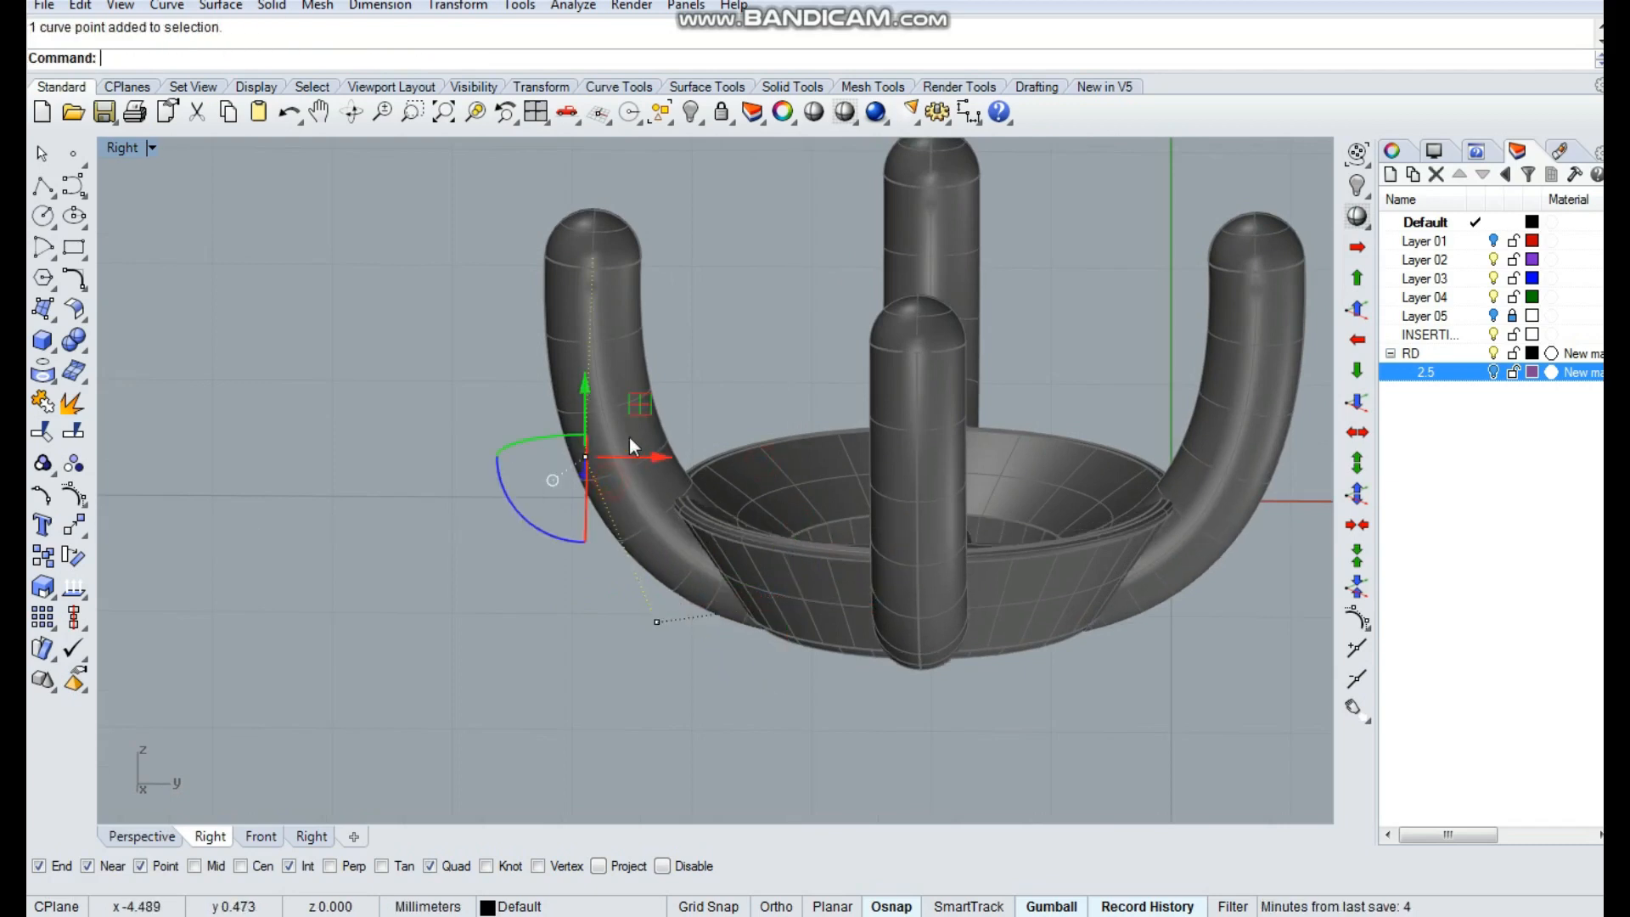
left_click_drag(584, 389, 603, 410)
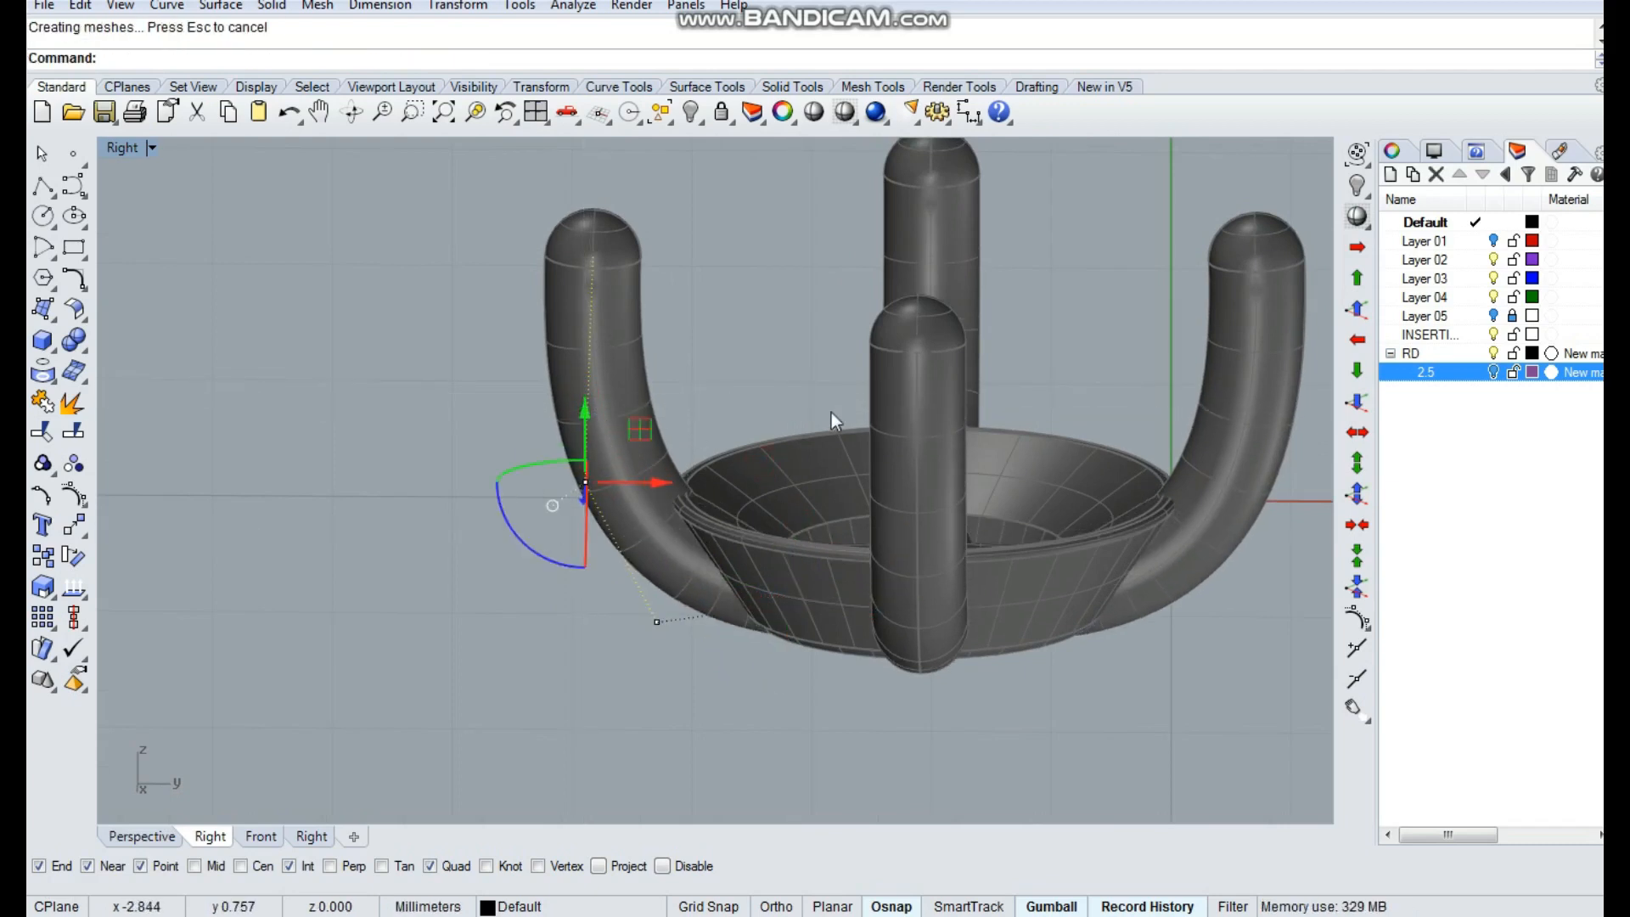
key("ctrl")
key("ctrl+z")
Leave control point editing and unlock all the locked objects
right_click_drag(797, 472, 824, 622)
key("Escape")
key("Escape")
left_click(720, 116)
right_click_drag(815, 356, 832, 404)
key("Escape")
Extrude the circle at the cup's opening into a solid cylinder in both directions, extending beyond the prong tips
left_click(39, 356)
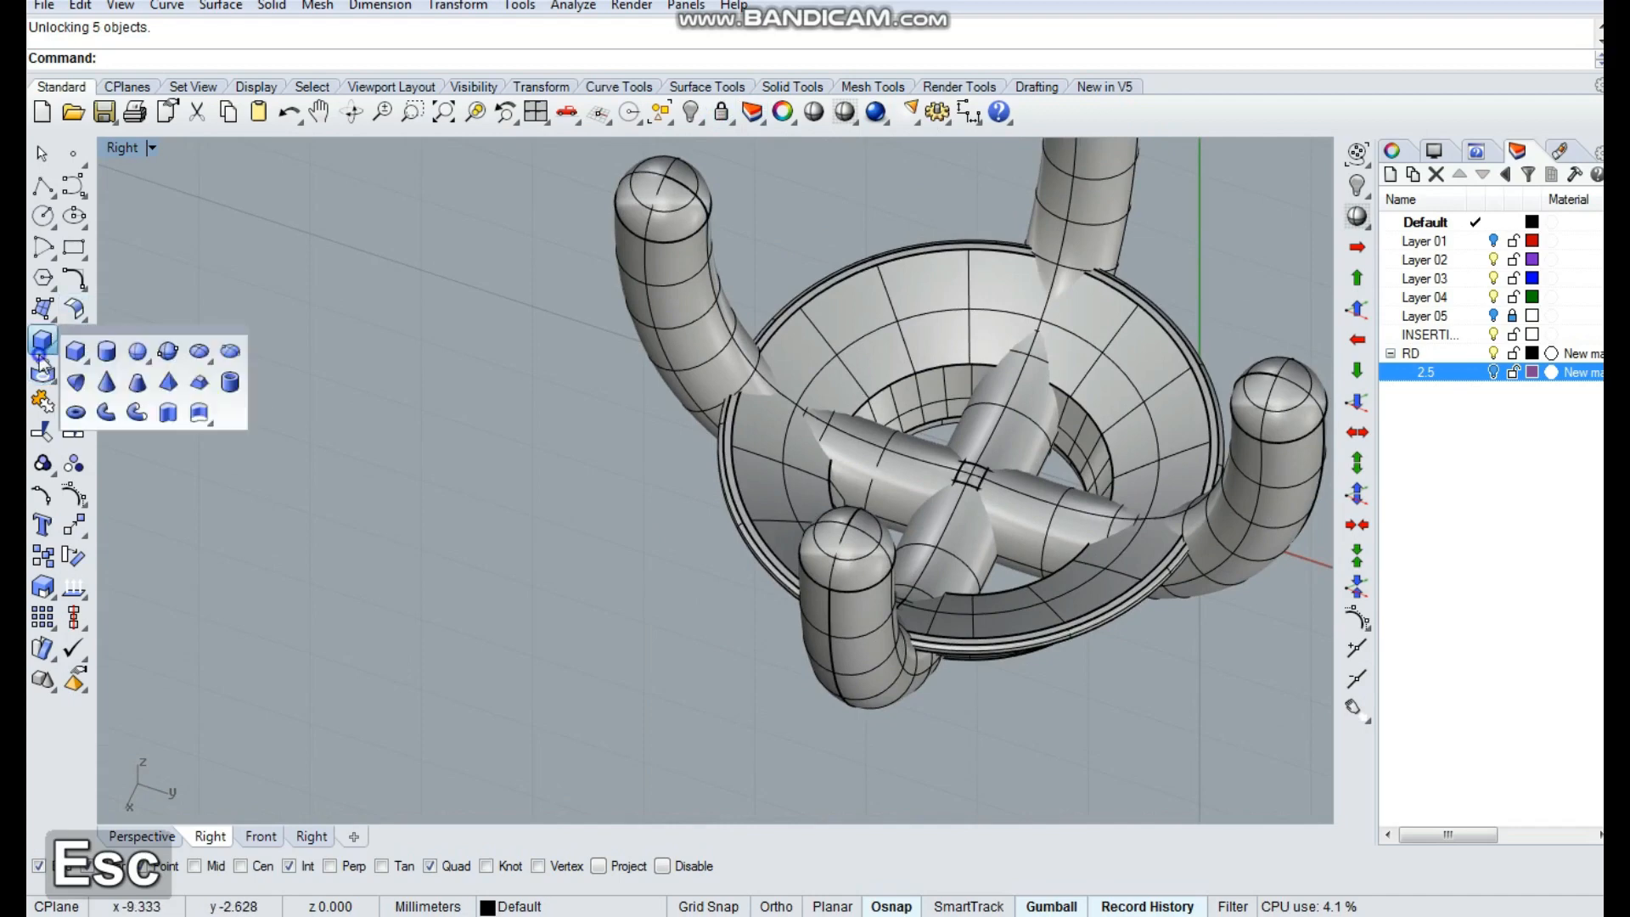
left_click(167, 412)
key("space")
scroll(860, 328, "down", 4)
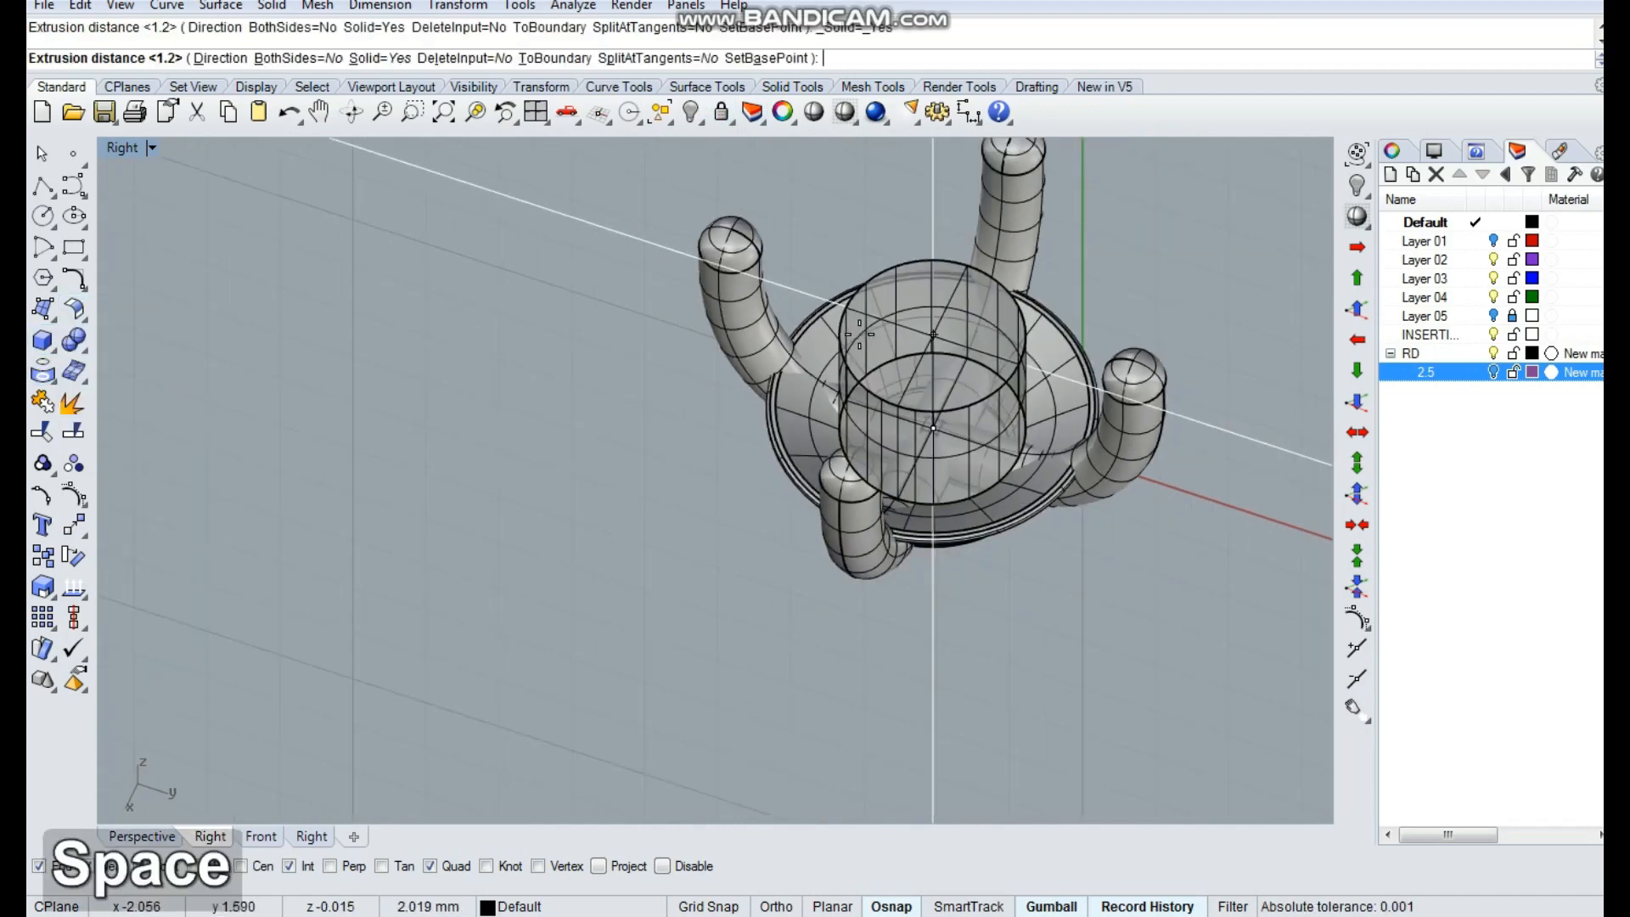
type("B")
key("space")
left_click(876, 226)
mouse_move(910, 437)
right_mouse_down()
mouse_move(989, 359)
mouse_move(959, 174)
mouse_move(920, 312)
right_mouse_up()
key("Escape")
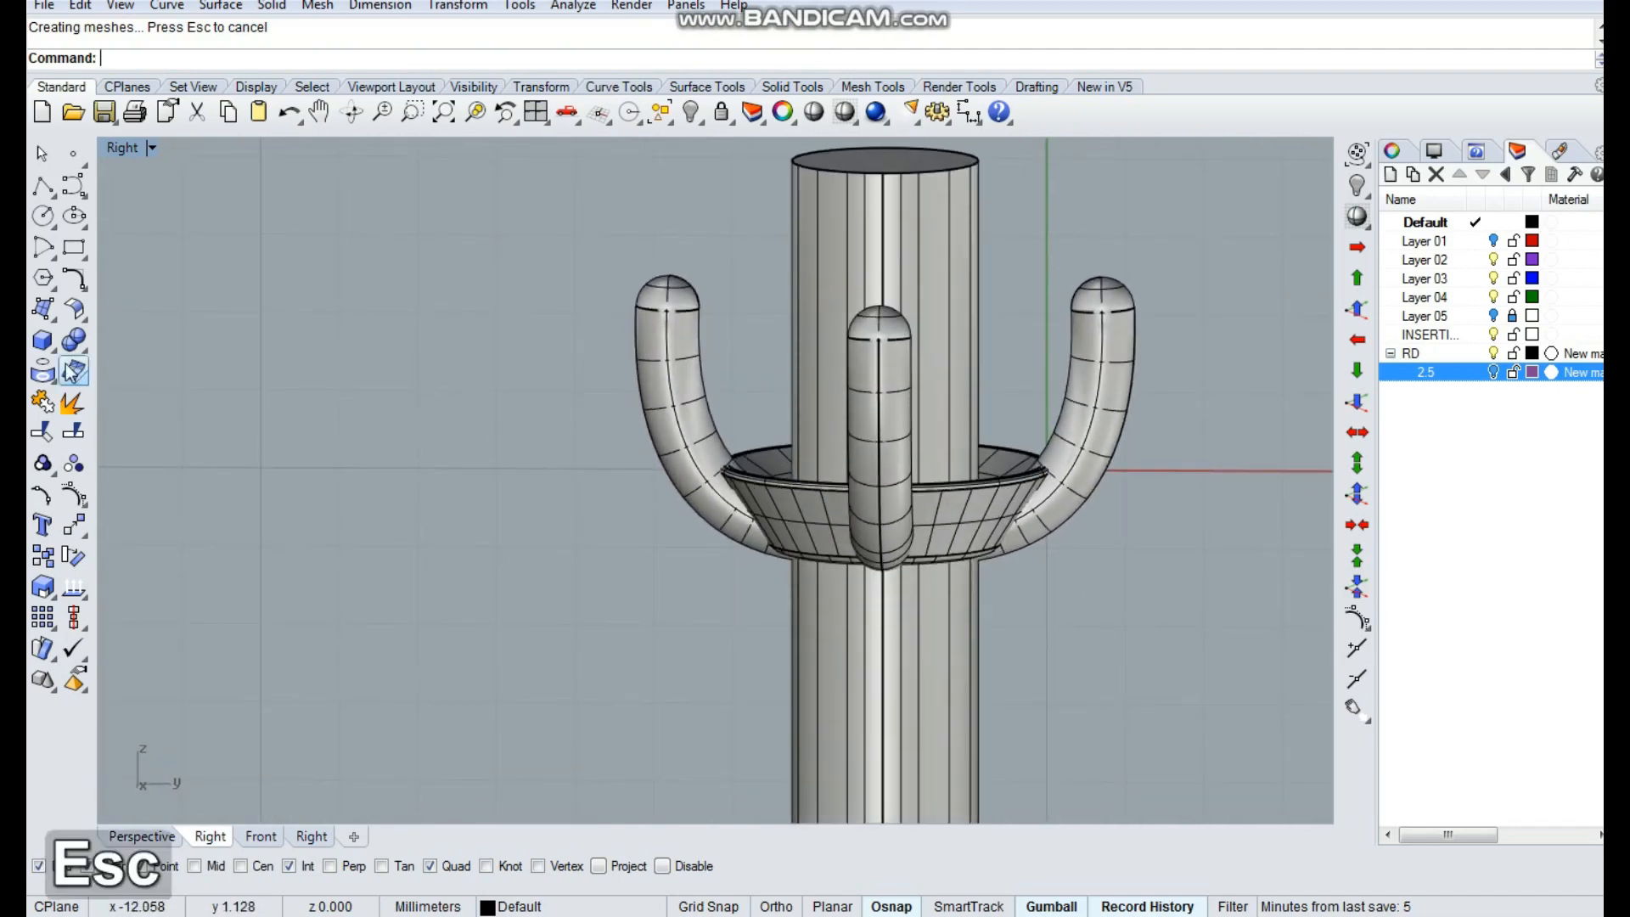
Subtract the cylinder from the outer prong on the negative y side with a Boolean difference
left_click(74, 339)
left_click(144, 350)
left_click(666, 353)
key("space")
left_click(863, 254)
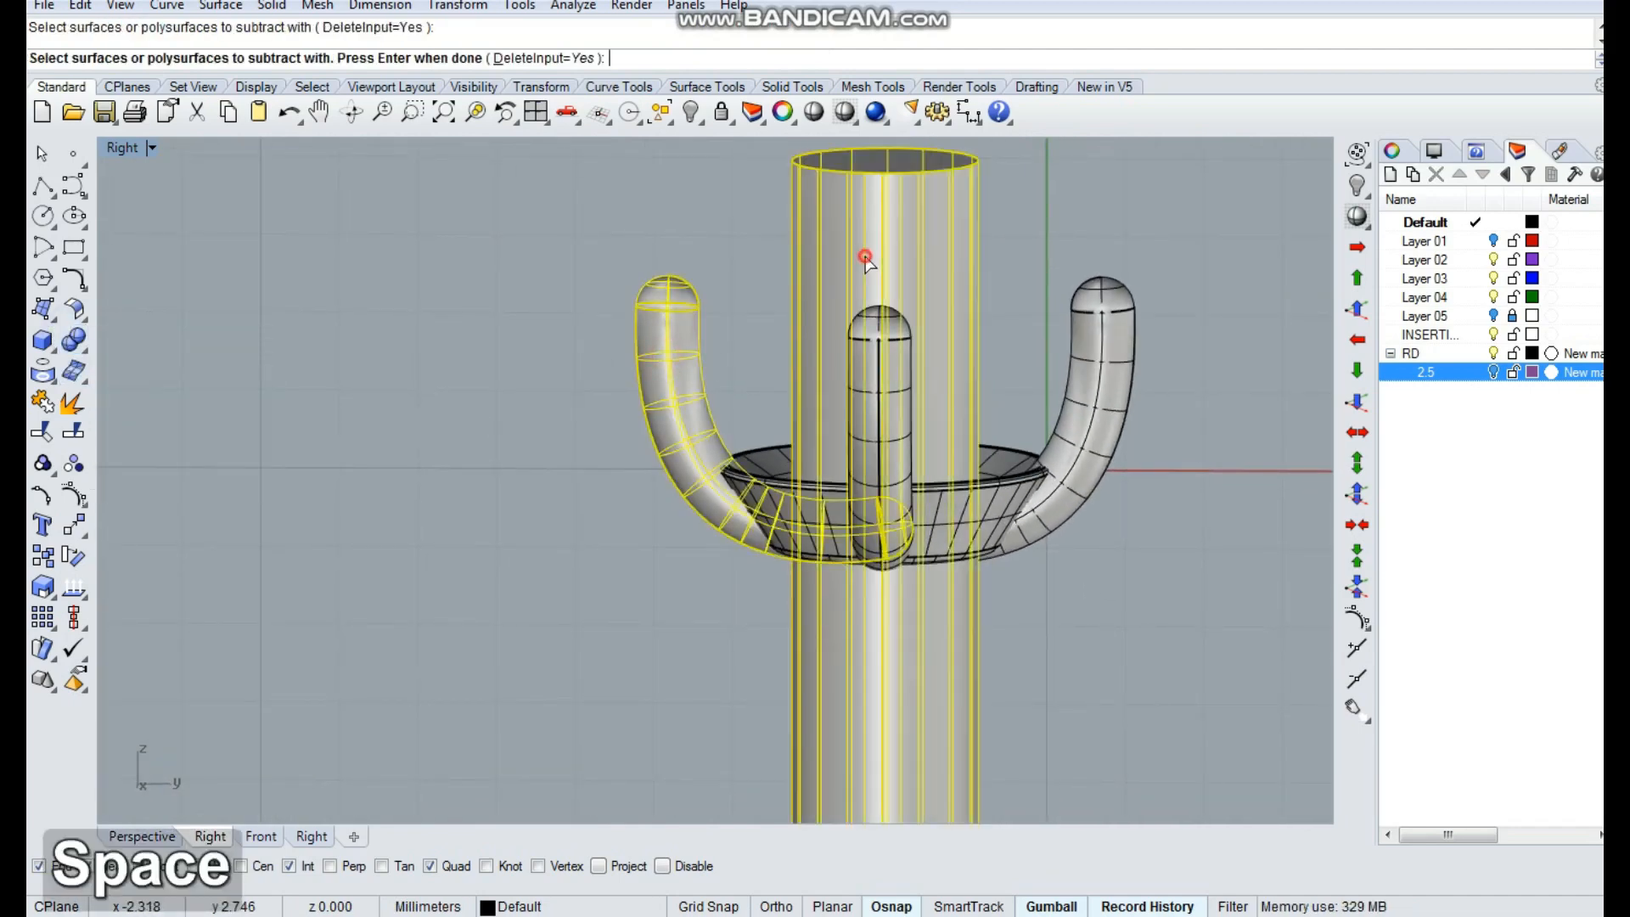
key("space")
Delete the other prong copies around the cup, keeping the trimmed prong
left_click(898, 329)
key("Delete")
right_click_drag(1098, 349, 868, 435)
scroll(883, 439, "up", 4)
Extract the cup's sloping inner surface from its polysurface
key("Escape")
left_click(75, 432)
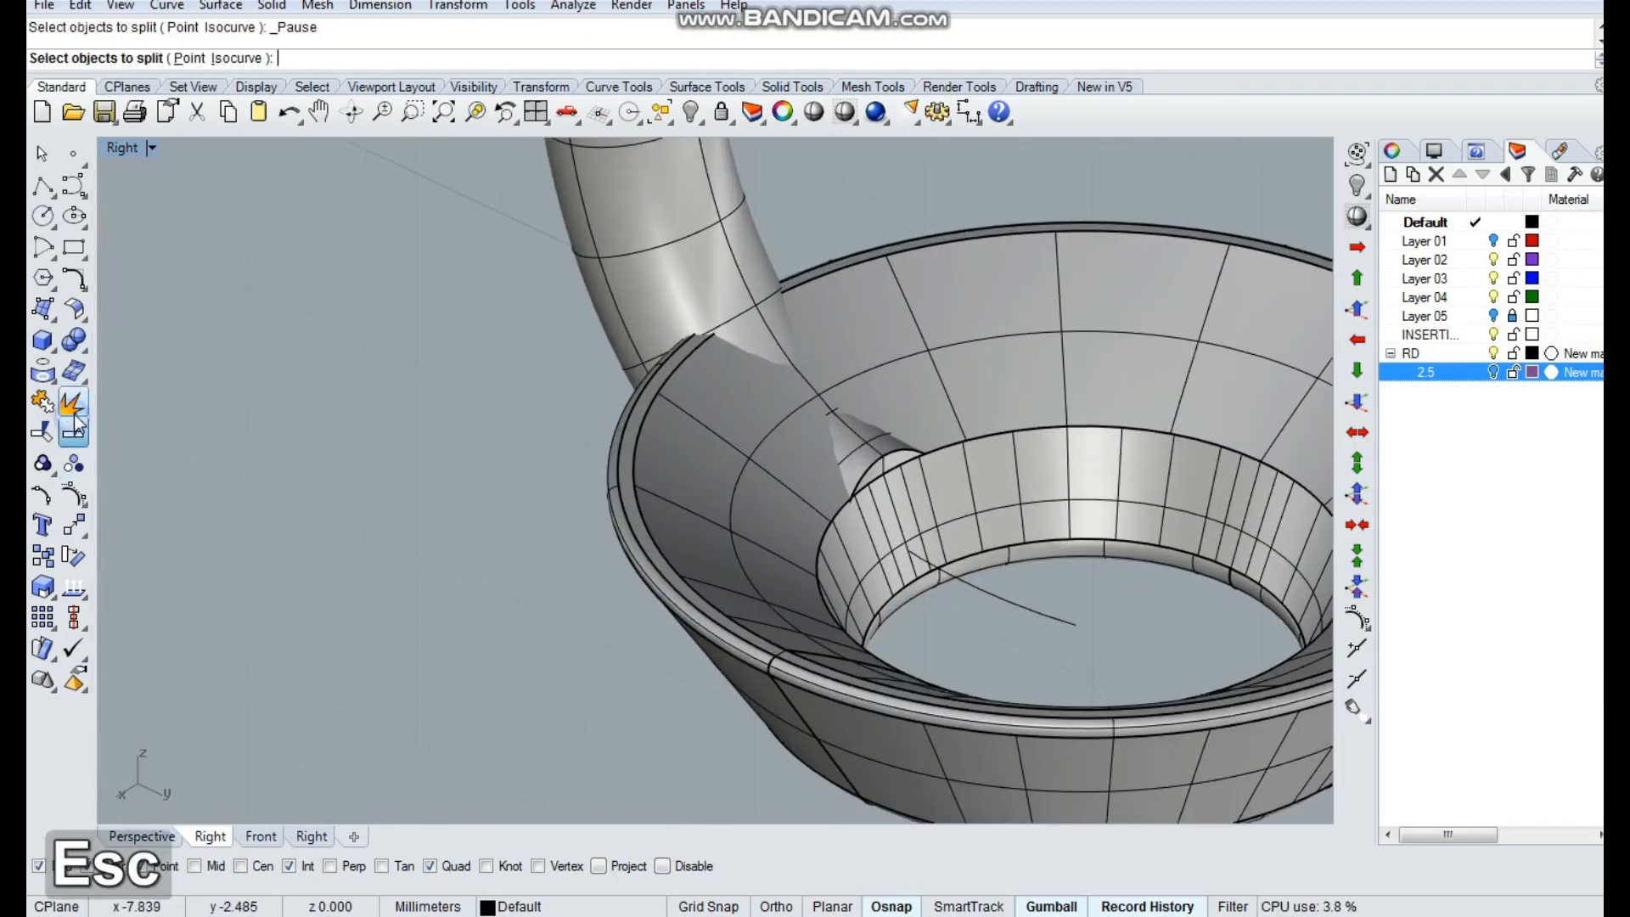
left_click(73, 402)
left_click(756, 446)
key("space")
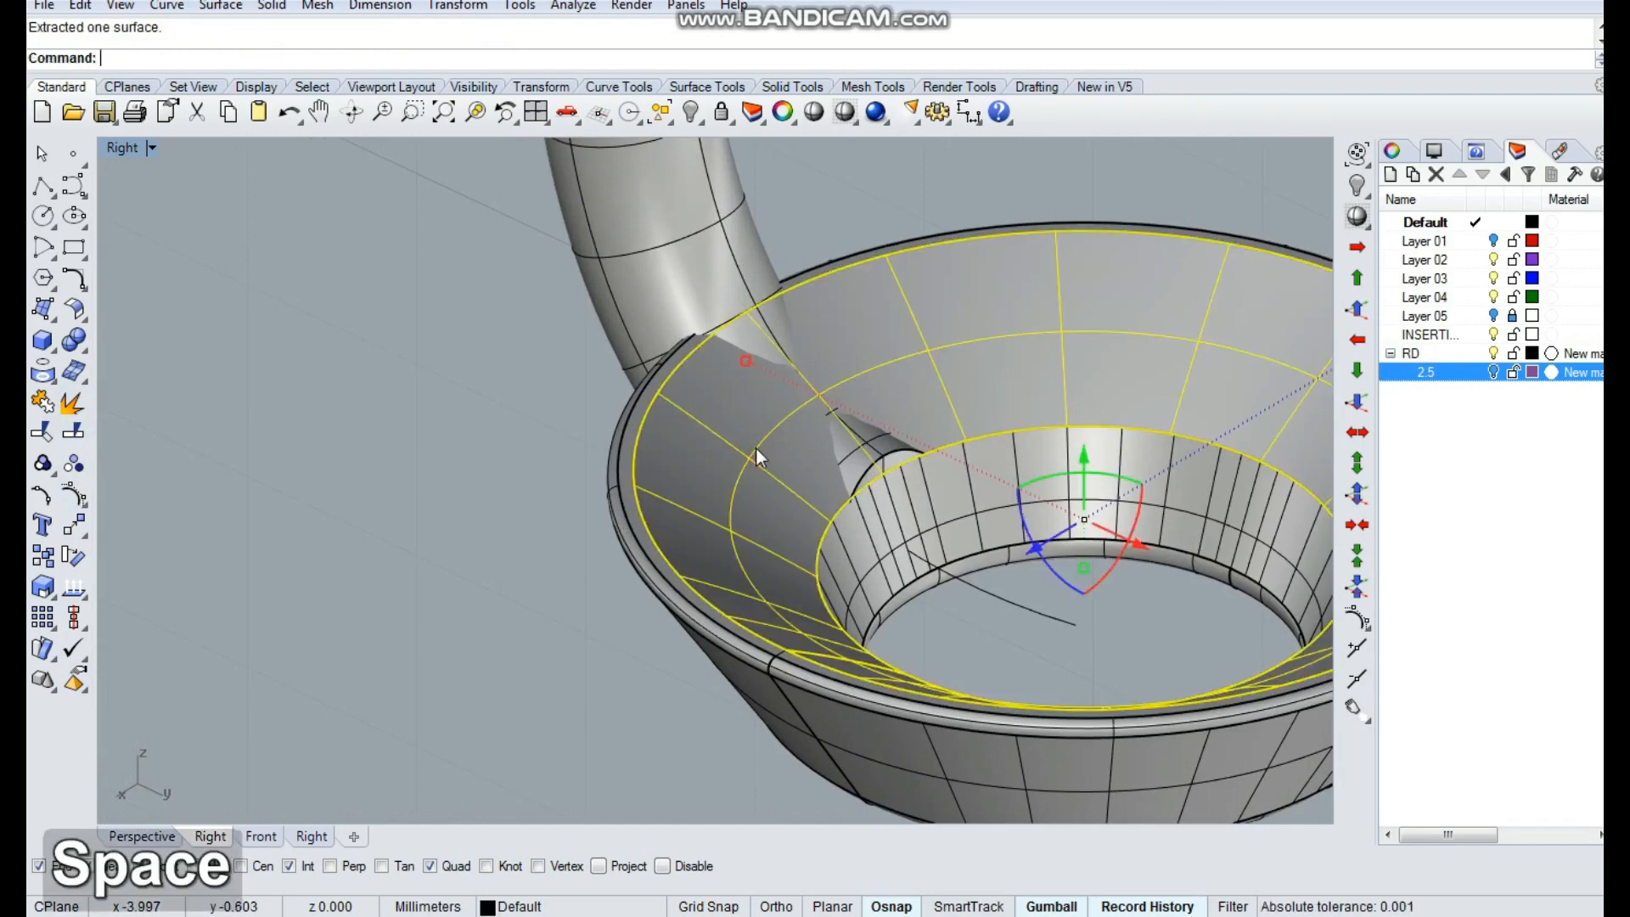
key("Escape")
Extend the lower edge of the cup's inner surface in a straight line with an extension factor of 1.000
left_click(74, 309)
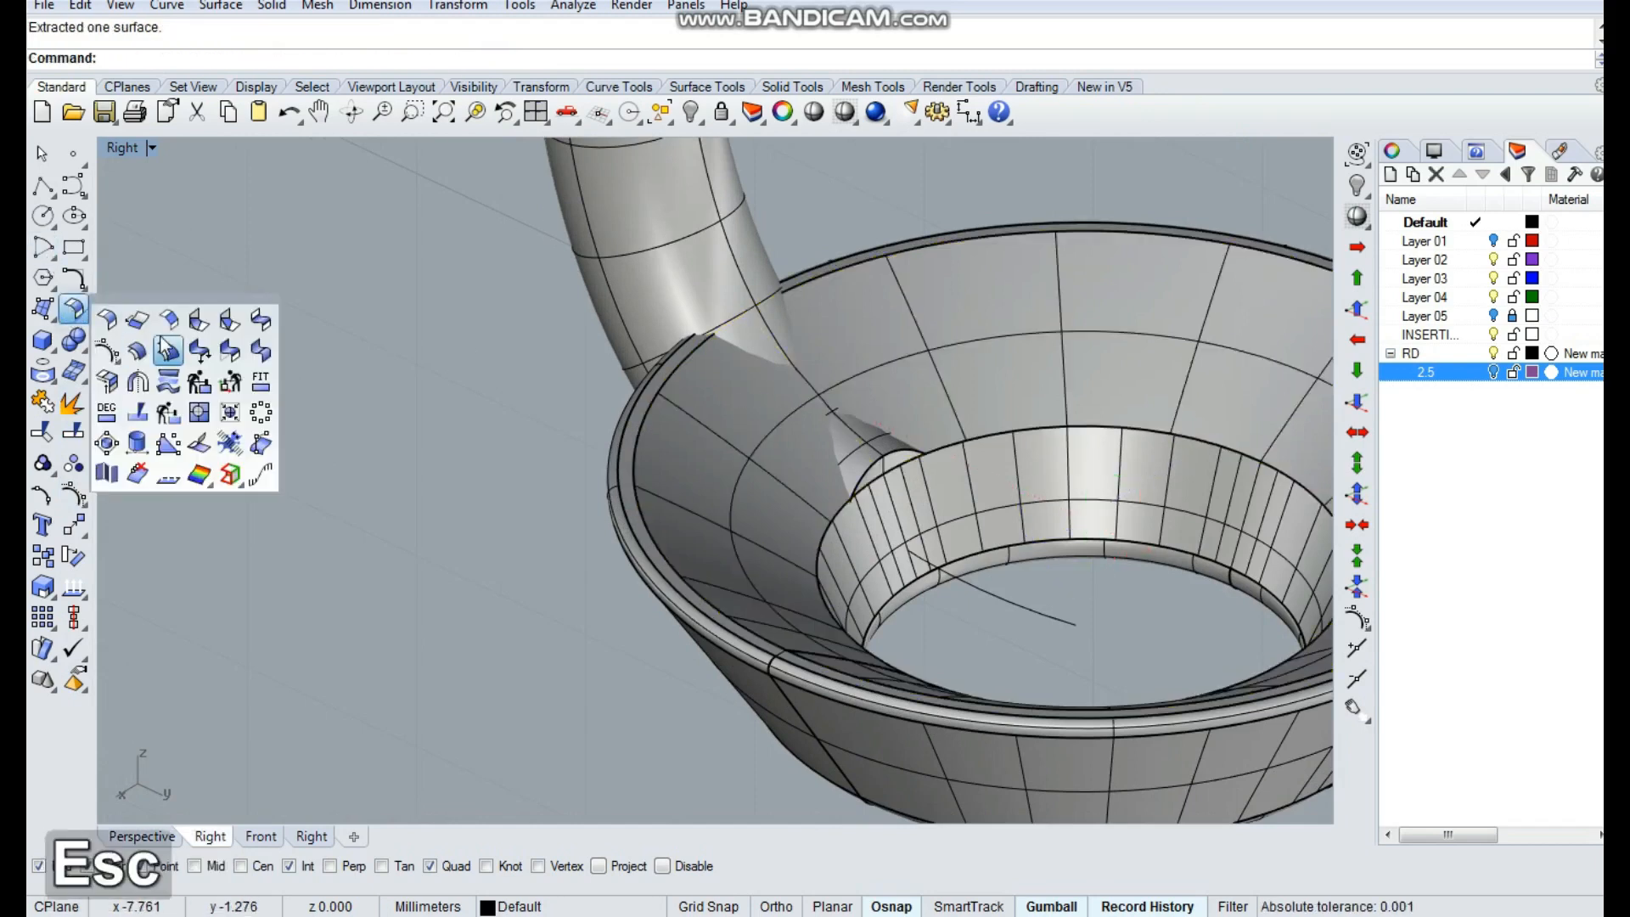
left_click(146, 323)
left_click(954, 441)
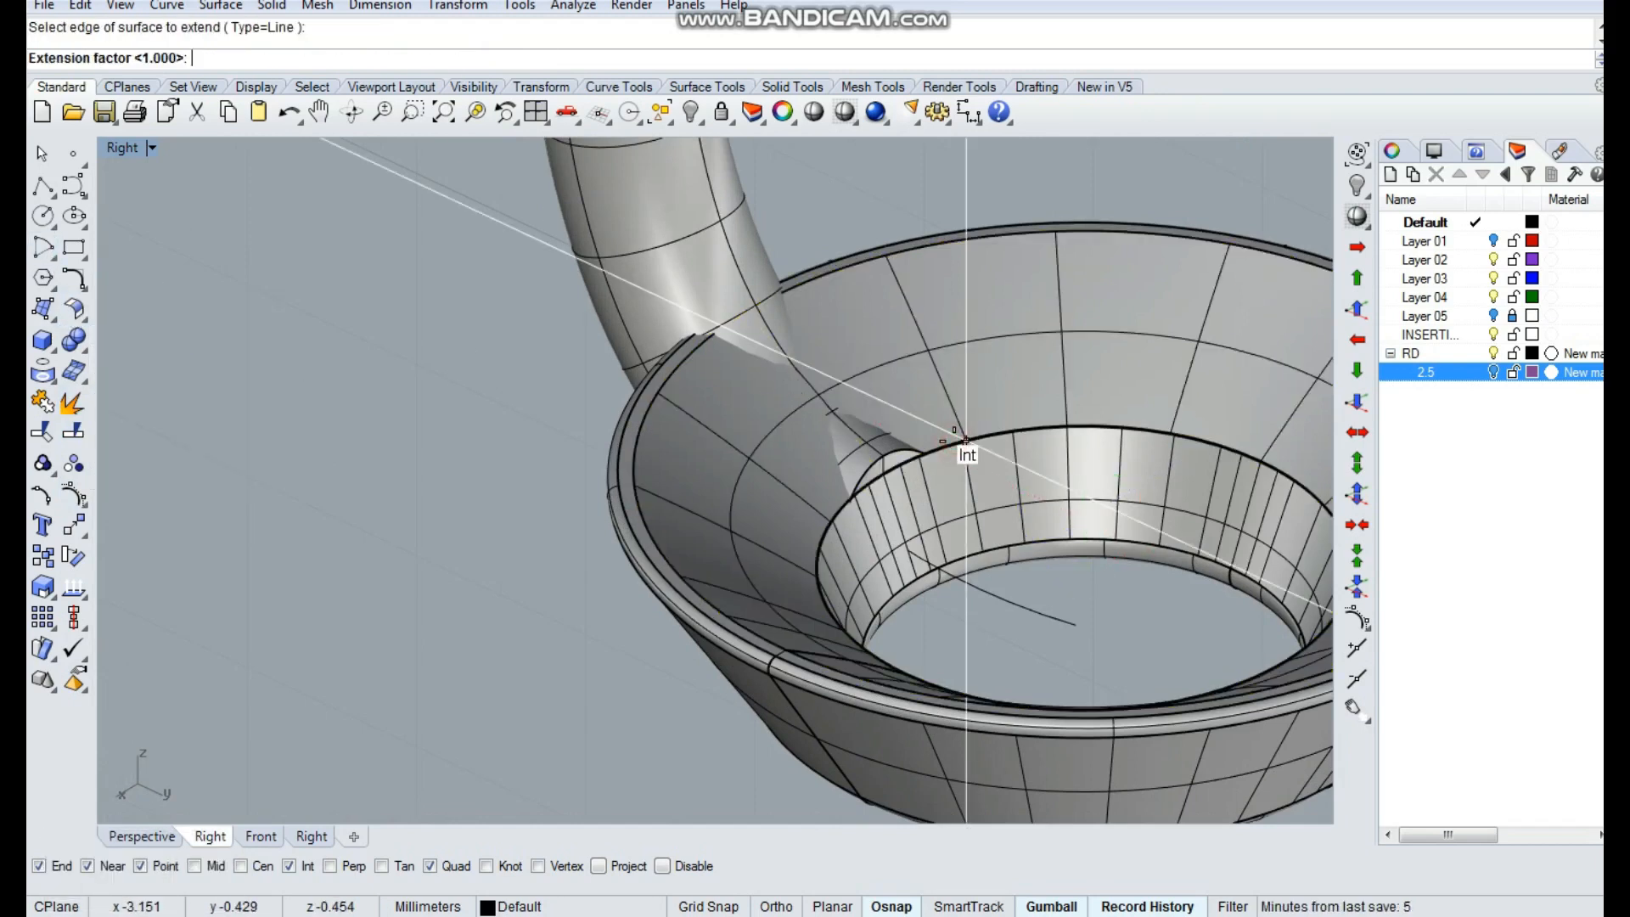
key("space")
key("Escape")
Cap the extended inner surface to close it into a solid cone
left_click(1010, 528)
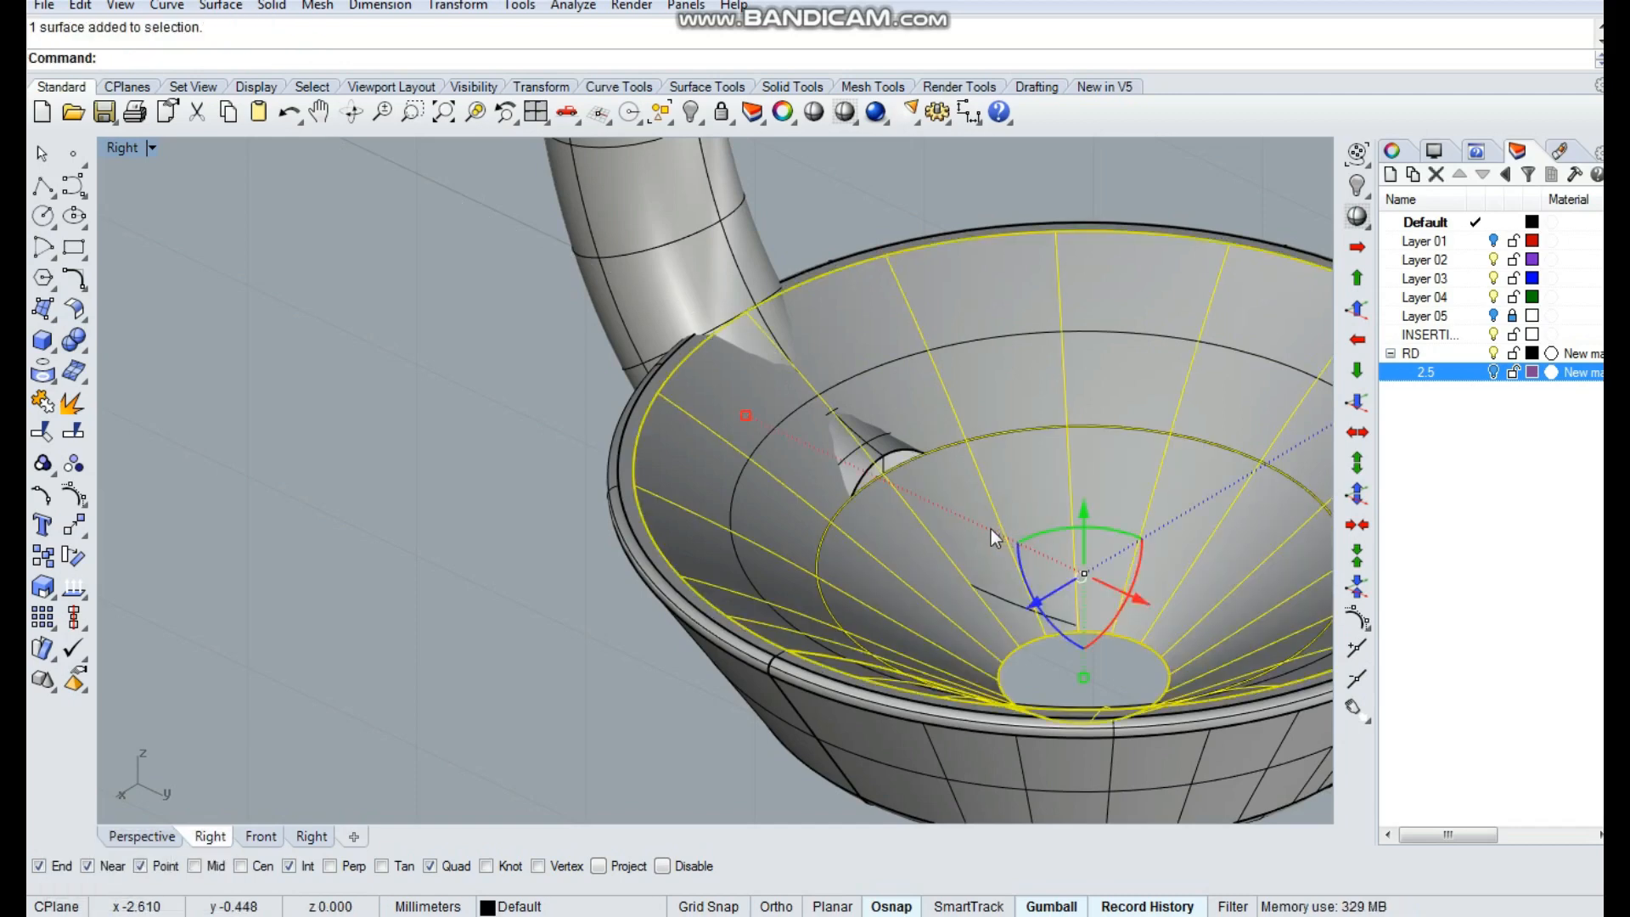
type("cap")
key("space")
key("Escape")
right_click_drag(720, 422, 841, 441)
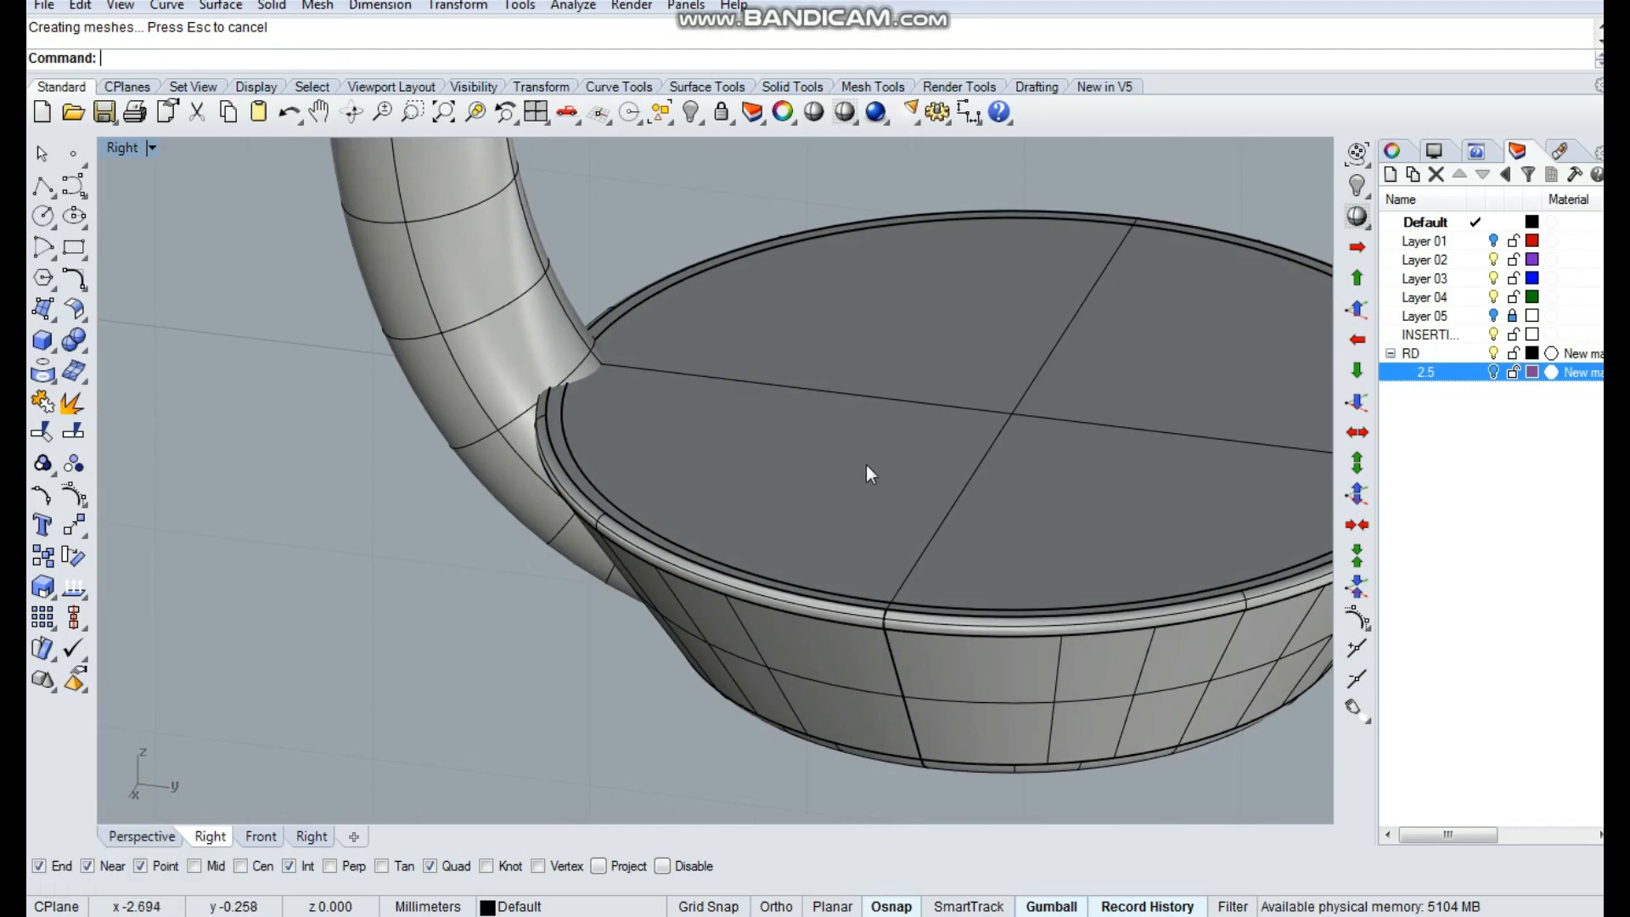
Explode the capped cone and lock all other objects so only its surfaces remain editable
key("ctrl")
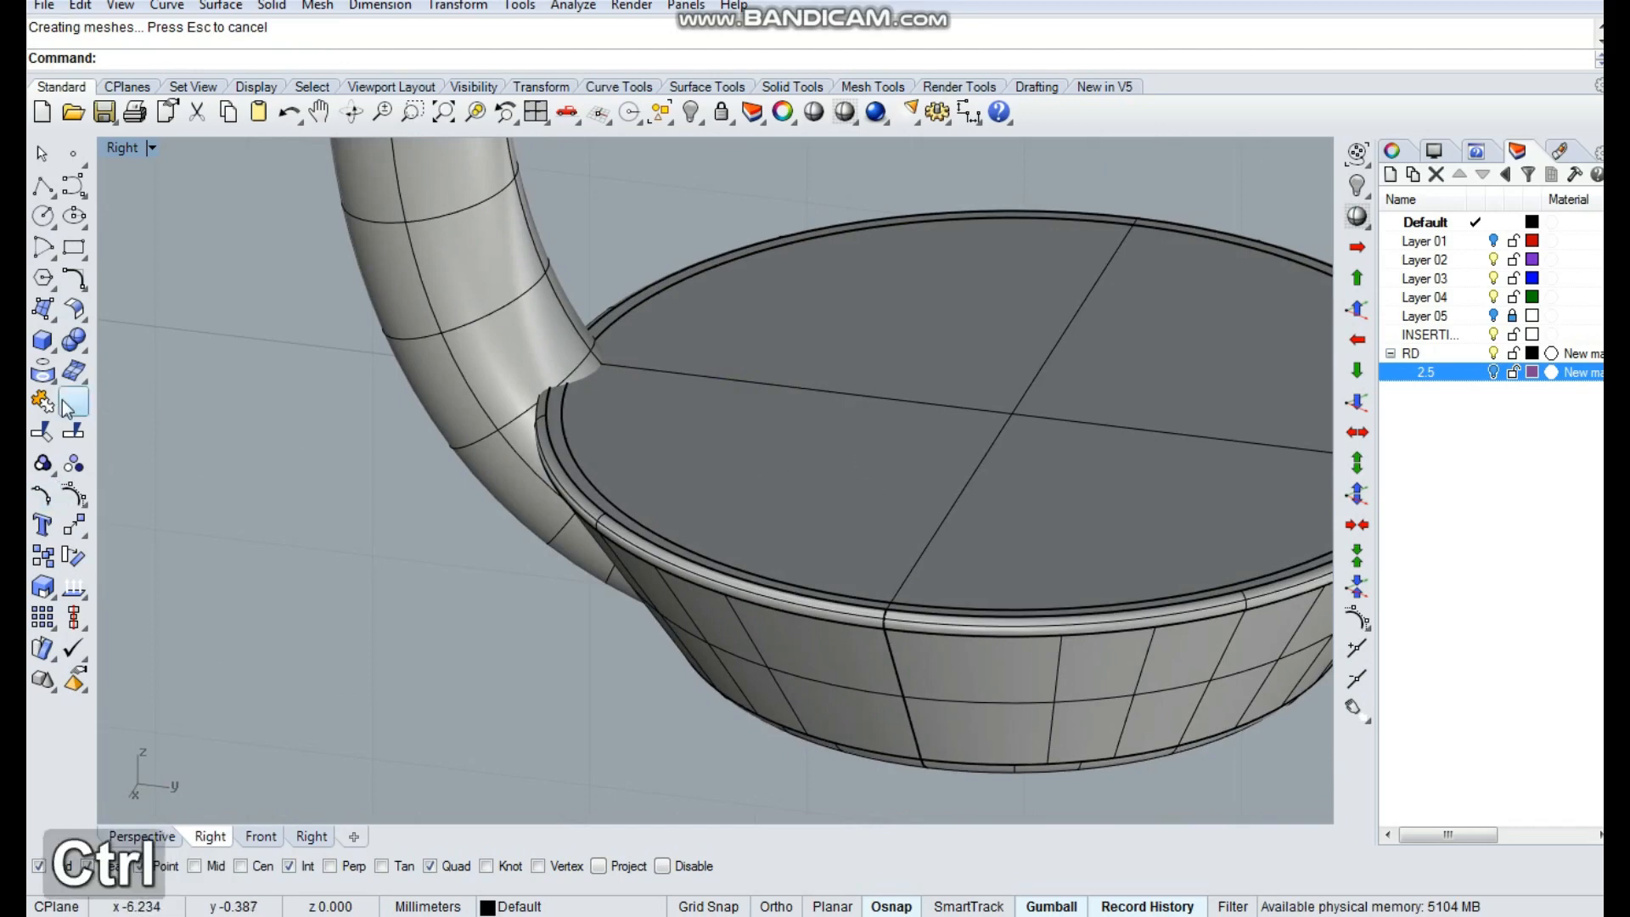
left_click(885, 440)
left_click(723, 113)
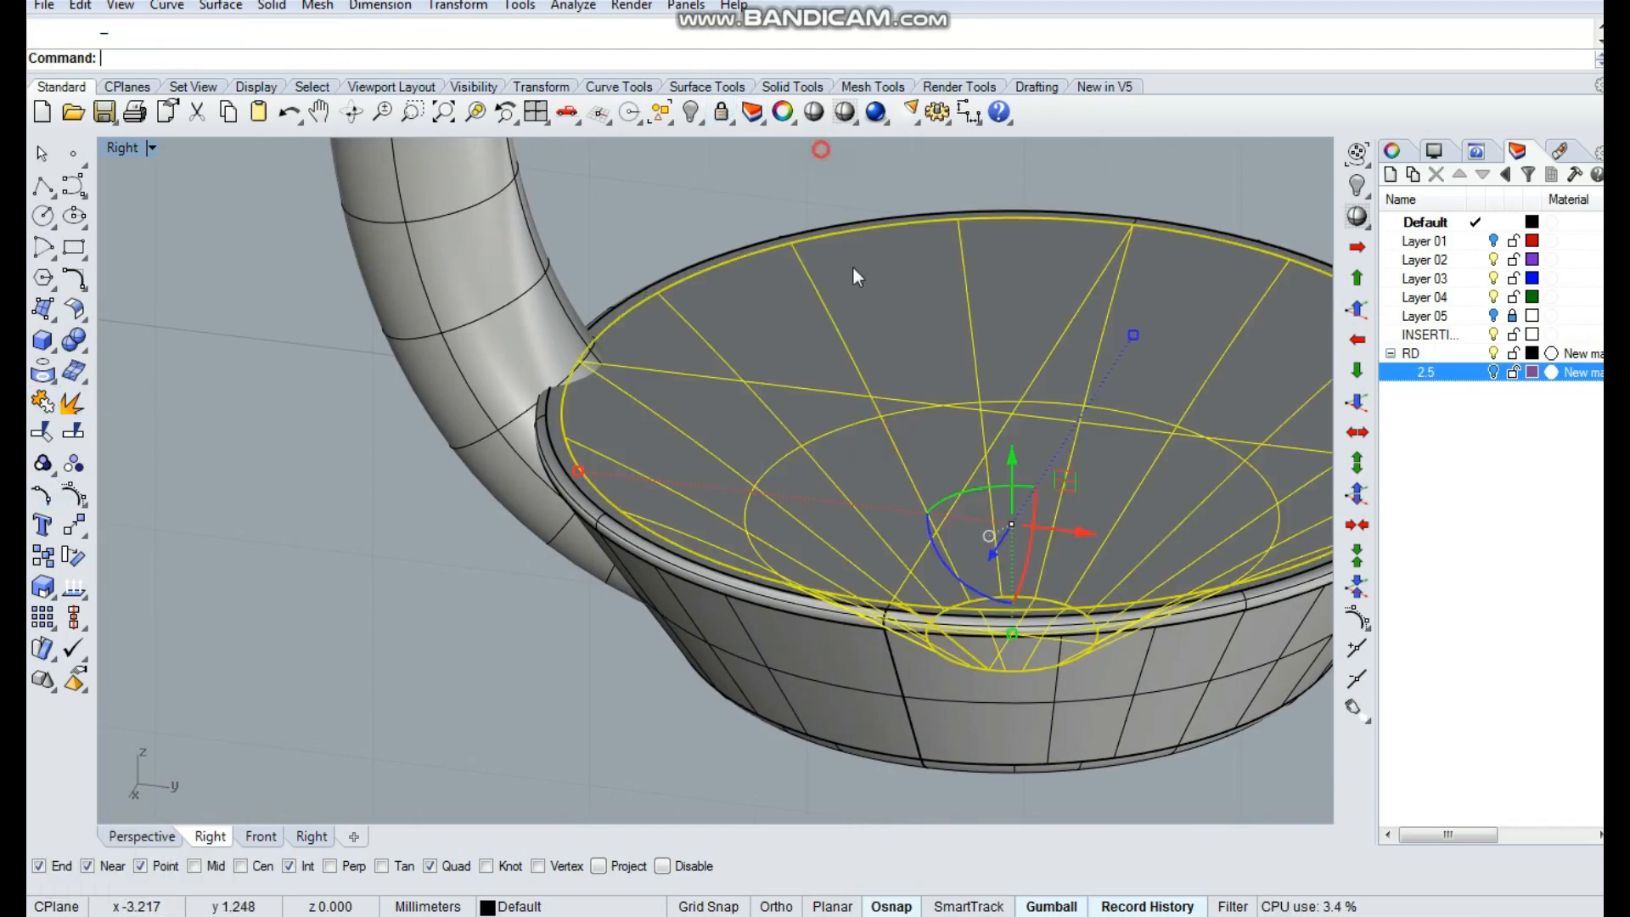
left_click(836, 155)
key("Escape")
Move the cone's top cap straight up above the cup's rim and join the remaining cone surfaces
left_click(769, 432)
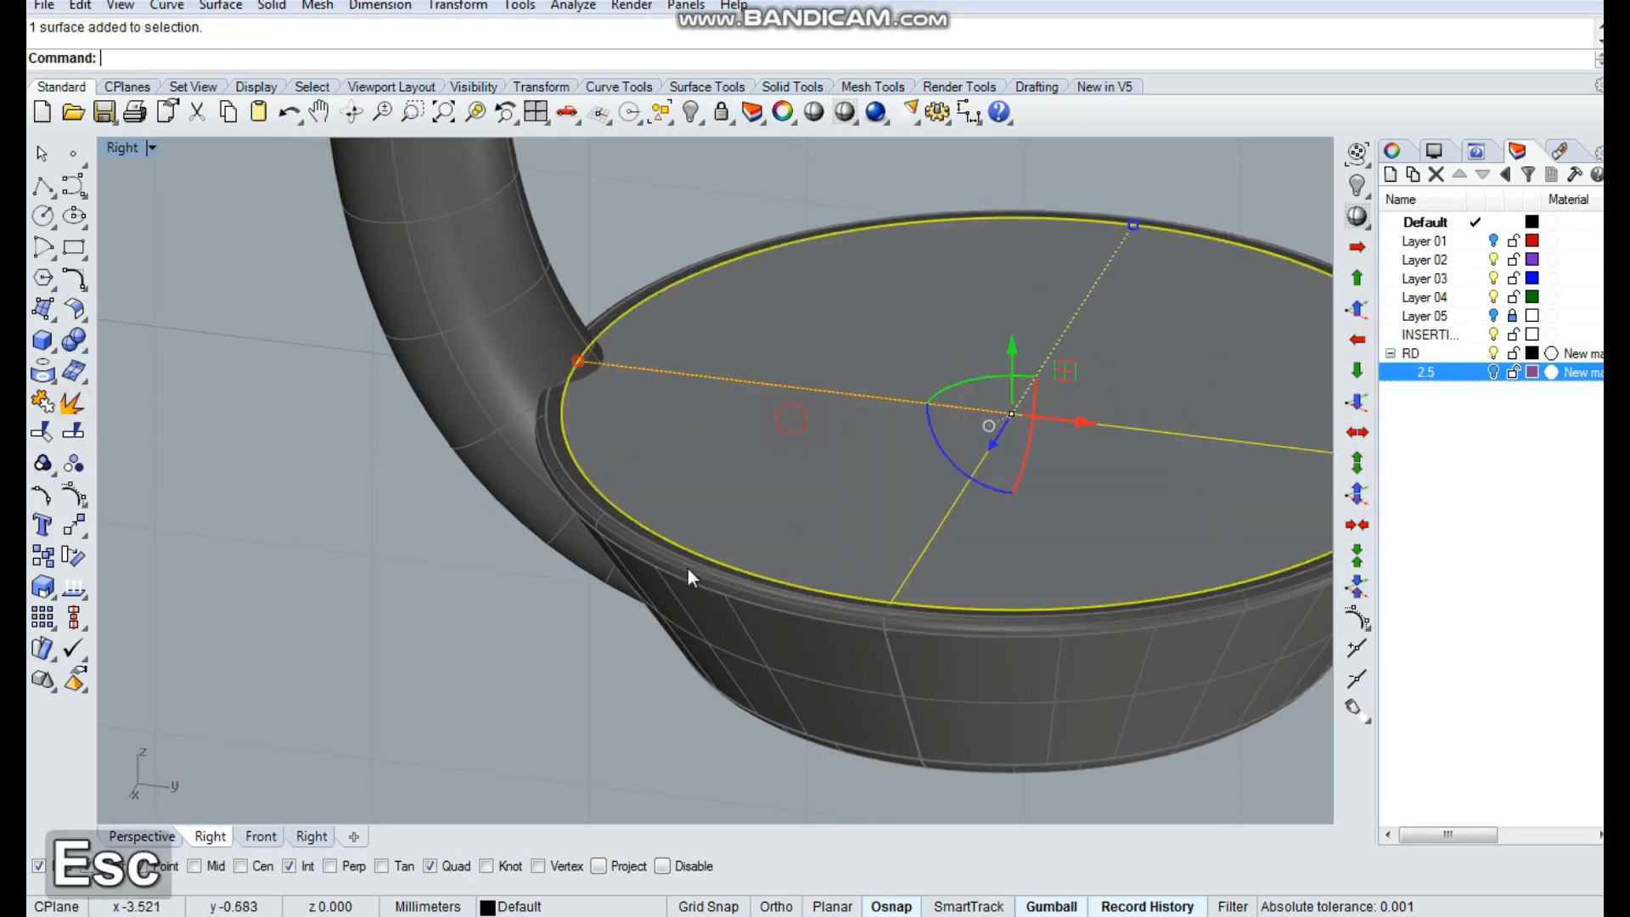
scroll(687, 568, "down", 4)
left_click_drag(904, 396, 908, 303)
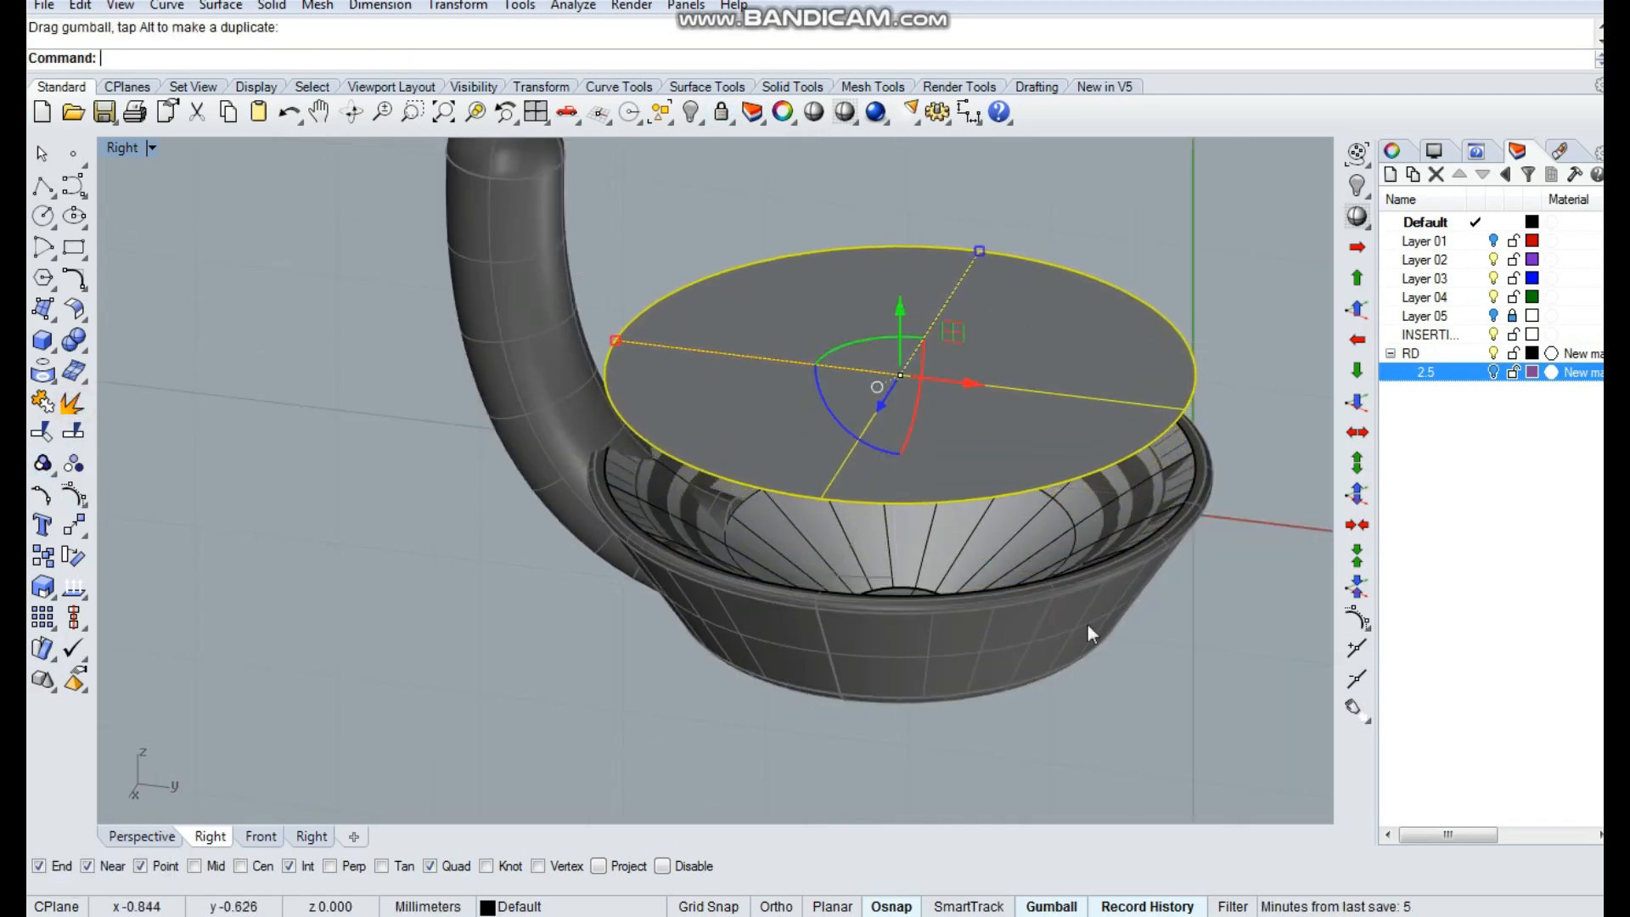
key("Escape")
left_click_drag(1094, 713, 786, 328)
key("ctrl+j")
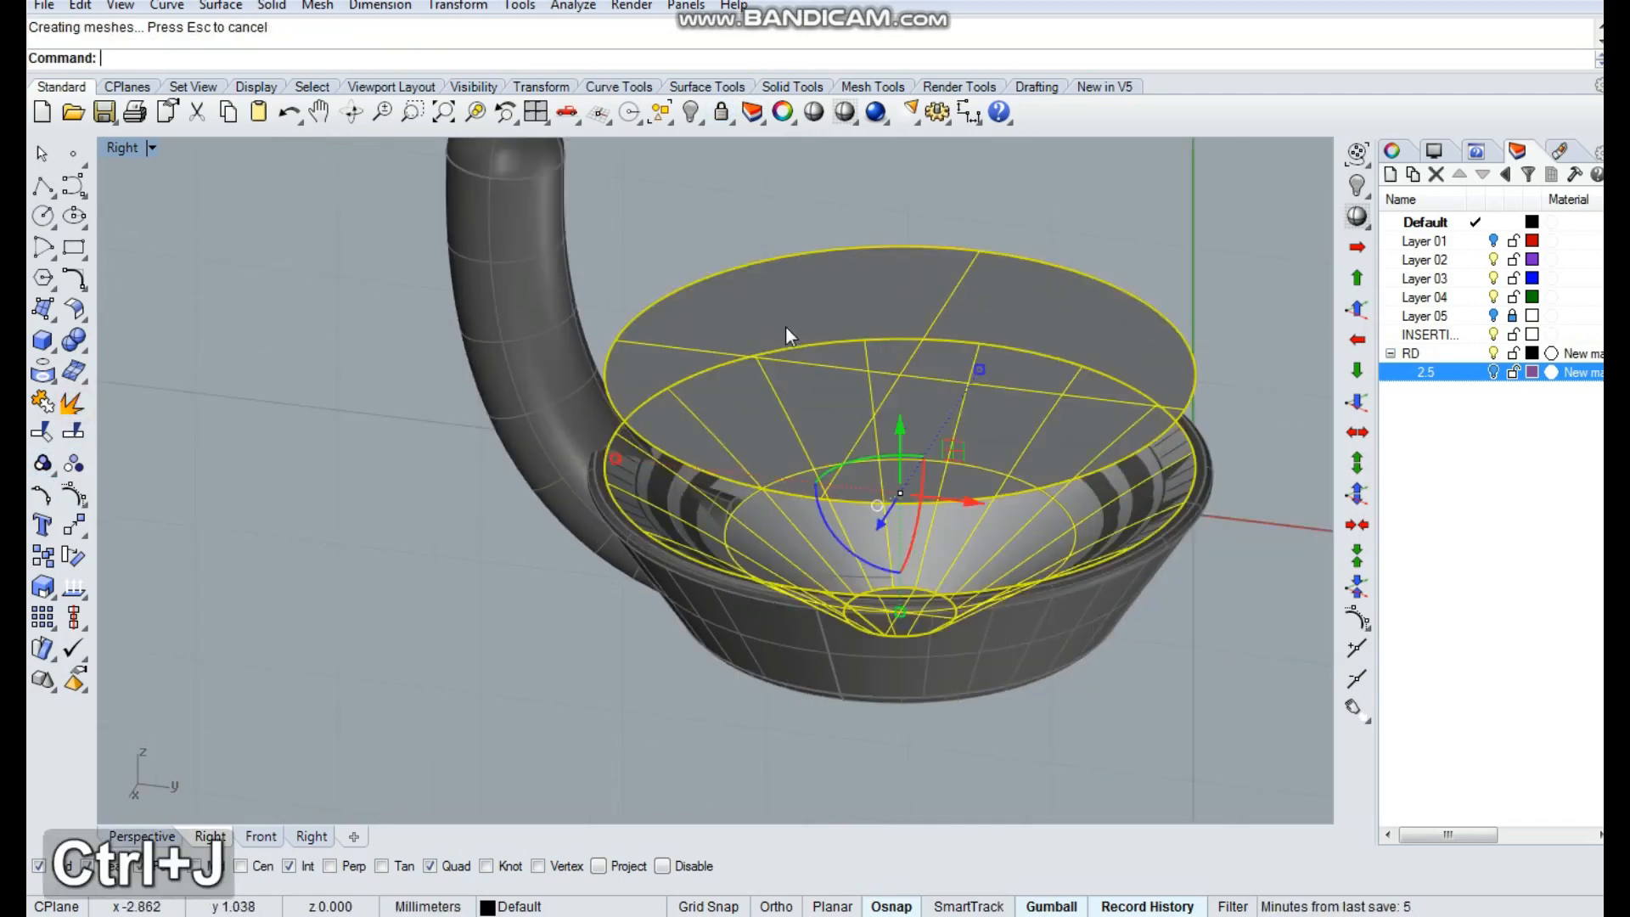
Duplicate the borders of the raised cap and the open cone, and loft a wall between the two circles
type("dup")
key("space")
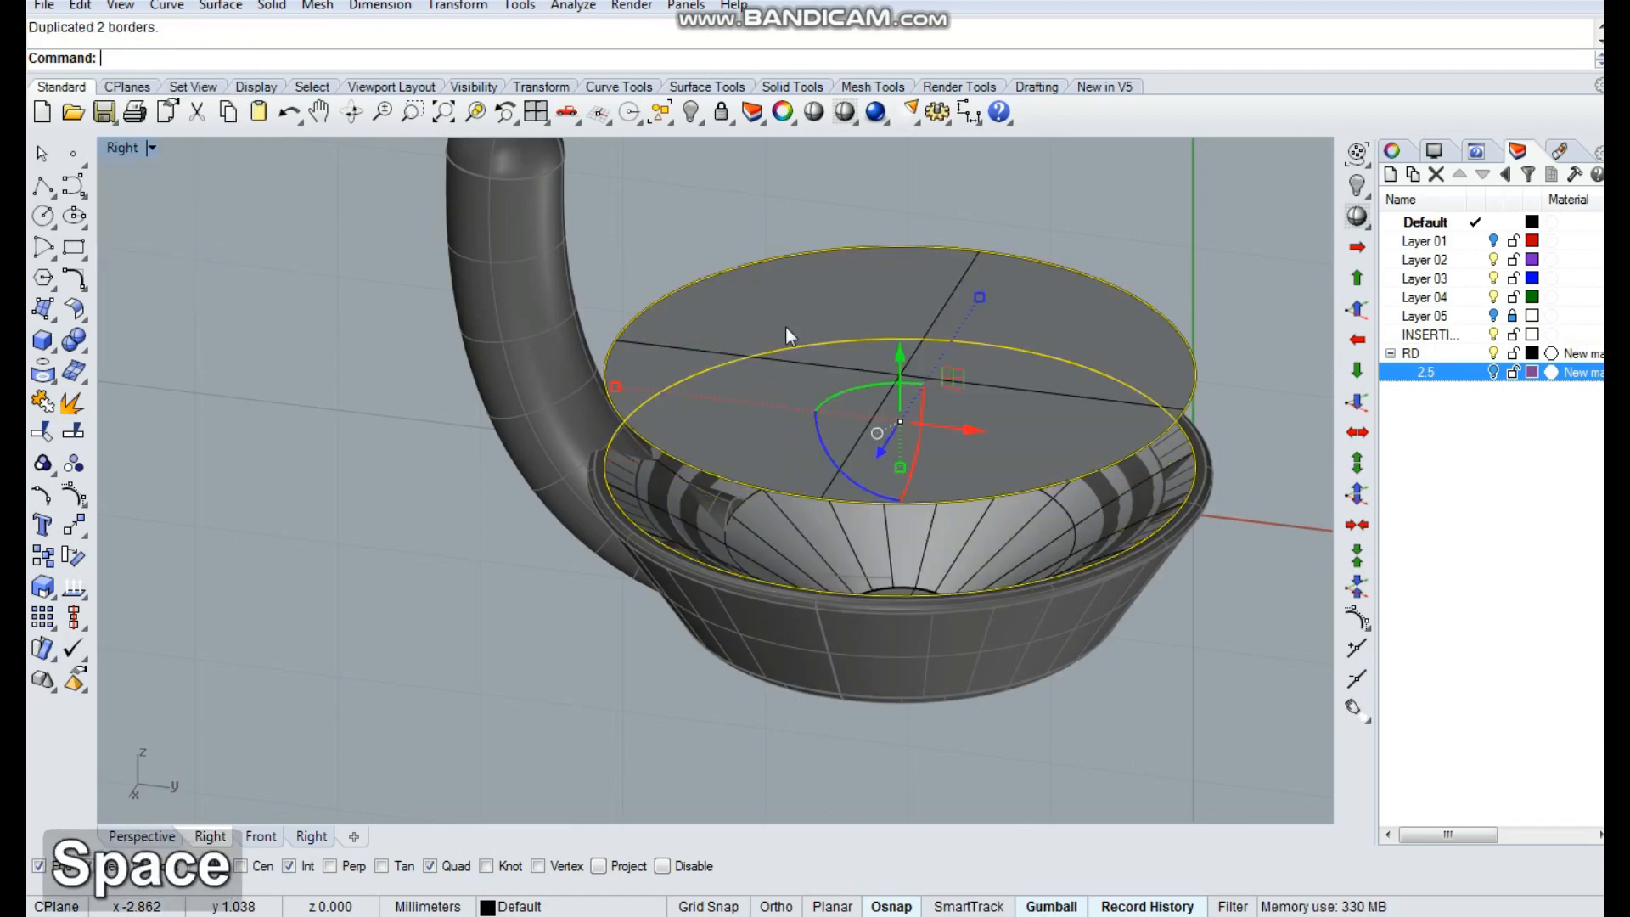
type("lof")
key("space")
key("space")
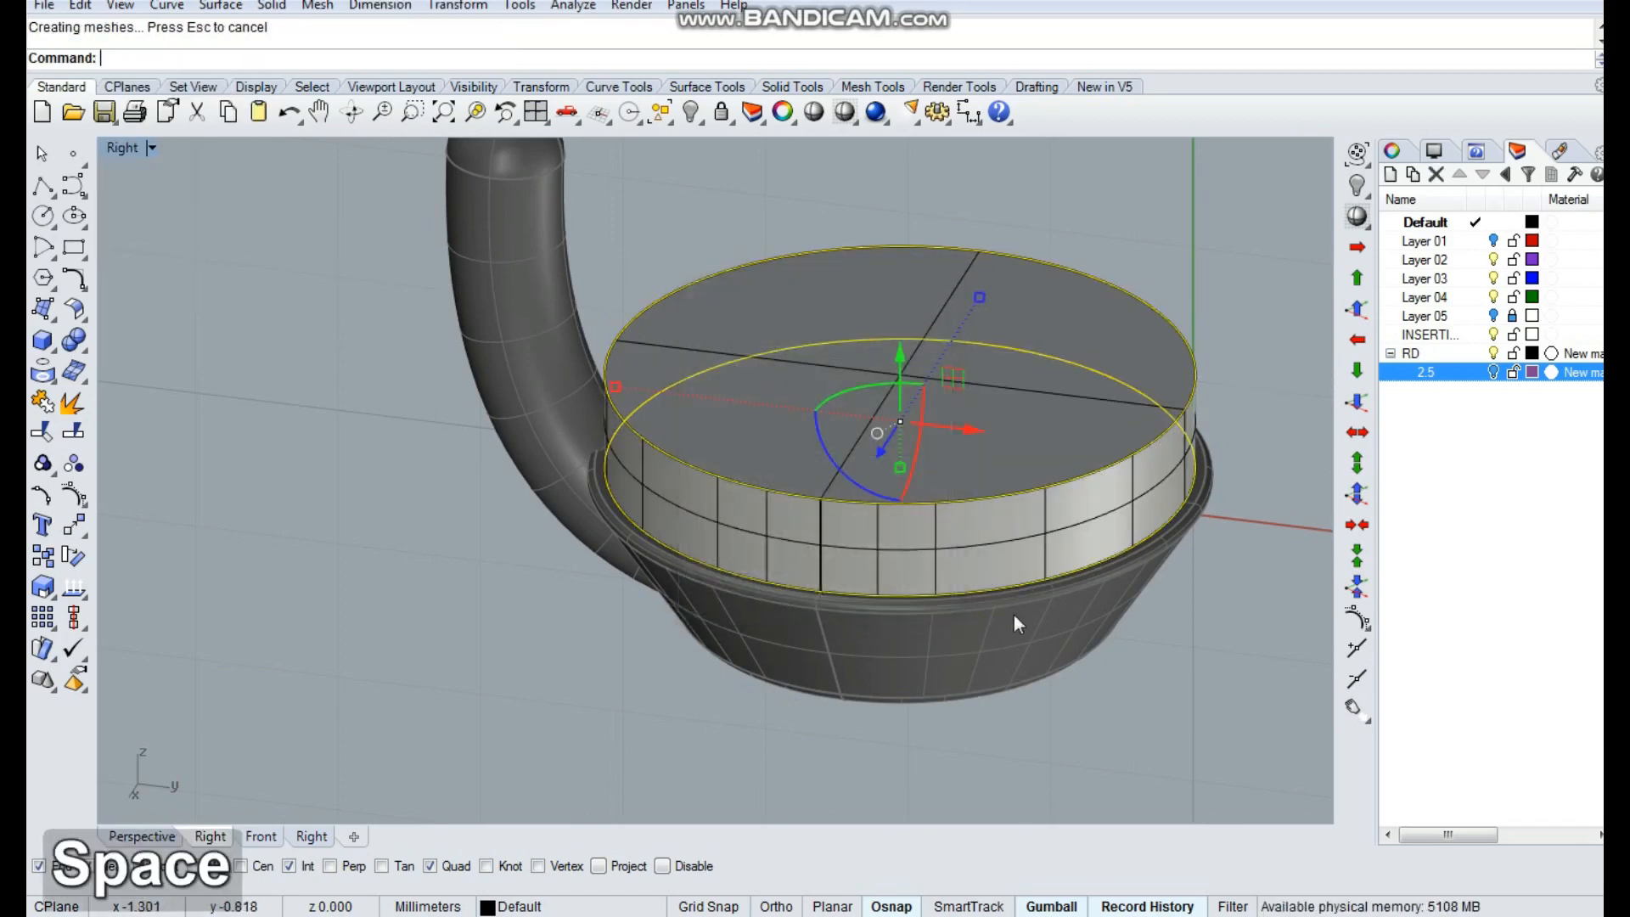
Join the raised cap, lofted wall and cone into one closed cutter solid
key("ctrl+a")
key("ctrl+j")
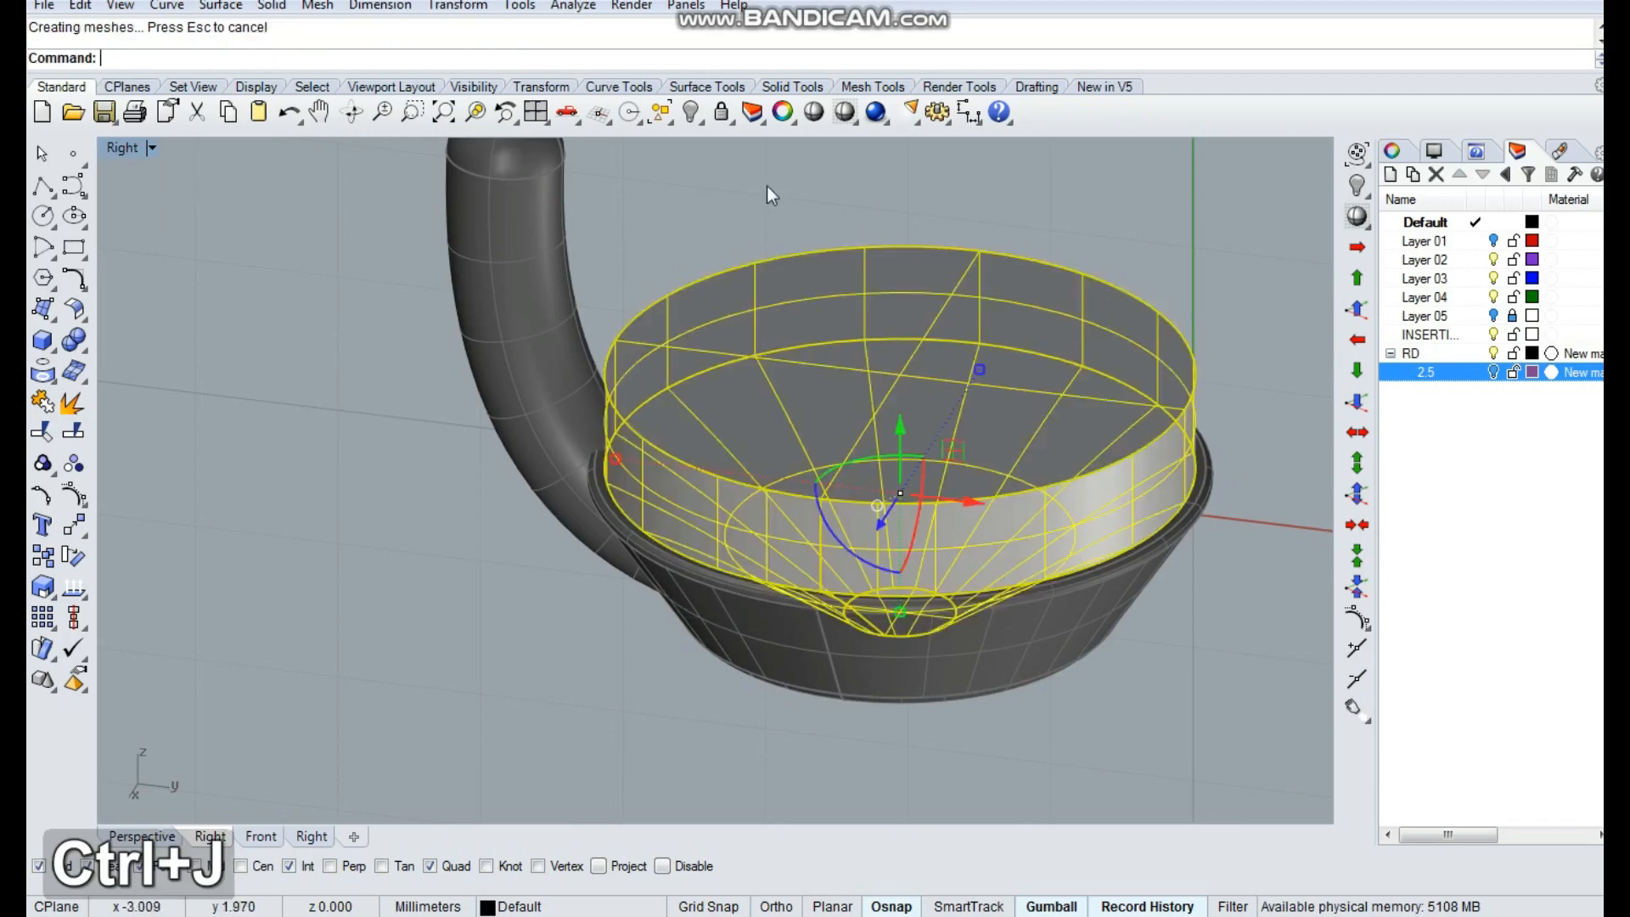
key("Escape")
Unlock the other objects and subtract the closed cutter solid from the prong with Boolean Difference
left_click(69, 343)
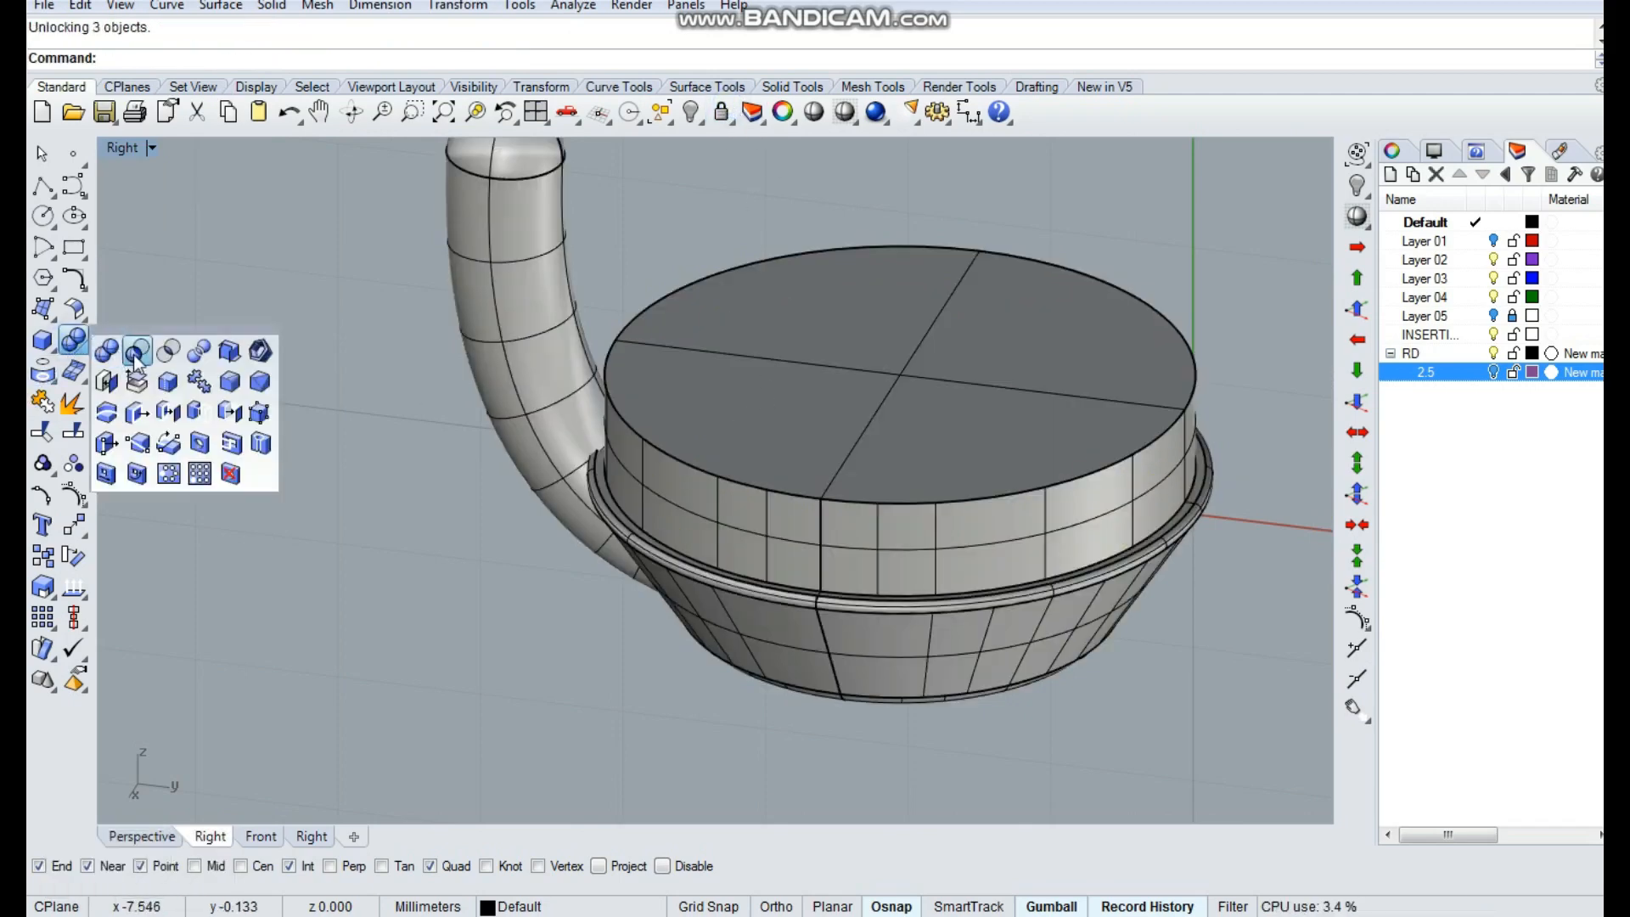
left_click(134, 348)
left_click(528, 339)
key("space")
left_click(735, 360)
key("space")
key("Escape")
Delete the leftover border circles around and above the cup
right_click_drag(807, 393, 779, 386)
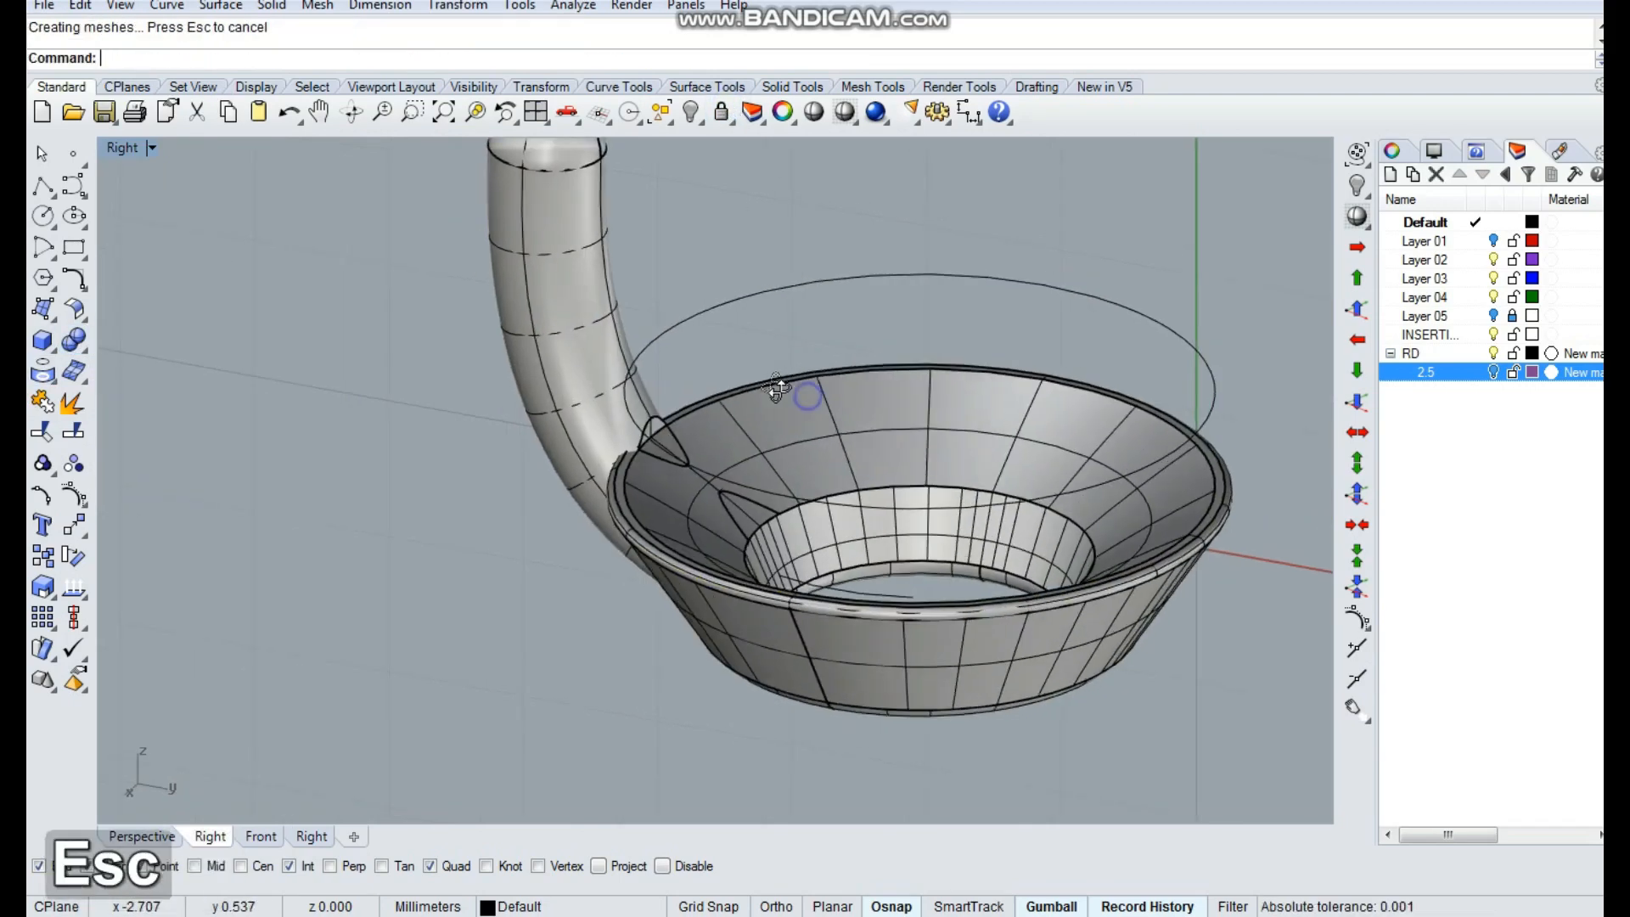
left_click(795, 281)
key("Delete")
right_click_drag(718, 594, 757, 633)
key("Escape")
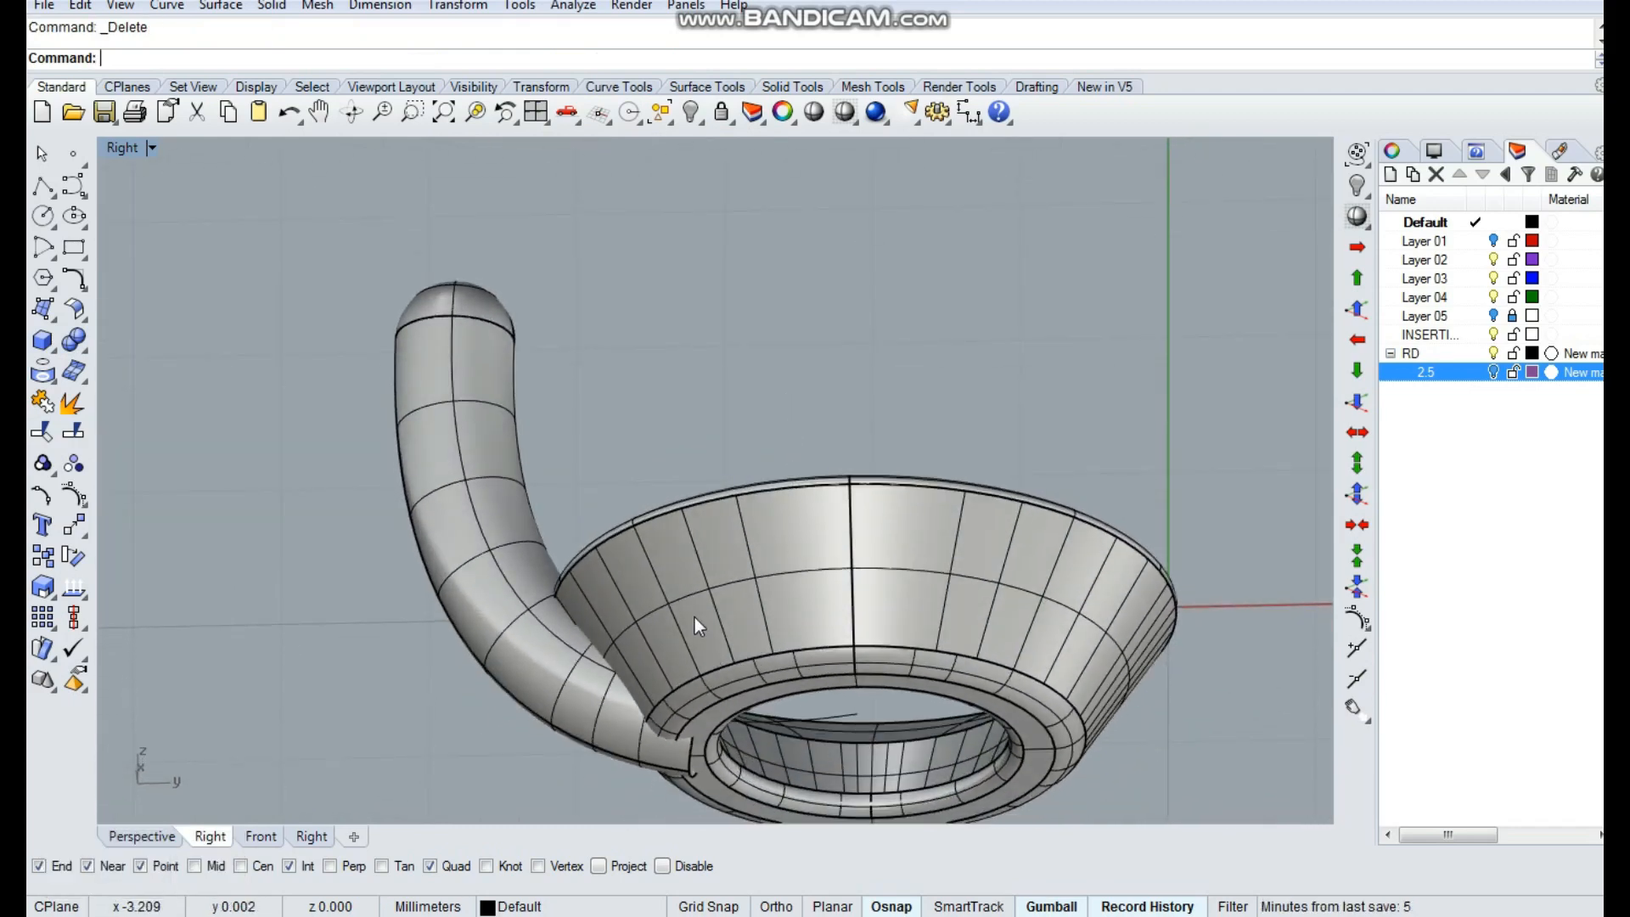
In the Right view, draw a straight horizontal line along the cup's bottom edge, extending outward past the prong
key("space")
key("Escape")
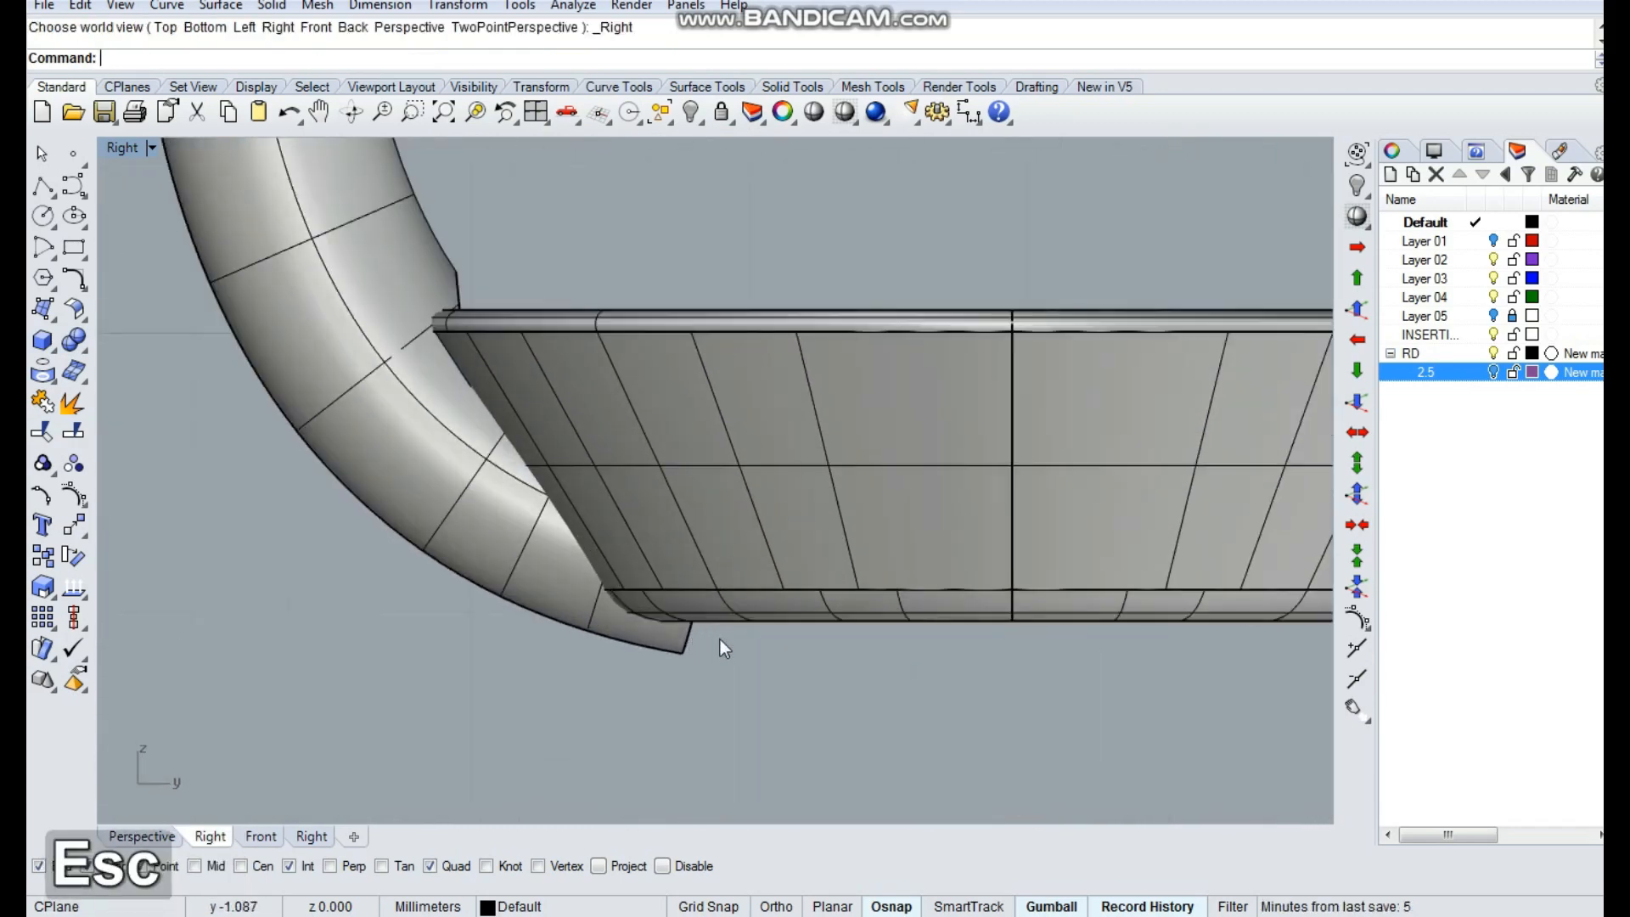
left_click(43, 185)
left_click(951, 620)
left_click(377, 709, "shift")
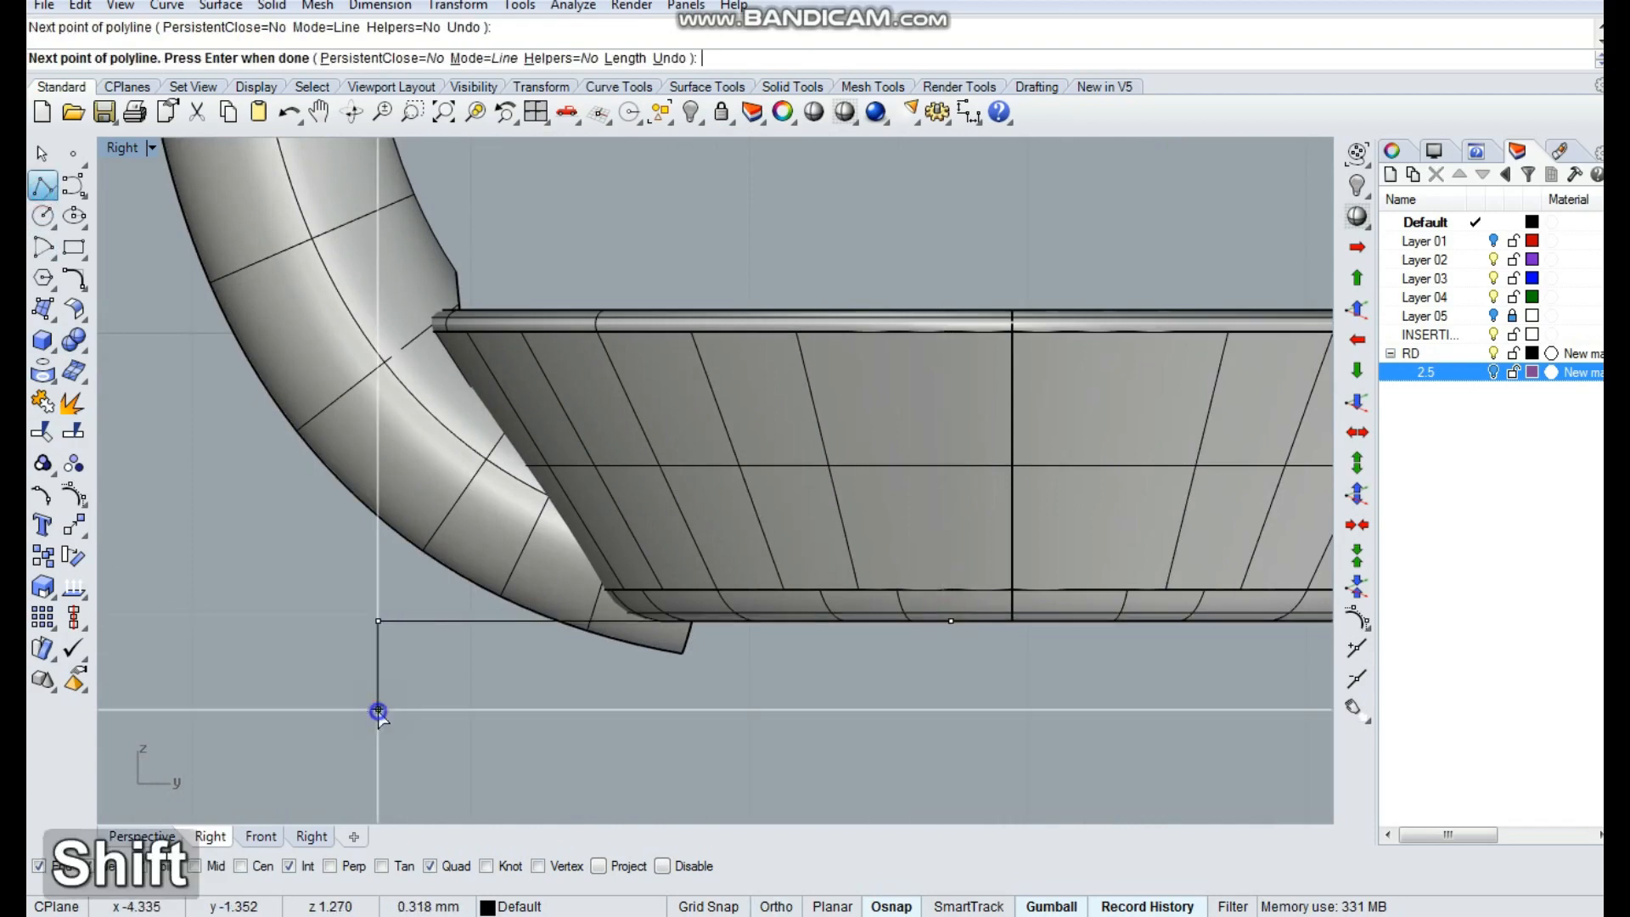
right_click(400, 621)
Wire-cut the prong along the horizontal line and delete the piece below the cup's base together with the cutting line
type("W")
key("space")
left_click(455, 509)
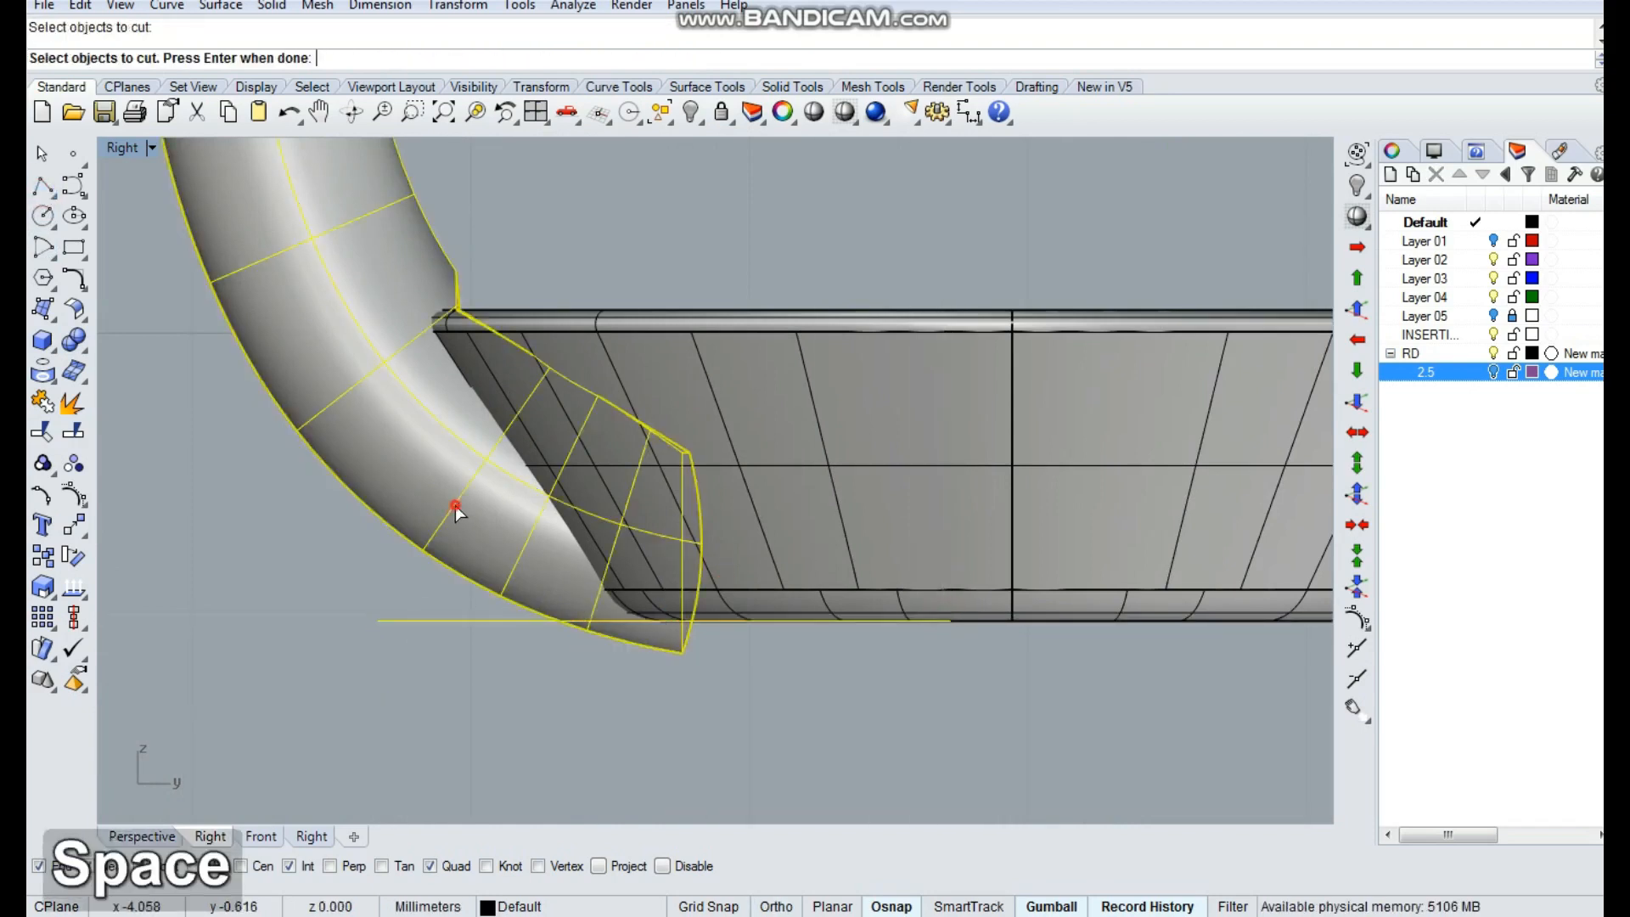
key("space")
key("space")
key("space")
key("Delete")
left_click(324, 604)
left_click_drag(324, 603, 833, 763)
key("Delete")
In the Top view, place a point at the cup's area centroid
scroll(798, 647, "down", 6)
right_click_drag(798, 703, 788, 166, "ctrl+shift")
key("Escape")
key("space")
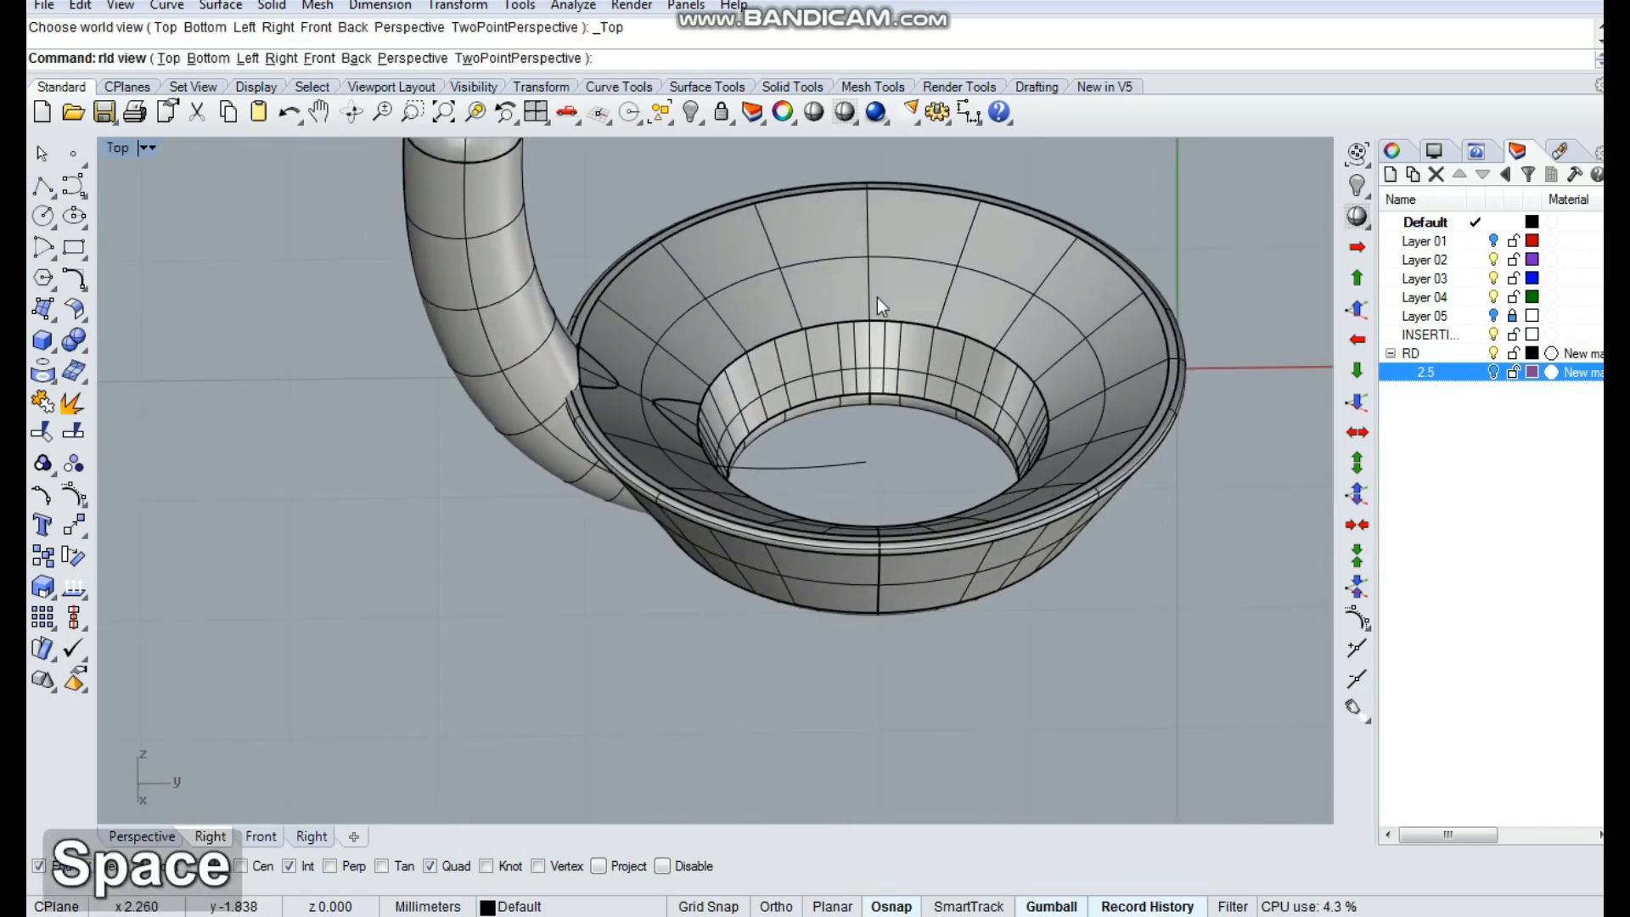
key("Escape")
key("Delete")
left_click(783, 430)
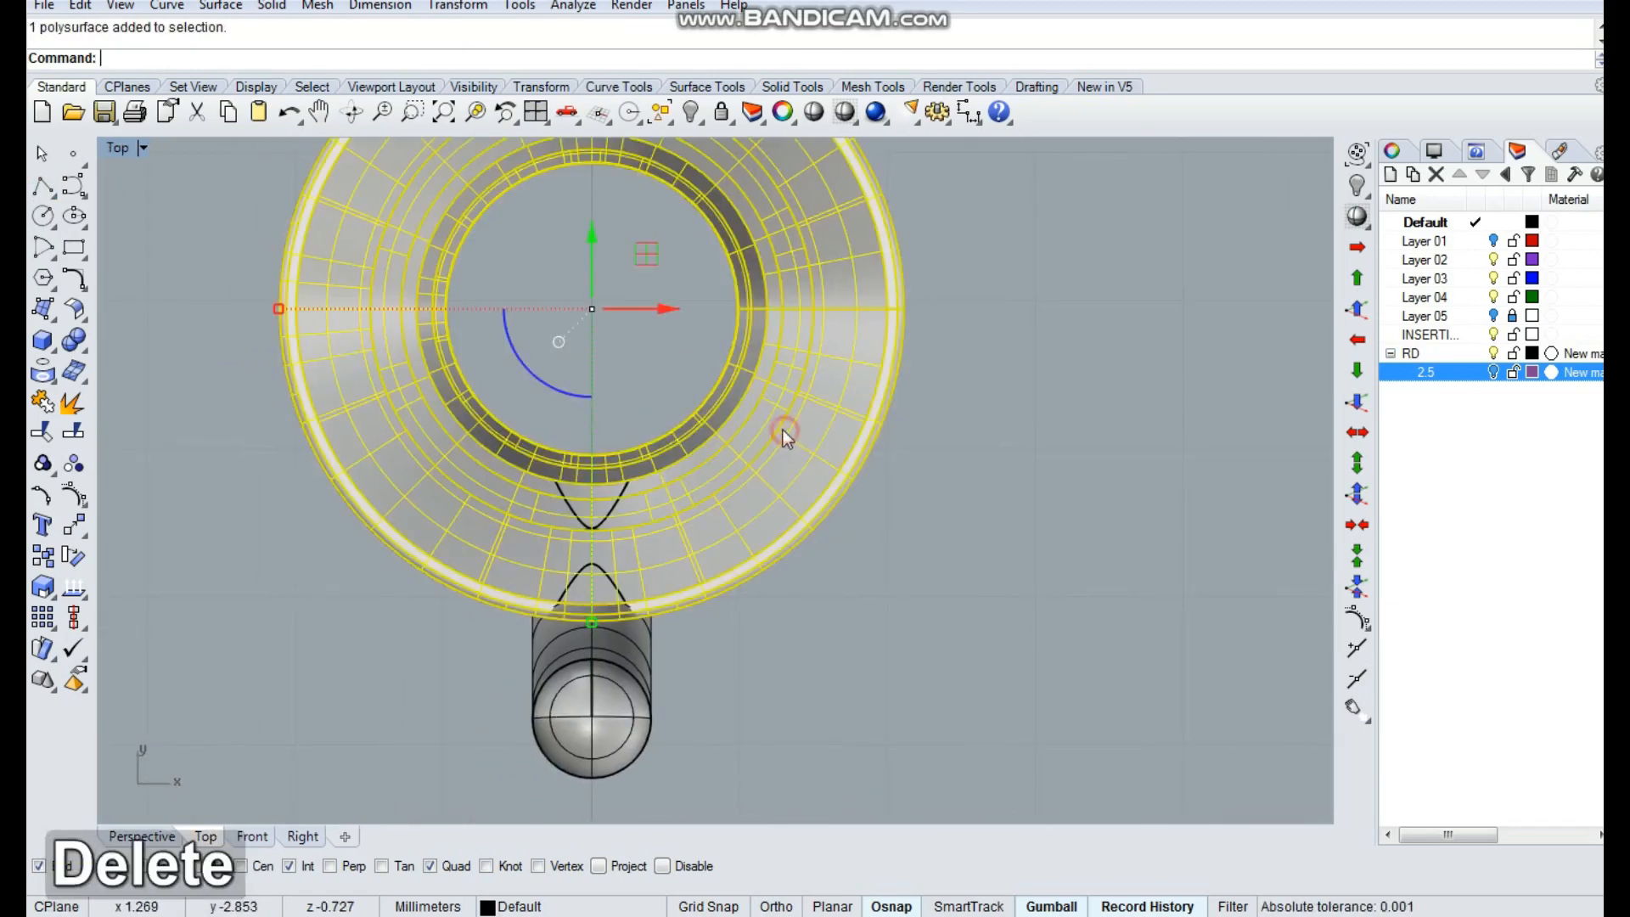
type("Area")
key("space")
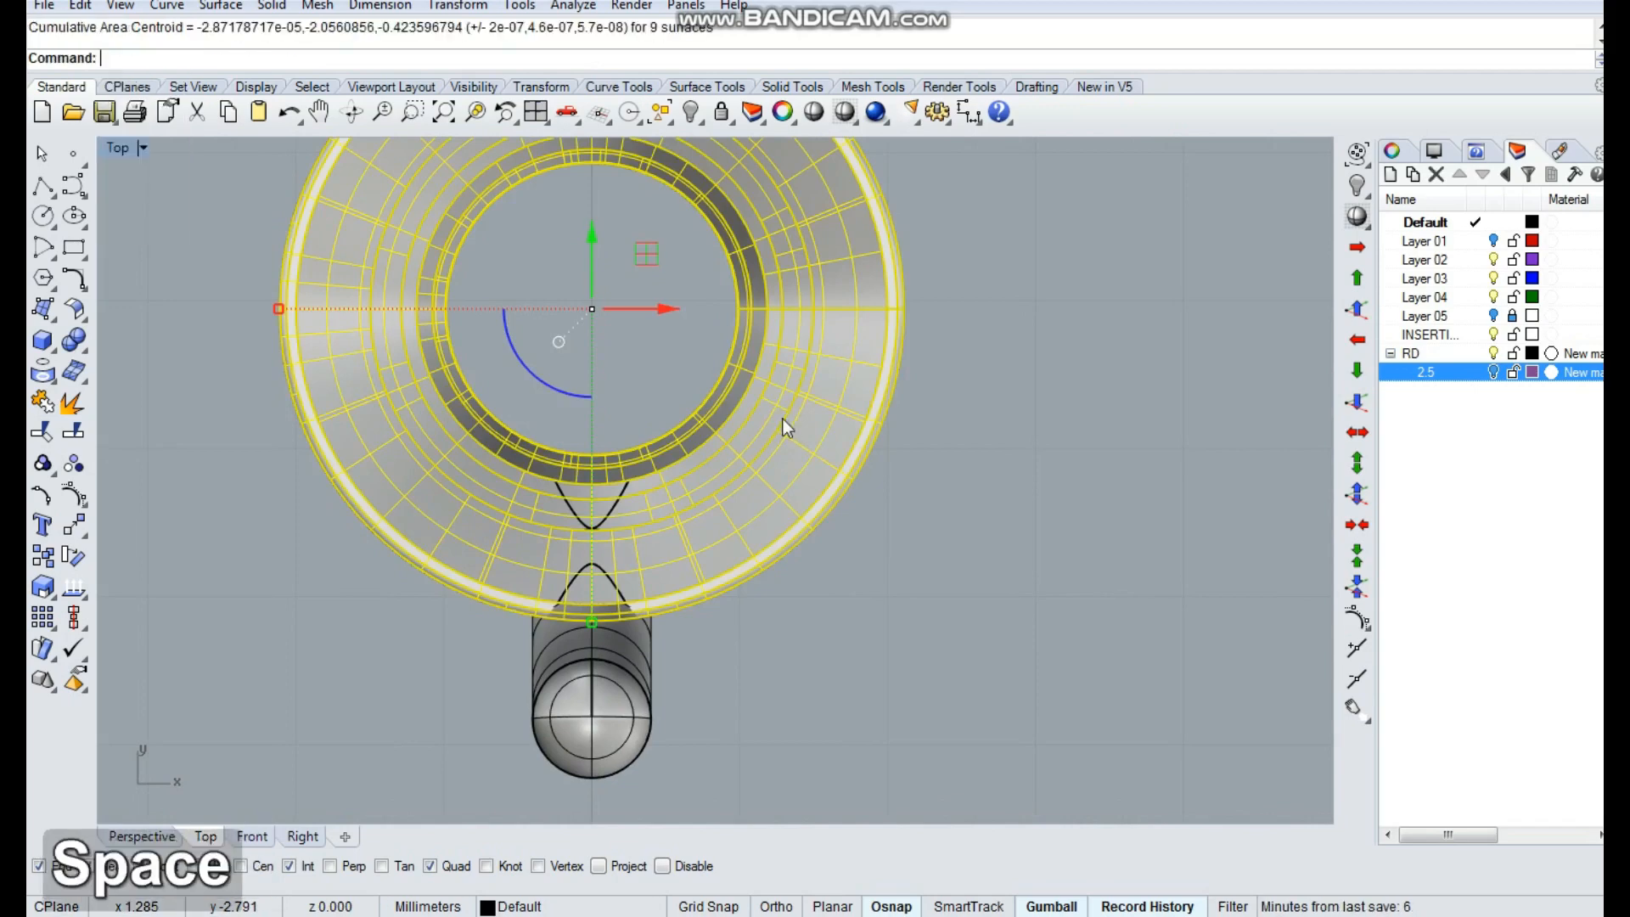
Polar-array the trimmed prong around the cup's centroid point with 4 items over 360 degrees
key("Escape")
left_click(592, 713)
type("ArrayPolar")
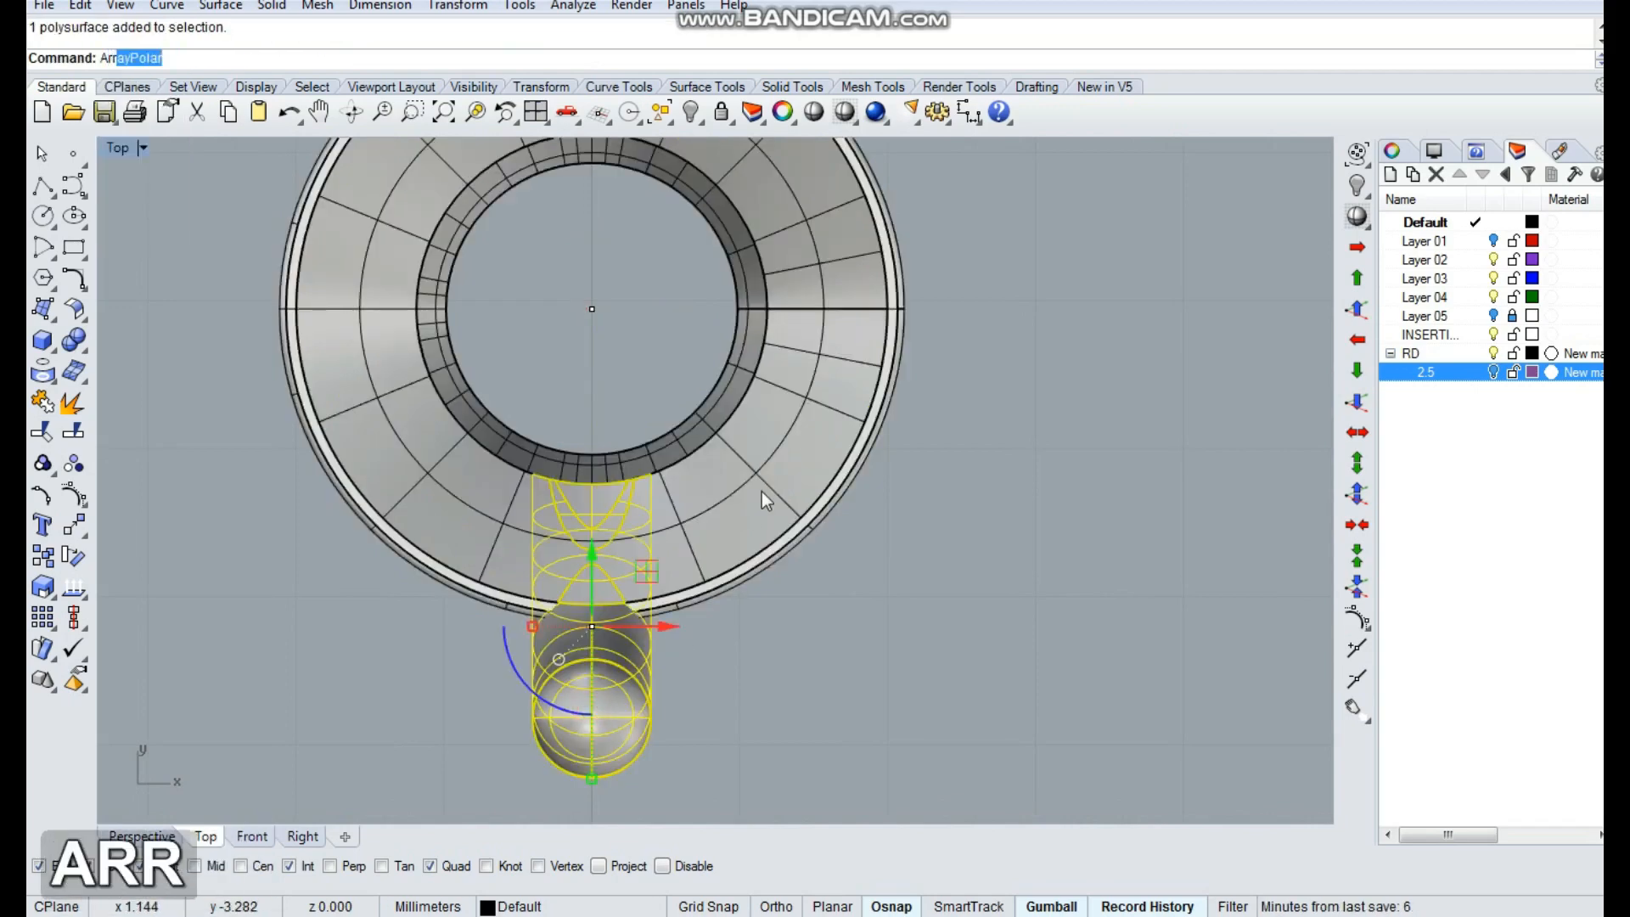
key("space")
left_click(592, 309)
key("space")
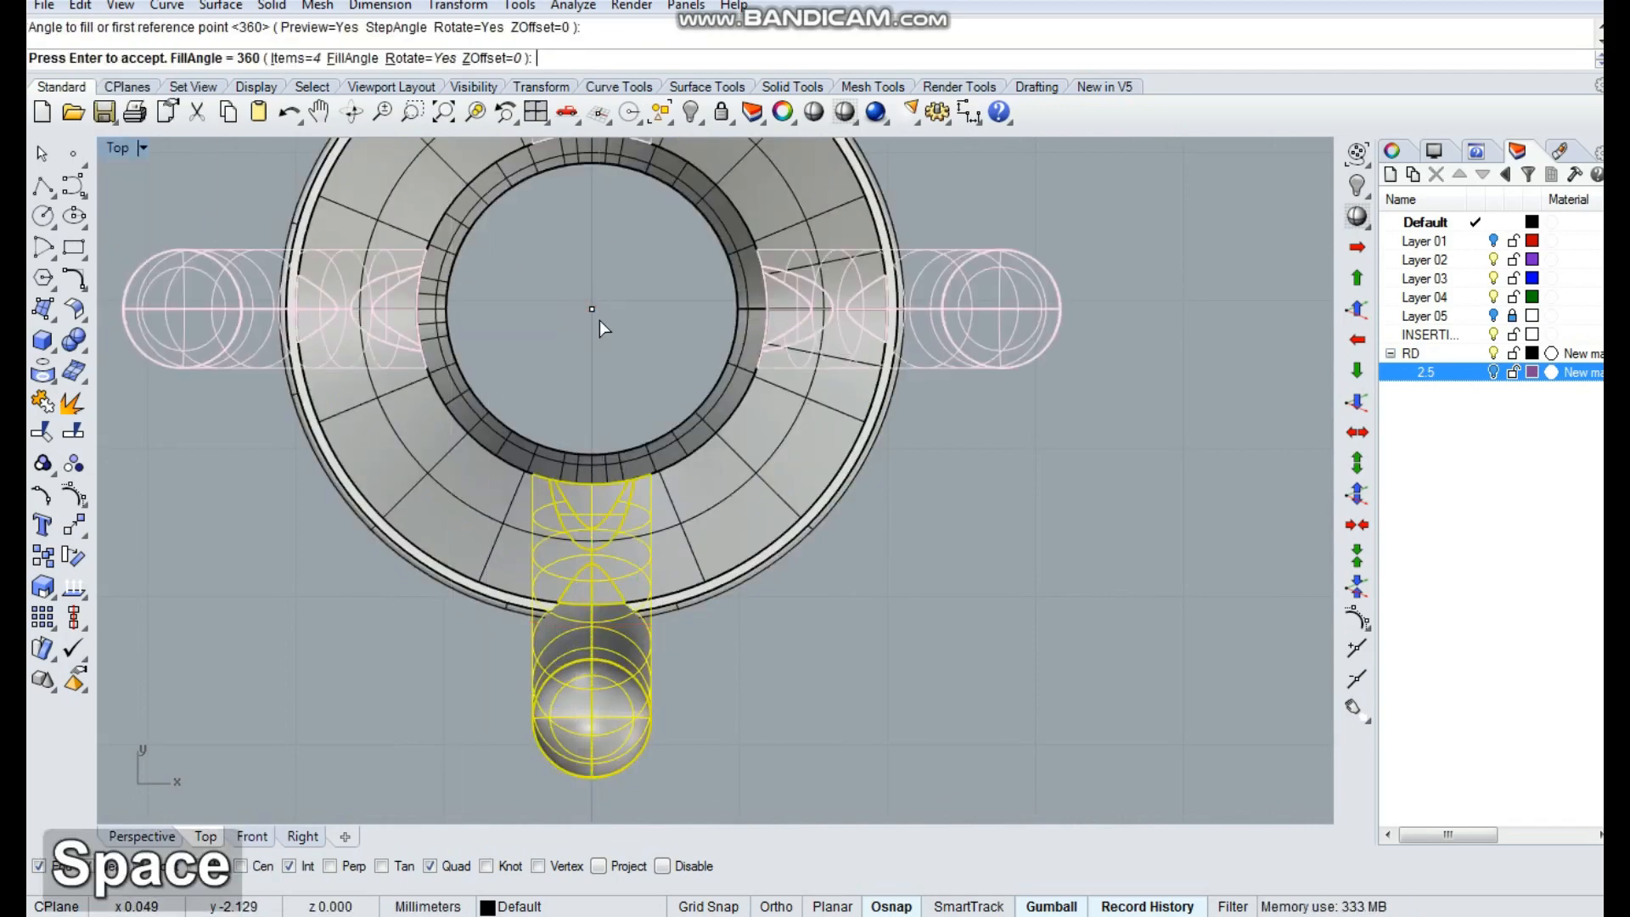
key("space")
key("space")
Turn on layer 2.5 to show the gemstone in the setting
scroll(727, 479, "down", 6)
key("Escape")
left_click(1492, 371)
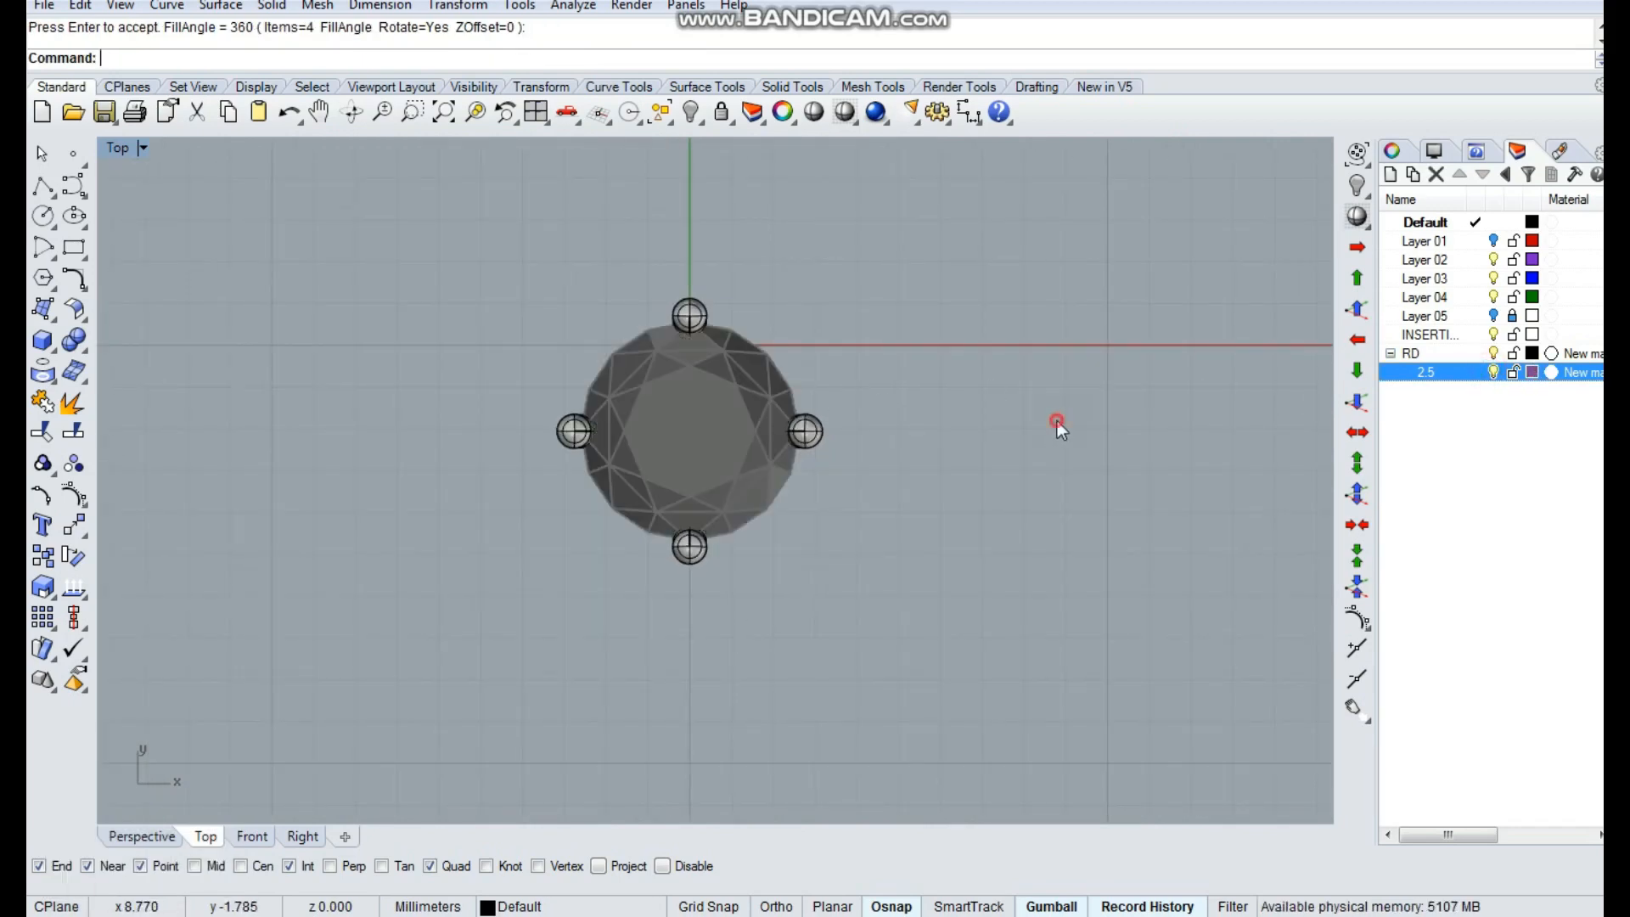
Turn off the surface isocurve display for the whole setting
right_click_drag(946, 473, 798, 354, "ctrl+shift")
right_click_drag(906, 495, 786, 374, "ctrl+shift")
left_click_drag(1066, 291, 405, 728)
left_click(1392, 151)
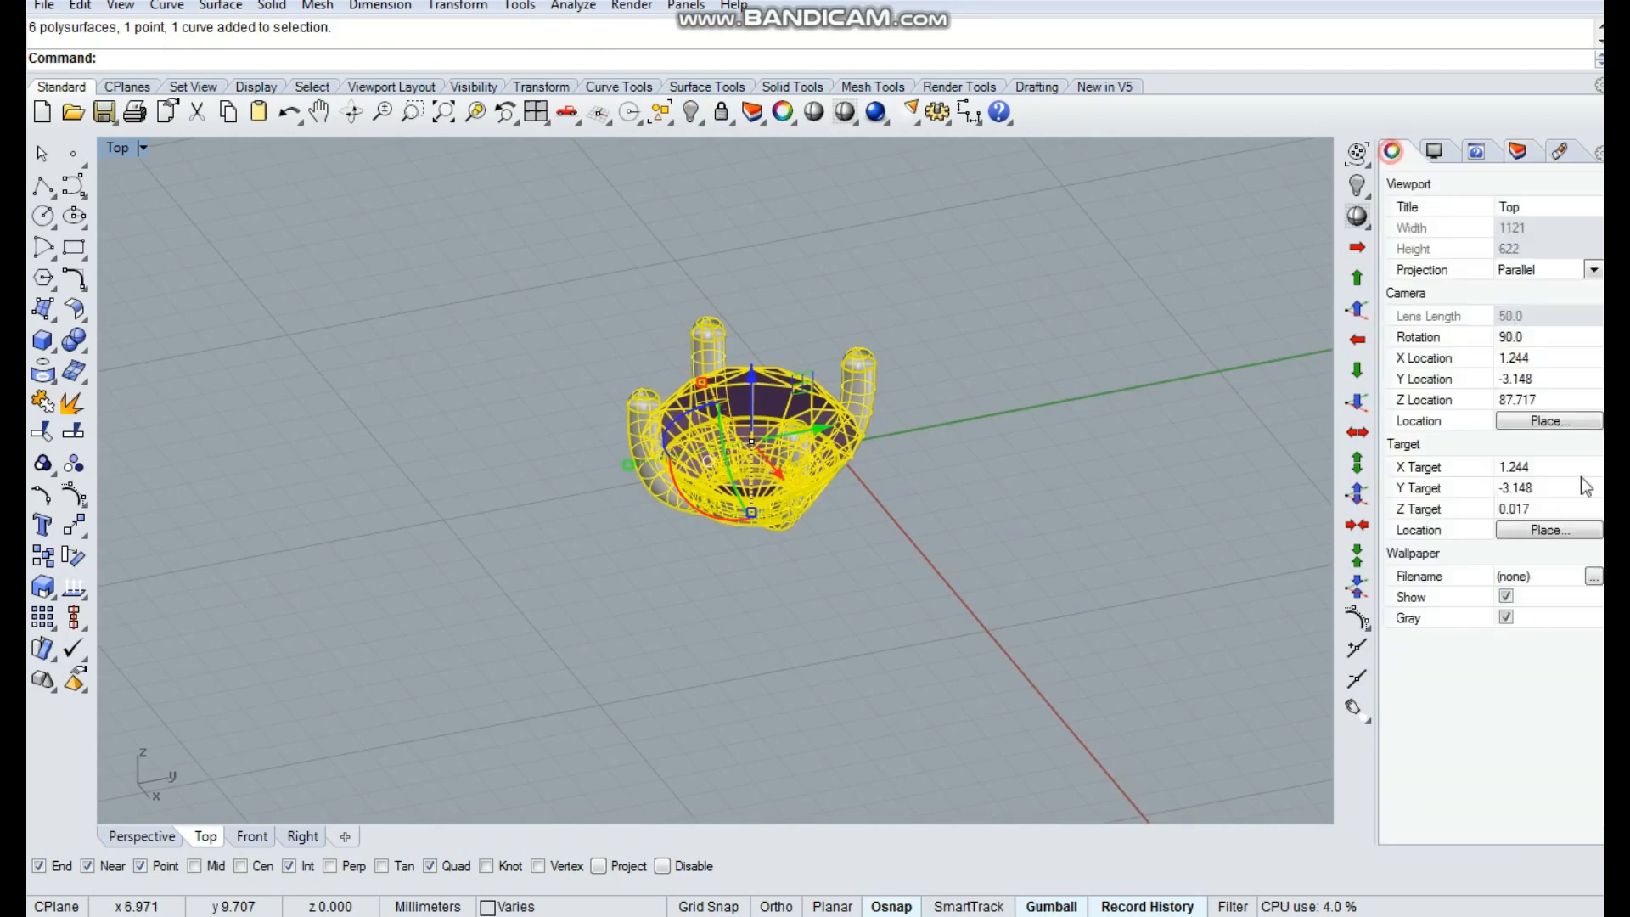
right_click_drag(860, 616, 836, 698, "ctrl+shift")
scroll(836, 698, "down", 6)
Combine all objects into a block named 5MM, based on the centre point with only the Point snap active
type("t")
key("space")
key("Escape")
scroll(811, 424, "up", 10)
right_click_drag(857, 348, 877, 476)
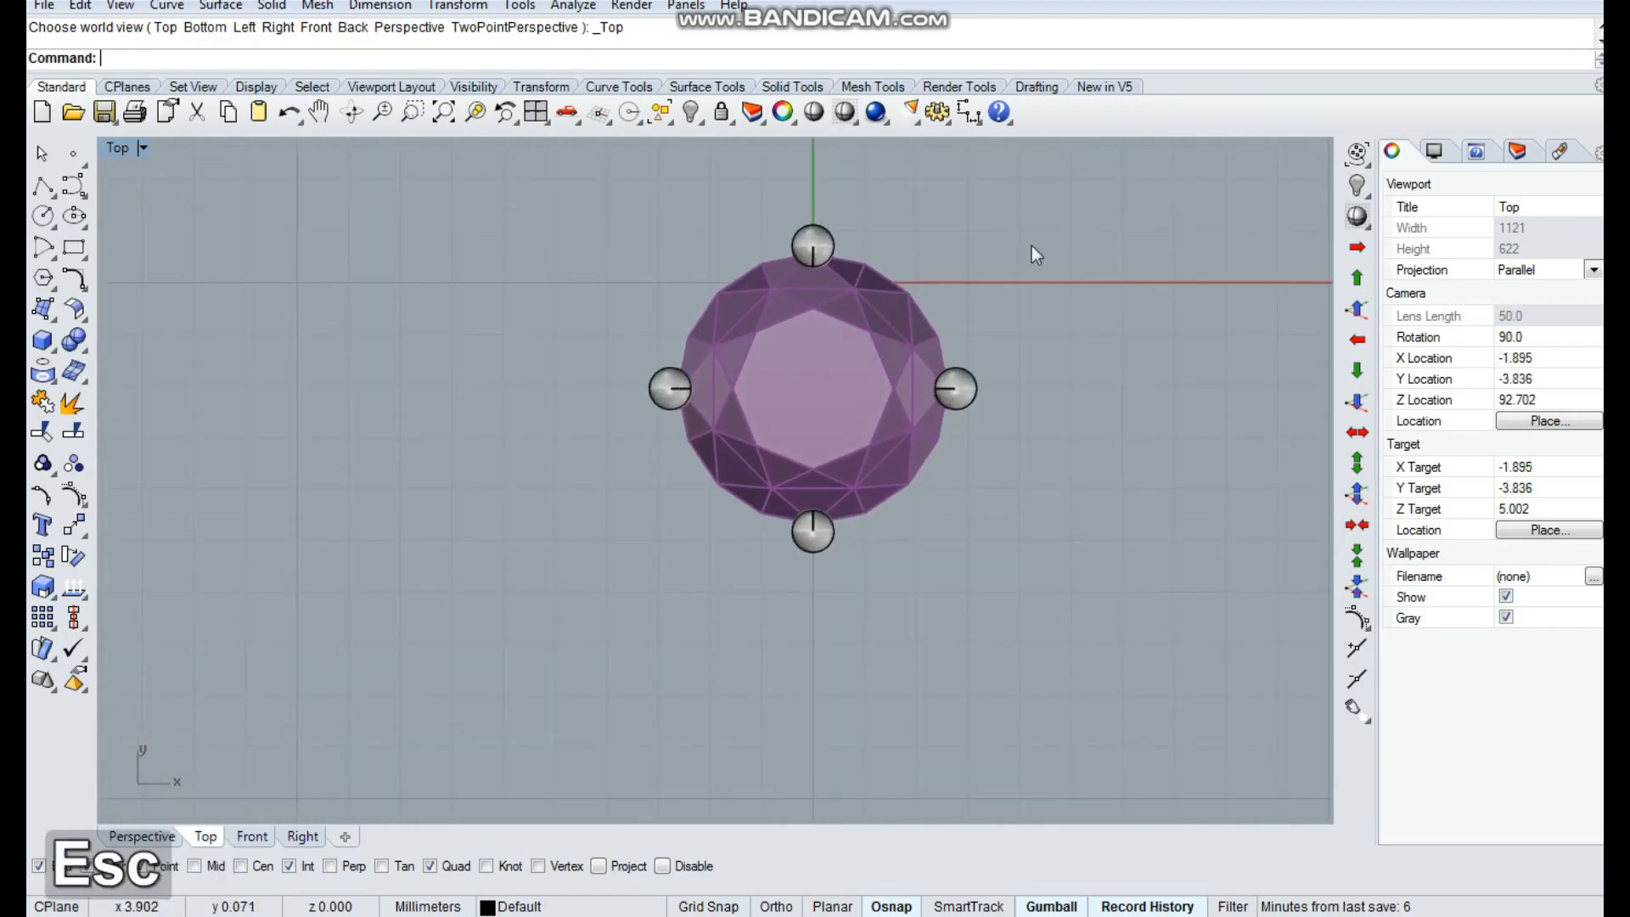
key("ctrl+a")
key("ctrl+b")
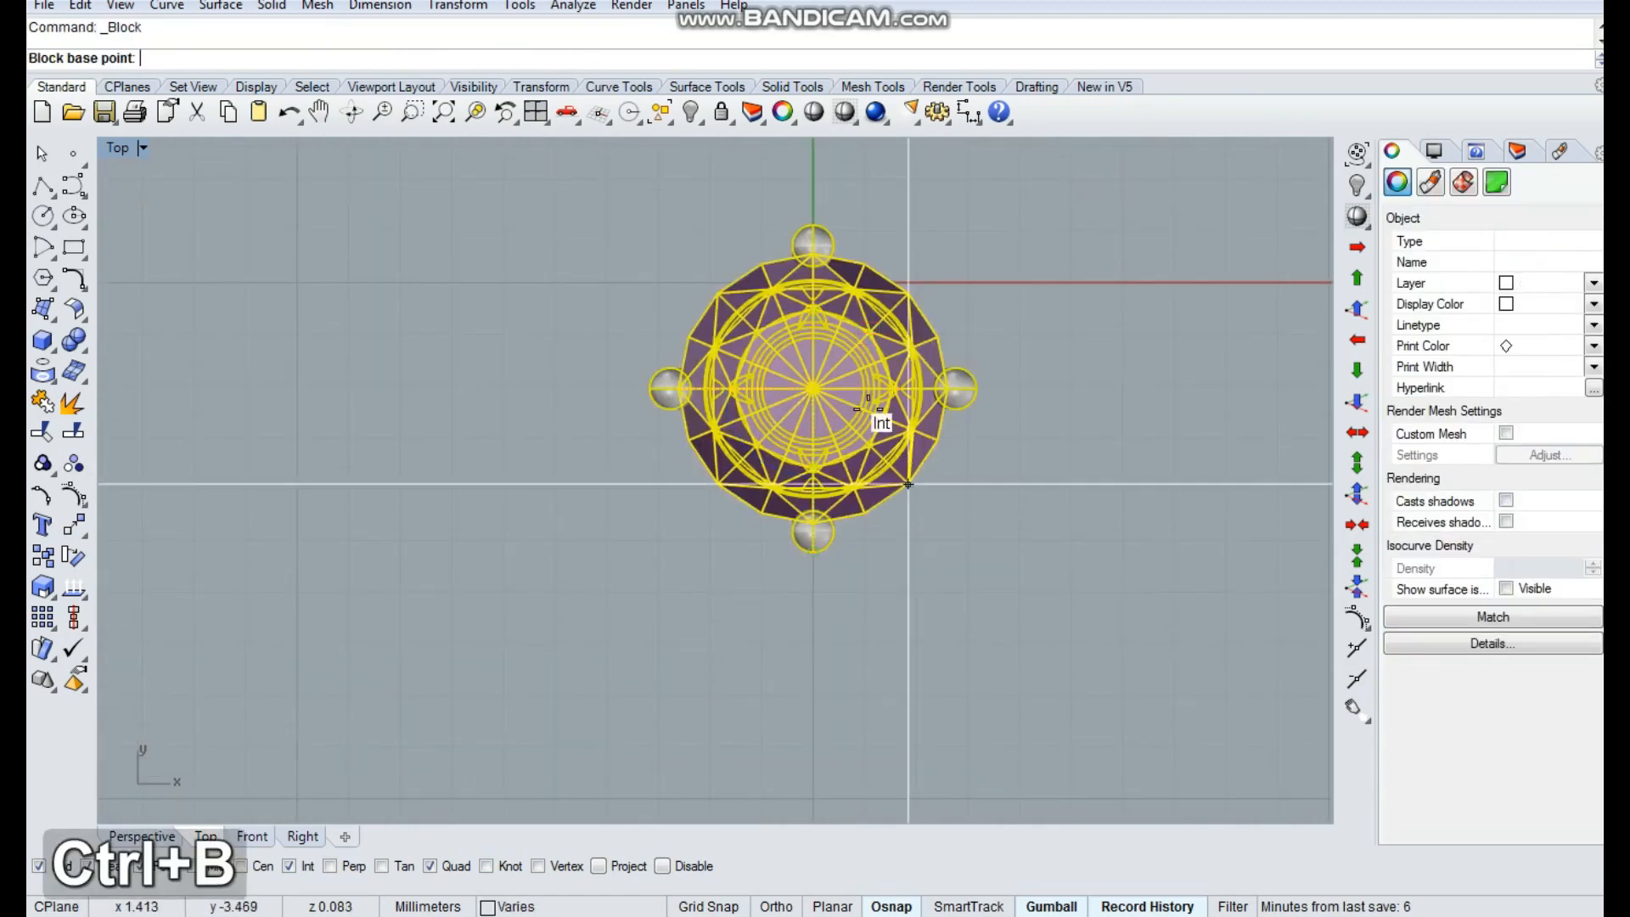
right_click(161, 870)
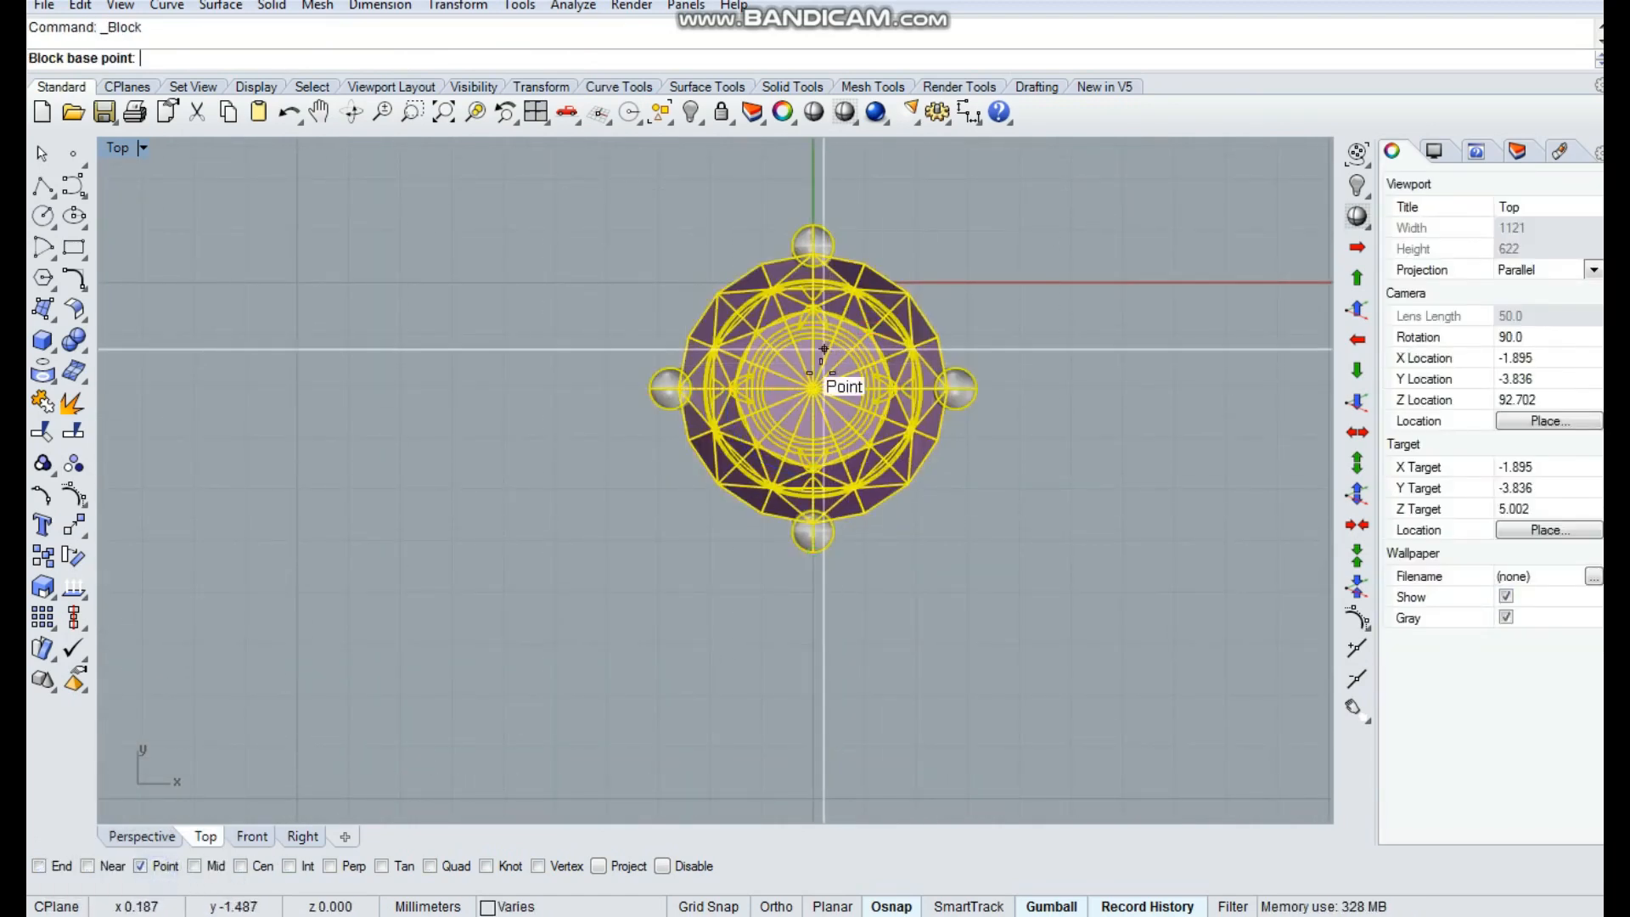
left_click(820, 385)
type("5MM")
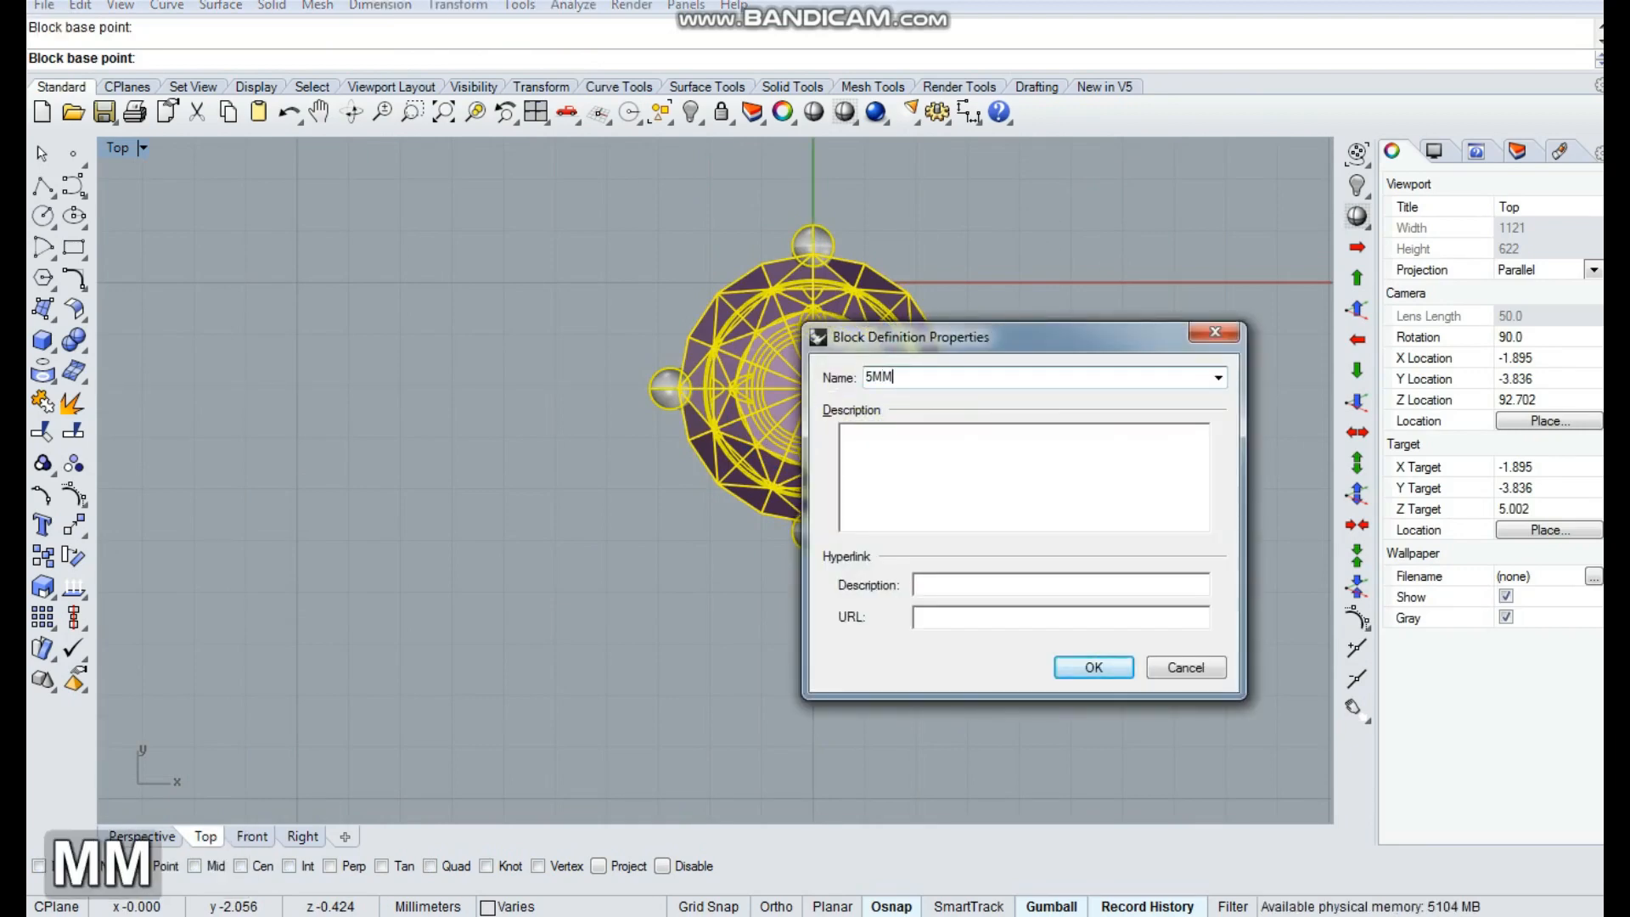
key("Return")
key("Escape")
Rotate the 5MM block 45 degrees about its centre so the prongs sit on the diagonals
scroll(820, 388, "down", 5)
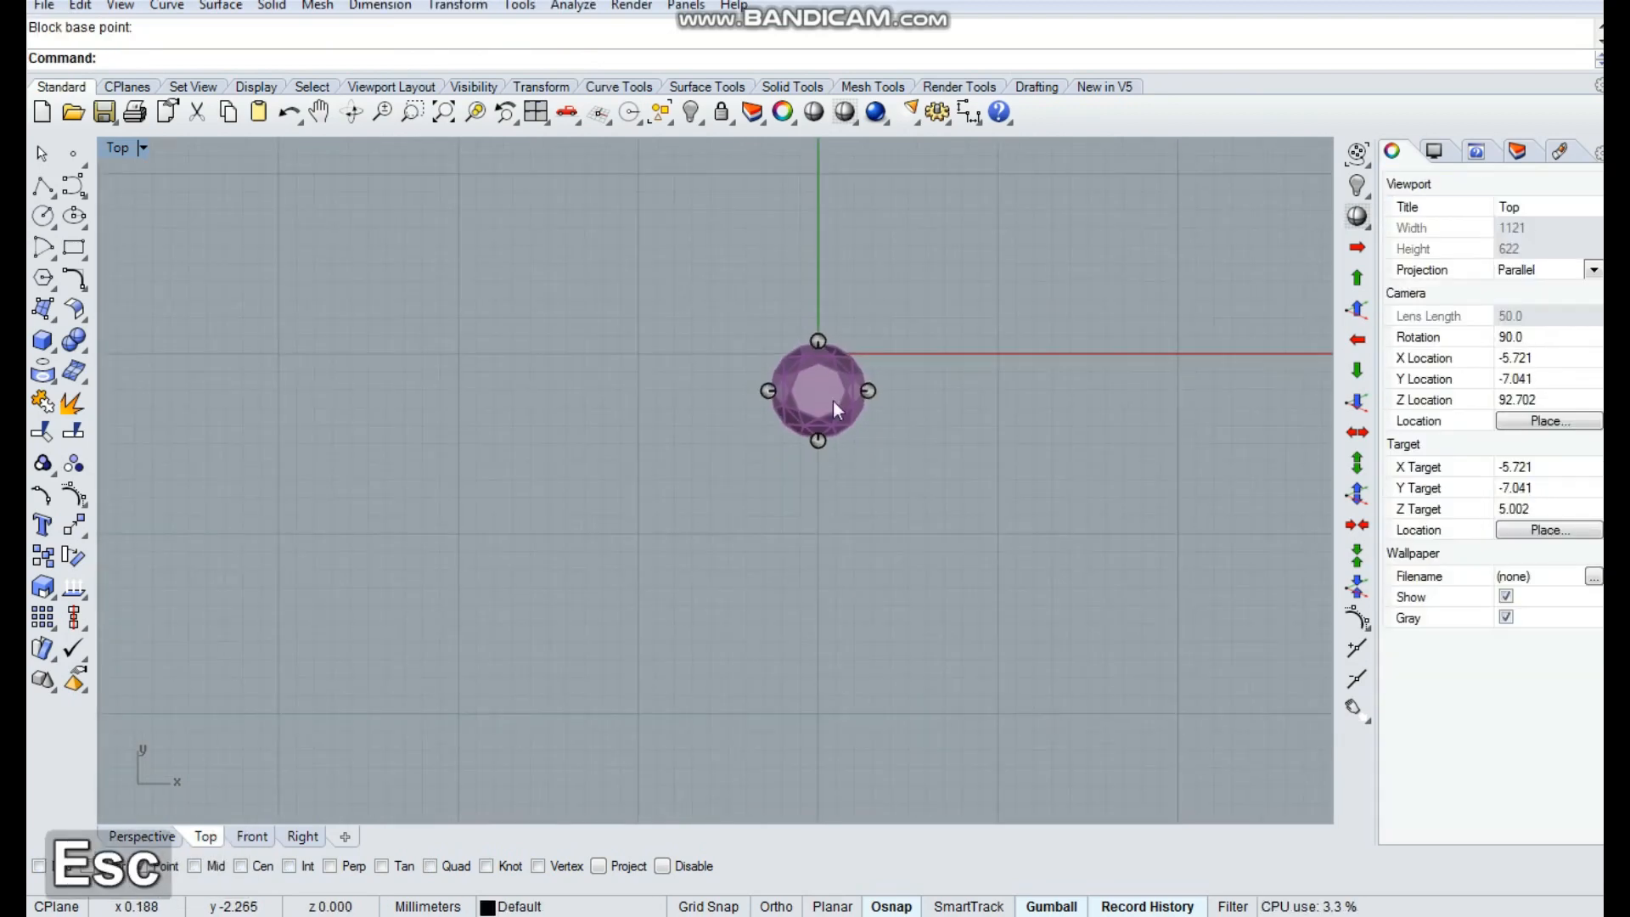
scroll(828, 416, "up", 4)
left_click(825, 416)
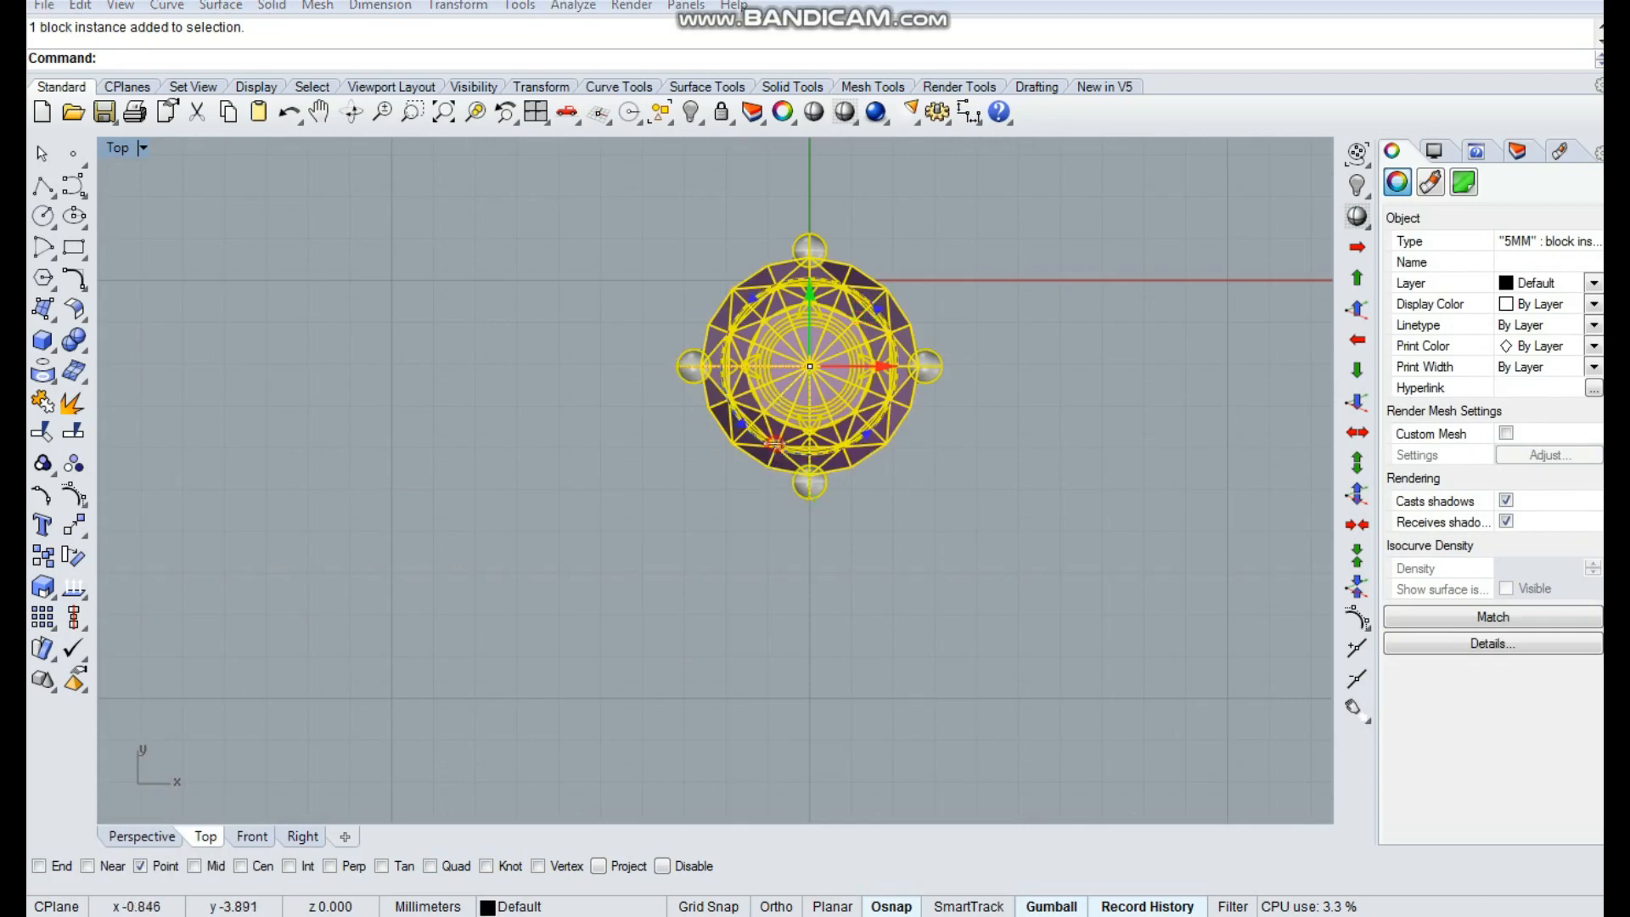
key("KP_5")
key("Return")
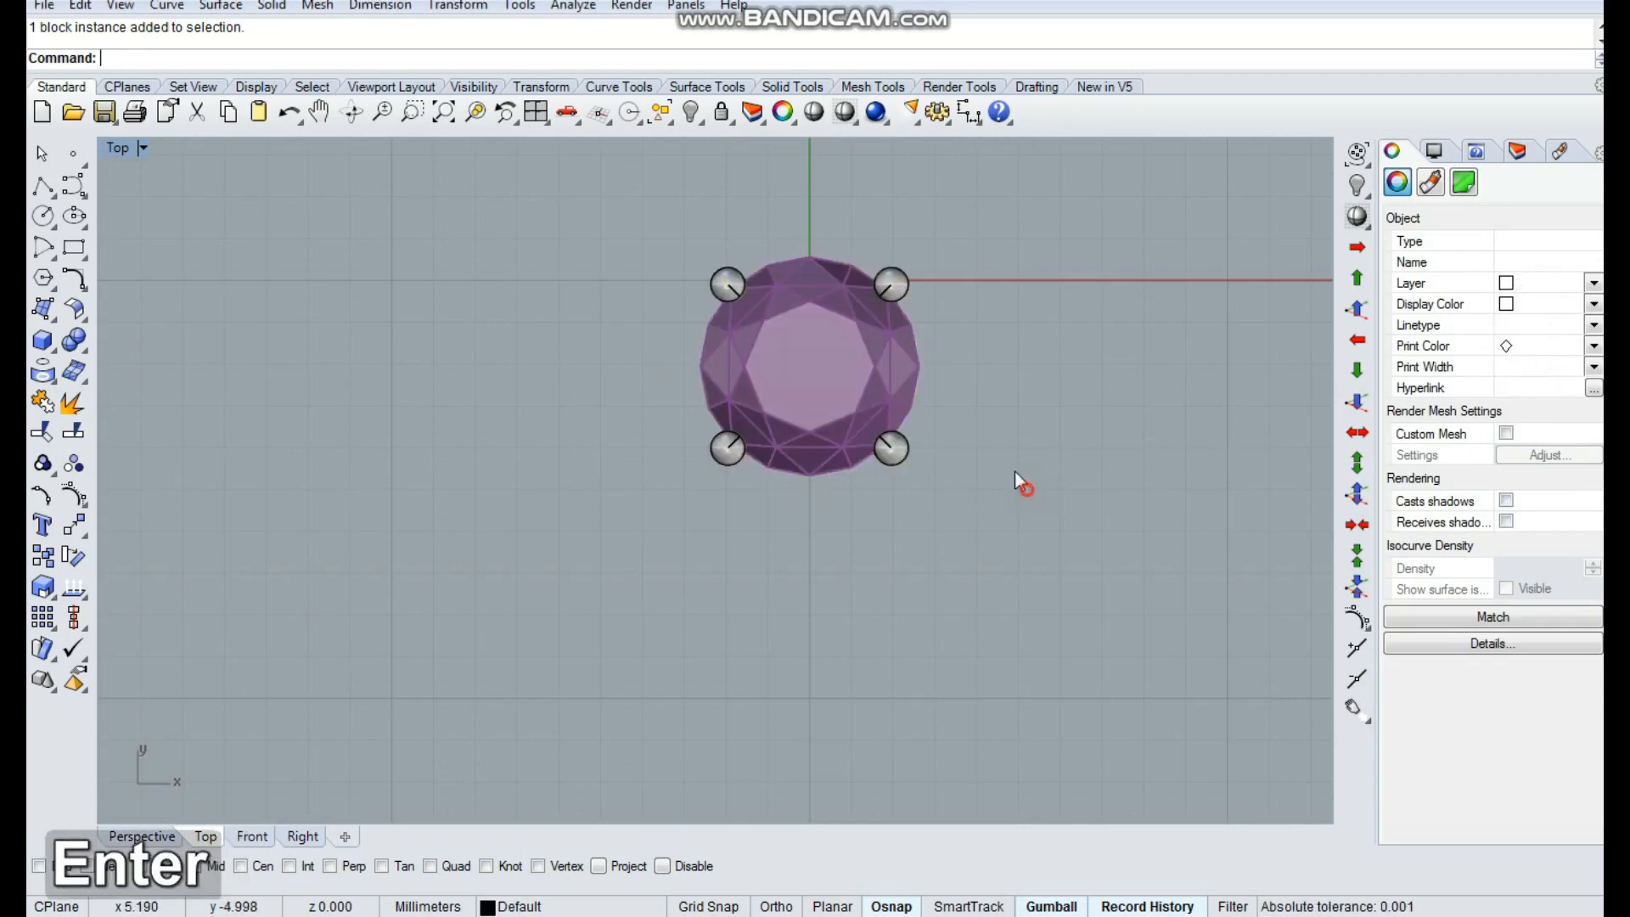
key("Escape")
Show the Layer 05 reference image and compare the setting with it in wireframe, returning to shaded display
left_click(1523, 153)
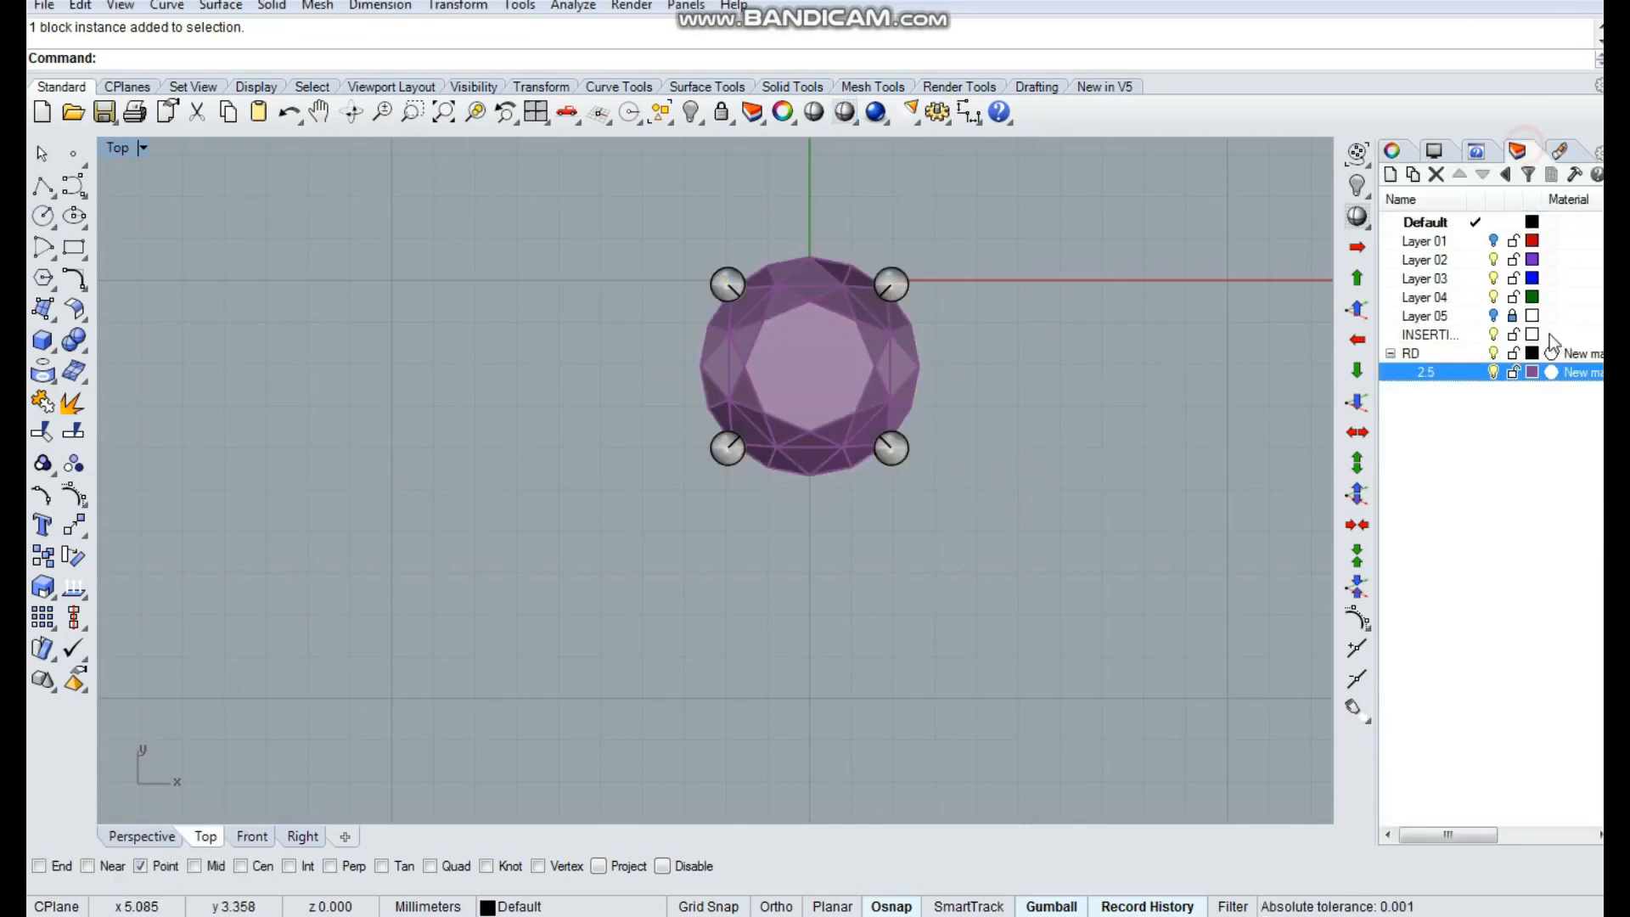
left_click(1492, 318)
middle_click(1085, 424)
left_click(1219, 448)
scroll(863, 339, "up", 2)
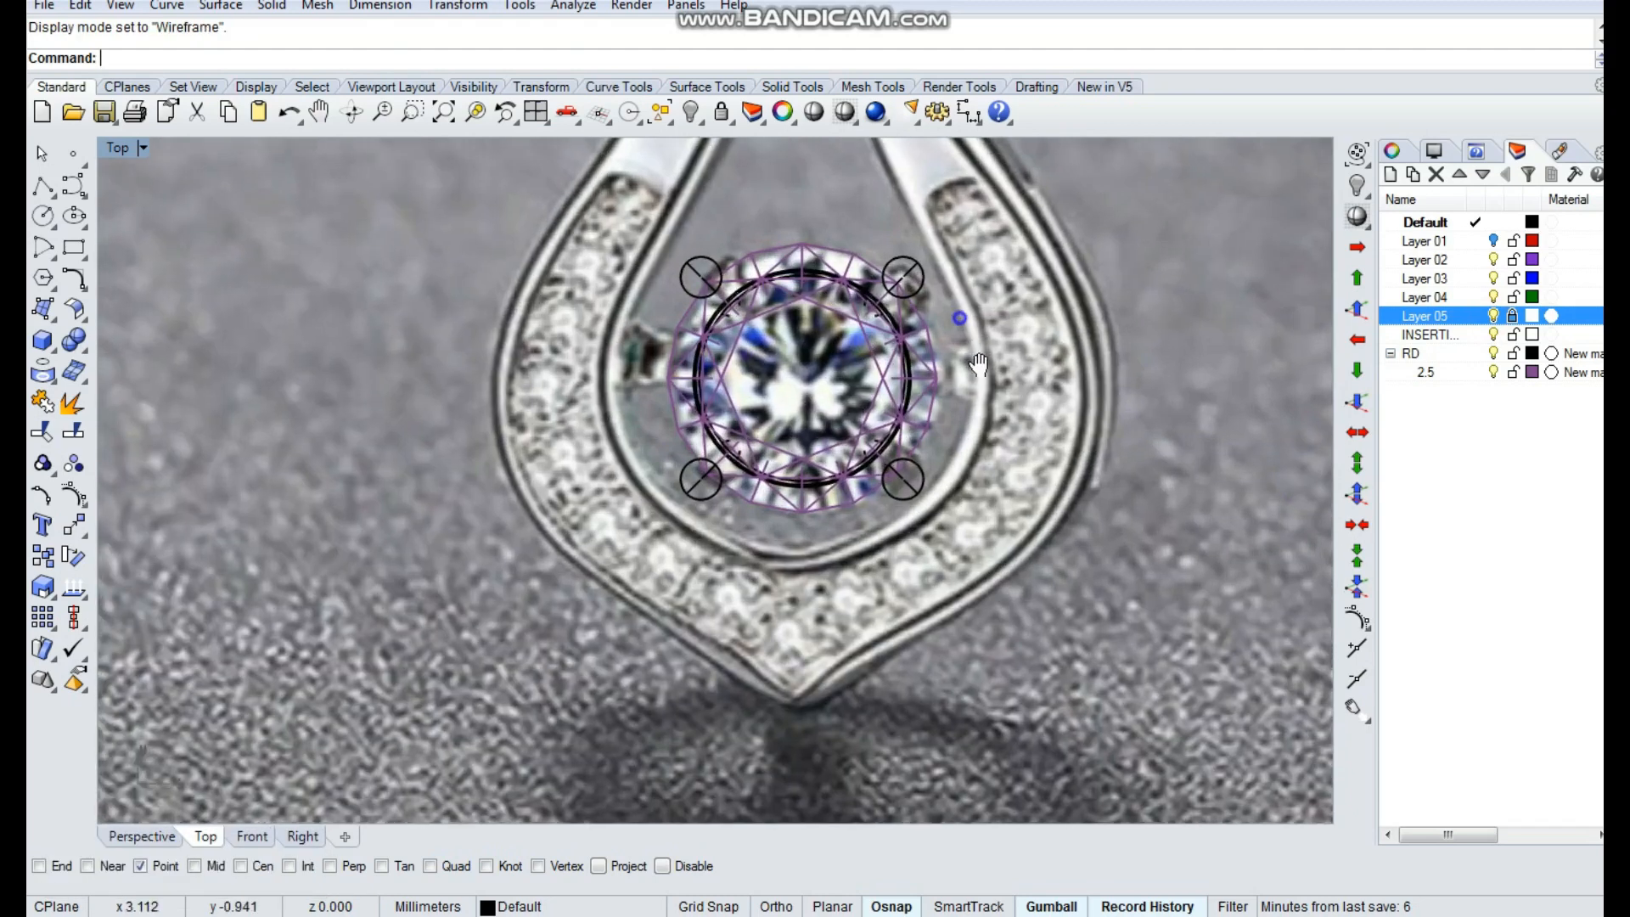
right_click_drag(978, 363, 958, 434)
middle_click(1087, 461)
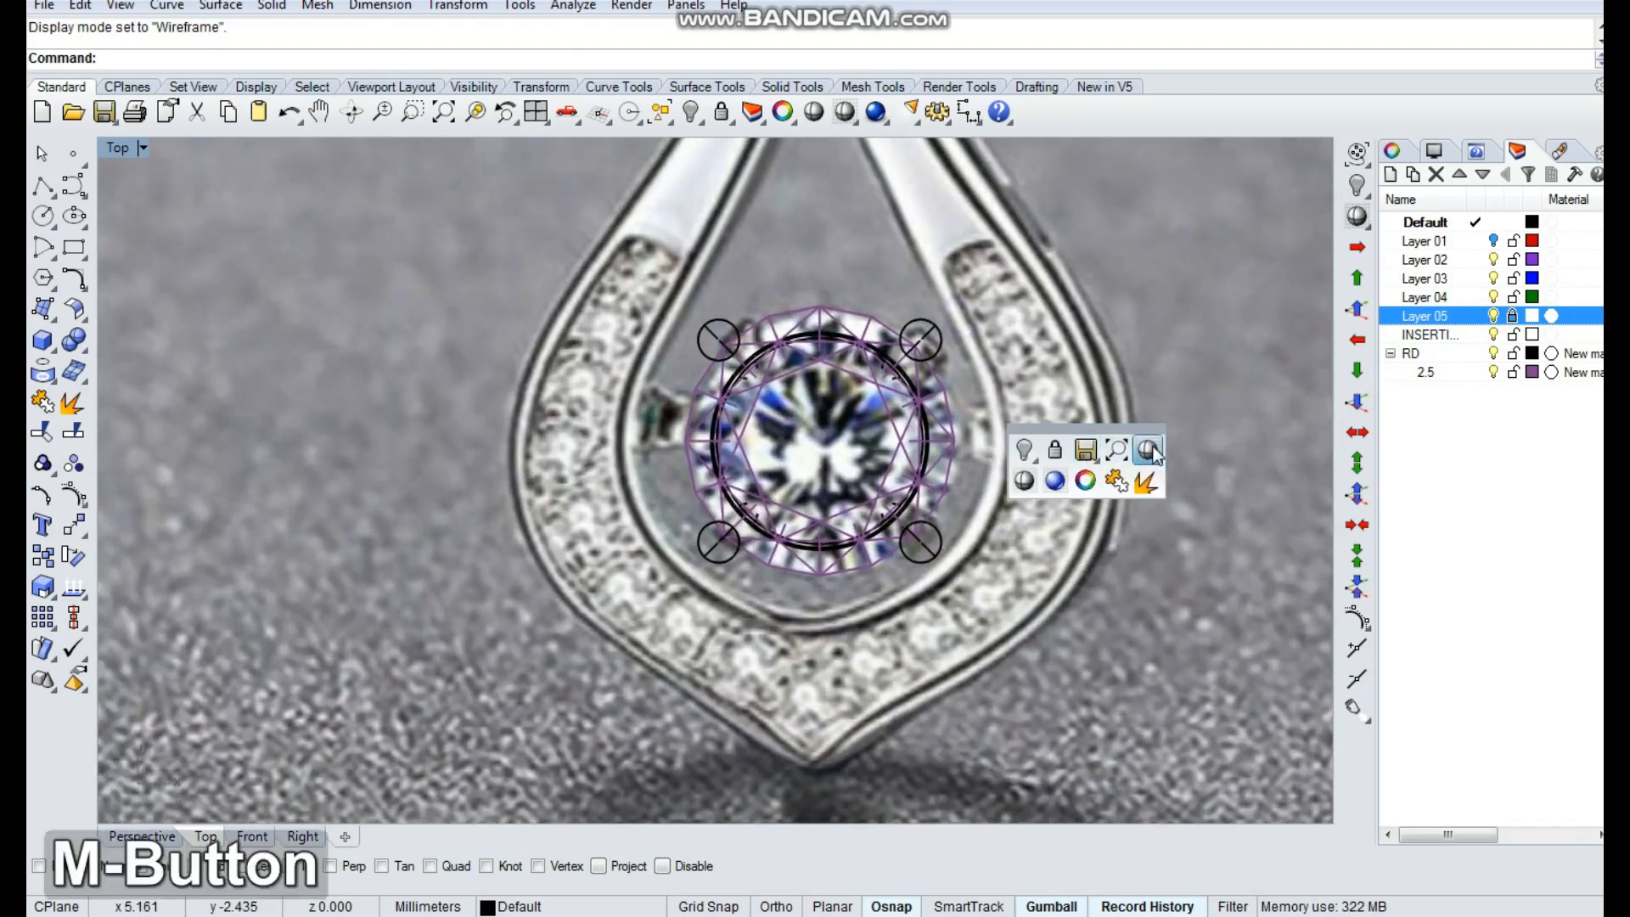
left_click(1149, 452)
right_click_drag(1109, 452, 988, 514)
key("Escape")
Draw a horizontal line from the gemstone's centre out past the pendant's outer edge and hide the Layer 05 reference image
left_click(44, 247)
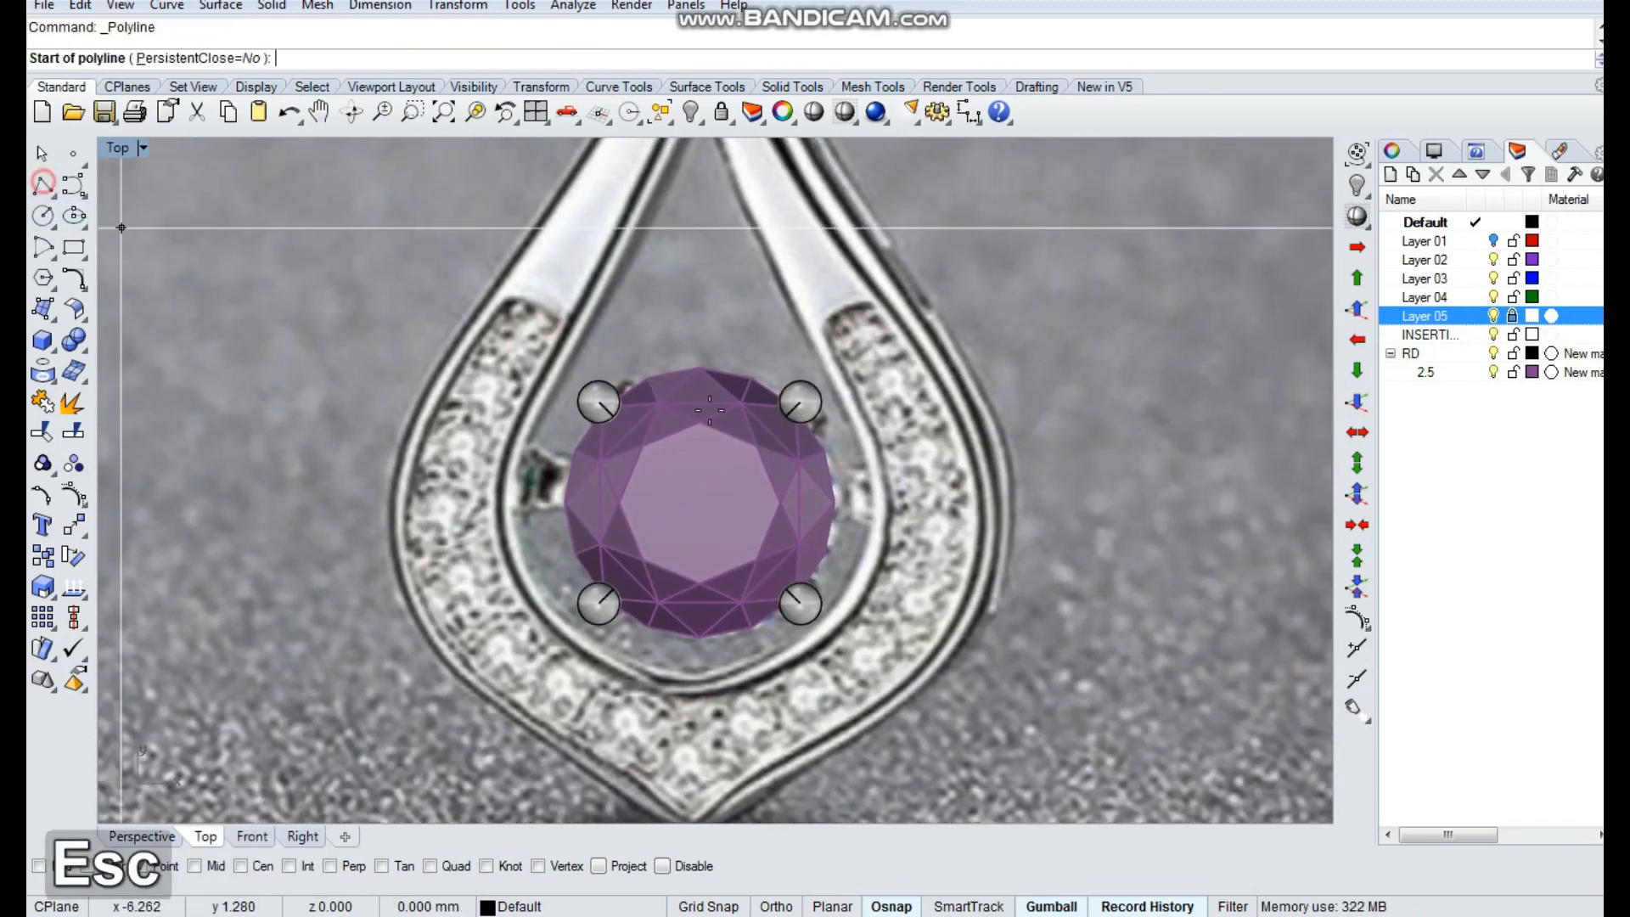
left_click(699, 503)
key("shift")
left_click(1081, 502, "shift")
right_click(1078, 495)
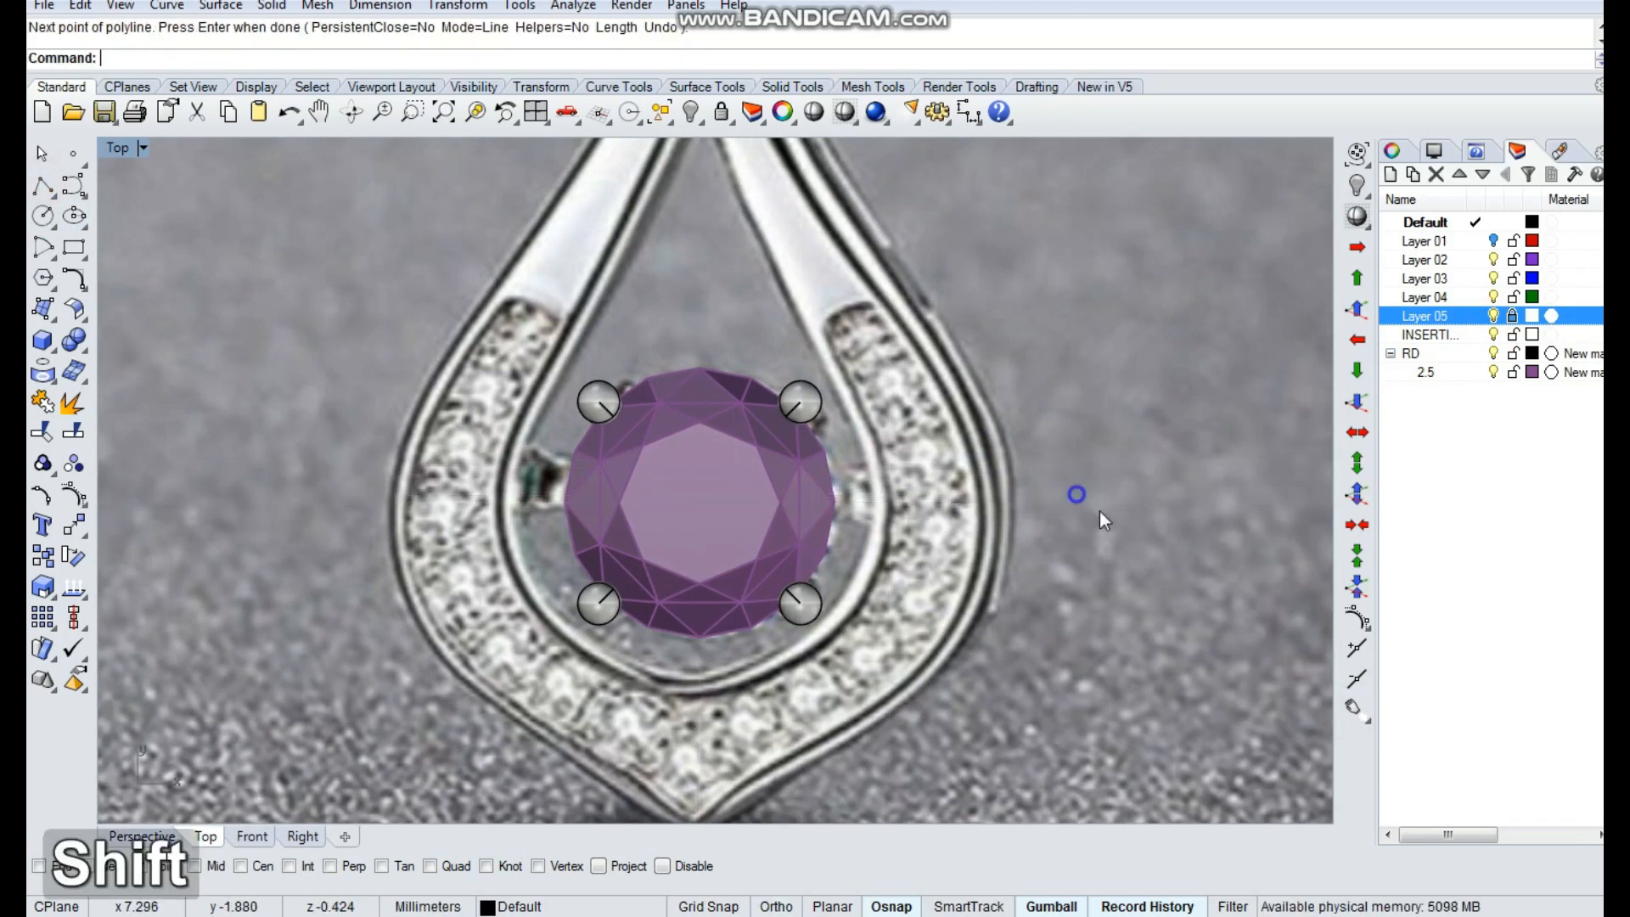
left_click(1491, 316)
right_click_drag(1046, 450, 939, 510)
key("Escape")
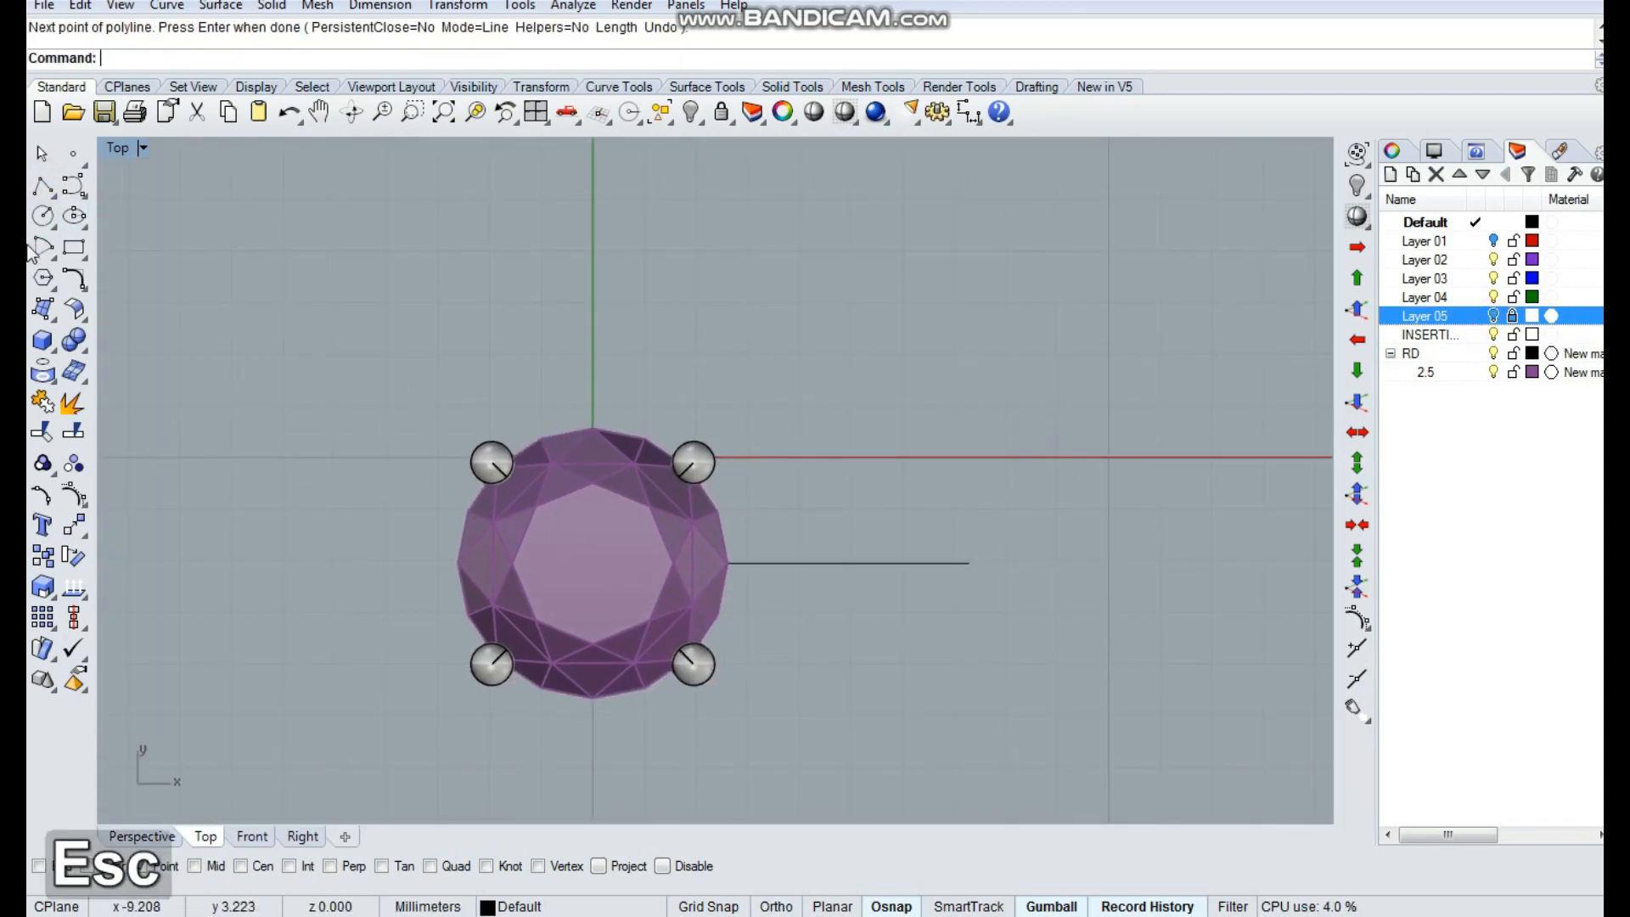
Draw a 1.7 mm diameter circle centred on the horizontal line beside the gemstone, using the Near snap
left_click(42, 216)
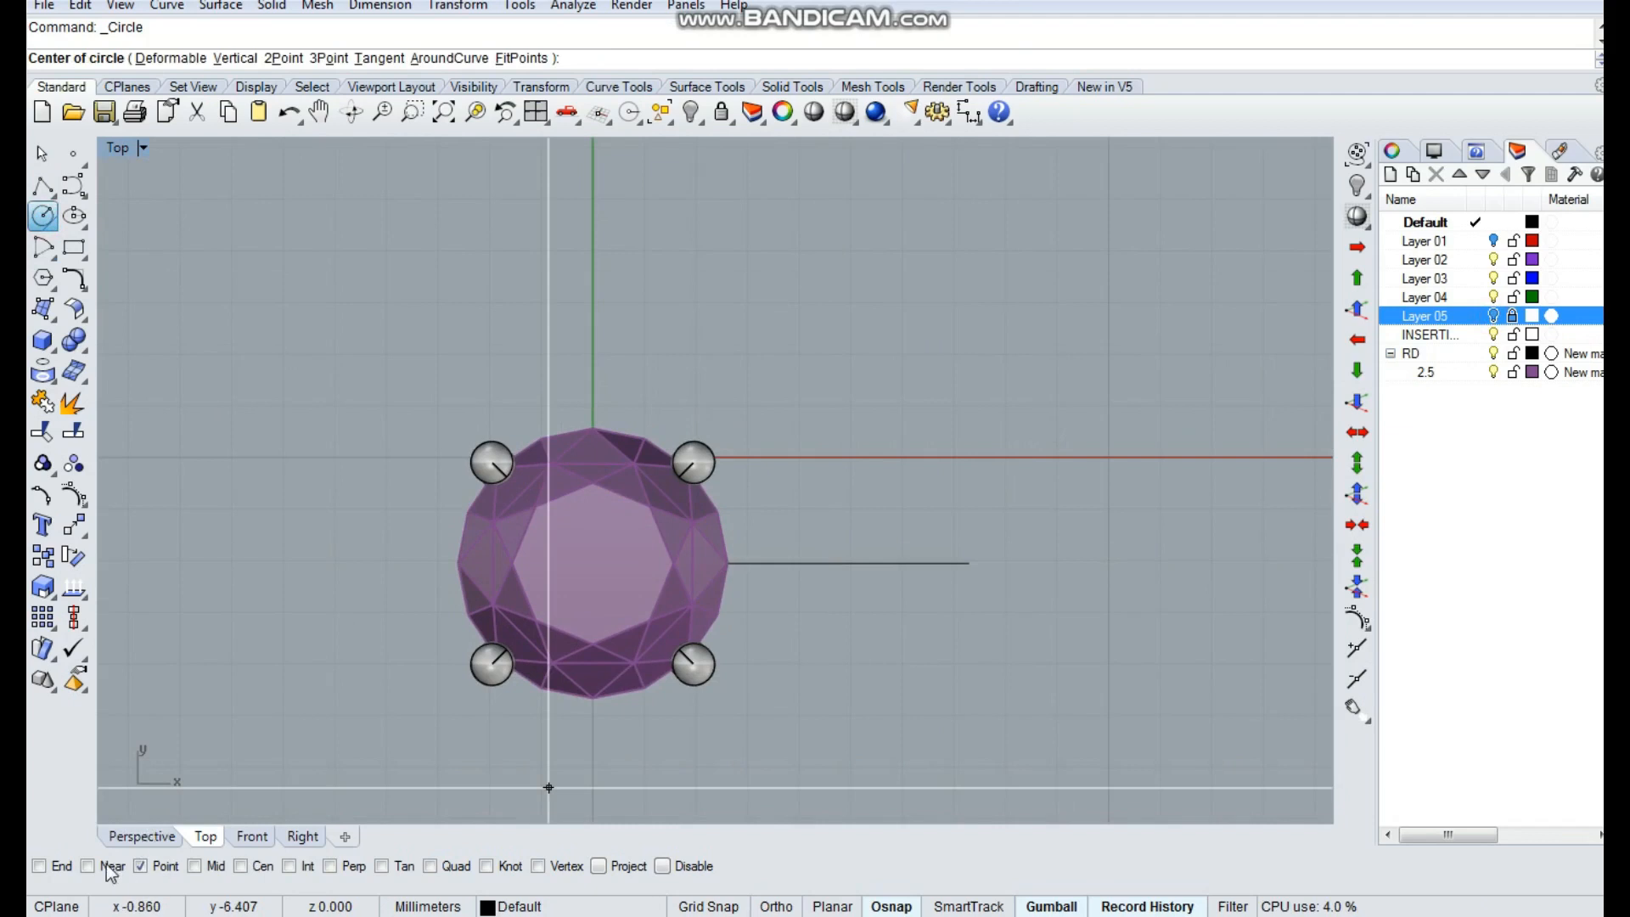
left_click(106, 866)
left_click(829, 563)
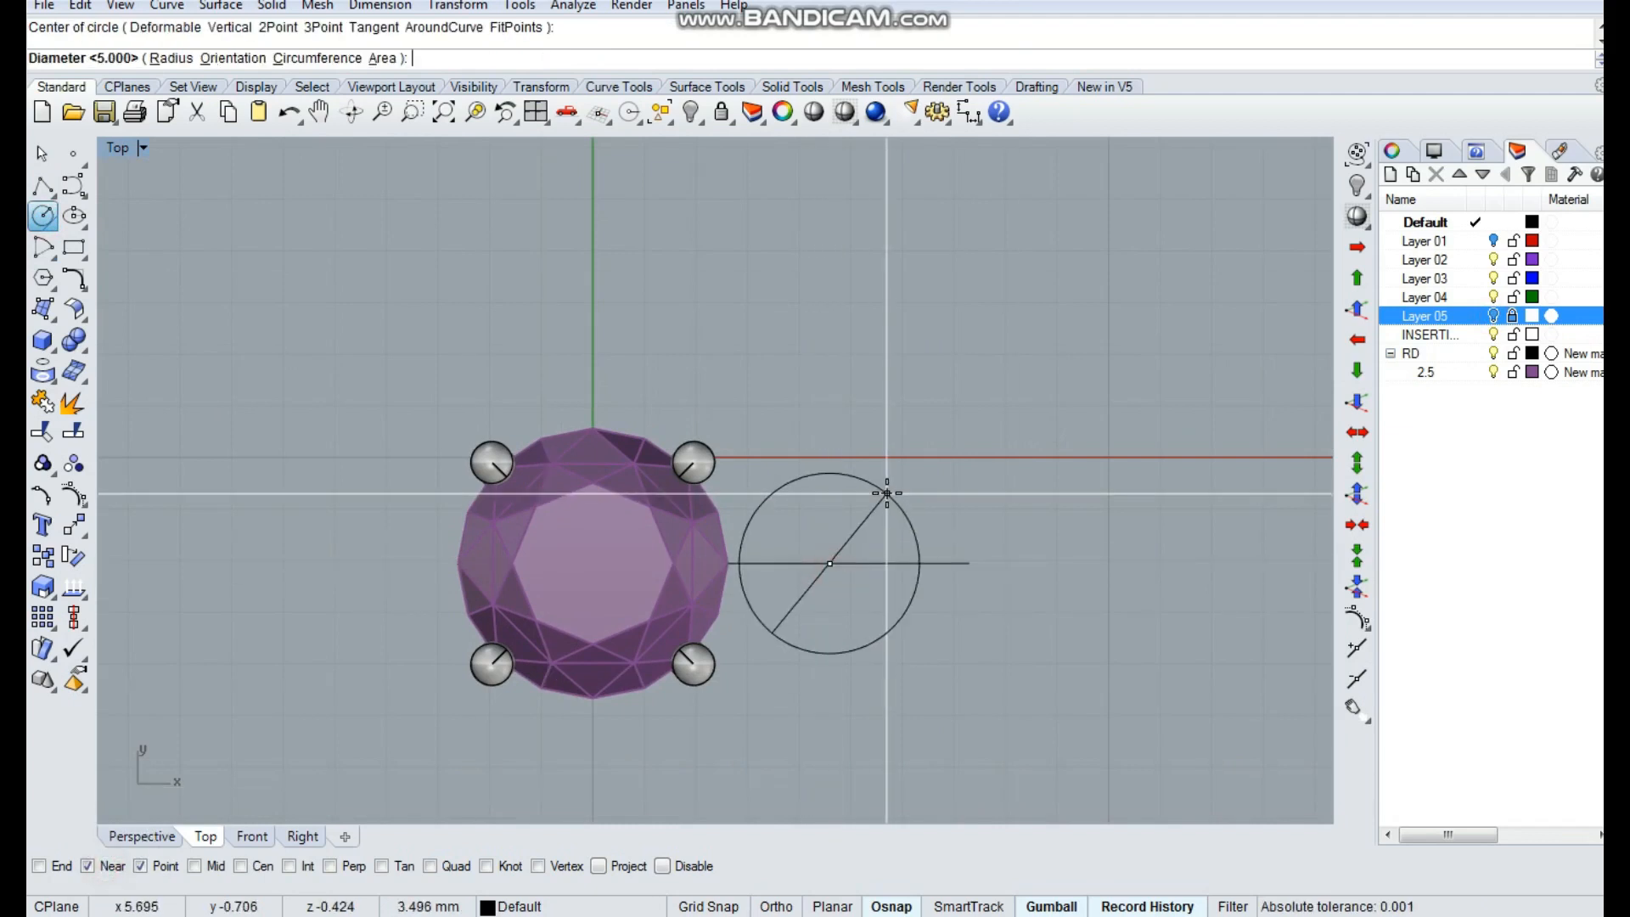
type("1.")
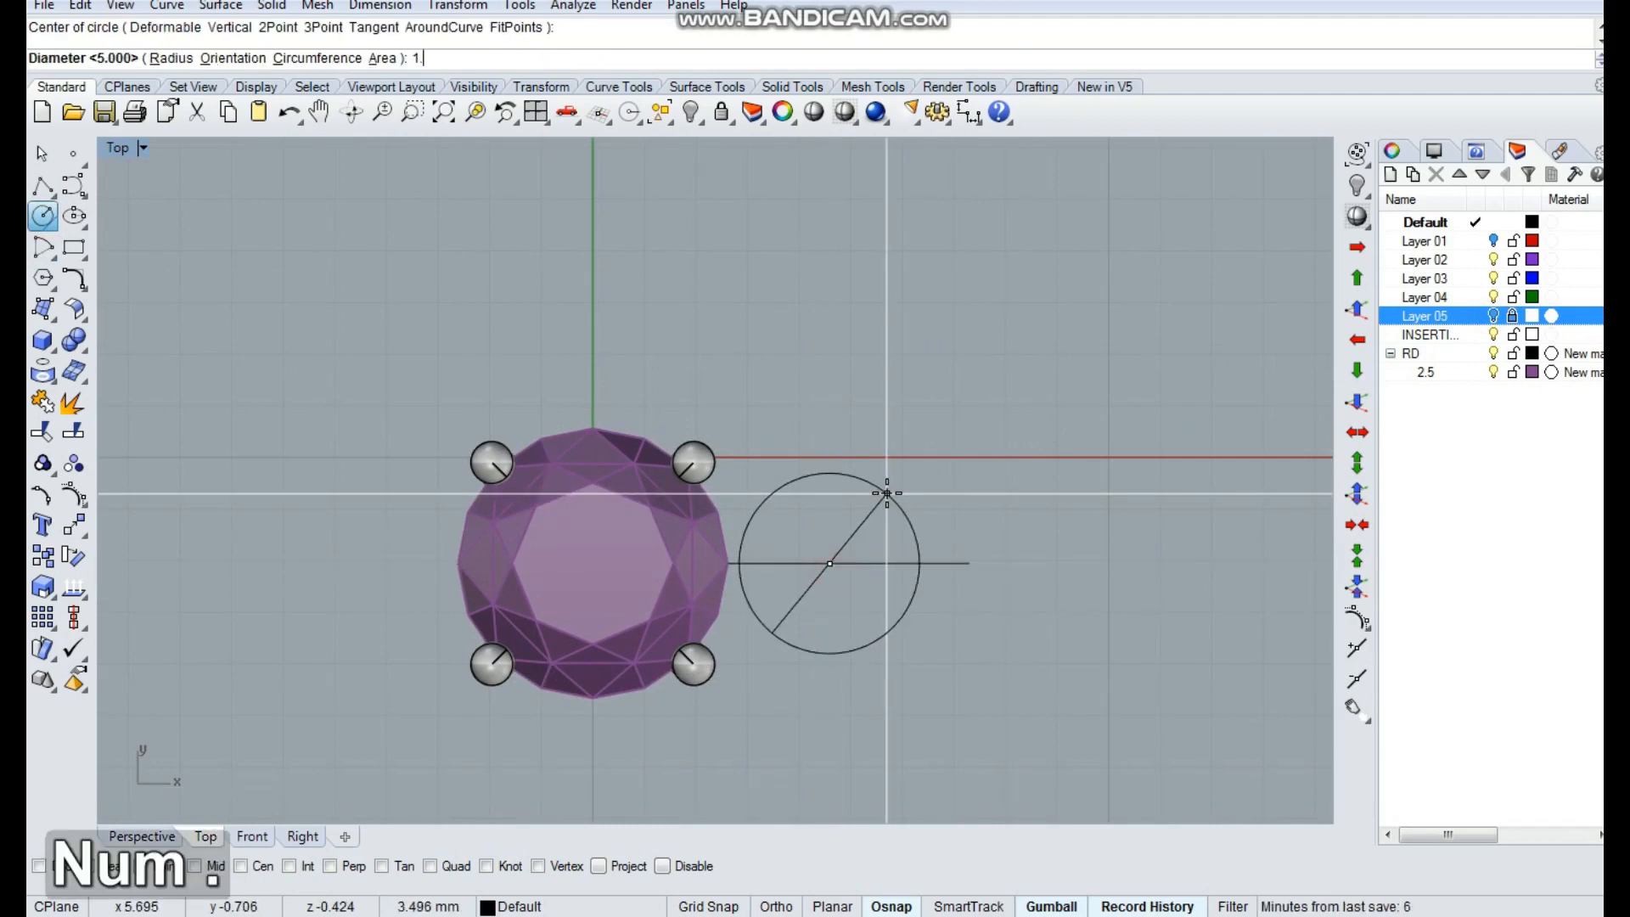
type("7")
key("Return")
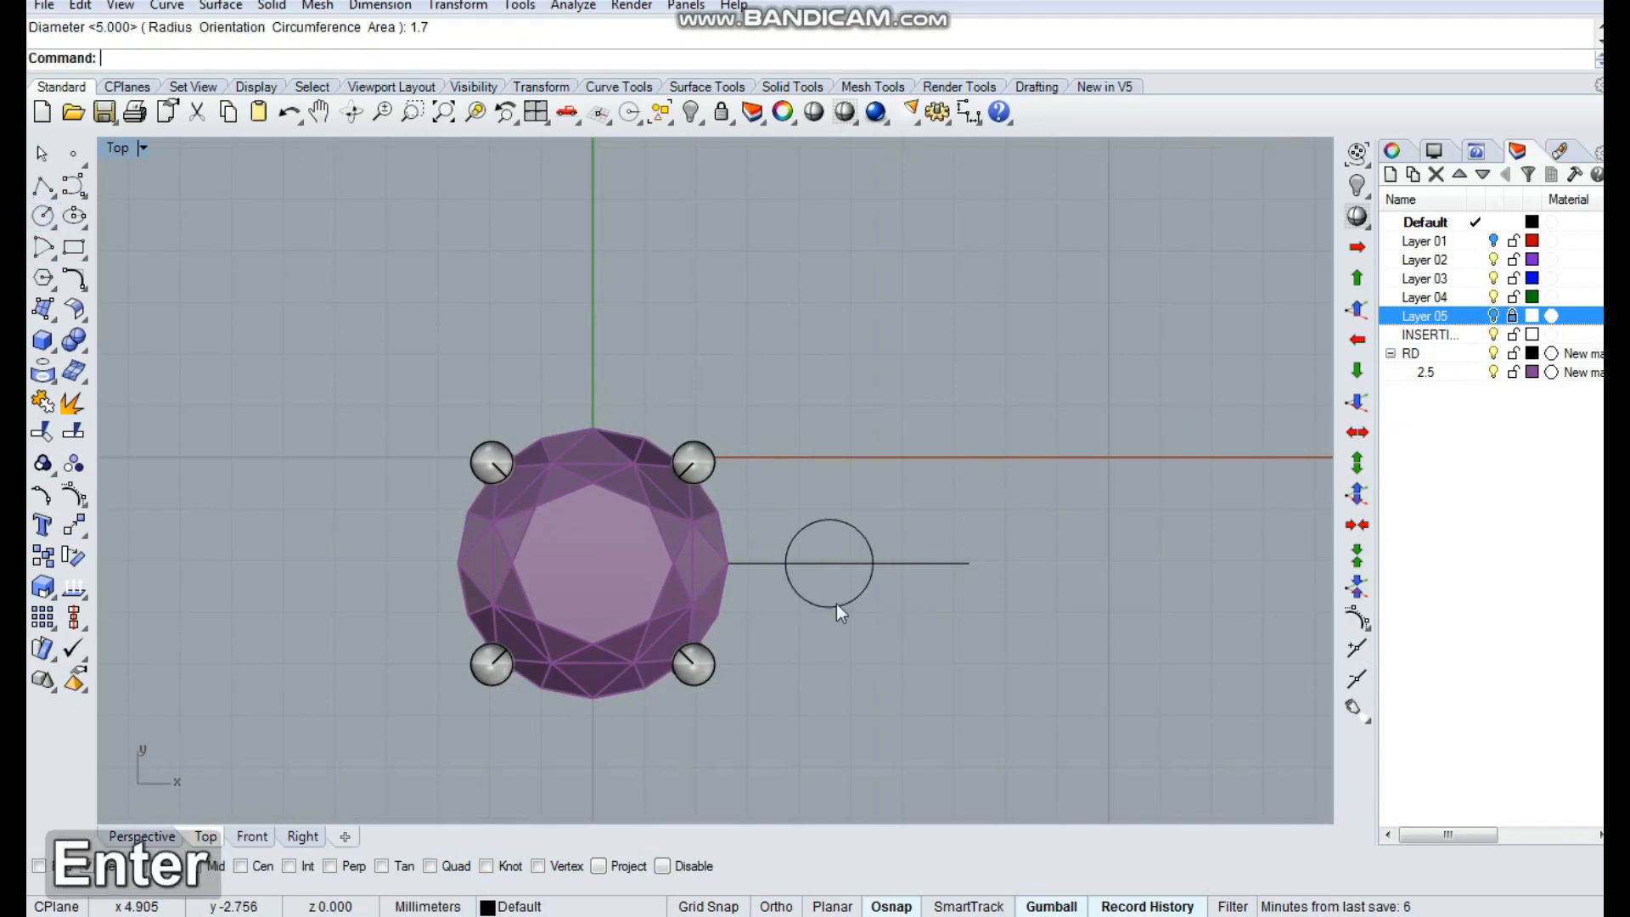
Offset the circle 0.35 mm both inward and outward, and delete the original circle
scroll(837, 604, "up", 5)
left_click(959, 456)
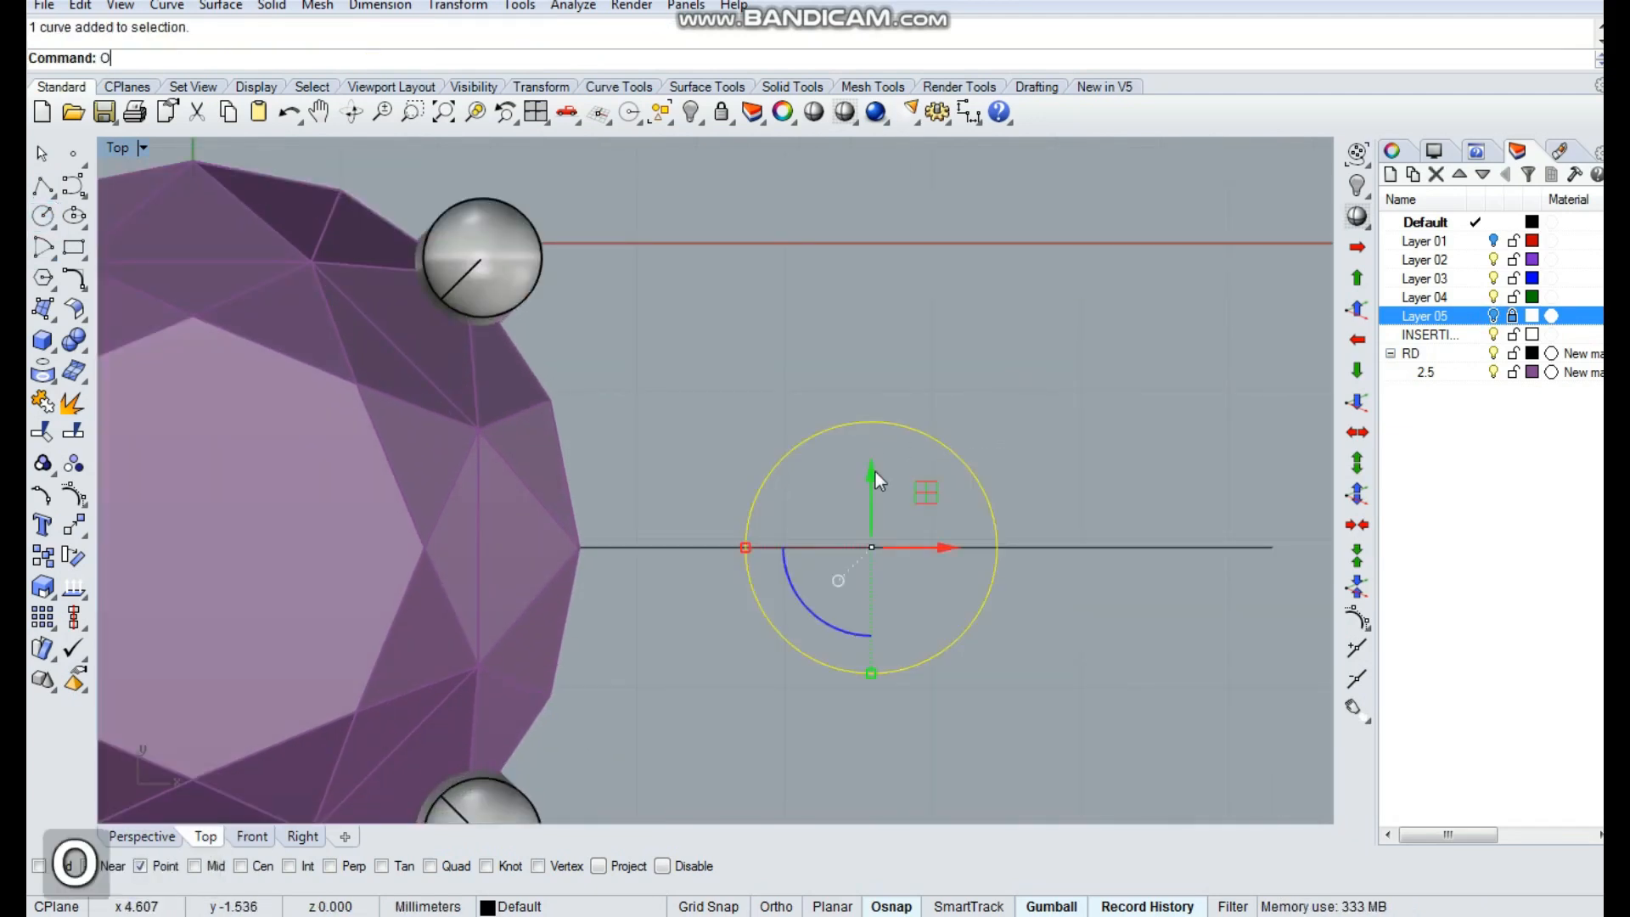
type("ffset")
key("space")
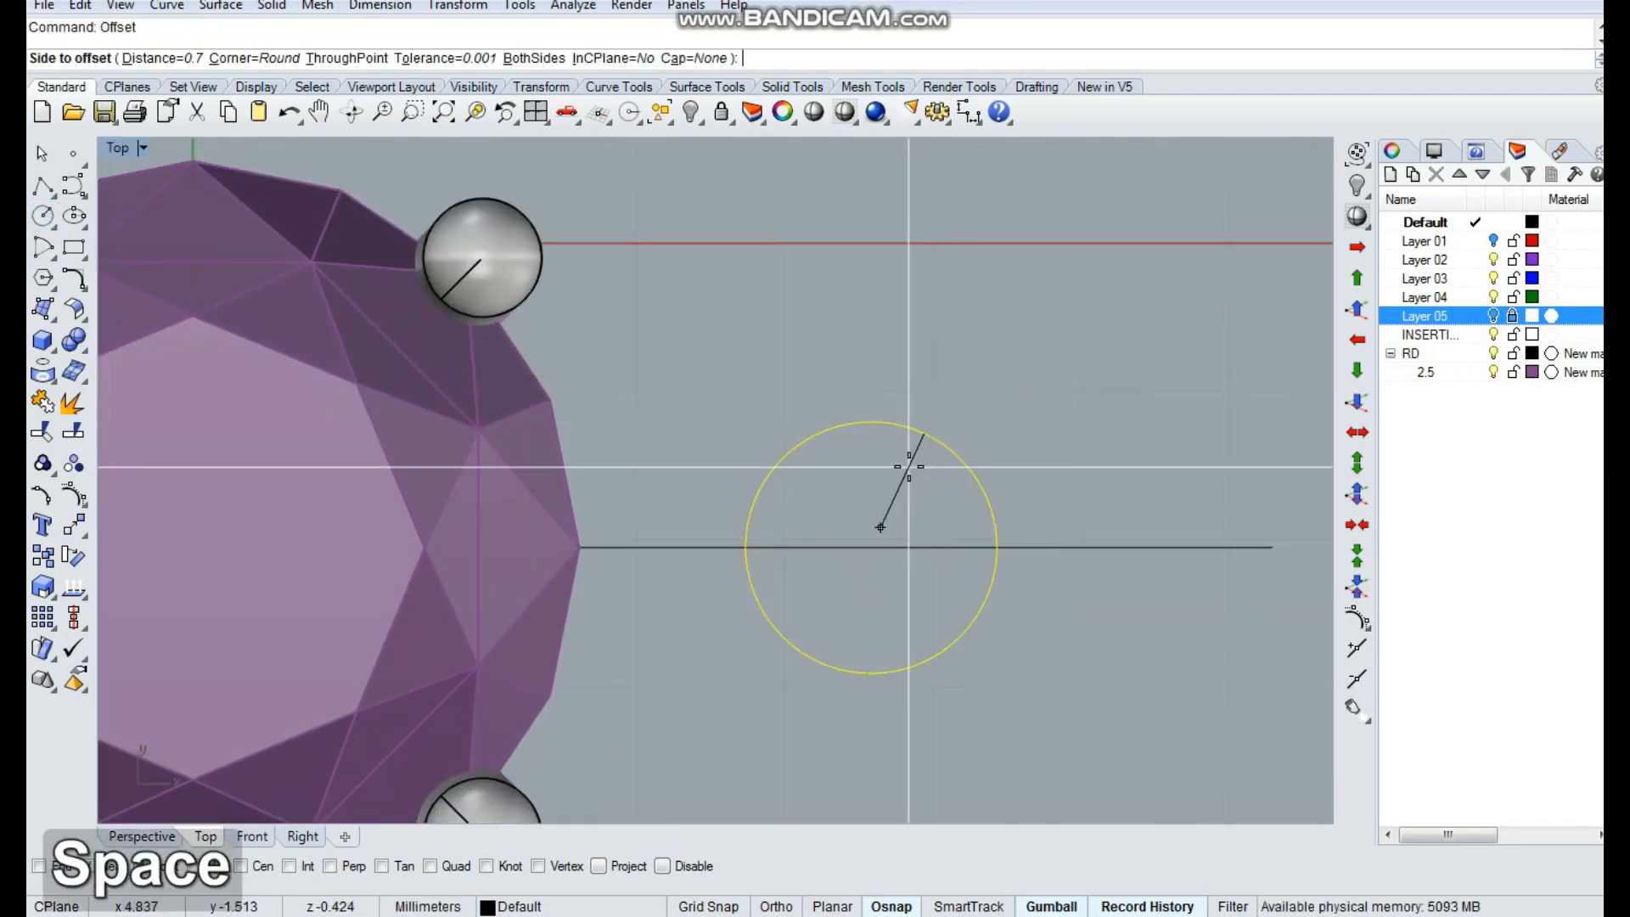
type(".35")
key("Return")
left_click(909, 466)
key("space")
left_click(993, 398)
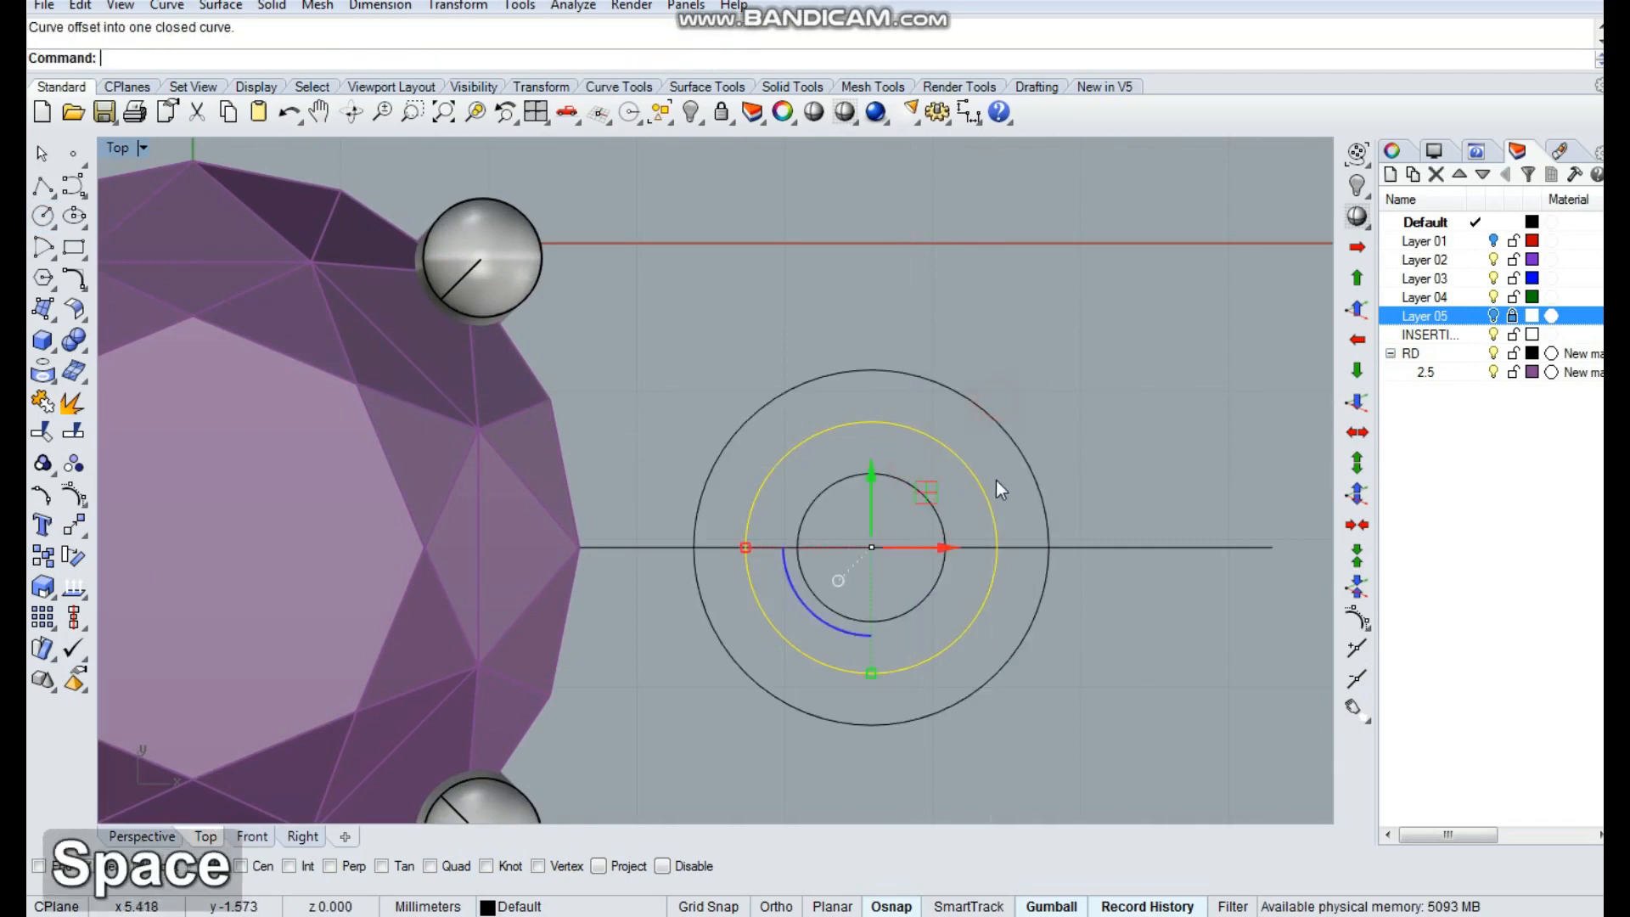
right_click_drag(956, 474, 904, 472)
key("Delete")
Extrude the two concentric circles 0.35 mm to both sides as a solid ring and delete the circles
left_click_drag(1051, 424, 834, 507)
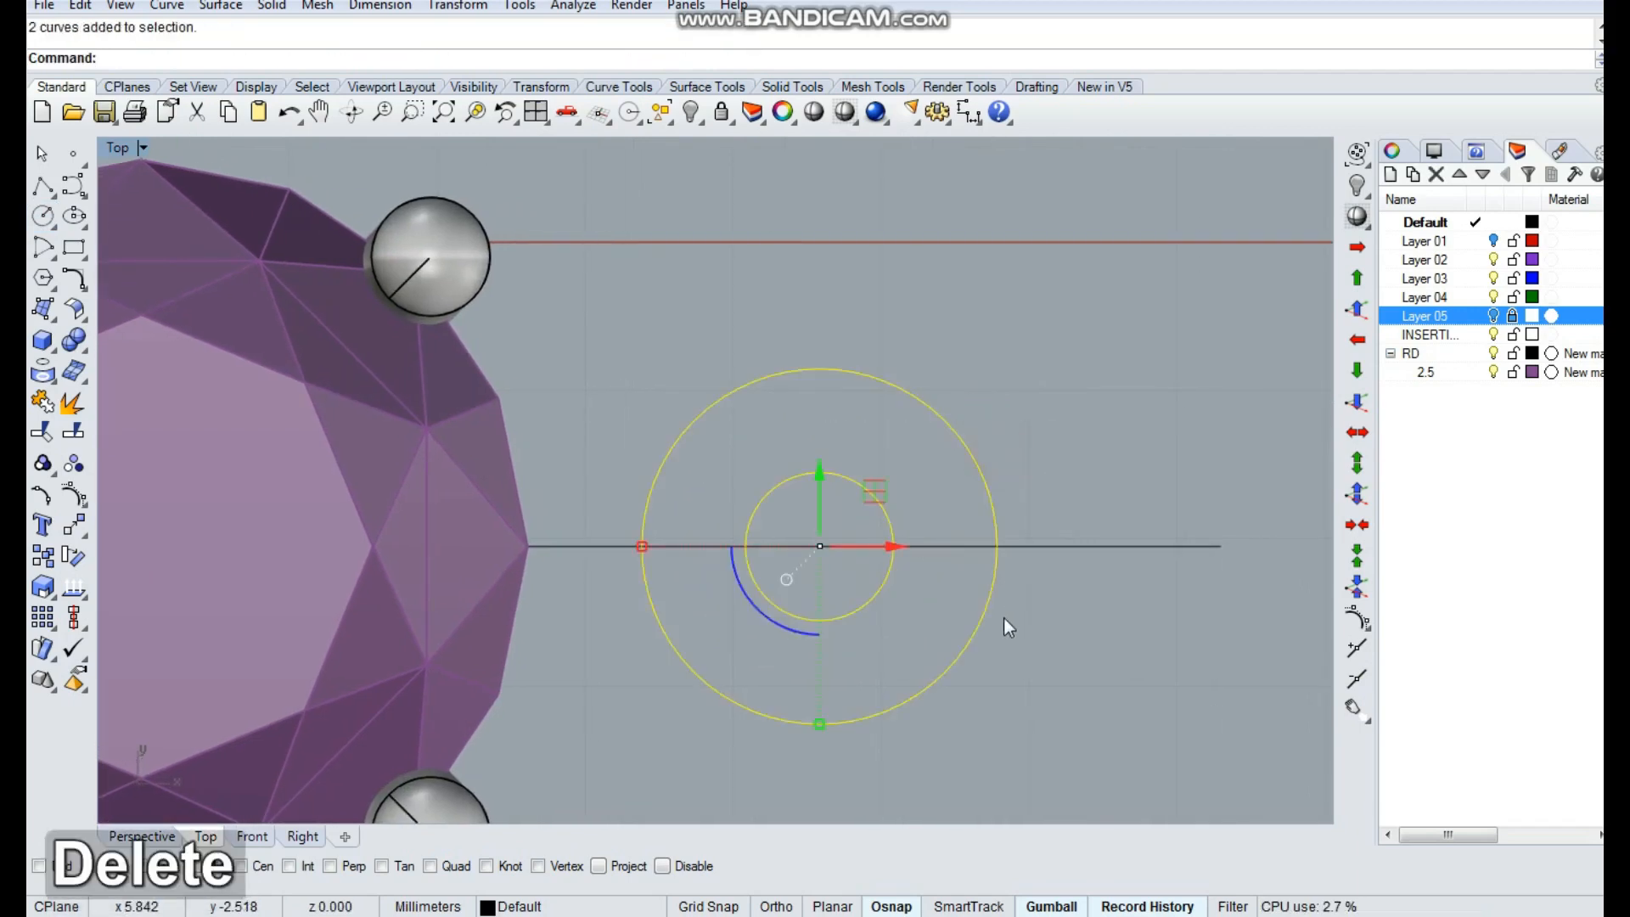
right_click_drag(1004, 618, 929, 443, "ctrl+shift")
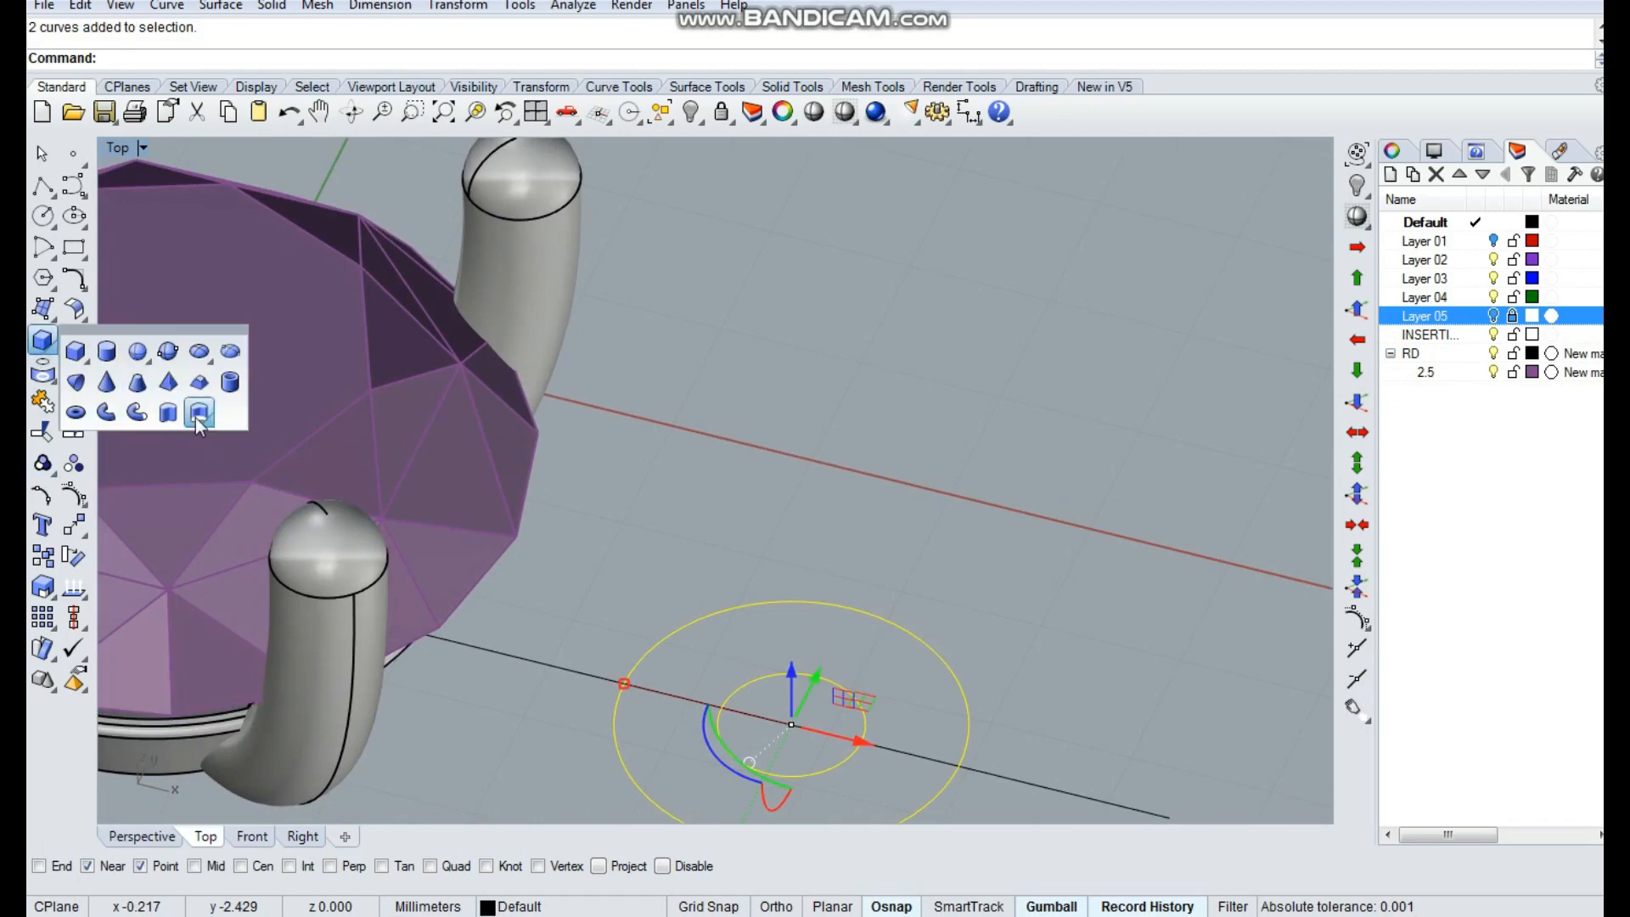
left_click(198, 413)
scroll(773, 476, "down", 3)
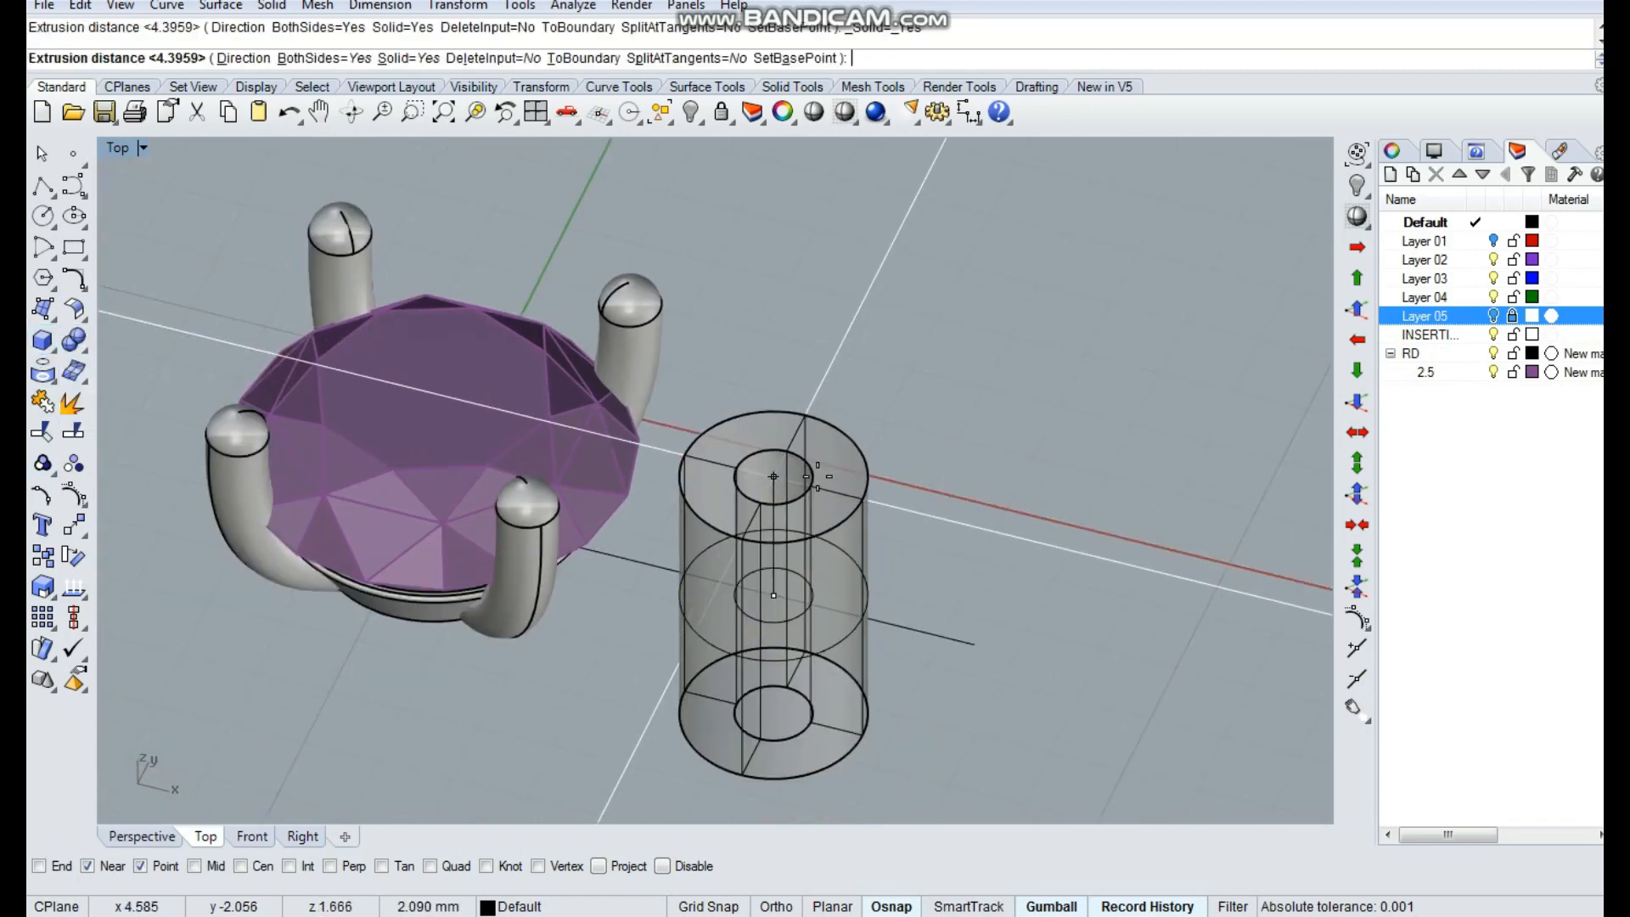
type(".35")
key("Return")
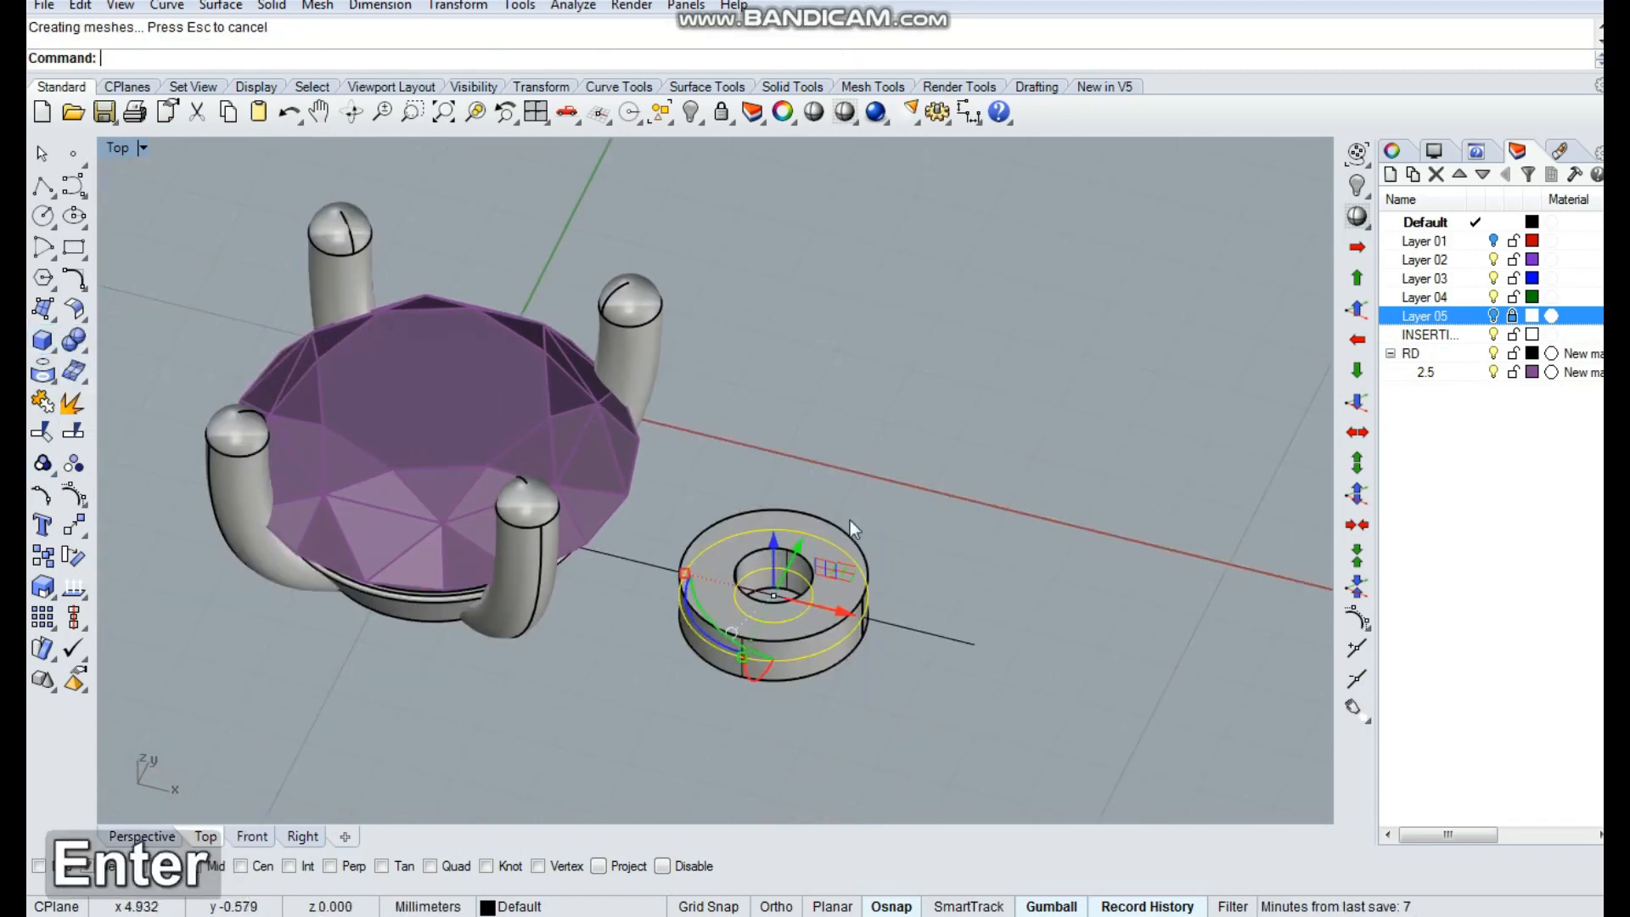
key("Delete")
scroll(823, 551, "up", 5)
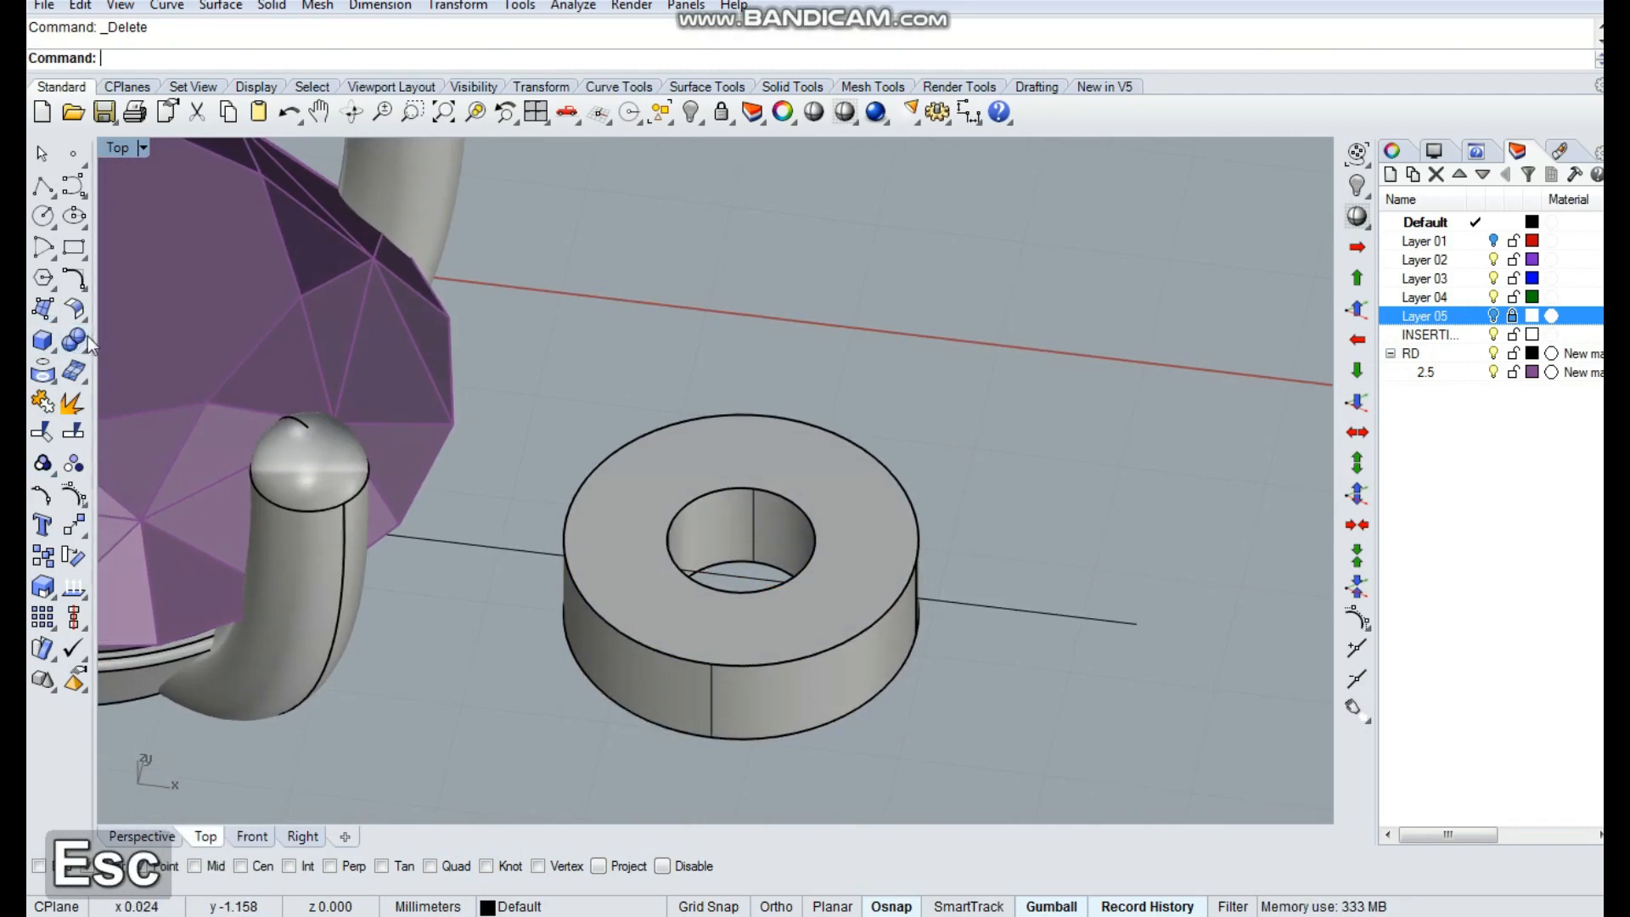
Chamfer both edges of the ring's hole by 0.25 mm
left_click(89, 339)
left_click(260, 383)
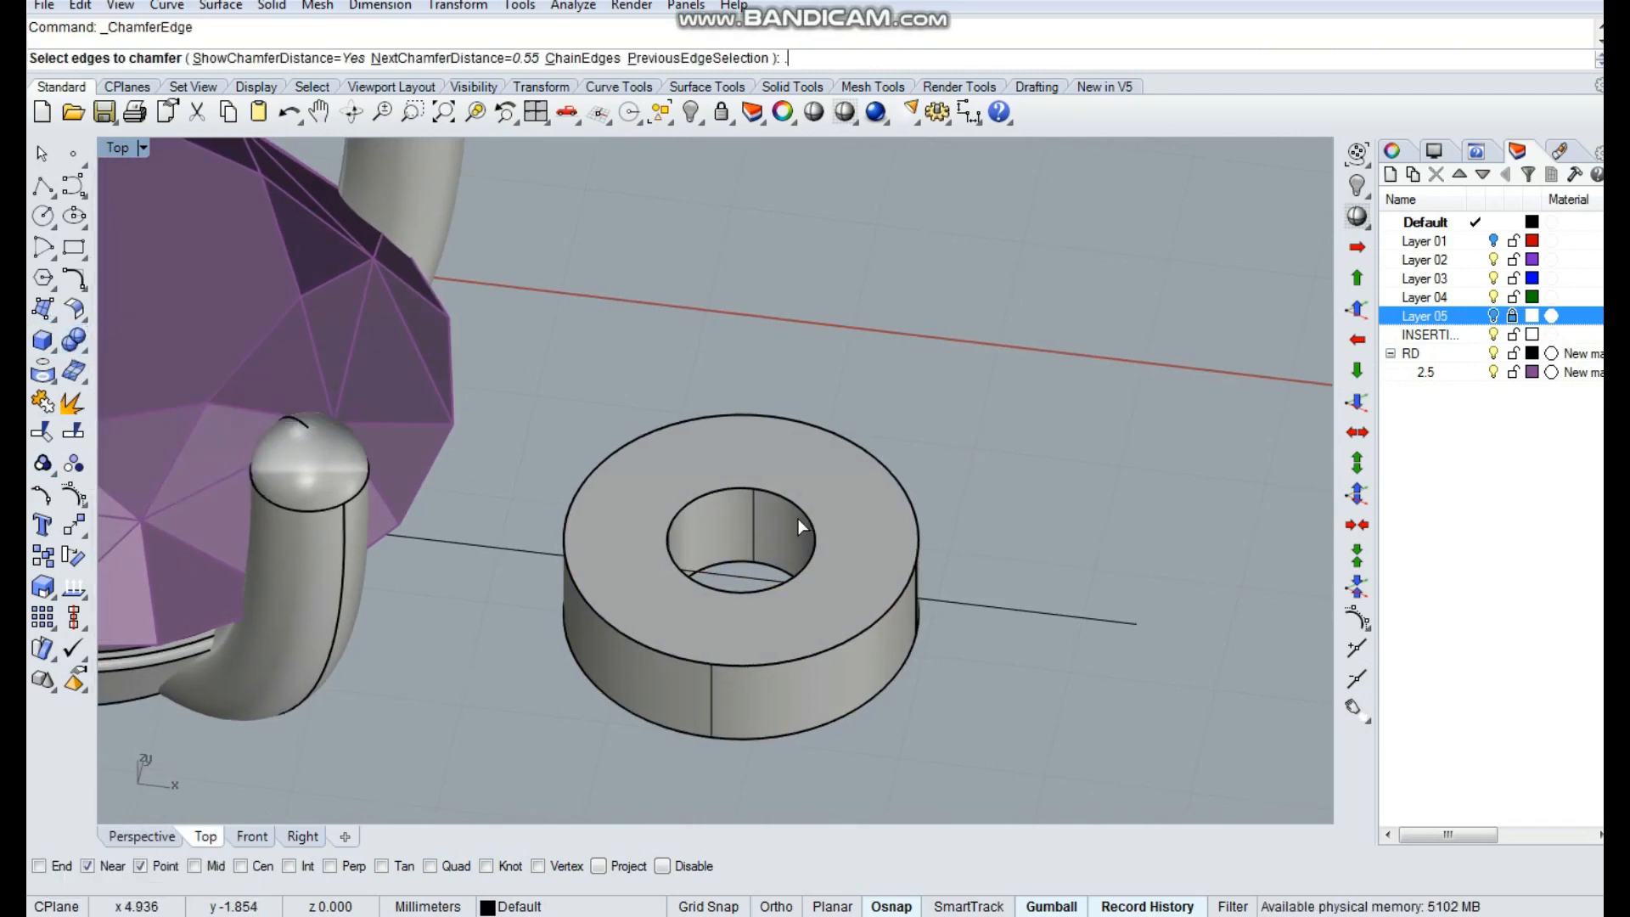
type(".25")
key("Return")
key("space")
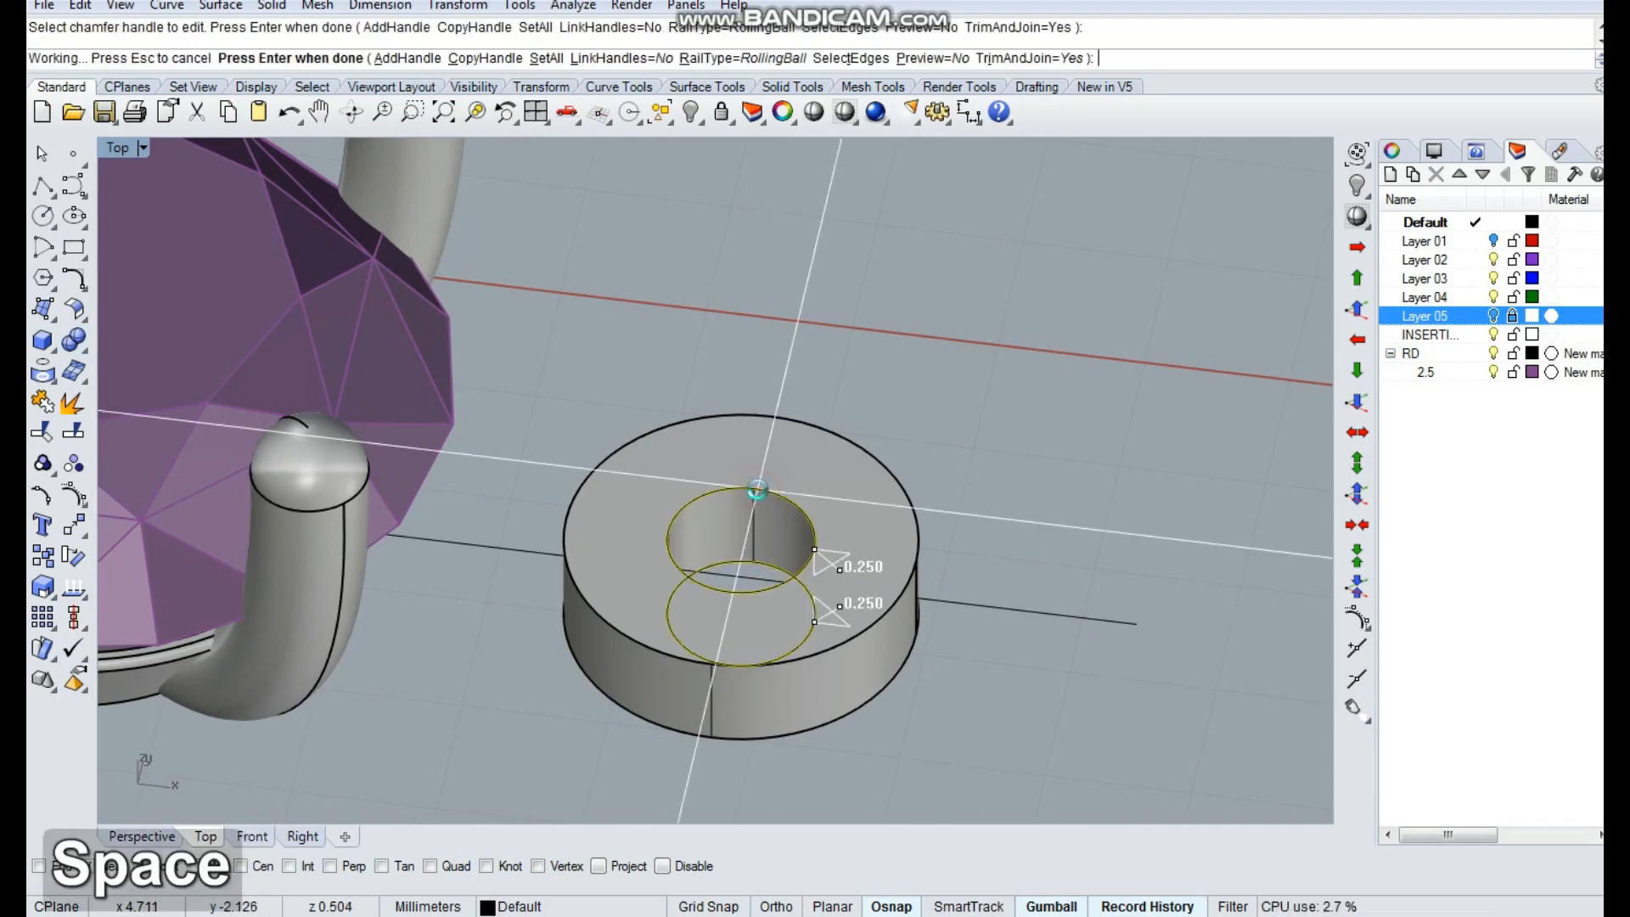
key("space")
scroll(747, 521, "up", 5)
key("Escape")
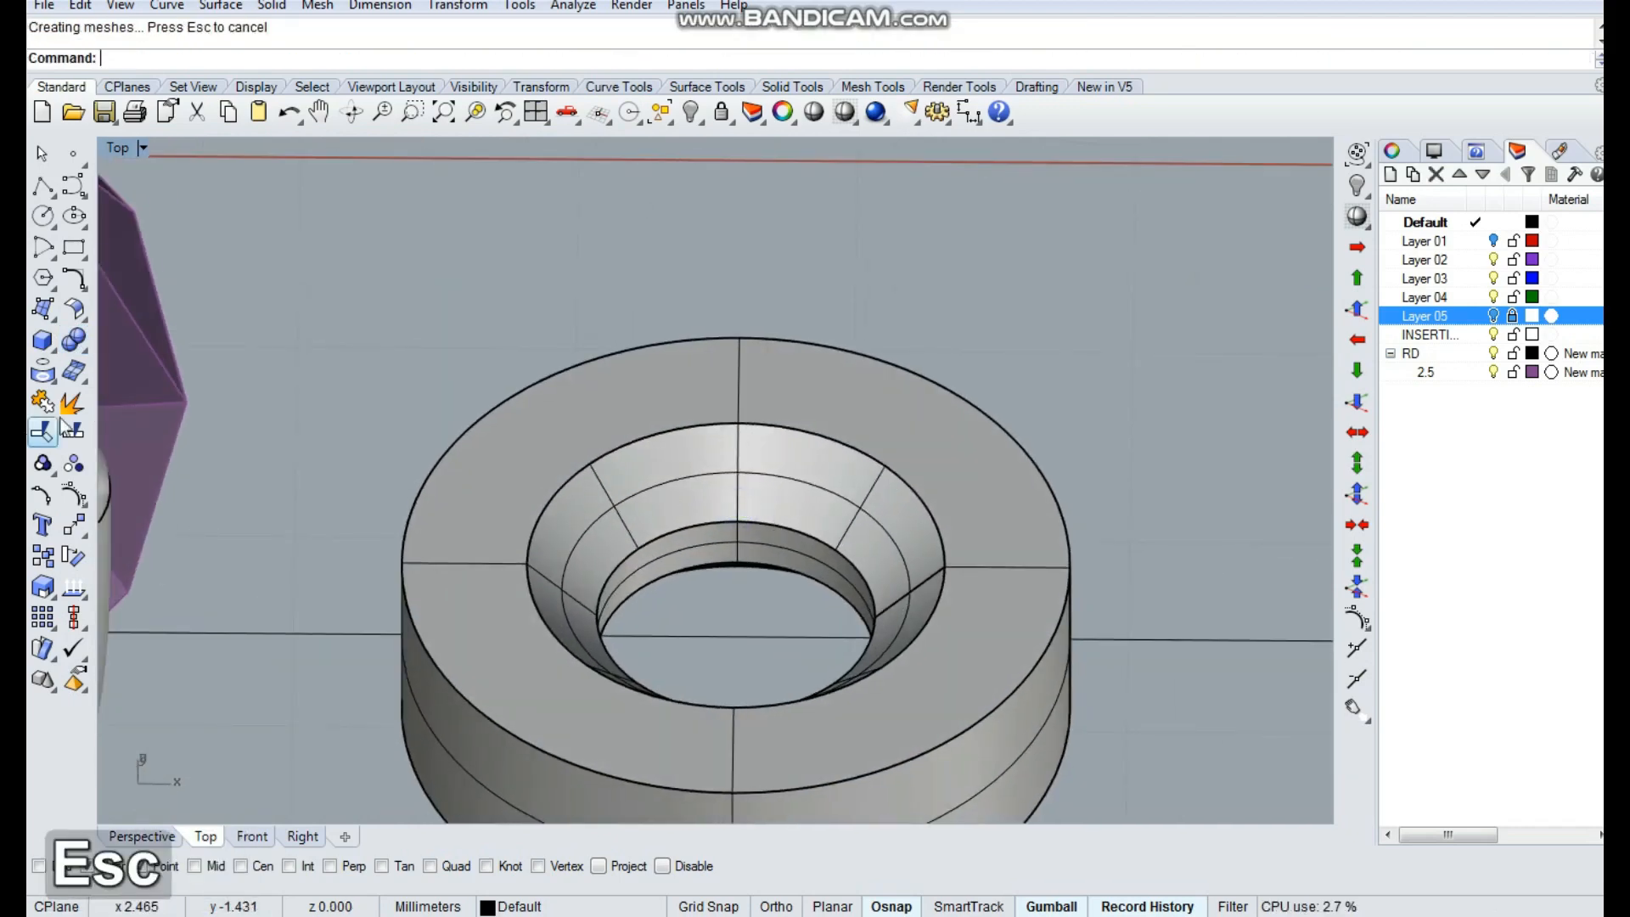
Try to fillet the inner edges of the ring's chamfered hole with a 0.1 mm radius
left_click(75, 355)
left_click(232, 380)
type(".1")
key("Return")
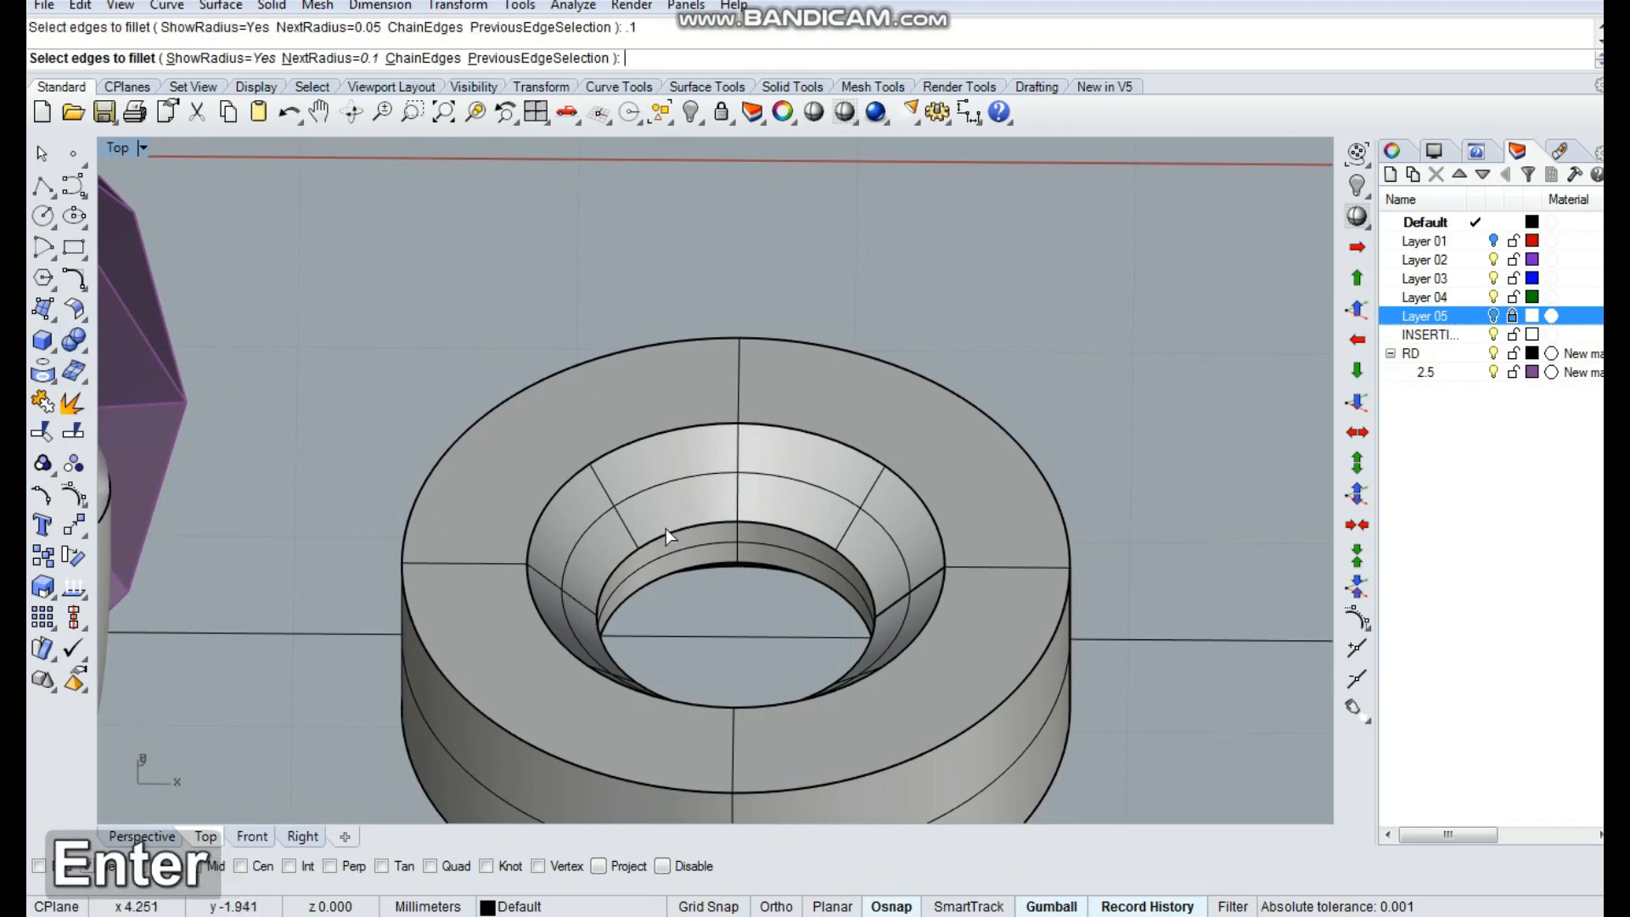
key("space")
key("space")
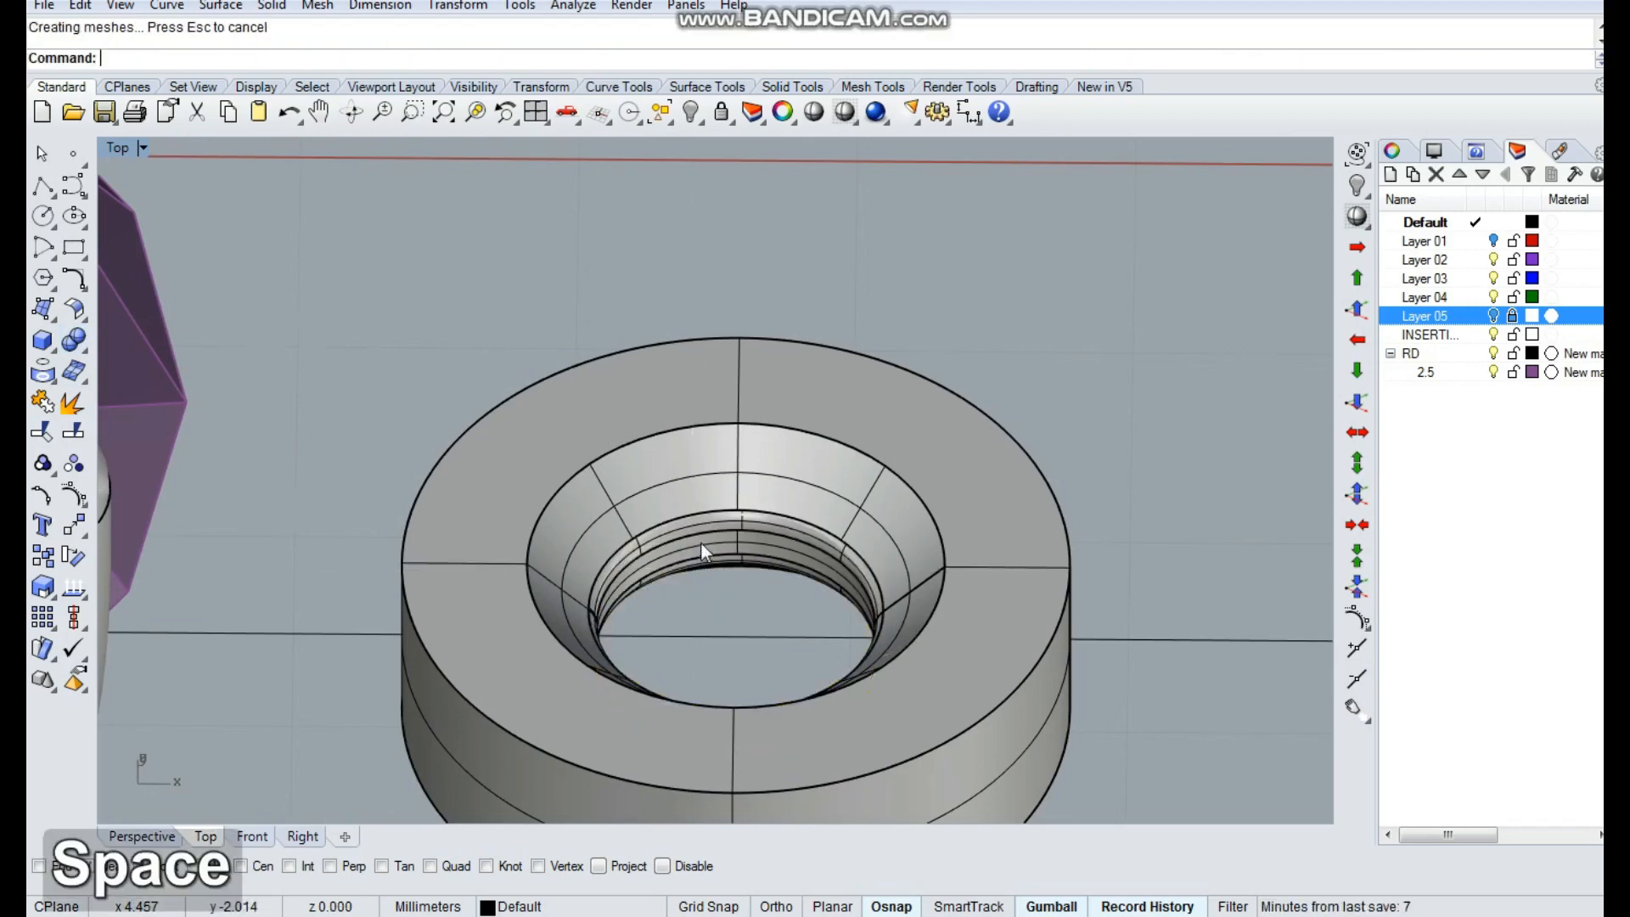
Fillet the inner edges of the ring's chamfered hole with a 0.2 mm radius
scroll(747, 518, "up", 3)
key("space")
type(".2")
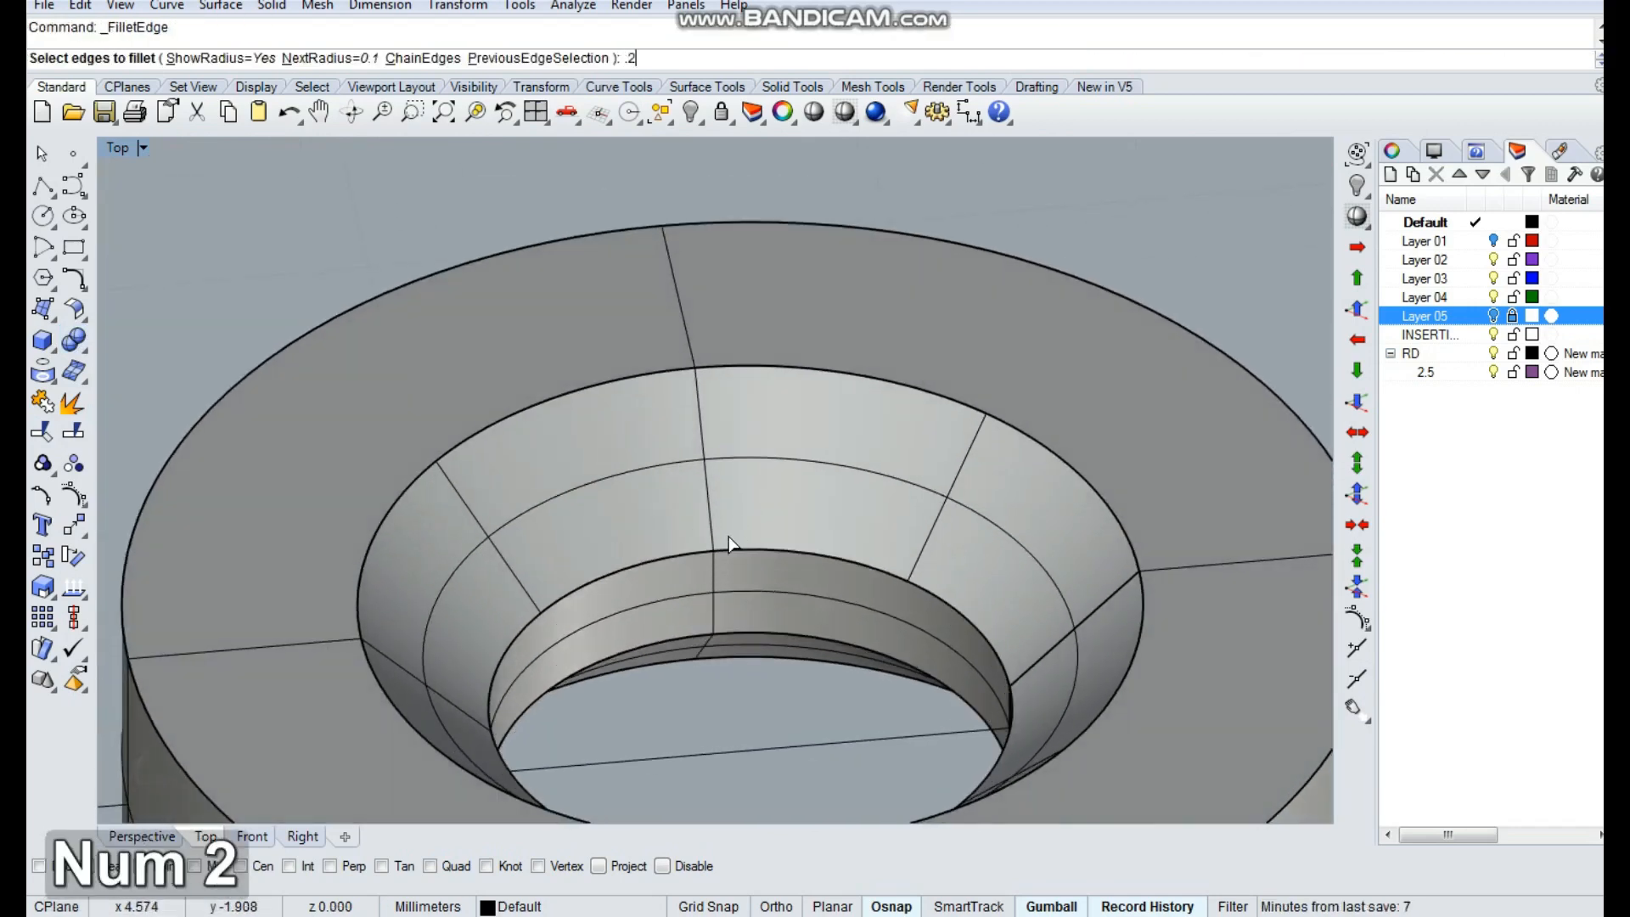
left_click(699, 553)
key("space")
key("space")
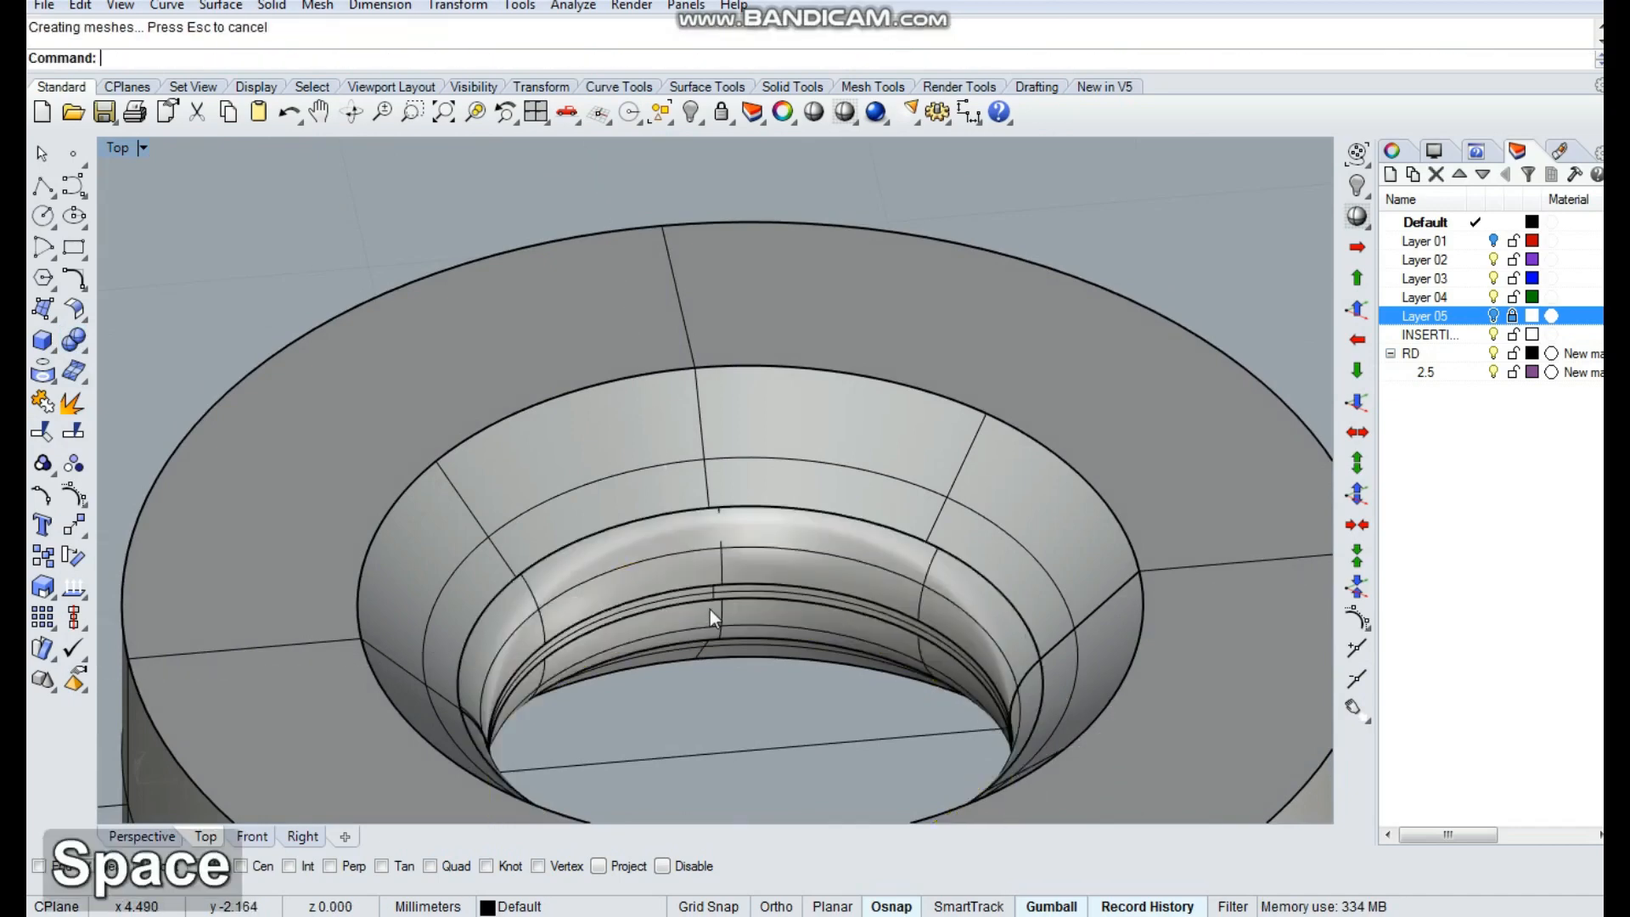
scroll(758, 576, "down", 3)
scroll(758, 576, "down", 4)
key("Escape")
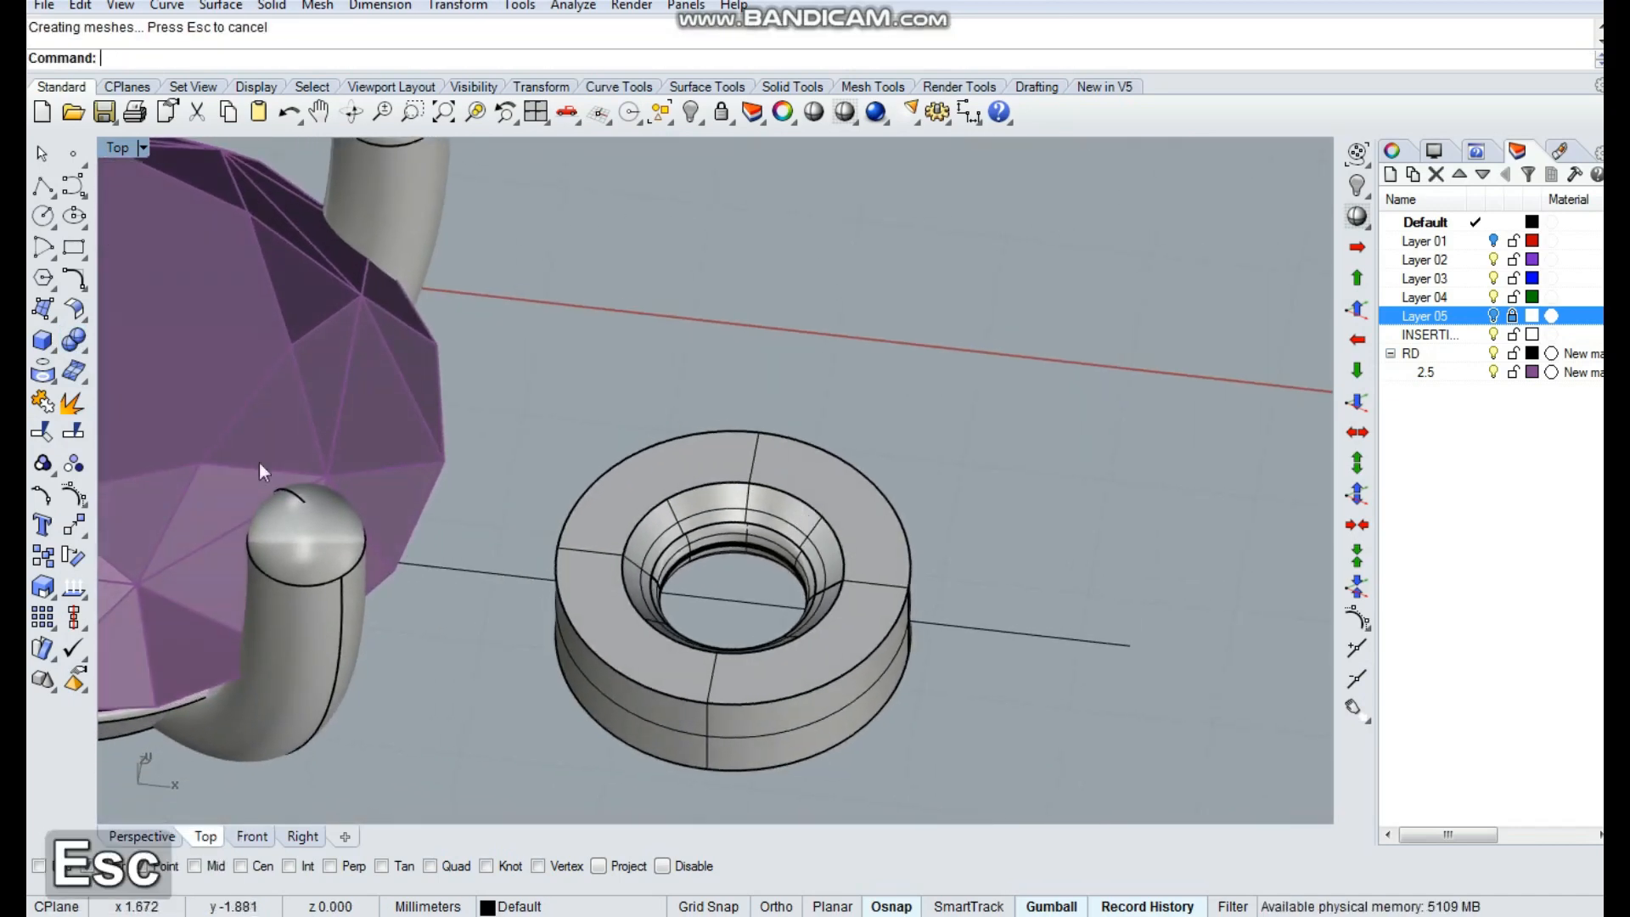
Fillet the ring's two outer edges with a 0.33 mm radius
key("space")
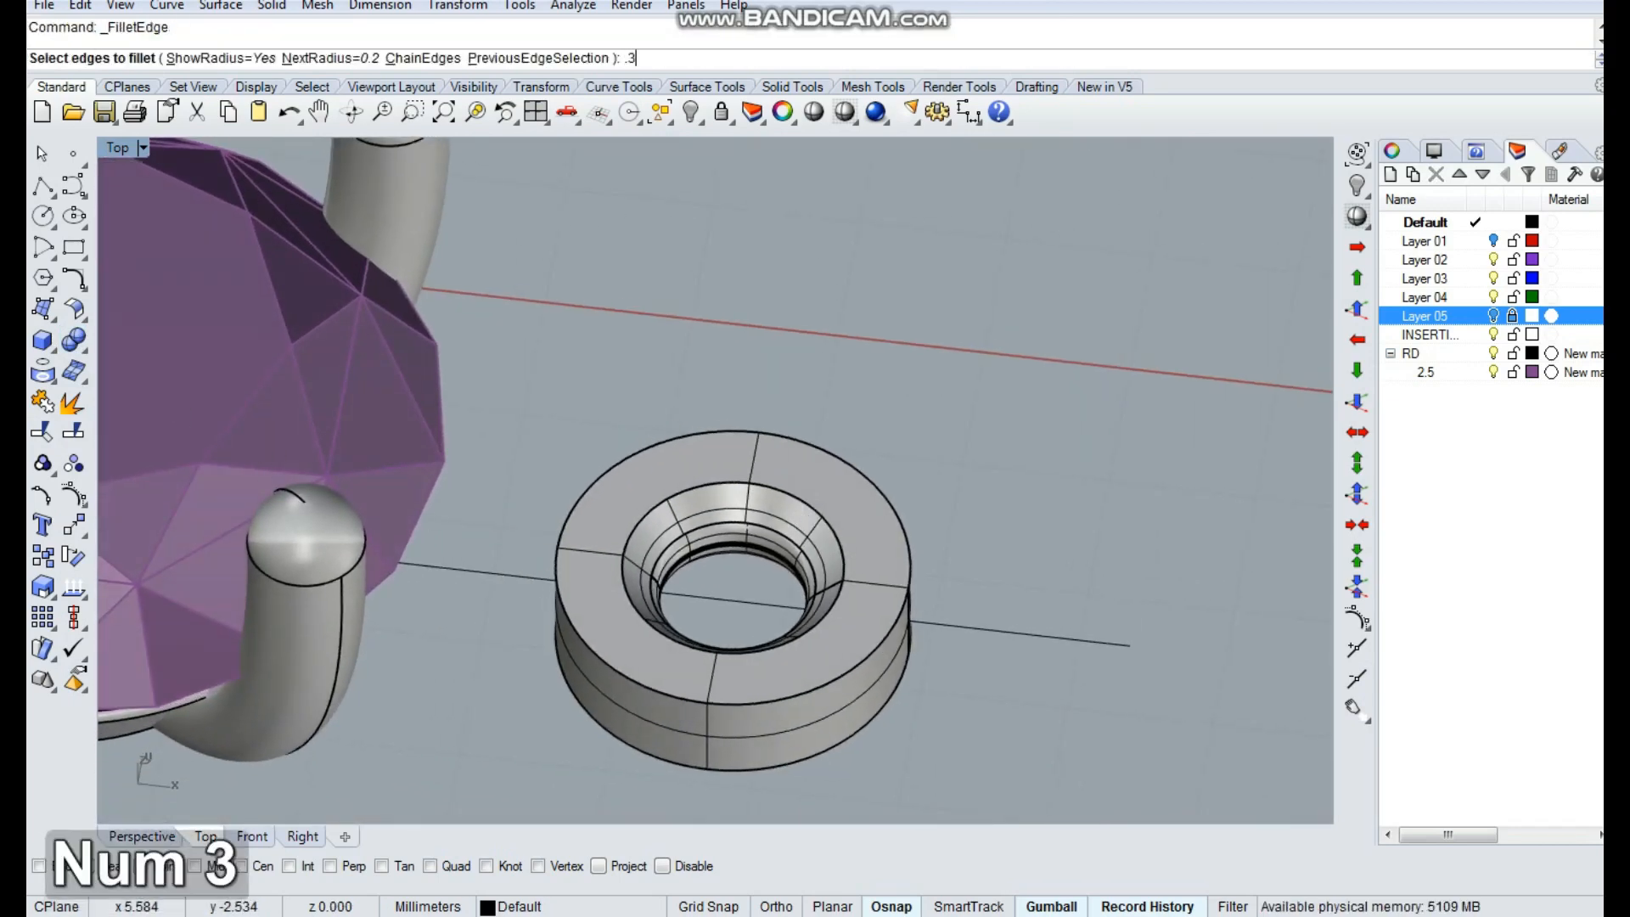
key("Return")
left_click(878, 715)
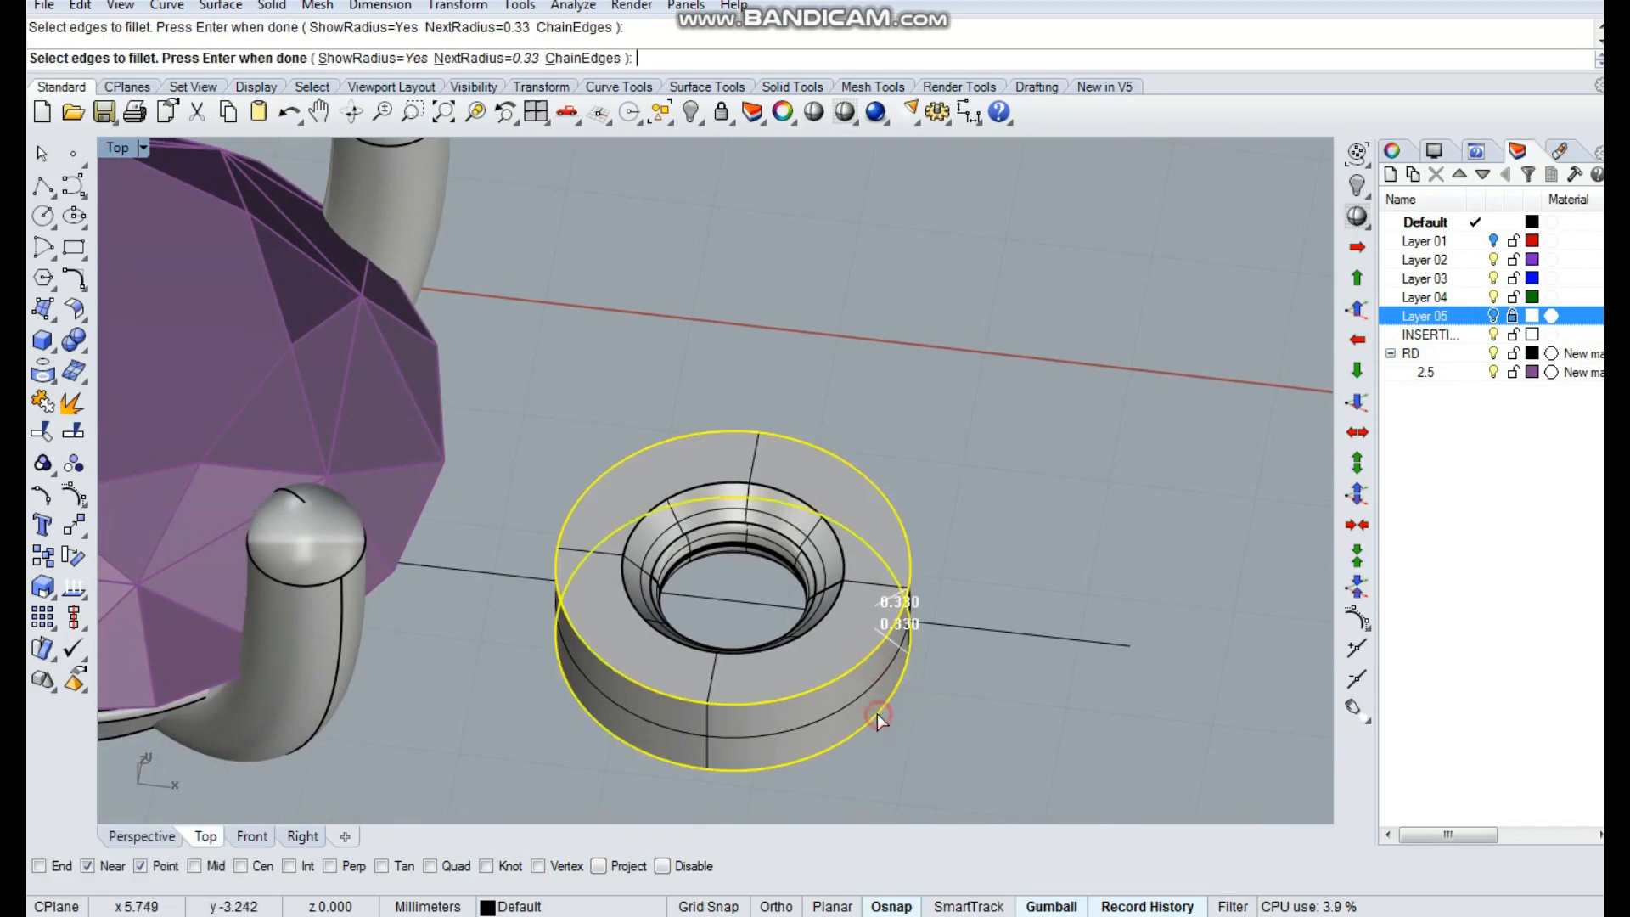
key("space")
key("space")
key("Escape")
right_click_drag(920, 624, 939, 735)
key("Escape")
Turn off the ring's surface isocurves and delete the horizontal guide line
left_click_drag(939, 736, 806, 654)
left_click(1391, 153)
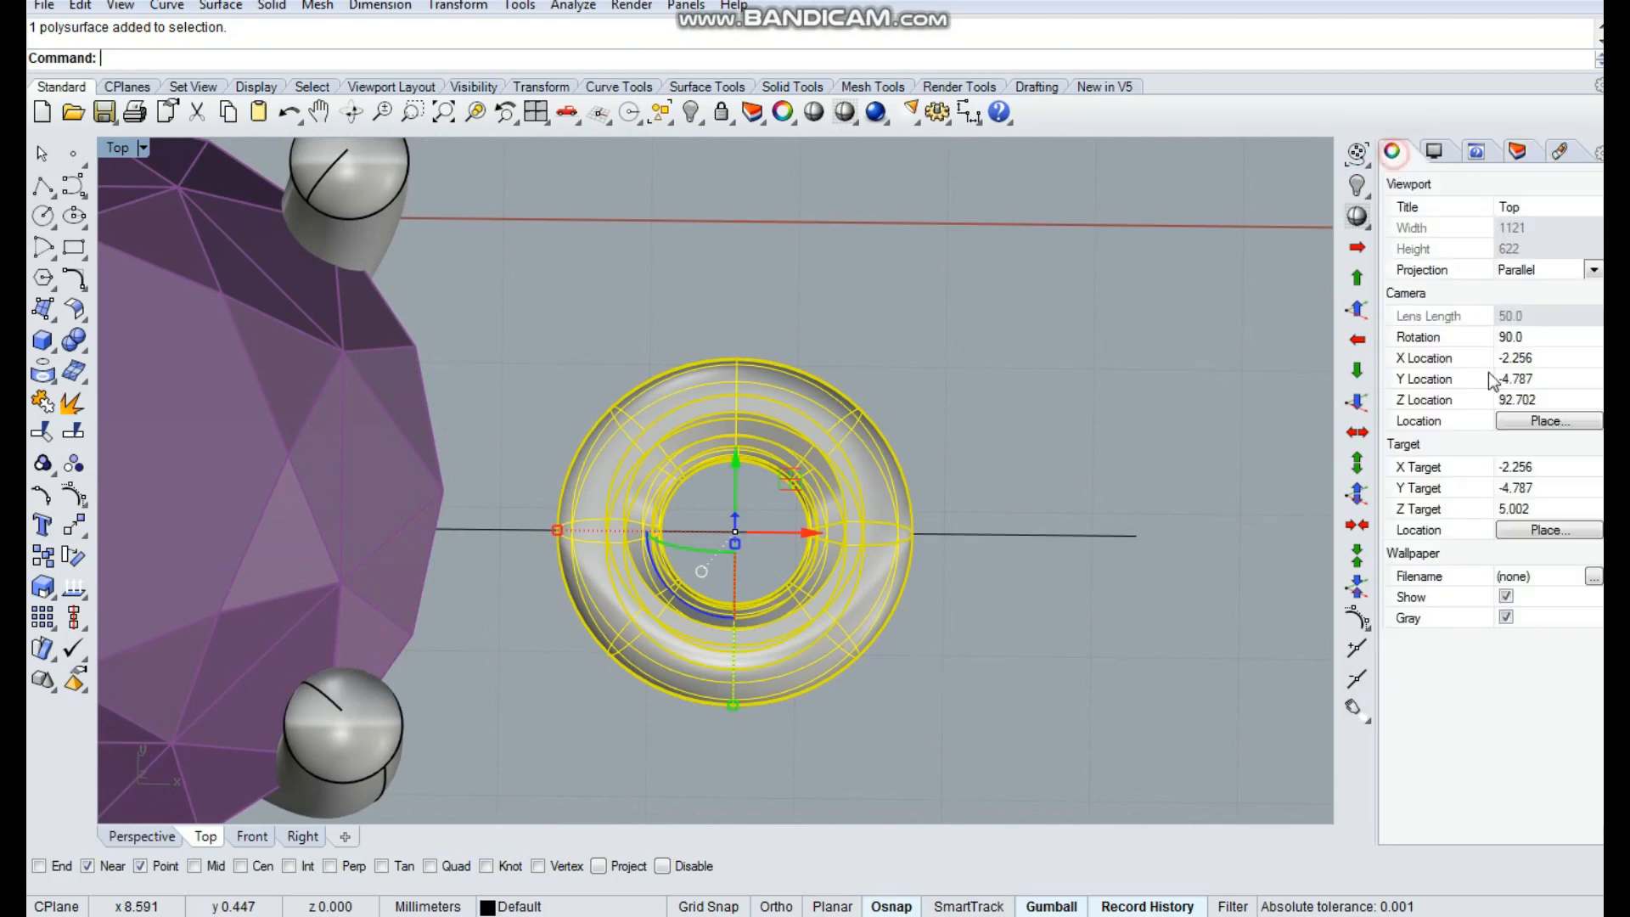
left_click(968, 716)
right_click_drag(1029, 644, 993, 551)
key("Escape")
left_click_drag(1077, 605, 1023, 679)
key("Delete")
scroll(910, 588, "down", 6)
right_click_drag(895, 499, 803, 526)
key("Escape")
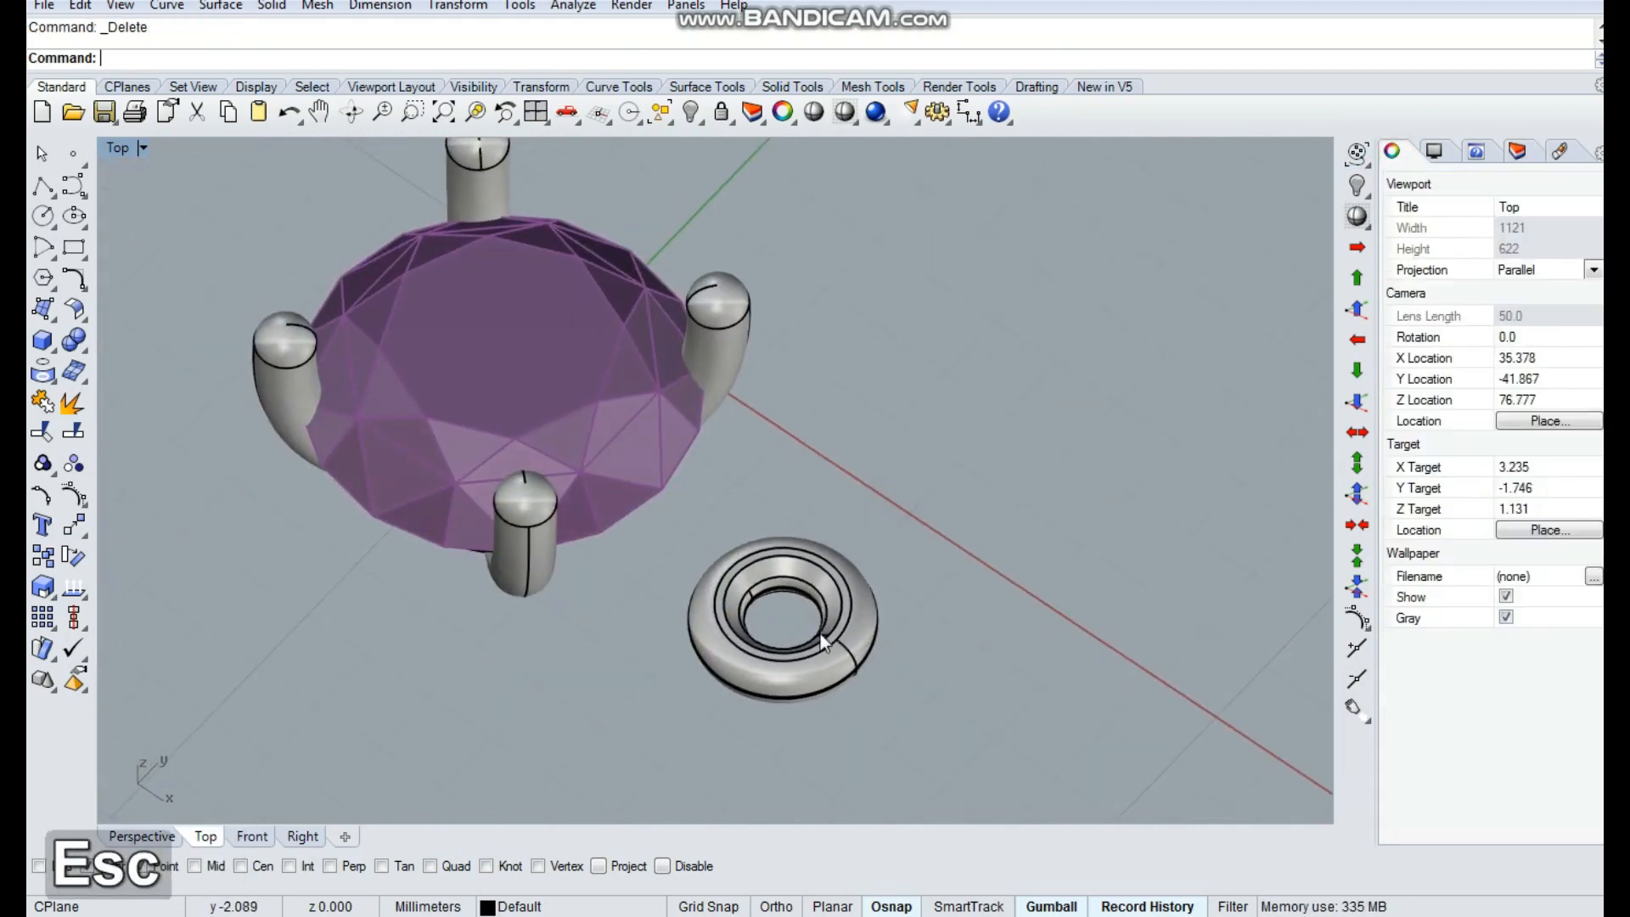
Move the ring along the X axis until it touches the gemstone's side
right_click_drag(820, 633, 893, 610)
left_click(894, 610)
left_click_drag(876, 625, 805, 601)
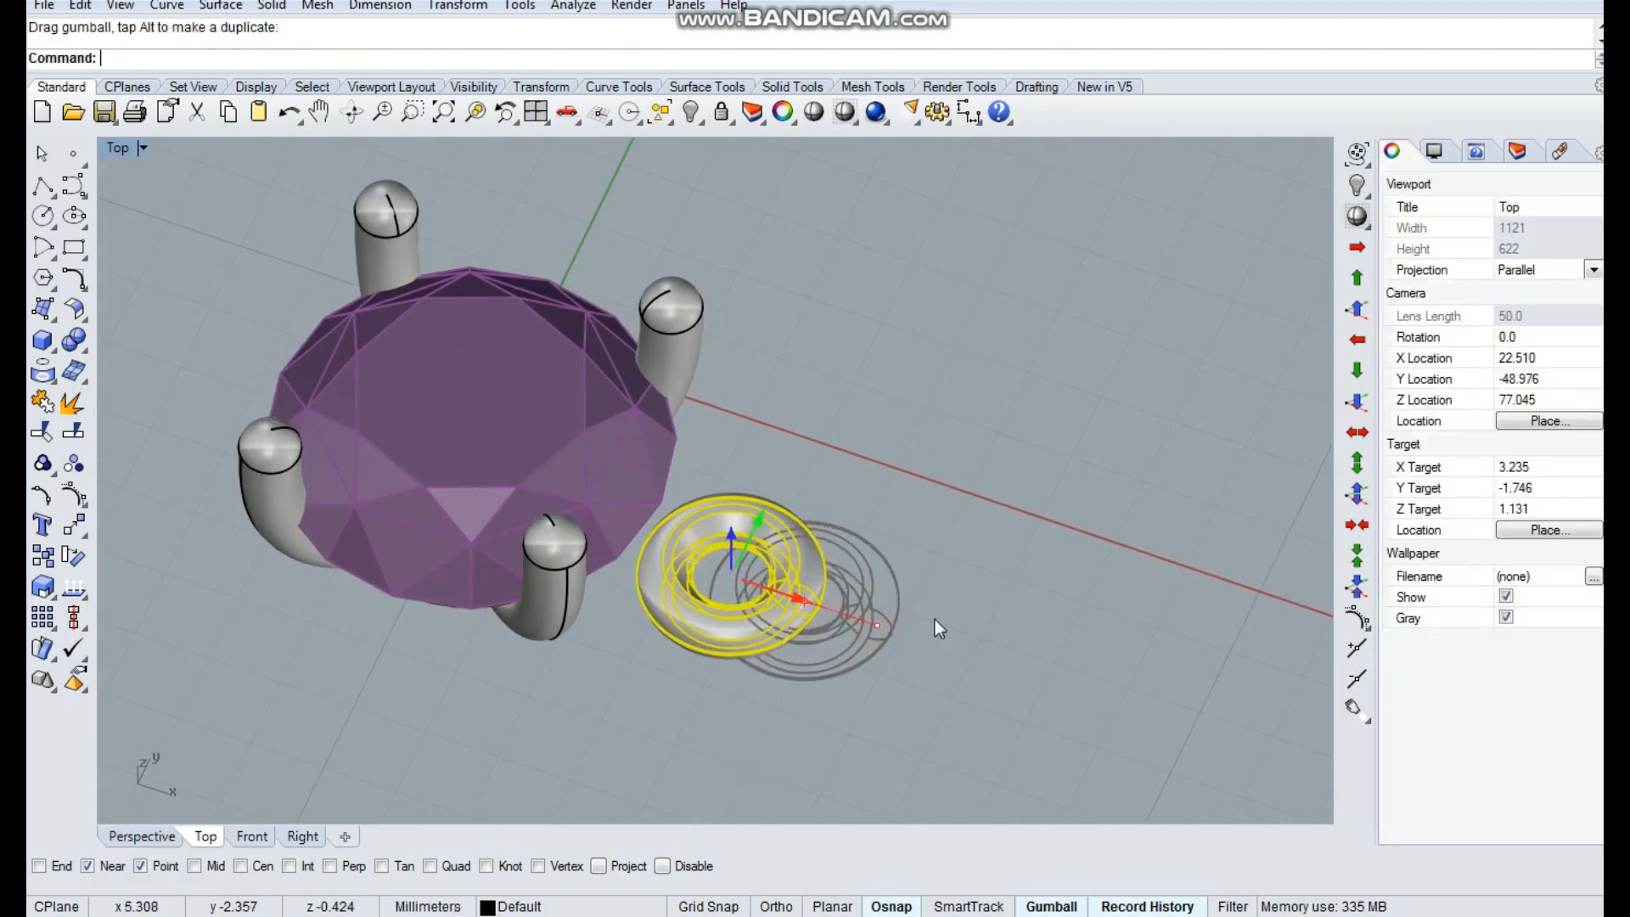
key("Escape")
Mirror the ring to the gemstone's opposite side across a vertical axis through the origin
right_click_drag(891, 498, 881, 548)
key("space")
key("Escape")
left_click(840, 512)
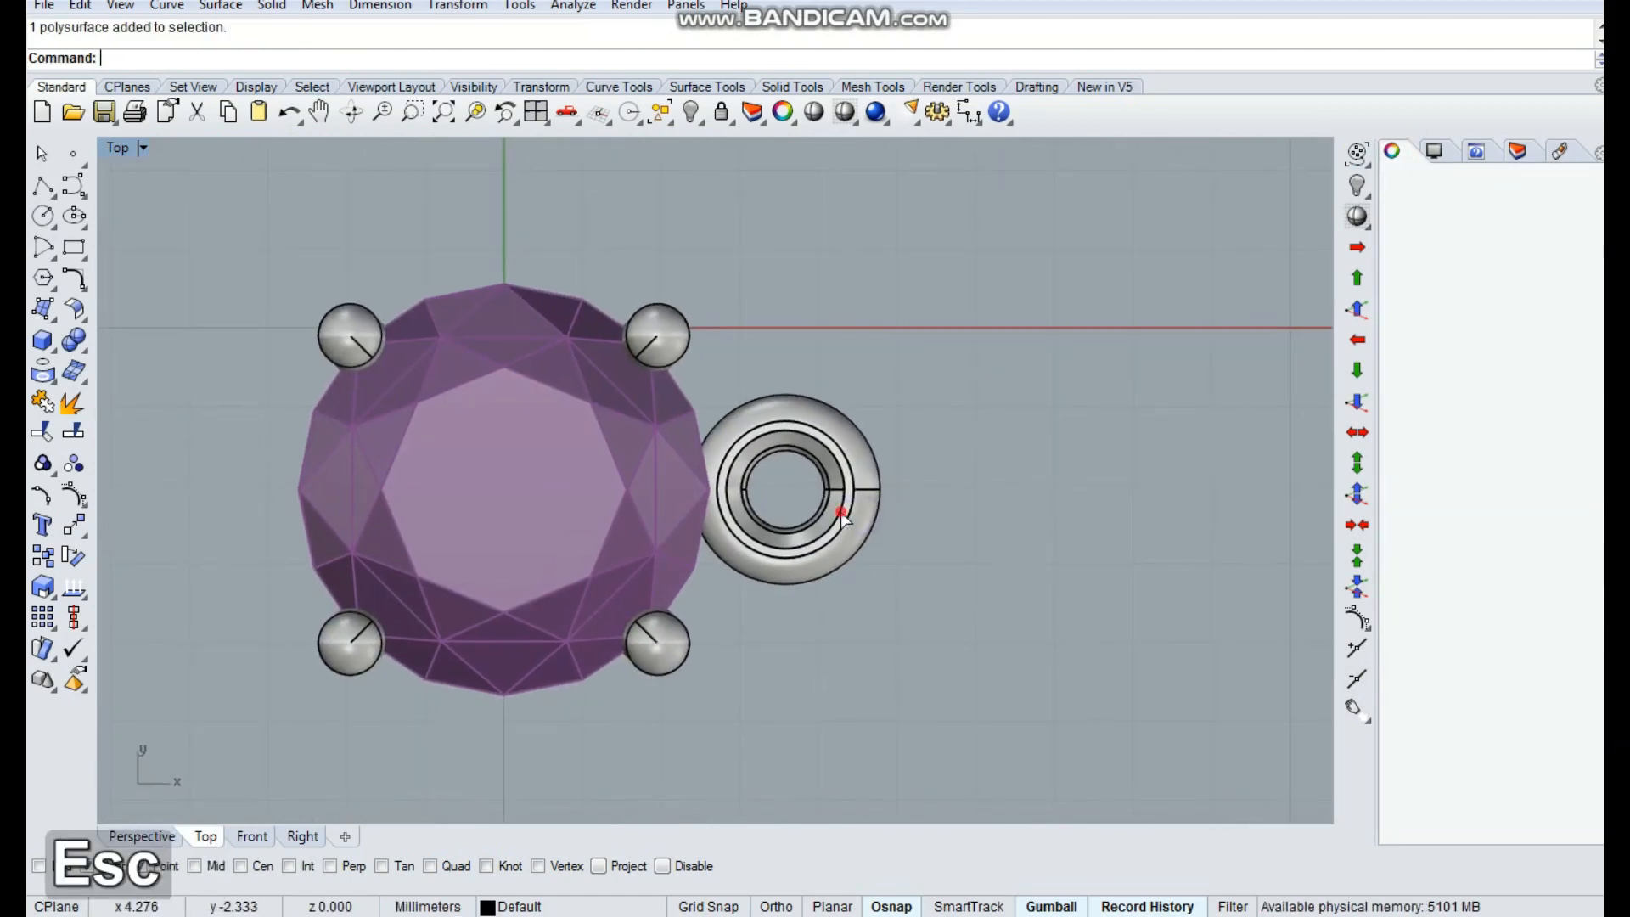
type("M")
key("Return")
type("0")
key("Return")
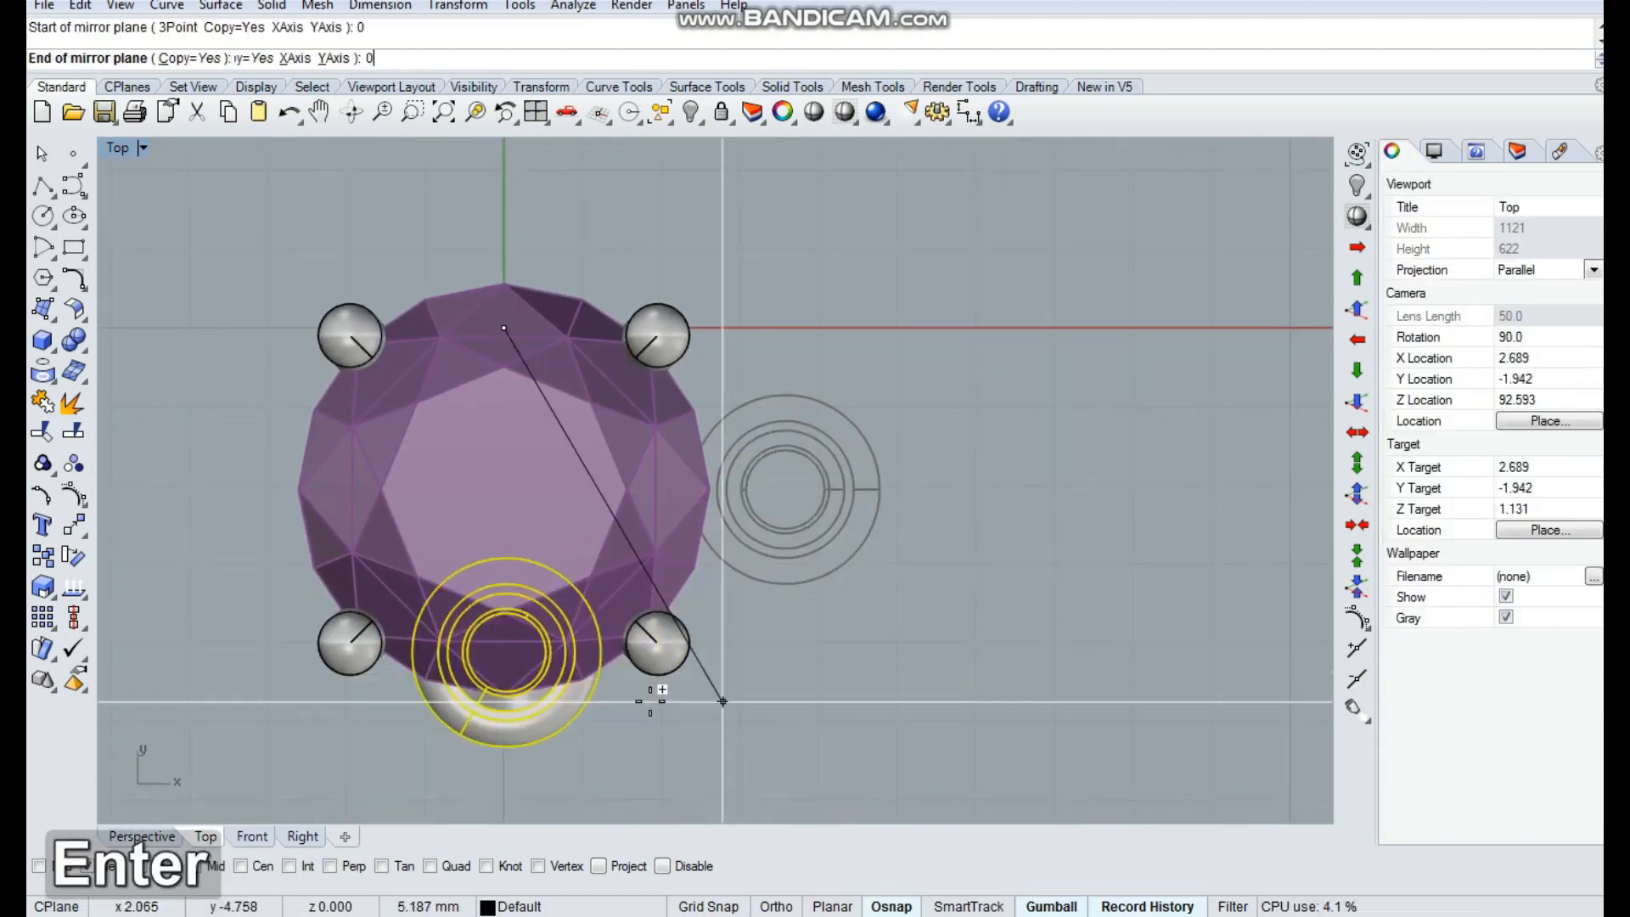
key("shift")
left_click(567, 762, "shift")
scroll(934, 513, "down", 5)
key("Escape")
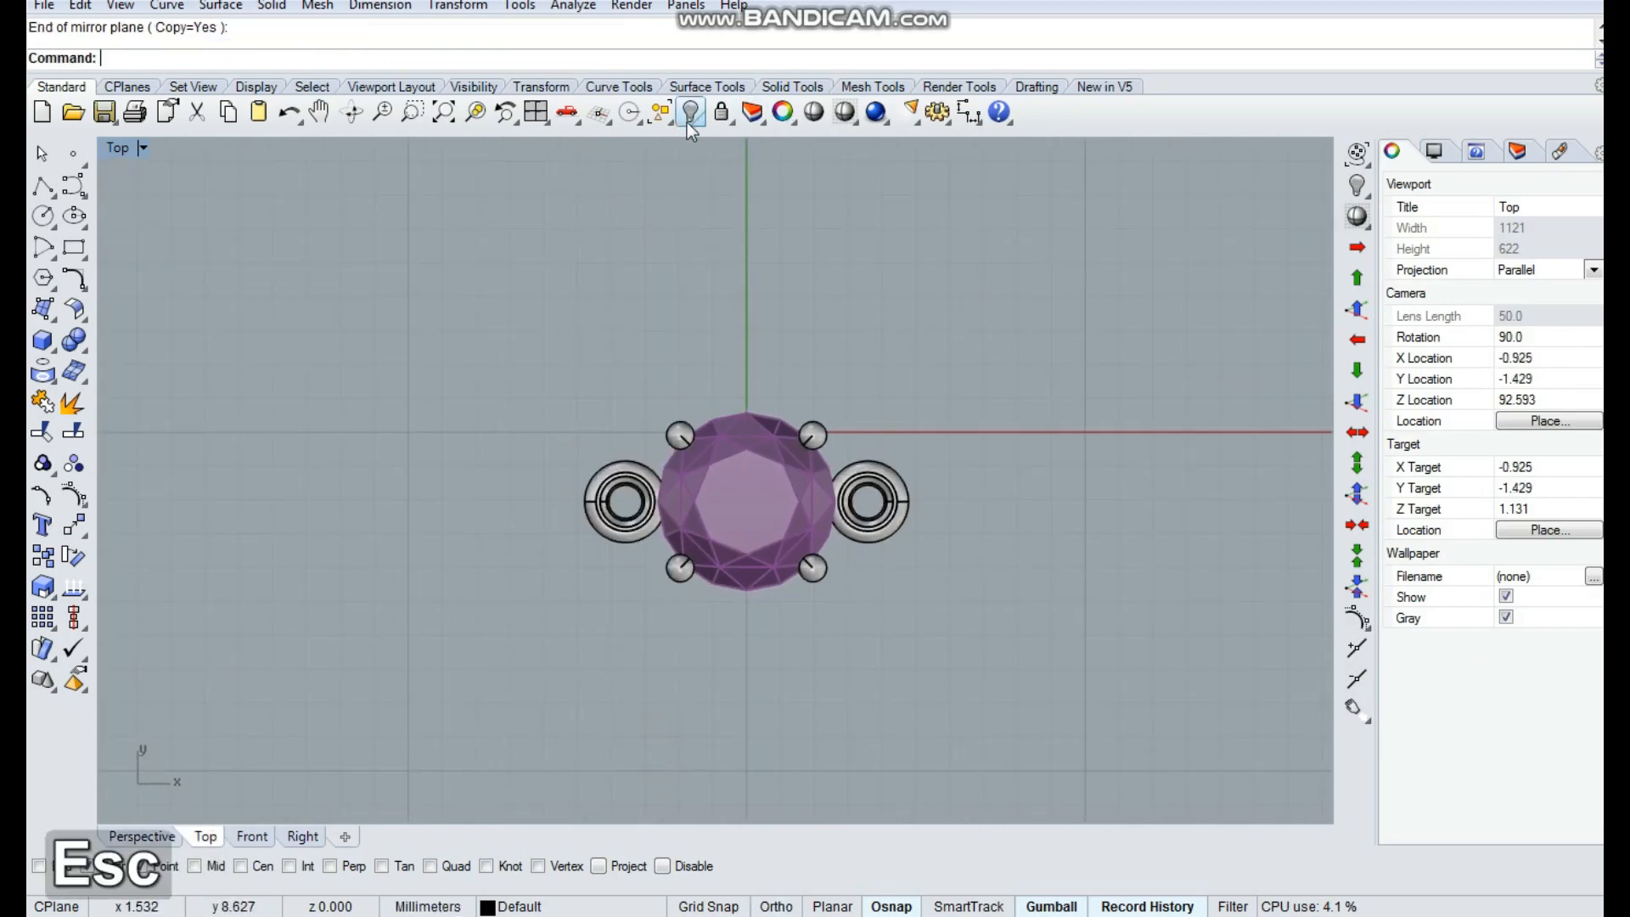
Show the hidden pendant frame objects and shift the original ring slightly inward toward the gemstone
right_click(692, 112)
scroll(849, 510, "up", 5)
scroll(864, 492, "up", 2)
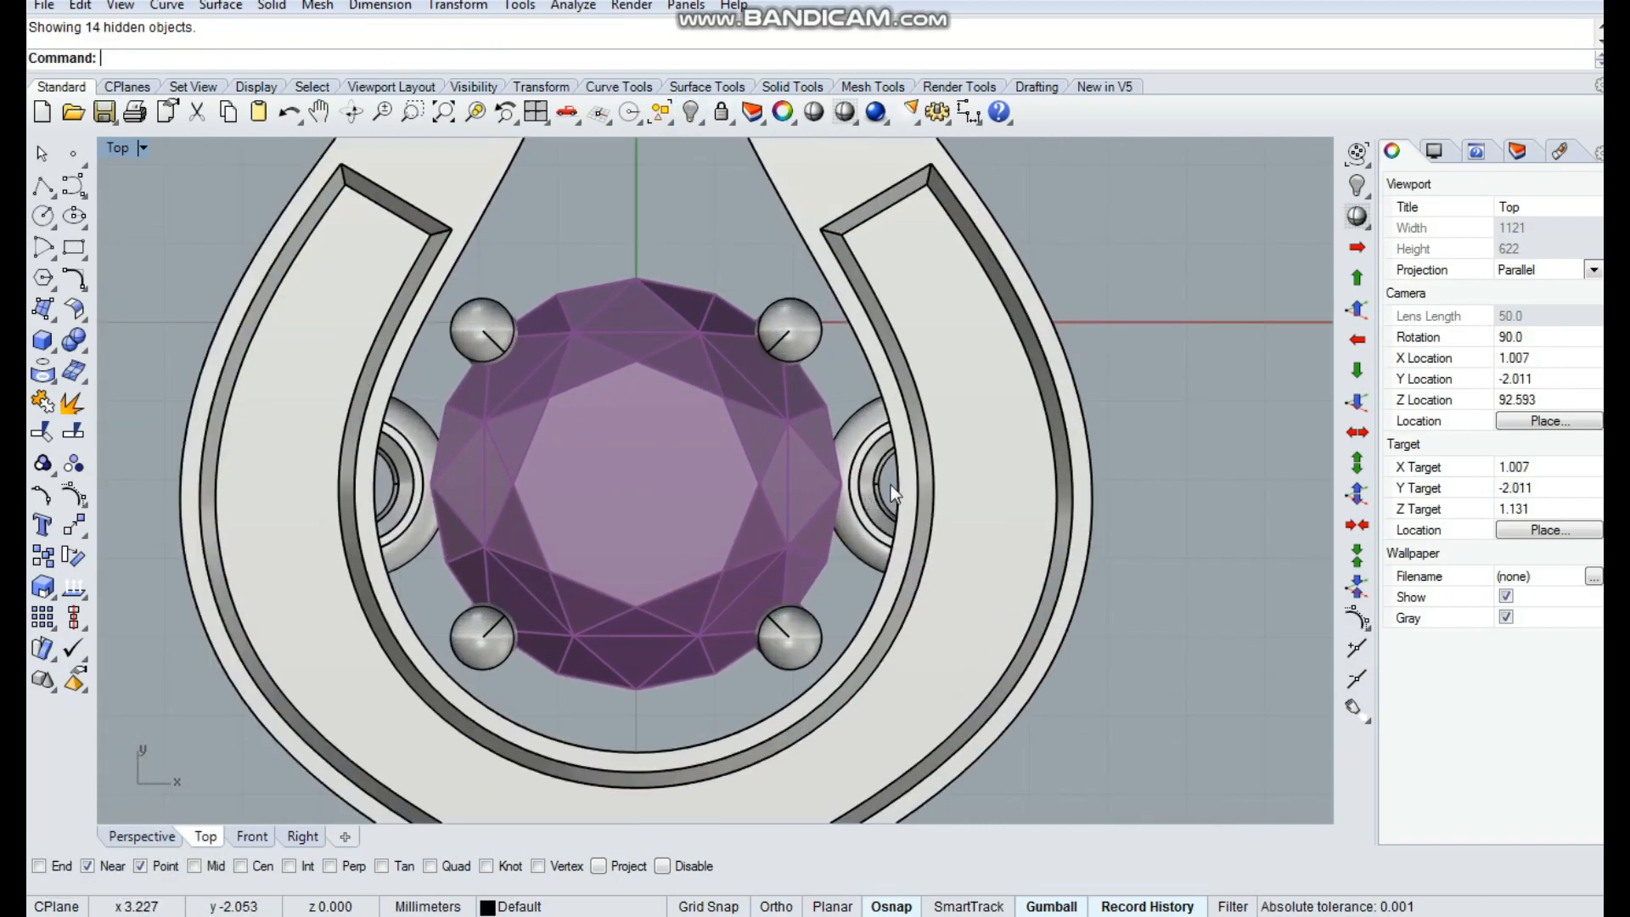
left_click(869, 485)
left_click_drag(976, 491, 954, 498)
left_click(1221, 456)
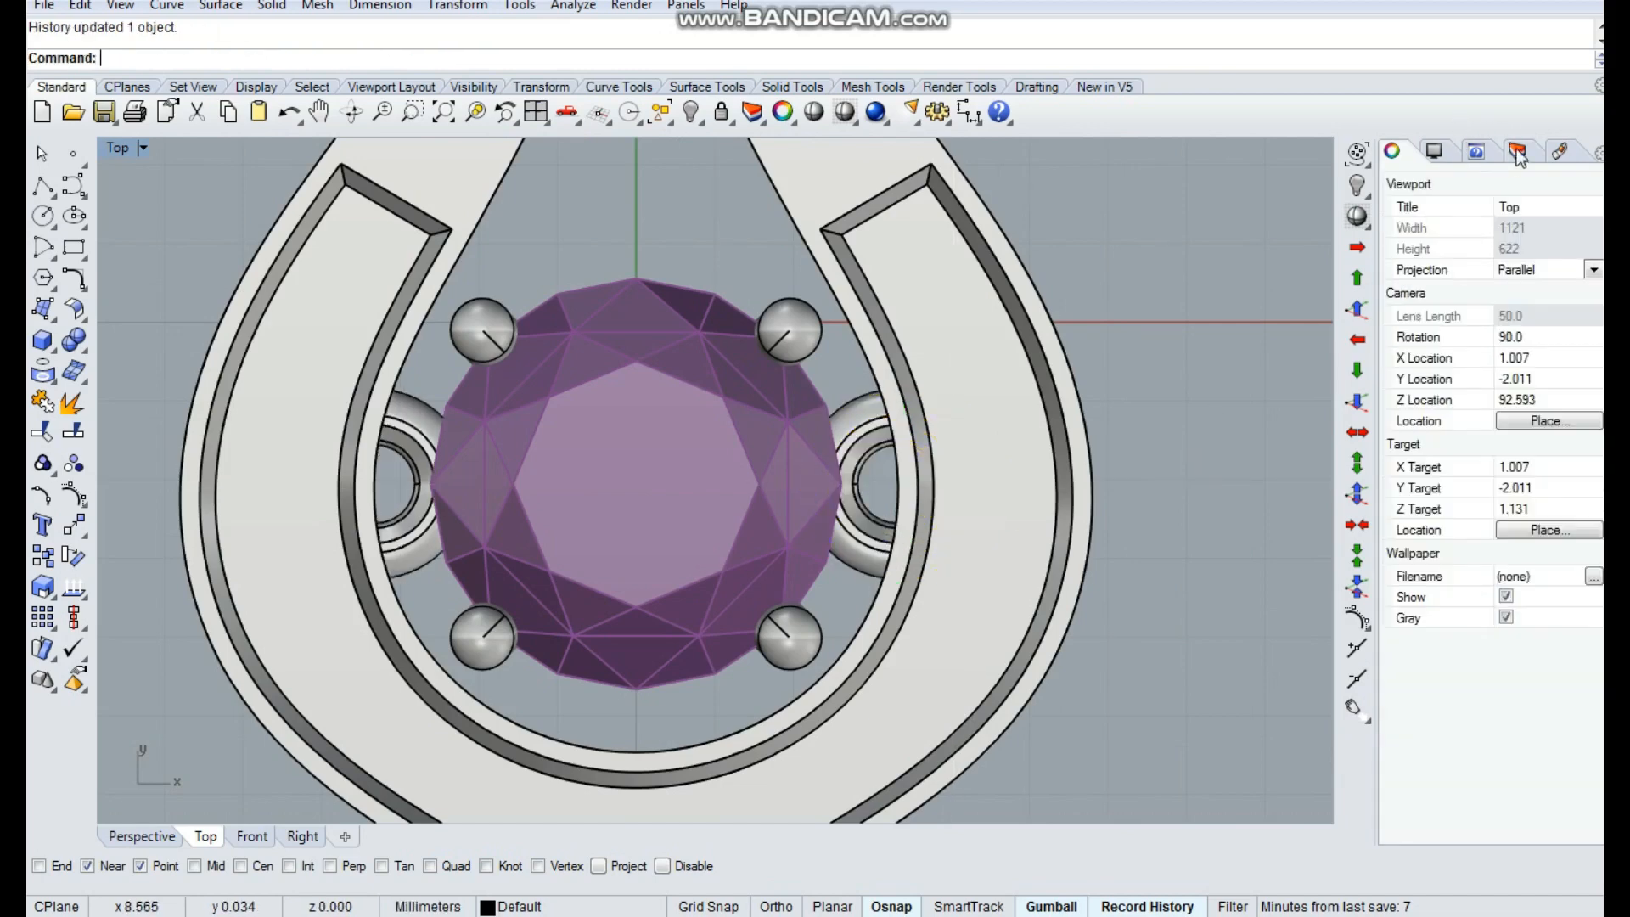
Compare the ring positions with the Layer 05 reference image, return to shaded display and hide the image
left_click(1517, 152)
left_click(1493, 315)
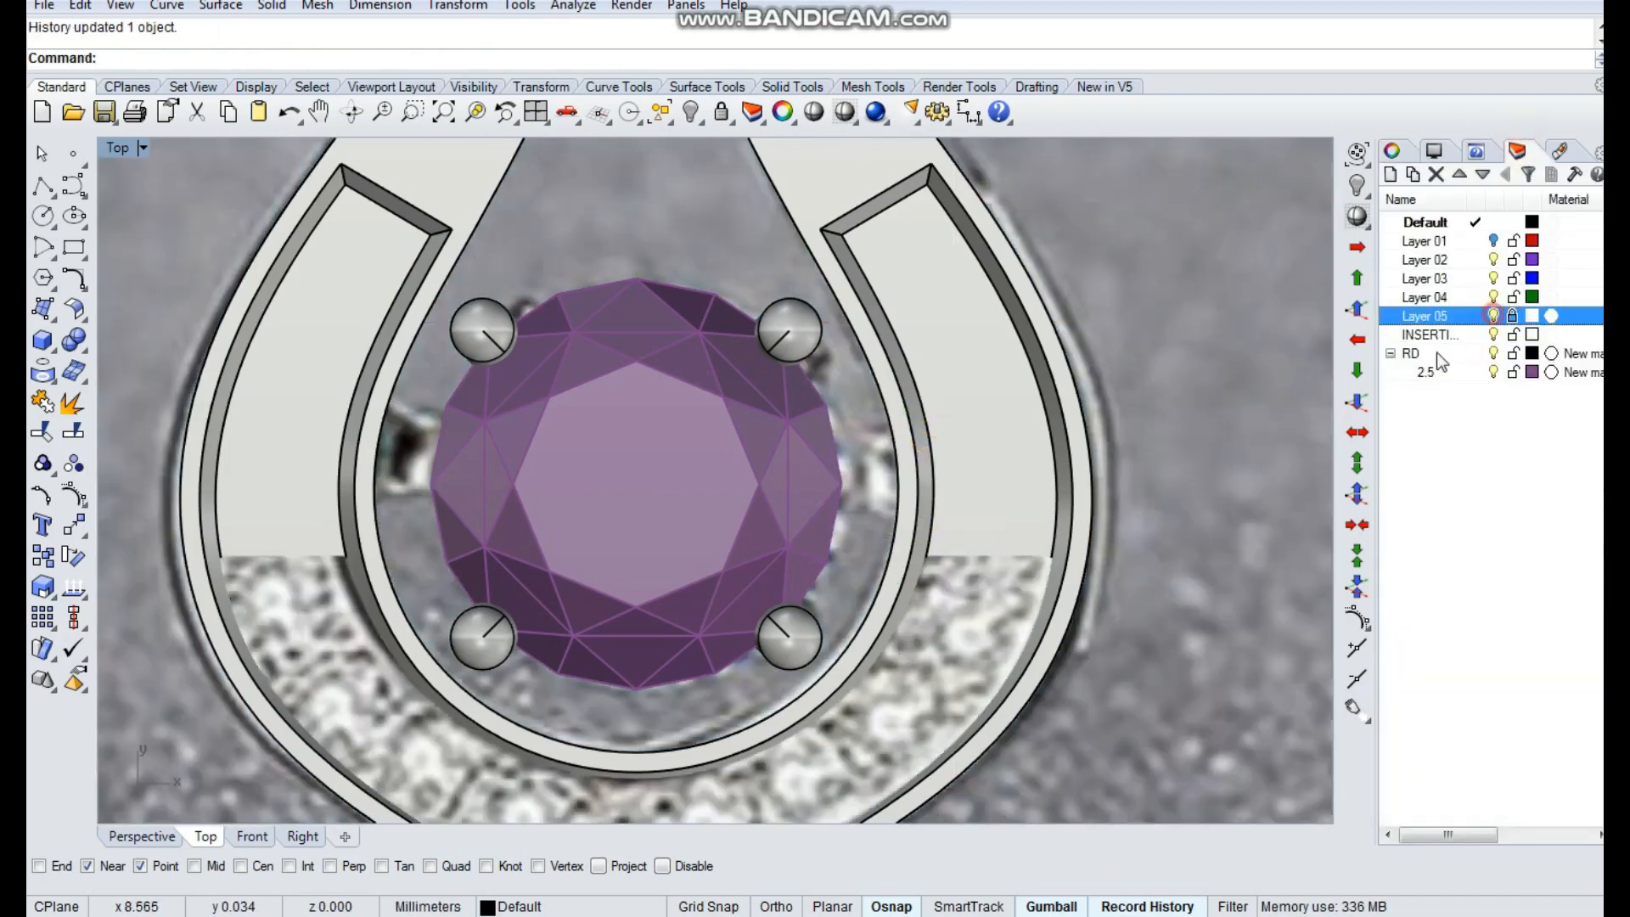
middle_click(1131, 417)
left_click(1100, 422)
mouse_move(1023, 443)
right_mouse_down()
mouse_move(1012, 425)
mouse_move(1032, 446)
right_mouse_up()
middle_click(1186, 423)
left_click(1241, 412)
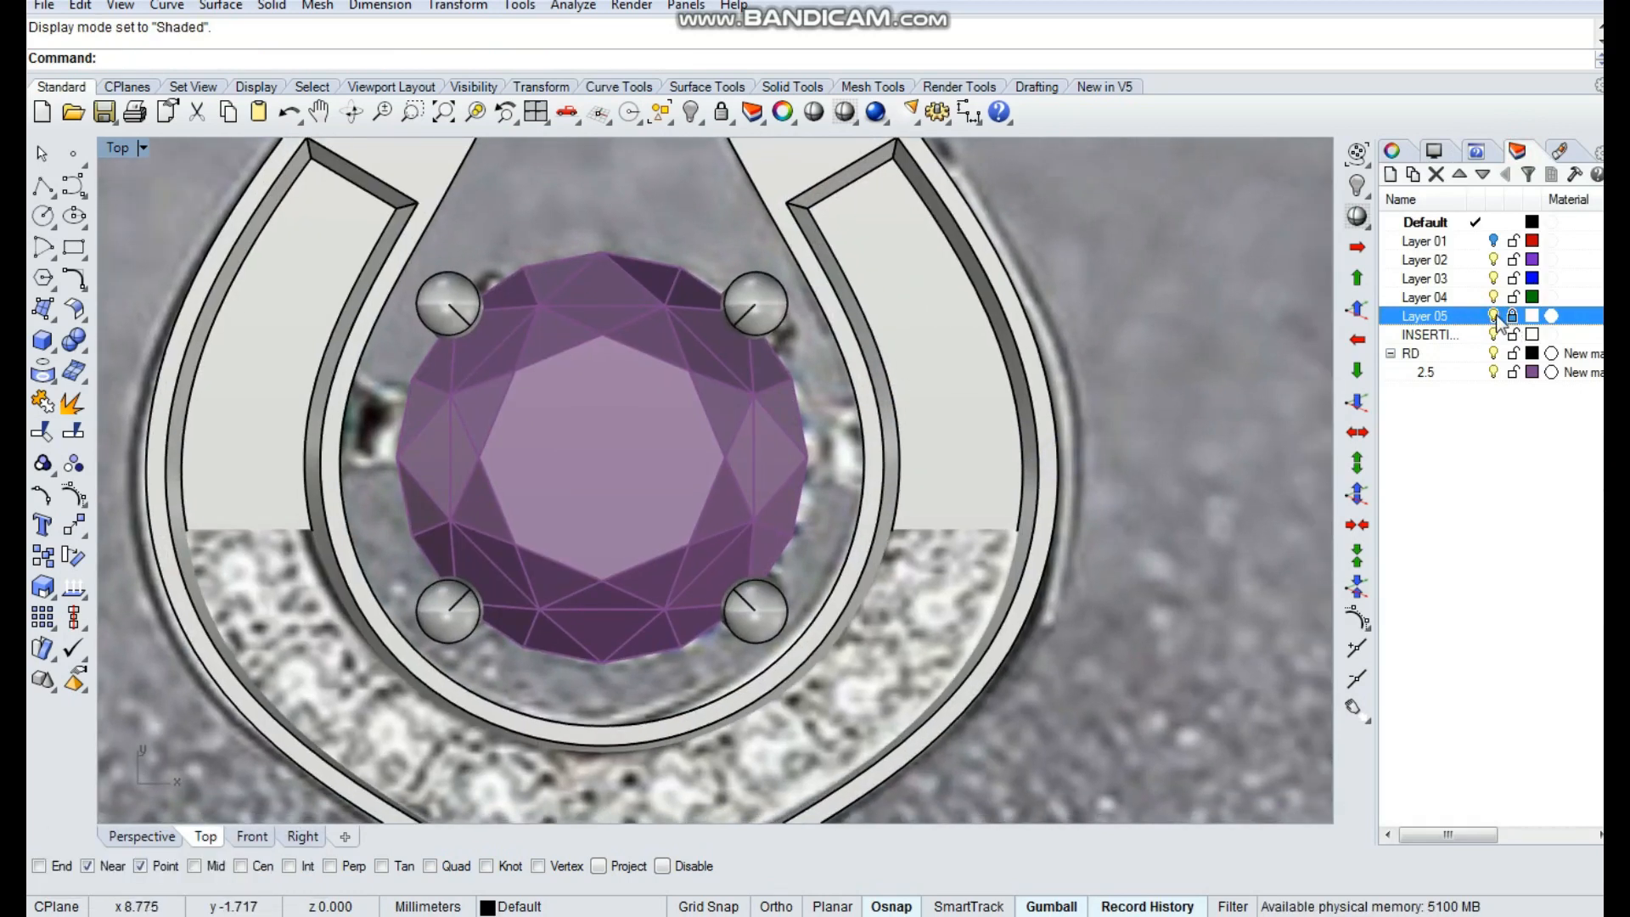
left_click(1493, 314)
Move the original ring outward along the X axis so it sits under the pendant frame
right_click_drag(934, 489, 836, 475)
left_click(837, 522)
left_click_drag(924, 462, 966, 465)
left_click(1174, 590)
Select the 5MM setting block together with the original ring and lower them along the Z axis within the frame
right_click_drag(944, 586, 1012, 808, "ctrl+shift")
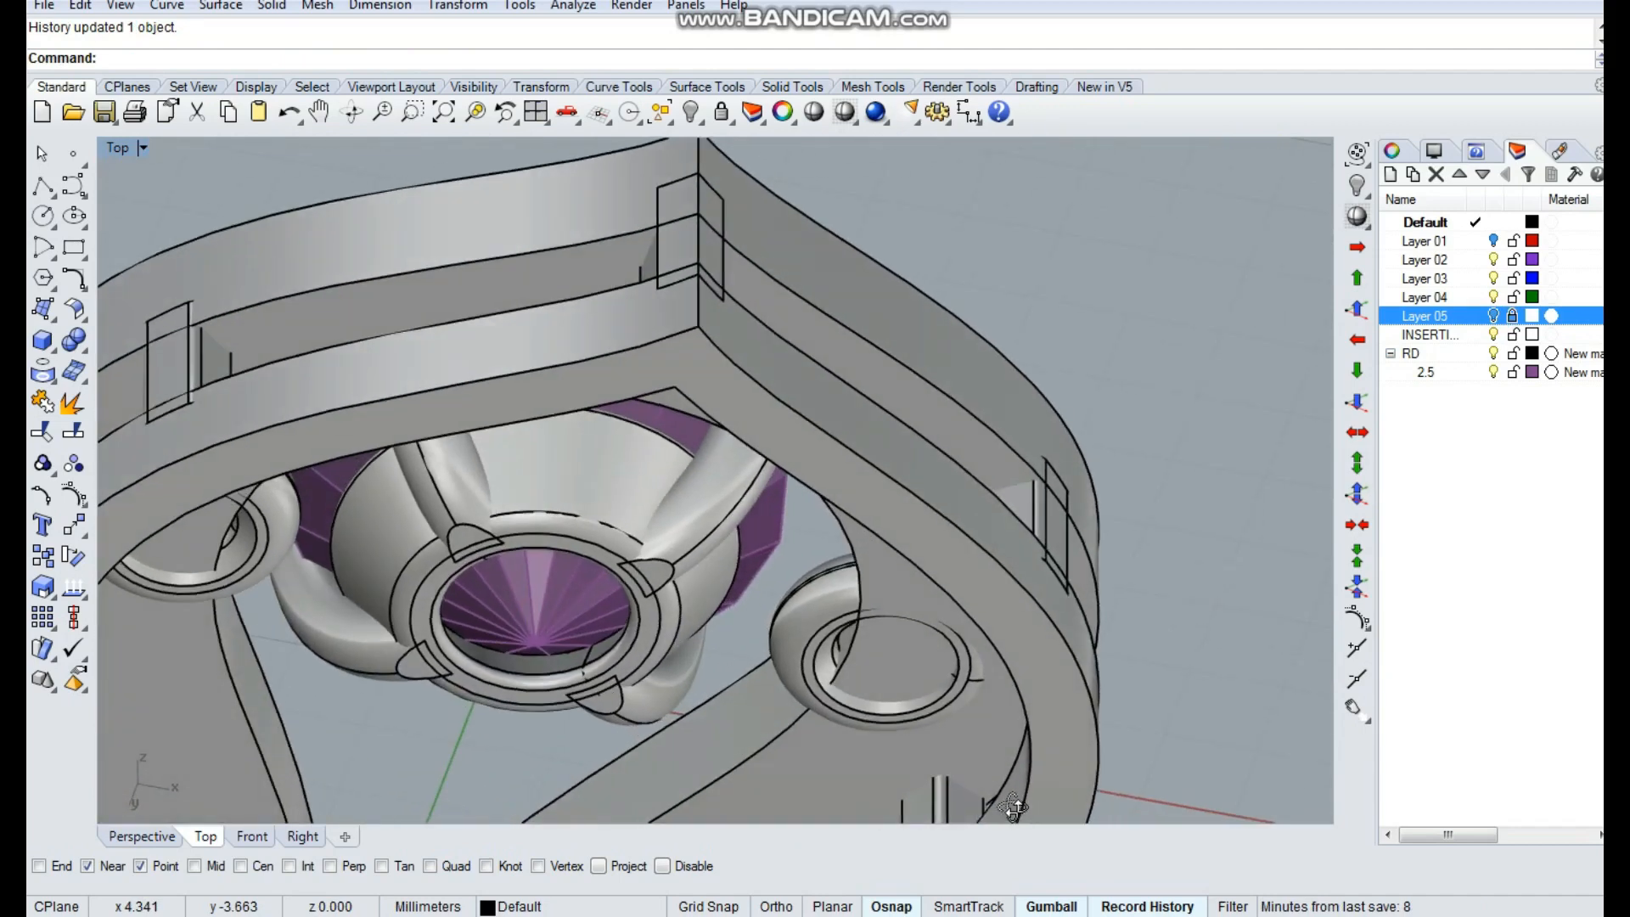
left_click(693, 568, "shift")
left_click(788, 625, "shift")
right_click_drag(788, 625, 775, 459, "ctrl+shift")
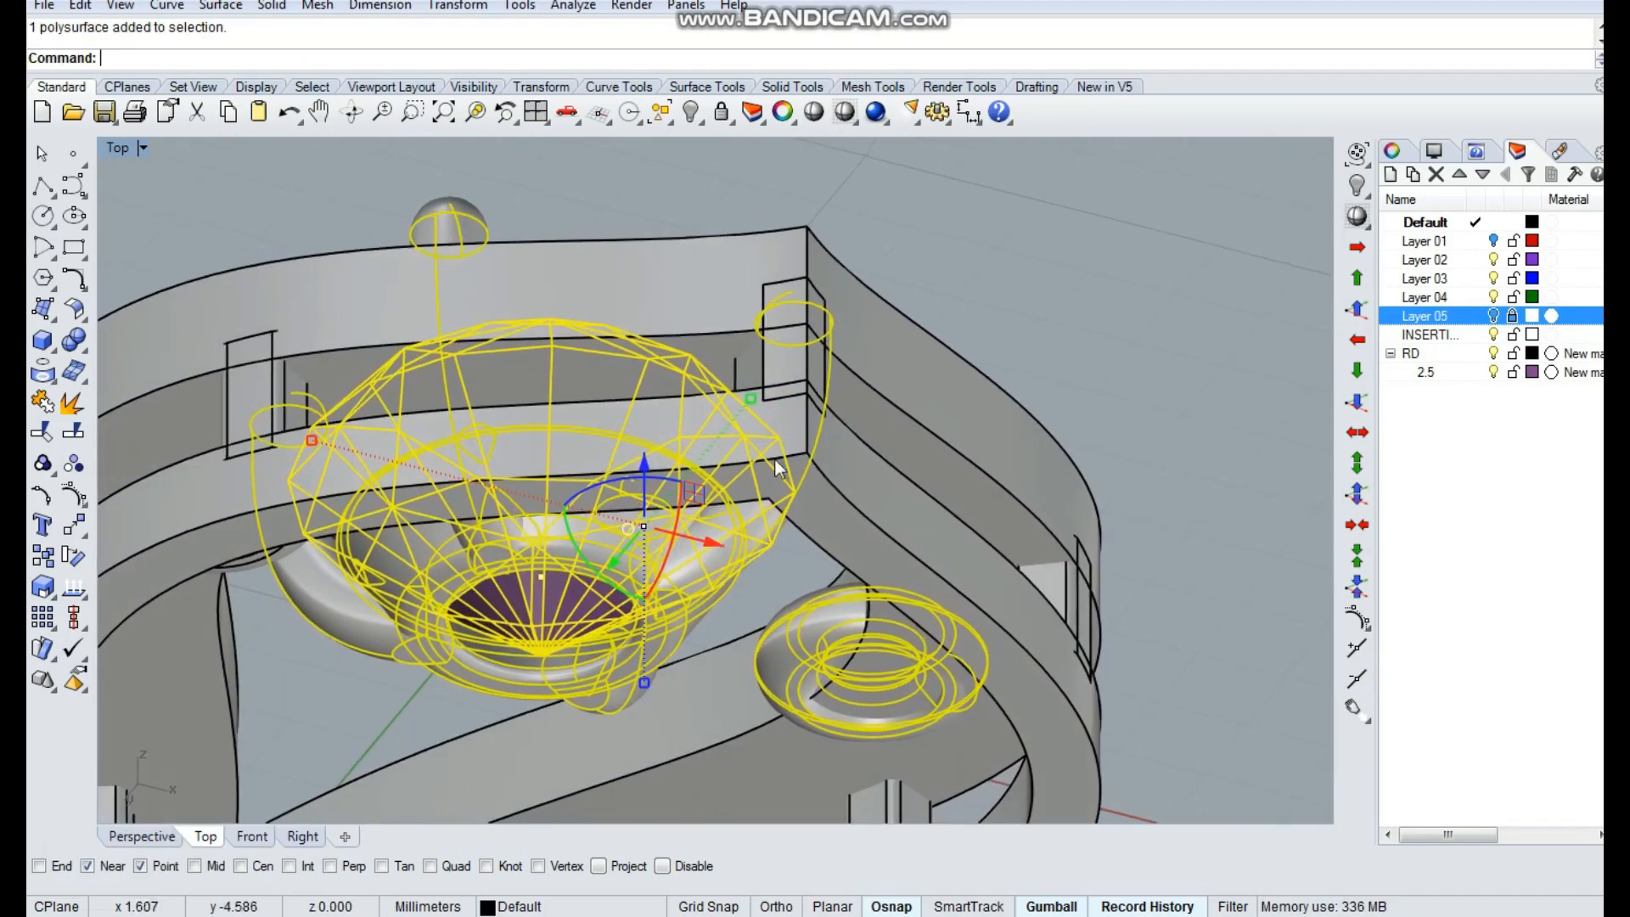
left_click_drag(647, 458, 626, 528)
right_click_drag(629, 535, 601, 437, "ctrl+shift")
key("Escape")
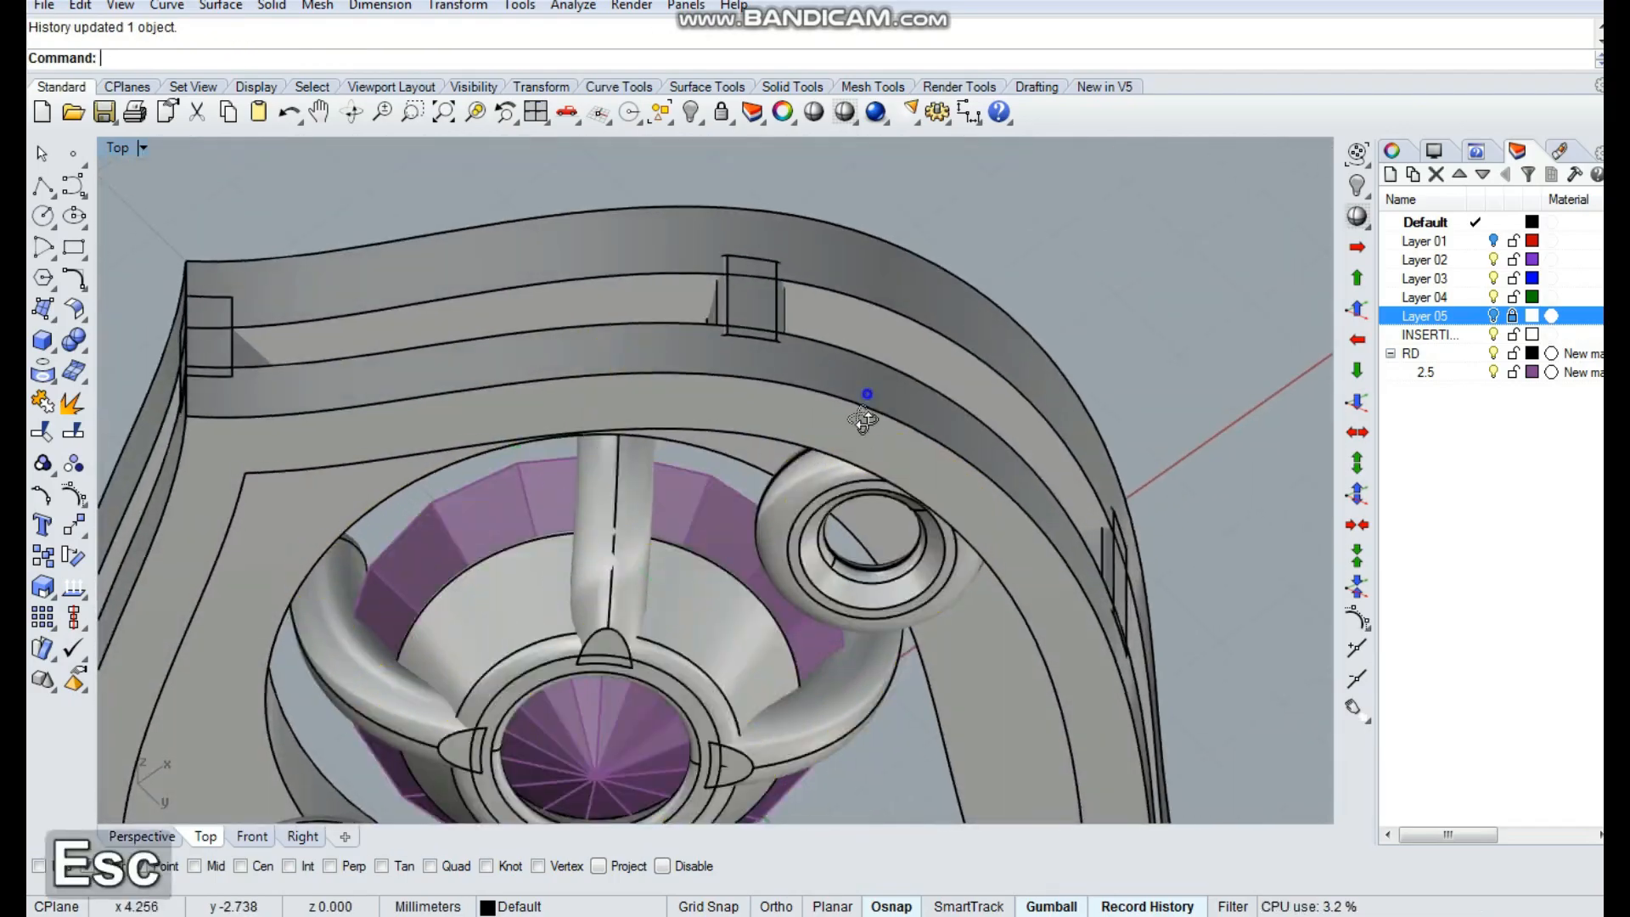
Select the pendant frame's polysurfaces and curves and hide them so only the gemstone setting and rings remain
right_click_drag(866, 416, 813, 529, "ctrl+shift")
key("Escape")
scroll(808, 428, "down", 2)
mouse_move(775, 327)
right_mouse_down("ctrl+shift")
mouse_move(819, 812)
mouse_move(667, 303)
right_mouse_up("ctrl+shift")
key("Escape")
left_click(1004, 442)
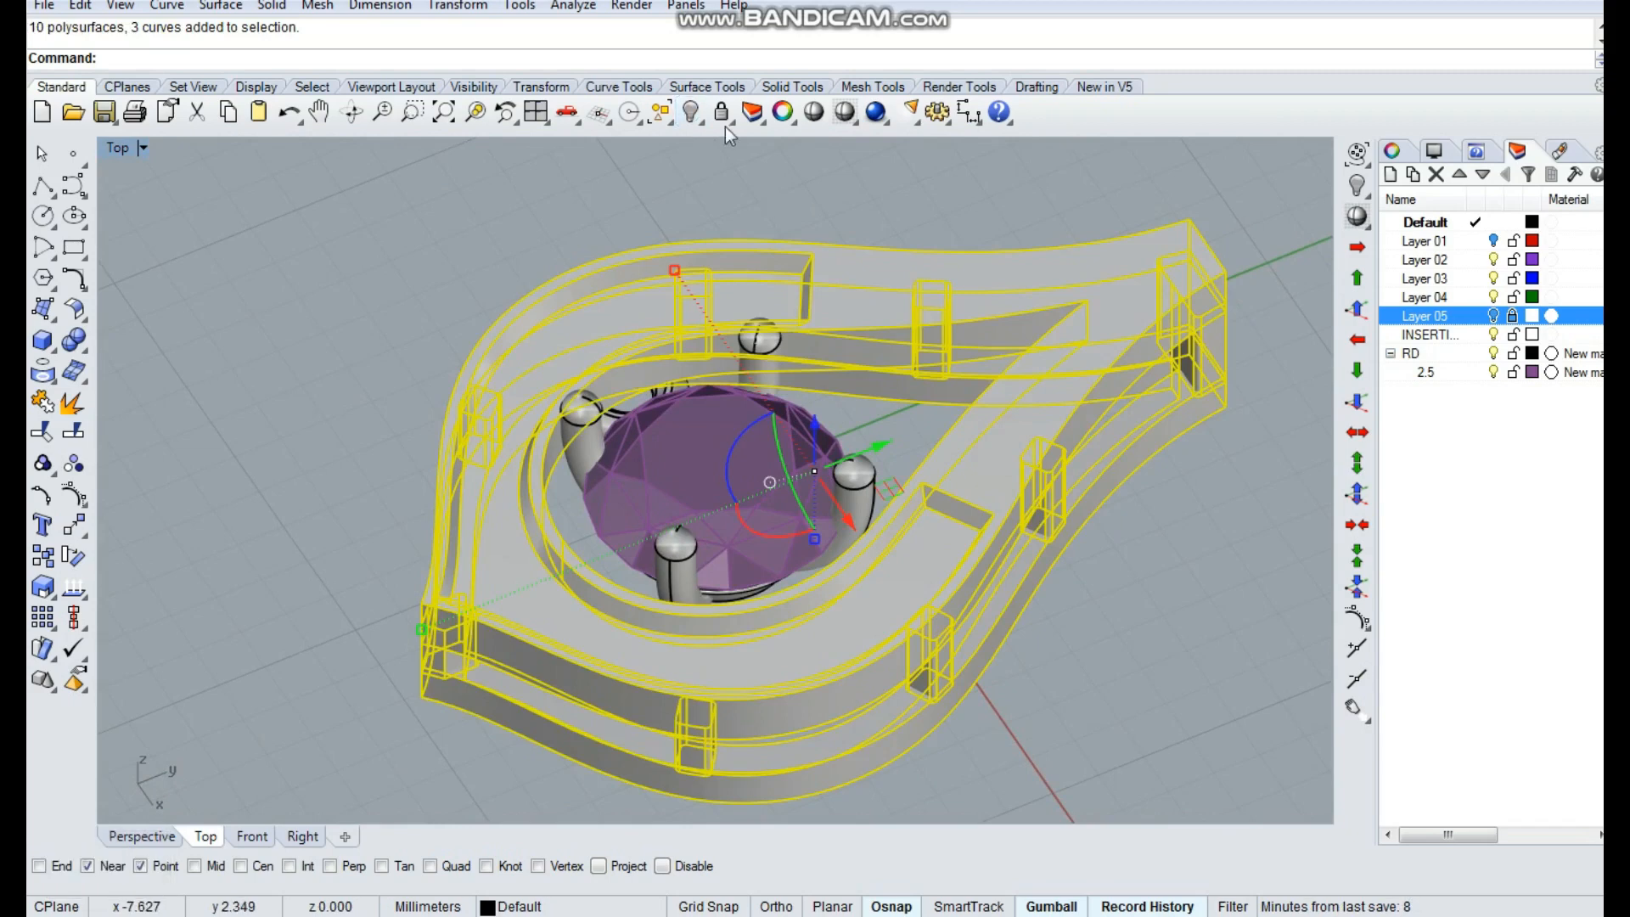
left_click(692, 111)
right_click_drag(1076, 557, 1099, 526, "ctrl+shift")
key("Escape")
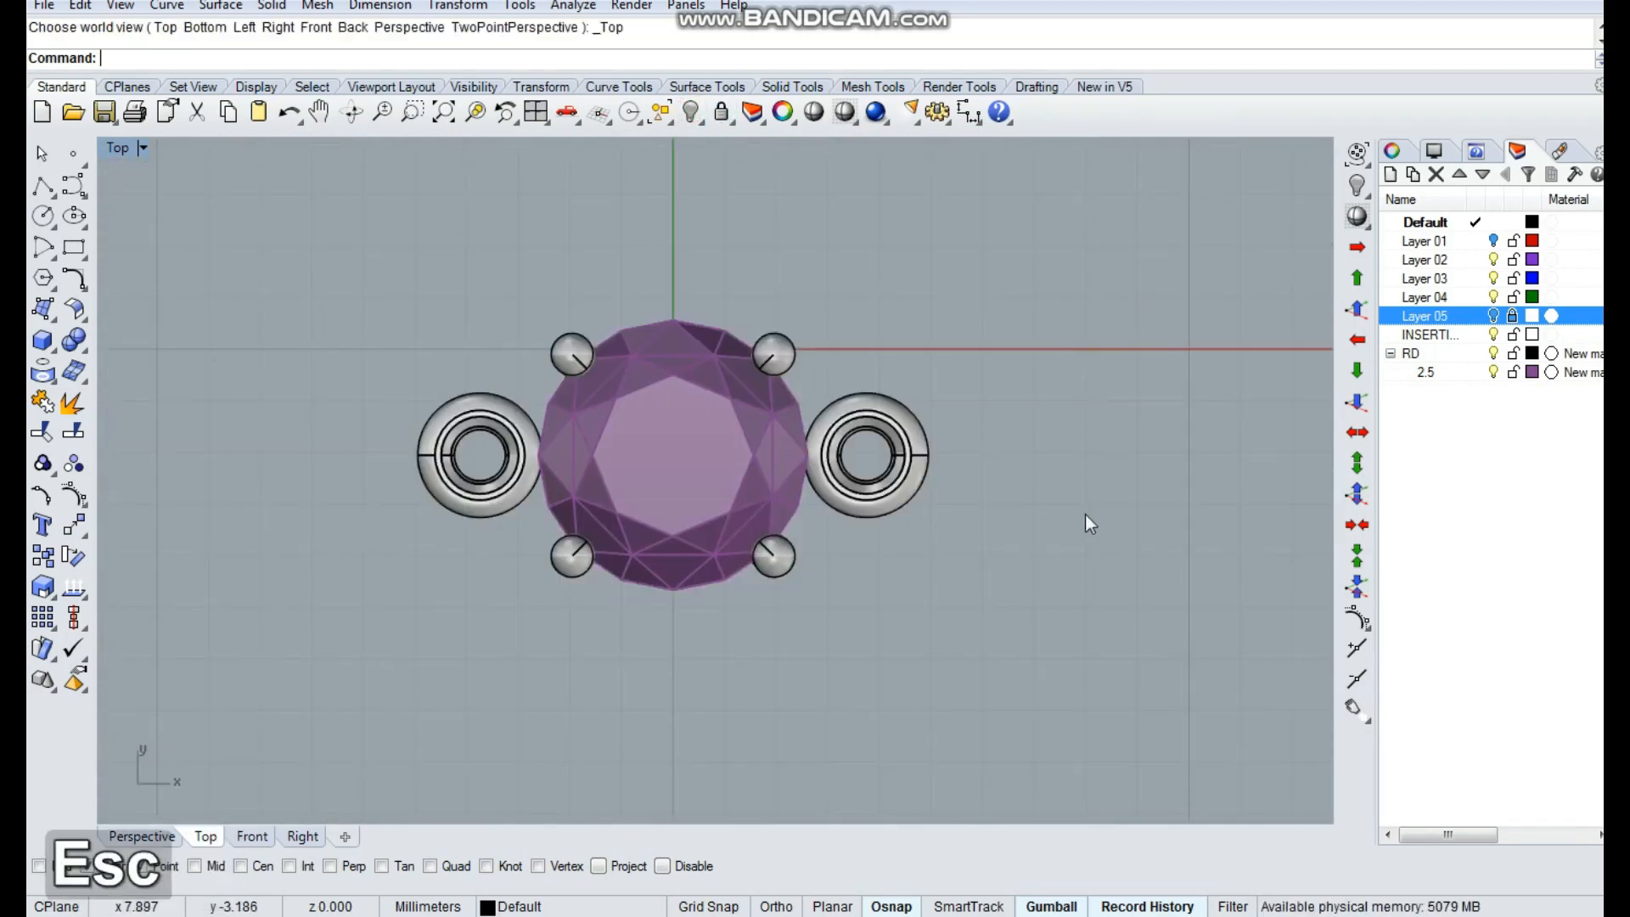
Create a solid box with 0.8 mm sides beside the ring
left_click(43, 337)
left_click(1045, 534)
type(".8")
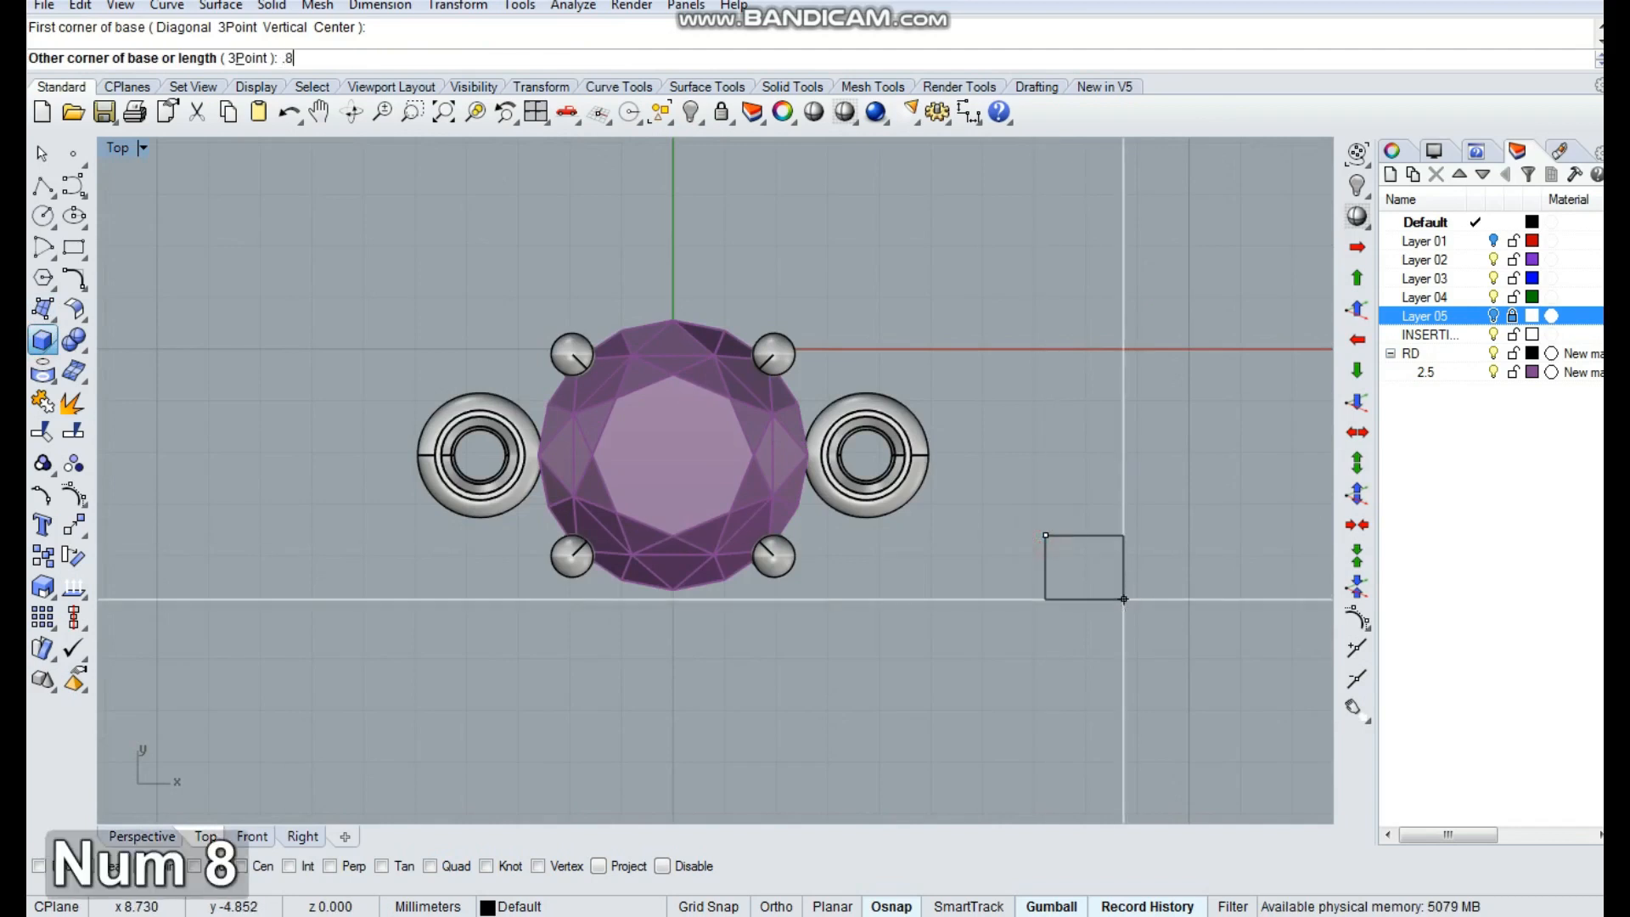
key("Return")
type(".8")
key("Return")
key("Return")
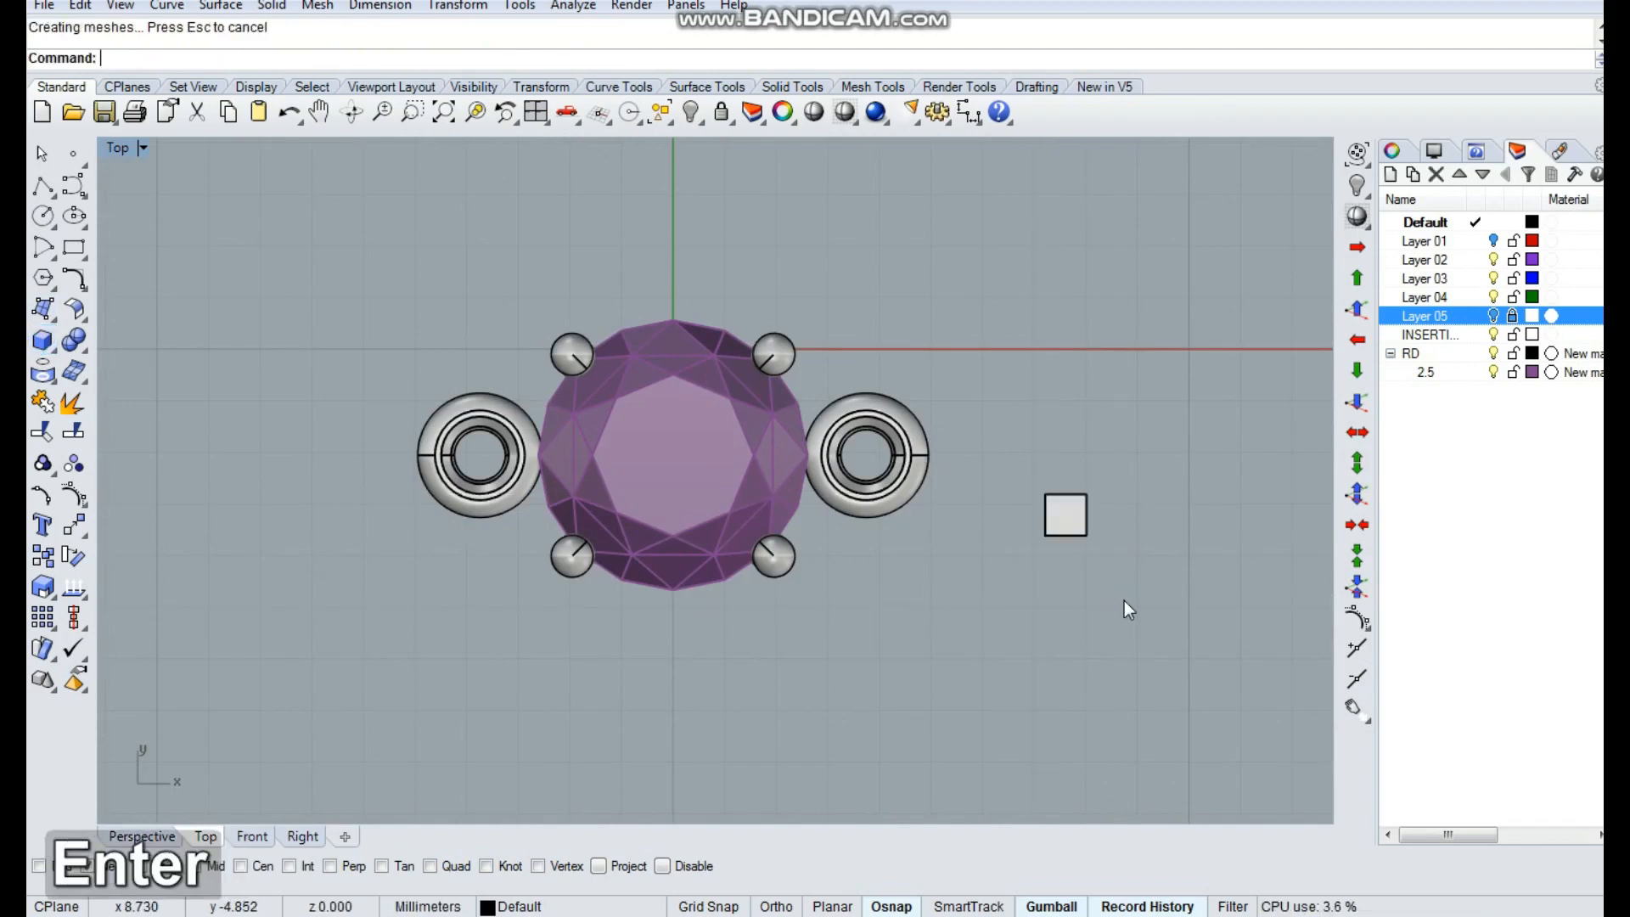
Align the box with the ring's centreline and slide it along the X axis between the ring and the setting
scroll(1076, 541, "up", 4)
left_click(1073, 553)
type("m")
key("space")
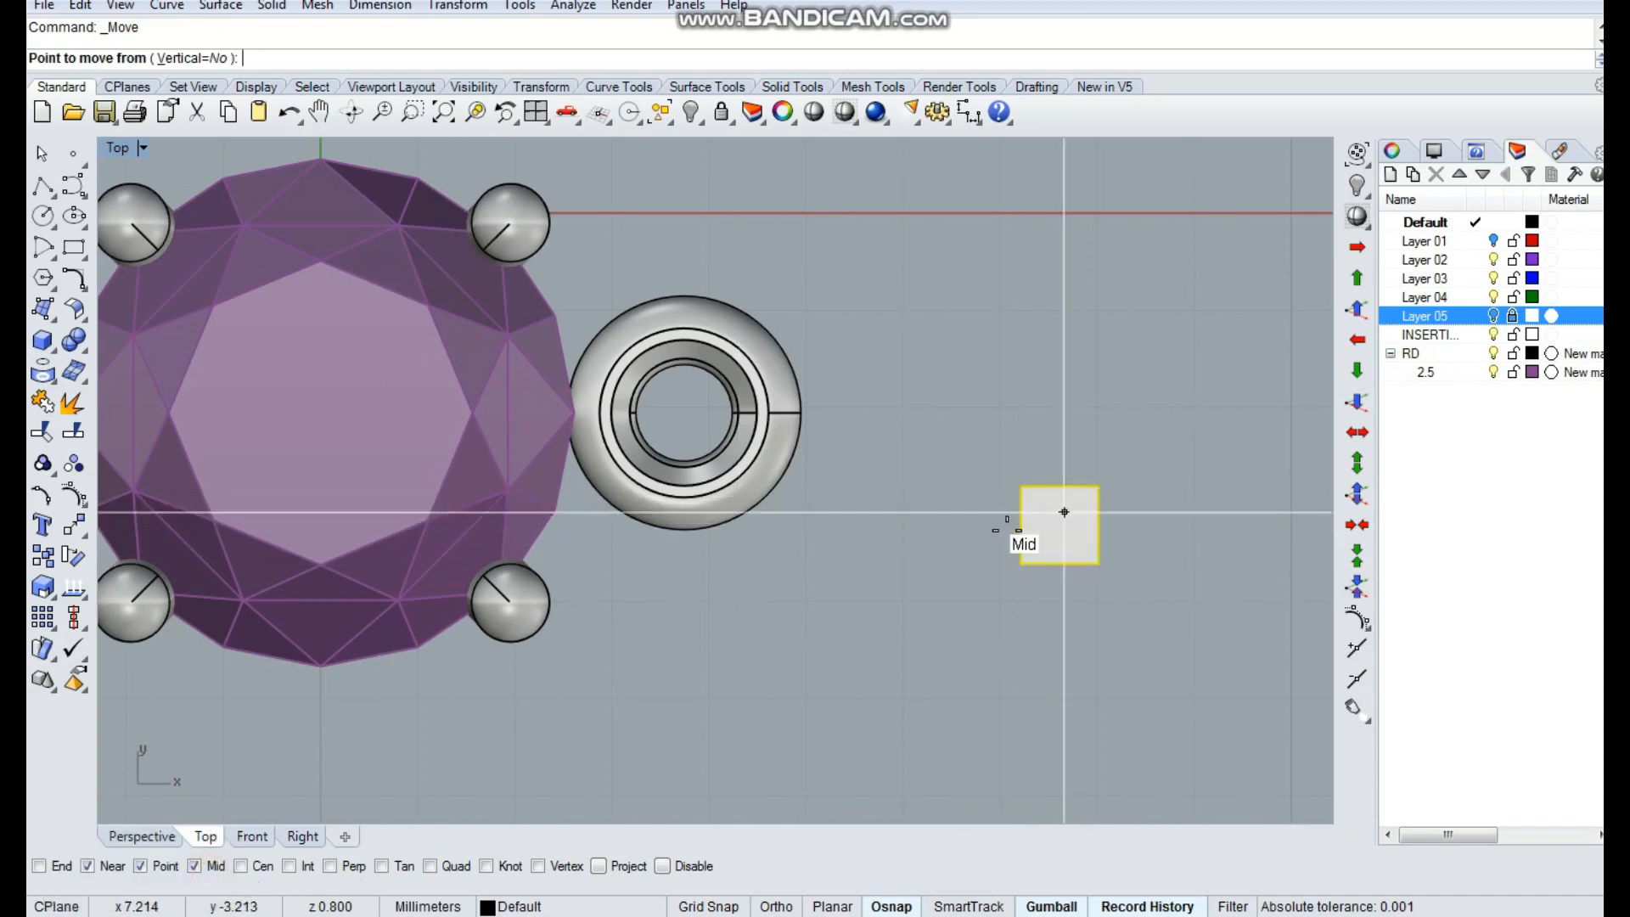
left_click(1020, 524)
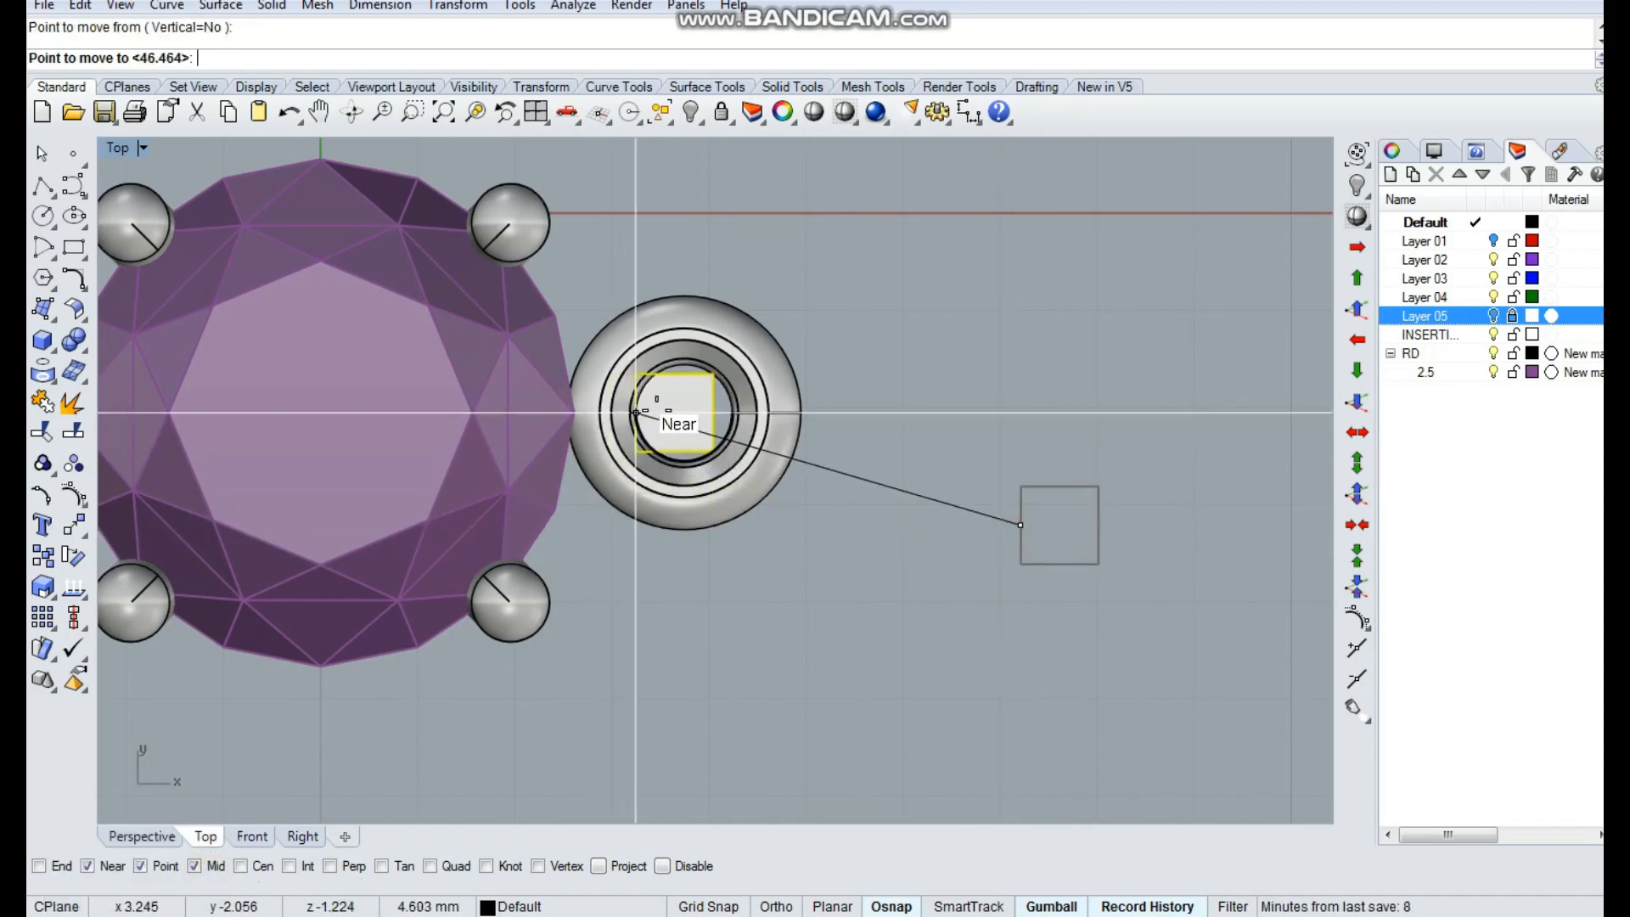
left_click_drag(921, 415, 606, 433)
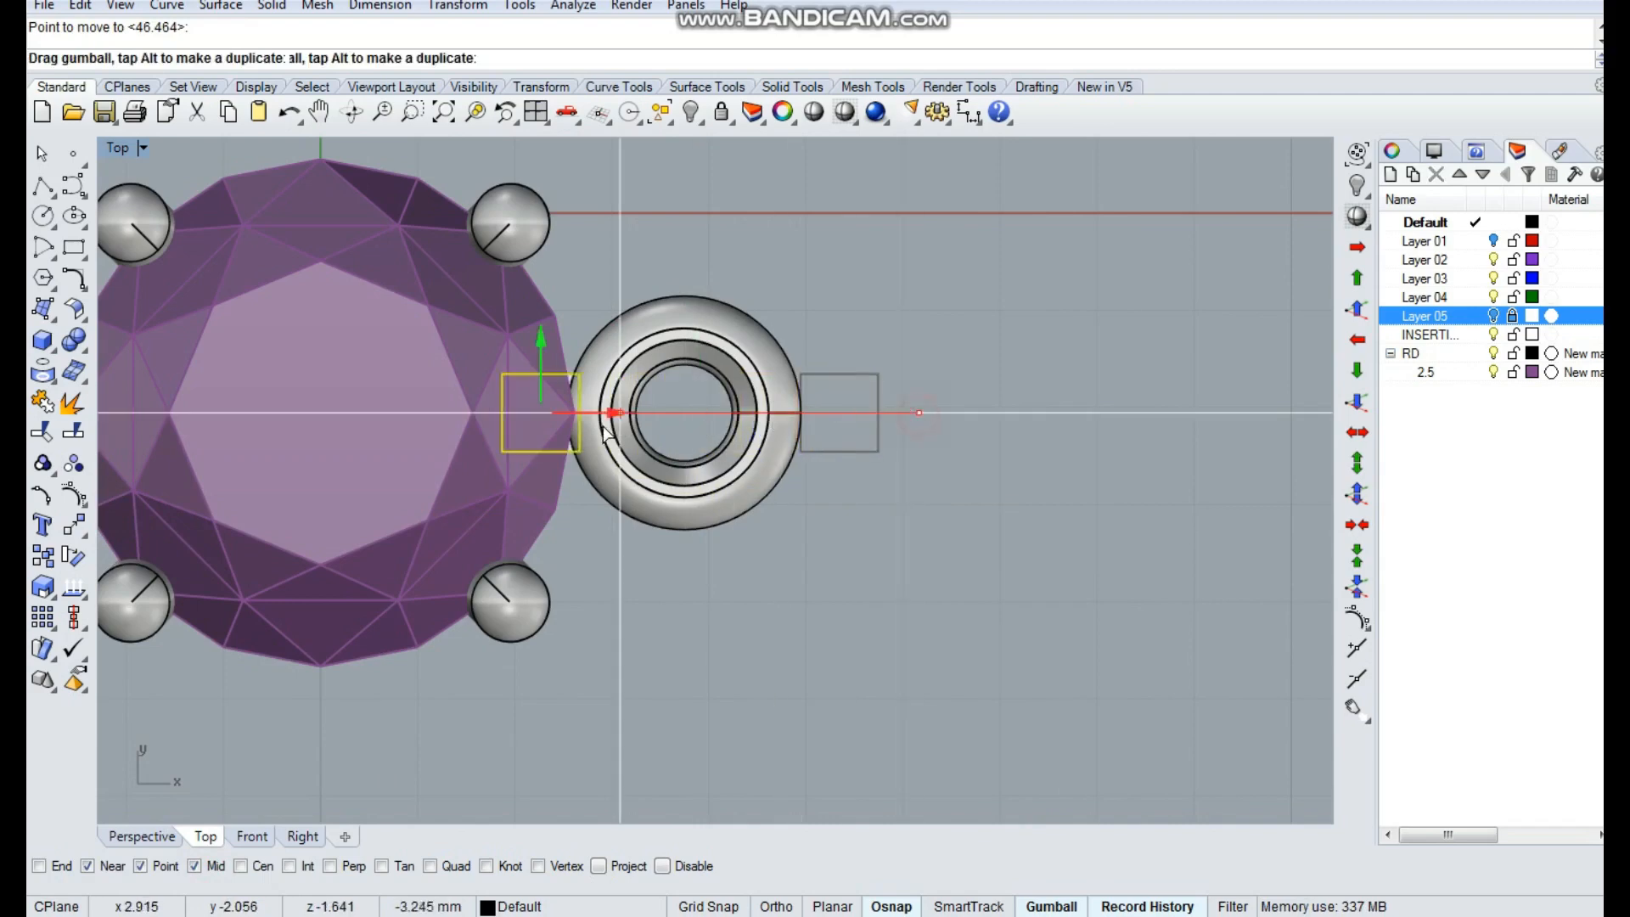
Raise the box along the Z axis to the ring's height and stretch it to bridge the ring and the setting
right_click_drag(752, 476, 778, 268, "ctrl+shift")
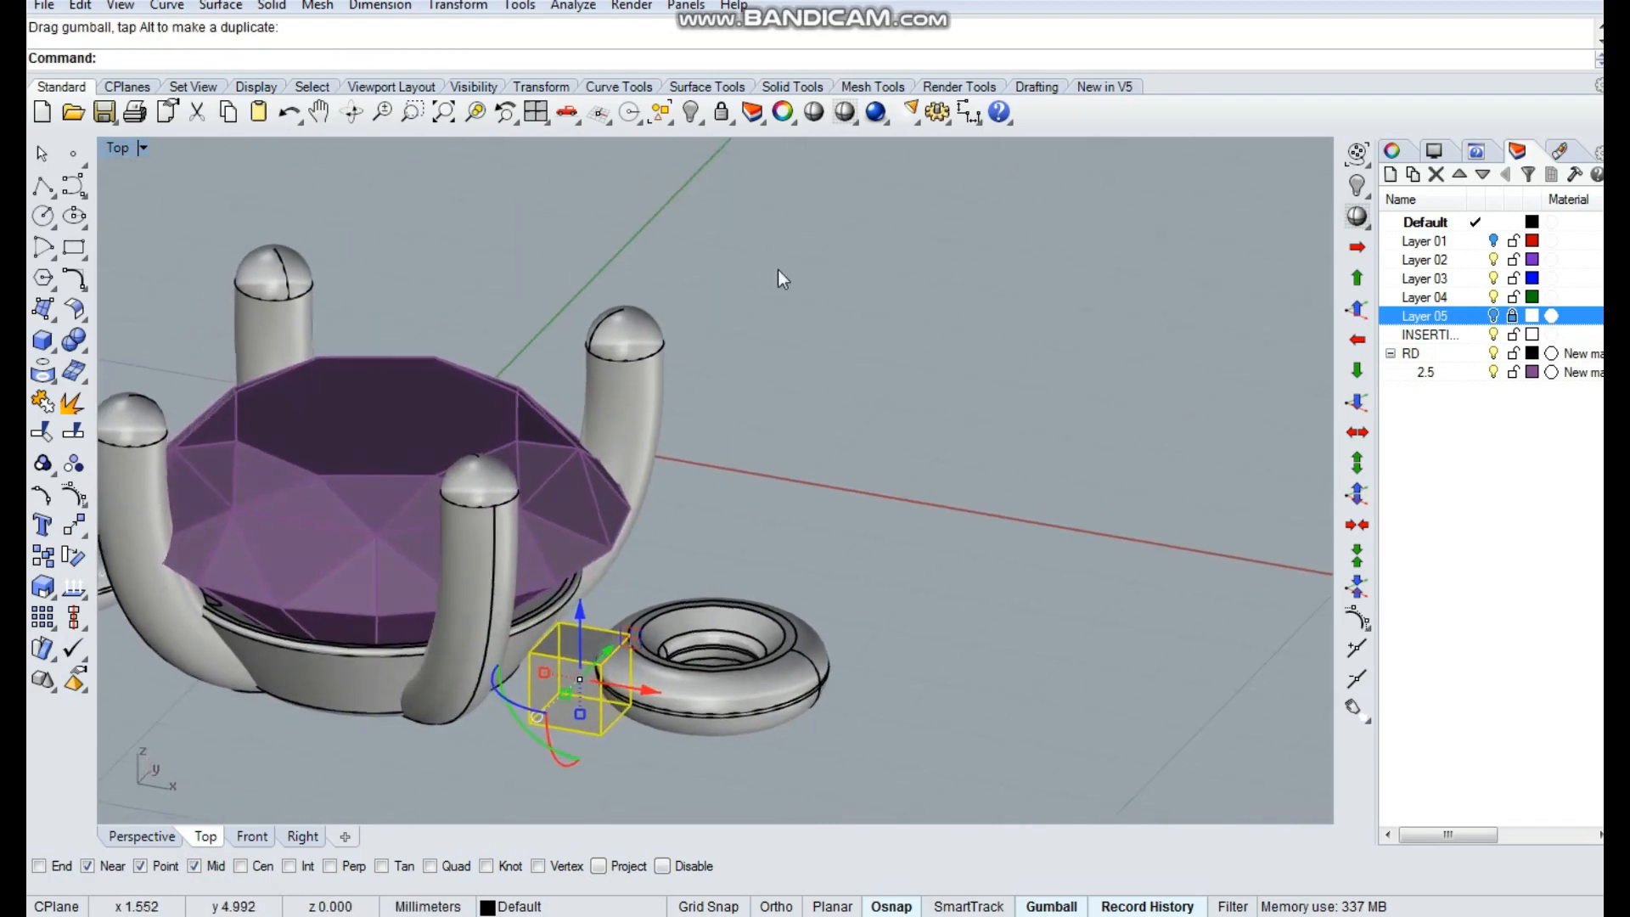
right_click_drag(732, 594, 762, 552, "ctrl+shift")
key("space")
scroll(769, 640, "up", 5)
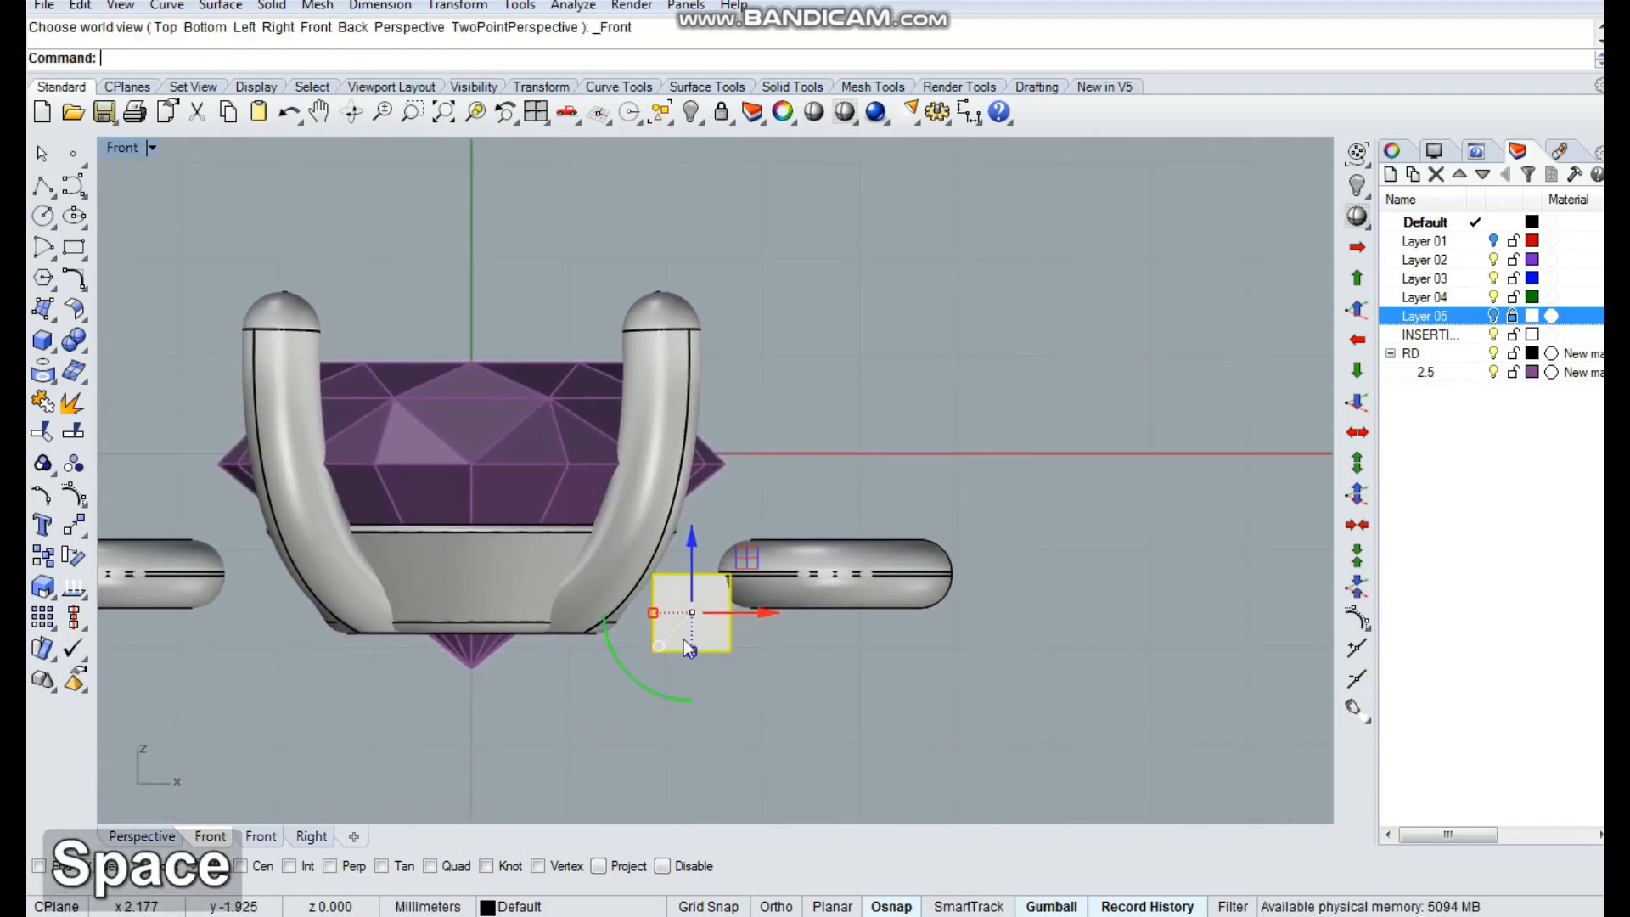
left_click_drag(693, 554, 736, 493)
left_click_drag(562, 535, 550, 538)
left_click(819, 689)
right_click_drag(854, 590, 765, 615, "ctrl+shift")
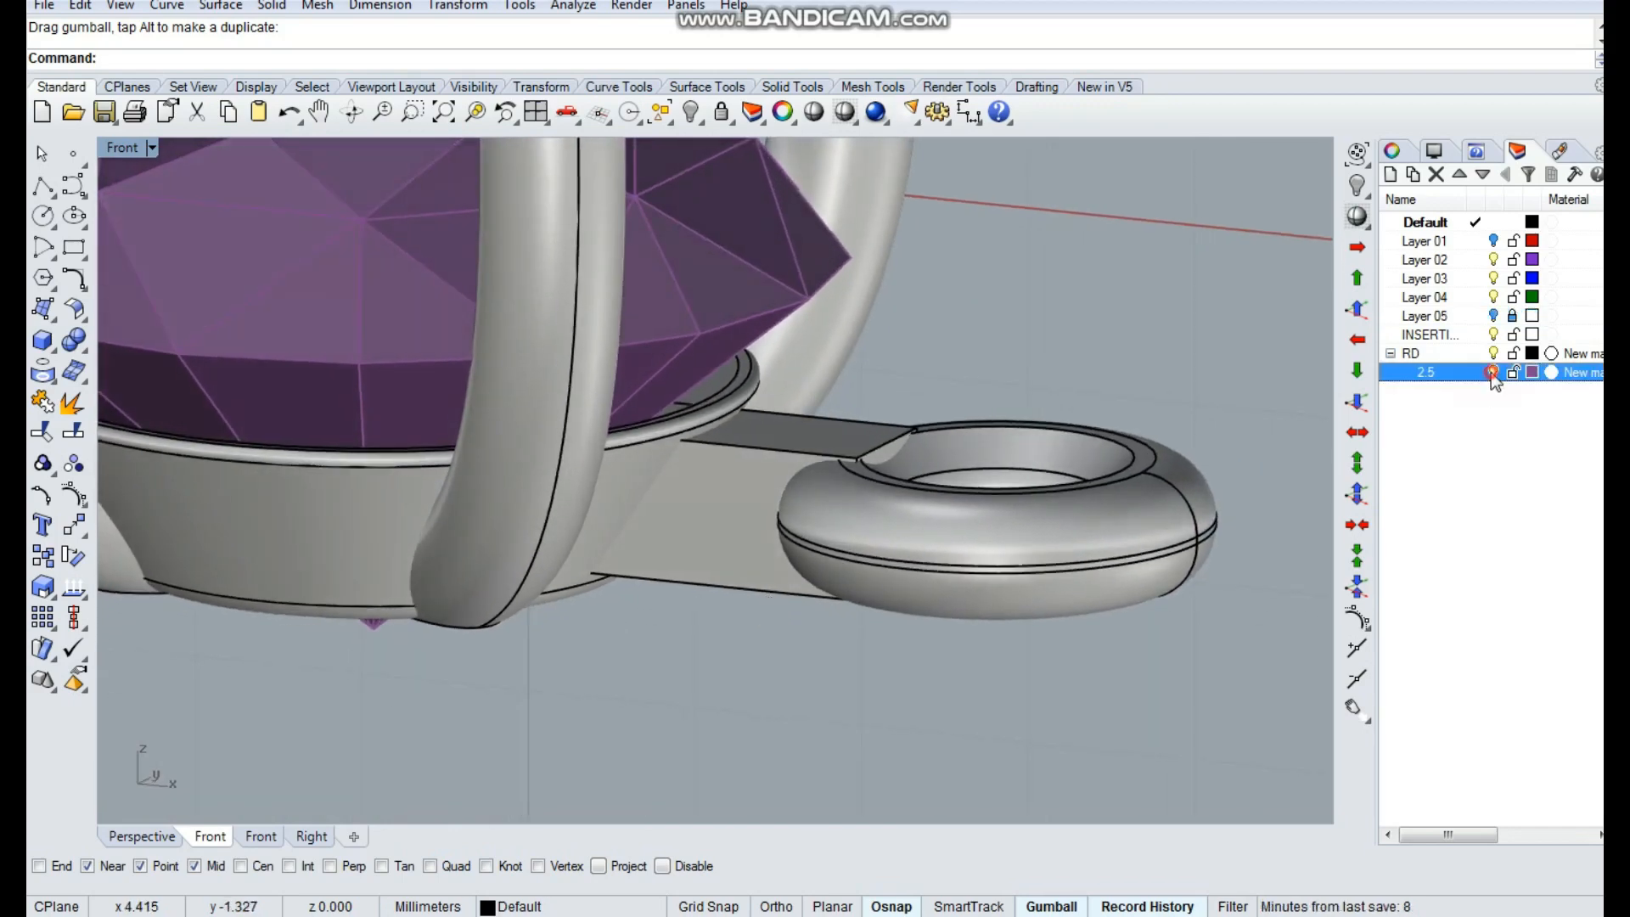
Hide the gemstone's 2.5 layer and shorten the height of the connecting bar's end face inside the ring
left_click(1491, 373)
mouse_move(867, 380)
right_mouse_down("ctrl+shift")
mouse_move(867, 431)
mouse_move(828, 477)
mouse_move(901, 298)
mouse_move(955, 297)
mouse_move(905, 426)
mouse_move(874, 401)
right_mouse_up("ctrl+shift")
scroll(798, 450, "up", 4)
left_click(731, 508)
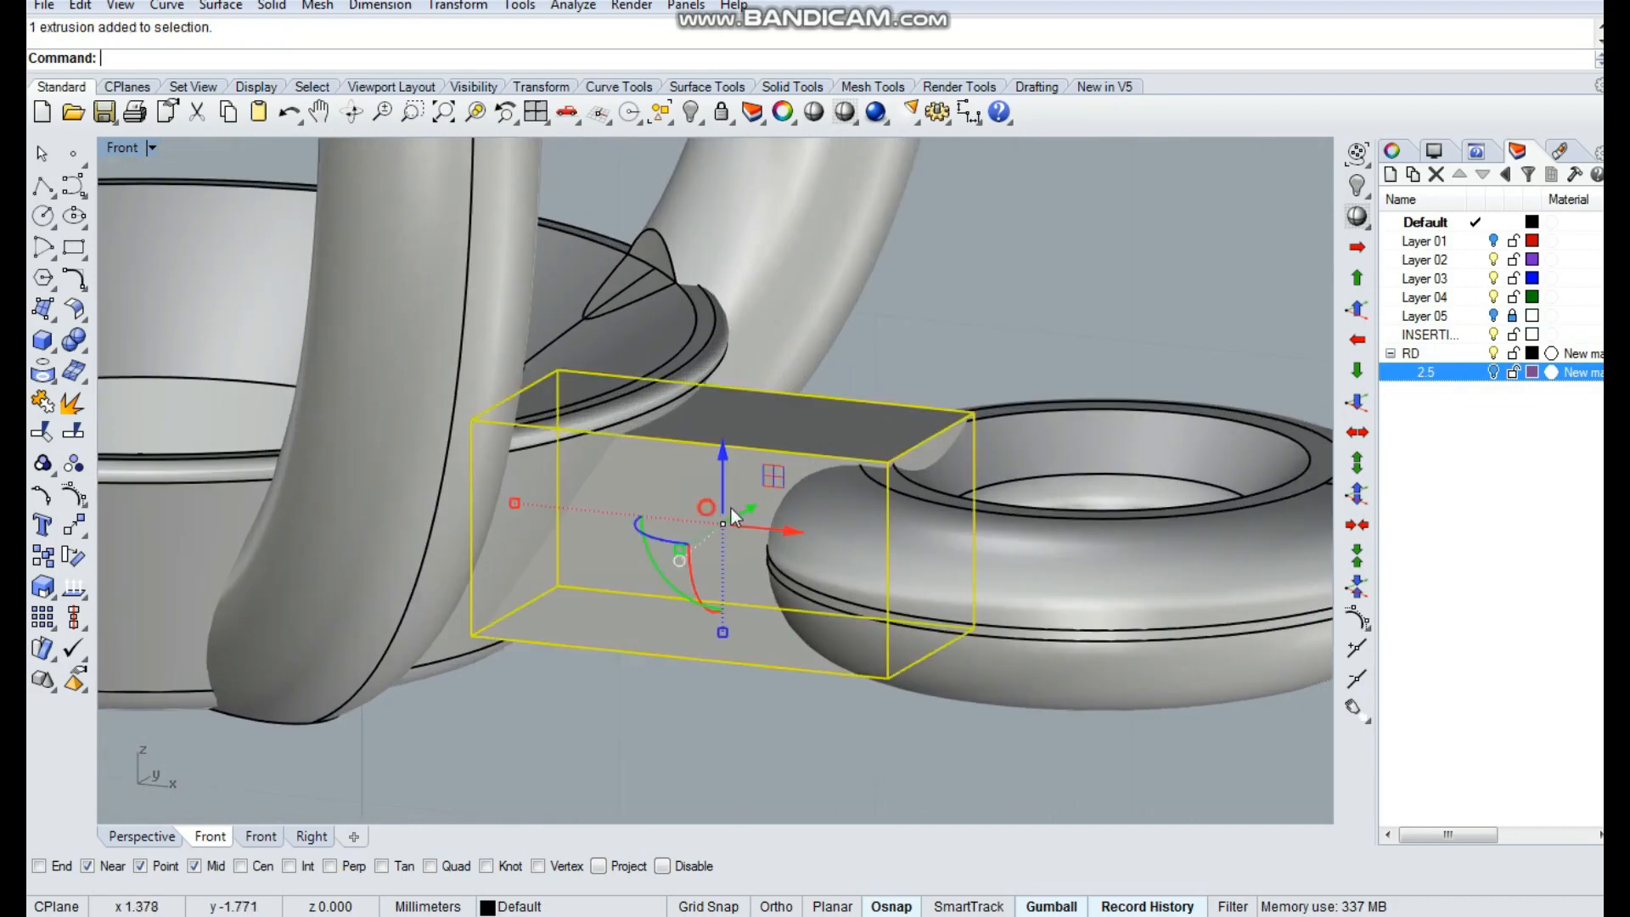
key("Escape")
right_click_drag(967, 316, 944, 472, "ctrl+shift")
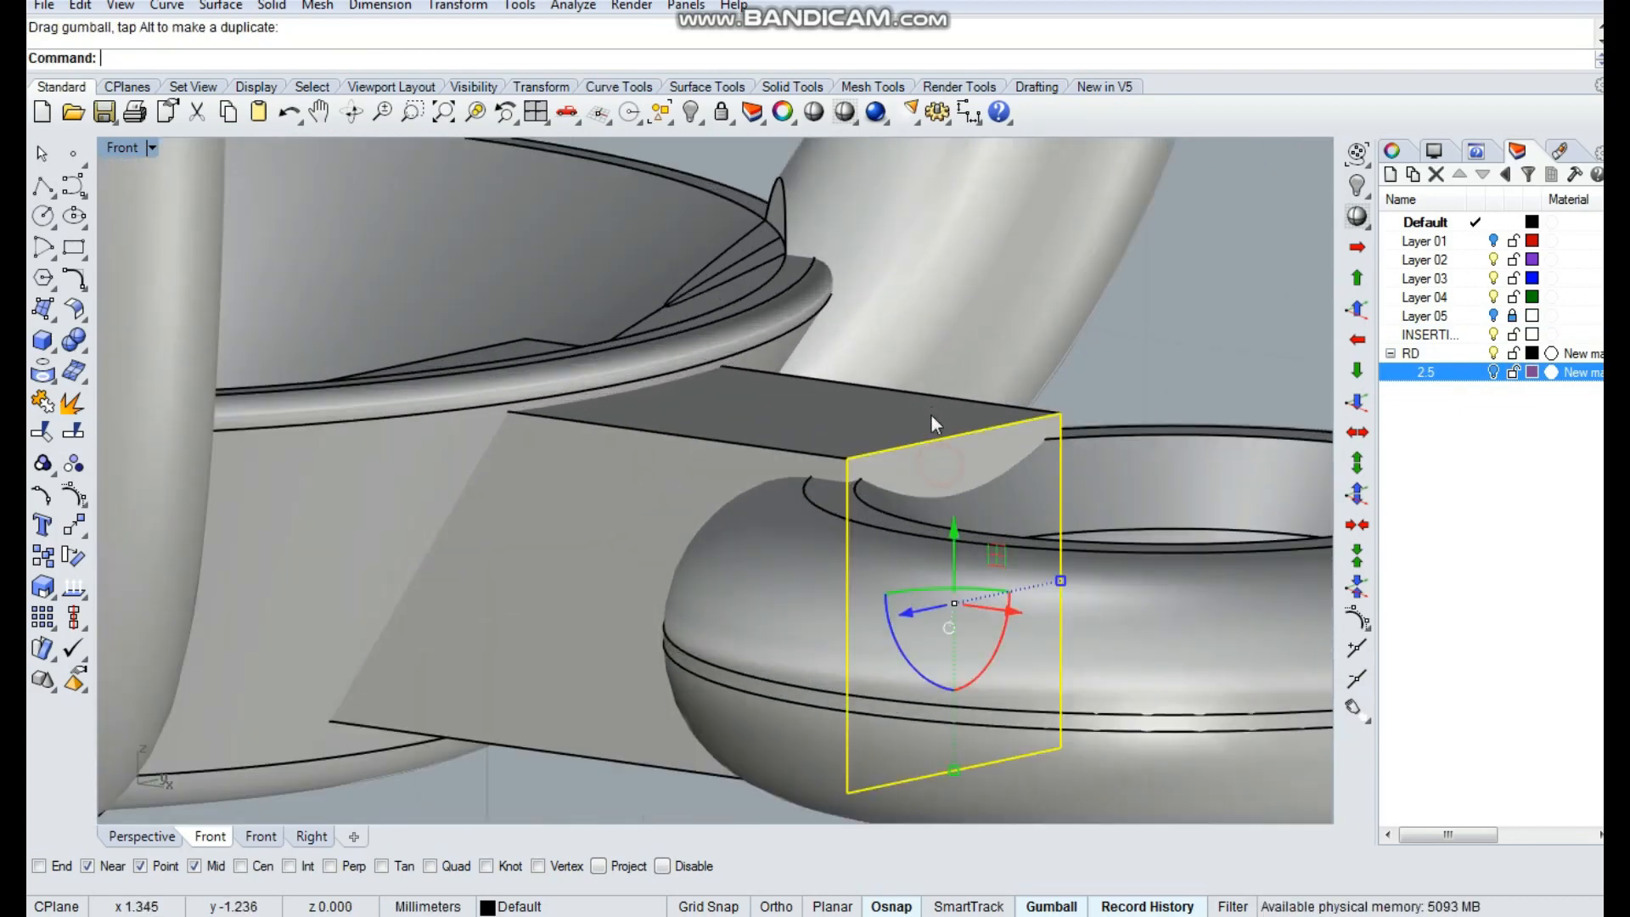
left_click_drag(963, 759, 966, 747)
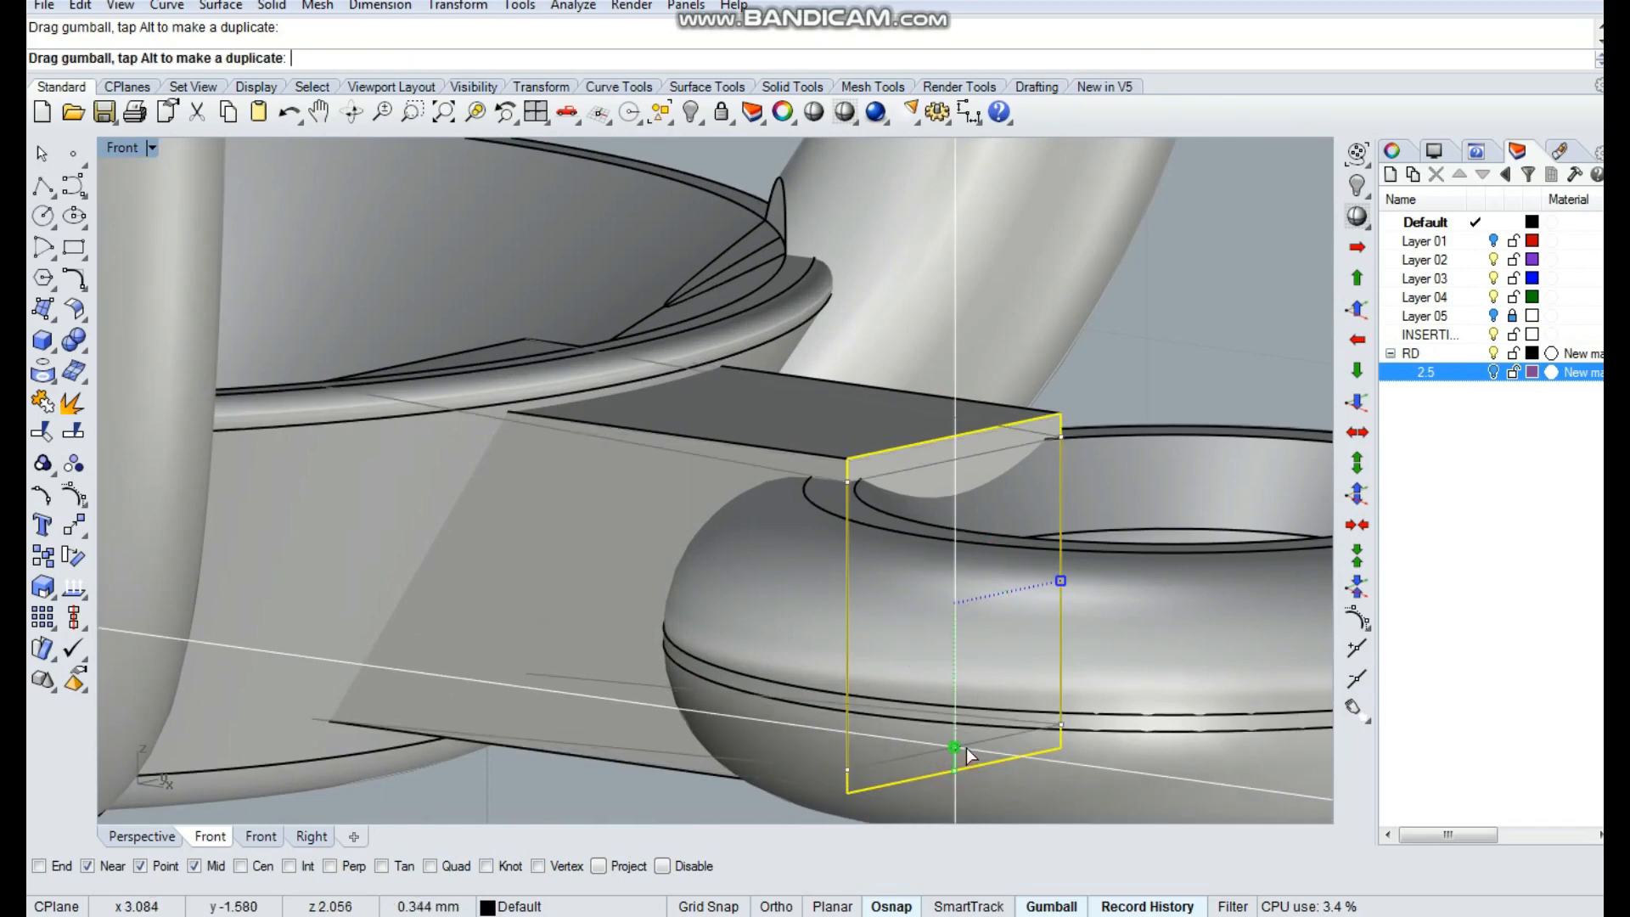
right_click_drag(1173, 319, 684, 461, "ctrl+shift")
Adjust the height of the bar's setting-side end face to taper the bar, and shift that face further into the setting
left_click(612, 439)
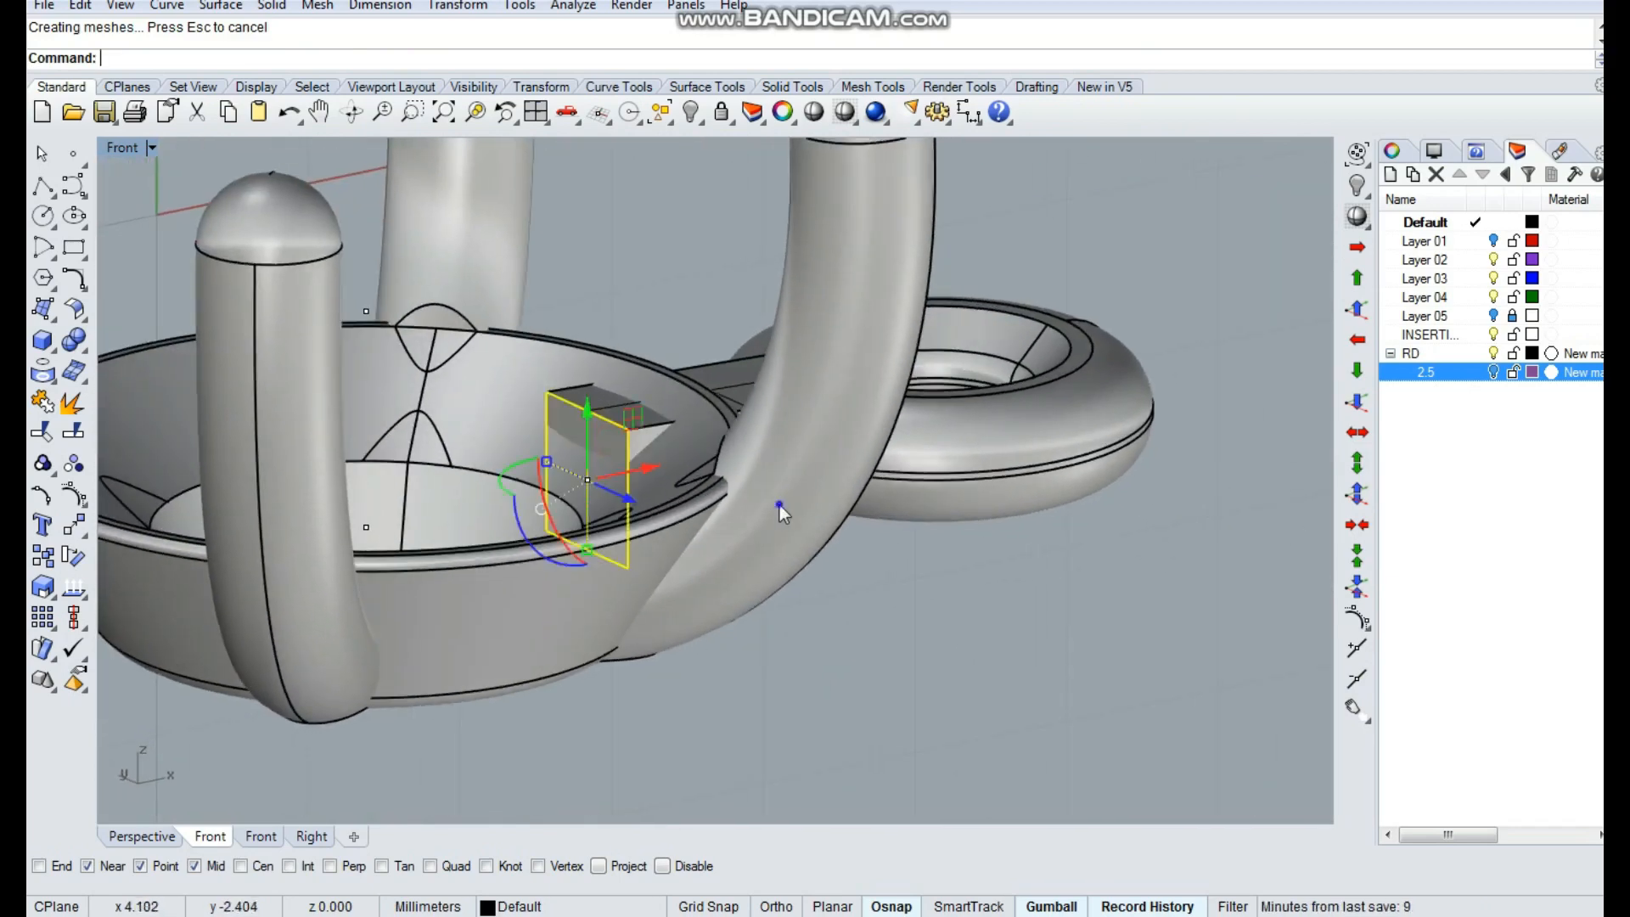
right_click_drag(779, 504, 586, 431, "ctrl+shift")
left_click_drag(684, 579, 670, 604)
right_click_drag(781, 569, 754, 549, "ctrl+shift")
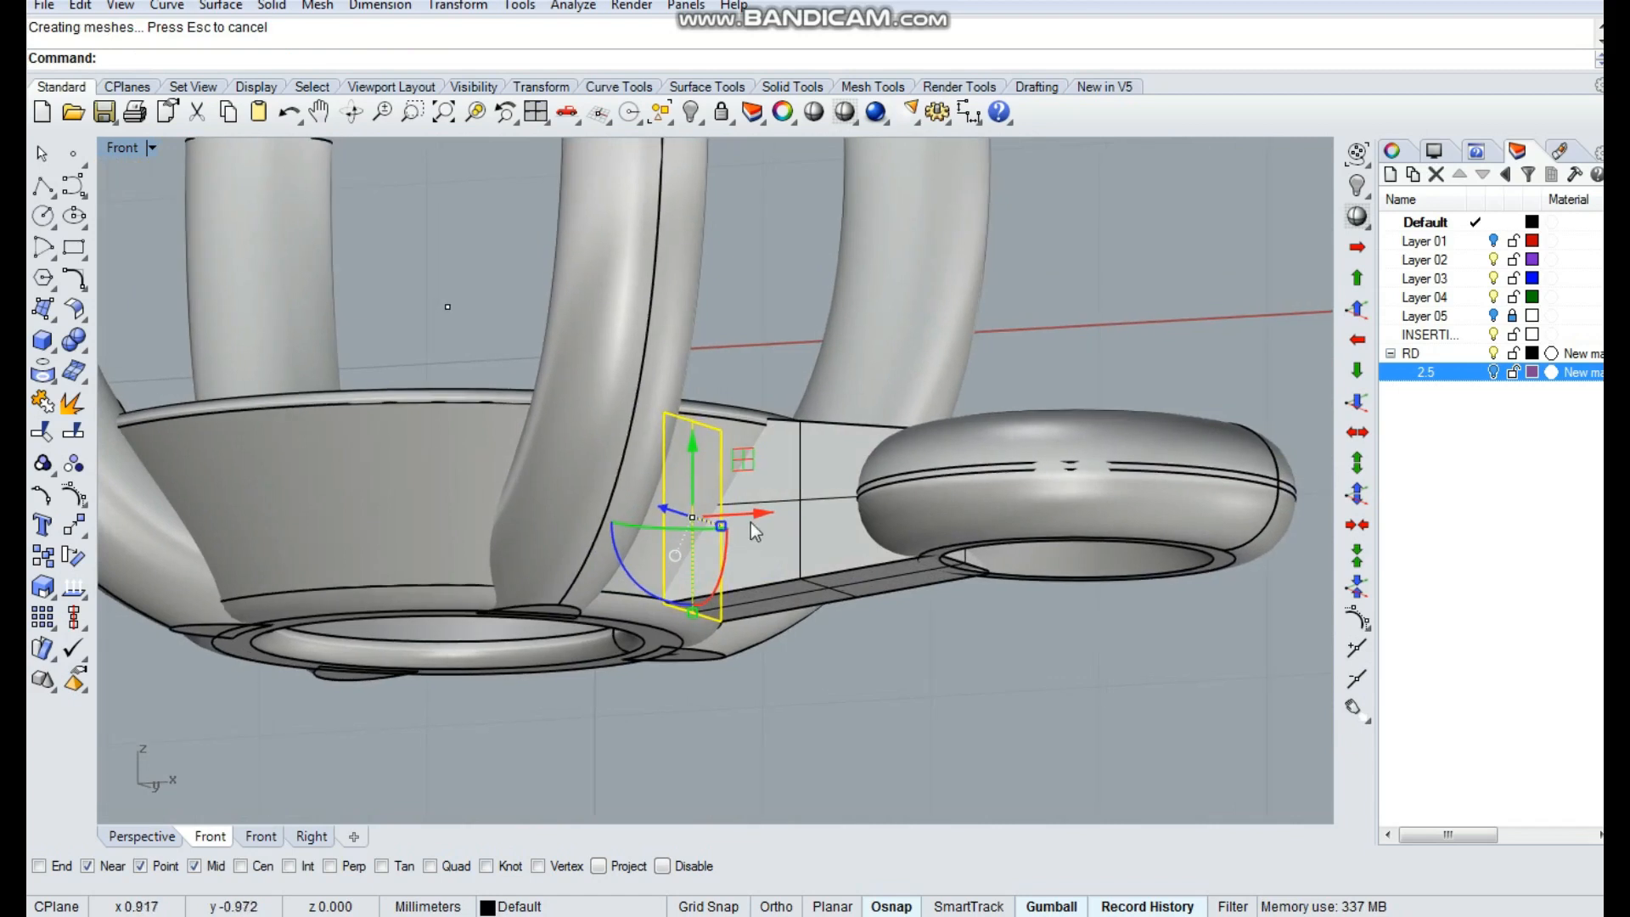
left_click_drag(750, 517, 730, 521)
right_click_drag(716, 567, 654, 618, "ctrl+shift")
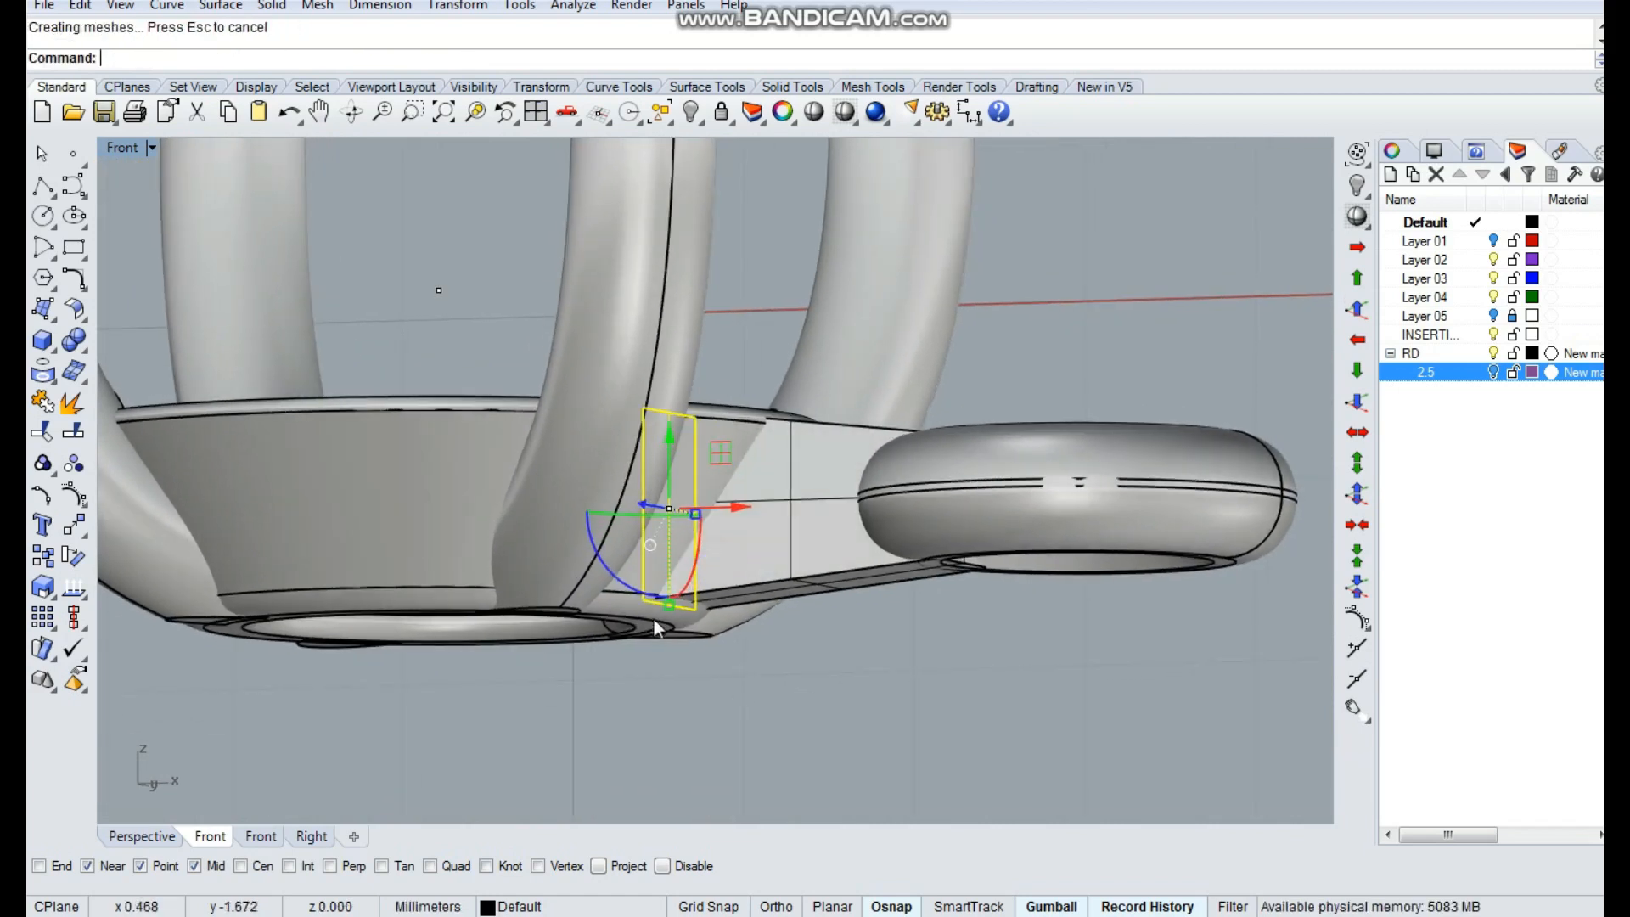
left_click_drag(653, 618, 669, 619)
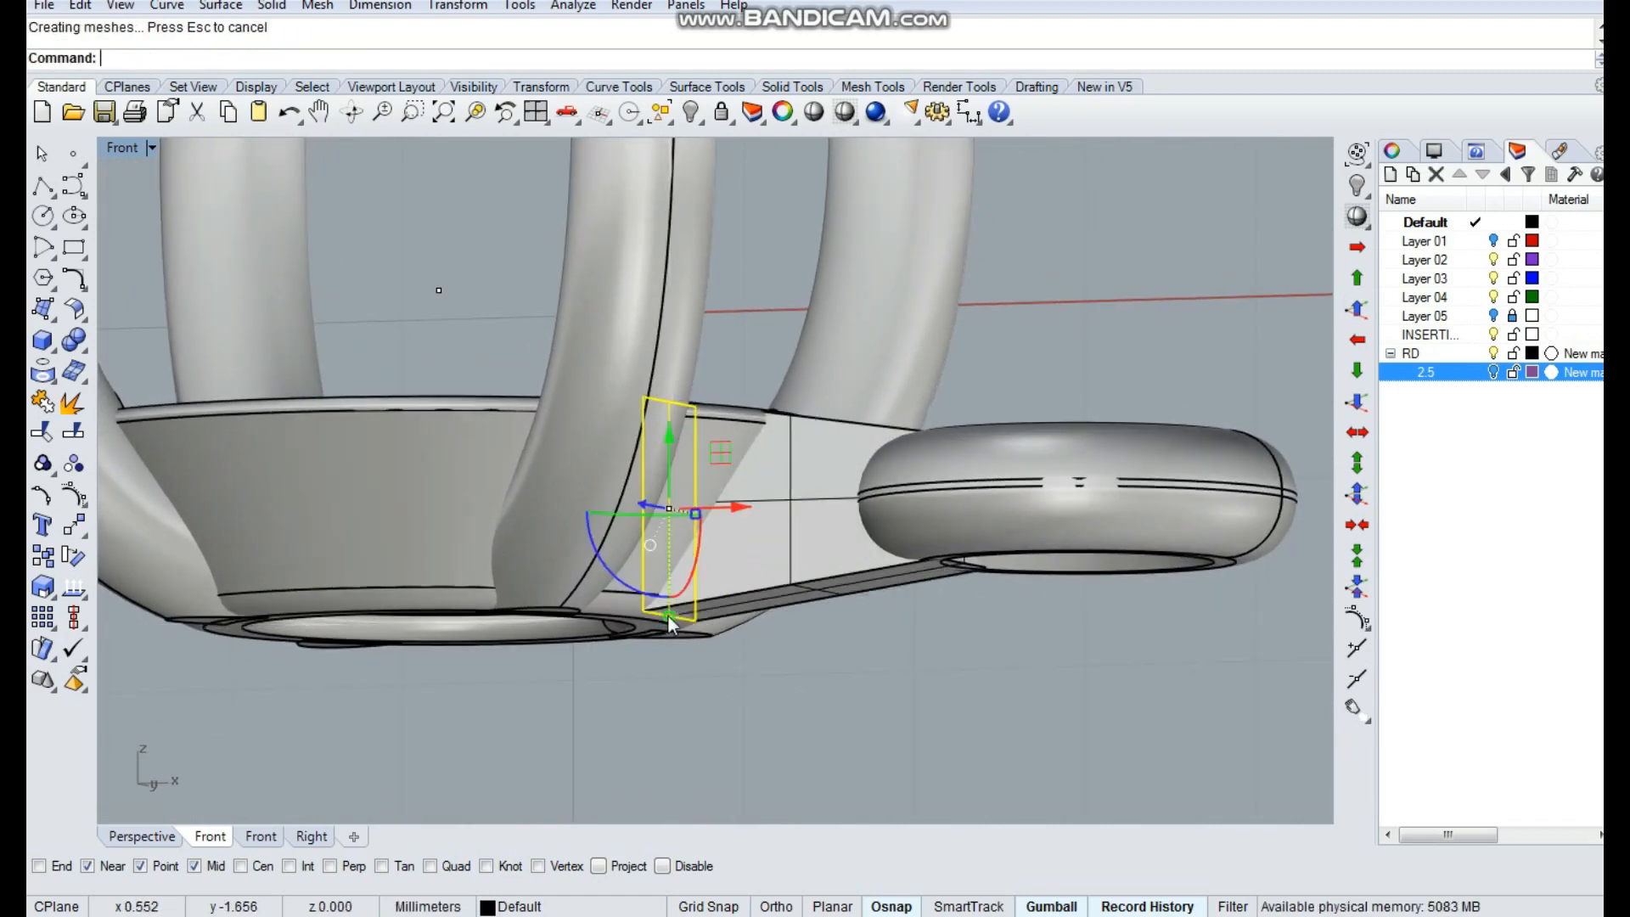
left_click(823, 689)
Try to fillet a long upper edge of the connecting bar and change the fillet radius to 0.35 mm
right_click_drag(864, 596, 903, 689, "ctrl+shift")
left_click(82, 349)
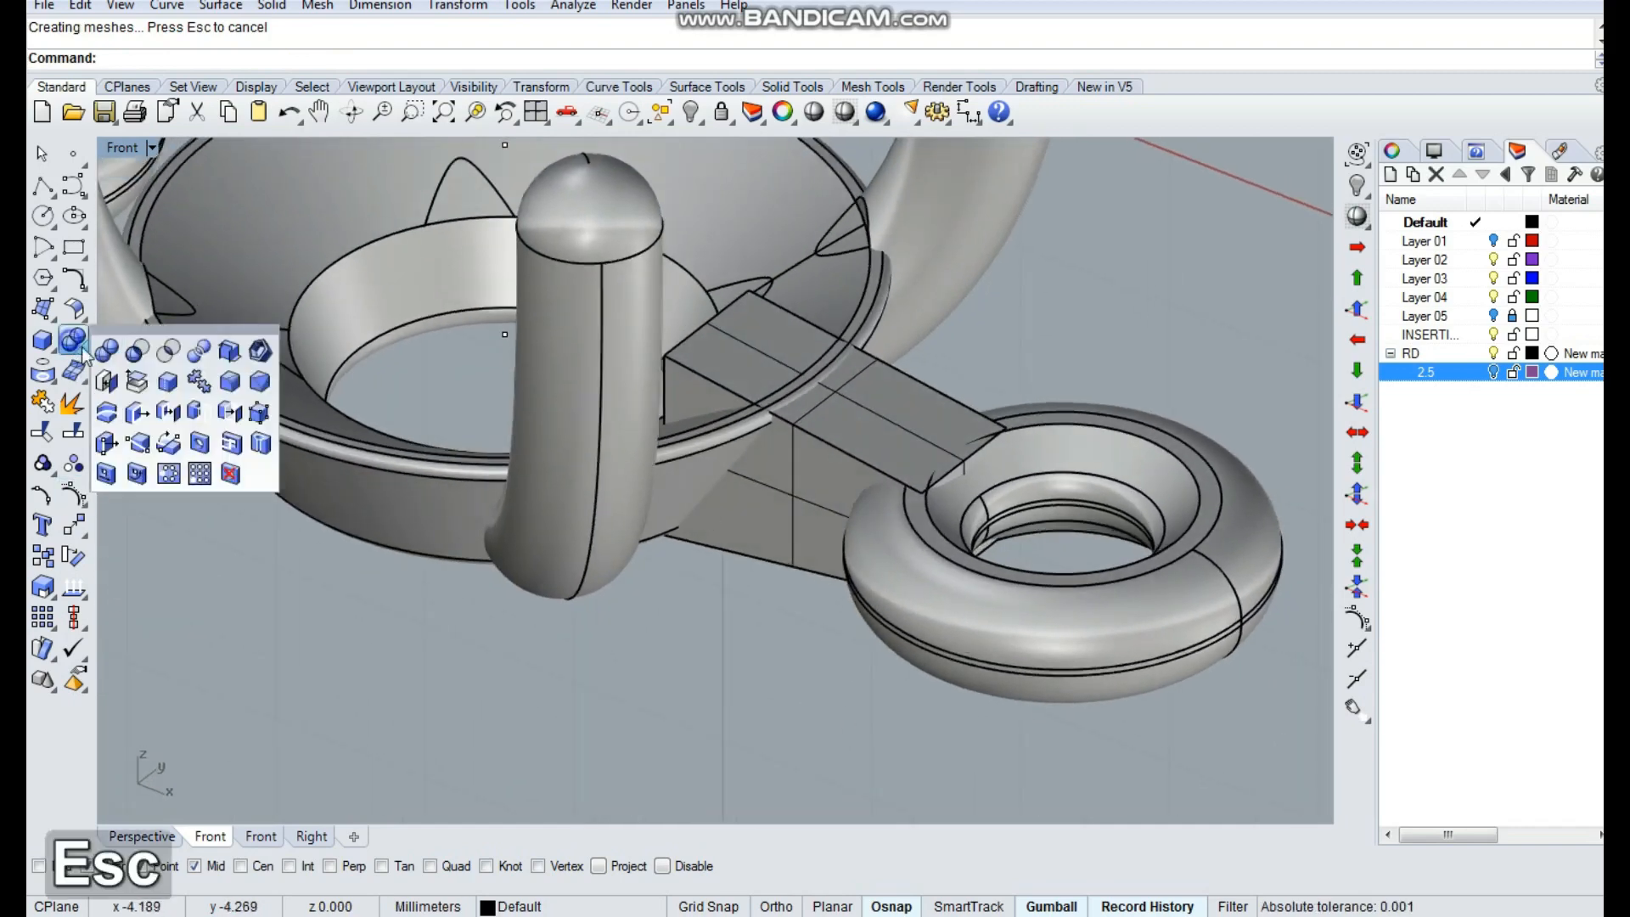
left_click(231, 383)
right_click_drag(768, 399, 768, 437, "ctrl+shift")
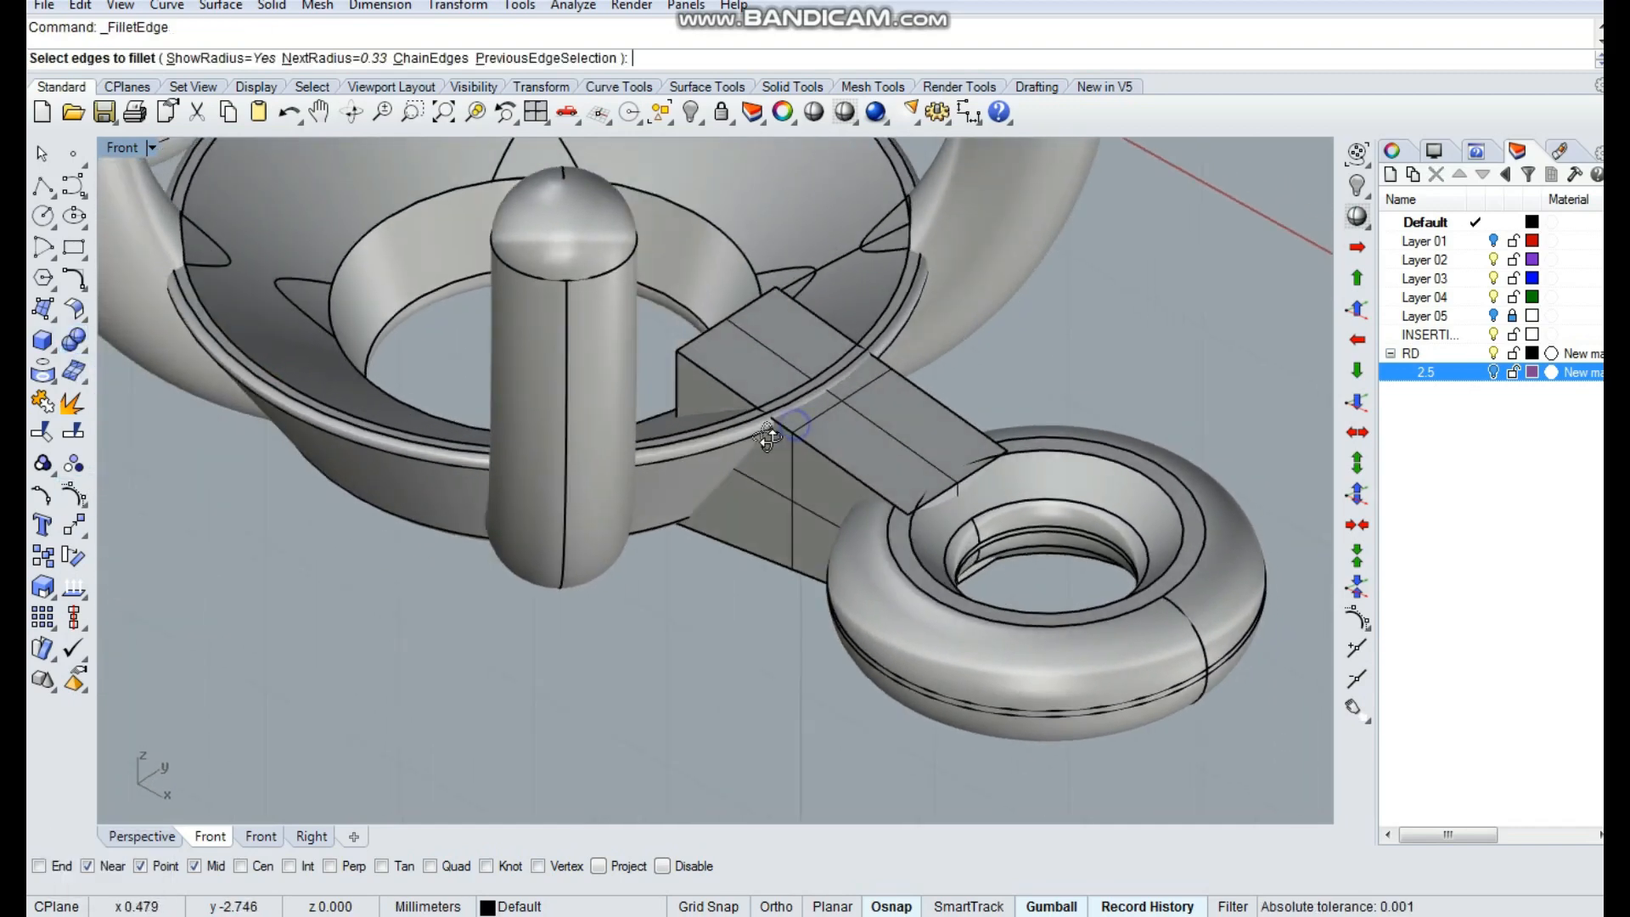
left_click(946, 413)
key("space")
key("space")
right_click_drag(946, 411, 889, 476, "ctrl+shift")
key("ctrl+z")
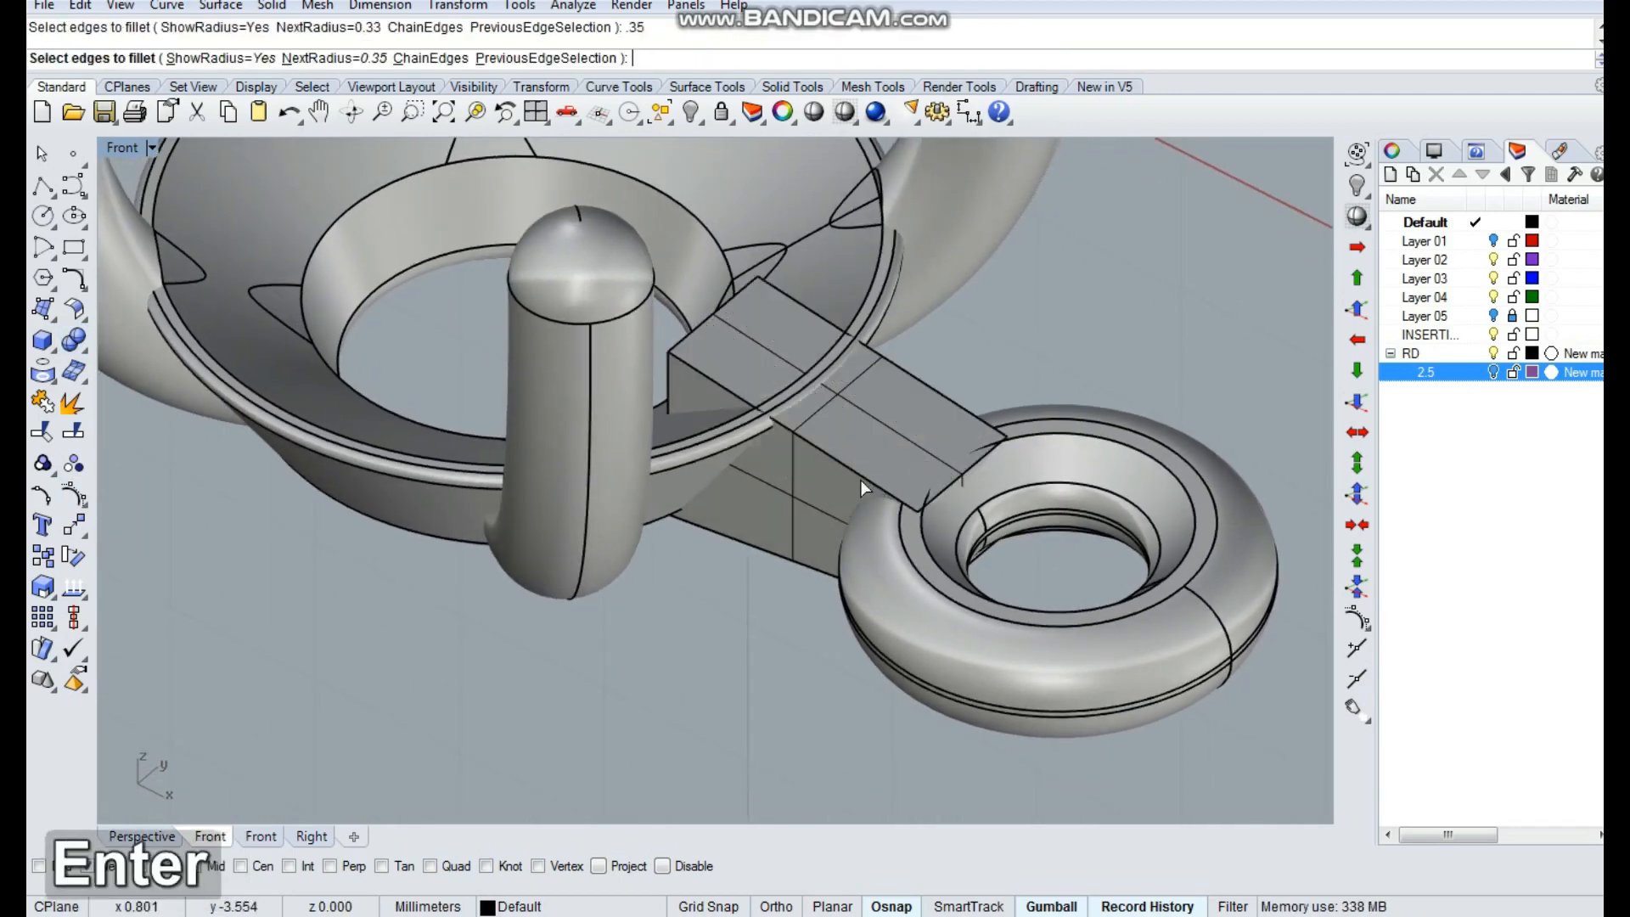
key("space")
key("space")
right_click_drag(891, 506, 959, 492, "ctrl+shift")
key("ctrl+z")
Try to fillet the connecting bar's long edges and ring-side end edges with a 0.35 mm radius
scroll(961, 487, "up", 5)
key("space")
left_click(964, 489)
left_click(989, 344)
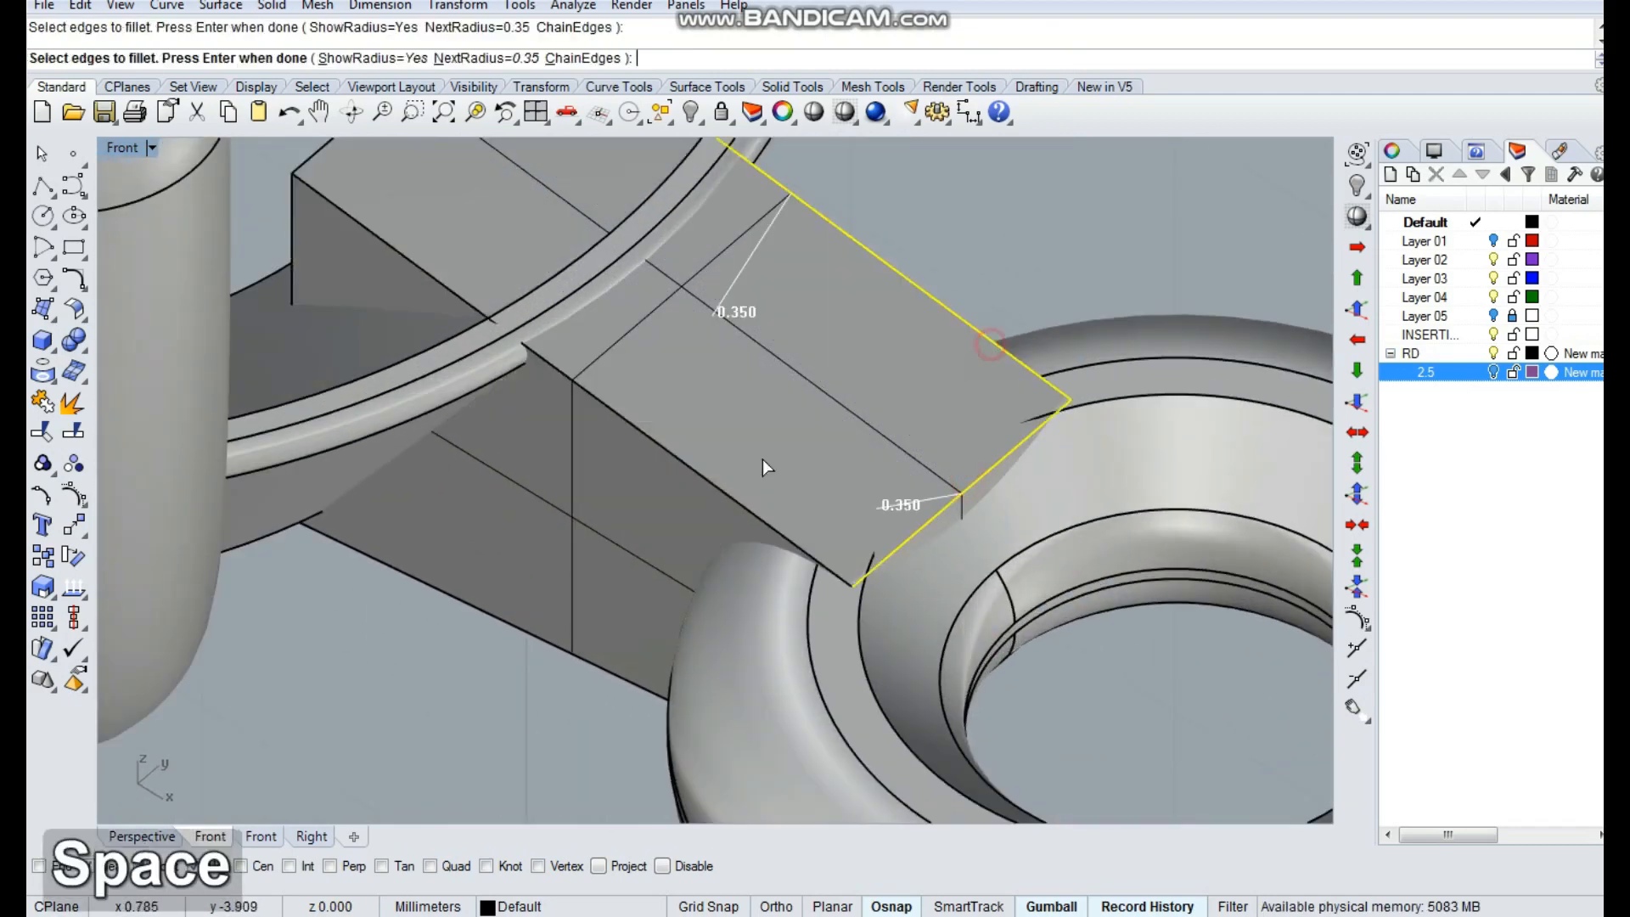
left_click(698, 481)
right_click_drag(698, 481, 985, 650, "ctrl+shift")
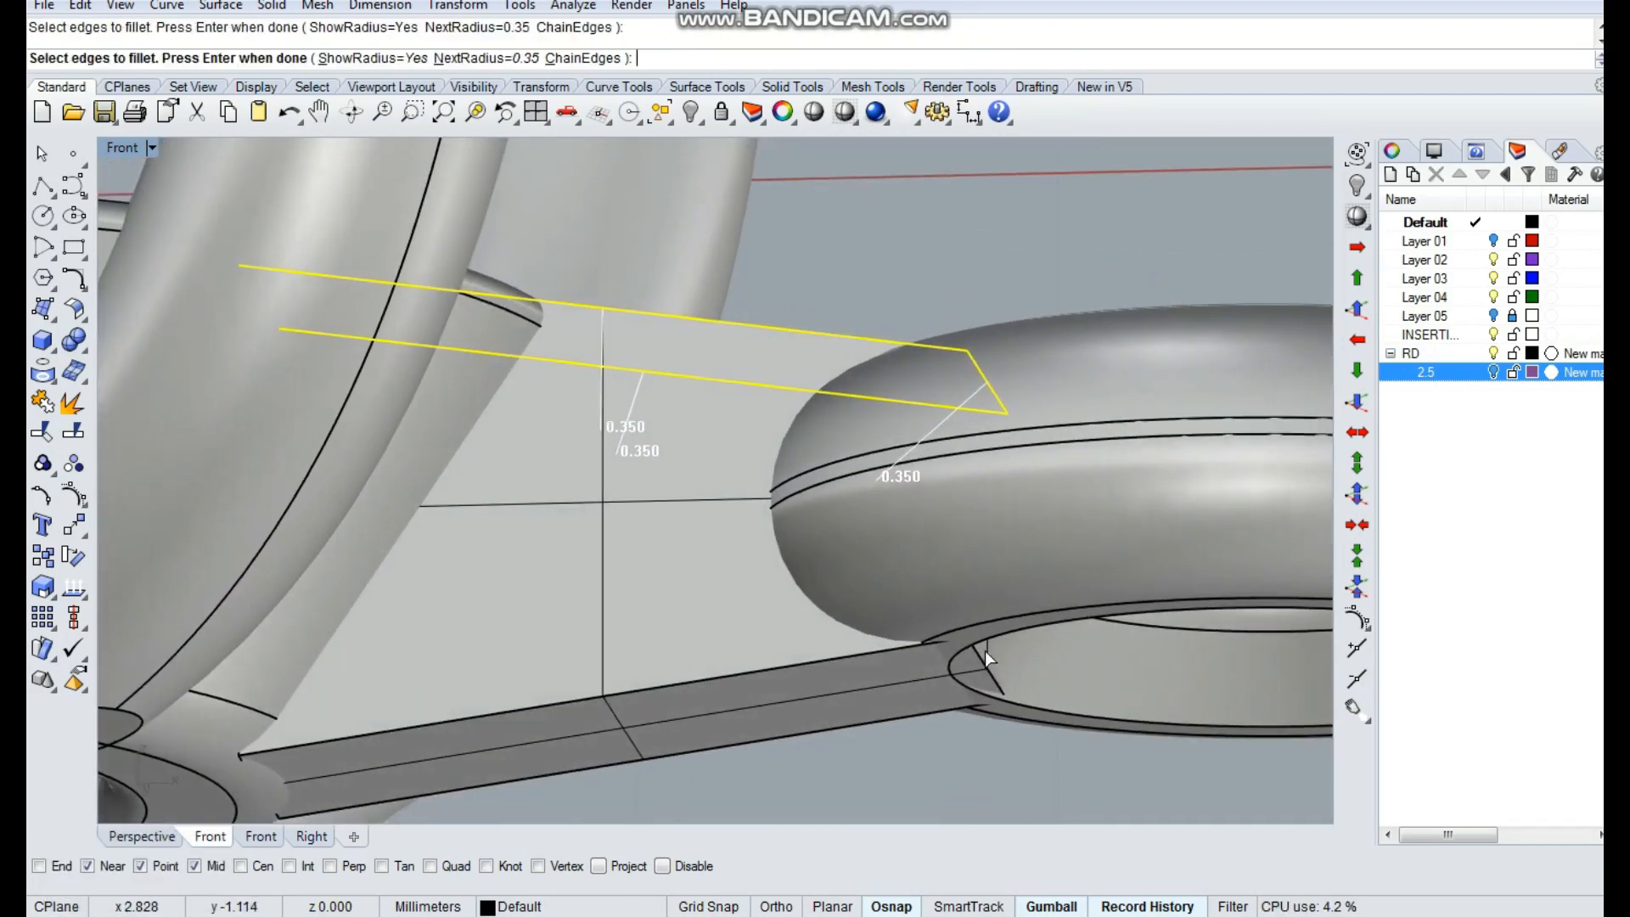
left_click(800, 668)
key("space")
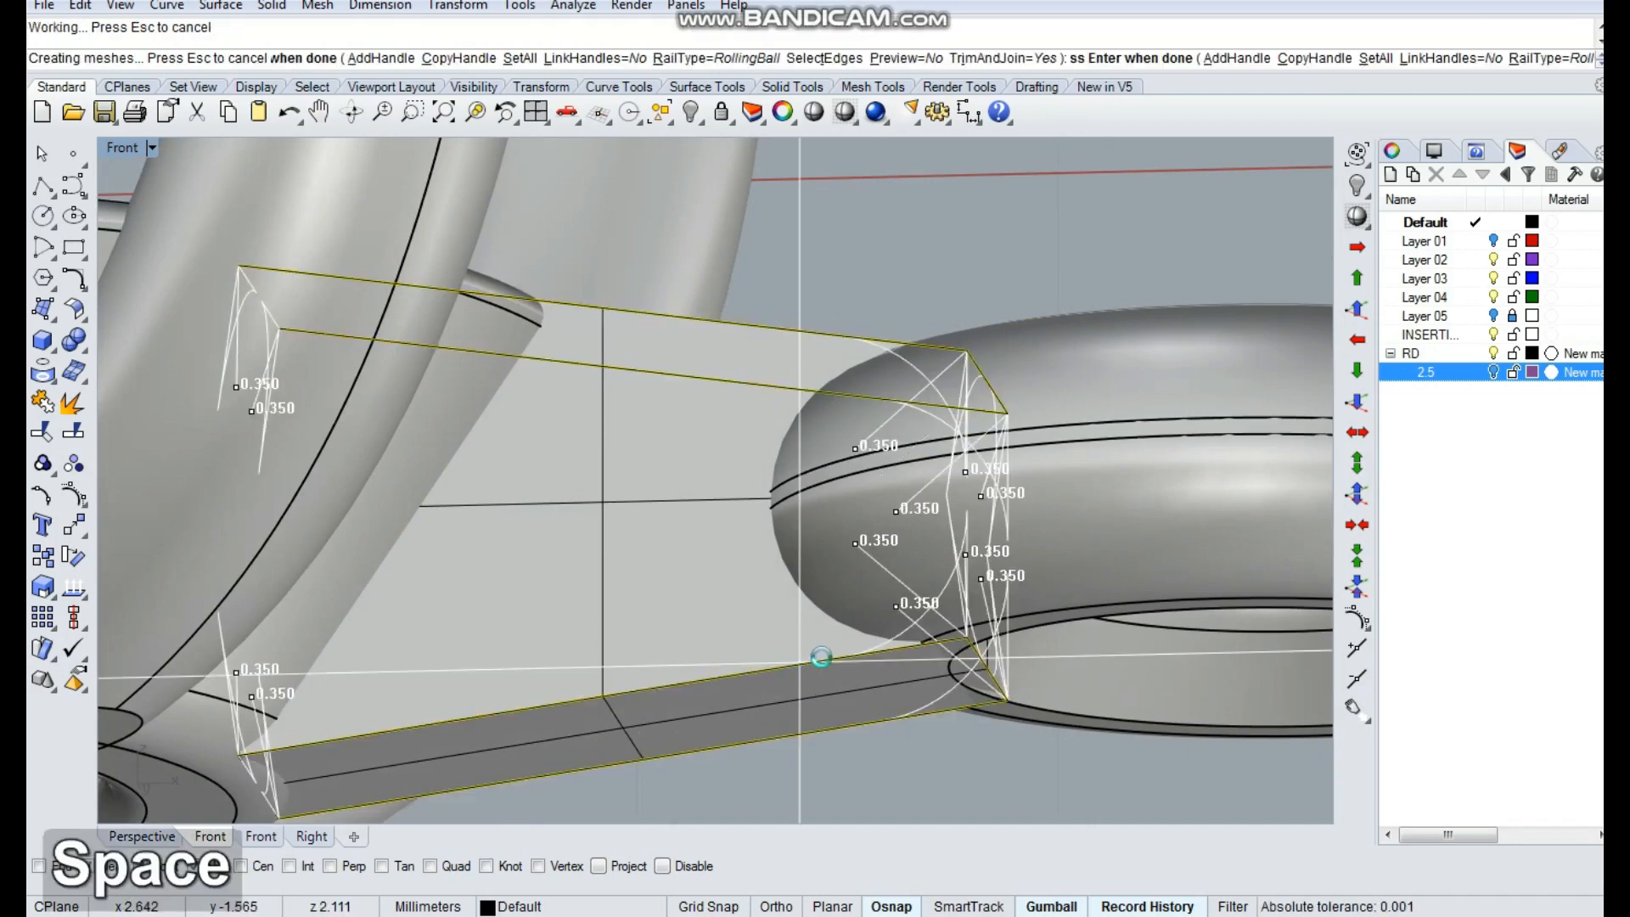
key("space")
right_click_drag(891, 585, 986, 509, "ctrl+shift")
key("Escape")
left_click(873, 526)
key("ctrl+z")
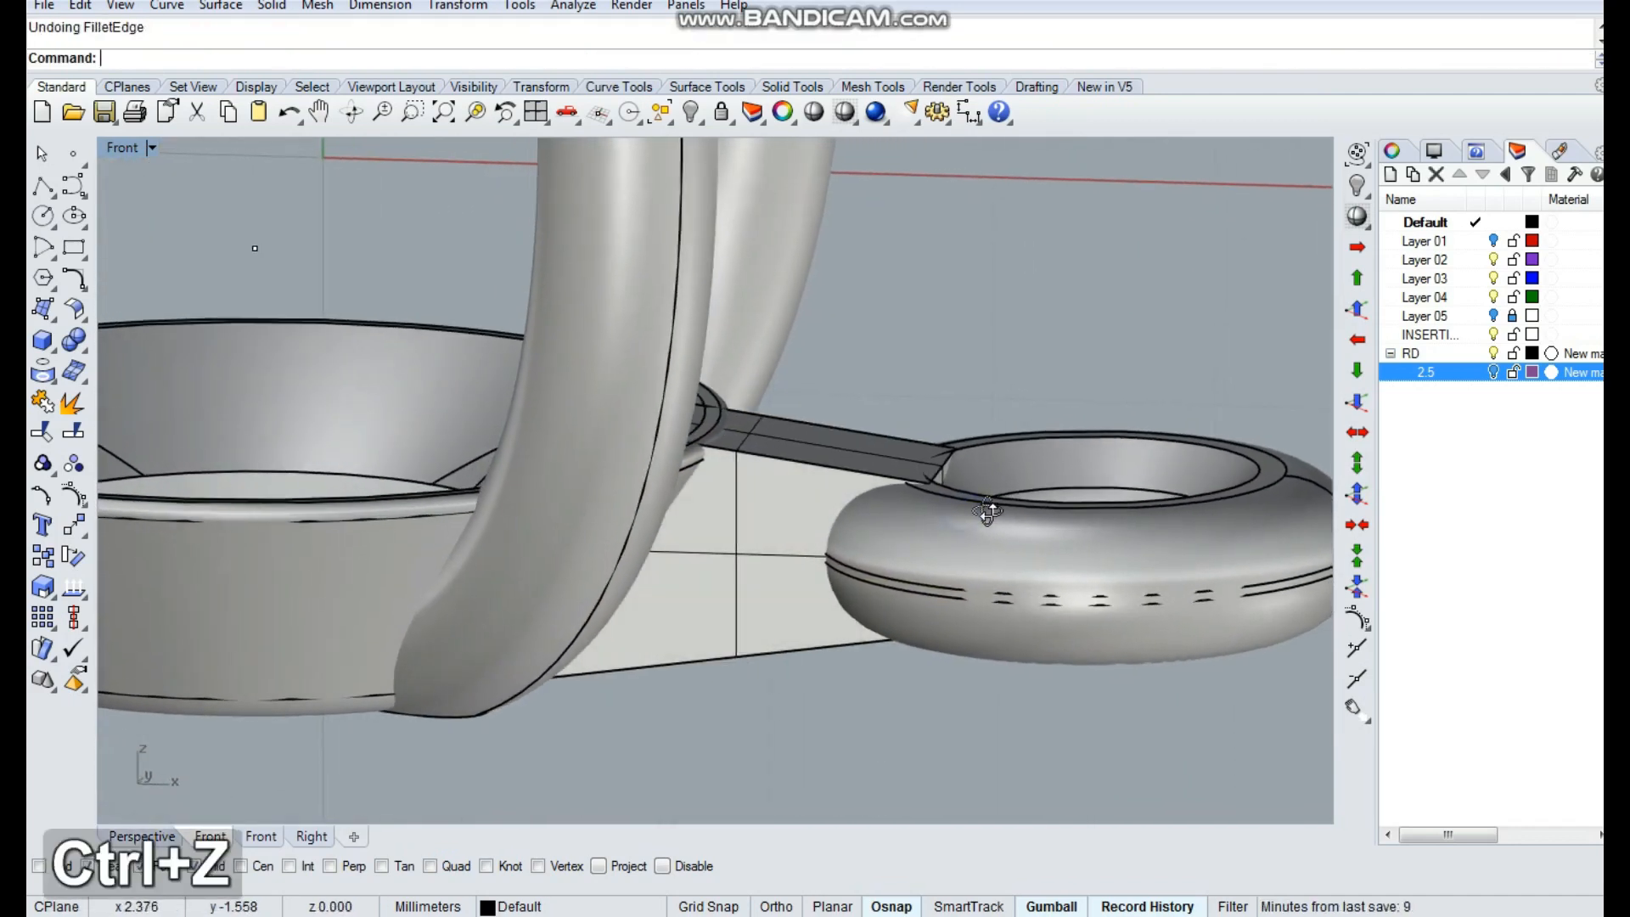
Fillet the connecting bar's long edges with a 0.33 mm radius, leaving the upright ring-side edges out of the selection
key("space")
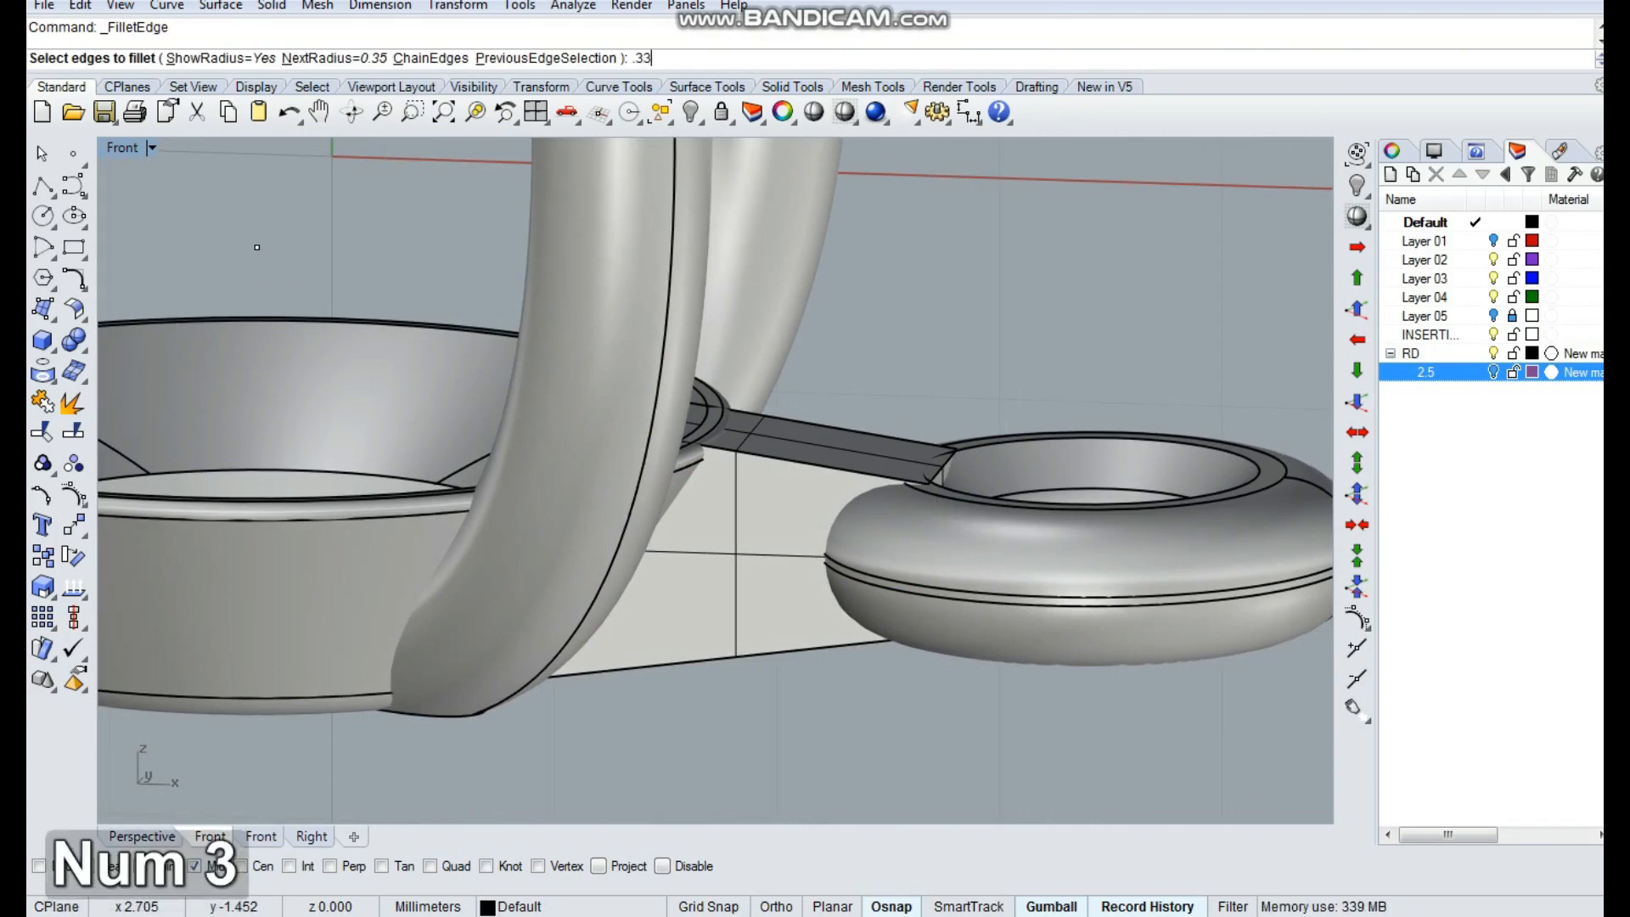
left_click(935, 545)
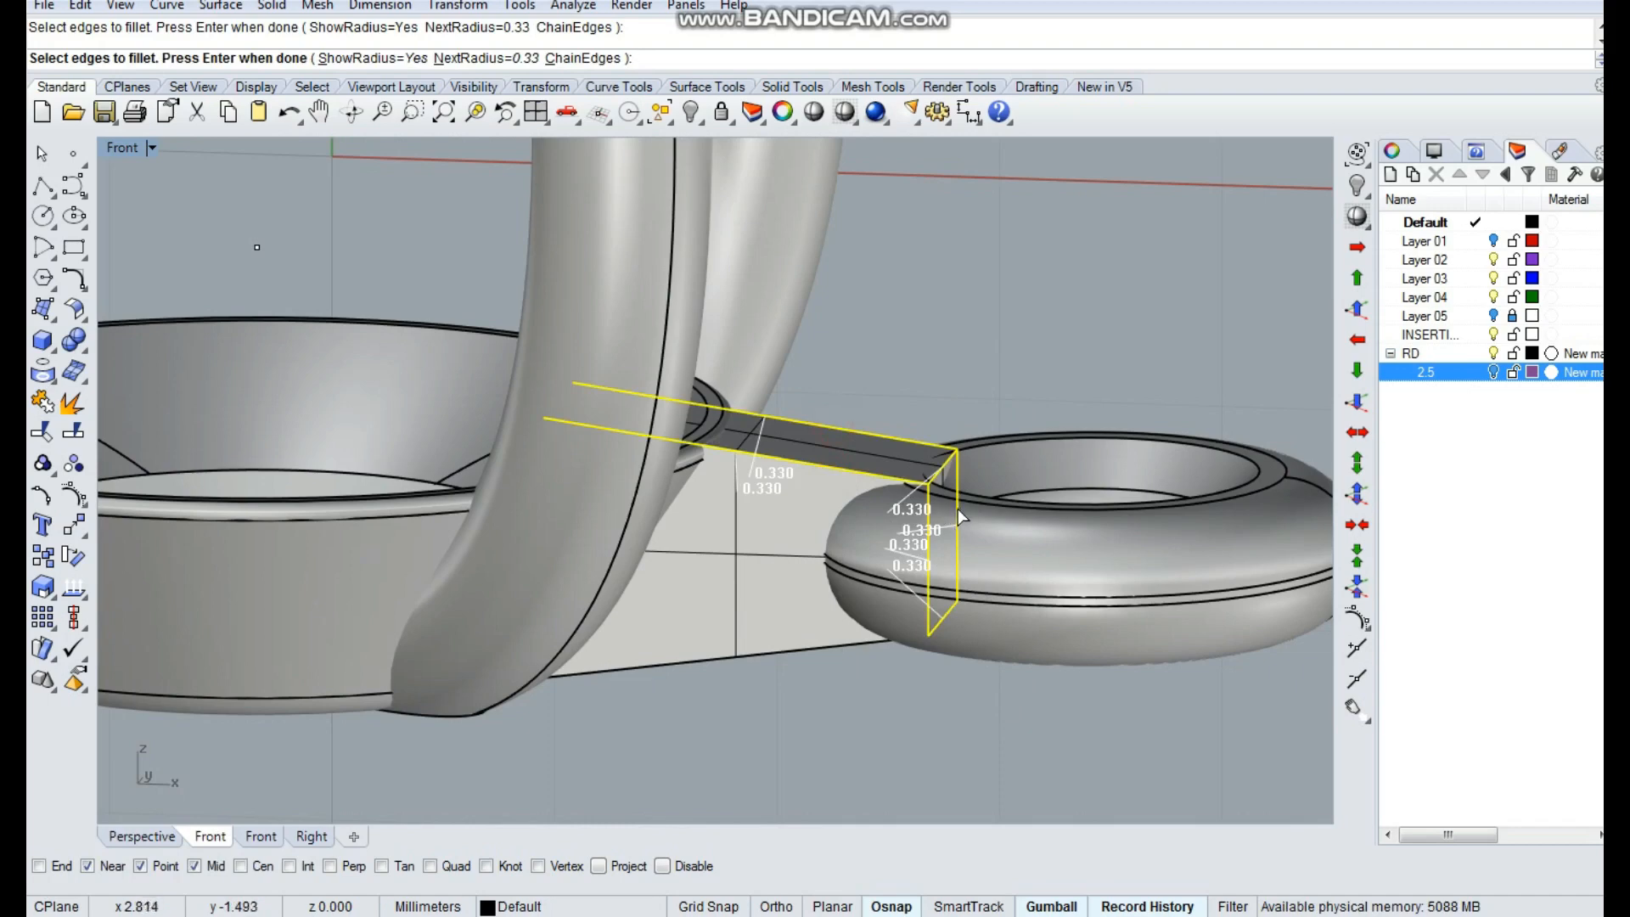
left_click(955, 512, "ctrl")
left_click(929, 528, "ctrl")
mouse_move(878, 669)
right_mouse_down("ctrl+shift")
mouse_move(899, 638)
mouse_move(856, 654)
right_mouse_up("ctrl+shift")
key("space")
key("space")
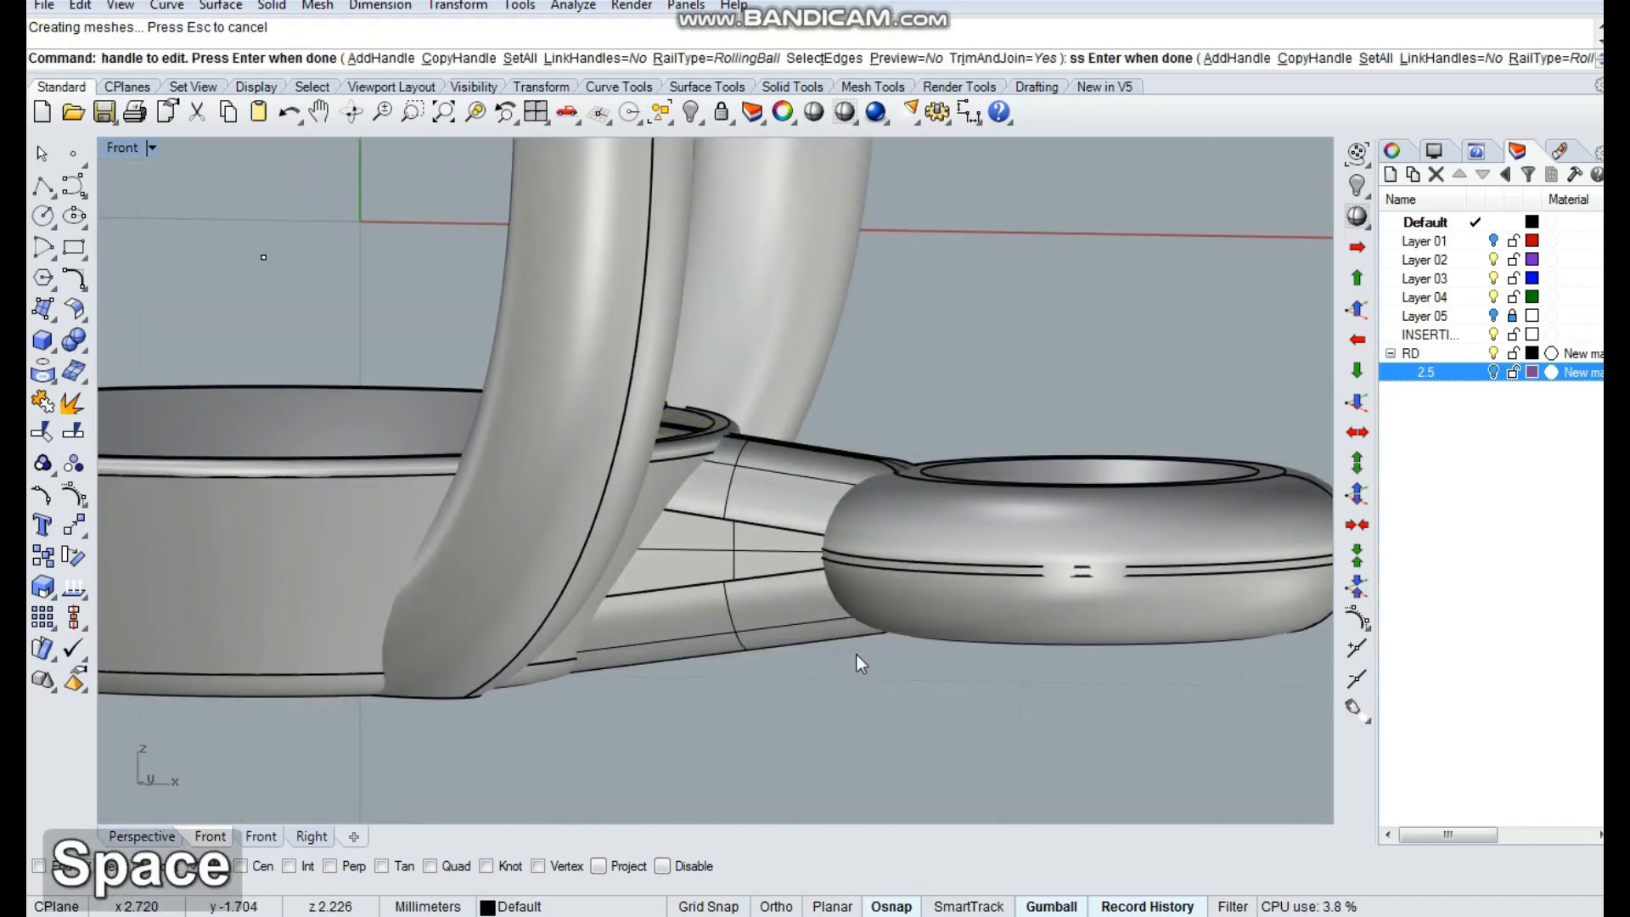
right_click_drag(939, 527, 909, 459, "ctrl+shift")
key("Escape")
left_click(776, 596)
right_click_drag(776, 596, 845, 606, "ctrl+shift")
type("Vo")
key("space")
key("Escape")
key("Escape")
Open the 5MM block for editing, extract a copy of the setting's inner conical surface and finish the block edit
double_click(828, 599)
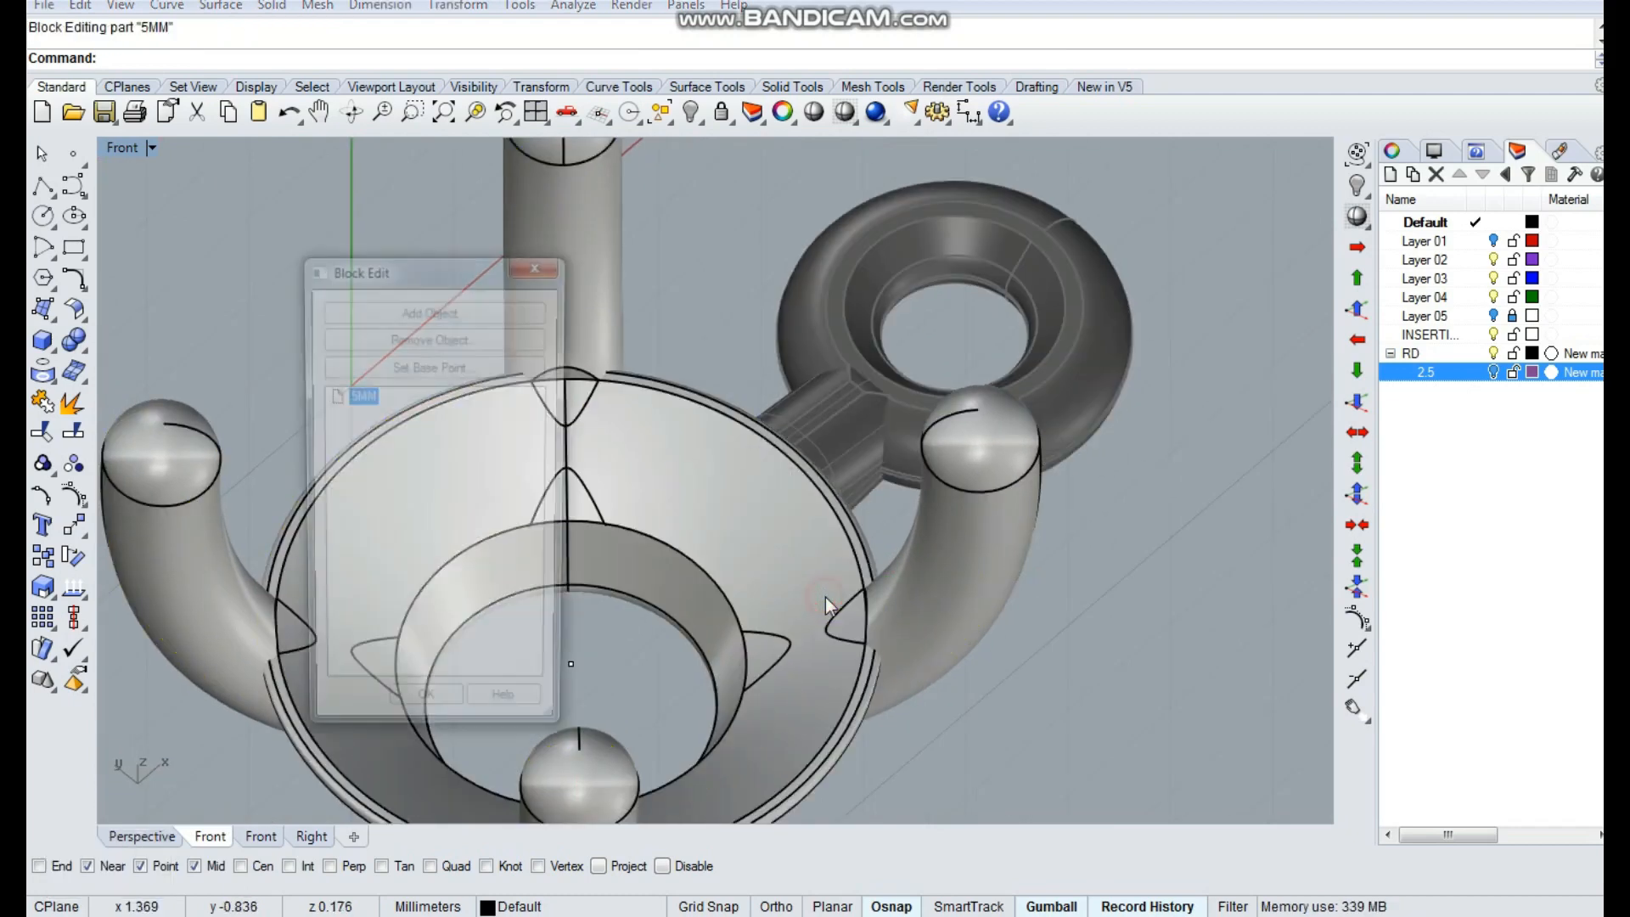
left_click(72, 402)
left_click(747, 491)
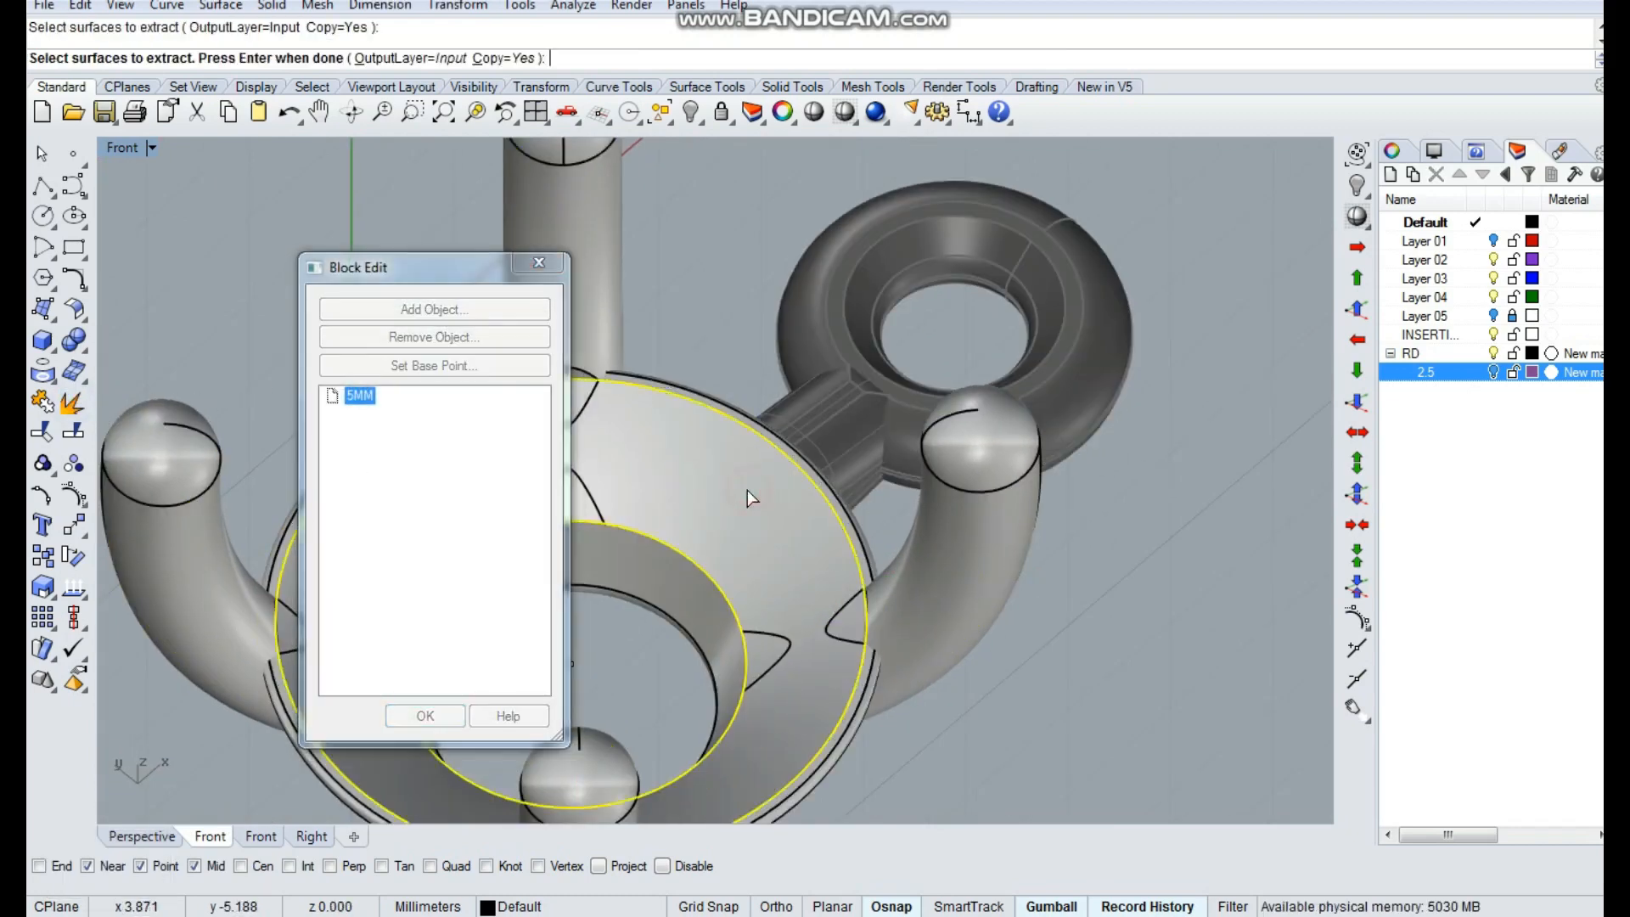
key("space")
left_click(440, 715)
right_click_drag(959, 463, 899, 482)
key("Escape")
Extend the upper edge of the extracted conical surface outward past the setting's rim
left_click(78, 311)
left_click(146, 316)
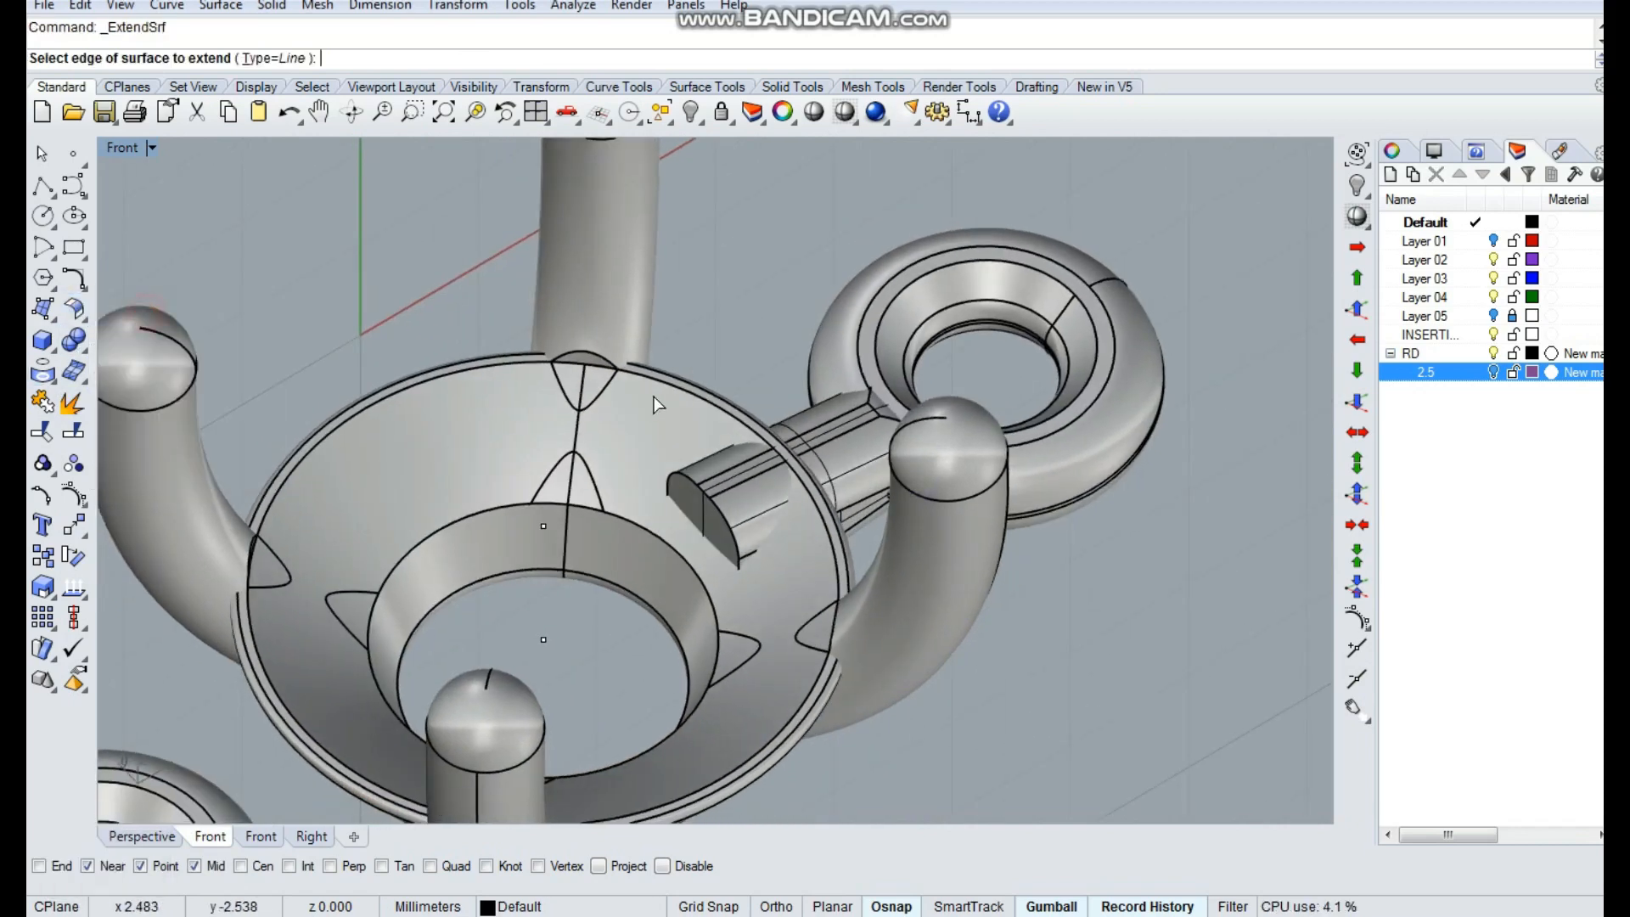
left_click(697, 393)
key("space")
Boolean split the connecting bar with the extended conical surface and delete both the inner bar piece and the cutting surface
left_click(56, 348)
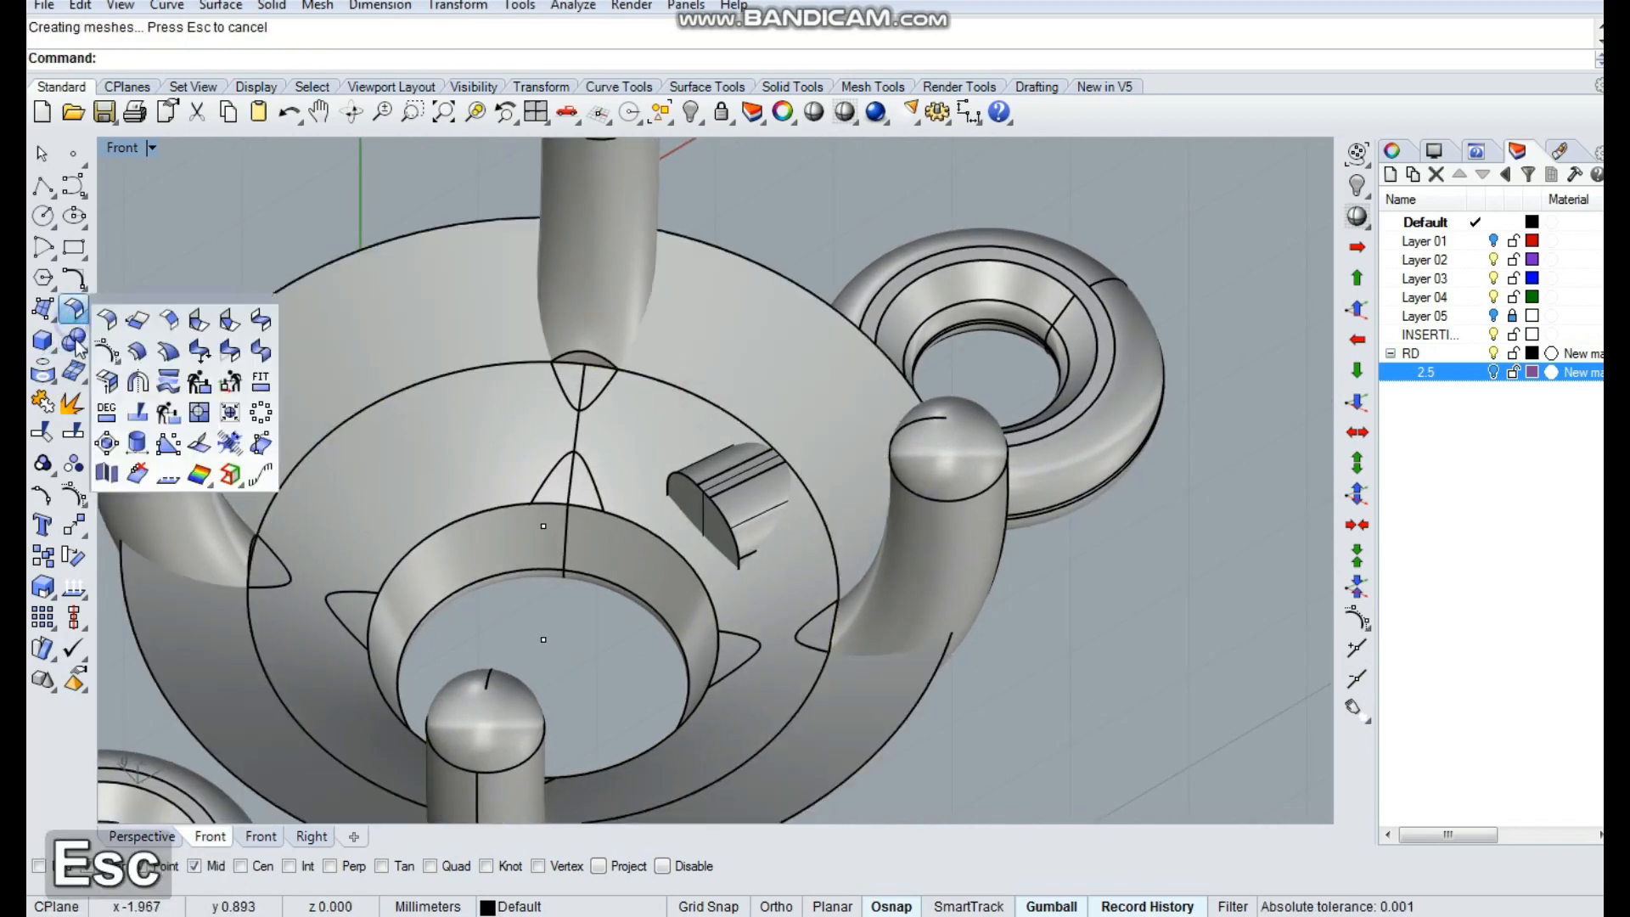
left_click(200, 348)
left_click(716, 493)
key("space")
left_click(781, 349)
key("space")
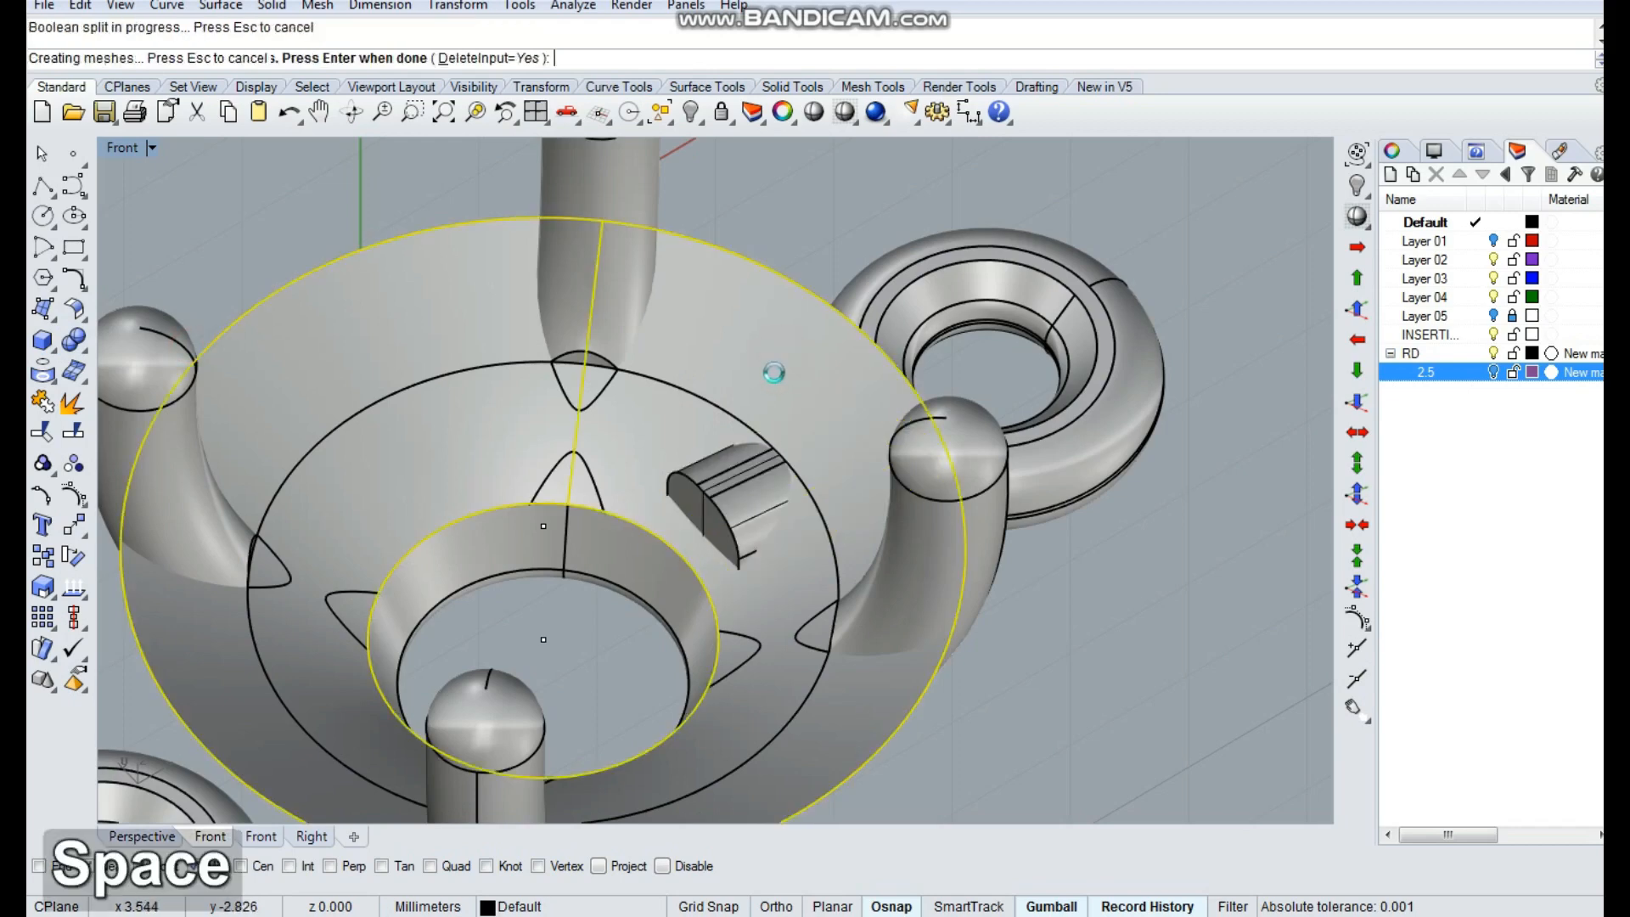
left_click(738, 479)
left_click(745, 381, "shift")
key("Delete")
Mirror the trimmed connecting bar across a vertical plane through the origin (0) in the Top view for the opposite ring
right_click_drag(745, 381, 818, 453)
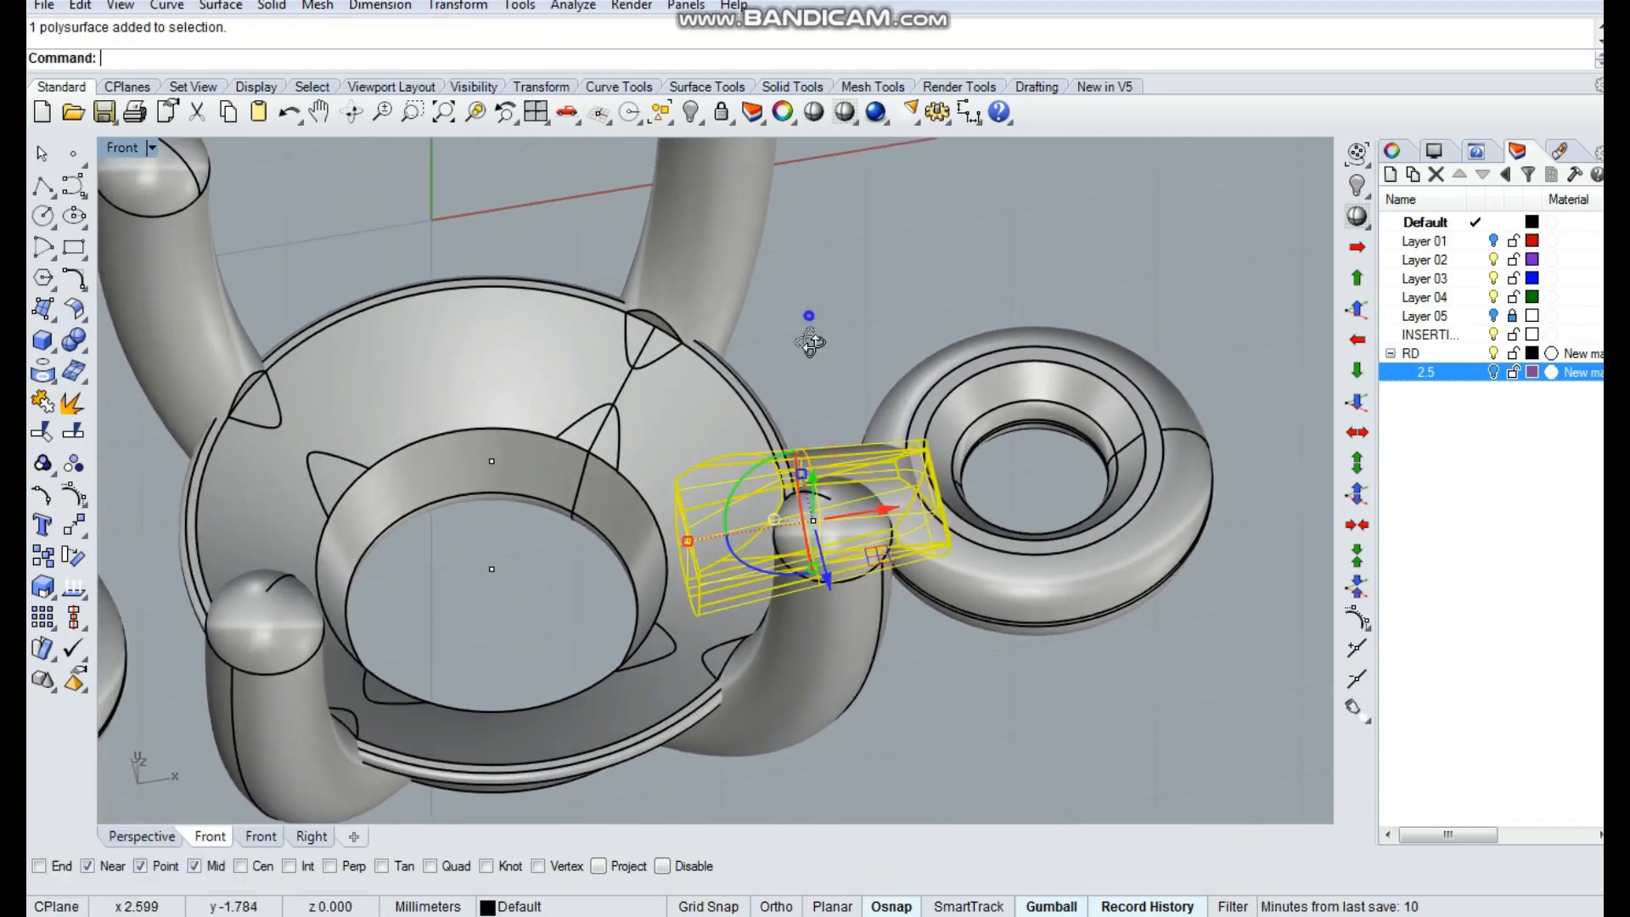
right_click_drag(810, 342, 801, 426)
type("t")
key("space")
type("m")
key("space")
type("0")
key("Return")
scroll(794, 383, "down", 7)
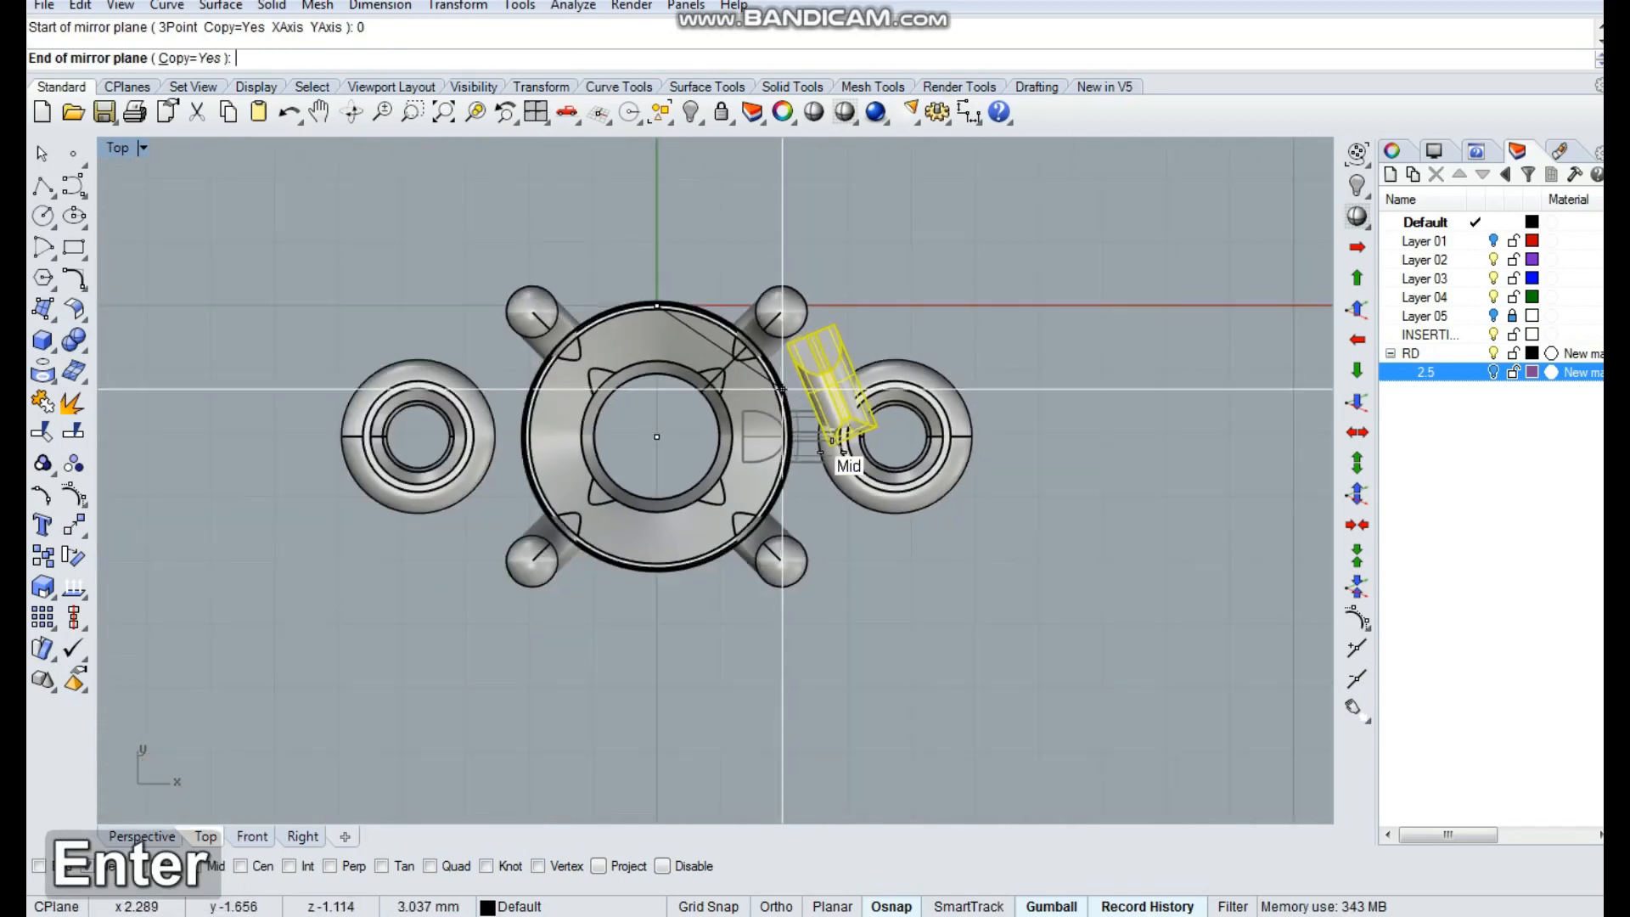
left_click(849, 678, "shift")
left_click(851, 677)
right_click_drag(851, 677, 791, 380)
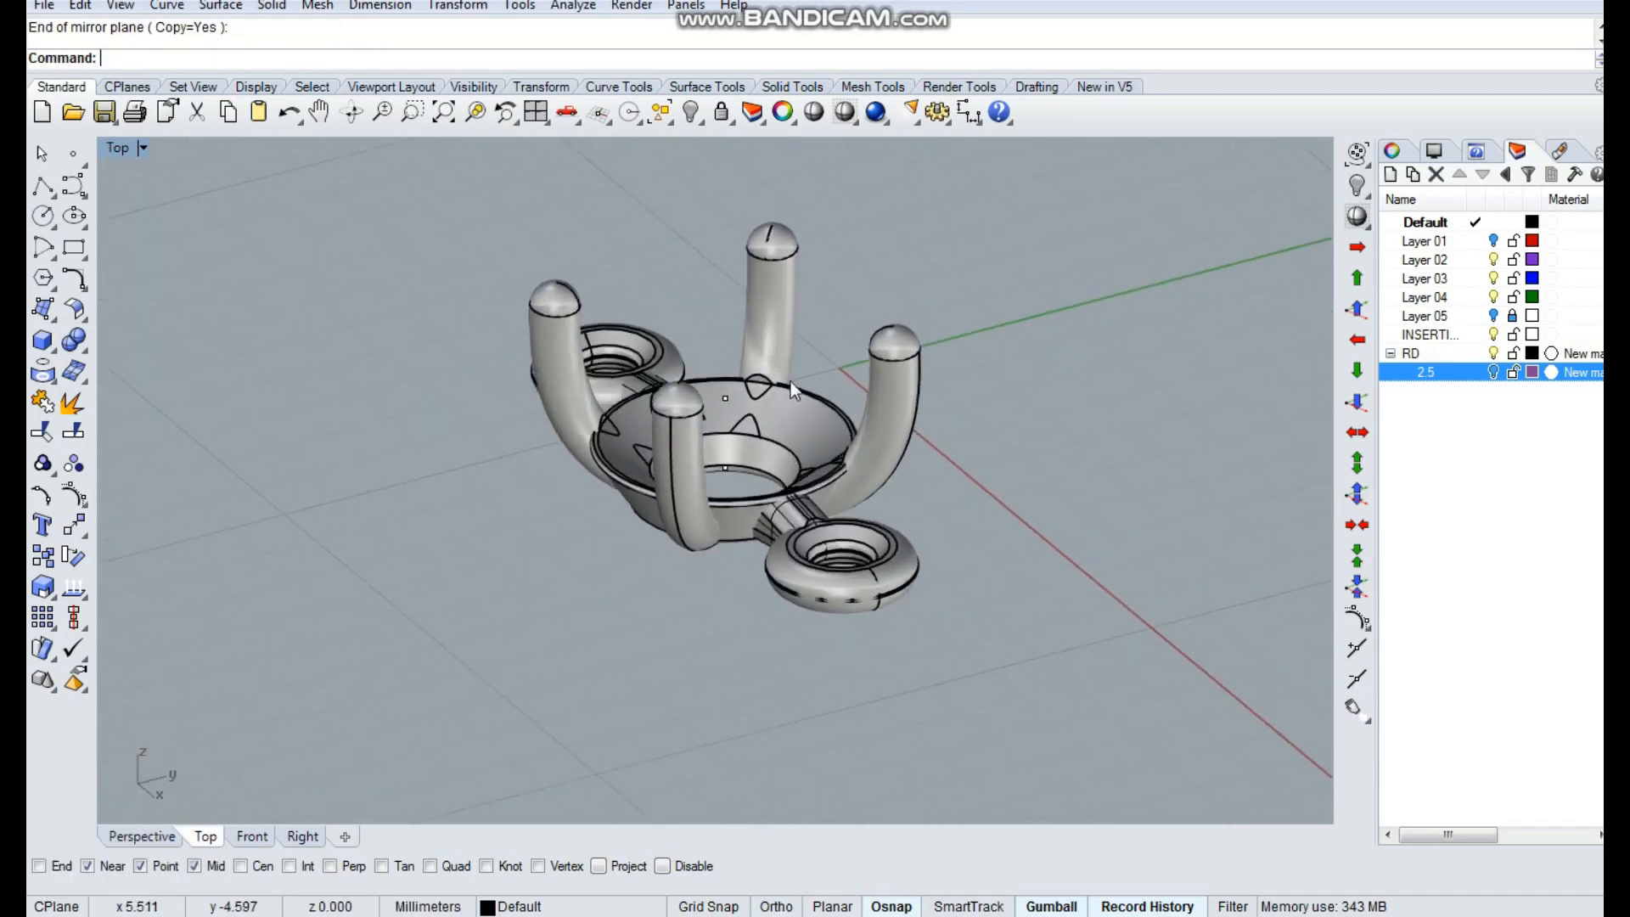
Select the prong setting with its side rings and connecting bars and group them
scroll(791, 381, "down", 3)
left_click_drag(1005, 308, 380, 720)
key("ctrl+g")
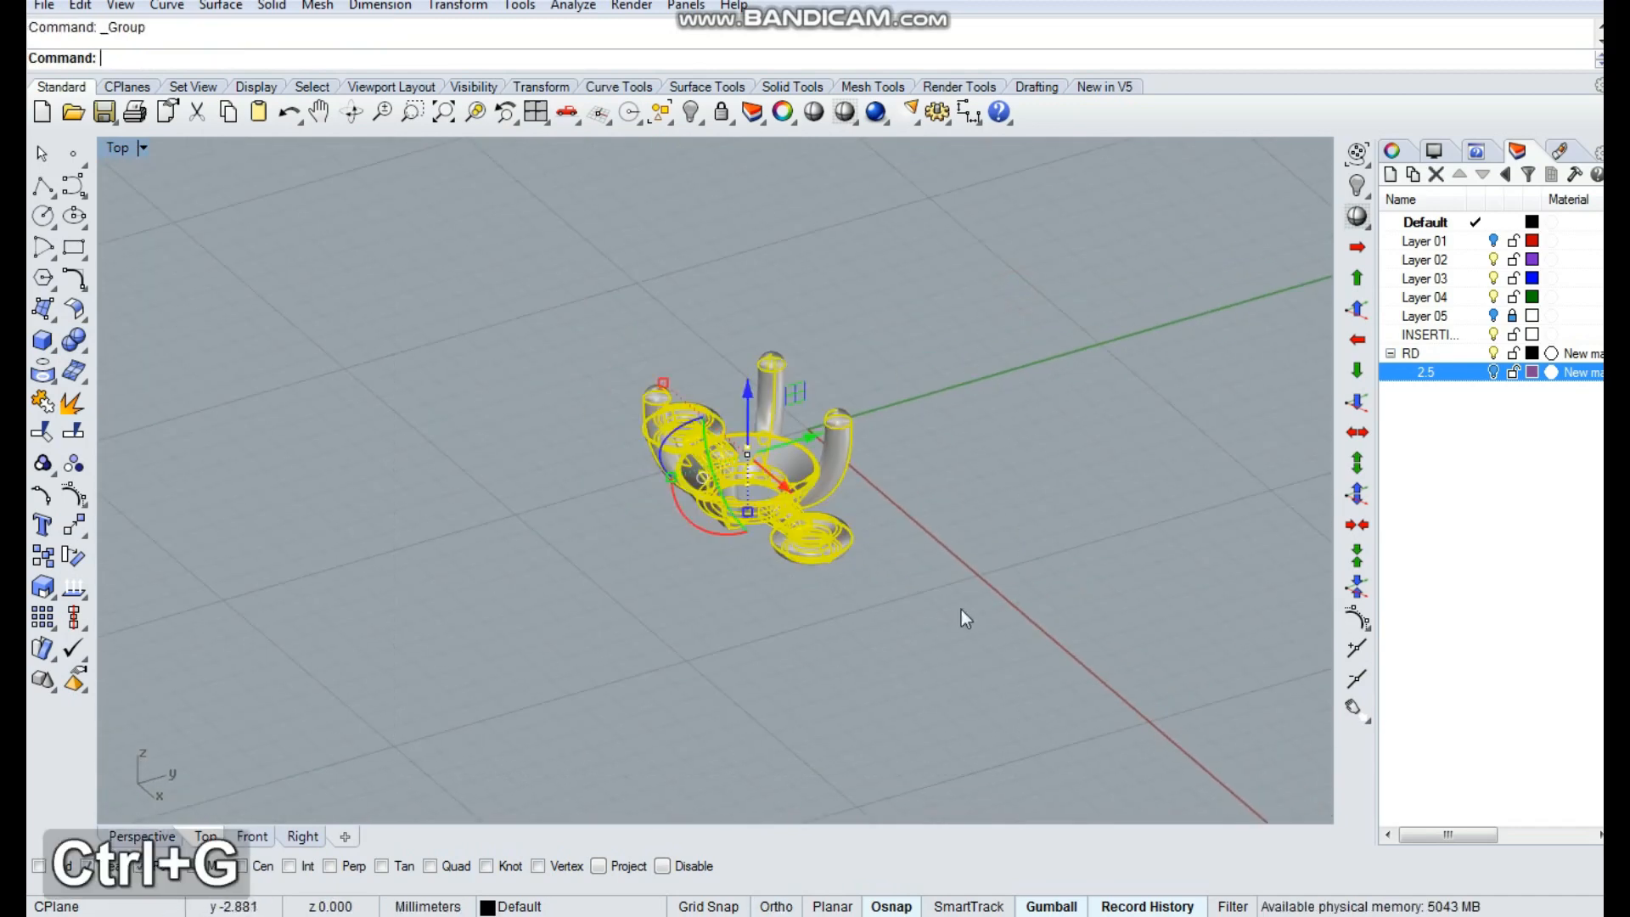
key("Escape")
right_click_drag(961, 610, 813, 632)
Draw a circle 2 mm in diameter beside the setting in the Top view
type("r")
key("space")
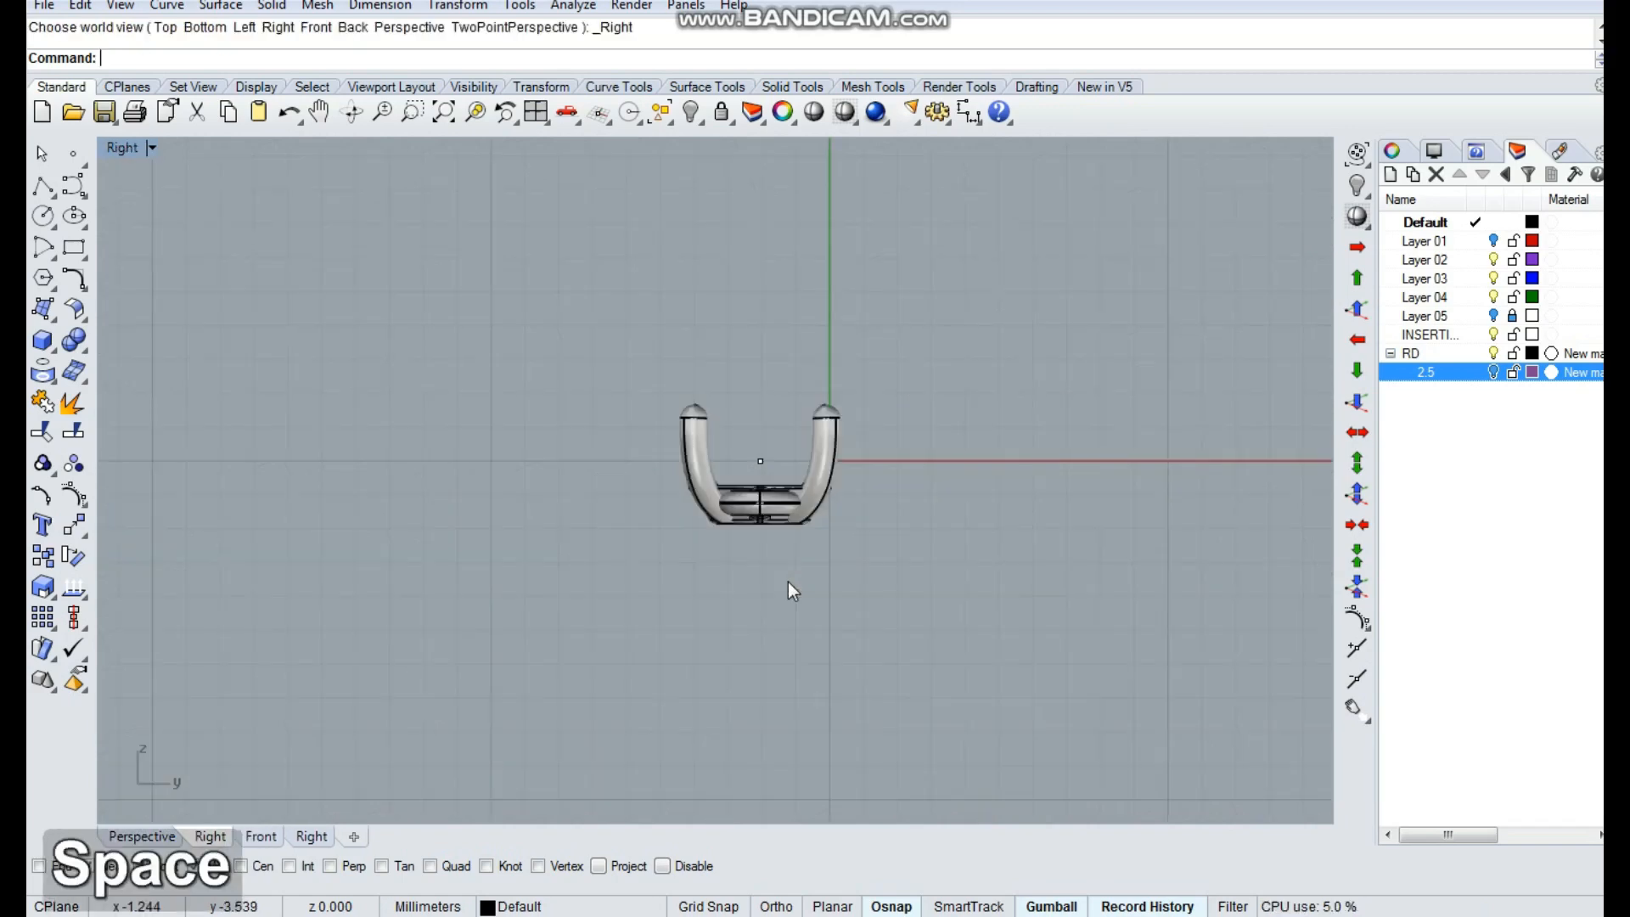
scroll(773, 512, "up", 4)
right_click_drag(787, 421, 883, 645)
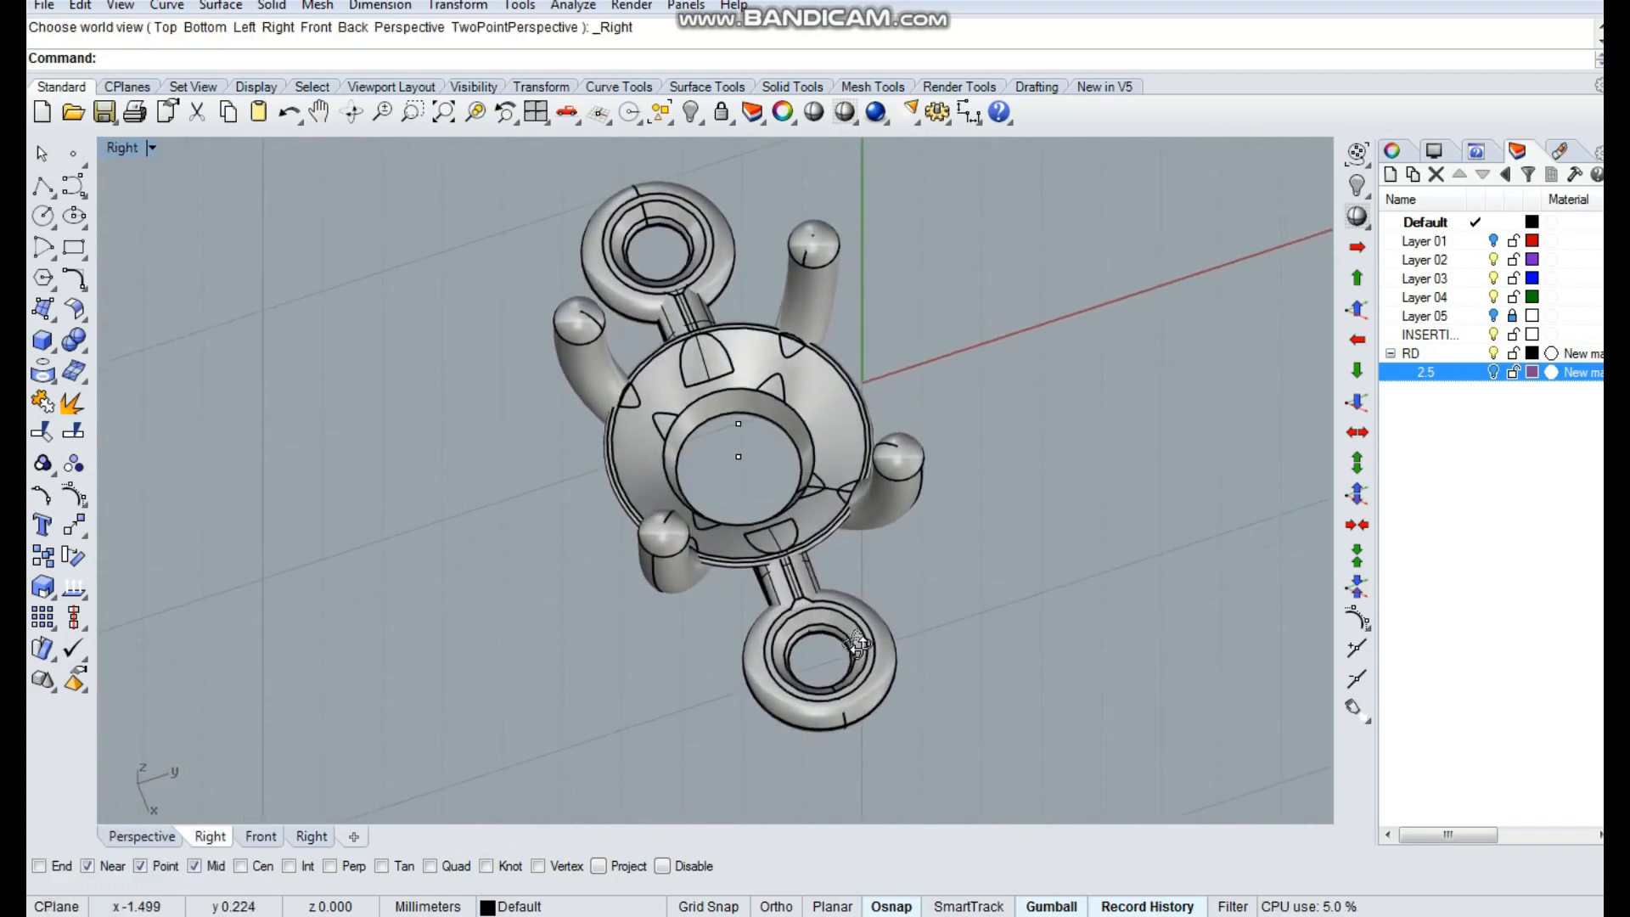
type("t")
key("space")
right_click_drag(961, 484, 871, 597)
key("Escape")
left_click(43, 216)
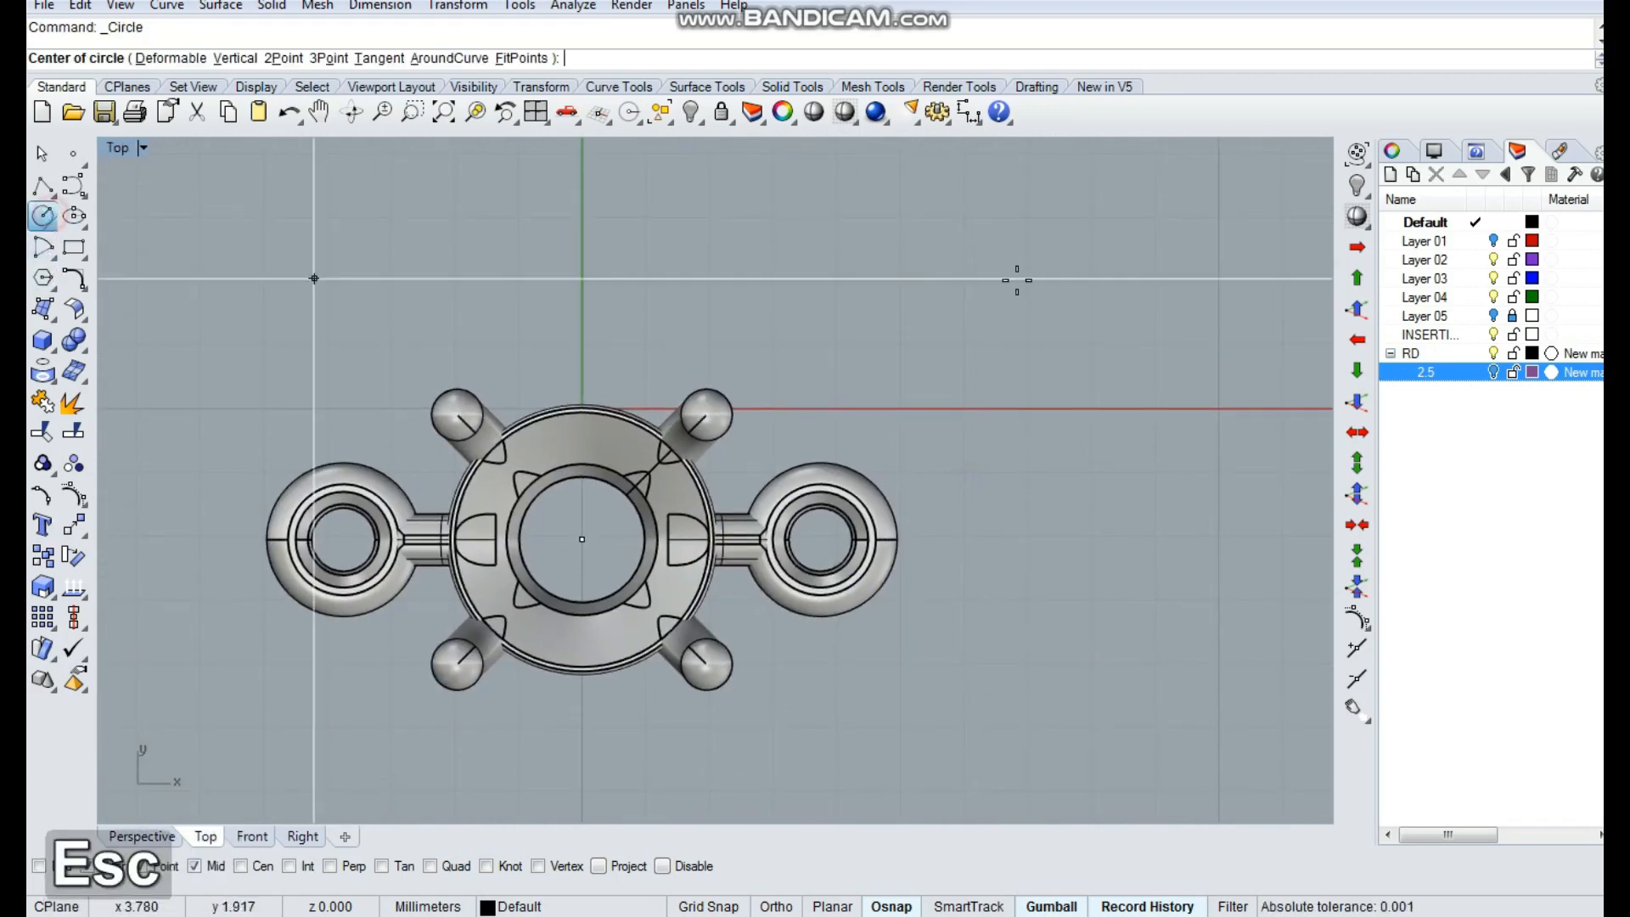
left_click(1018, 357)
key("Return")
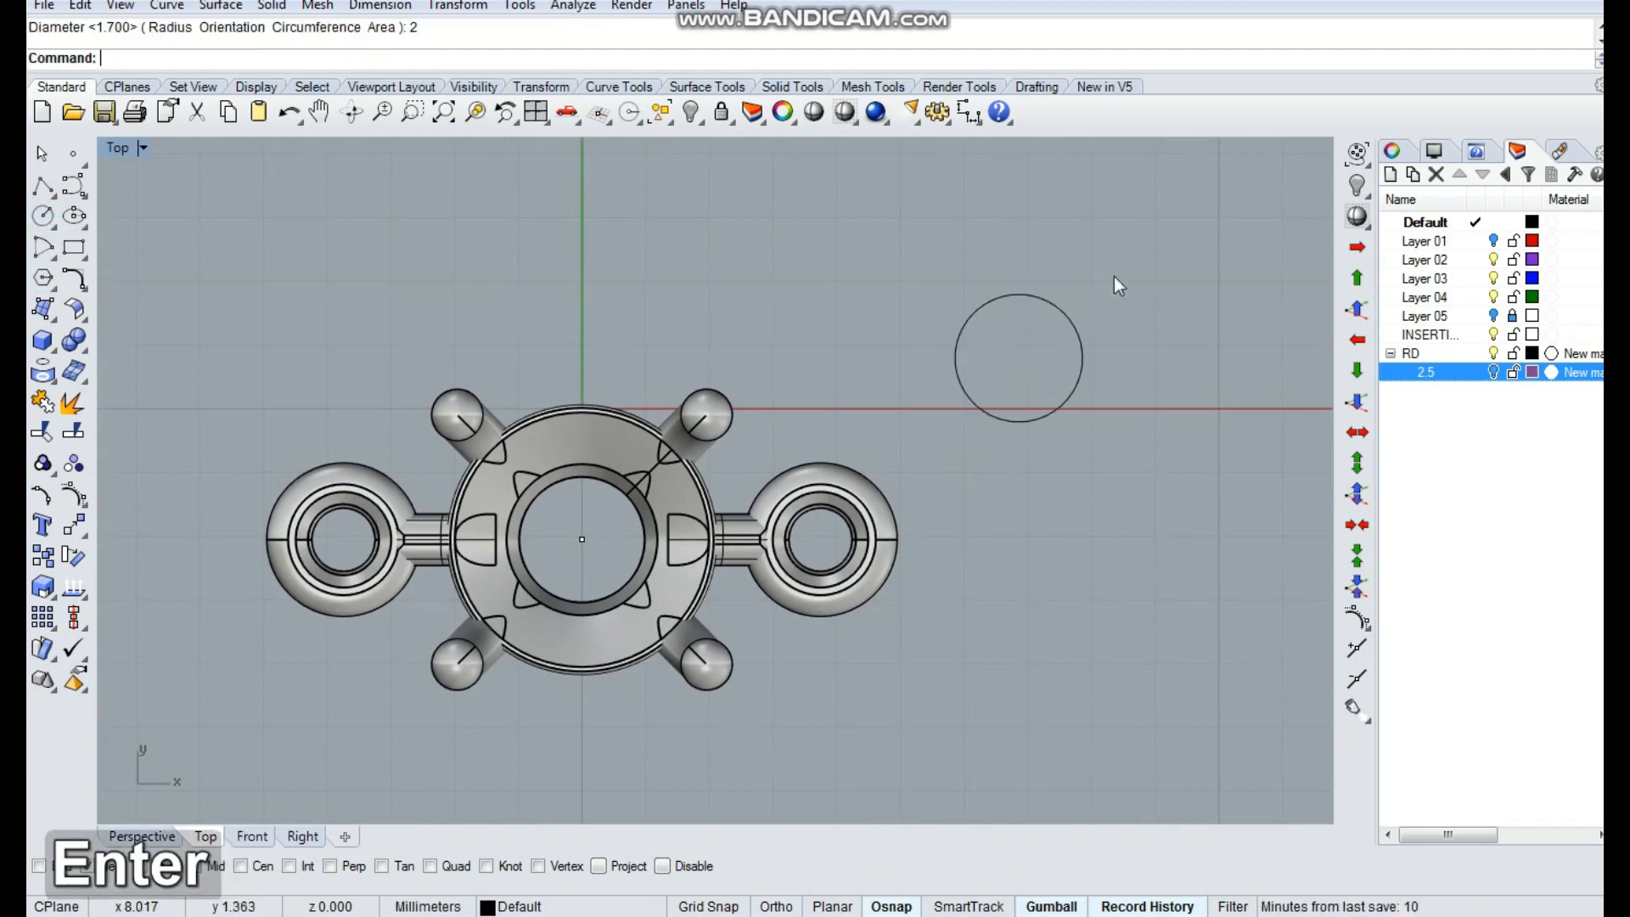
Create a closed pipe with a 0.3 mm radius along the circle to form a link ring
type("pipe")
key("space")
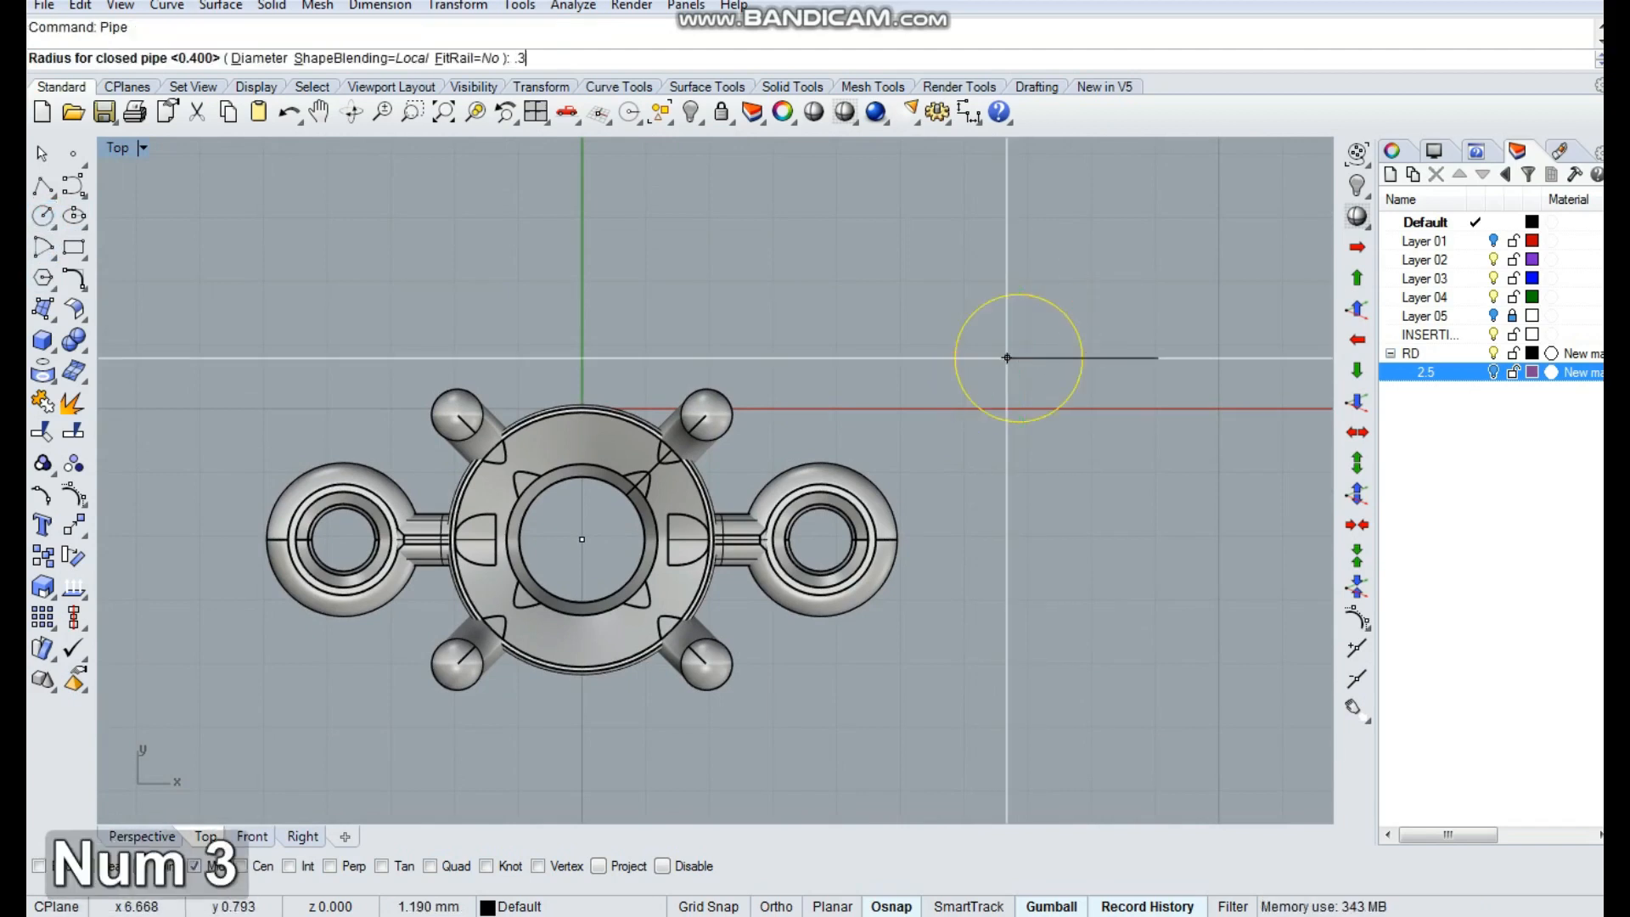
type(".3")
key("Return")
key("space")
Rotate the link ring and its circle 90 degrees about the Y axis so the link stands upright
right_click_drag(1130, 508, 1103, 222, "ctrl+shift")
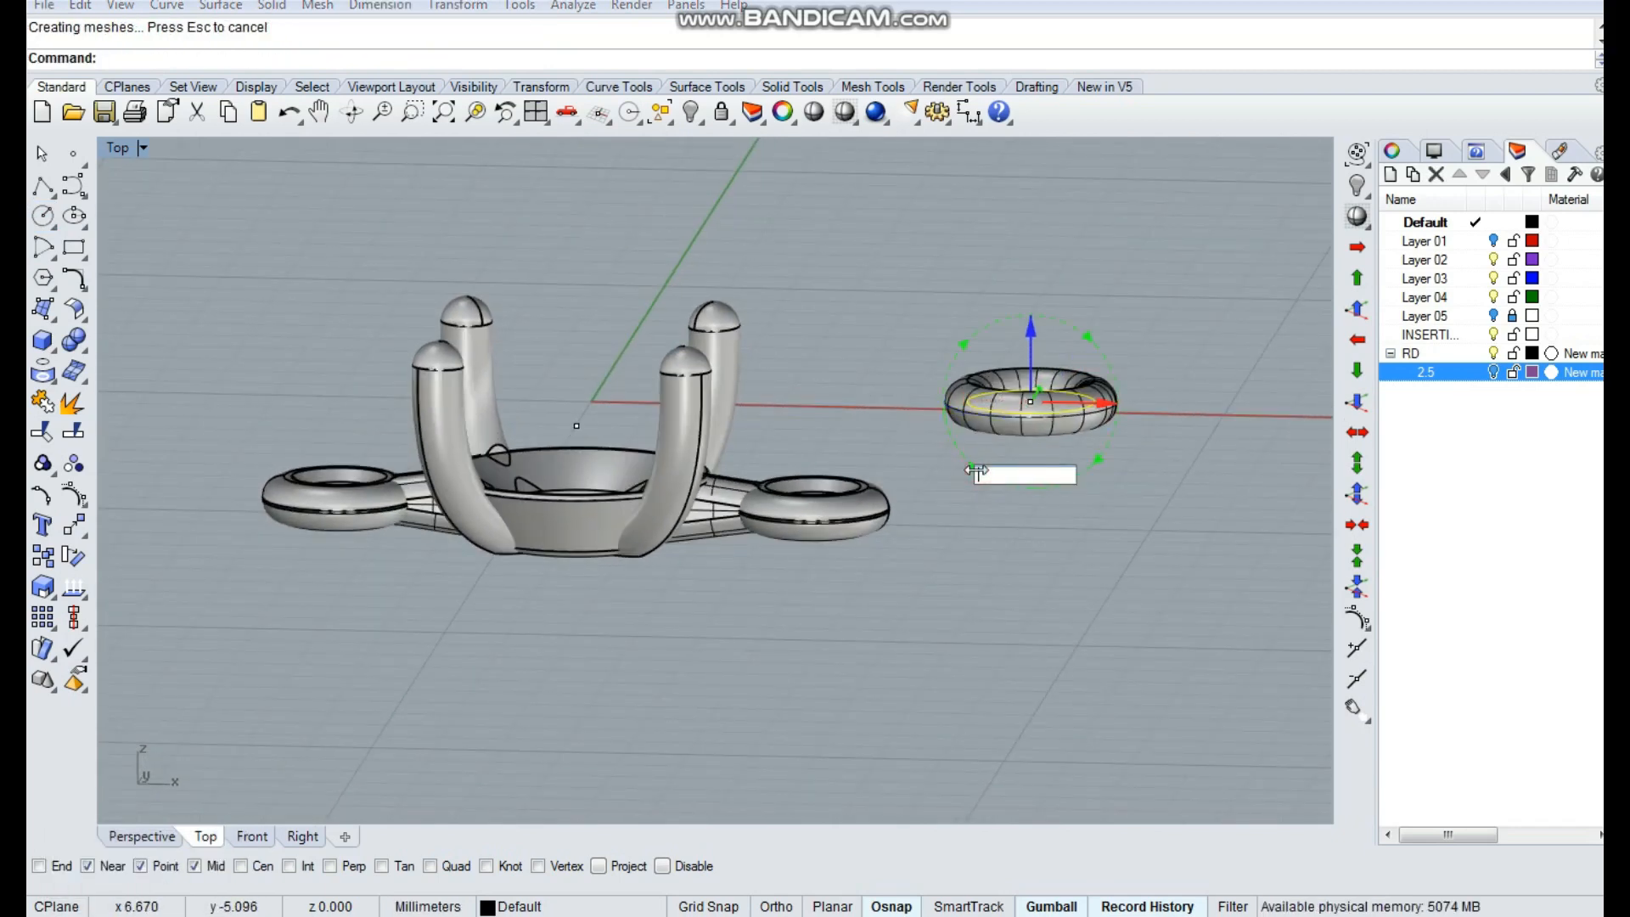
type("90")
key("Return")
right_click_drag(1154, 358, 1122, 511, "ctrl+shift")
type("Y")
key("space")
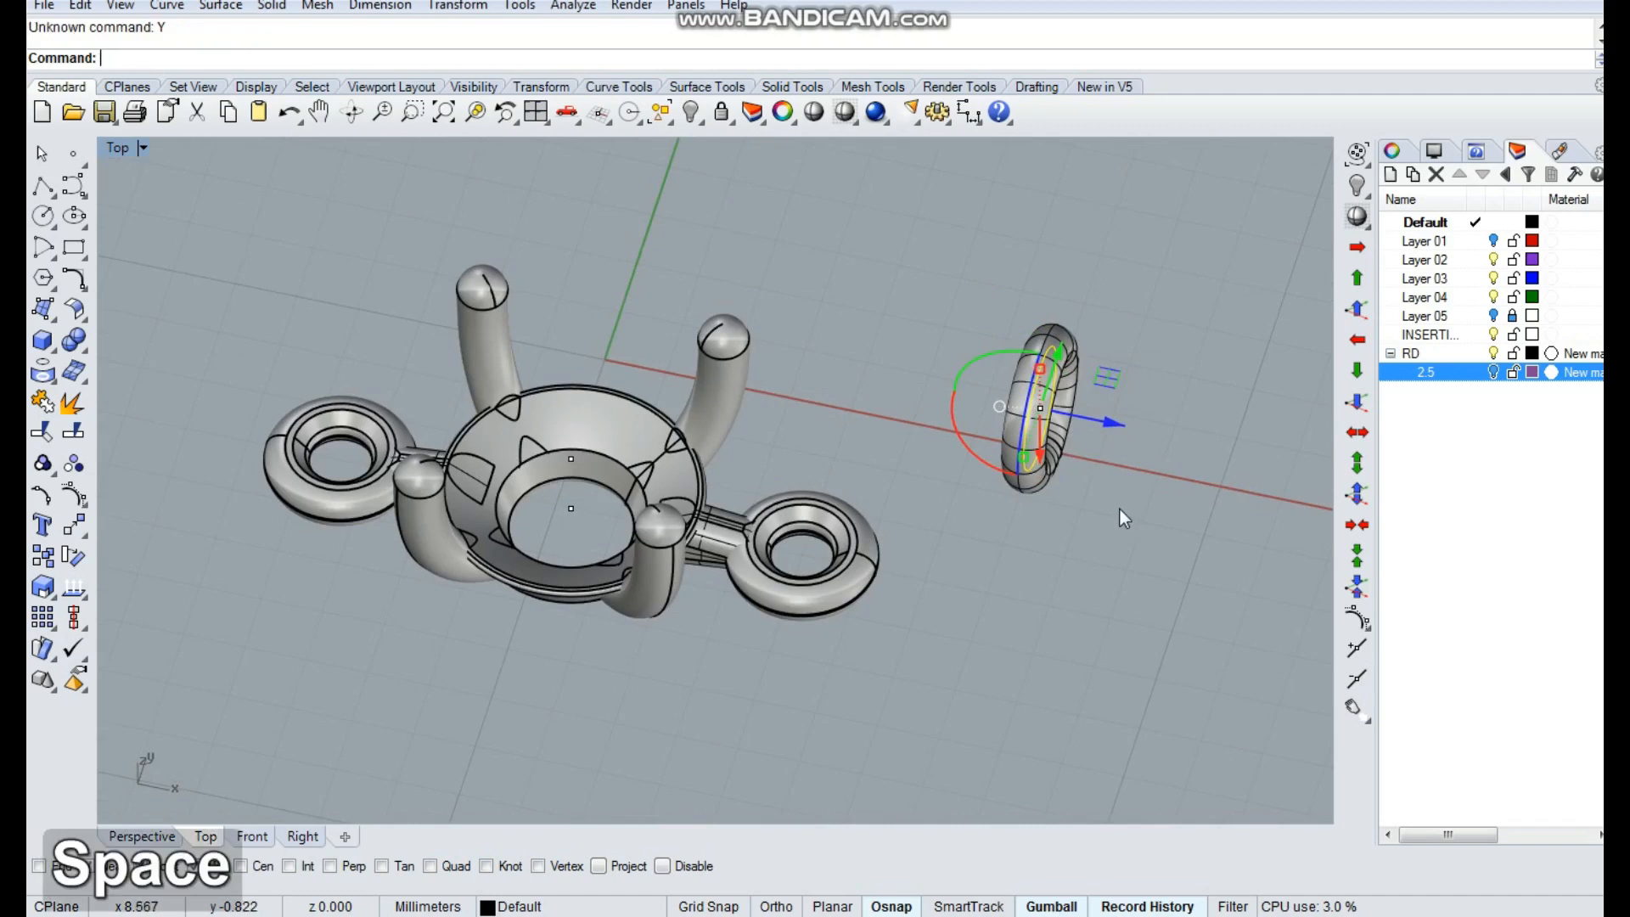
Move the upright link in the Top view onto the side ring nearest it, with Cen as the only object snap
type("T")
key("space")
type("M")
key("space")
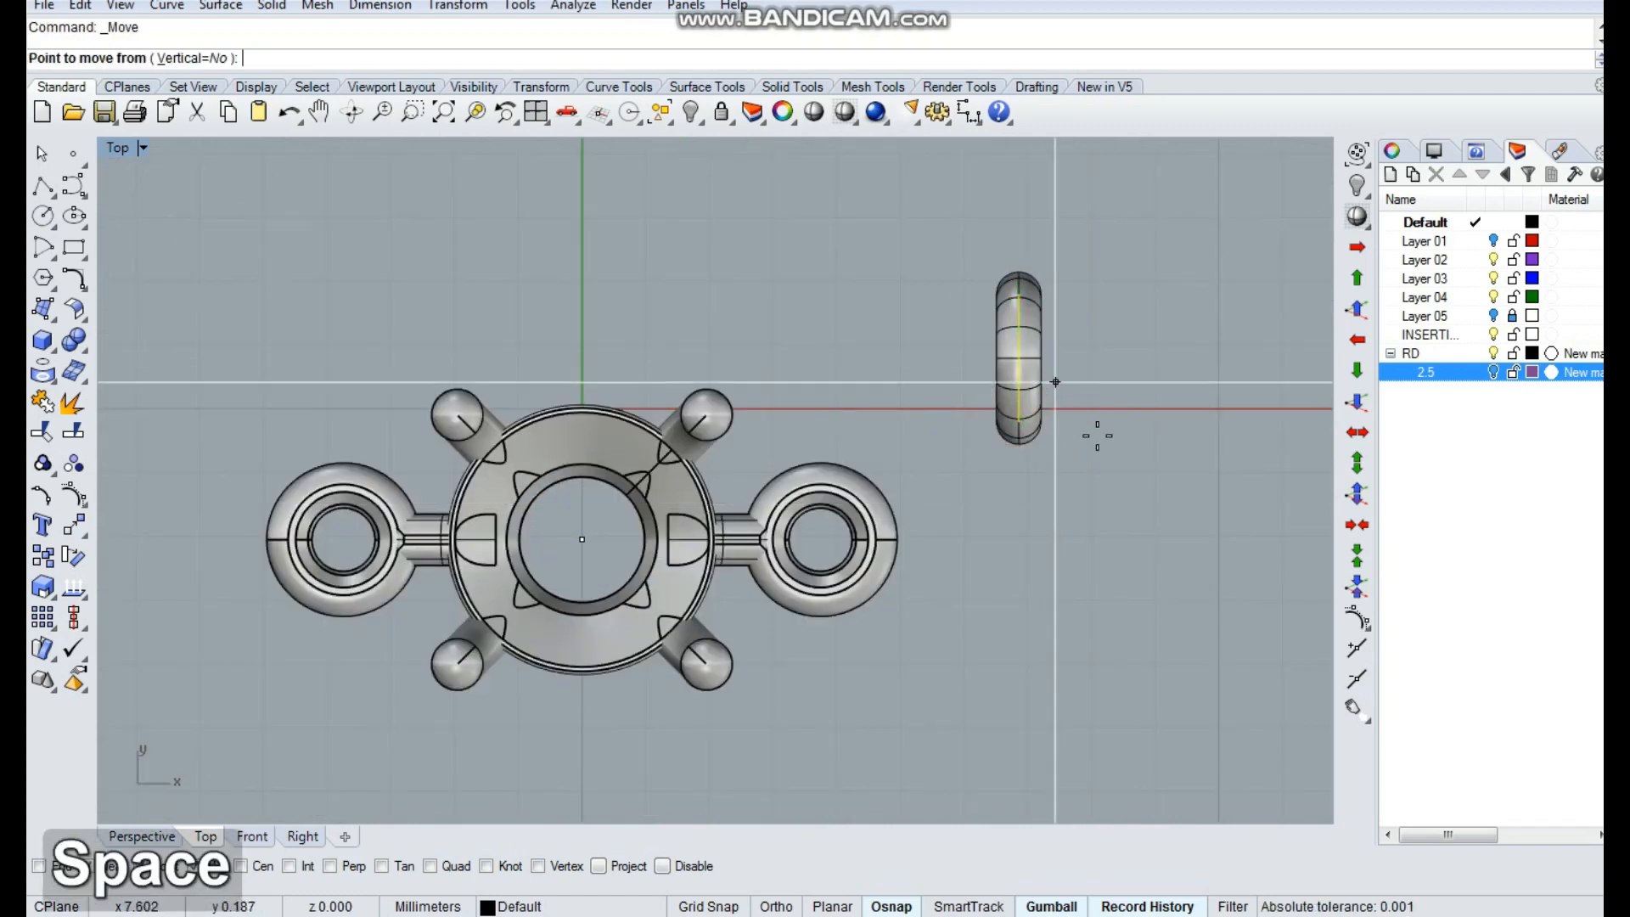
right_click(245, 866)
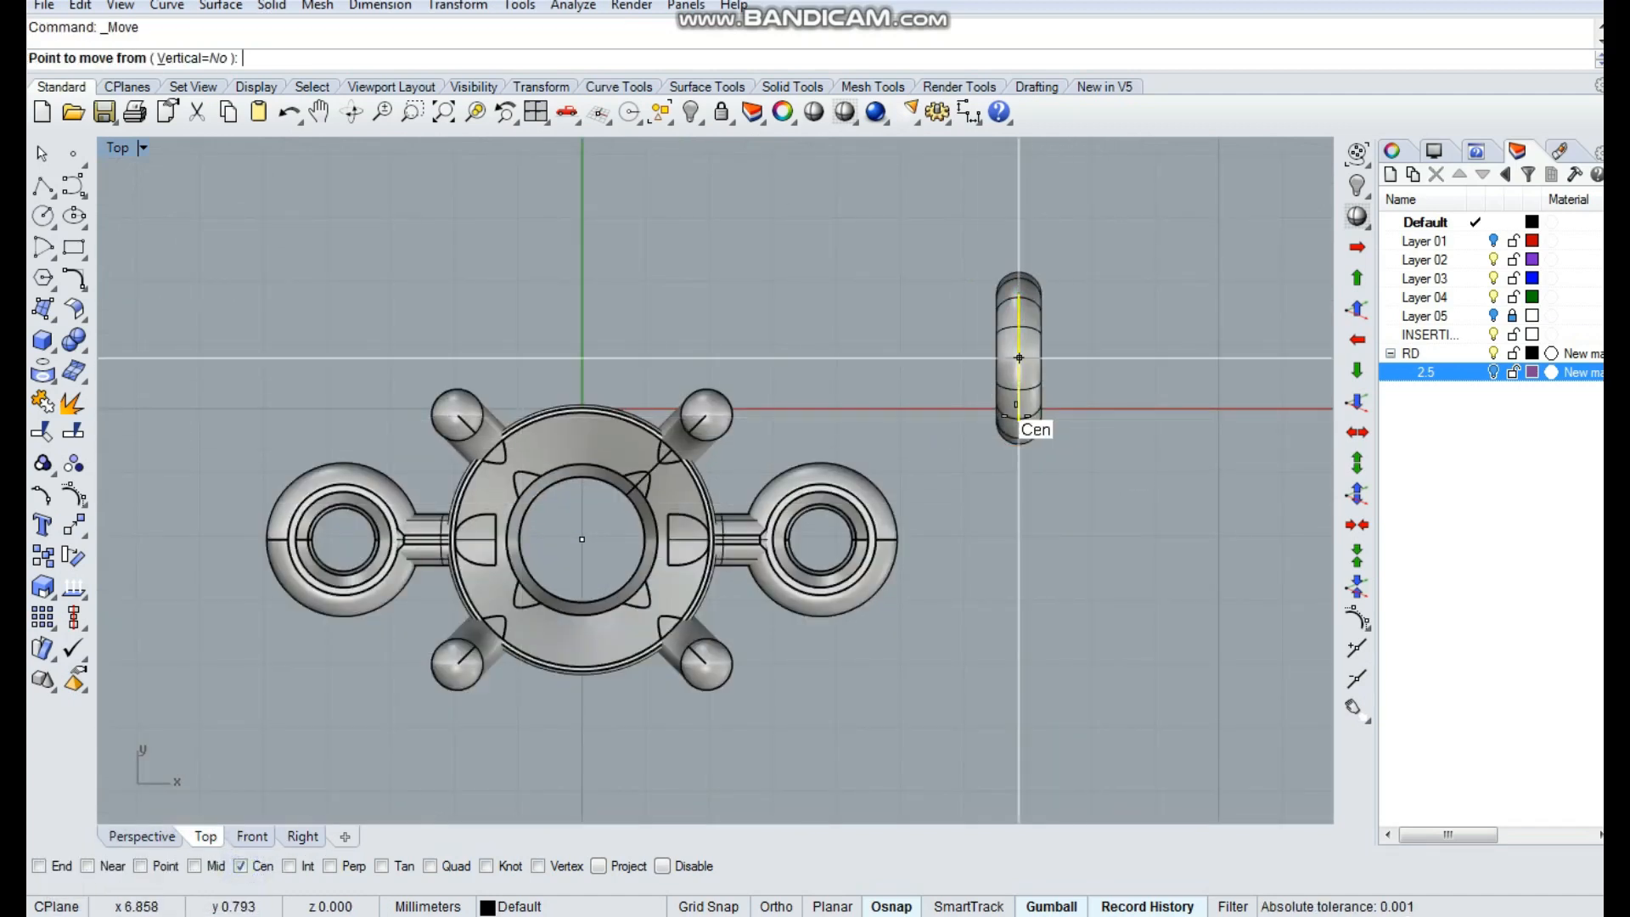
left_click(1023, 423)
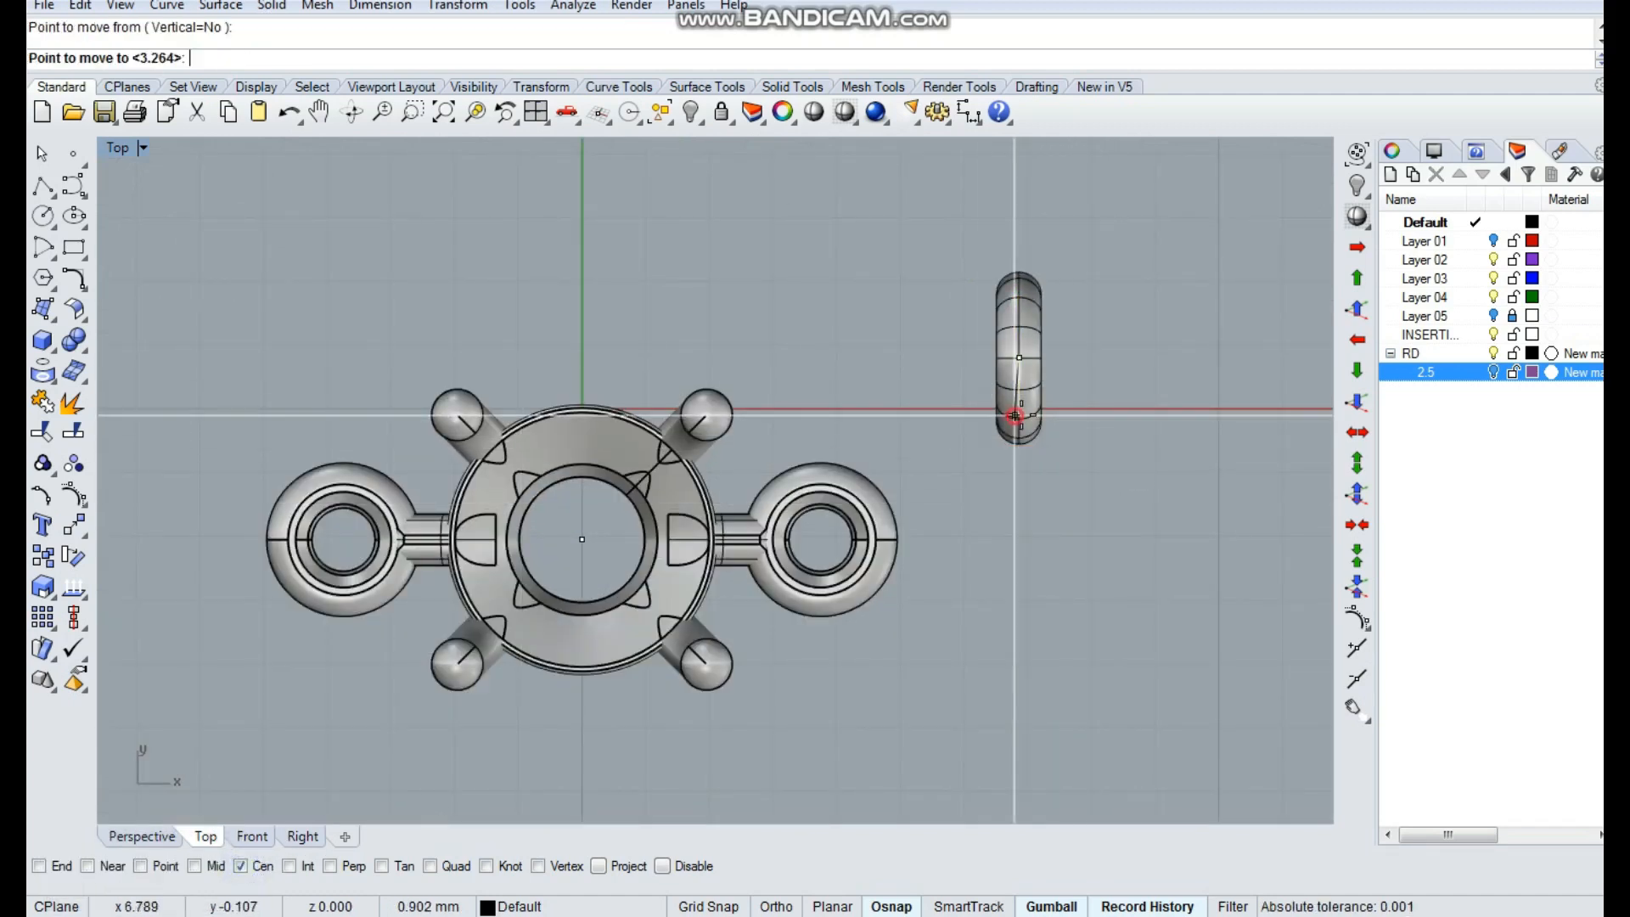
left_click(903, 578)
Shift the link along the Y axis so that it passes through the side ring's hole
right_click_drag(1041, 584, 776, 560, "ctrl+shift")
scroll(776, 560, "up", 1)
left_click_drag(795, 554, 823, 545)
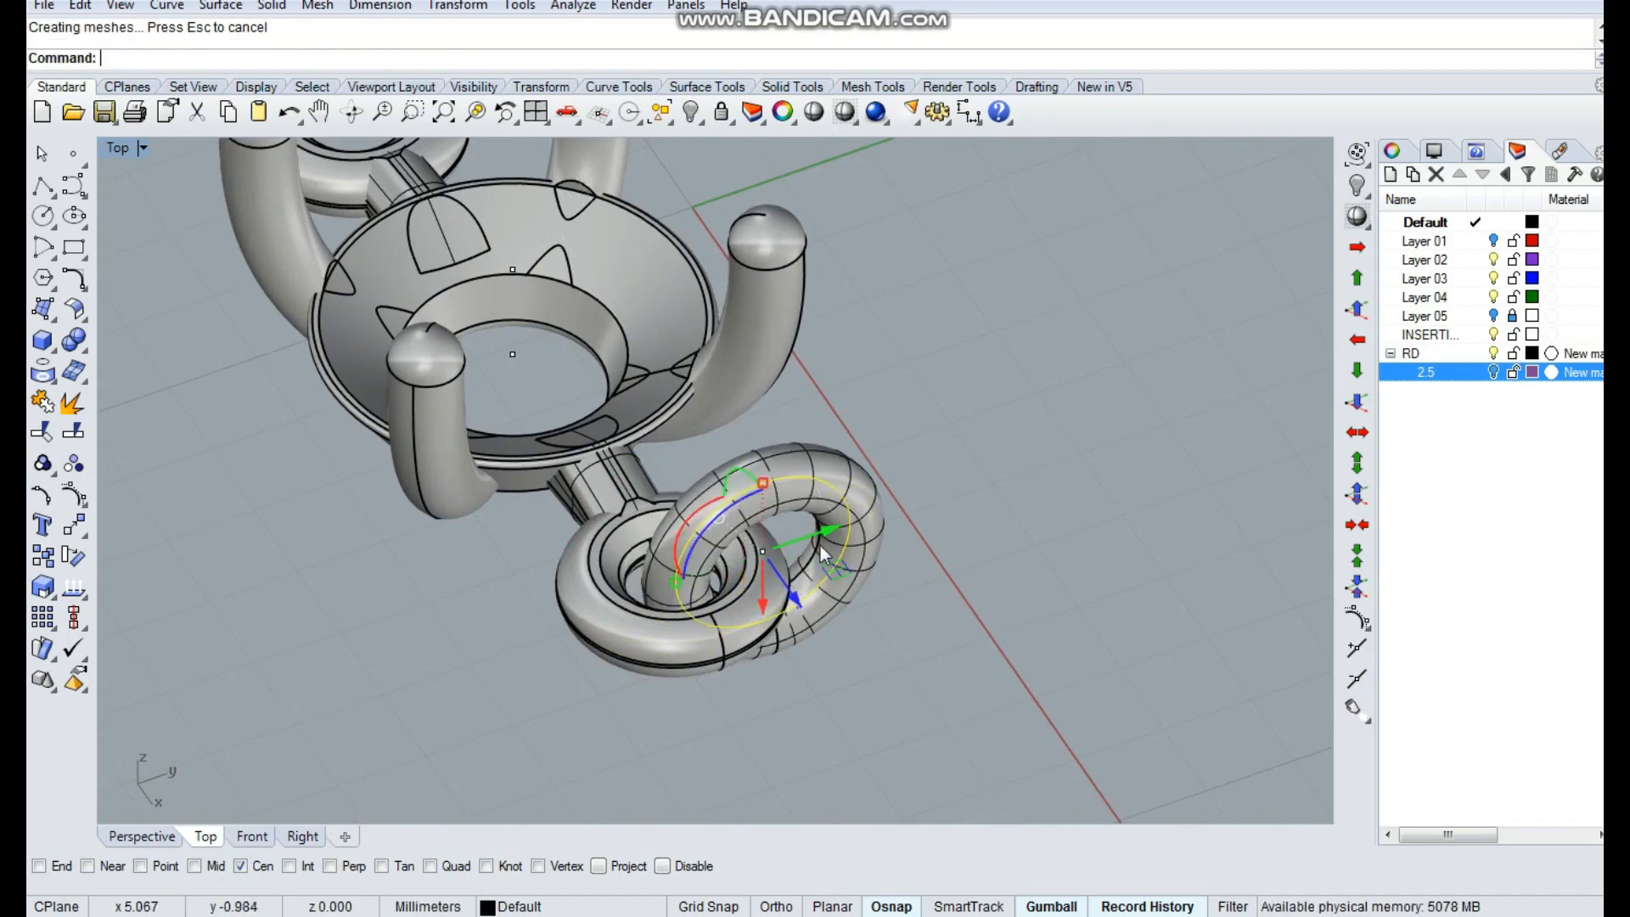
right_click_drag(823, 548, 1102, 575, "ctrl+shift")
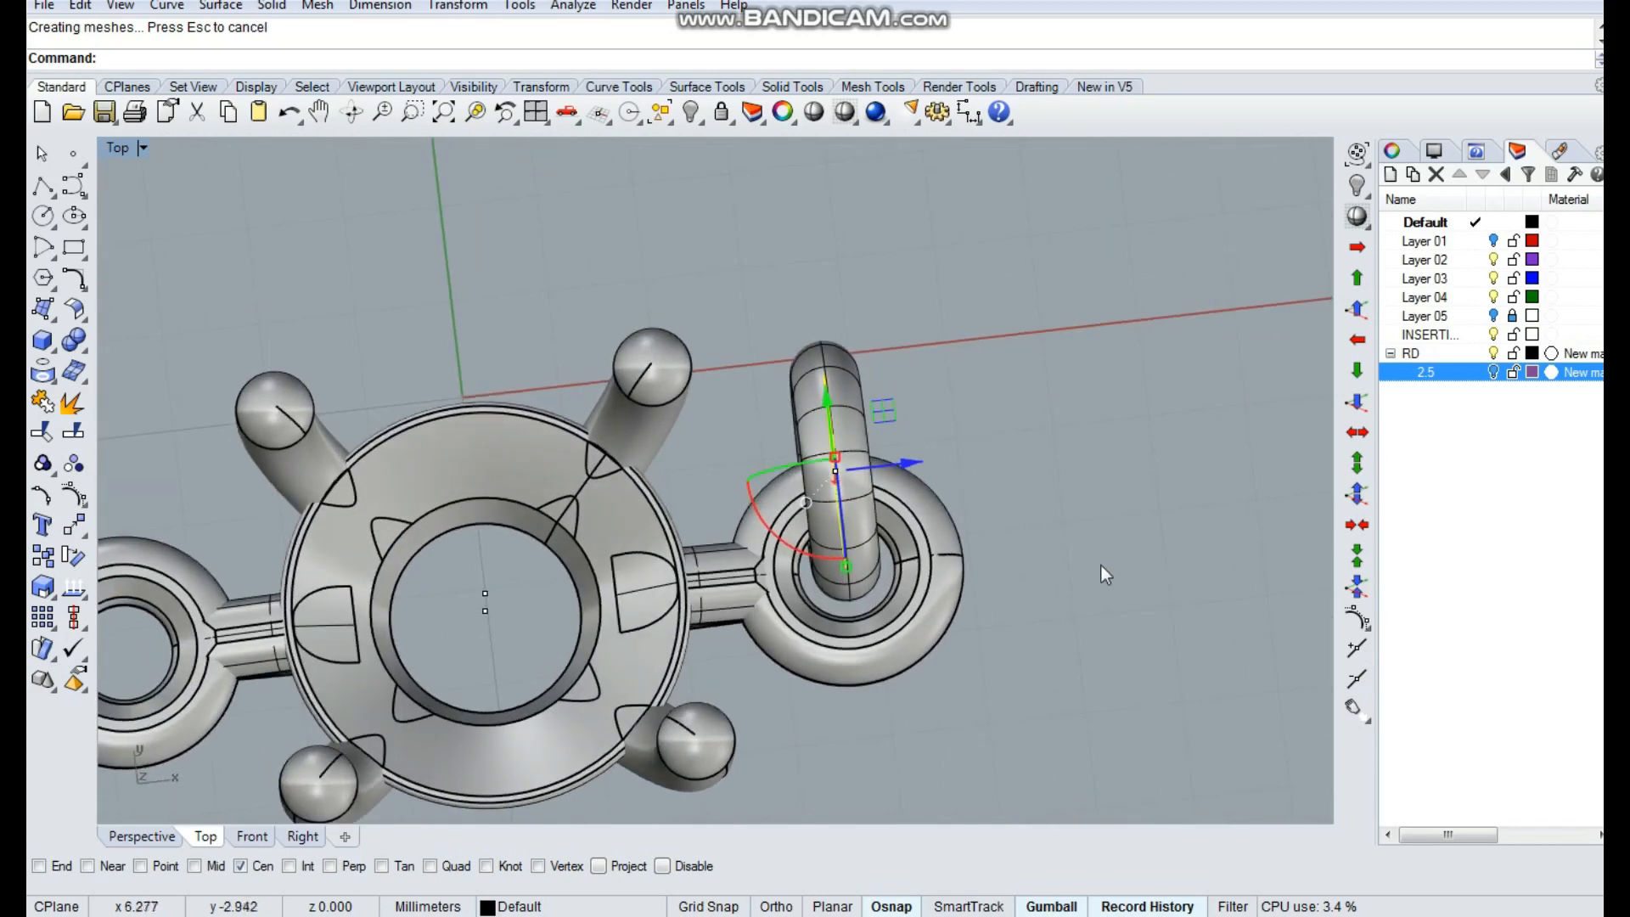
Mirror a copy of the link across a vertical plane through the origin (0) in the Top view for the opposite ring
left_click_drag(892, 328, 775, 400)
type("t")
key("Return")
type("Mirror")
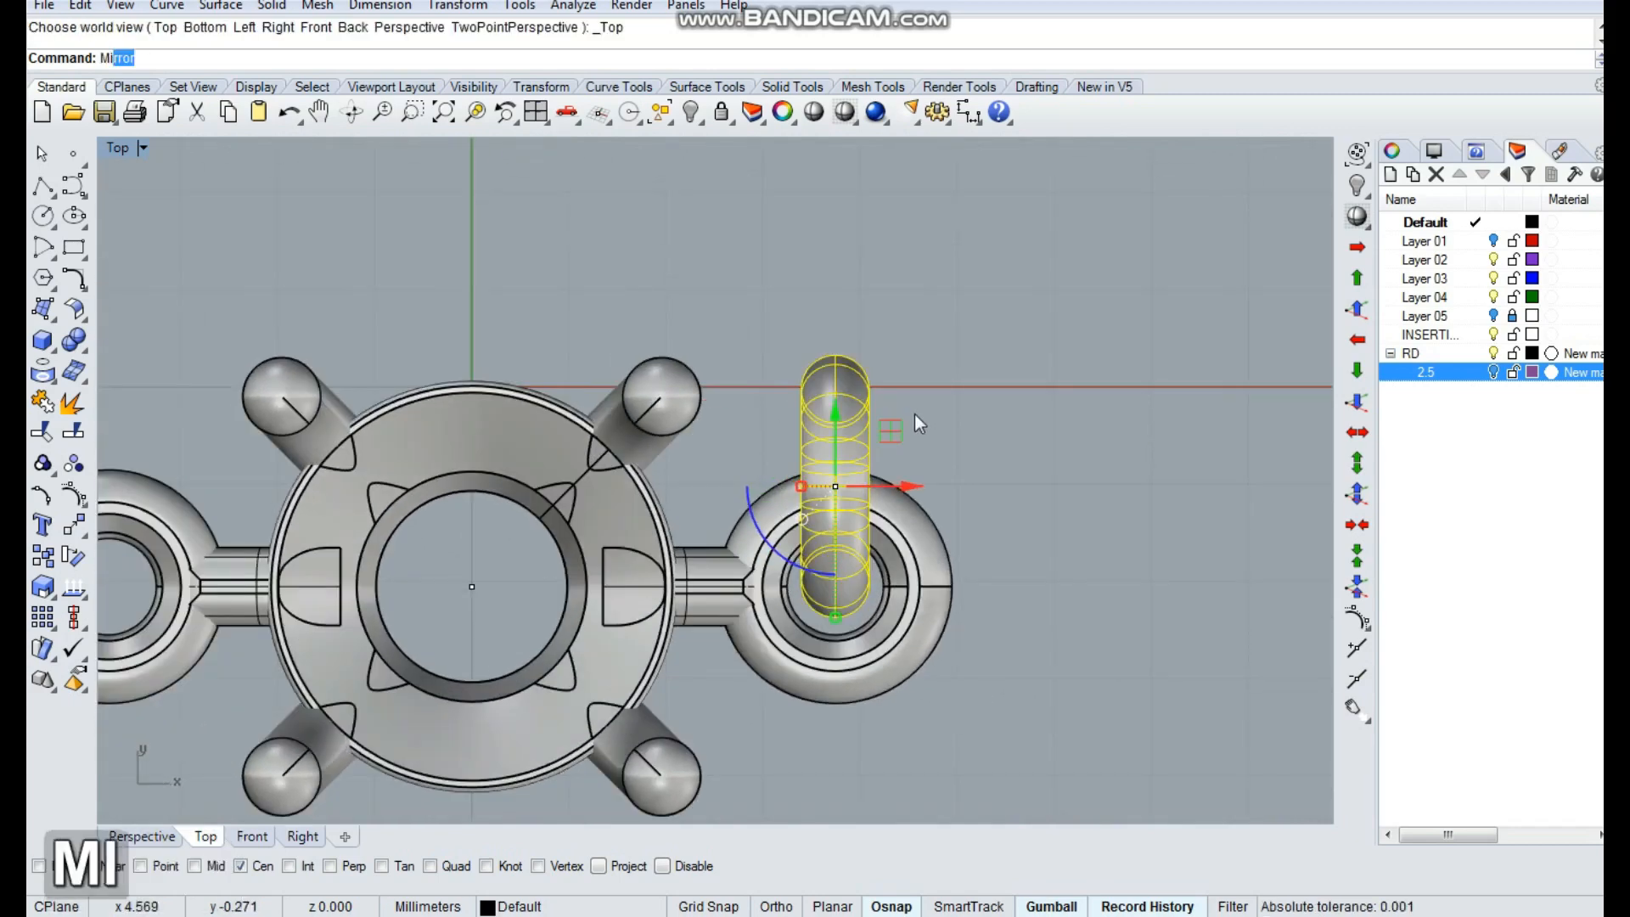
key("Return")
type("0")
key("Return")
scroll(915, 414, "down", 3)
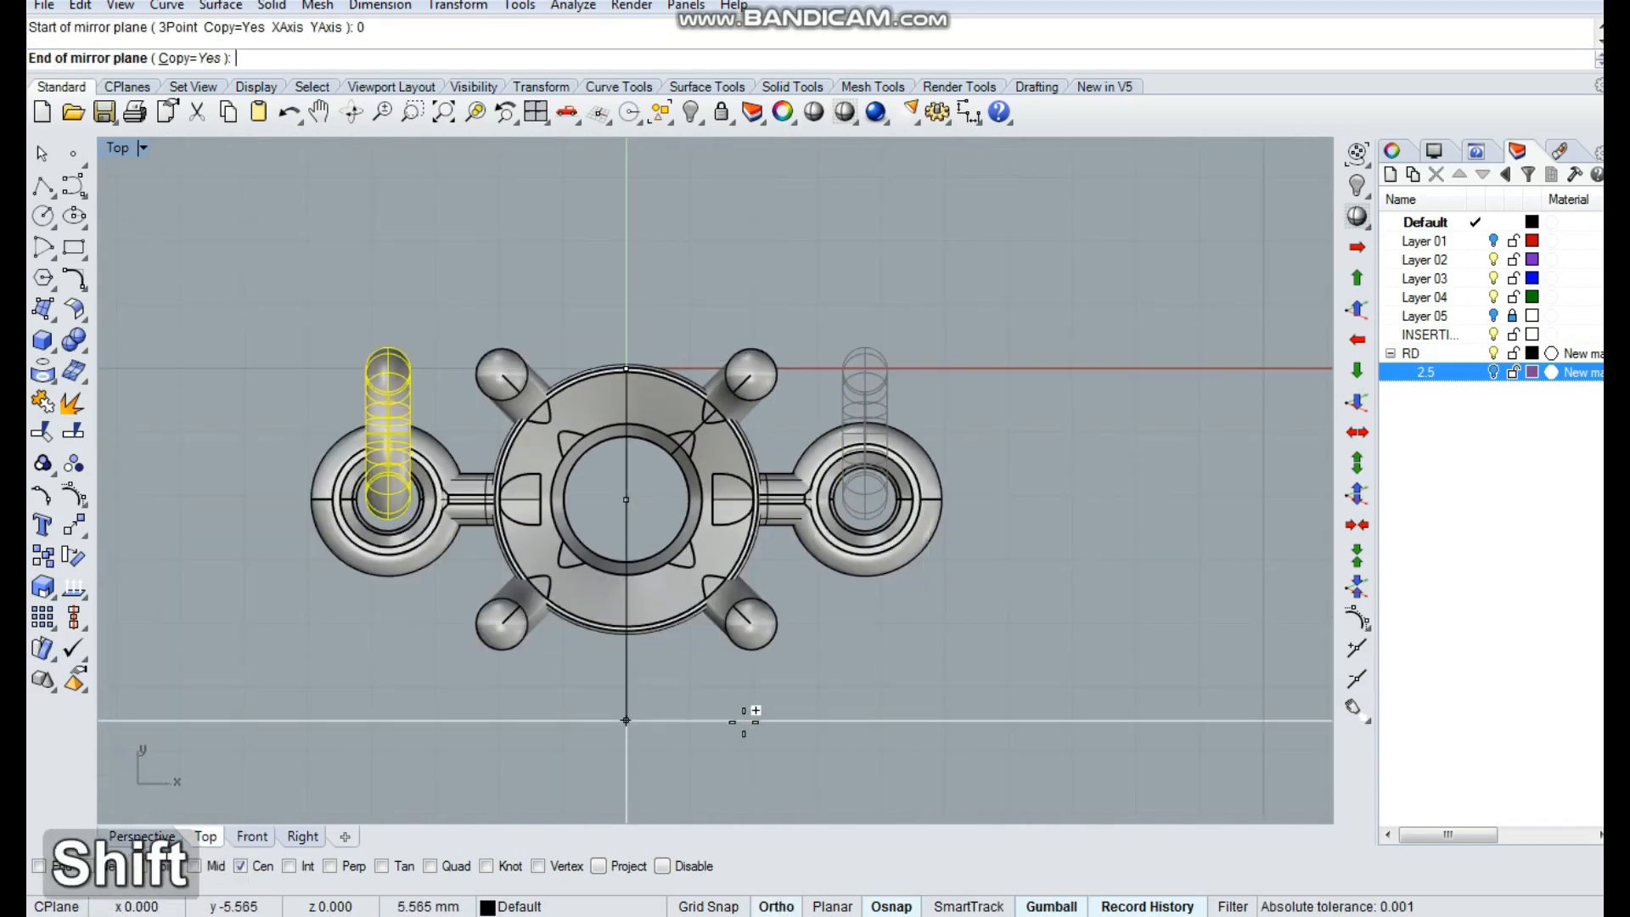
left_click(809, 717, "shift")
Show the hidden pendant frame and rotate the original link about the vertical axis so its far end swings outward
left_click(692, 113)
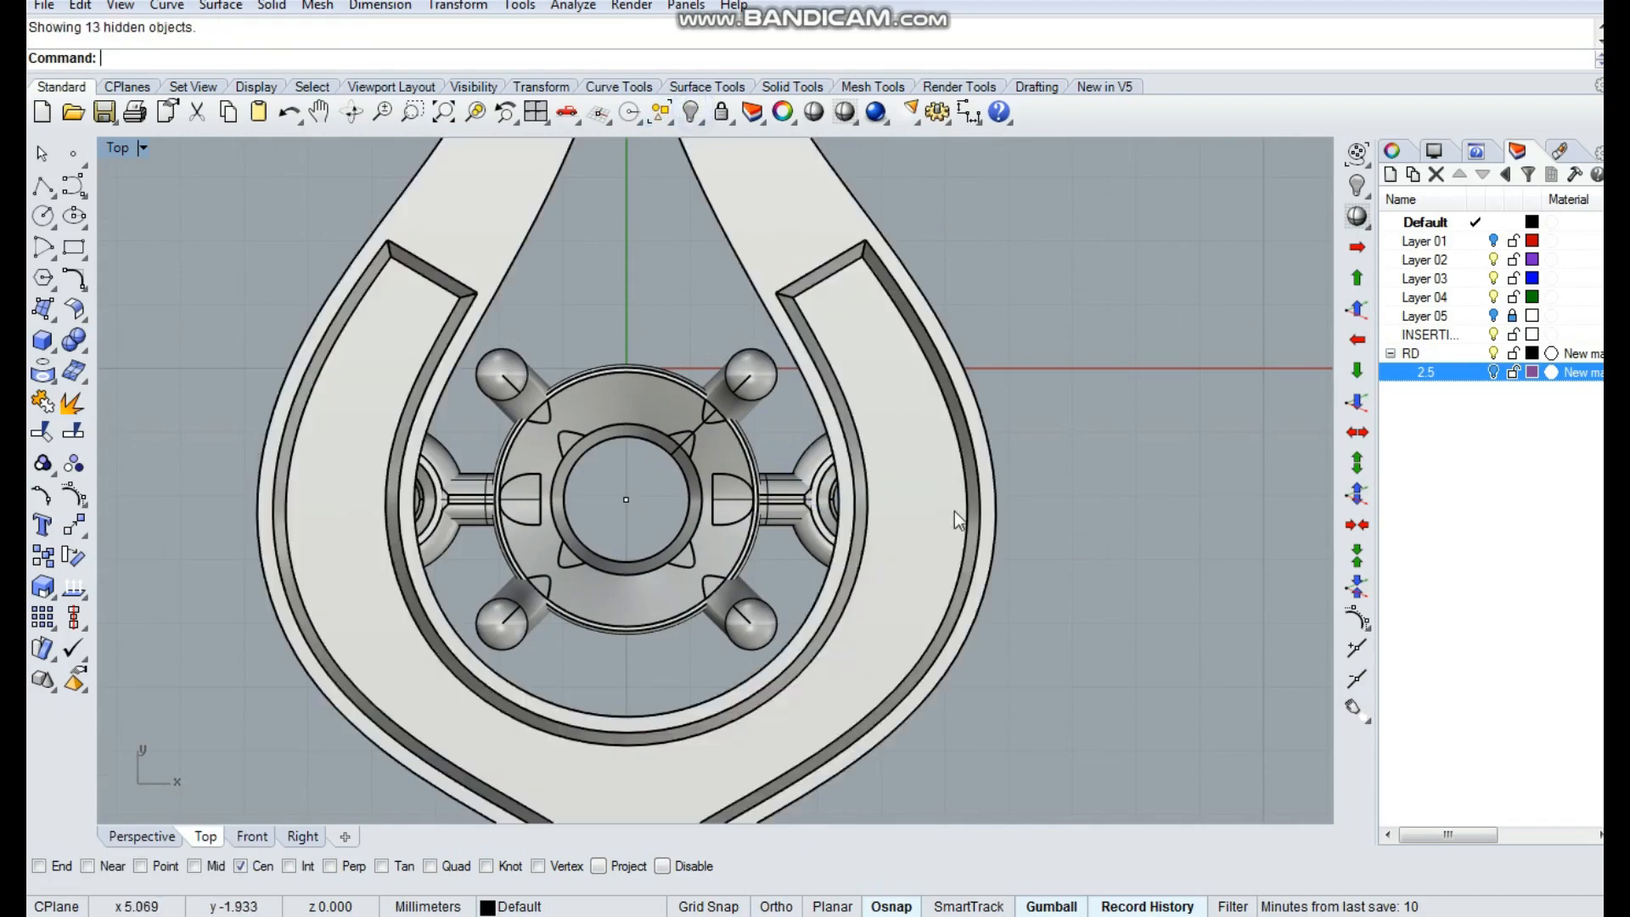
right_click_drag(954, 511, 470, 319, "ctrl+shift")
scroll(603, 482, "up", 3)
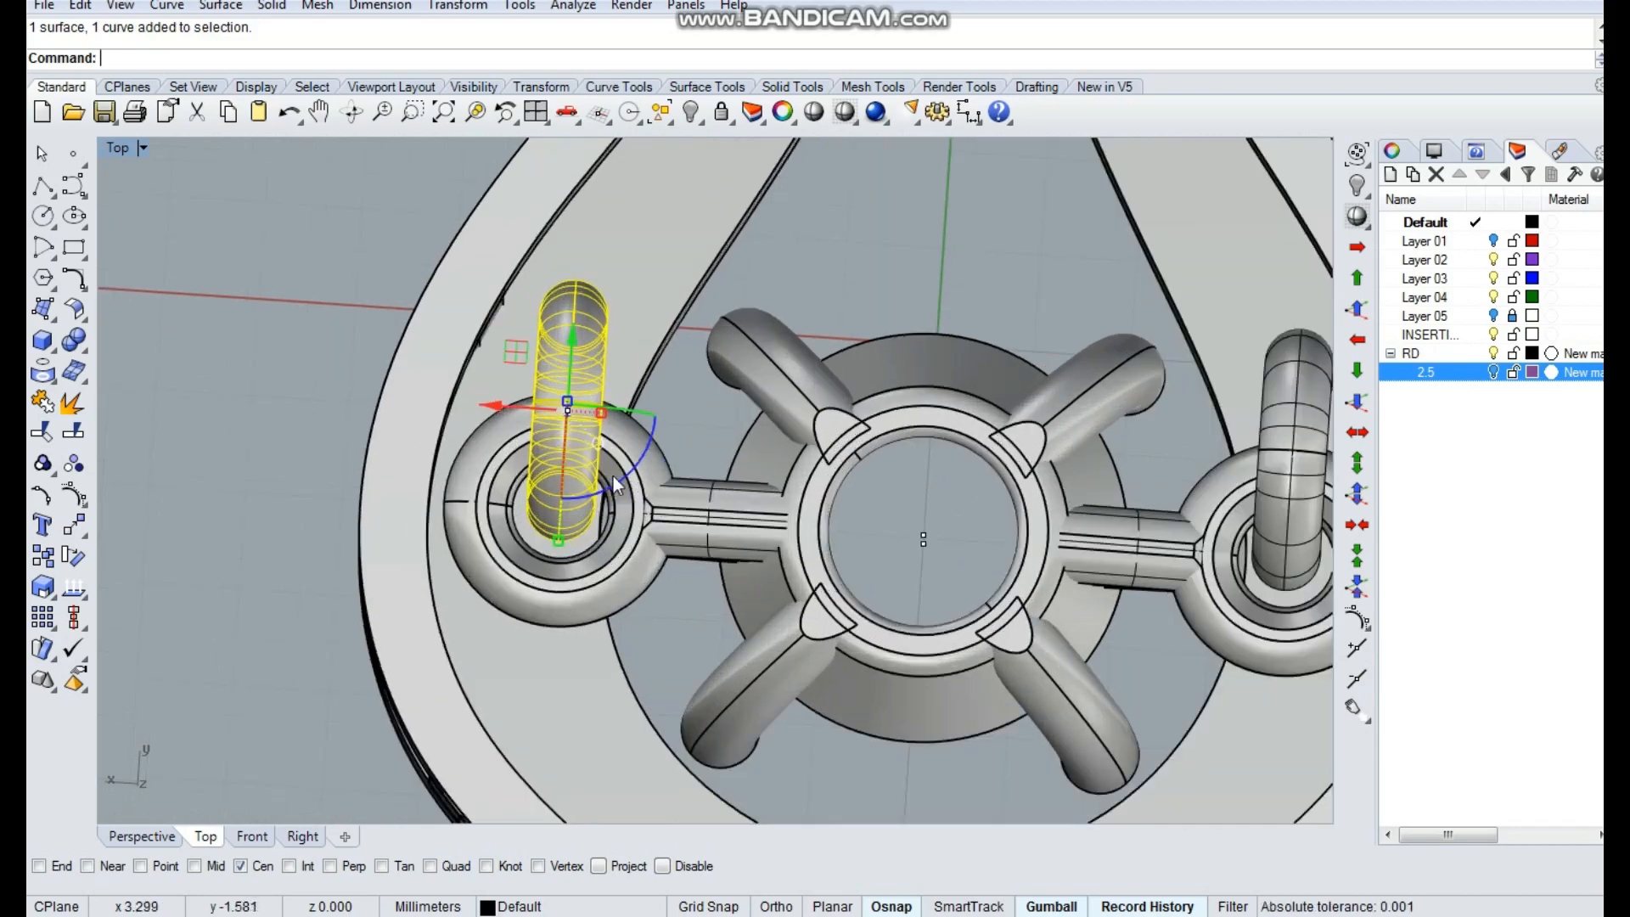
left_click_drag(613, 477, 645, 486)
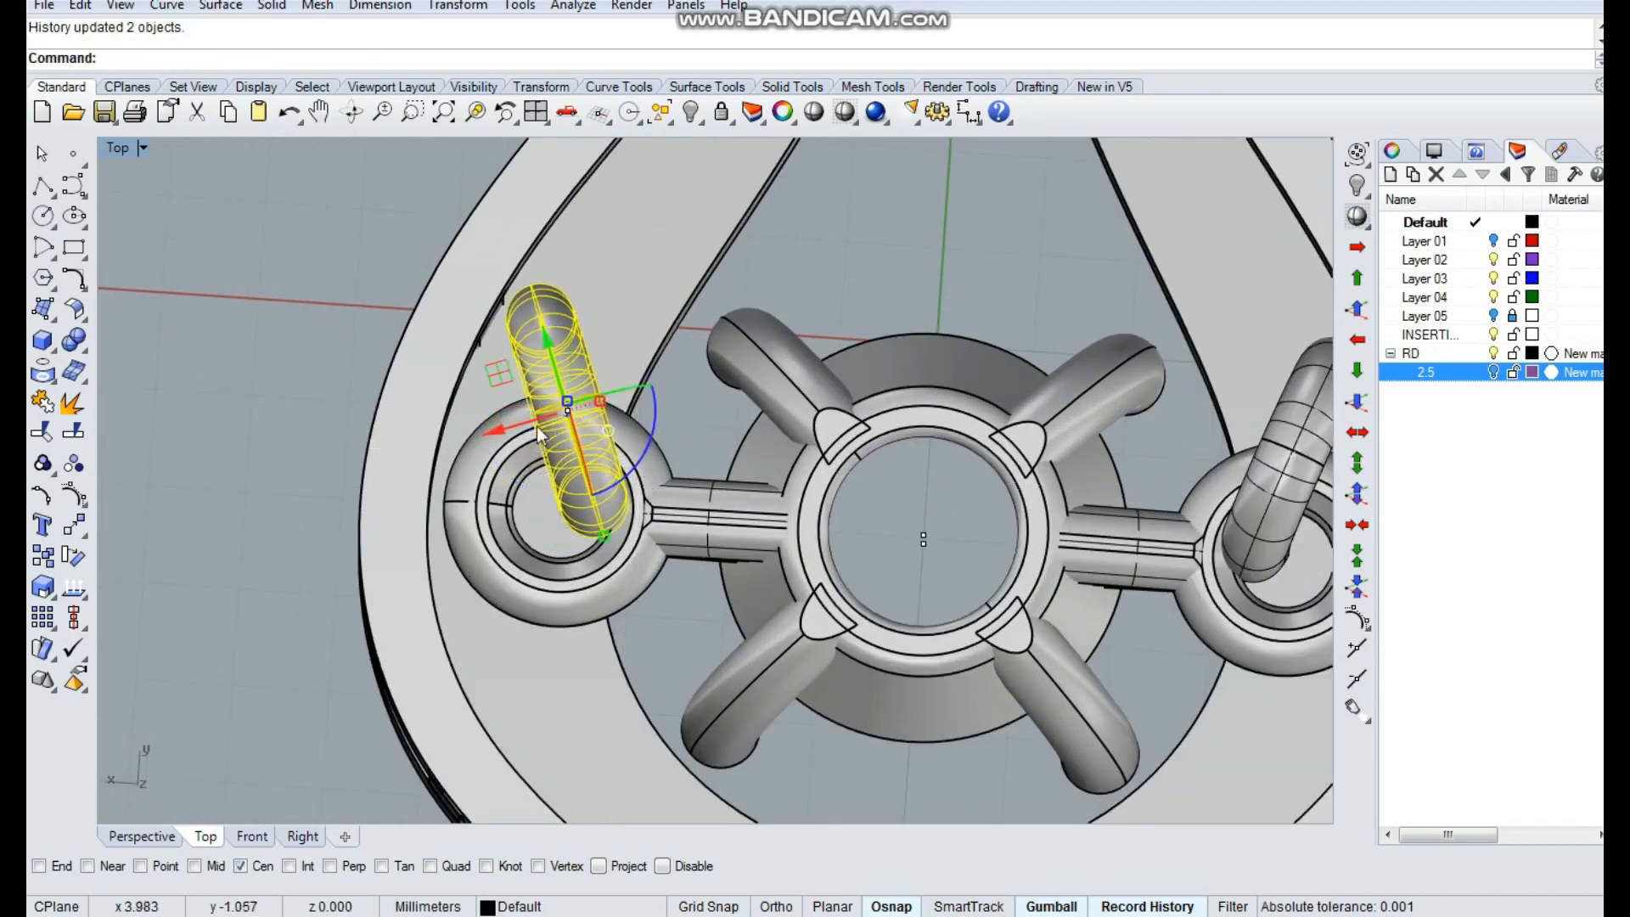
Shift the original link outward toward the pendant frame and fine-tune its rotation in the side ring's hole
left_click_drag(513, 429, 481, 440)
mouse_move(637, 377)
right_mouse_down("ctrl+shift")
mouse_move(616, 340)
mouse_move(659, 244)
mouse_move(788, 168)
mouse_move(649, 394)
right_mouse_up("ctrl+shift")
left_click_drag(648, 394, 655, 396)
right_click_drag(706, 424, 660, 446, "ctrl+shift")
left_click_drag(510, 438, 488, 436)
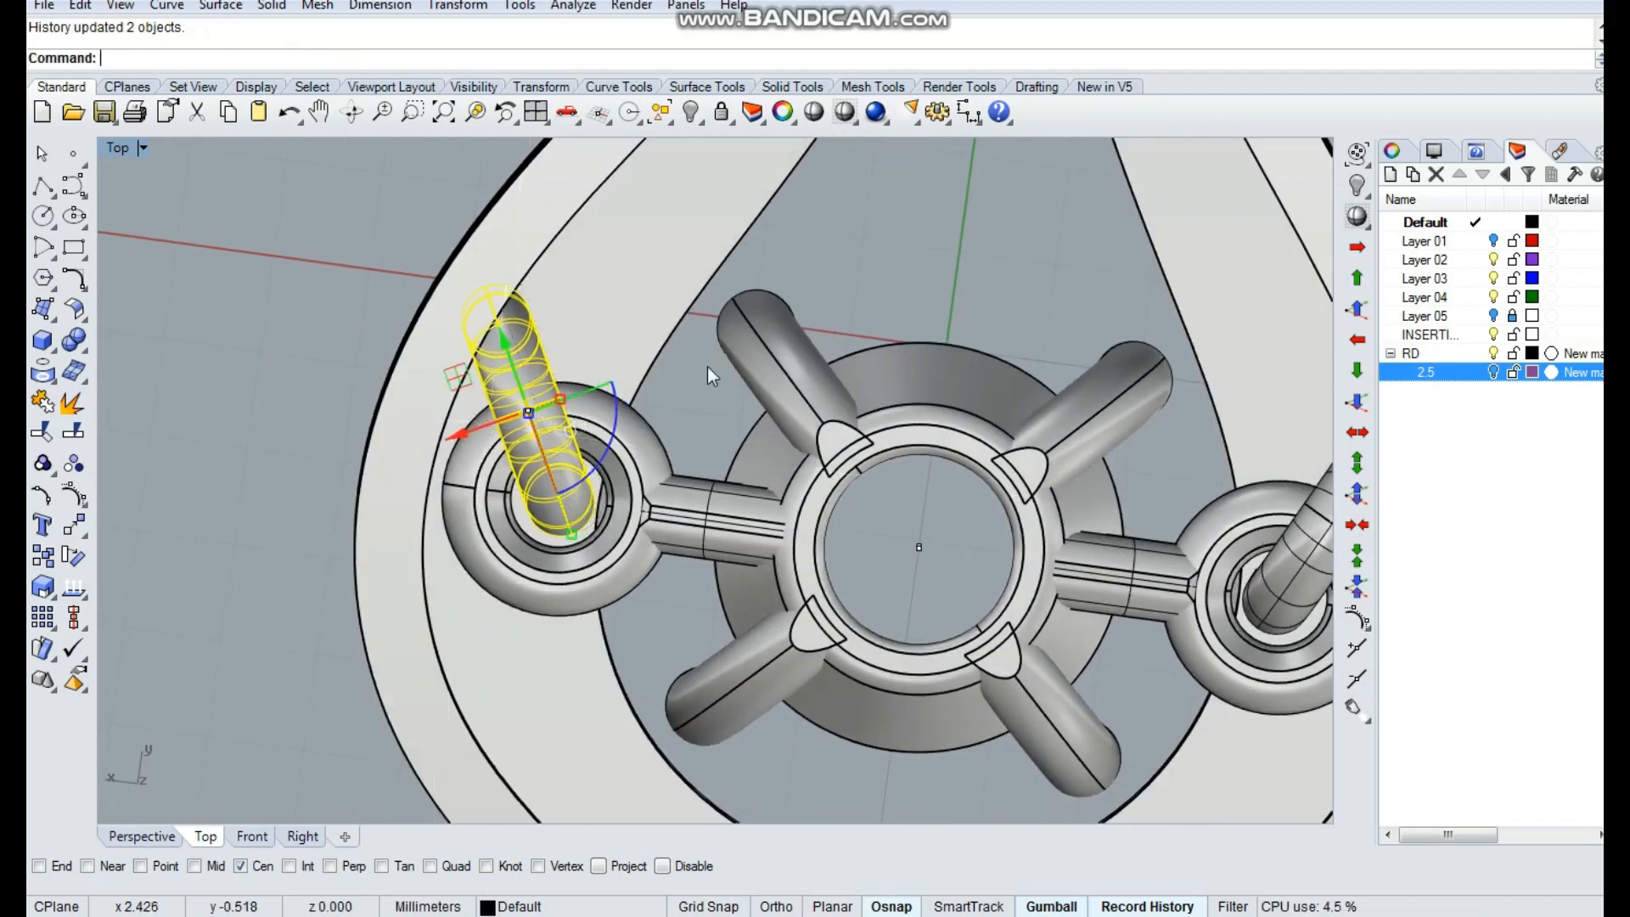
right_click_drag(683, 467, 879, 431, "ctrl+shift")
Select the pendant frame group and lock it
key("Escape")
left_click(842, 245)
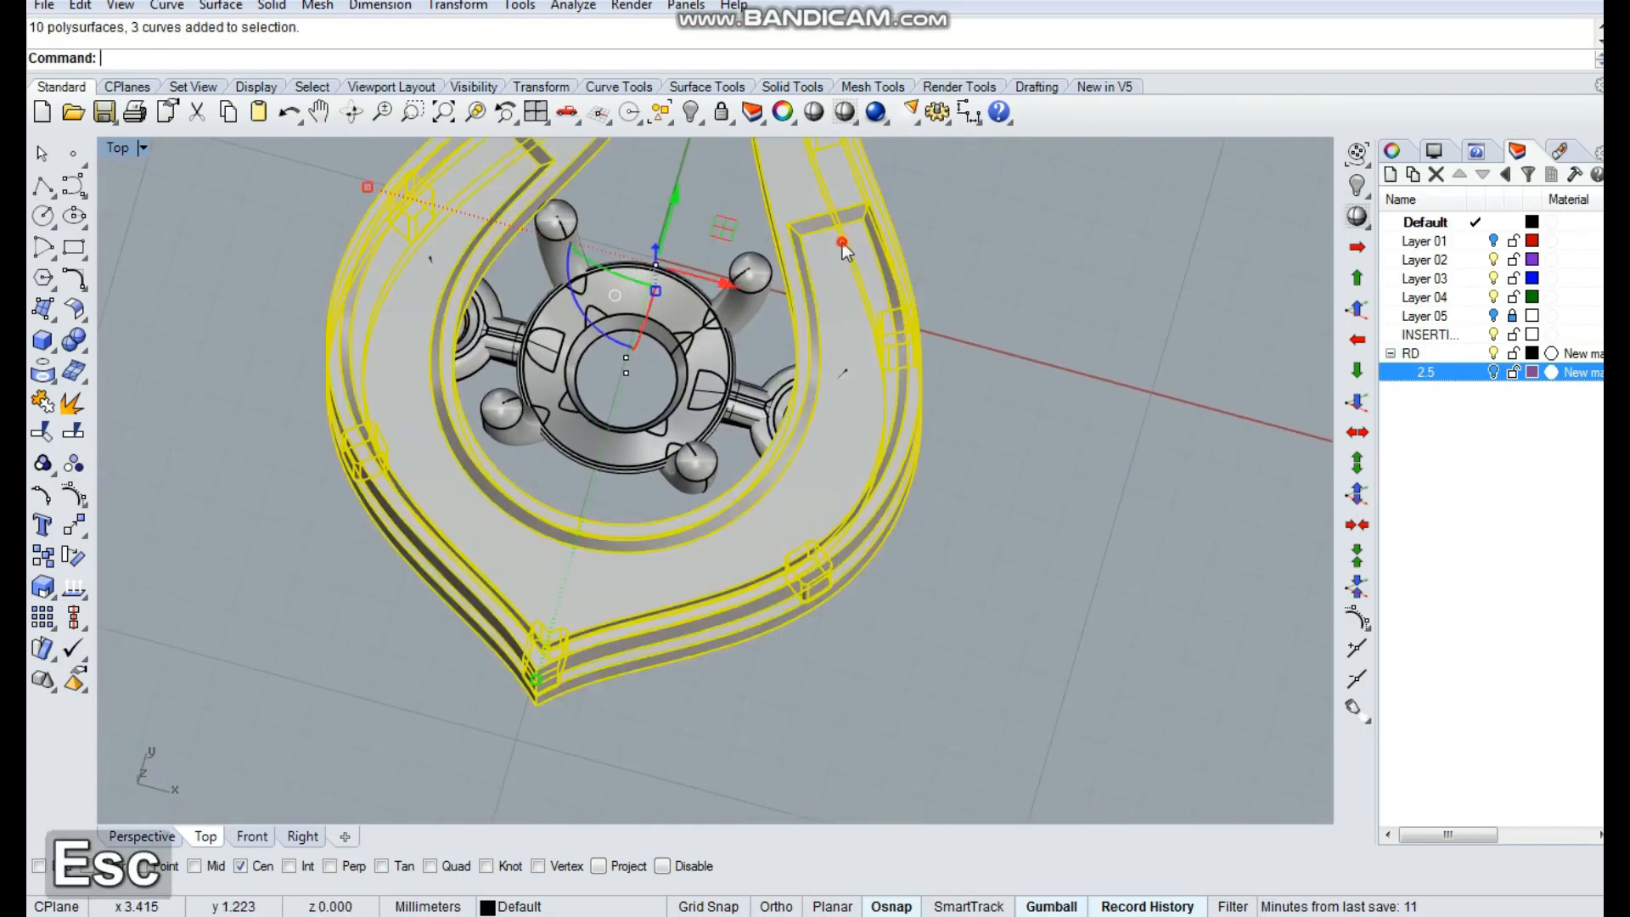
left_click(726, 114)
Select the original link with its circle and adjust its rotation within the side ring in the Bottom view
right_click_drag(766, 321, 738, 552, "ctrl+shift")
scroll(908, 525, "up", 8)
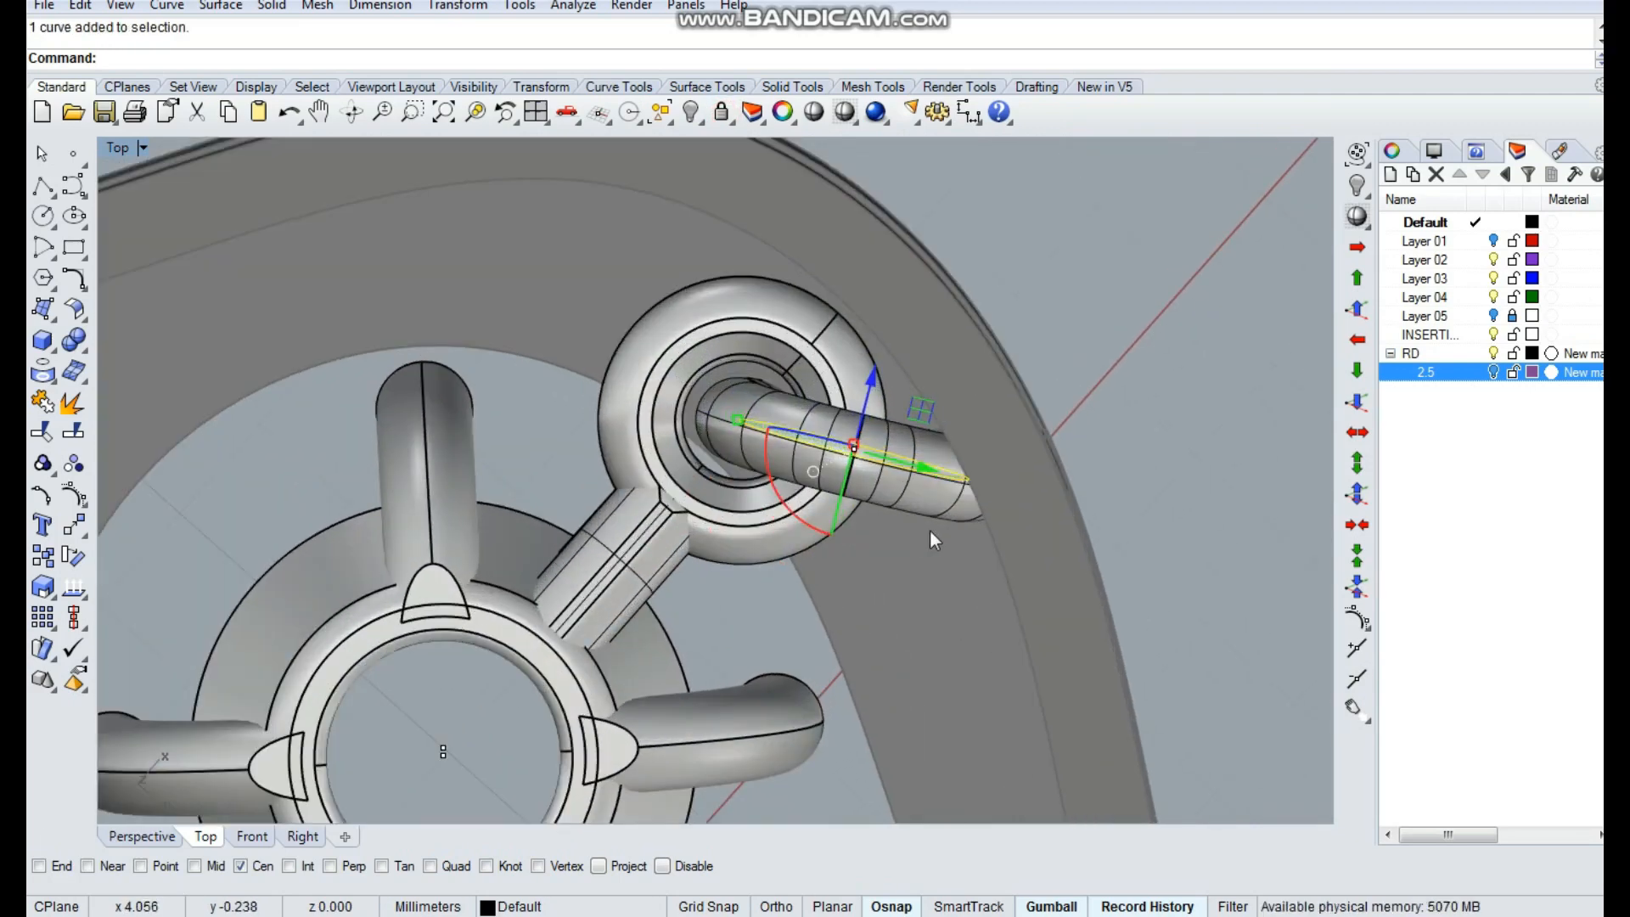
left_click(930, 509, "shift")
left_click(575, 108)
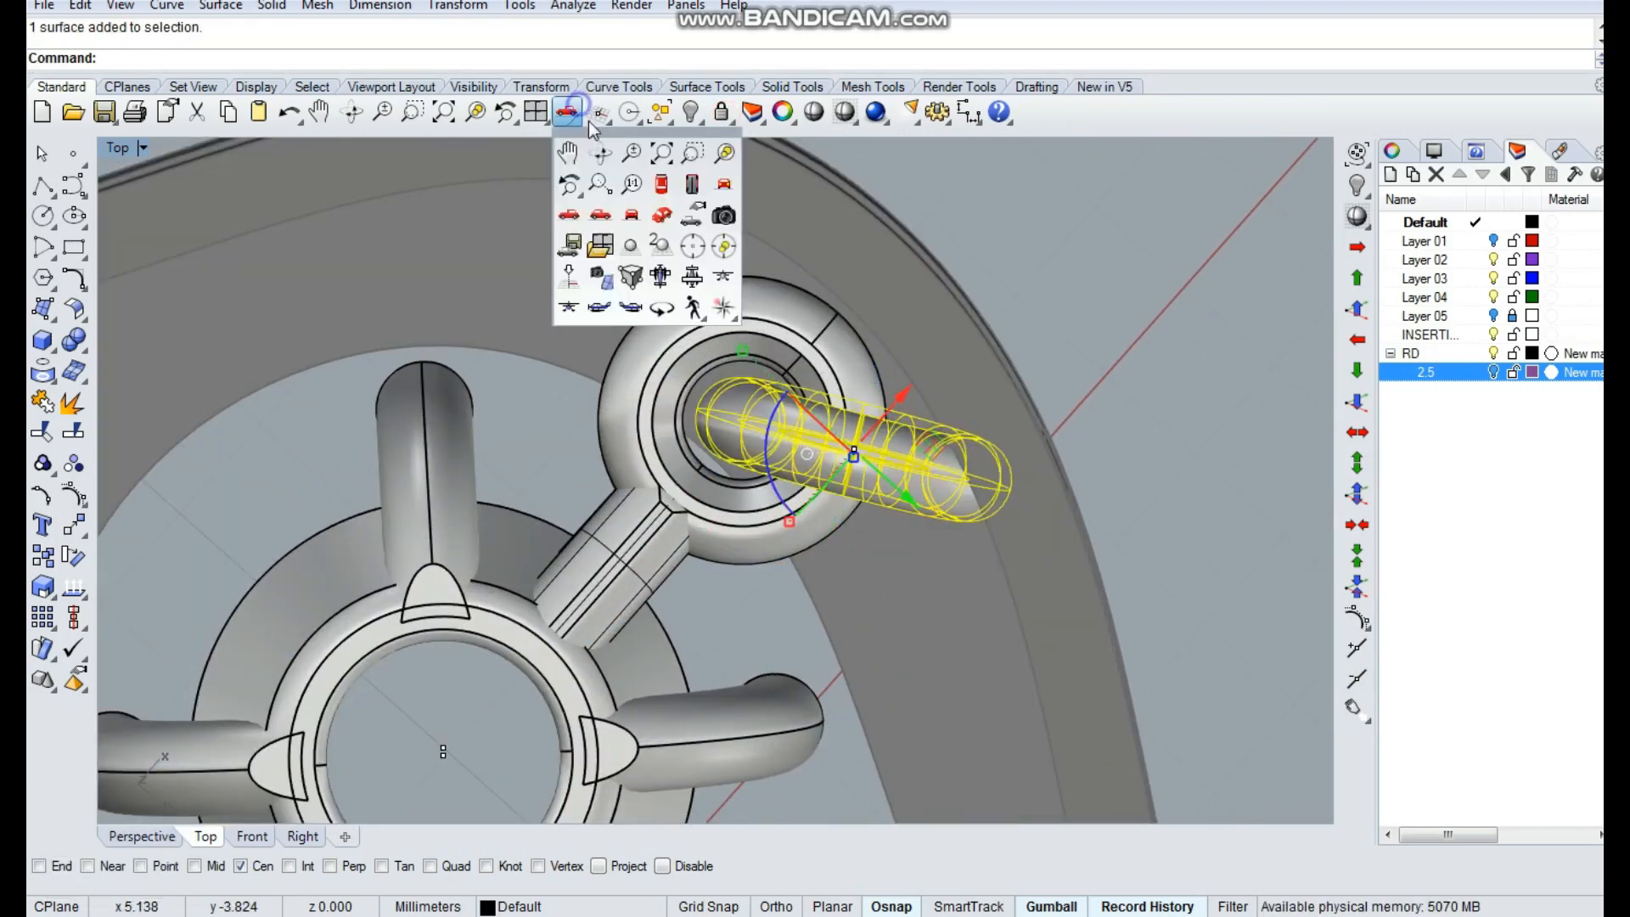
left_click(694, 184)
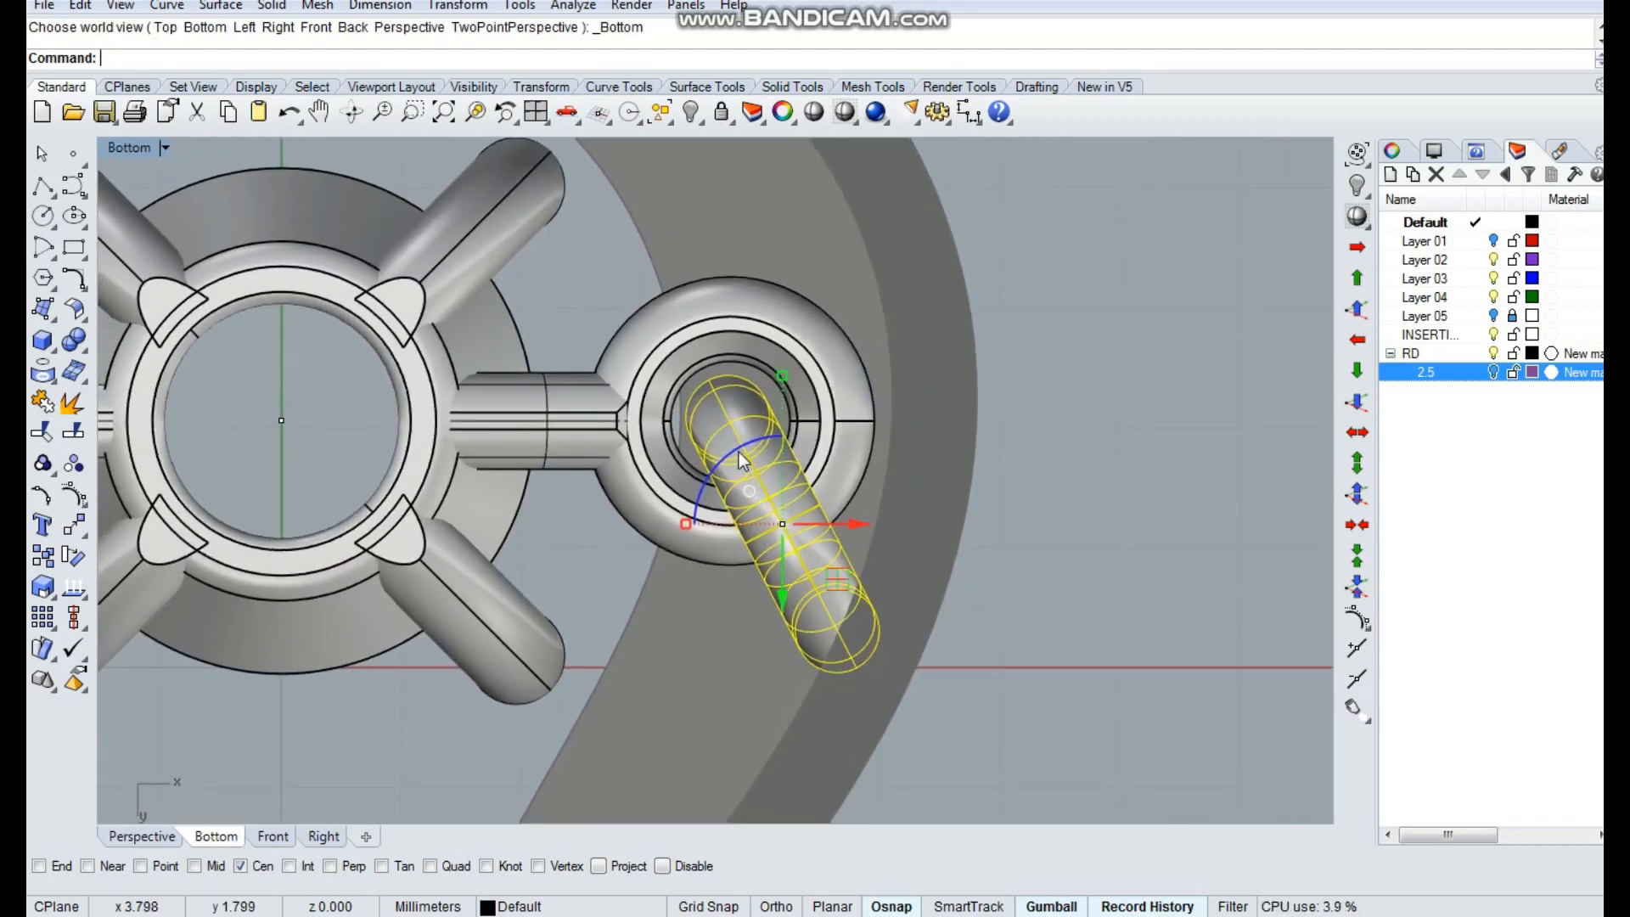
left_click_drag(740, 459, 841, 582)
Reselect the link with its circle and fine-tune its rotation angle and height between the side ring and the frame
right_click_drag(1067, 580, 861, 520)
left_click_drag(973, 571, 850, 333)
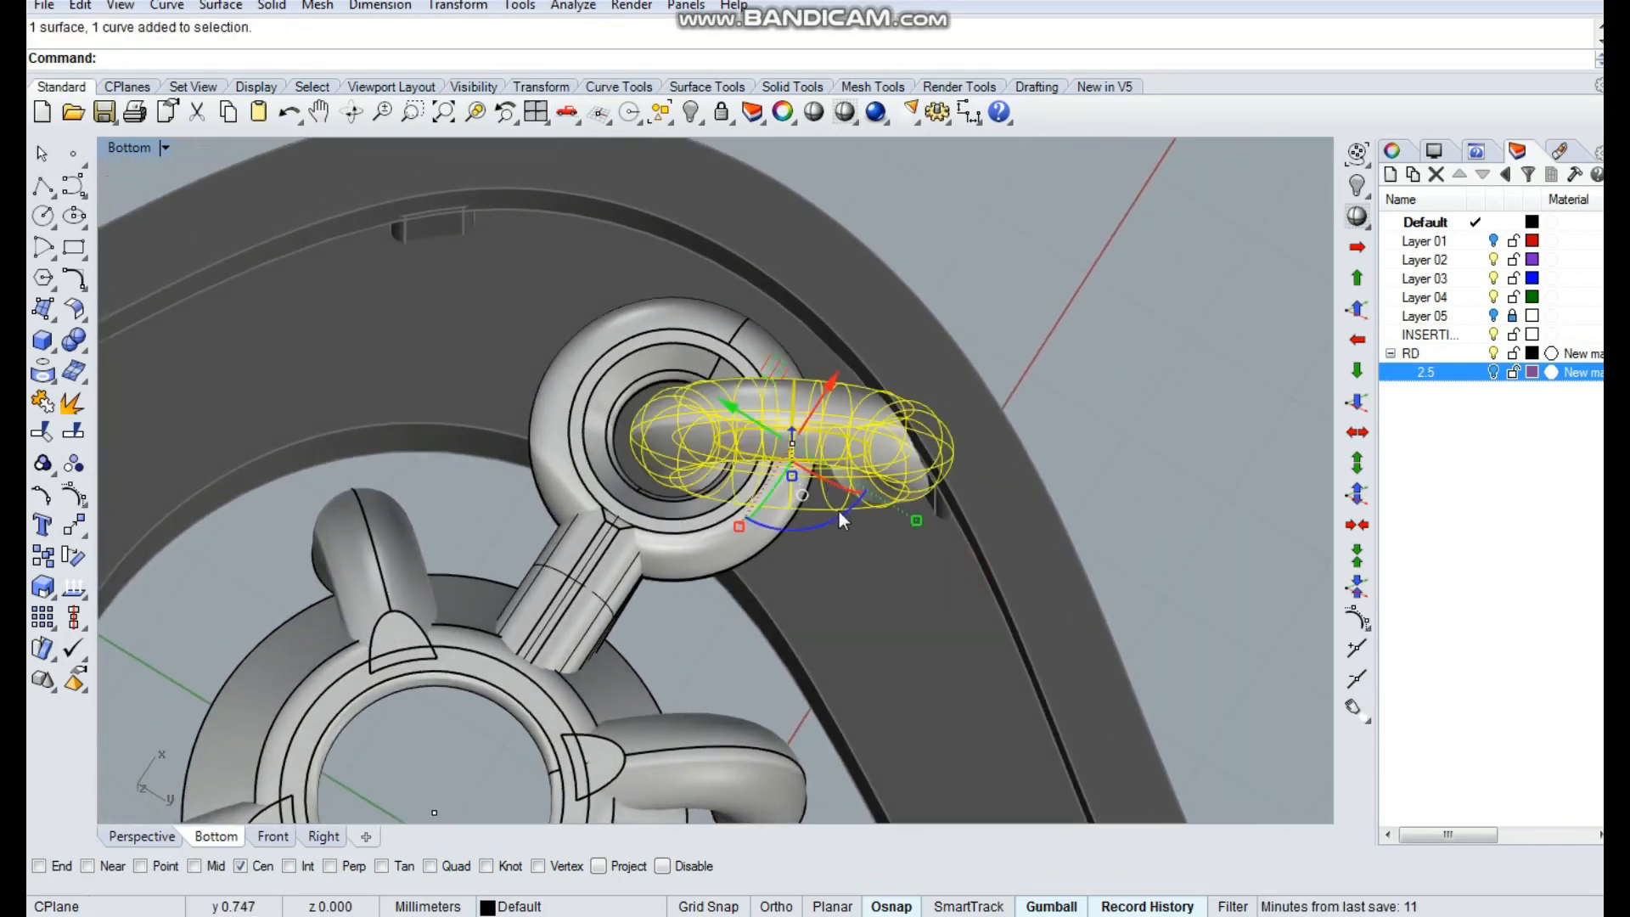
left_click_drag(840, 515, 838, 523)
left_click_drag(793, 437, 769, 383)
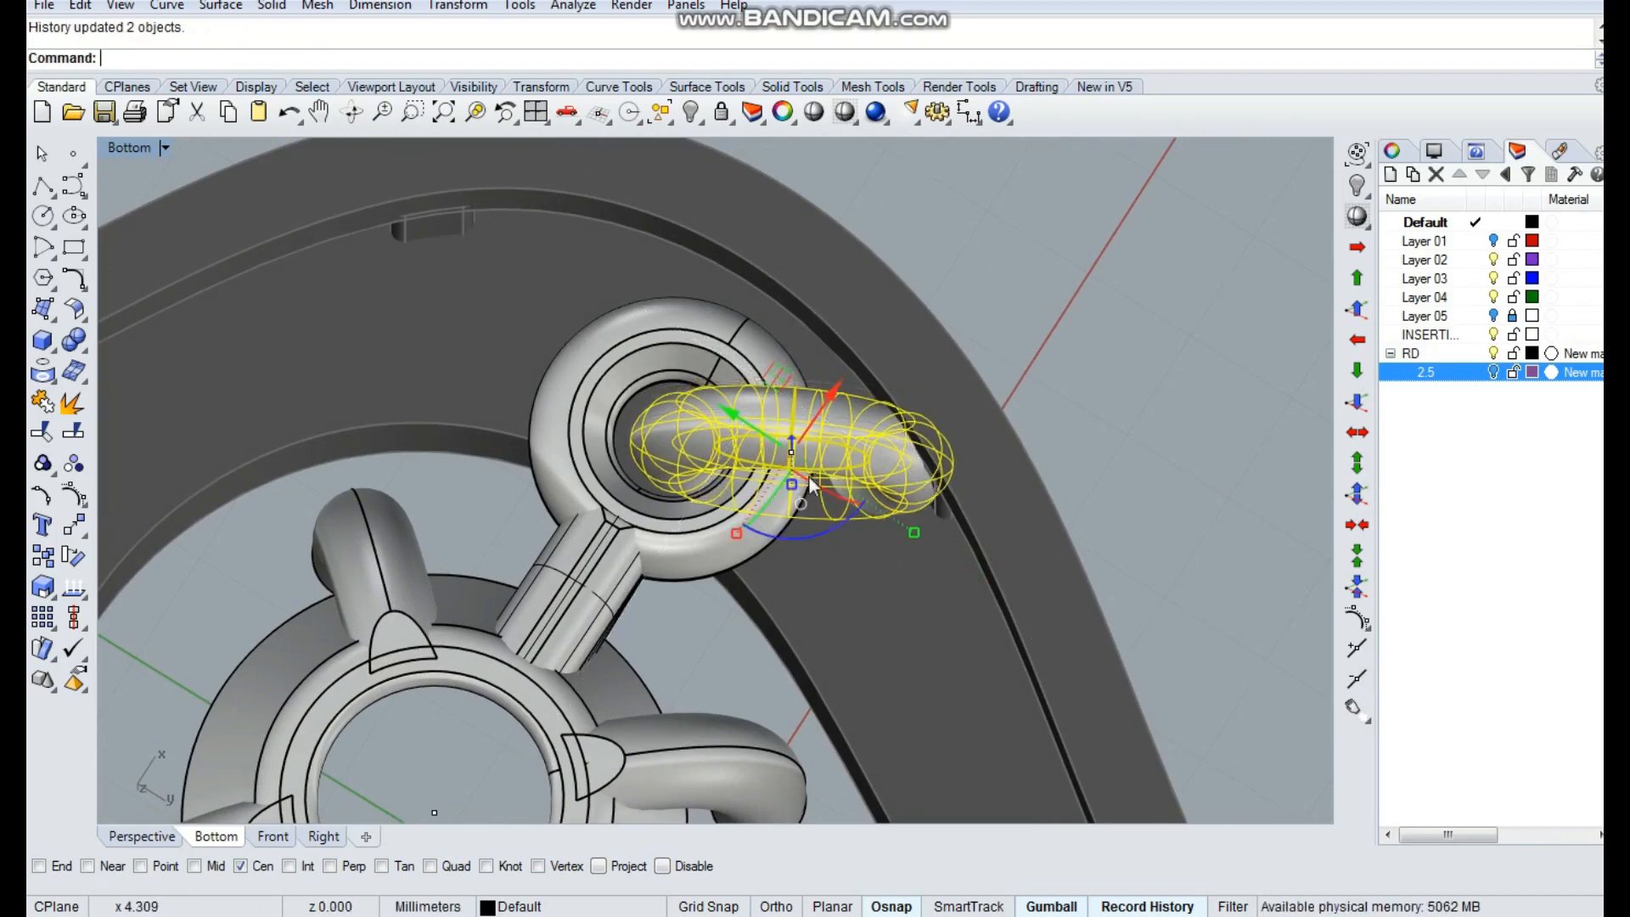
left_click_drag(831, 525, 831, 539)
left_click(957, 614)
Unlock the pendant frame and extract a copy of the flat recessed surface on its underside
mouse_move(956, 615)
right_mouse_down()
mouse_move(967, 399)
mouse_move(923, 406)
mouse_move(971, 536)
mouse_move(1259, 677)
mouse_move(1240, 495)
mouse_move(1224, 491)
right_mouse_up()
scroll(923, 406, "down", 4)
scroll(921, 402, "down", 2)
left_click(1224, 491)
right_click(721, 113)
right_click_drag(1077, 466, 774, 422)
left_click(639, 388)
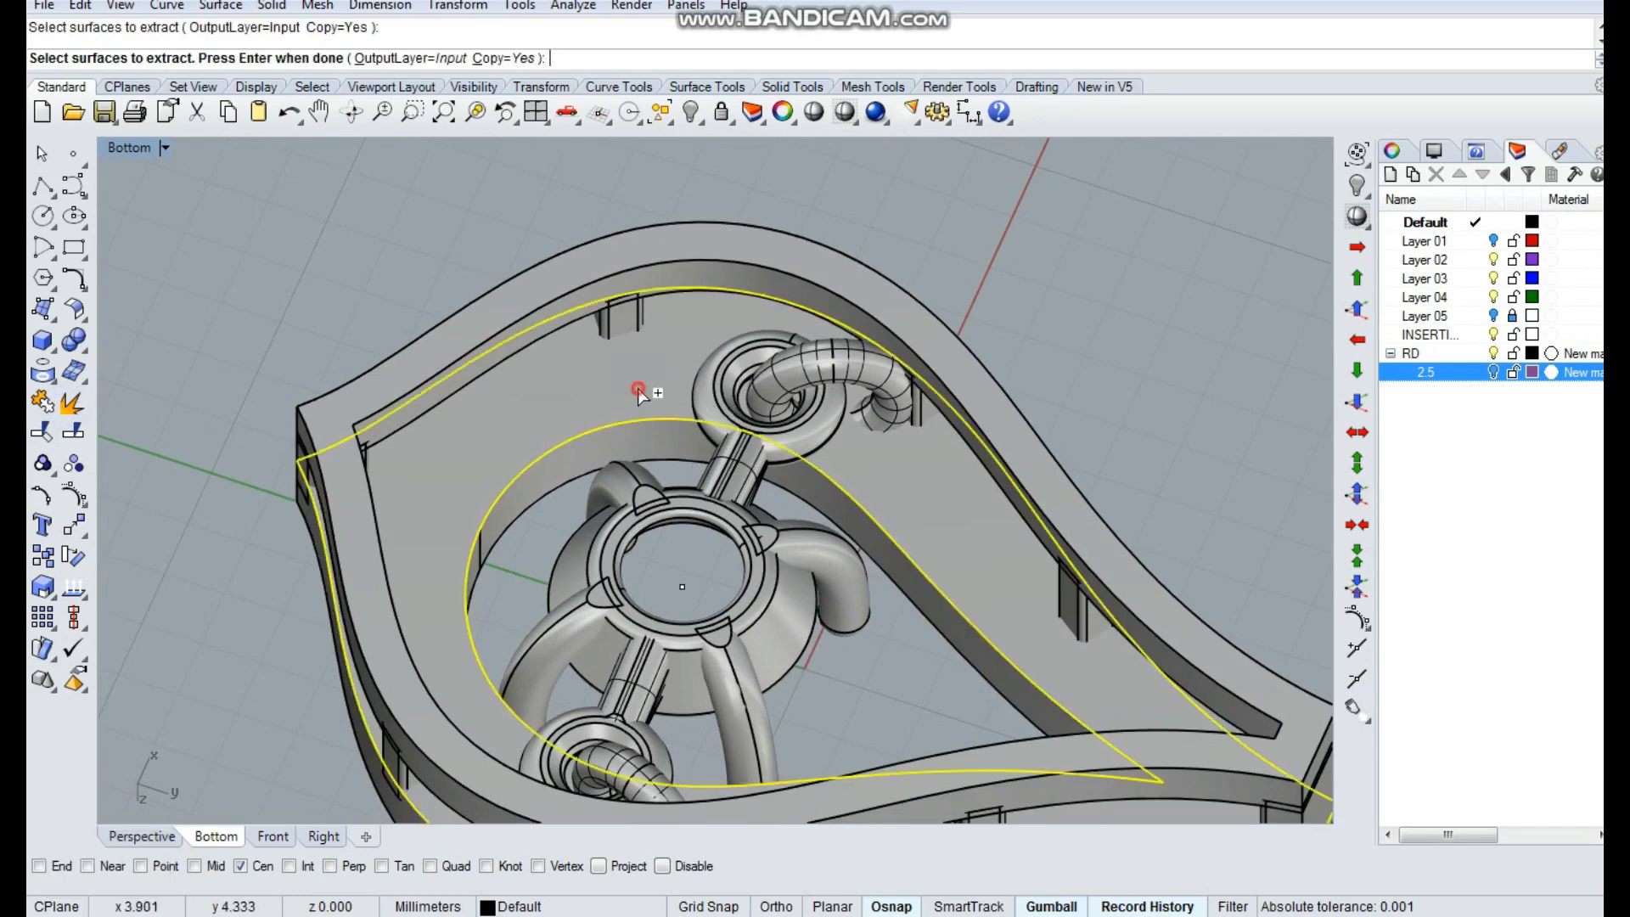
right_click_drag(639, 389, 798, 411)
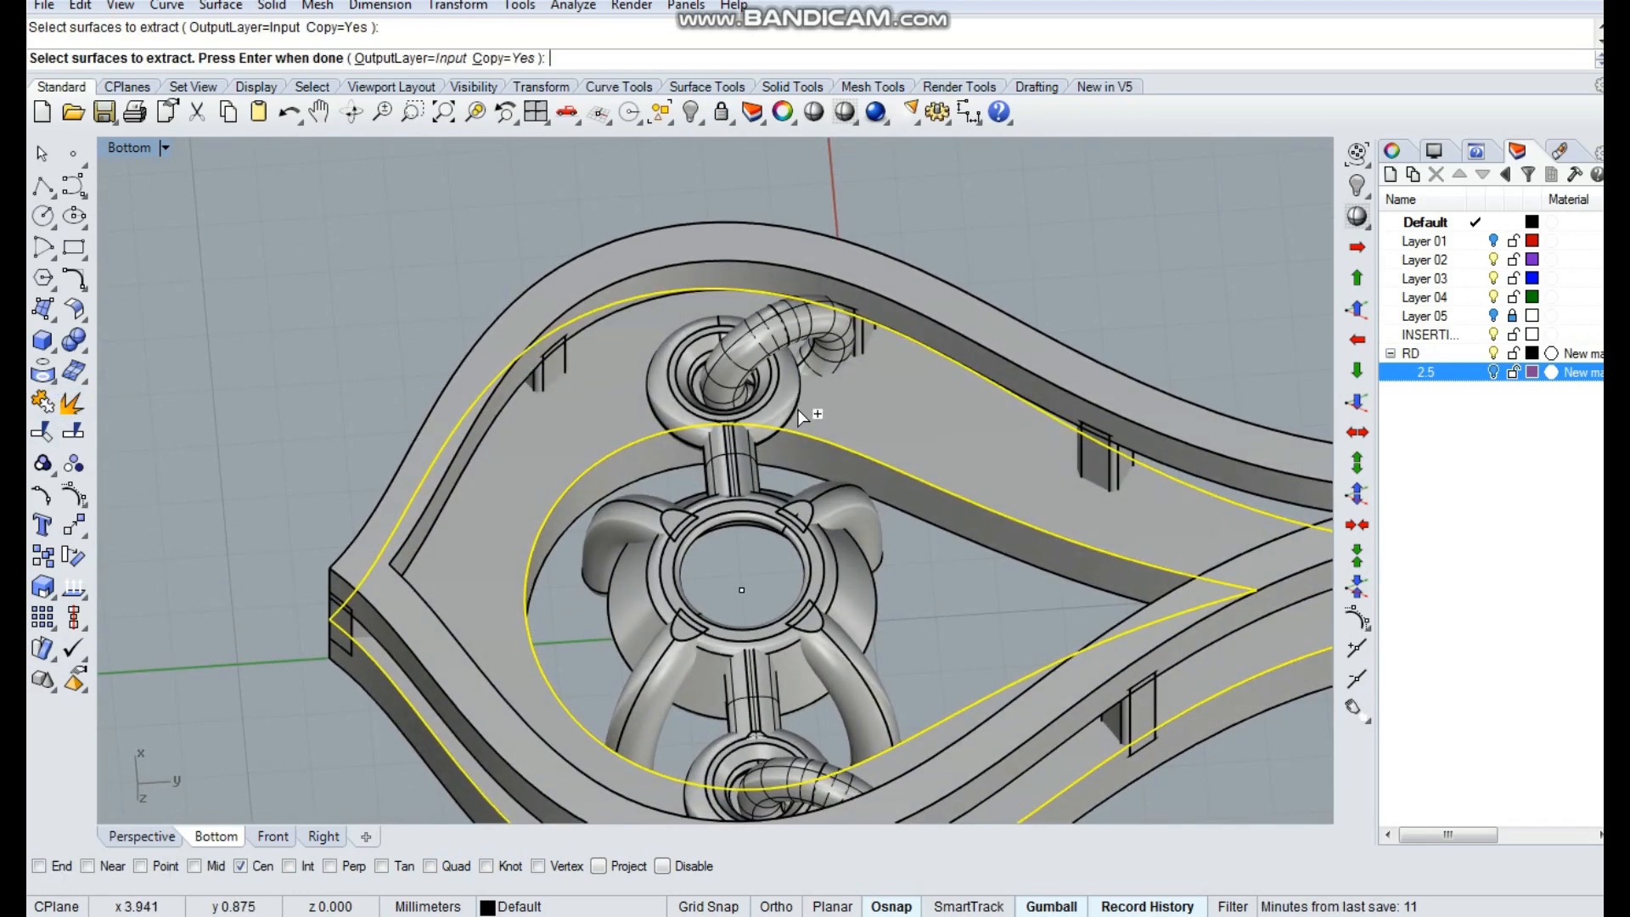
key("space")
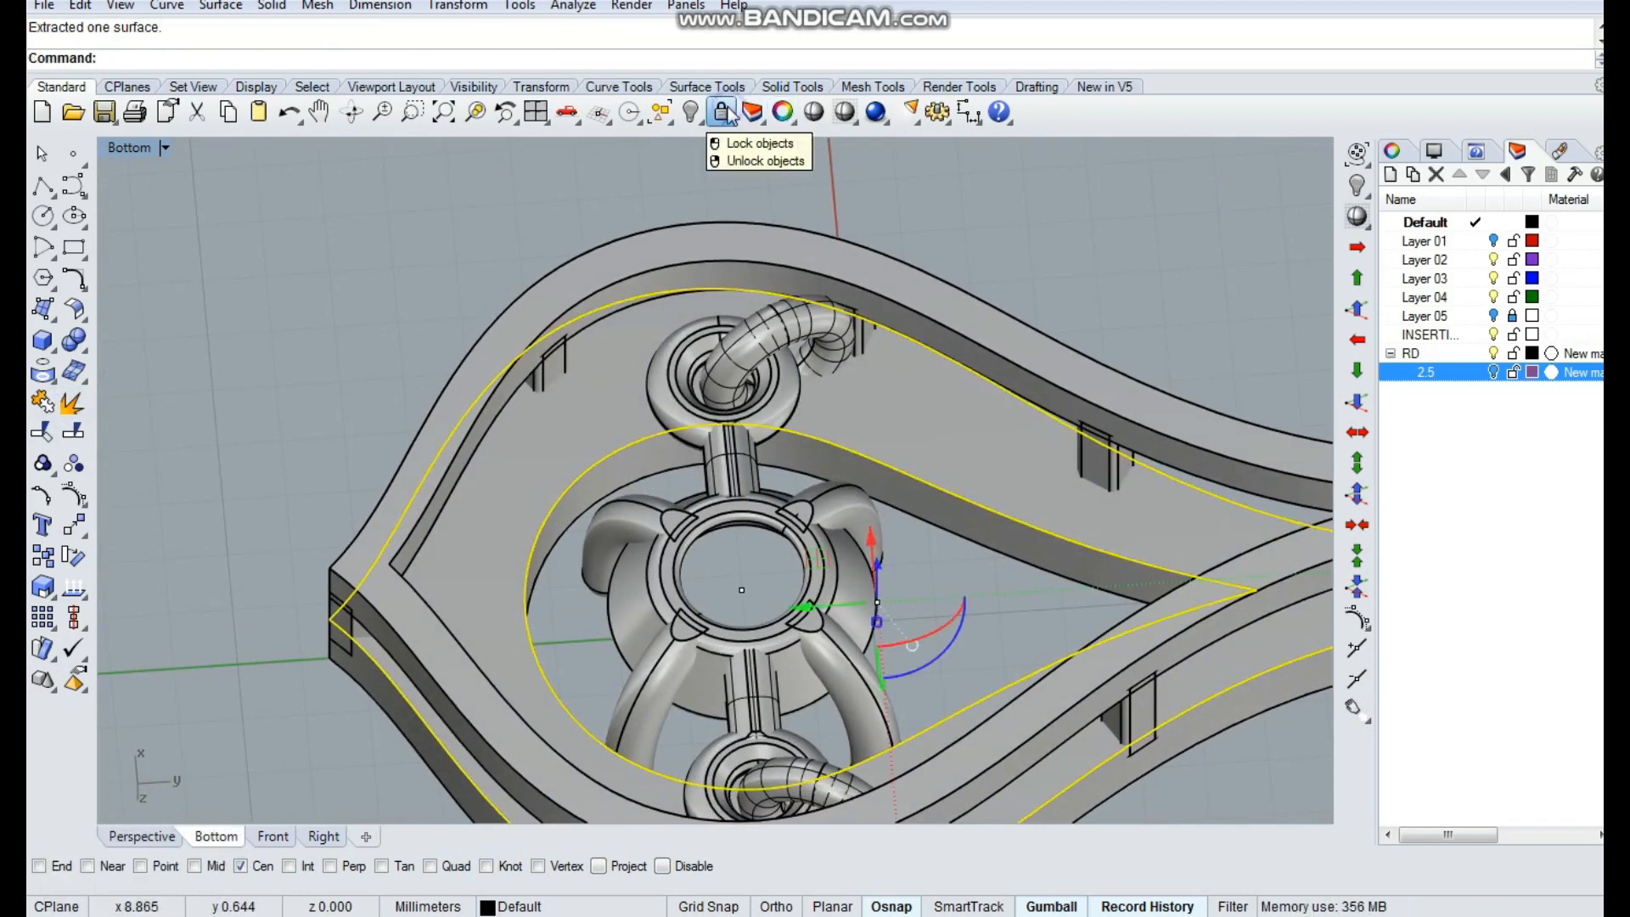
Lock all other objects so that only the extracted frame surface stays editable
left_click(823, 152)
right_click_drag(832, 319, 848, 372)
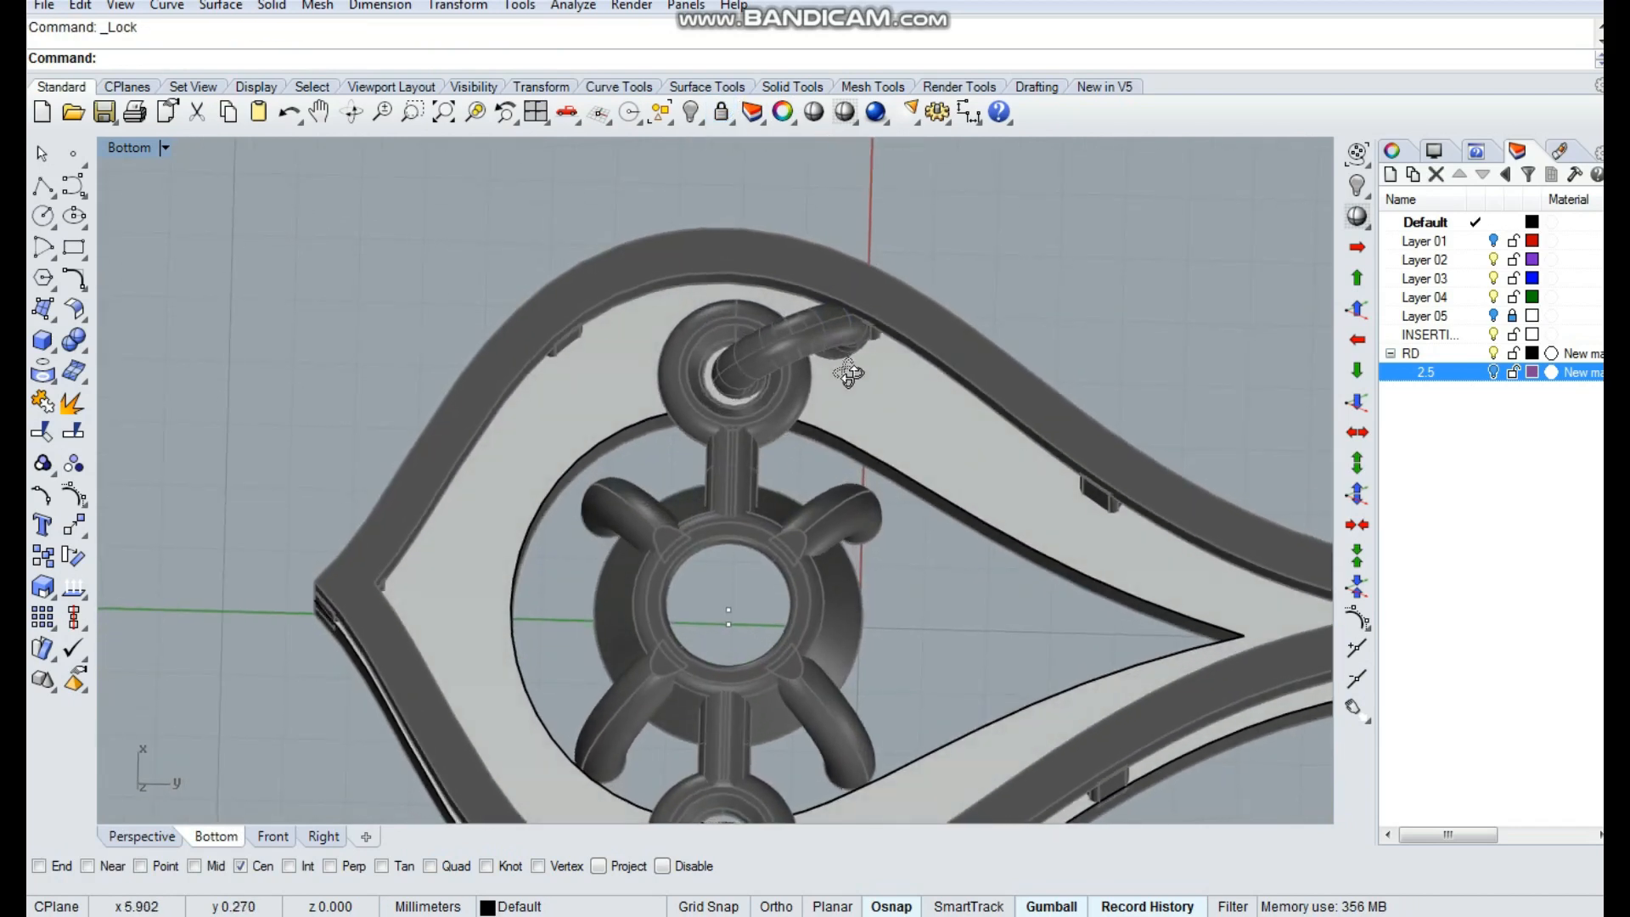
key("Escape")
right_click(73, 430)
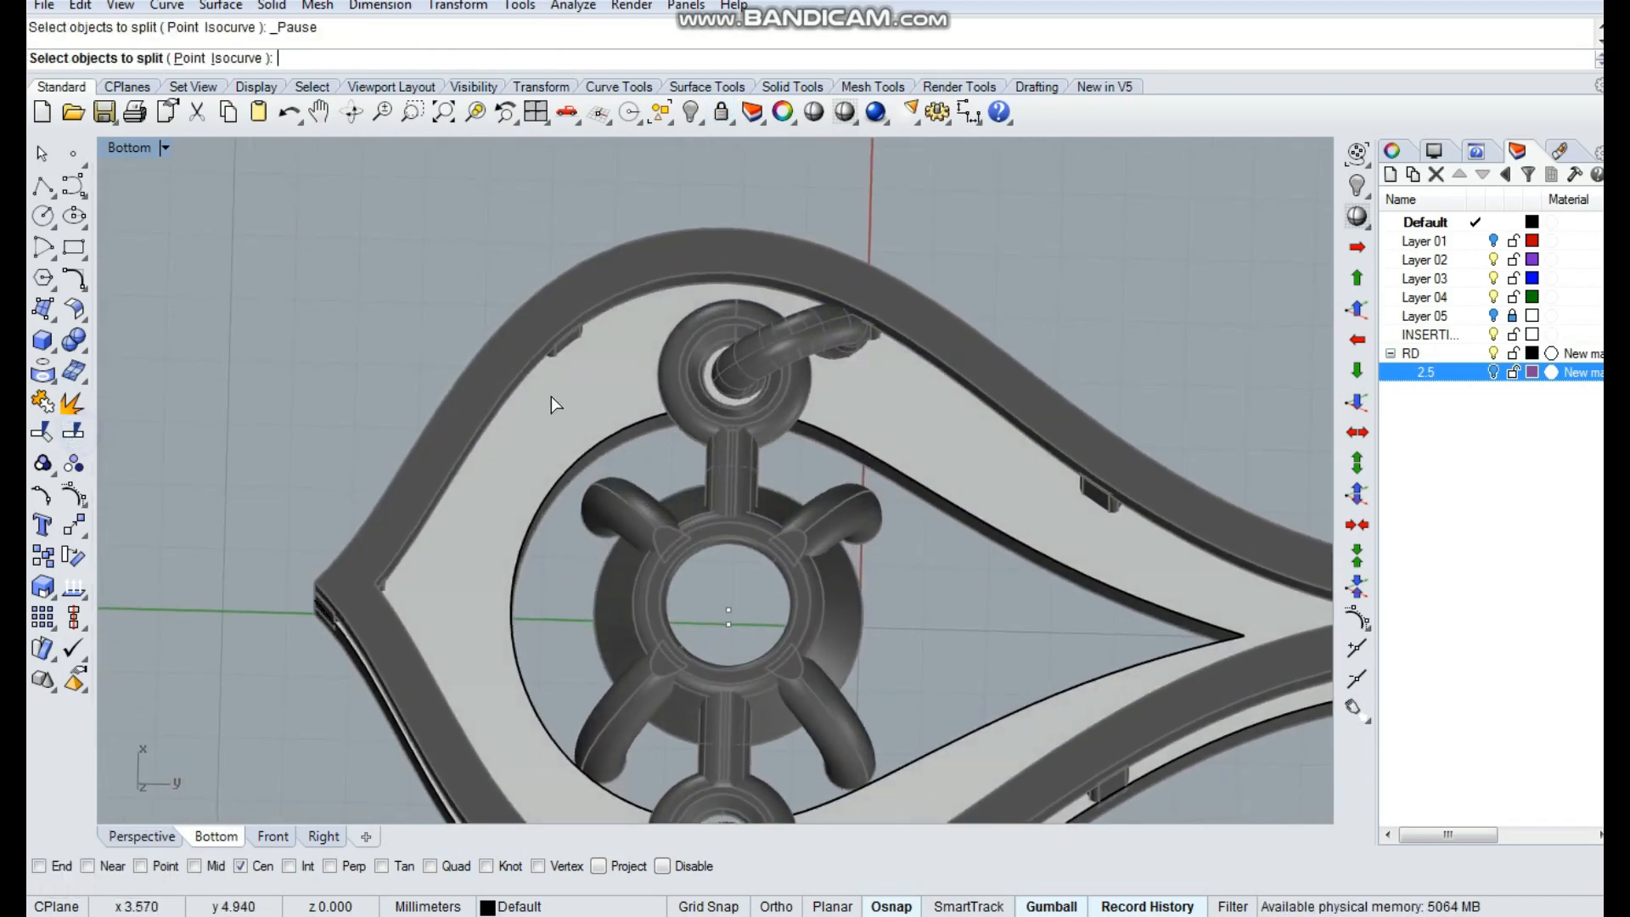
left_click(596, 396)
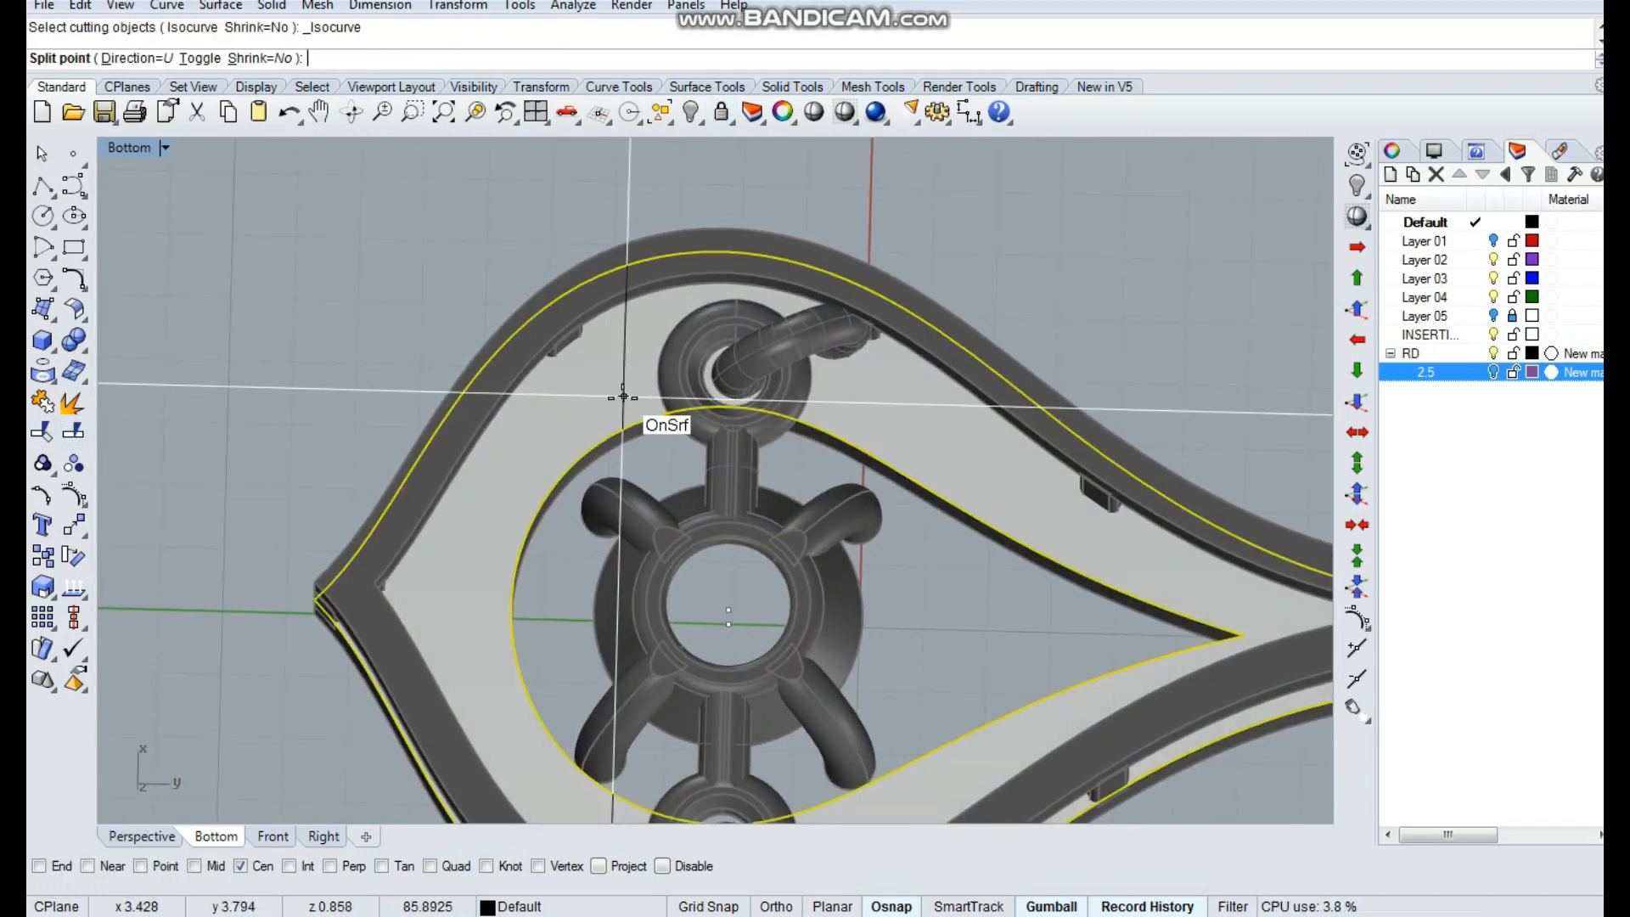
key("Escape")
Draw a circle about 3 mm in diameter centred on a side ring in the Bottom view and select it with the extracted surface
left_click(566, 112)
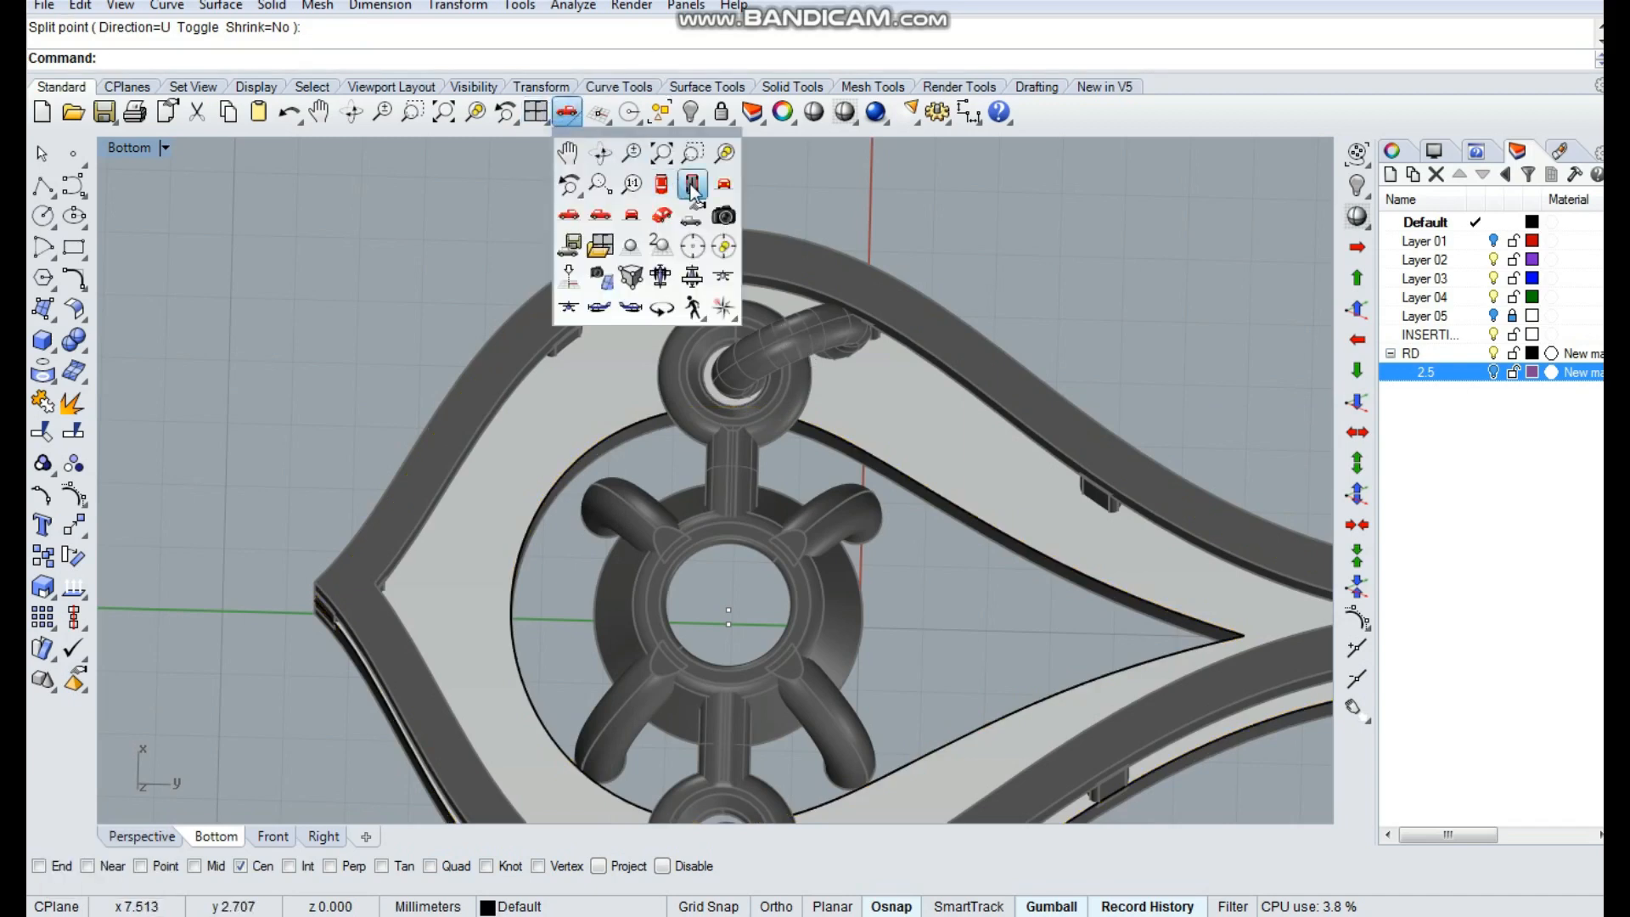
left_click(693, 184)
key("Escape")
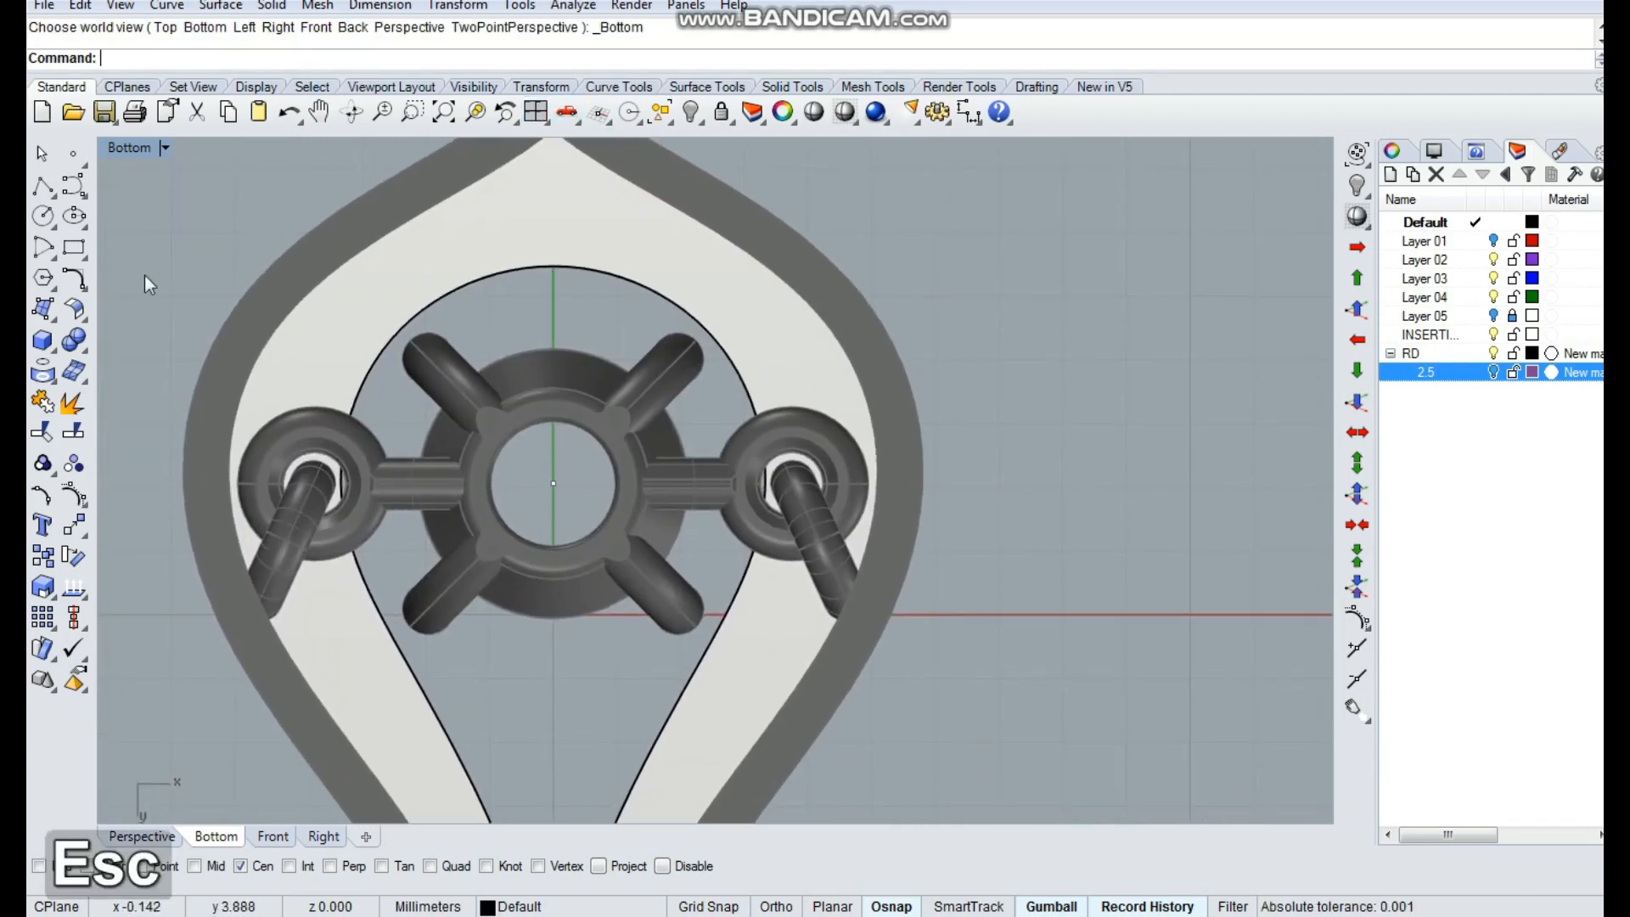
left_click(43, 217)
left_click(807, 399)
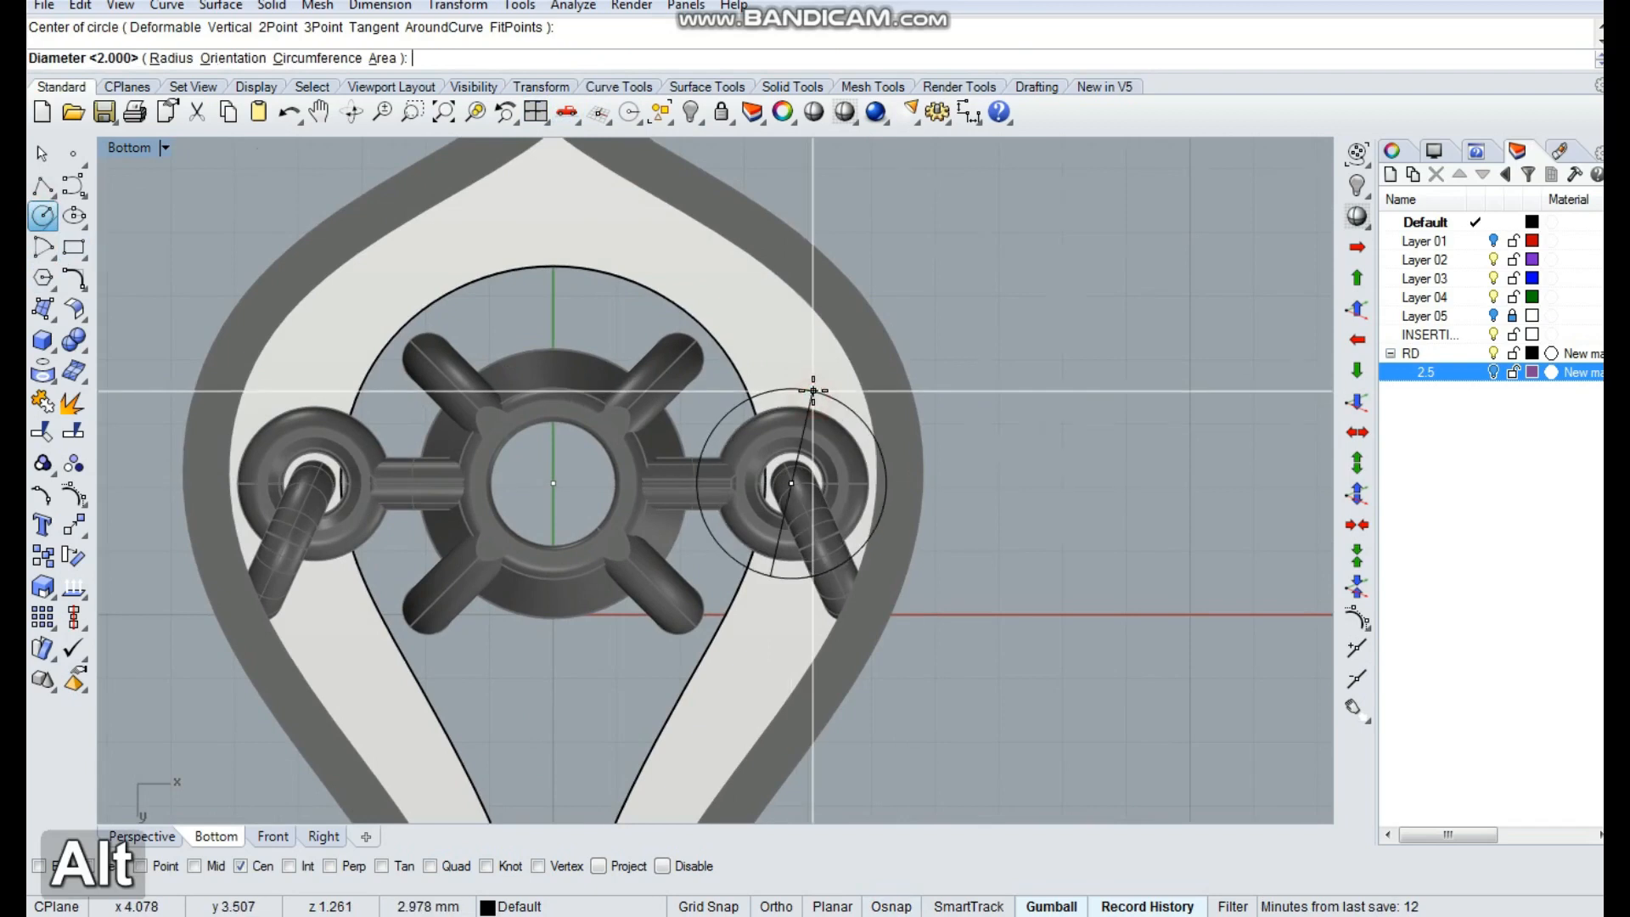
scroll(809, 394, "up", 1)
left_click(813, 392, "alt")
left_click_drag(901, 414, 848, 420)
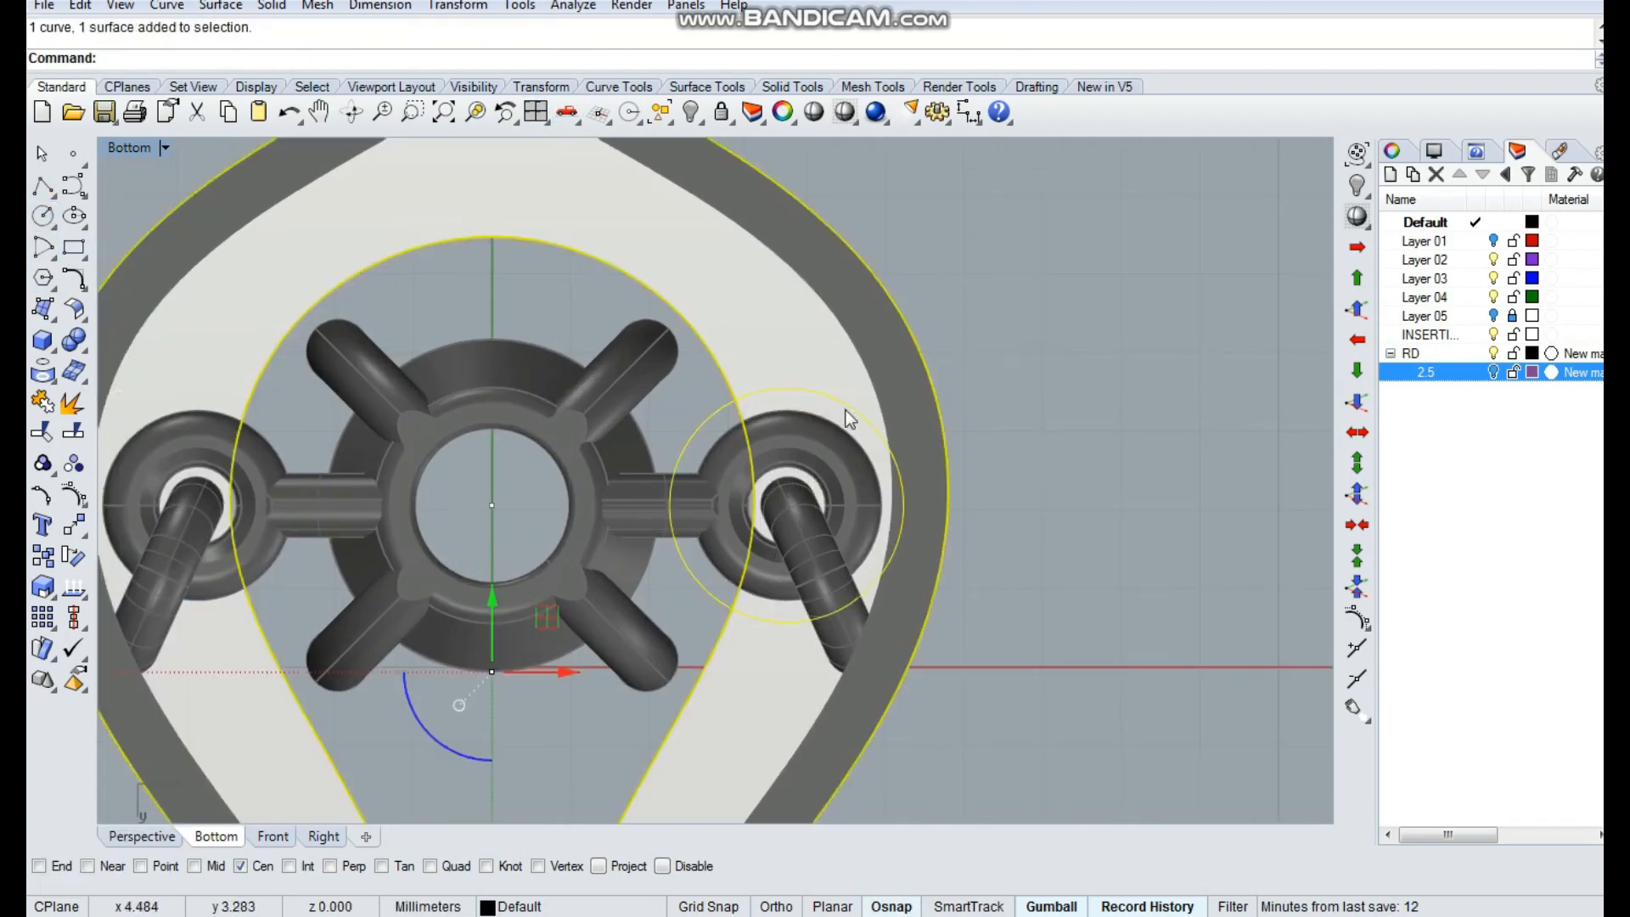
Try to trim the extracted frame surface with the circle and delete the leftover surface pieces
key("ctrl+t")
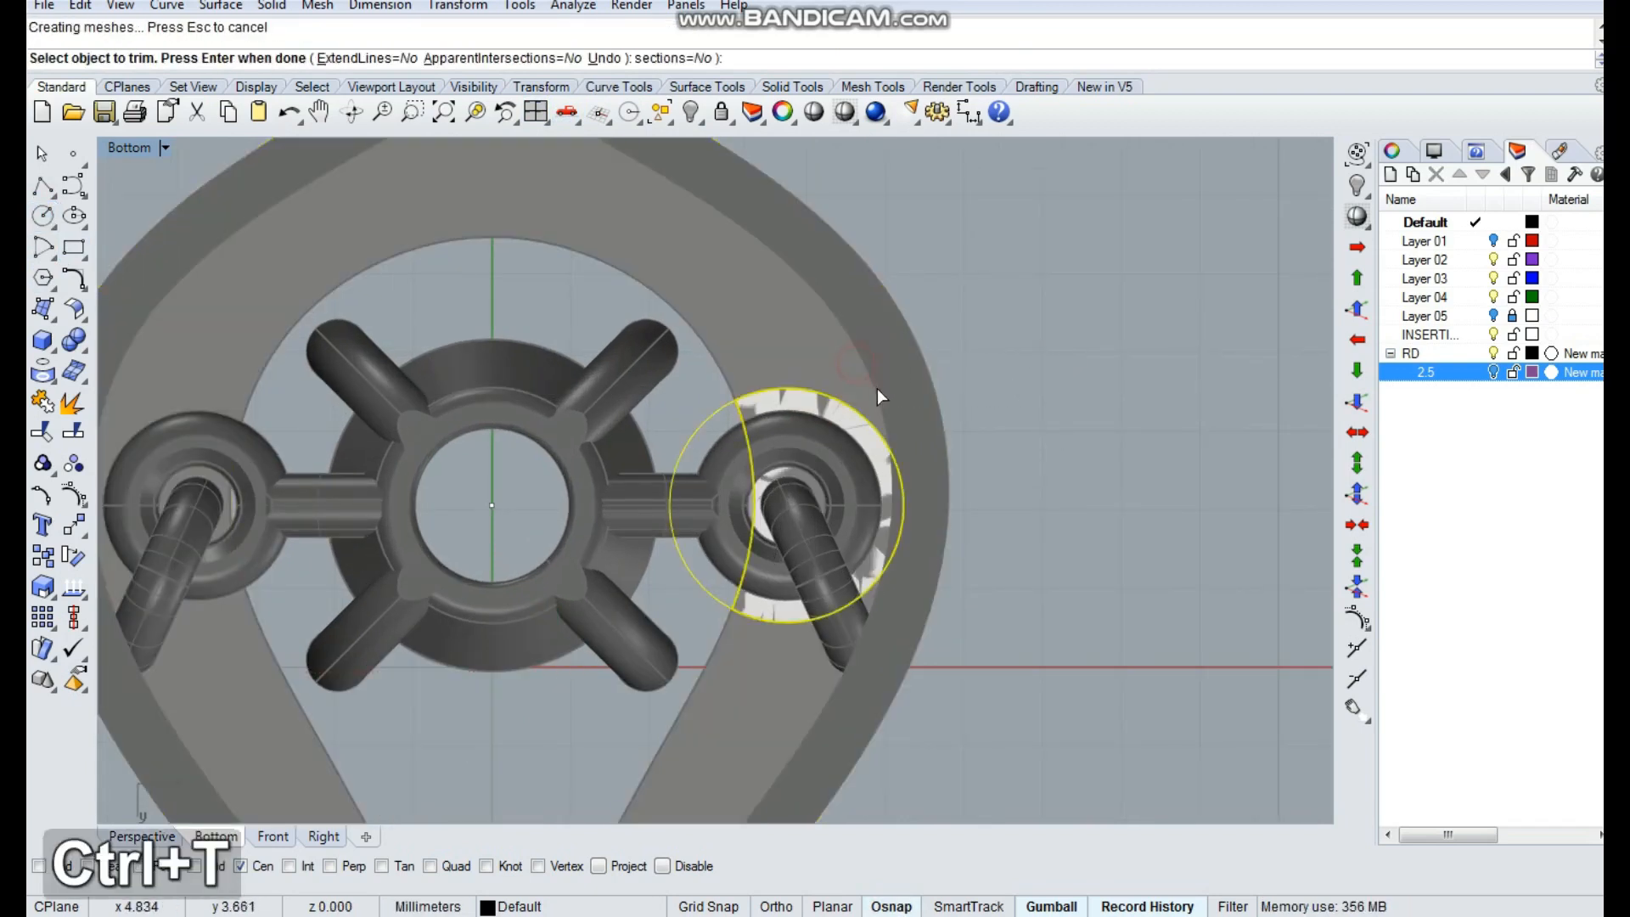
key("Escape")
left_click(882, 501)
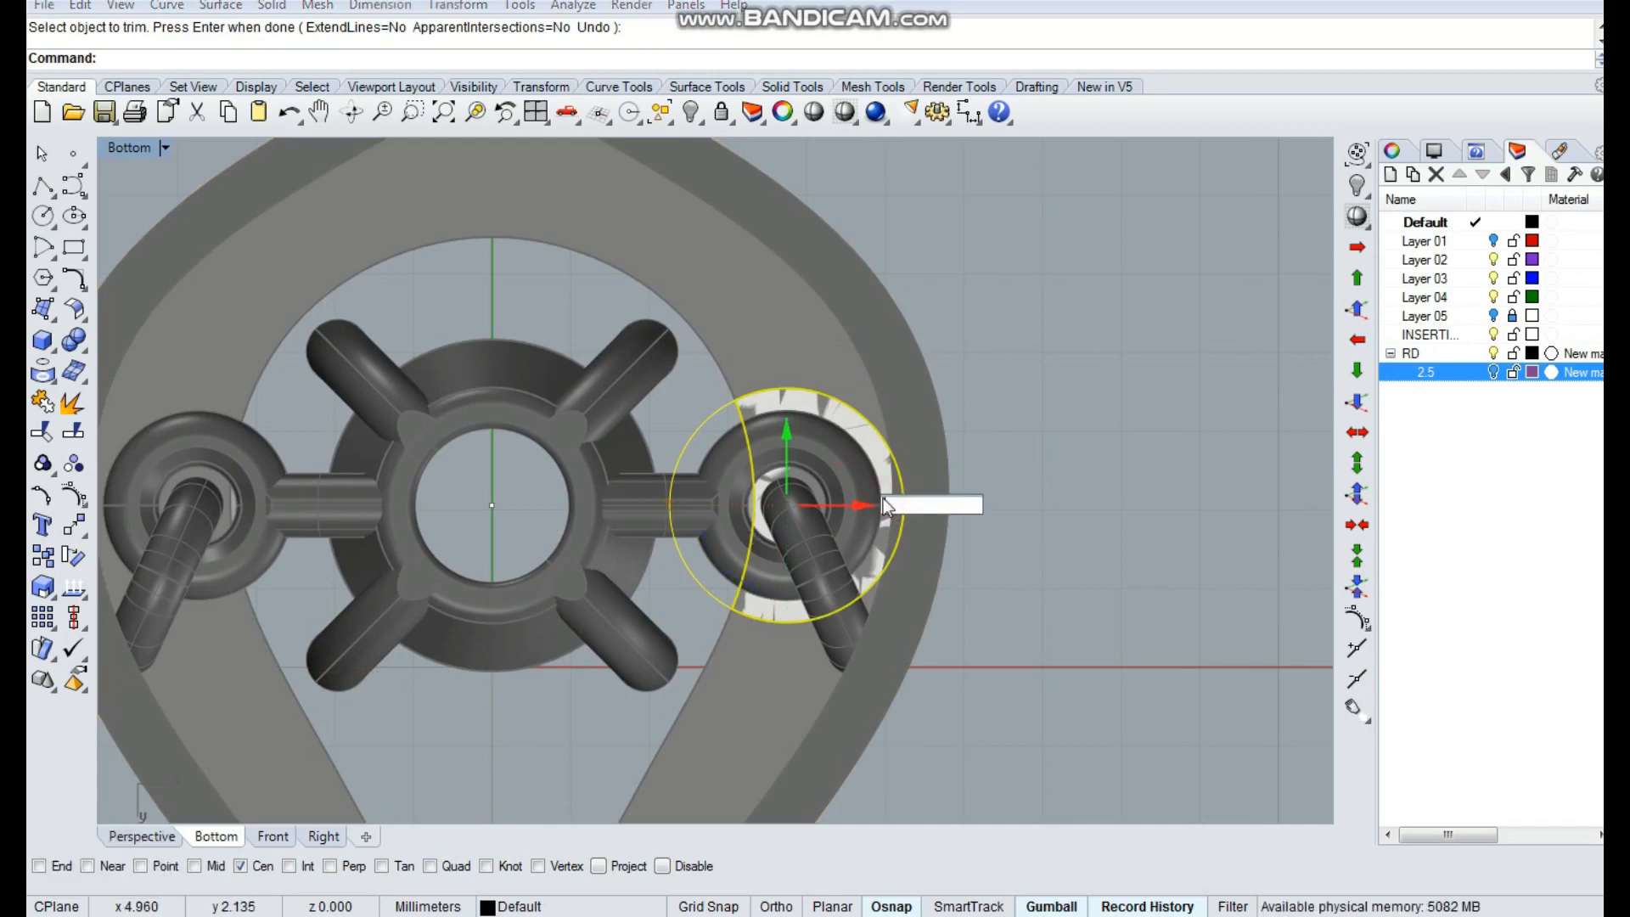
left_click(864, 440, "ctrl")
right_click_drag(856, 450, 867, 447)
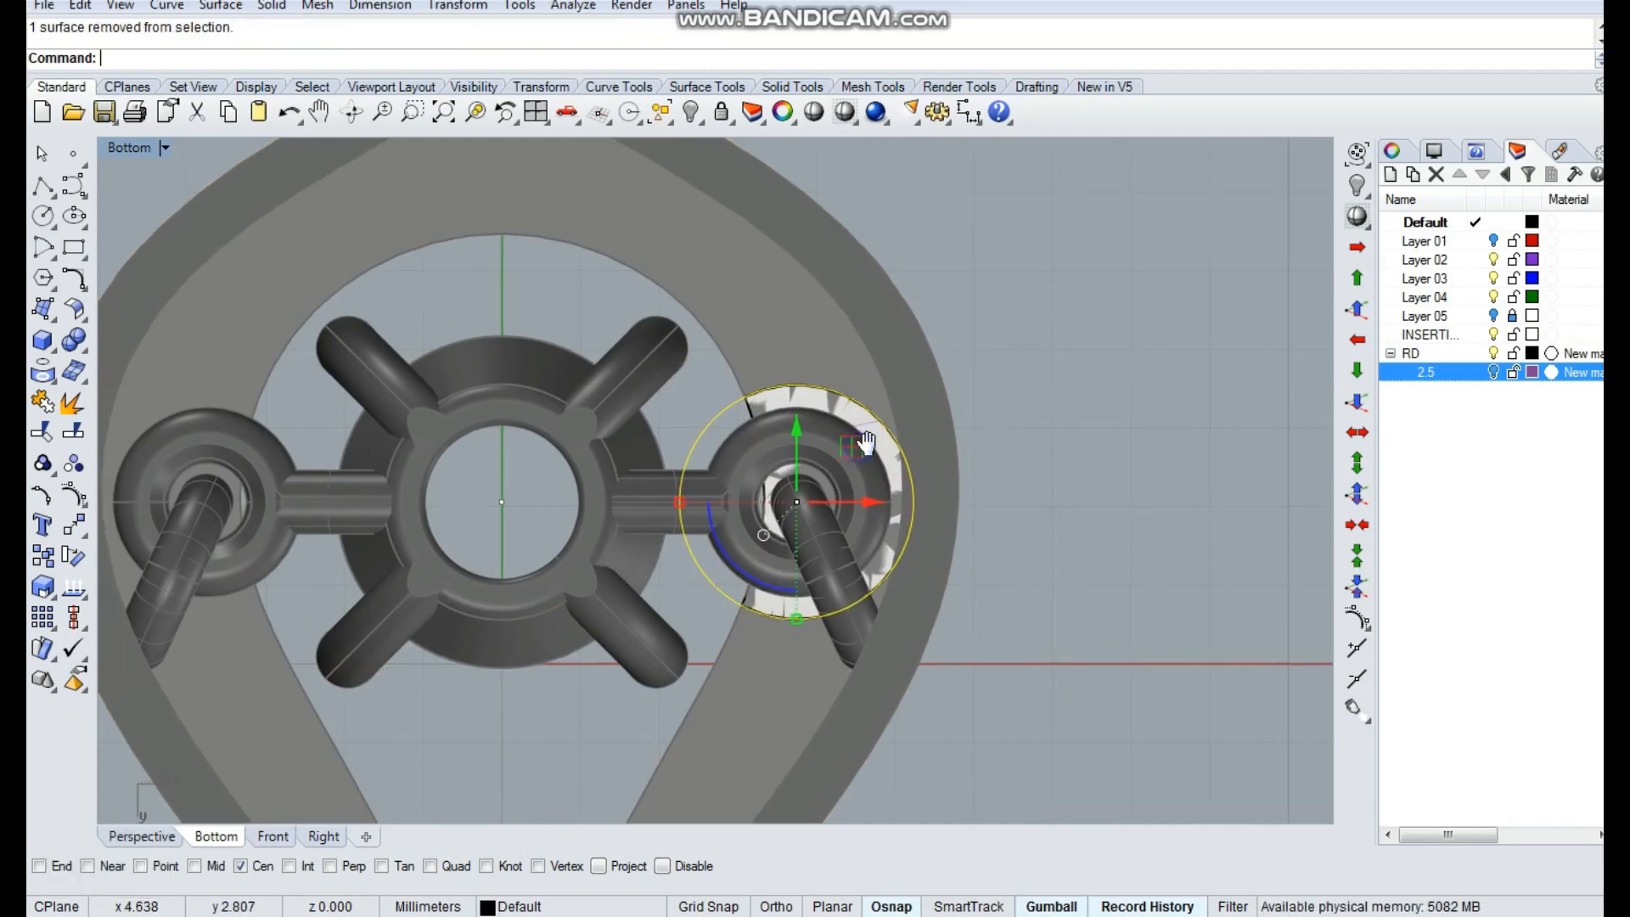
key("Delete")
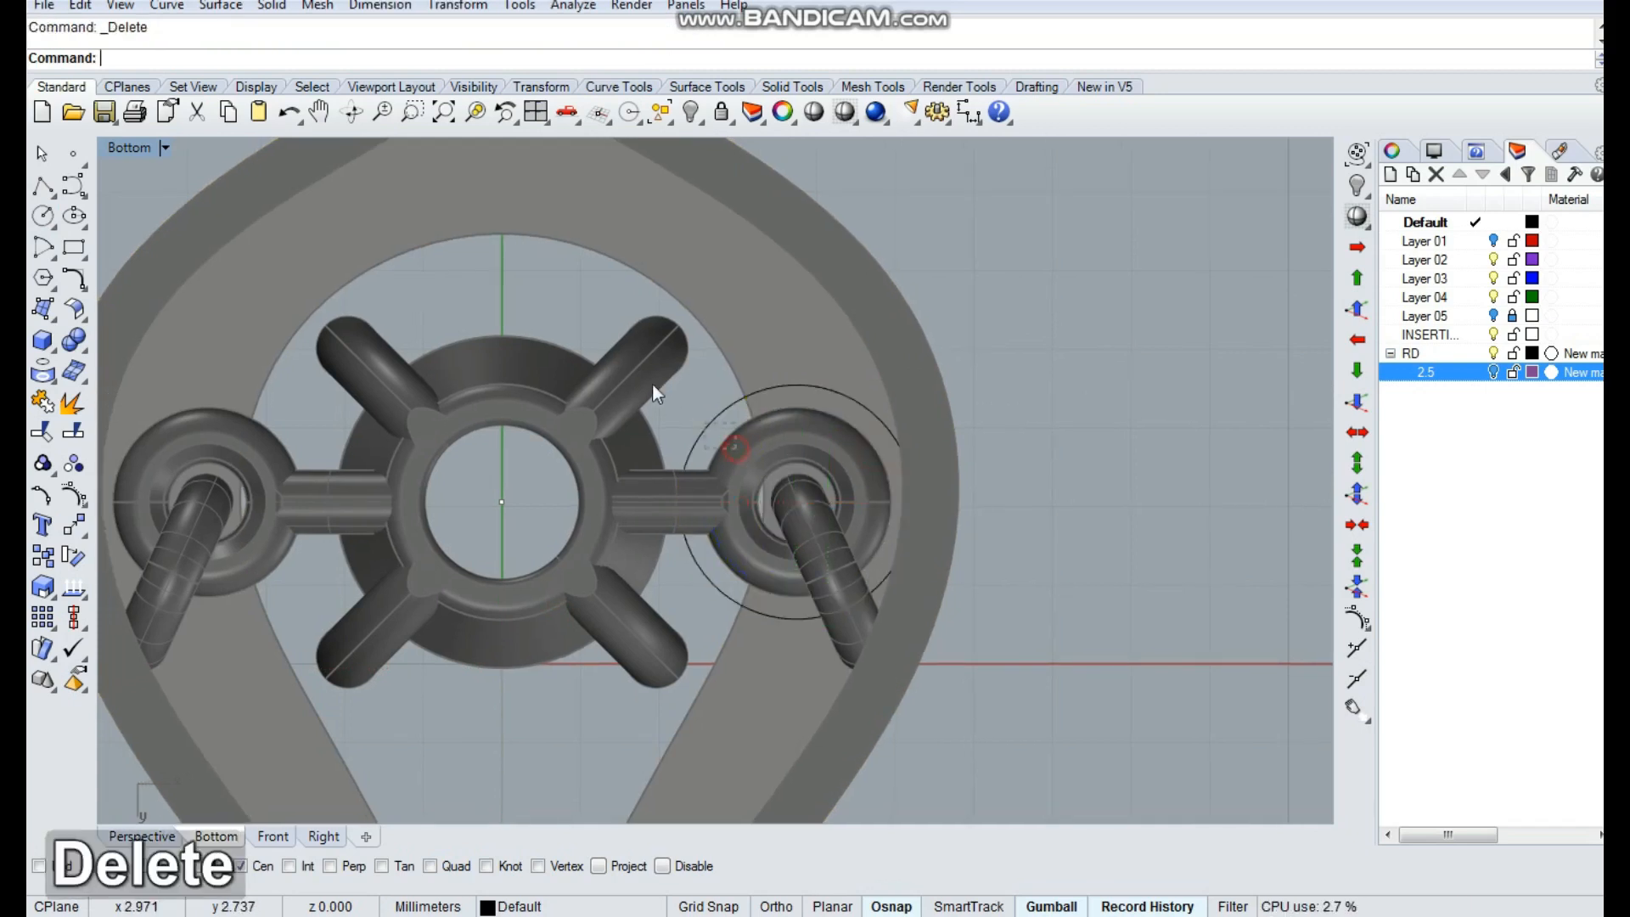
Try to patch the circle into a disc, delete the circle and check the disc's height in the Right view
key("space")
key("space")
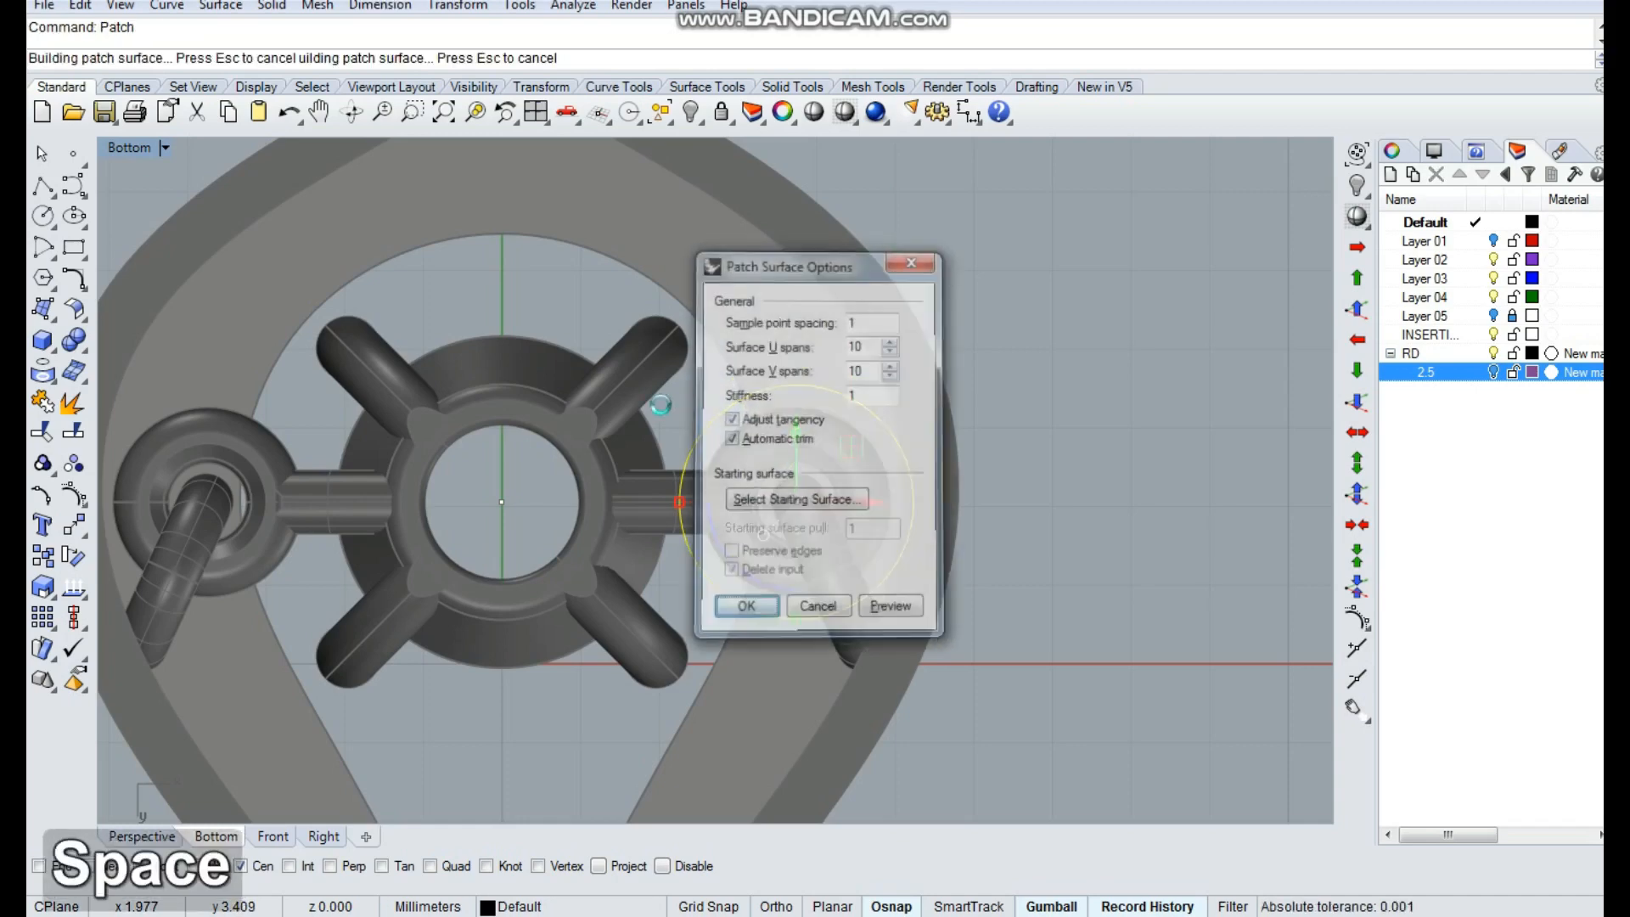
right_click_drag(1029, 484, 845, 398, "ctrl+shift")
key("Delete")
scroll(832, 492, "up", 5)
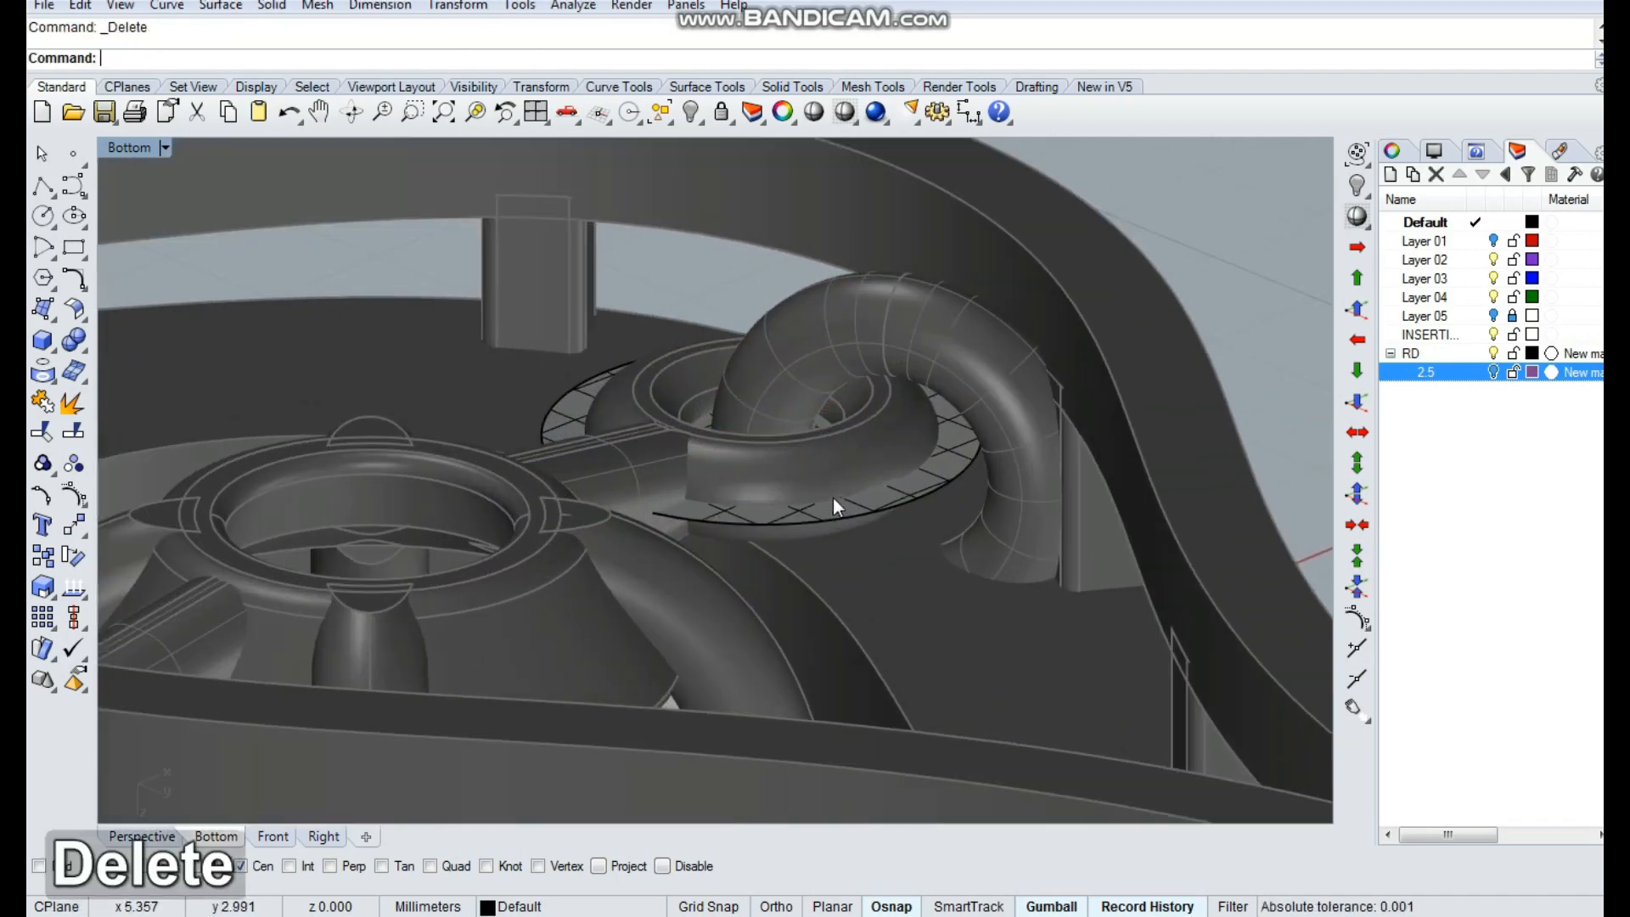
left_click(831, 500)
key("space")
right_click_drag(634, 477, 716, 446)
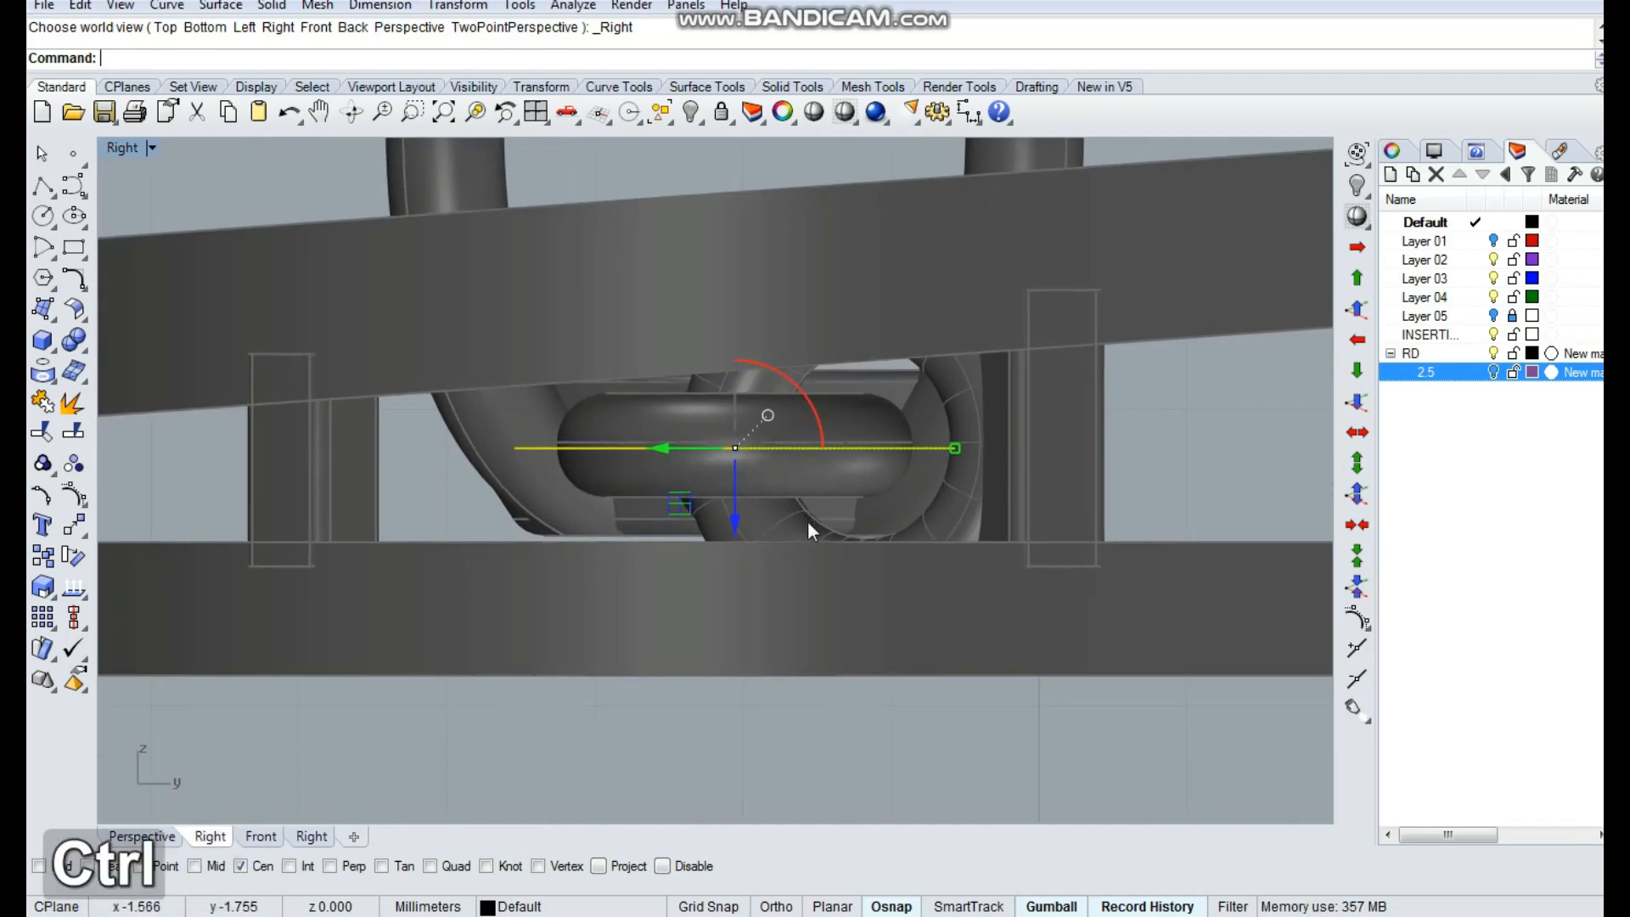
Undo the patch and deletions back to before the trim of the extracted surface
key("ctrl+z")
key("ctrl+z")
right_click_drag(845, 584, 859, 358, "ctrl+shift")
key("ctrl+z")
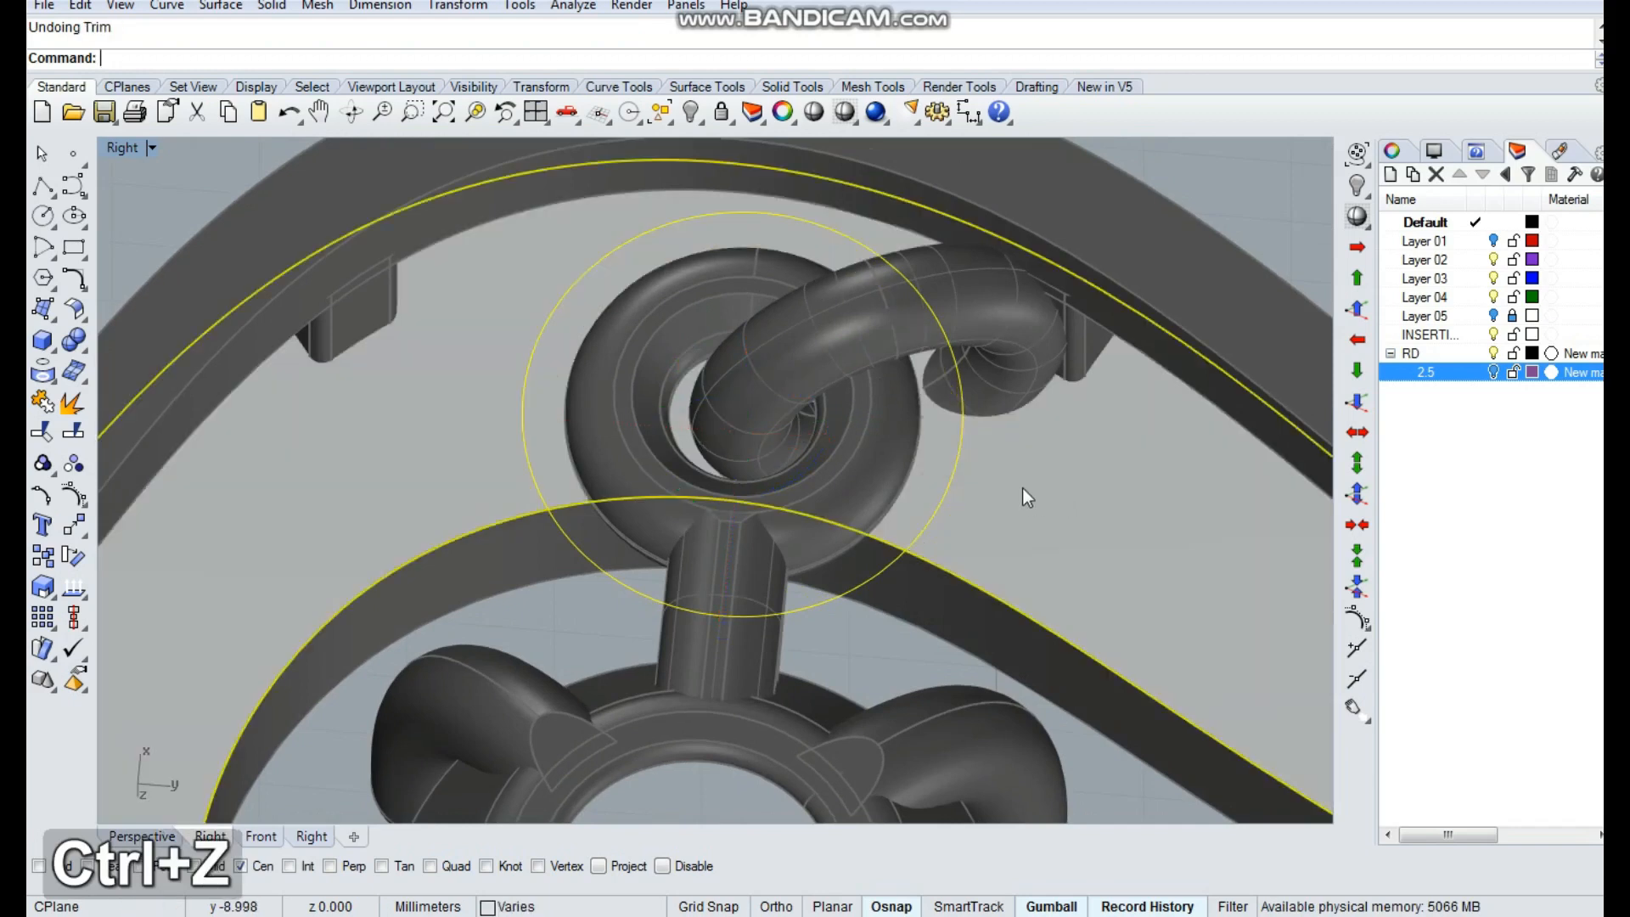
Untrim the inner opening edge of the extracted frame surface
key("Escape")
left_click(72, 297)
key("Escape")
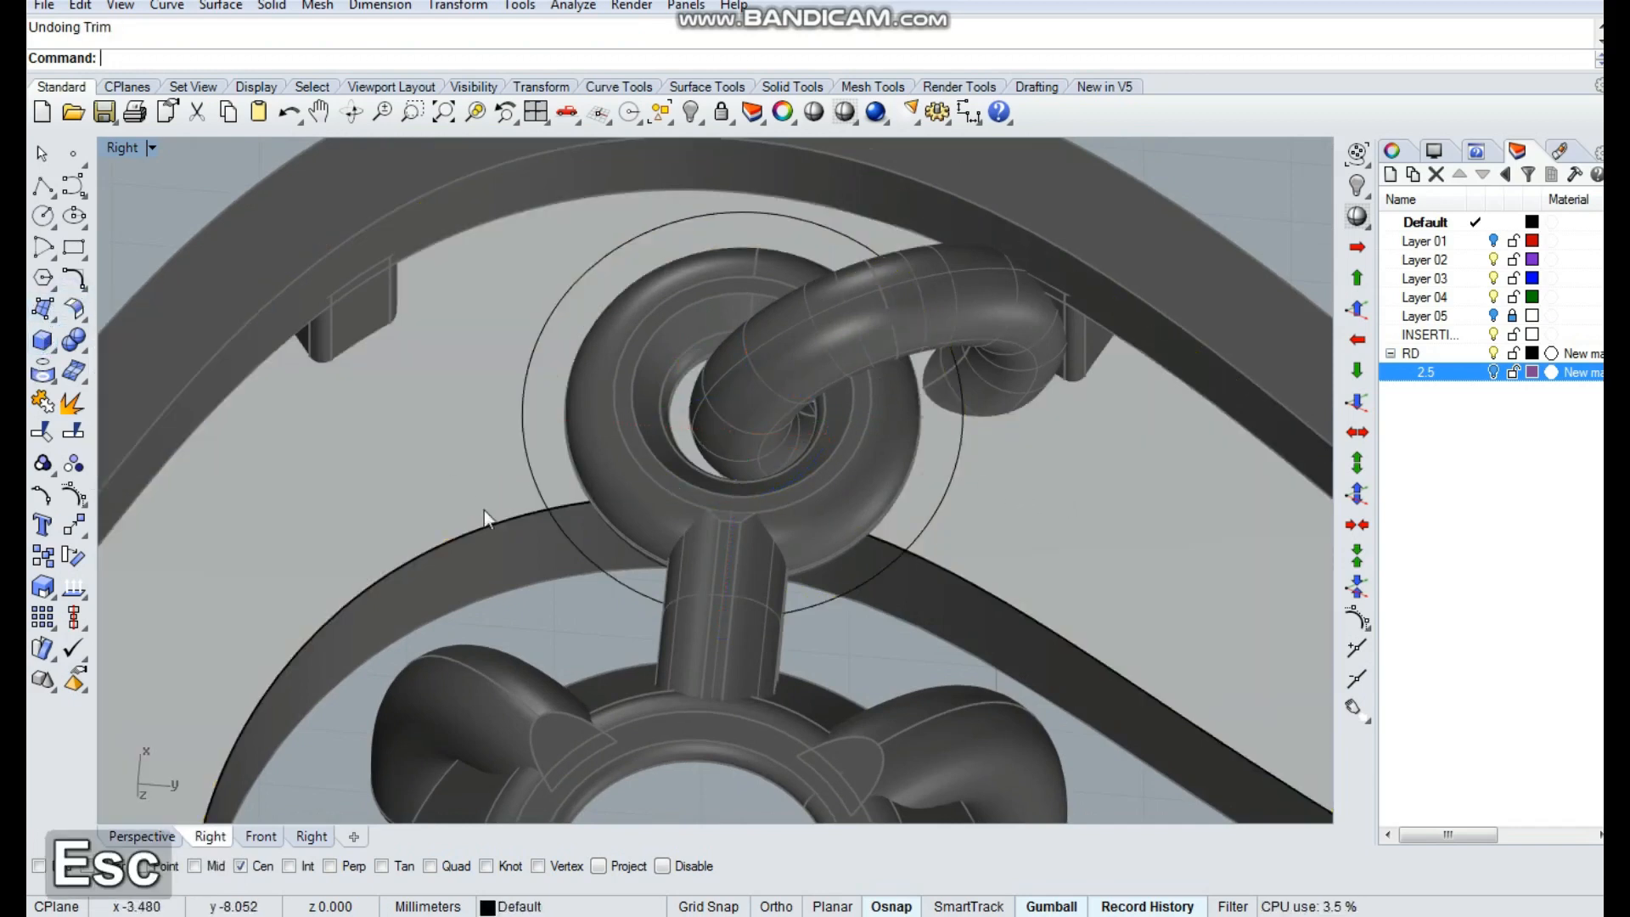
key("Escape")
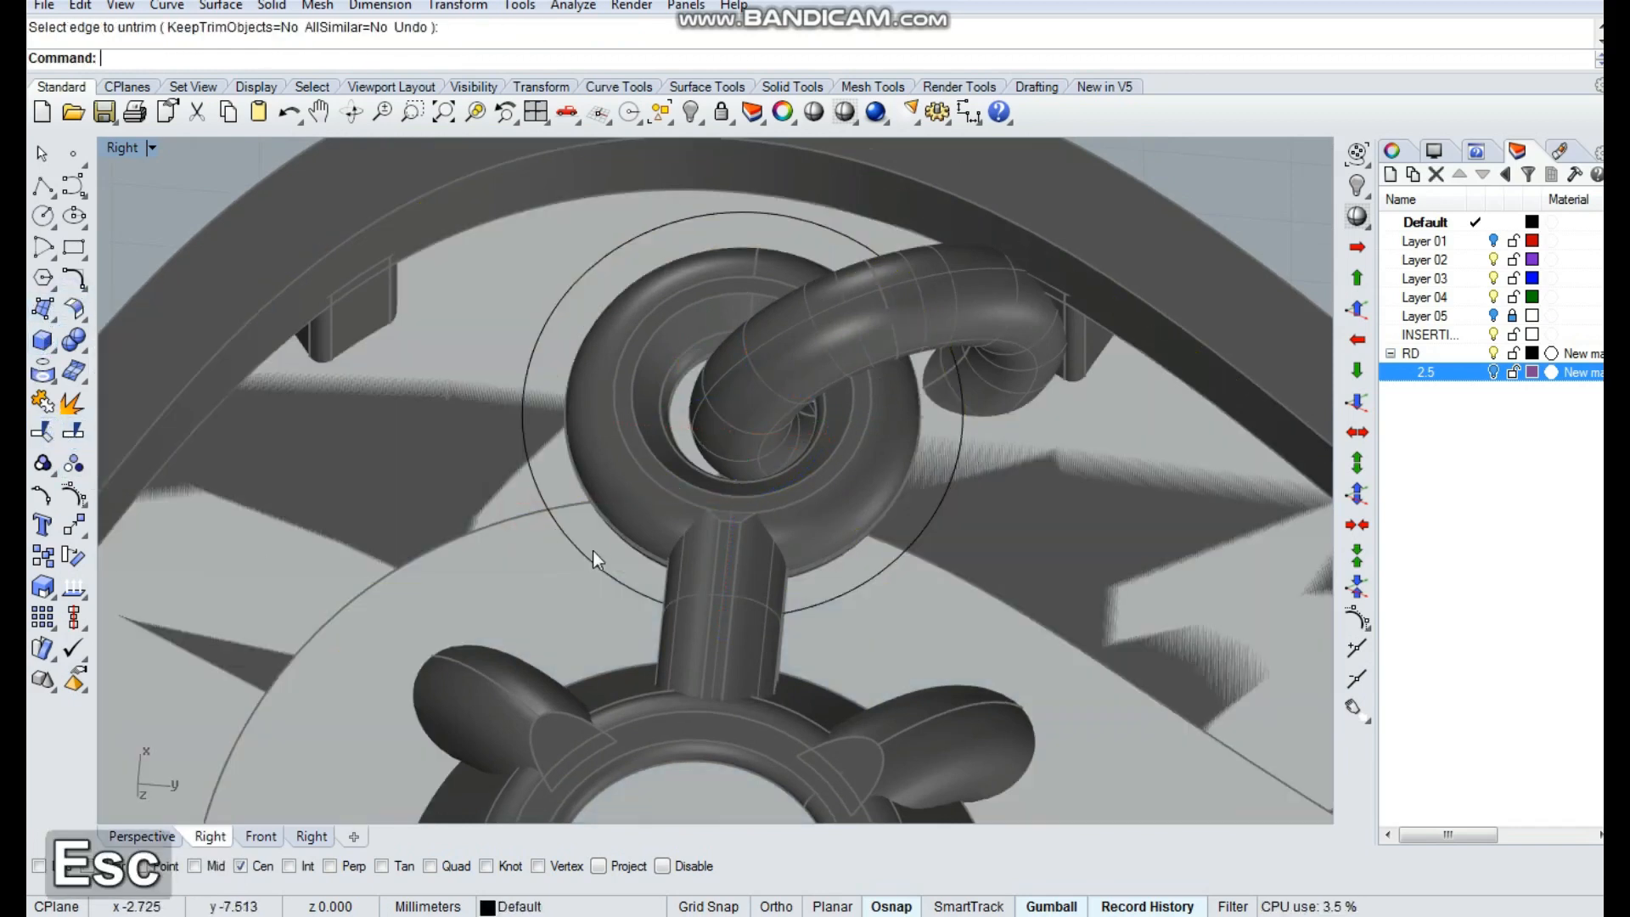
Trim the untrimmed surface with the circle and delete the excess so only a round disc remains
left_click(584, 555)
key("ctrl+t")
key("Escape")
right_click_drag(547, 558, 681, 438, "ctrl+shift")
key("Delete")
Extrude the round disc into a solid cylinder that rises past the side ring and link
left_click(776, 536)
right_click_drag(776, 536, 822, 510, "ctrl+shift")
key("Return")
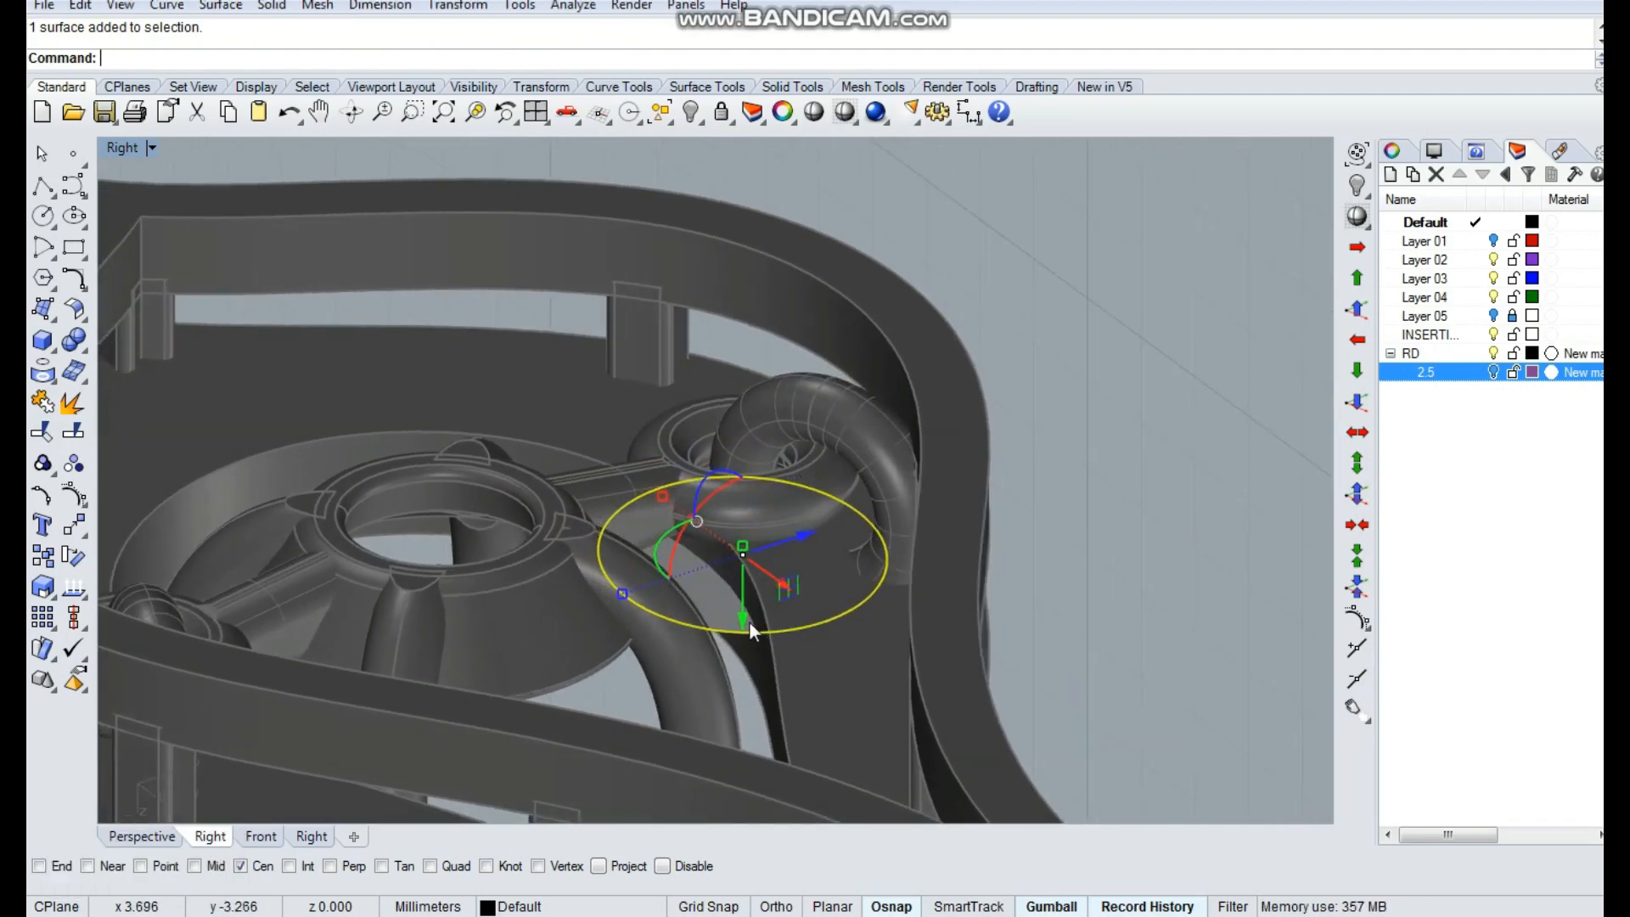
left_click_drag(747, 619, 747, 363, "ctrl")
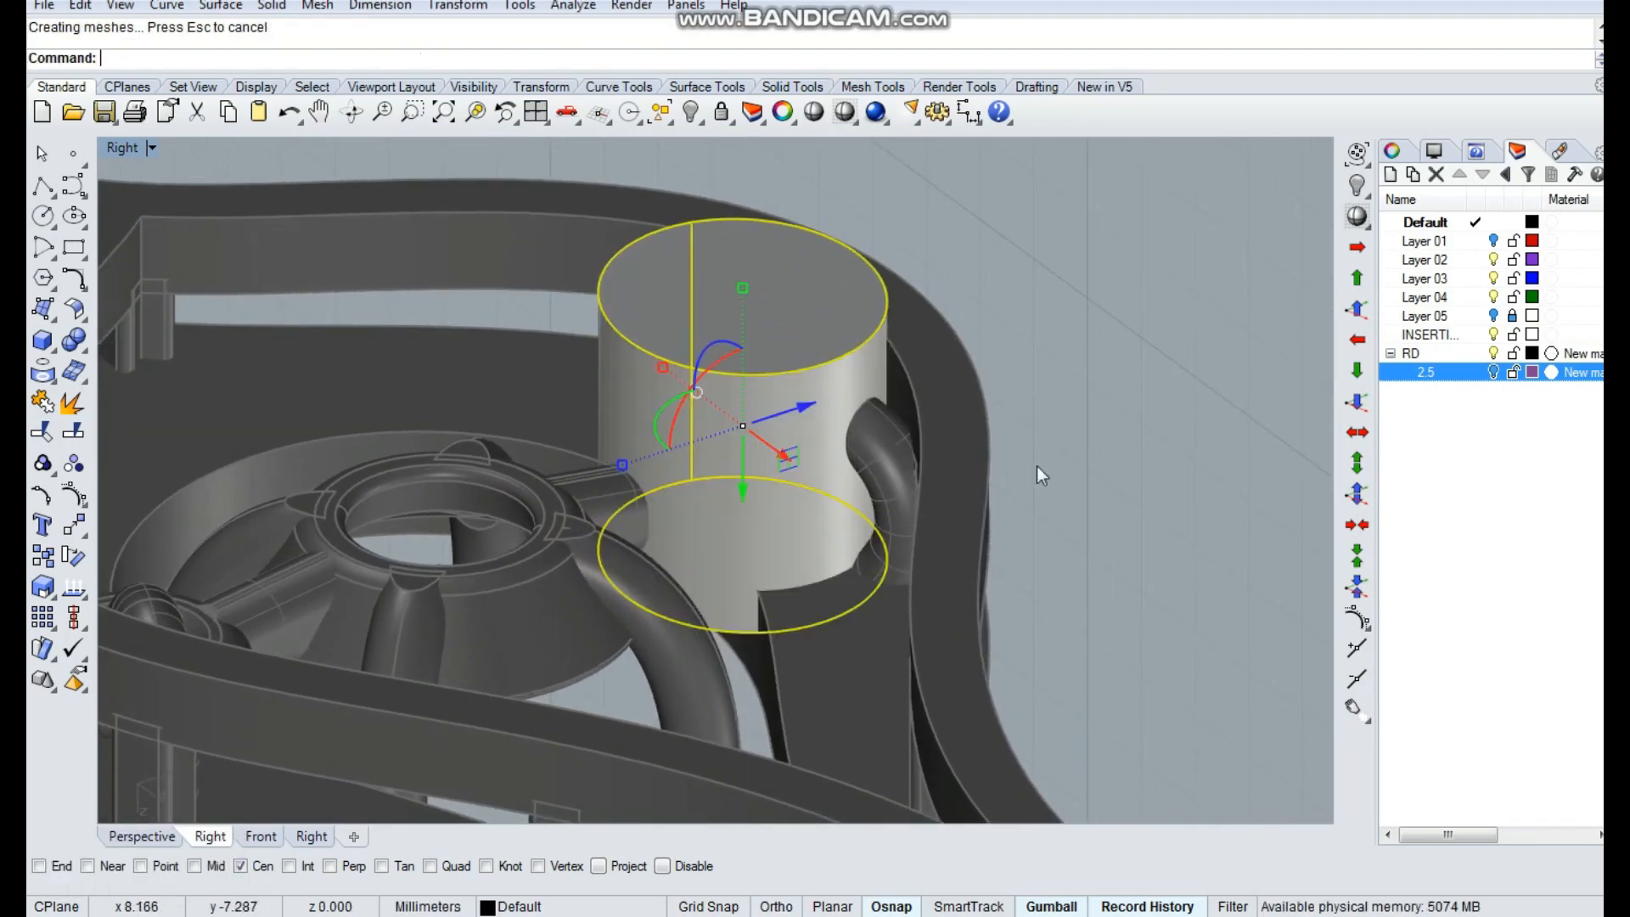
right_click_drag(983, 288, 925, 416, "ctrl+shift")
Mirror the cylinder in the Top view to the opposite side ring, across the vertical axis through the origin
left_click(816, 410)
scroll(888, 443, "down", 5)
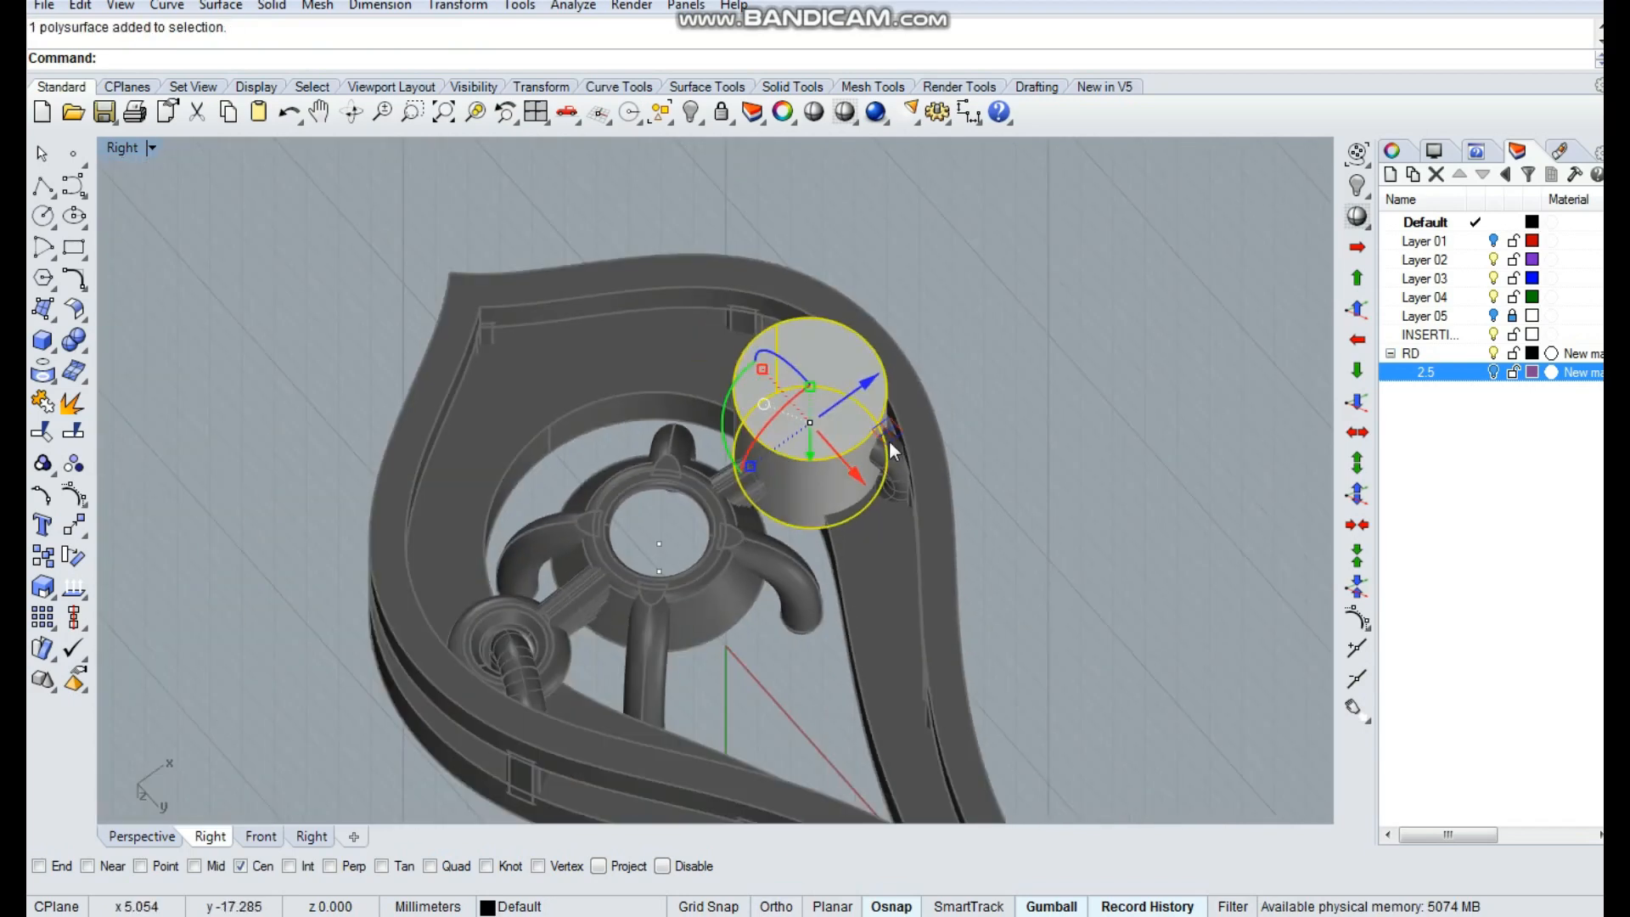
type("t")
key("space")
key("space")
type("0")
key("Return")
scroll(917, 557, "down", 3)
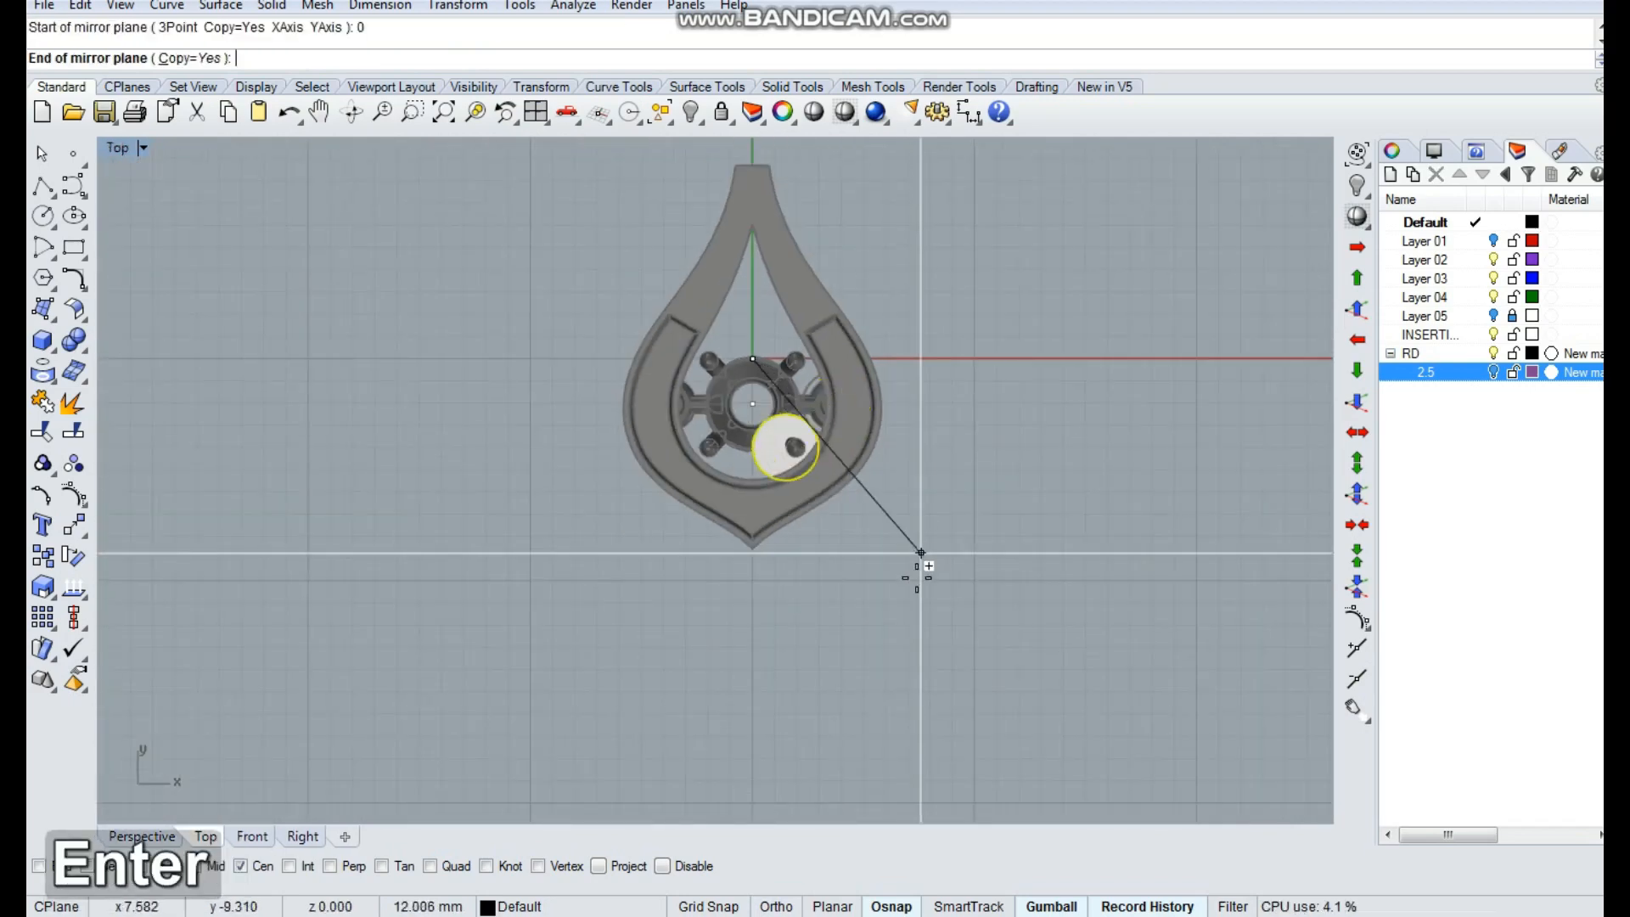
Unlock all locked objects so the frame and setting are editable together with the cylinders
right_click(719, 119)
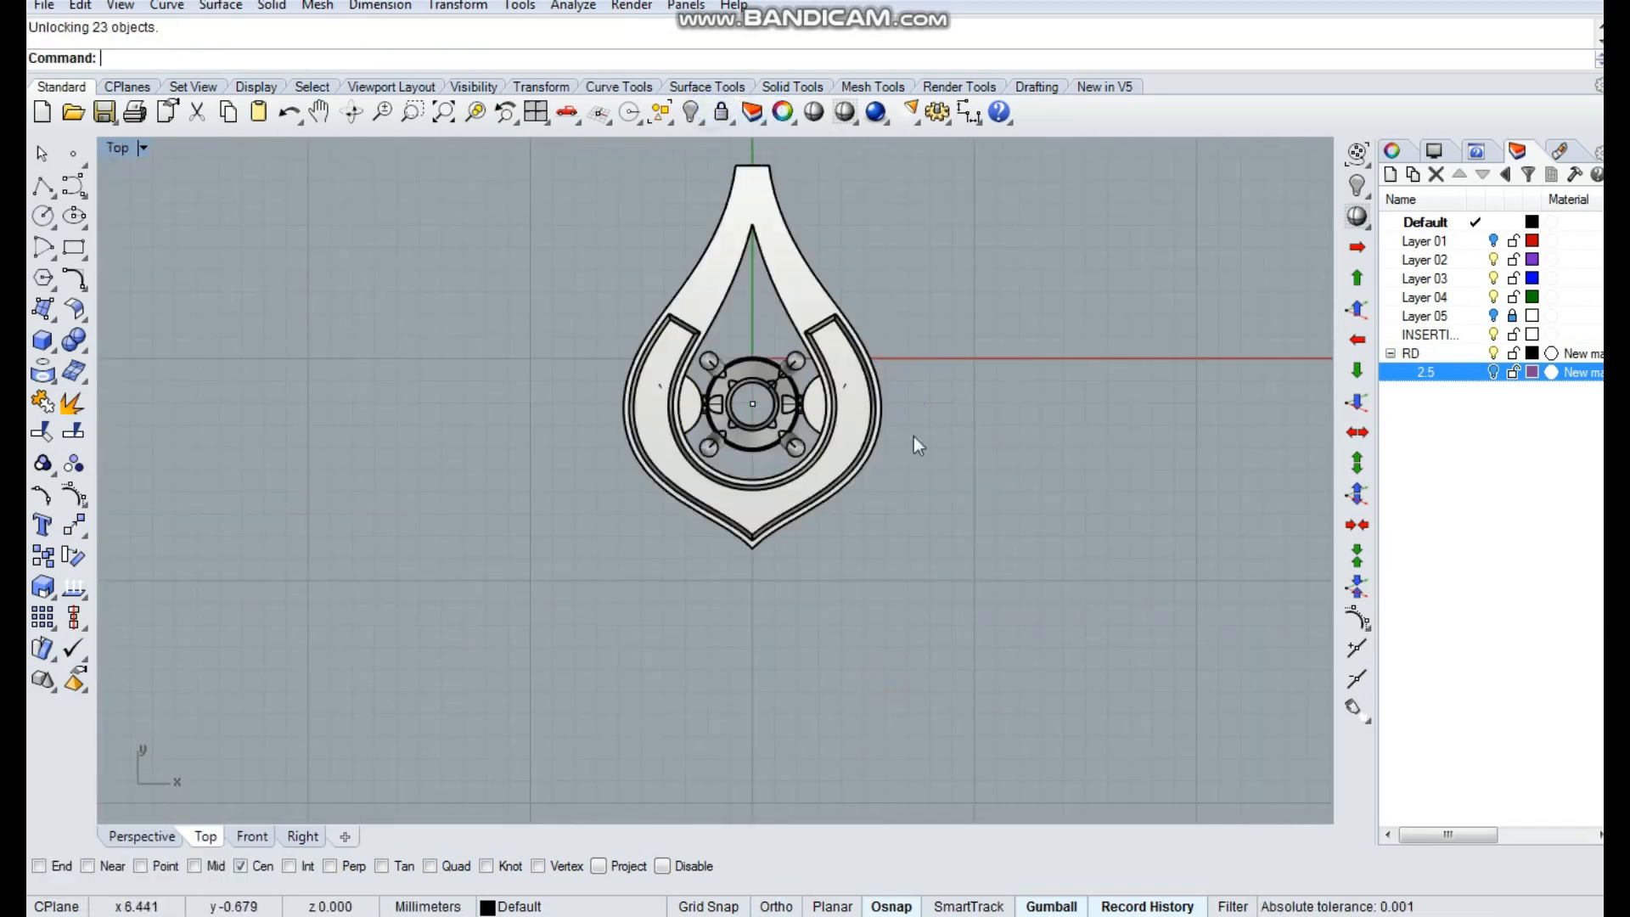
mouse_move(913, 436)
right_mouse_down("ctrl+shift")
mouse_move(903, 491)
mouse_move(935, 430)
right_mouse_up("ctrl+shift")
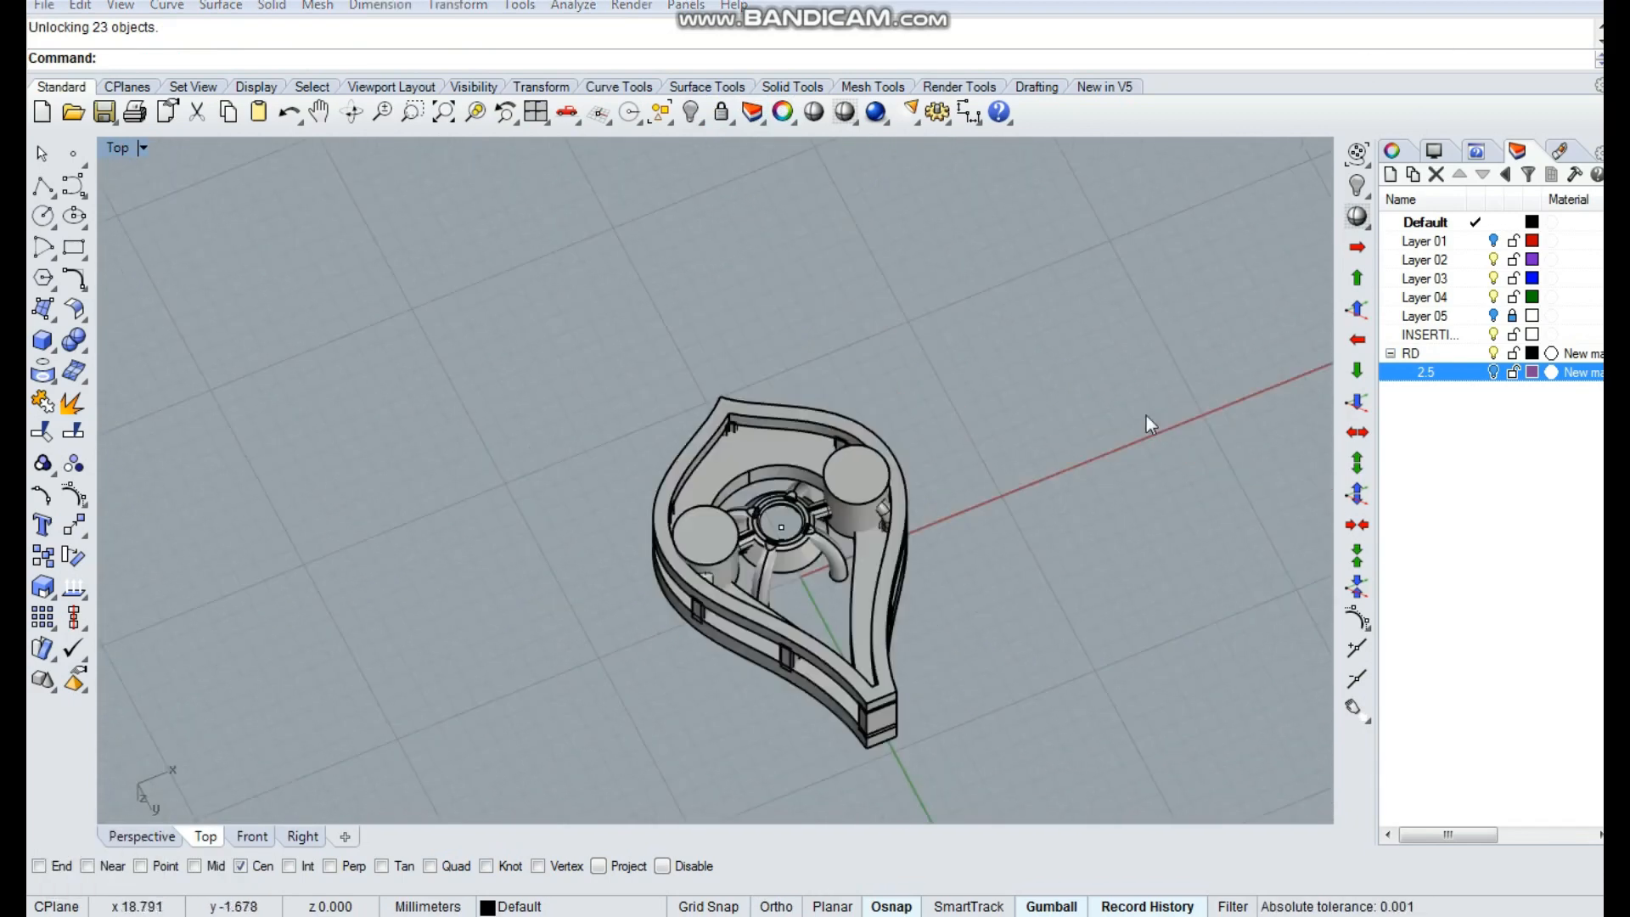
right_click_drag(900, 537, 840, 451, "ctrl+shift")
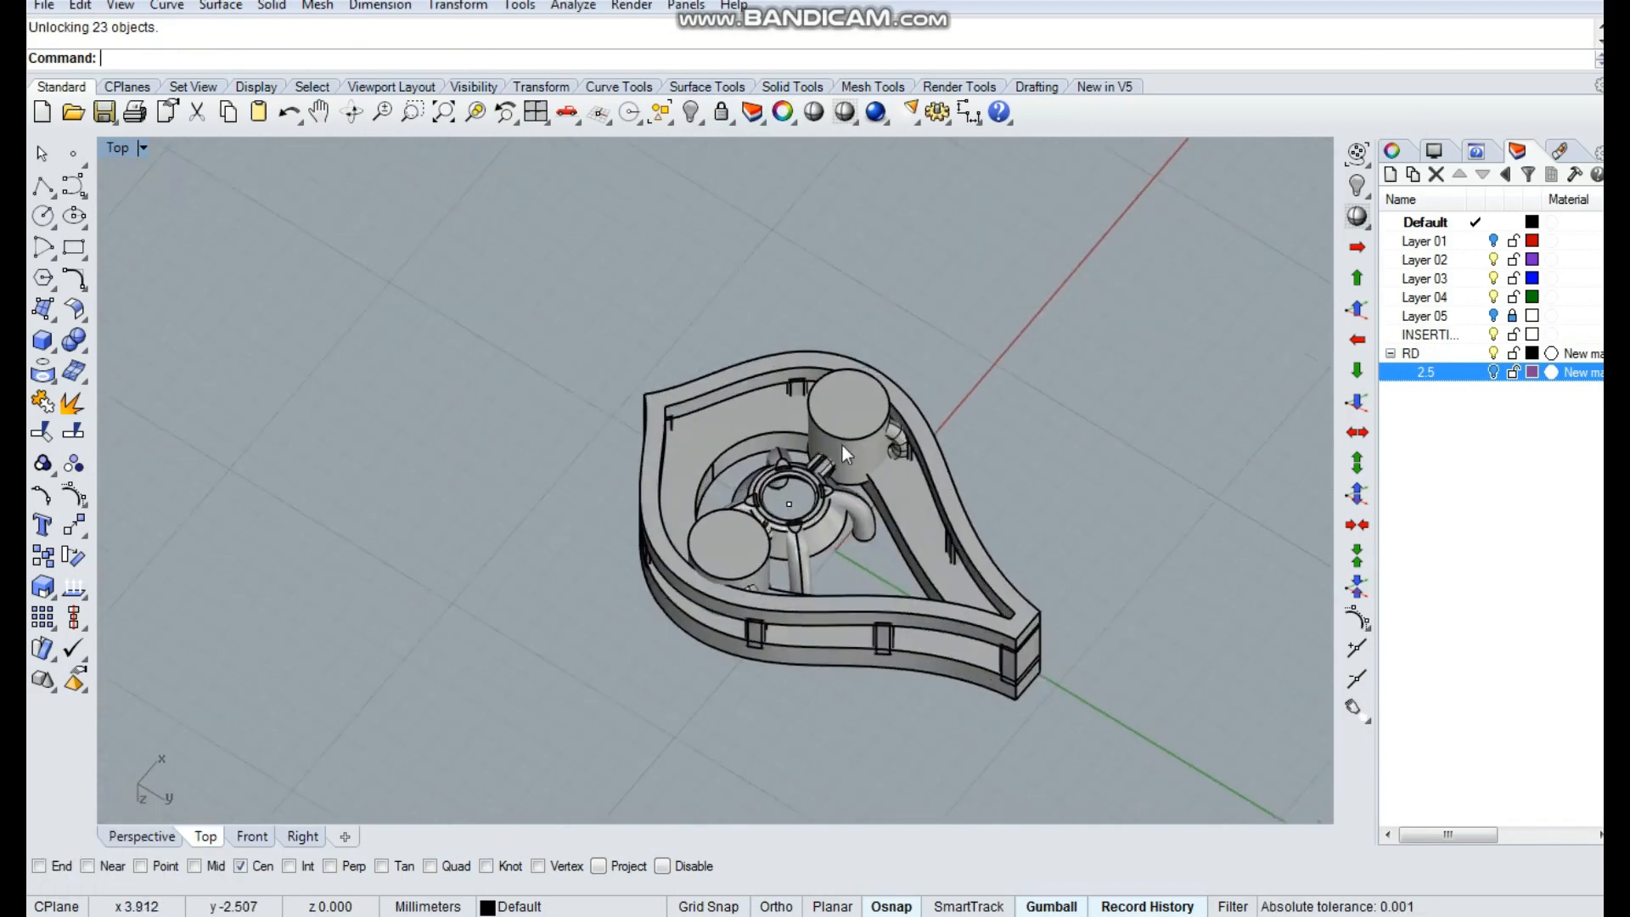
scroll(842, 448, "up", 6)
right_click_drag(957, 523, 992, 534, "ctrl+shift")
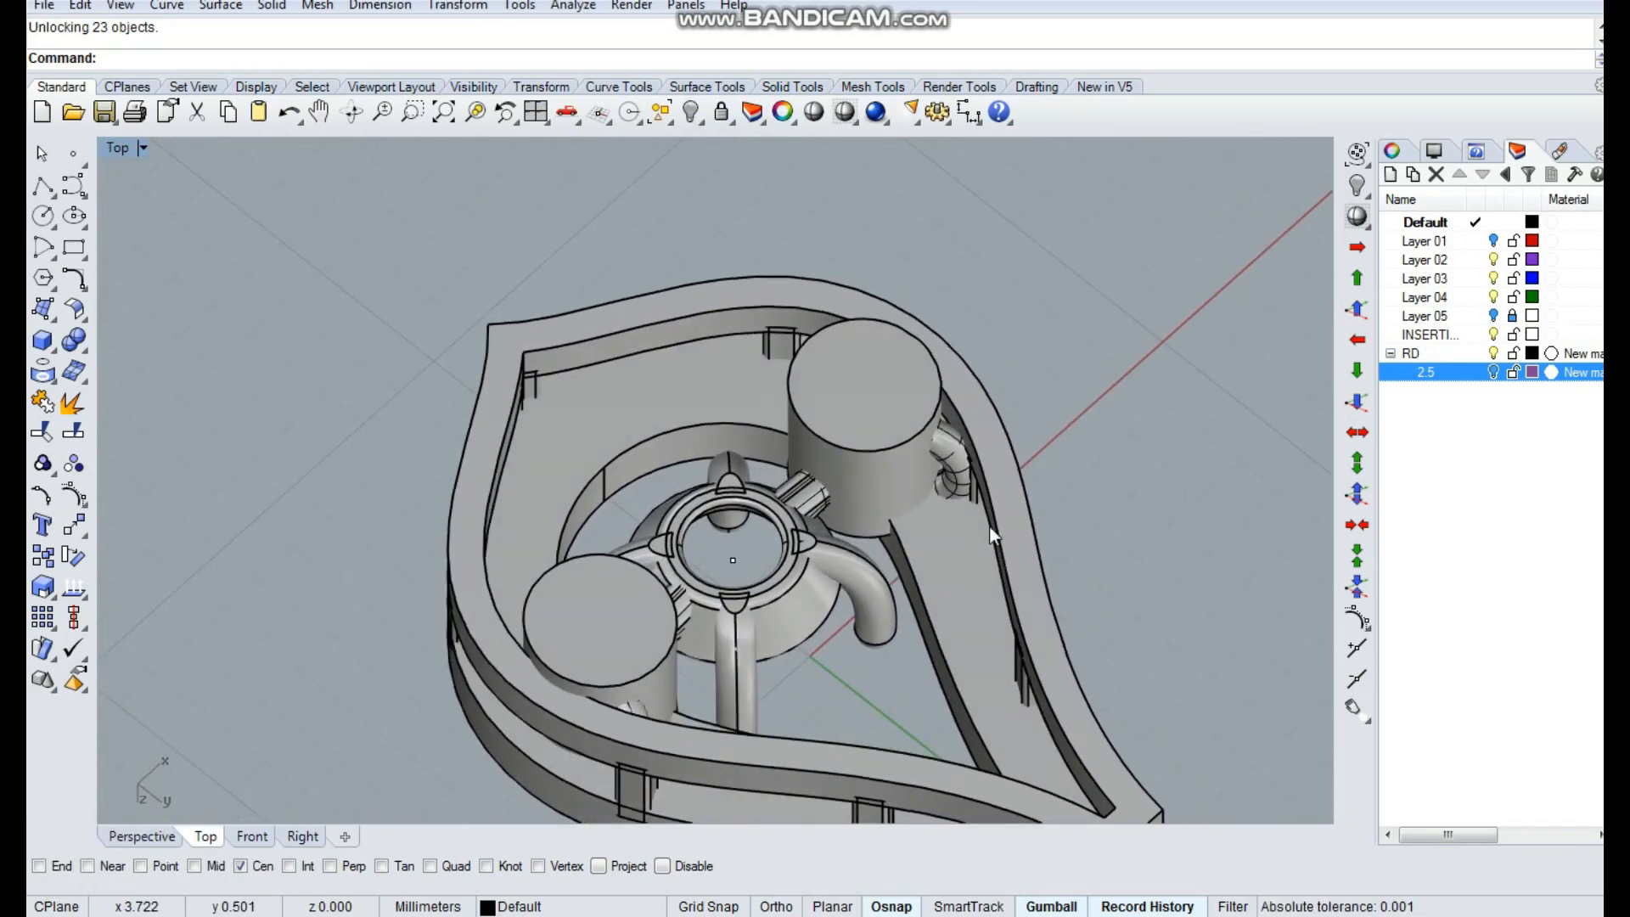
Fillet the cylinder's end edge on the frame side with a radius of 0.33
left_click(83, 346)
left_click(237, 387)
right_click_drag(745, 348, 1065, 268, "ctrl+shift")
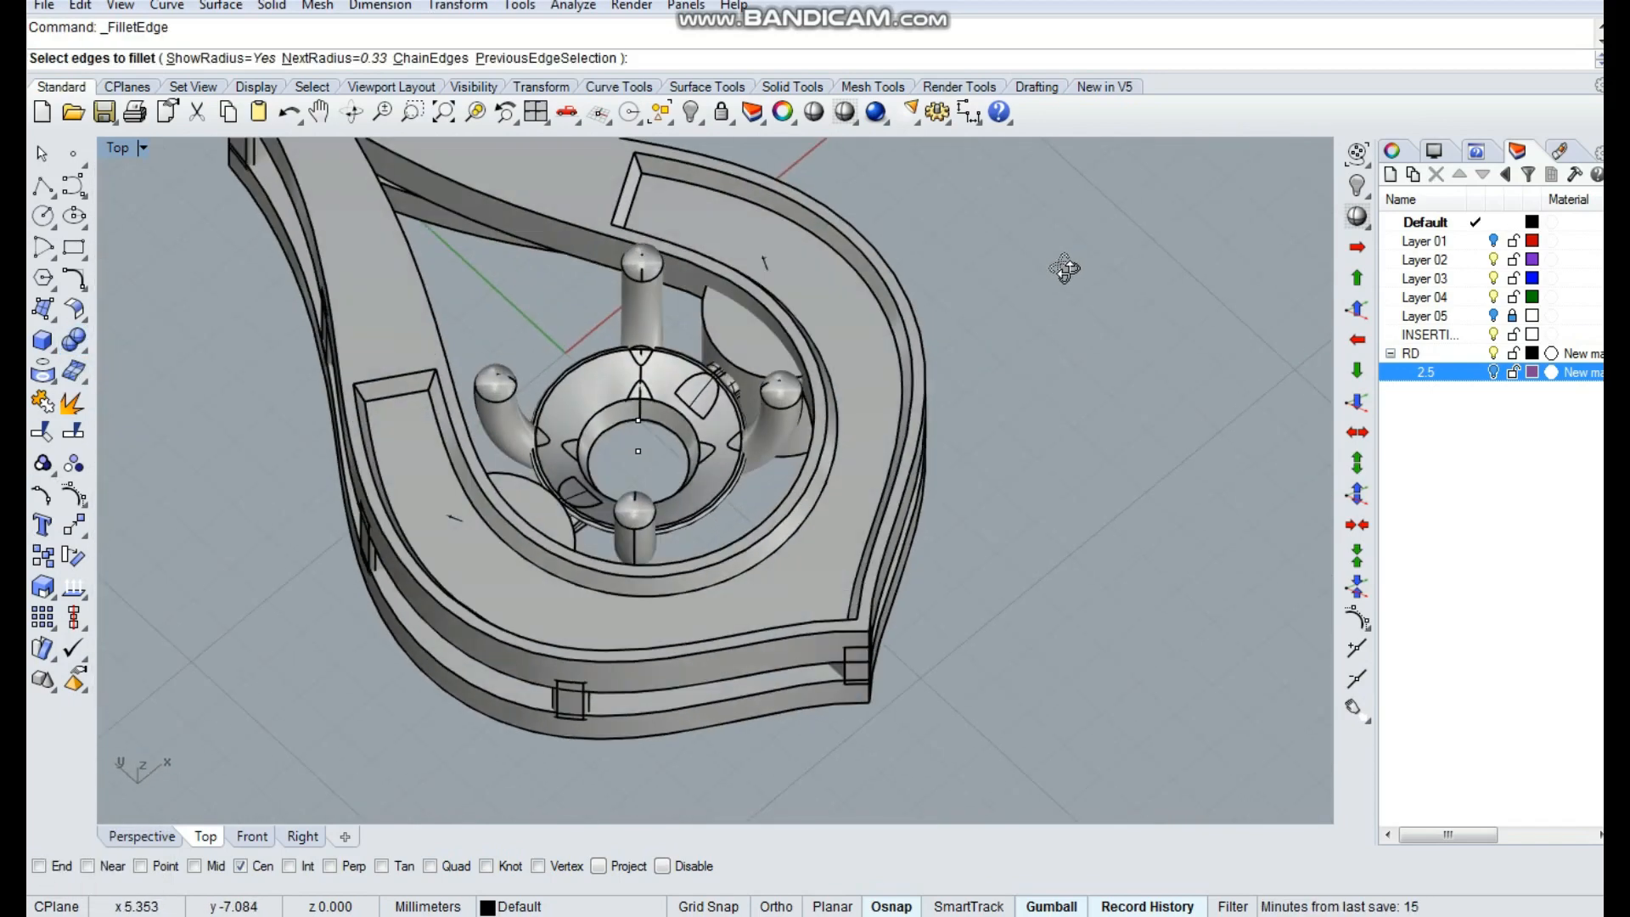
left_click(709, 320)
key("space")
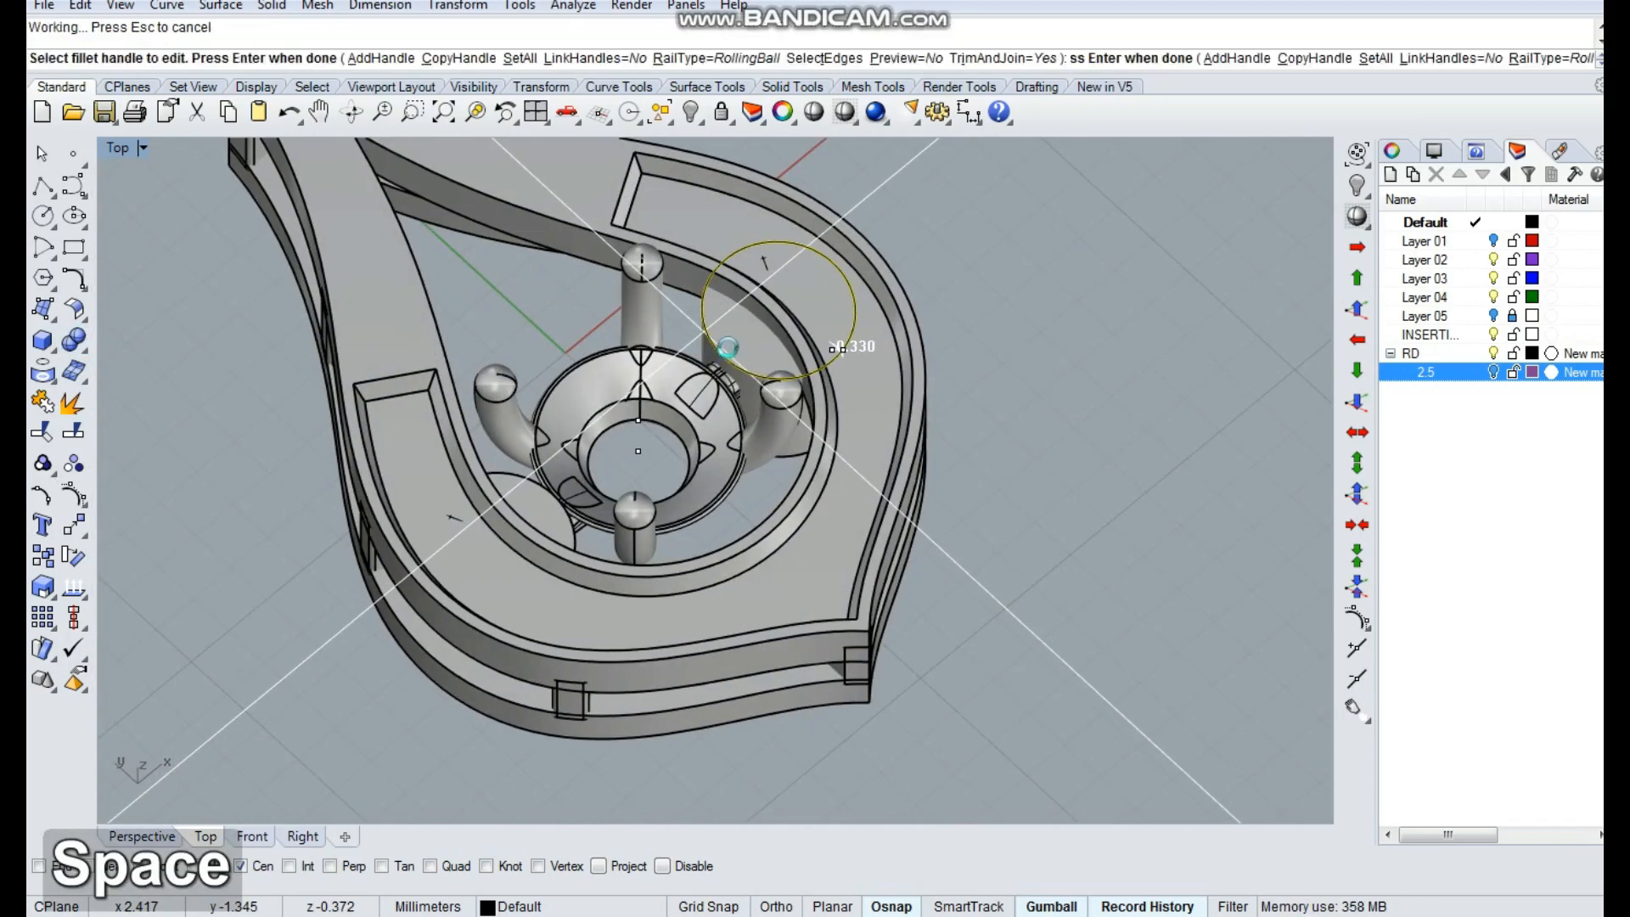
key("space")
scroll(782, 378, "up", 5)
right_click_drag(619, 530, 582, 424, "ctrl+shift")
key("Escape")
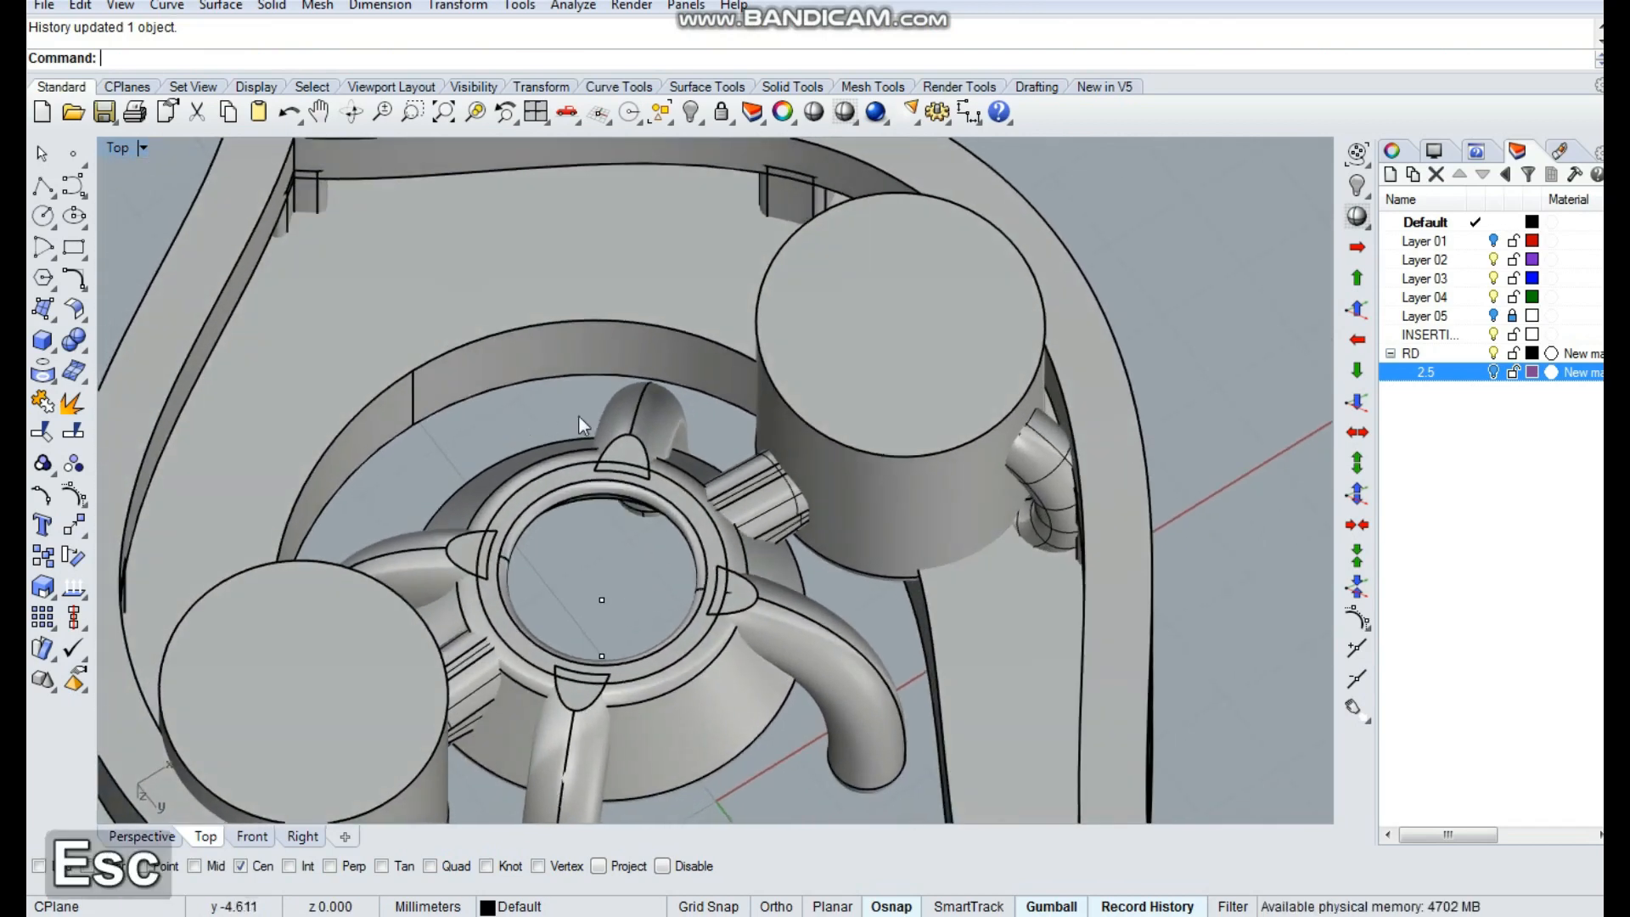
Subtract the first cylinder from the pendant frame with Boolean Difference to clear space around the side ring
left_click(75, 340)
left_click(137, 350)
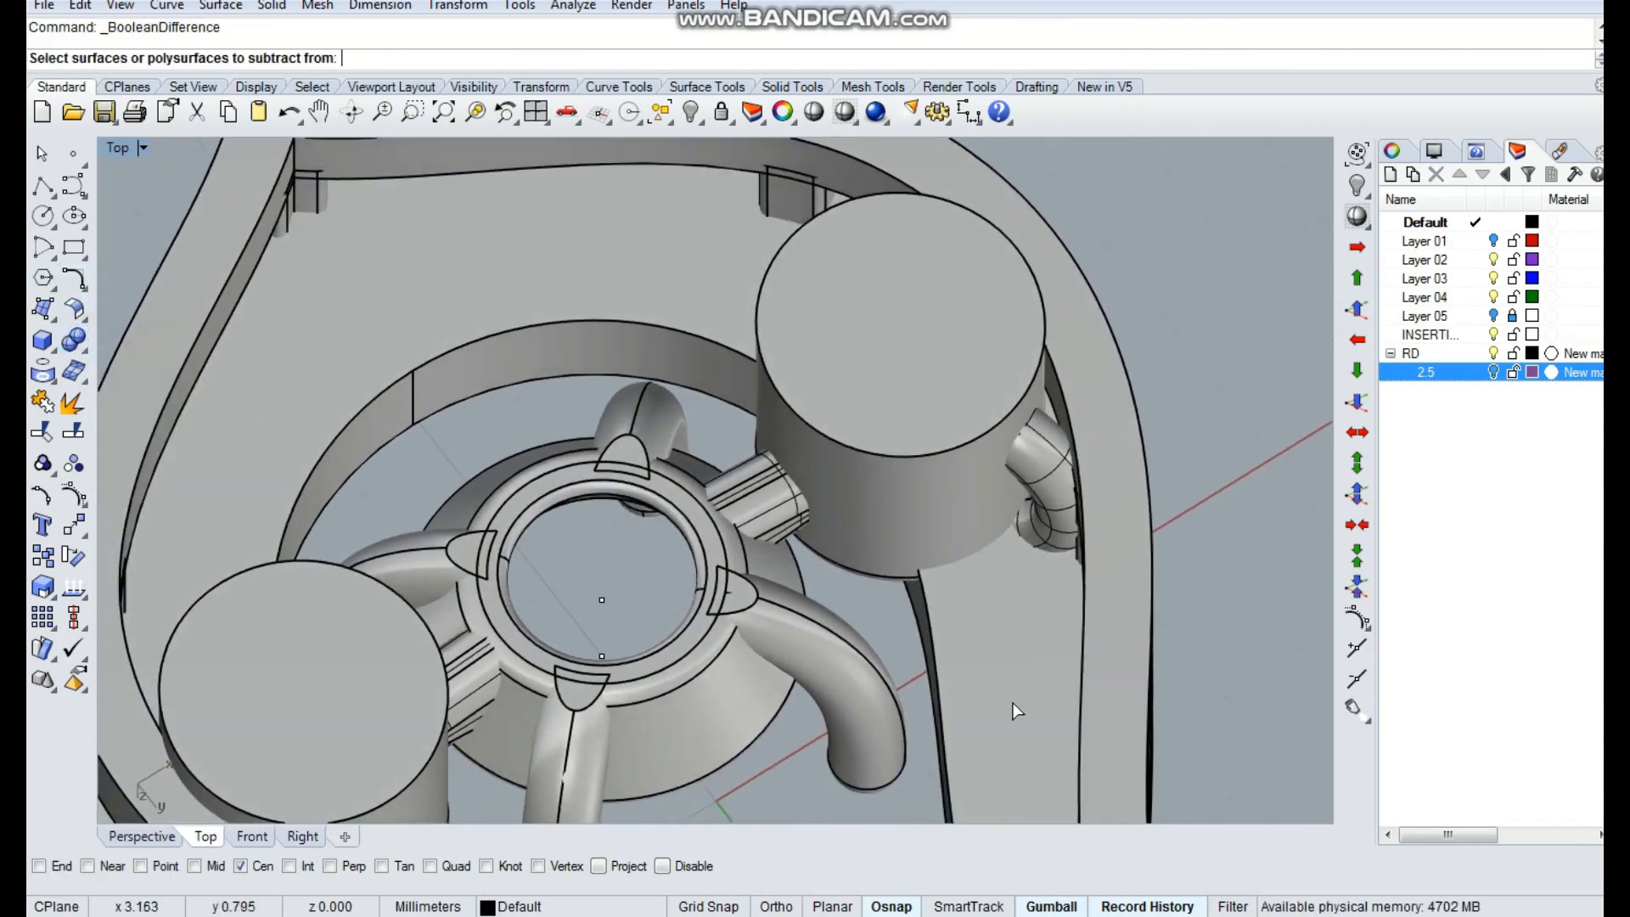
left_click(1012, 701)
key("space")
left_click(950, 504)
key("space")
right_click_drag(807, 434, 895, 421, "ctrl+shift")
Subtract the mirrored cylinder from the pendant frame with Boolean Difference
scroll(874, 395, "down", 6)
key("space")
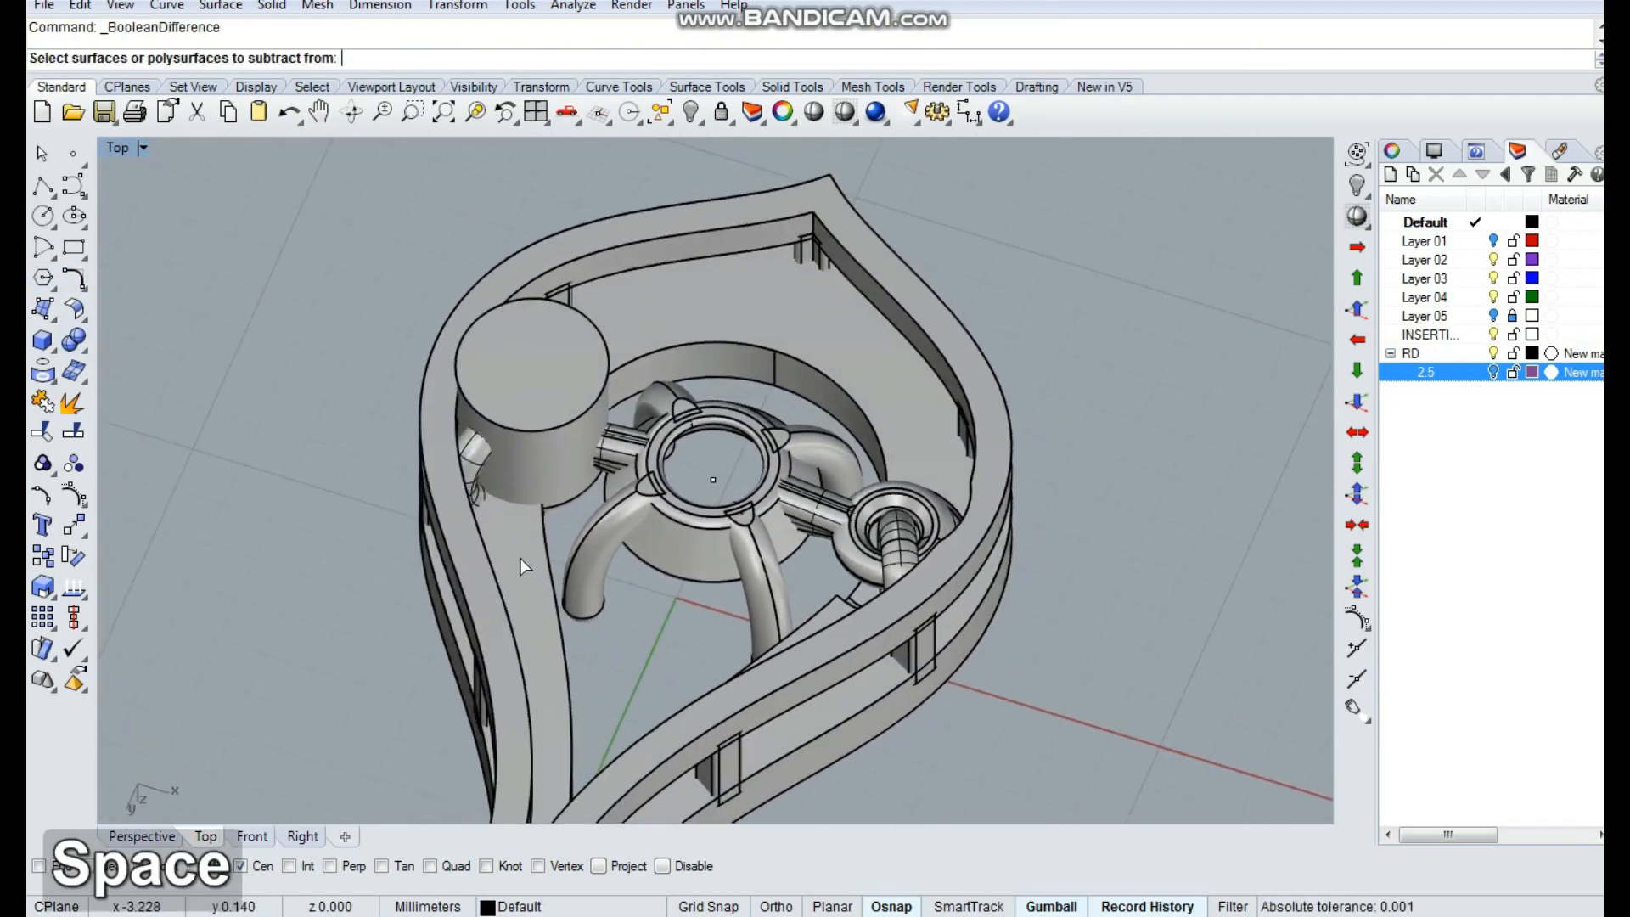
left_click(521, 558)
key("space")
left_click(561, 431)
key("space")
right_click_drag(988, 378, 1129, 365, "ctrl+shift")
key("Escape")
scroll(917, 356, "up", 6)
right_click_drag(721, 348, 772, 334, "ctrl+shift")
key("space")
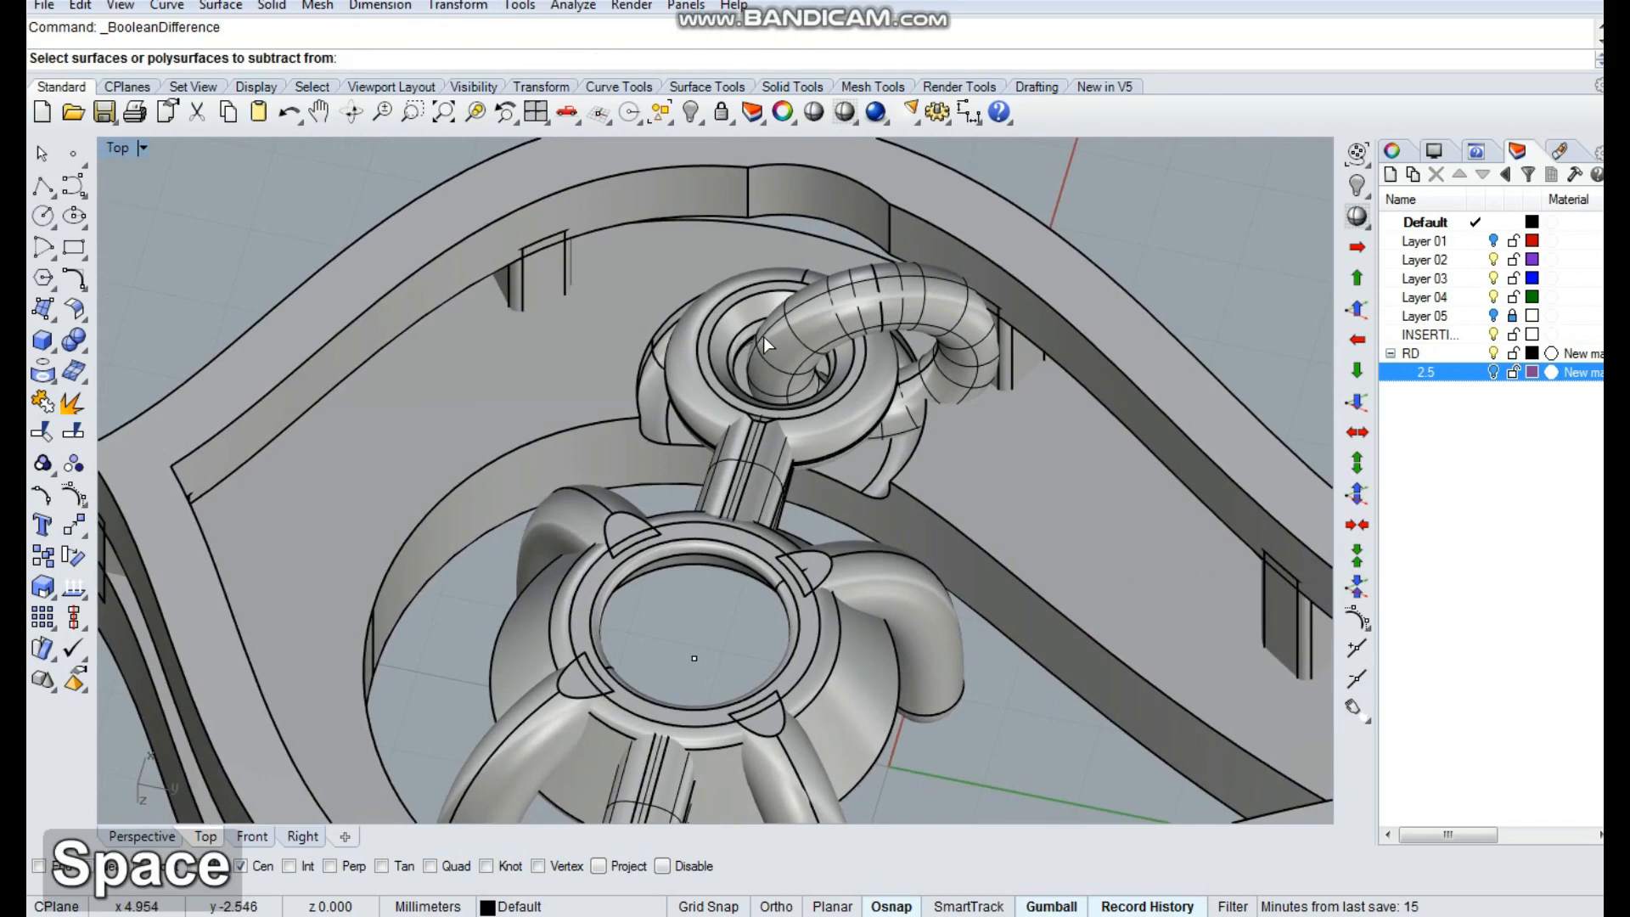
left_click(655, 389)
key("Escape")
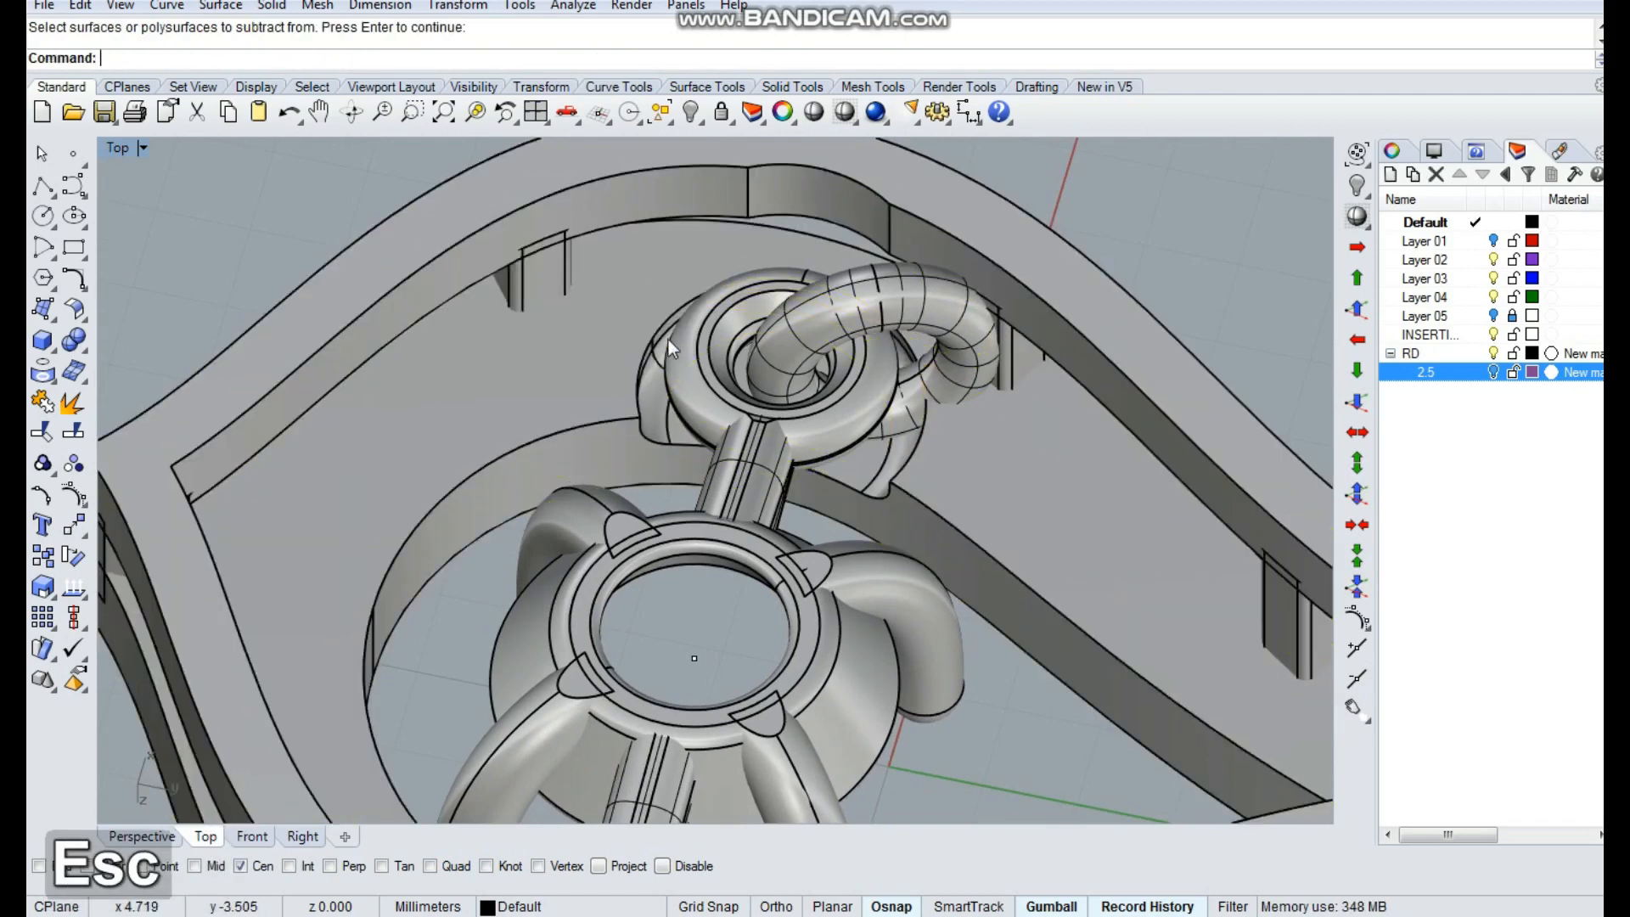
left_click(80, 346)
left_click(204, 382)
key("Escape")
left_click(80, 346)
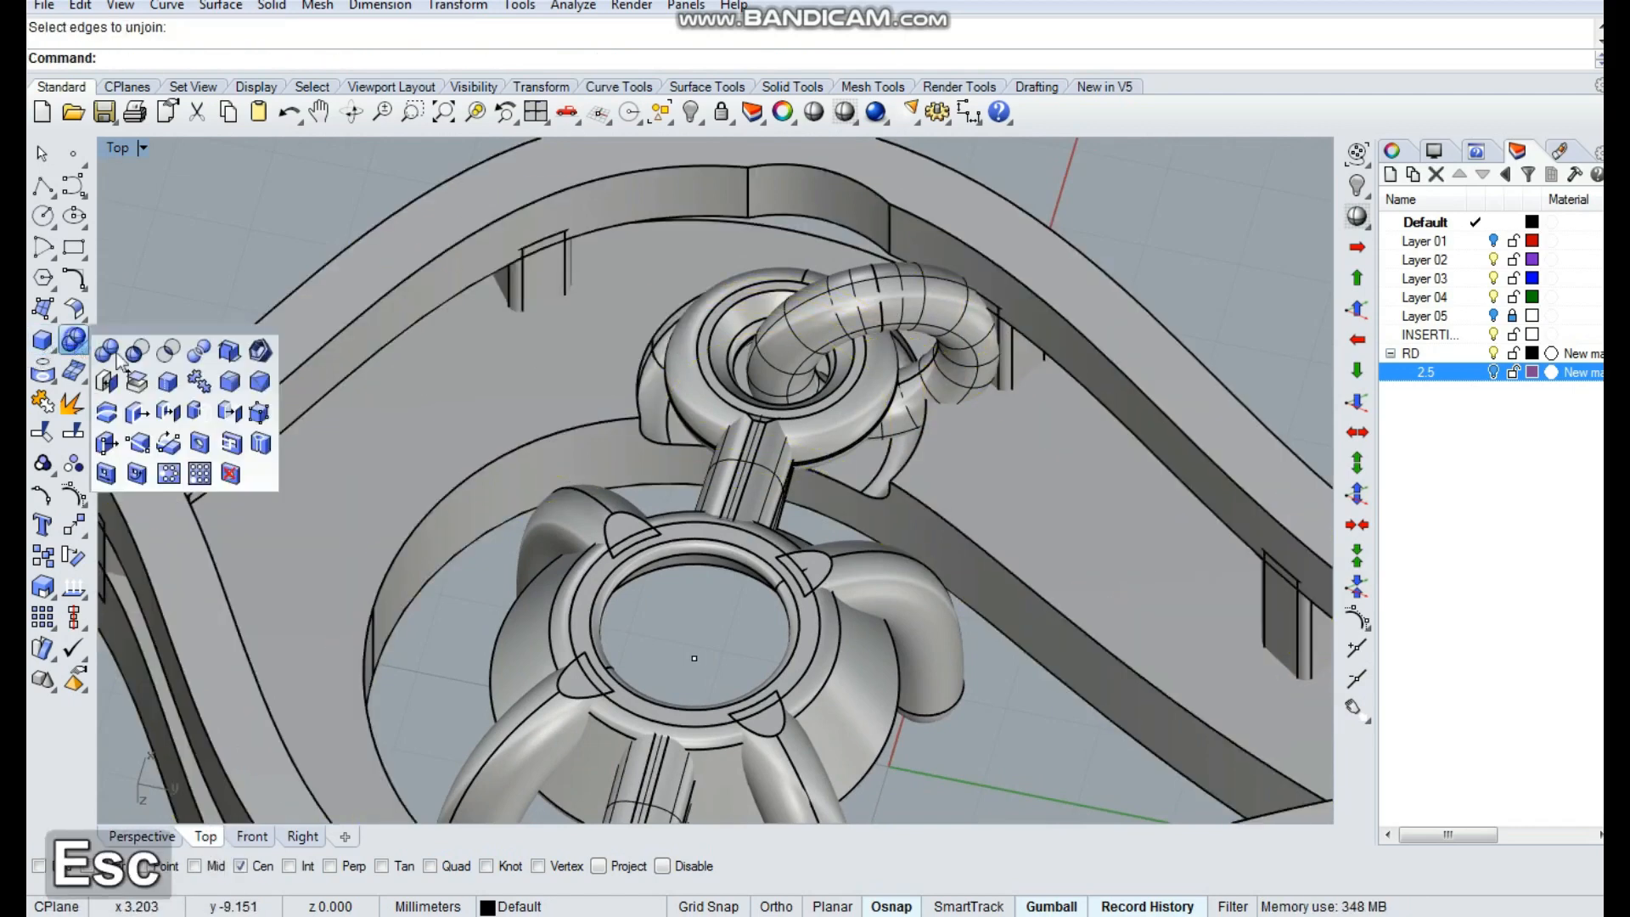
left_click(228, 383)
scroll(623, 377, "up", 3)
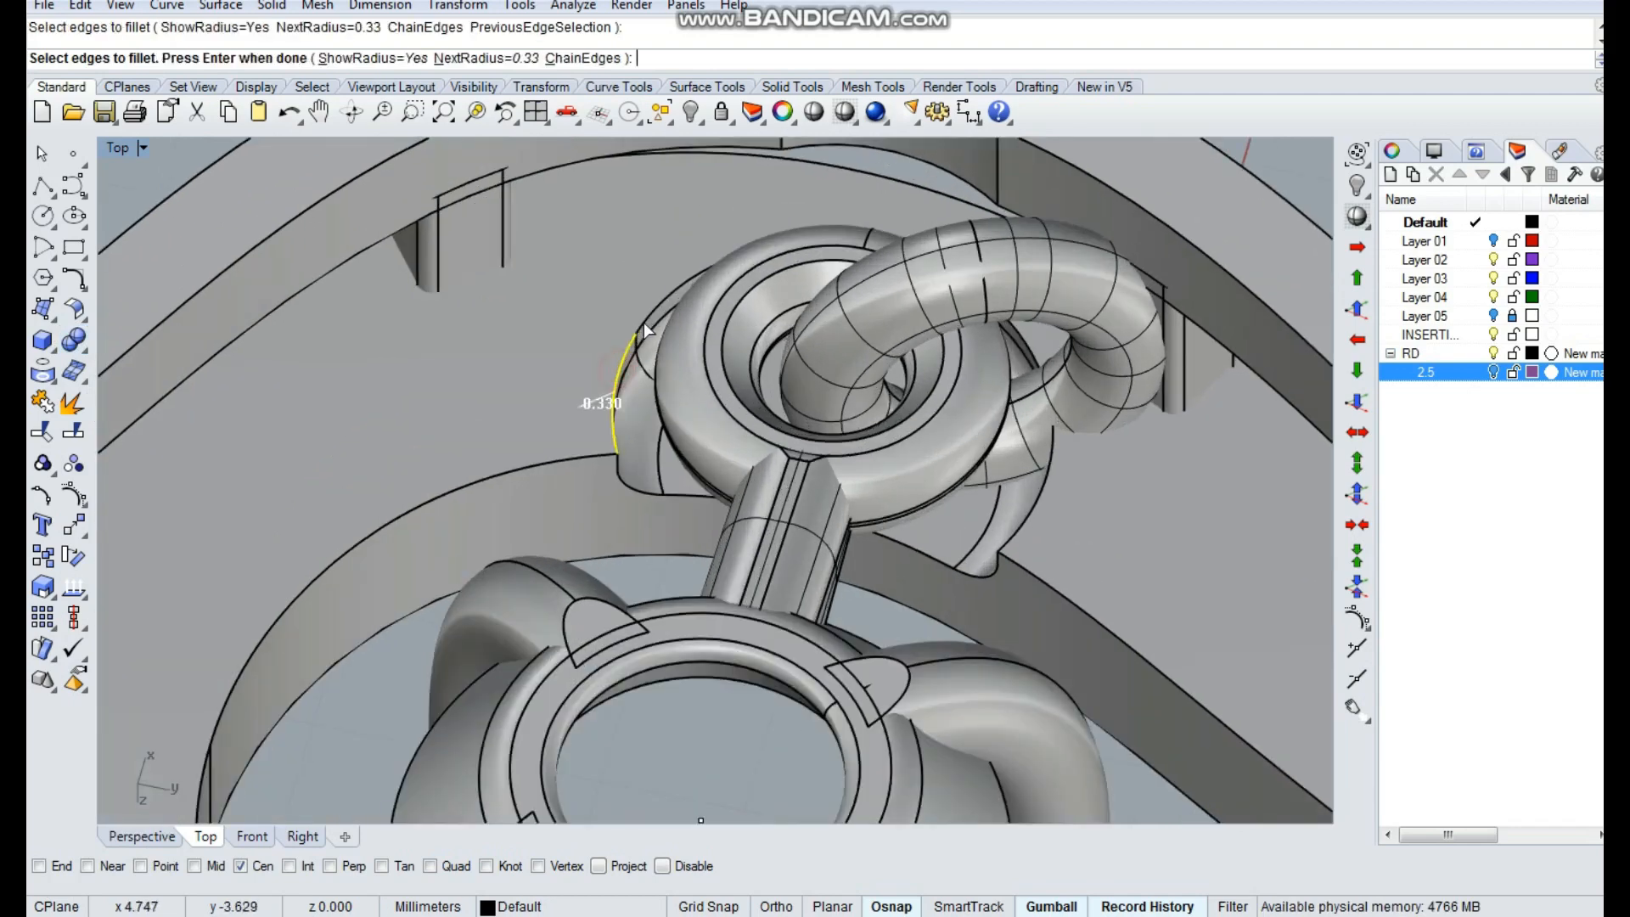
right_click_drag(1068, 552, 887, 480)
key("Escape")
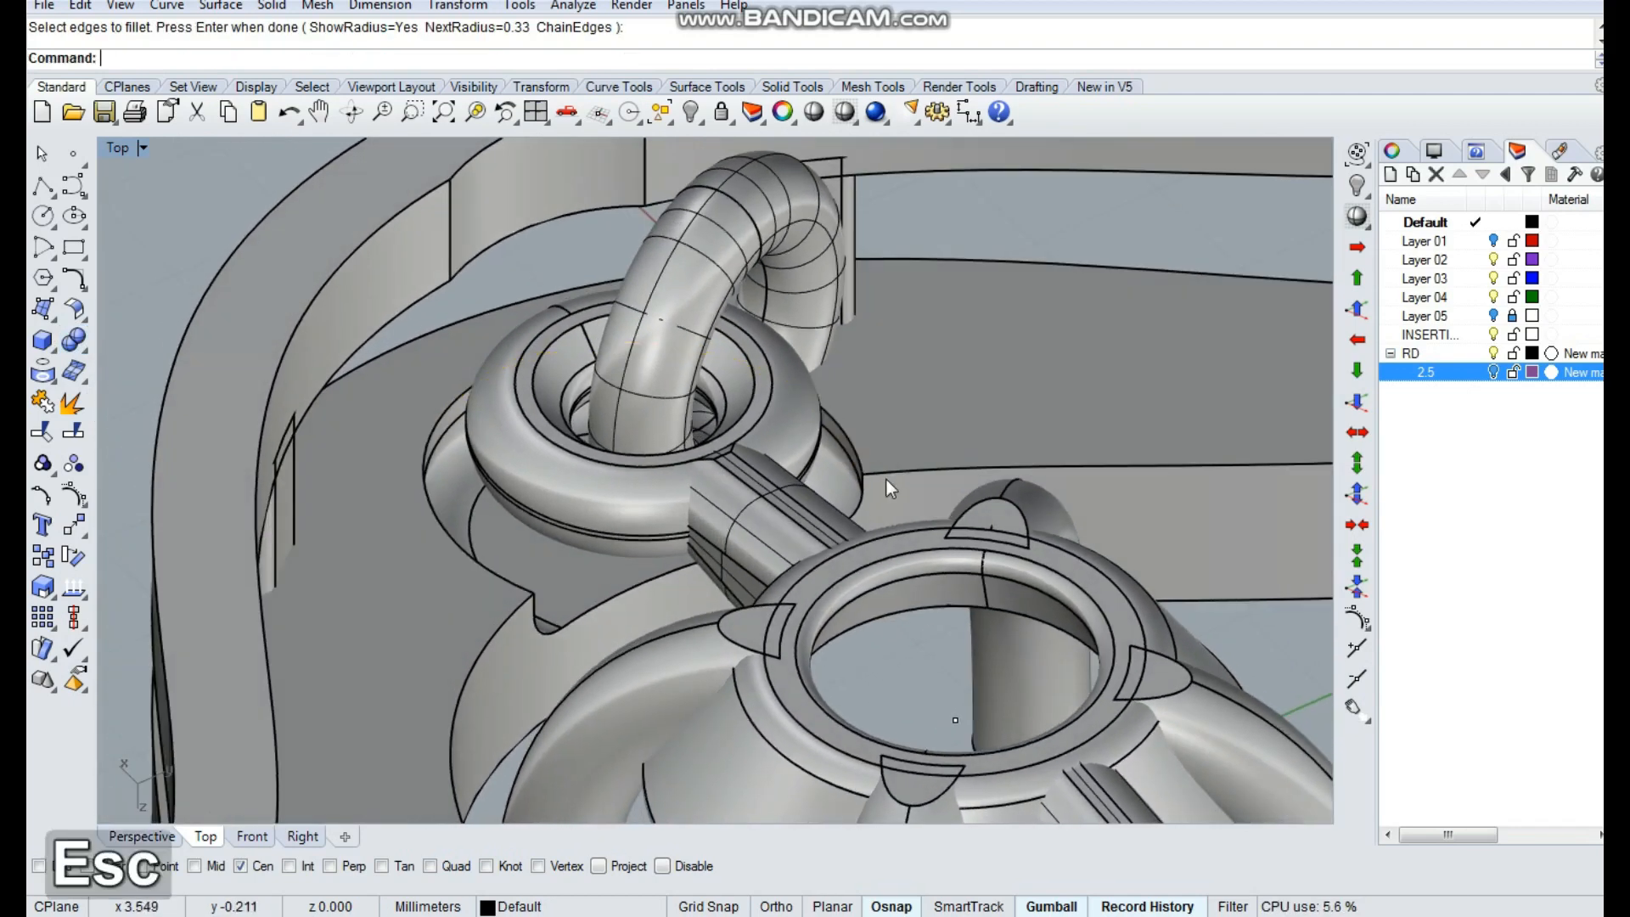
Fillet the rim edges of the cutout around the side ring with a radius of 0.1
key("space")
type(".1")
key("Return")
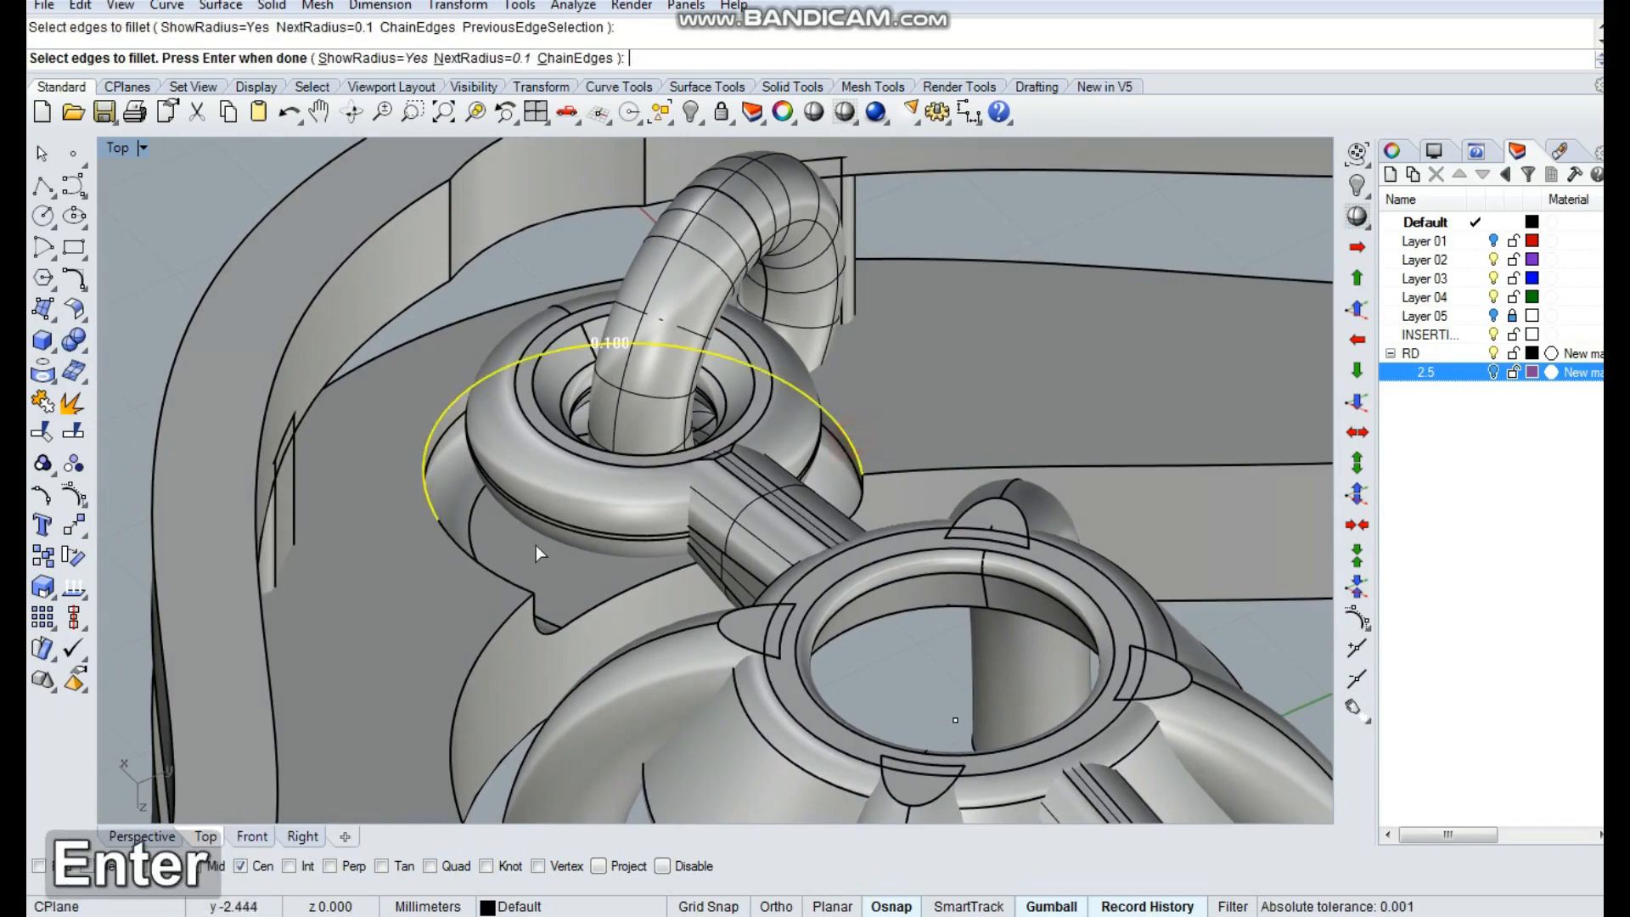
Apply the 0.1 mm fillet to the selected outer edge of the cup around the first side ring
key("Return")
key("Return")
right_click_drag(1077, 314, 755, 417)
scroll(755, 416, "down", 6)
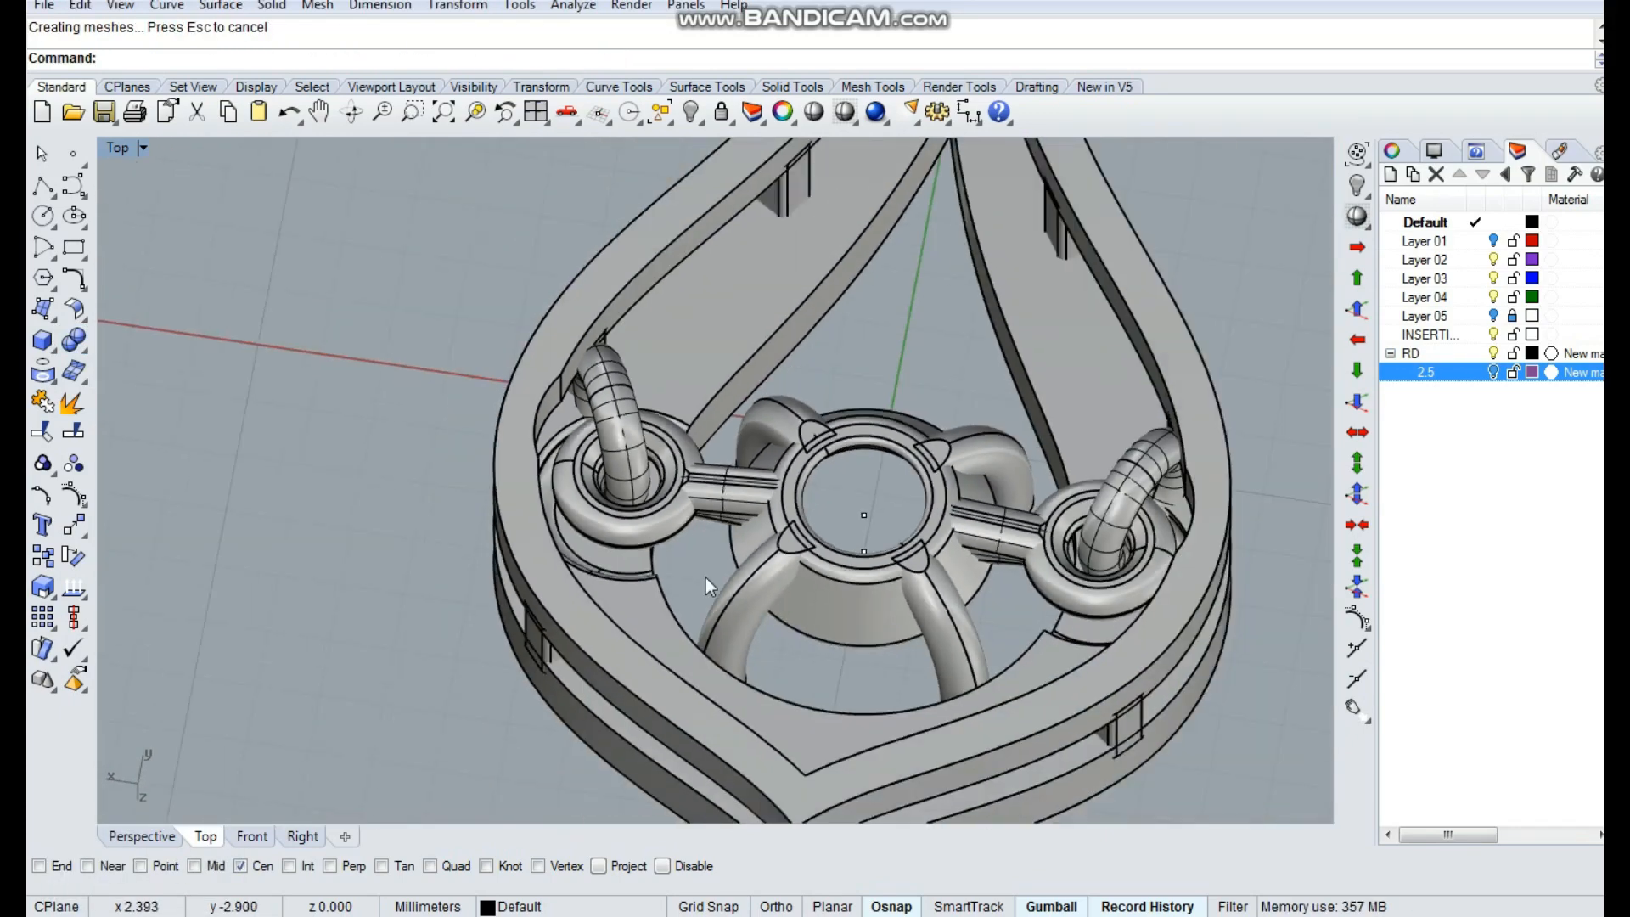
right_click_drag(1001, 499, 802, 515)
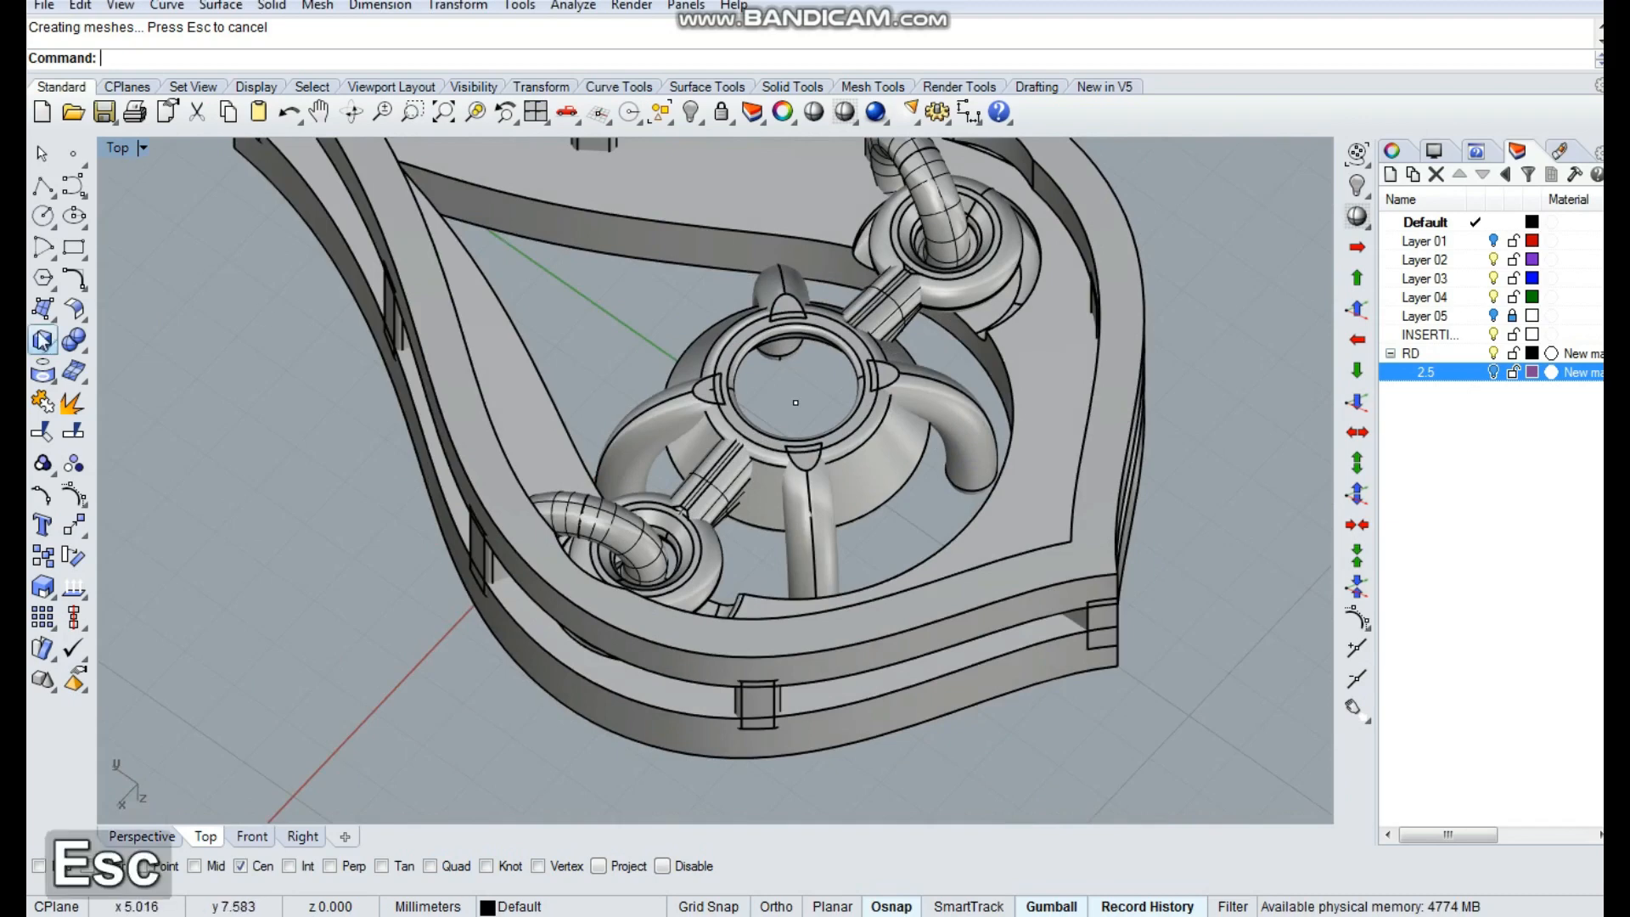
Fillet the matching outer cup edge around the opposite side ring with a 0.1 mm radius
left_click(81, 347)
left_click(225, 386)
scroll(795, 402, "down", 3)
scroll(981, 354, "up", 6)
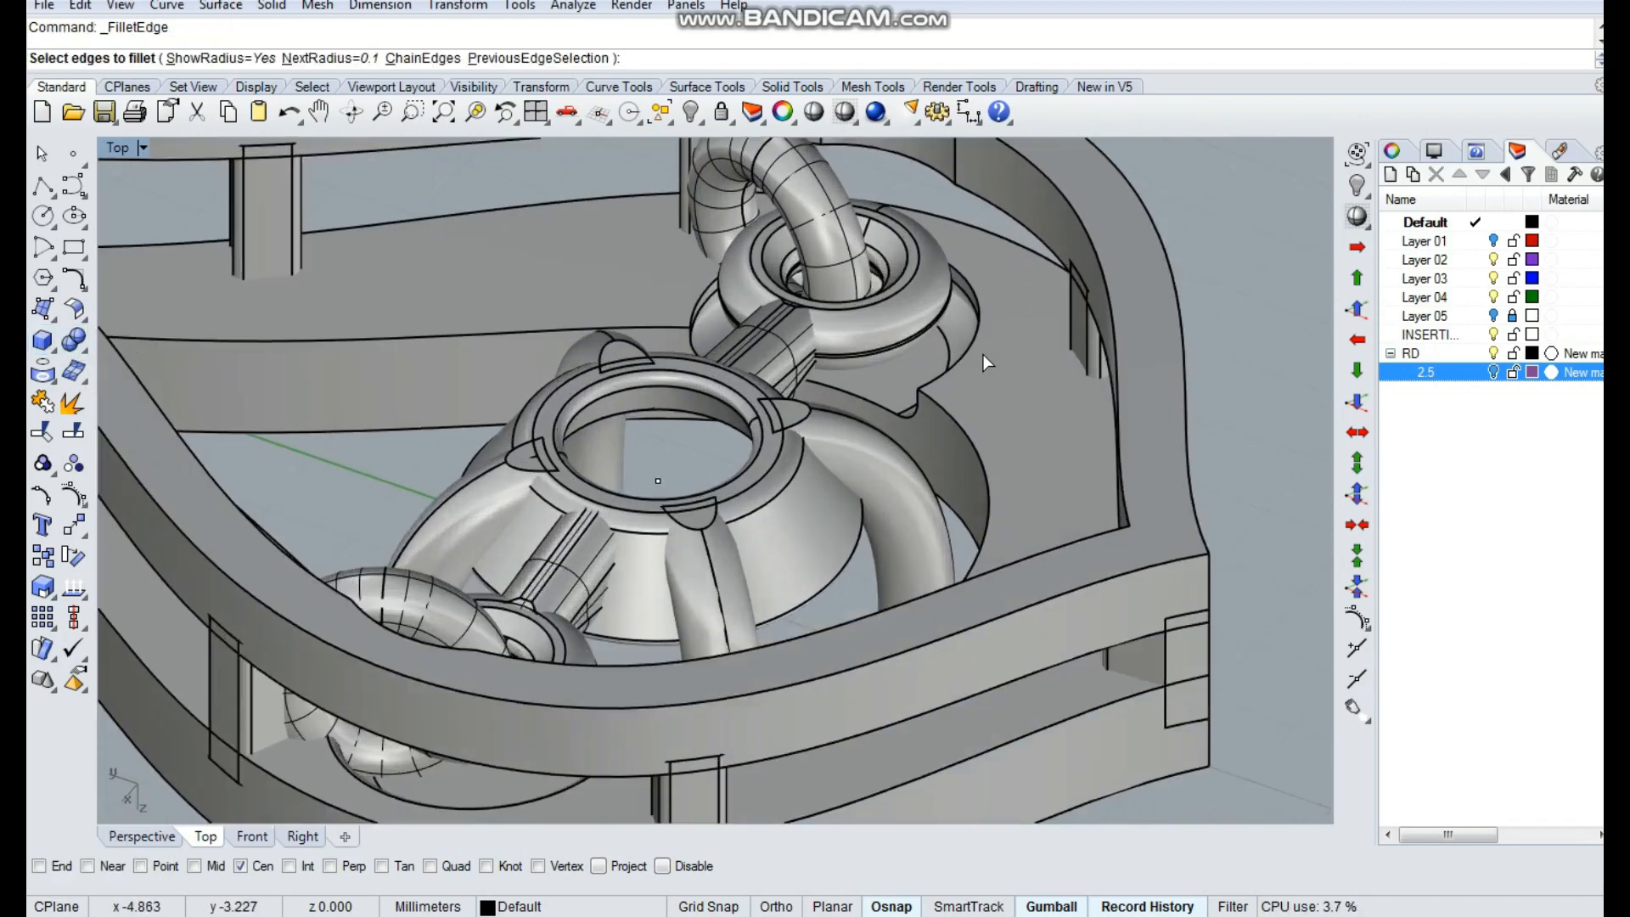
left_click(968, 343)
key("space")
key("space")
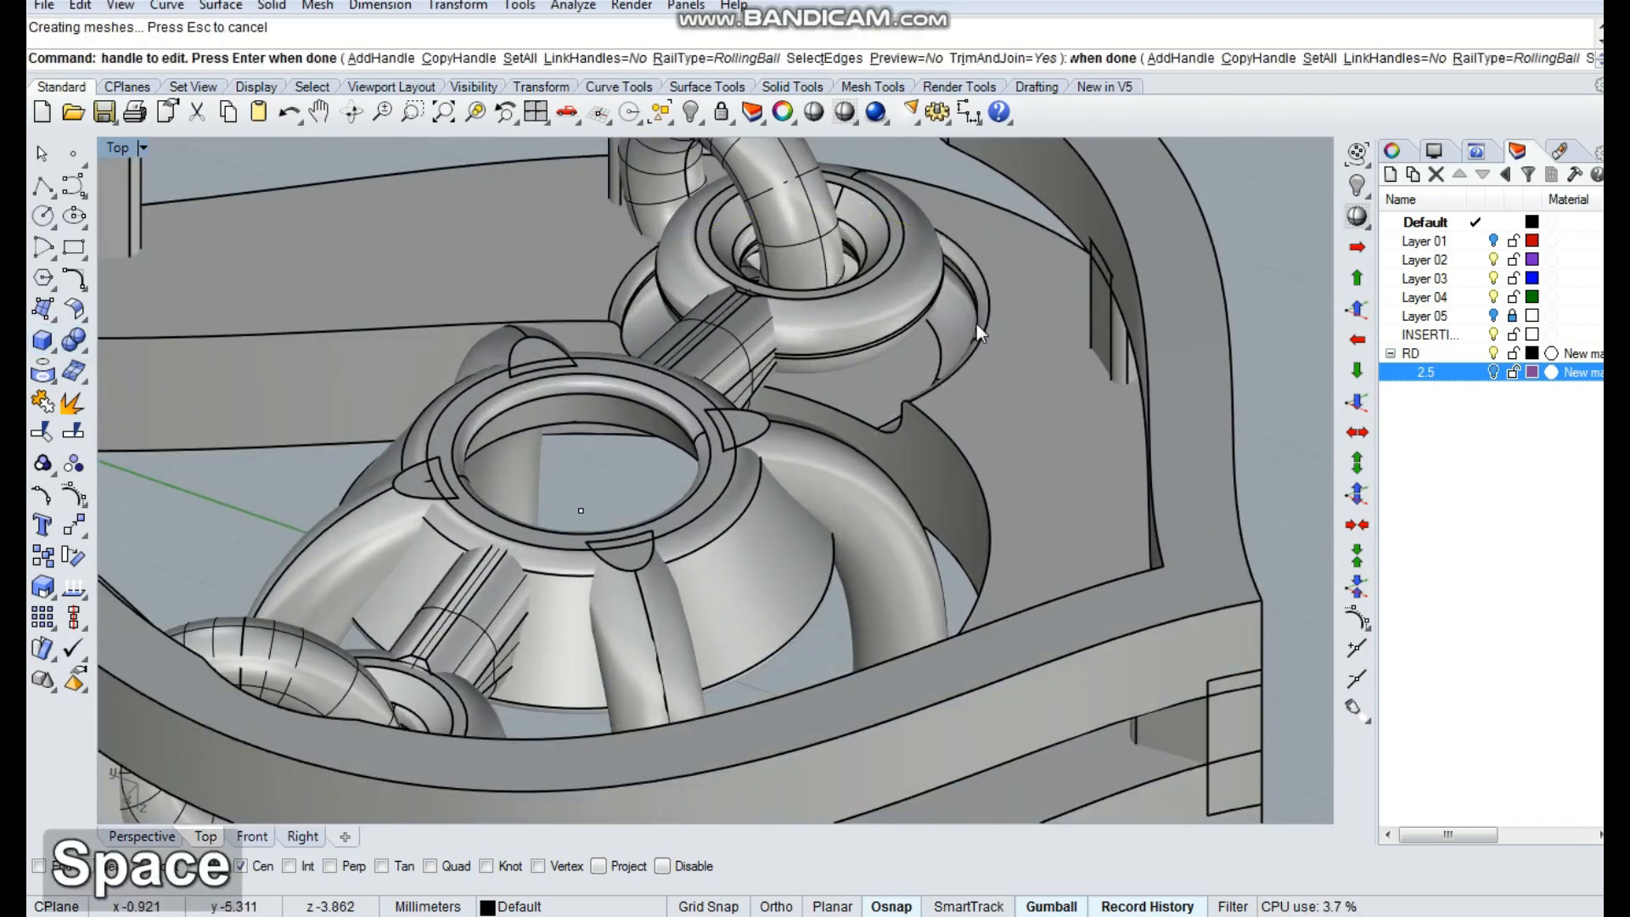
Adjust the vertical position of the prong head together with its jump rings inside the teardrop frame
scroll(745, 419, "down", 5)
right_click_drag(745, 420, 156, 431)
right_click_drag(194, 417, 212, 420, "ctrl+shift")
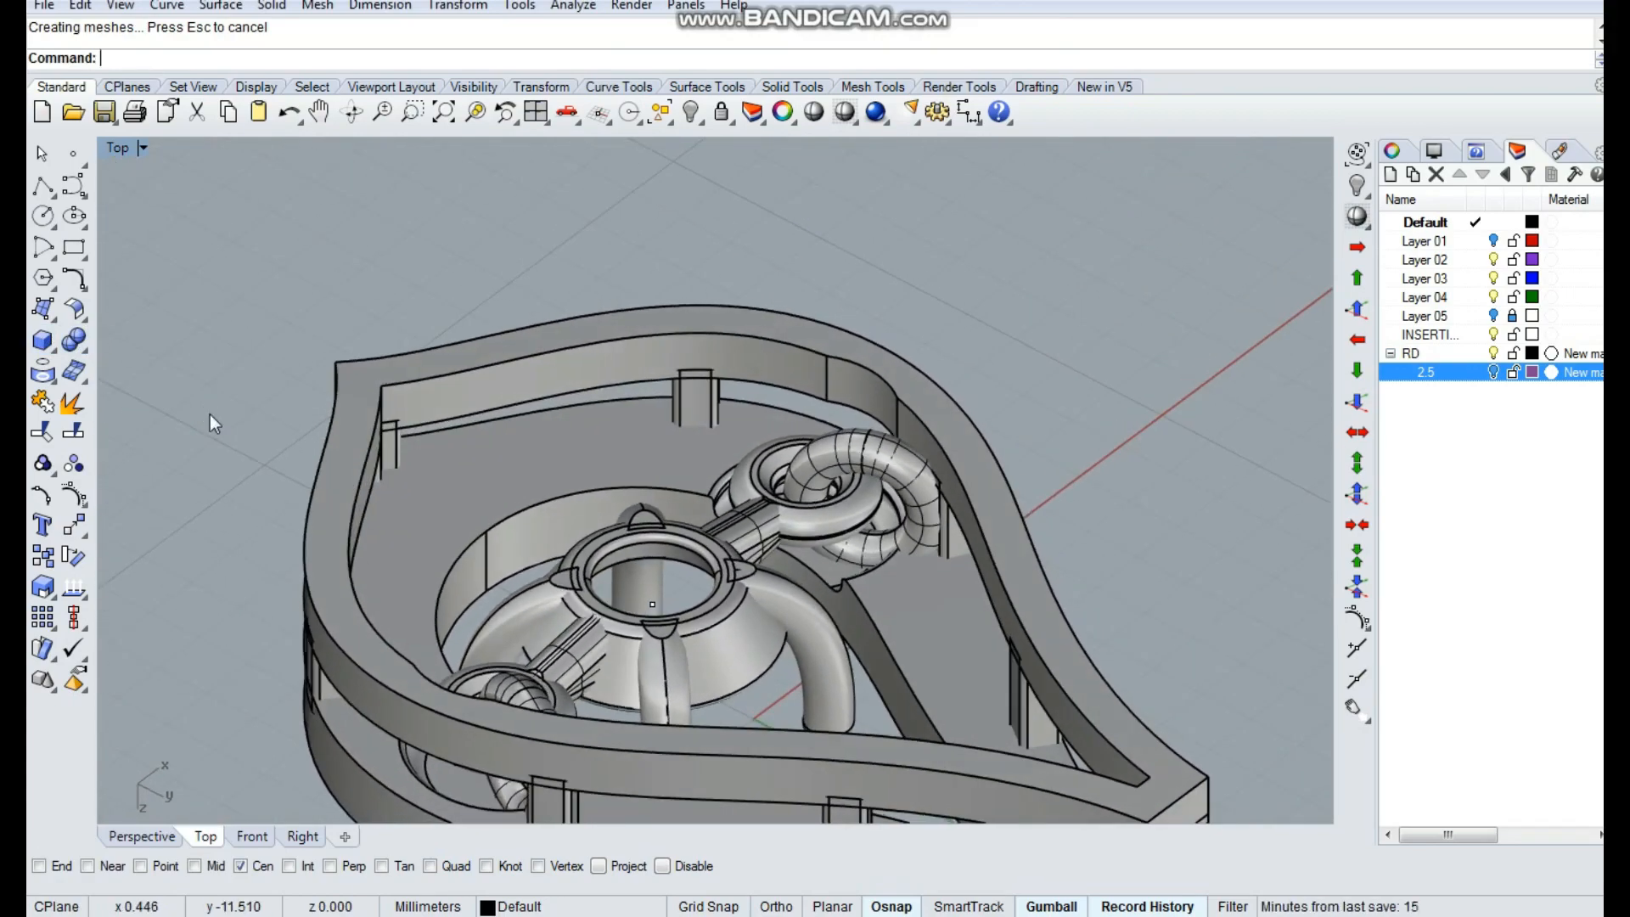
mouse_move(804, 400)
right_mouse_down("ctrl+shift")
mouse_move(837, 583)
mouse_move(809, 395)
right_mouse_up("ctrl+shift")
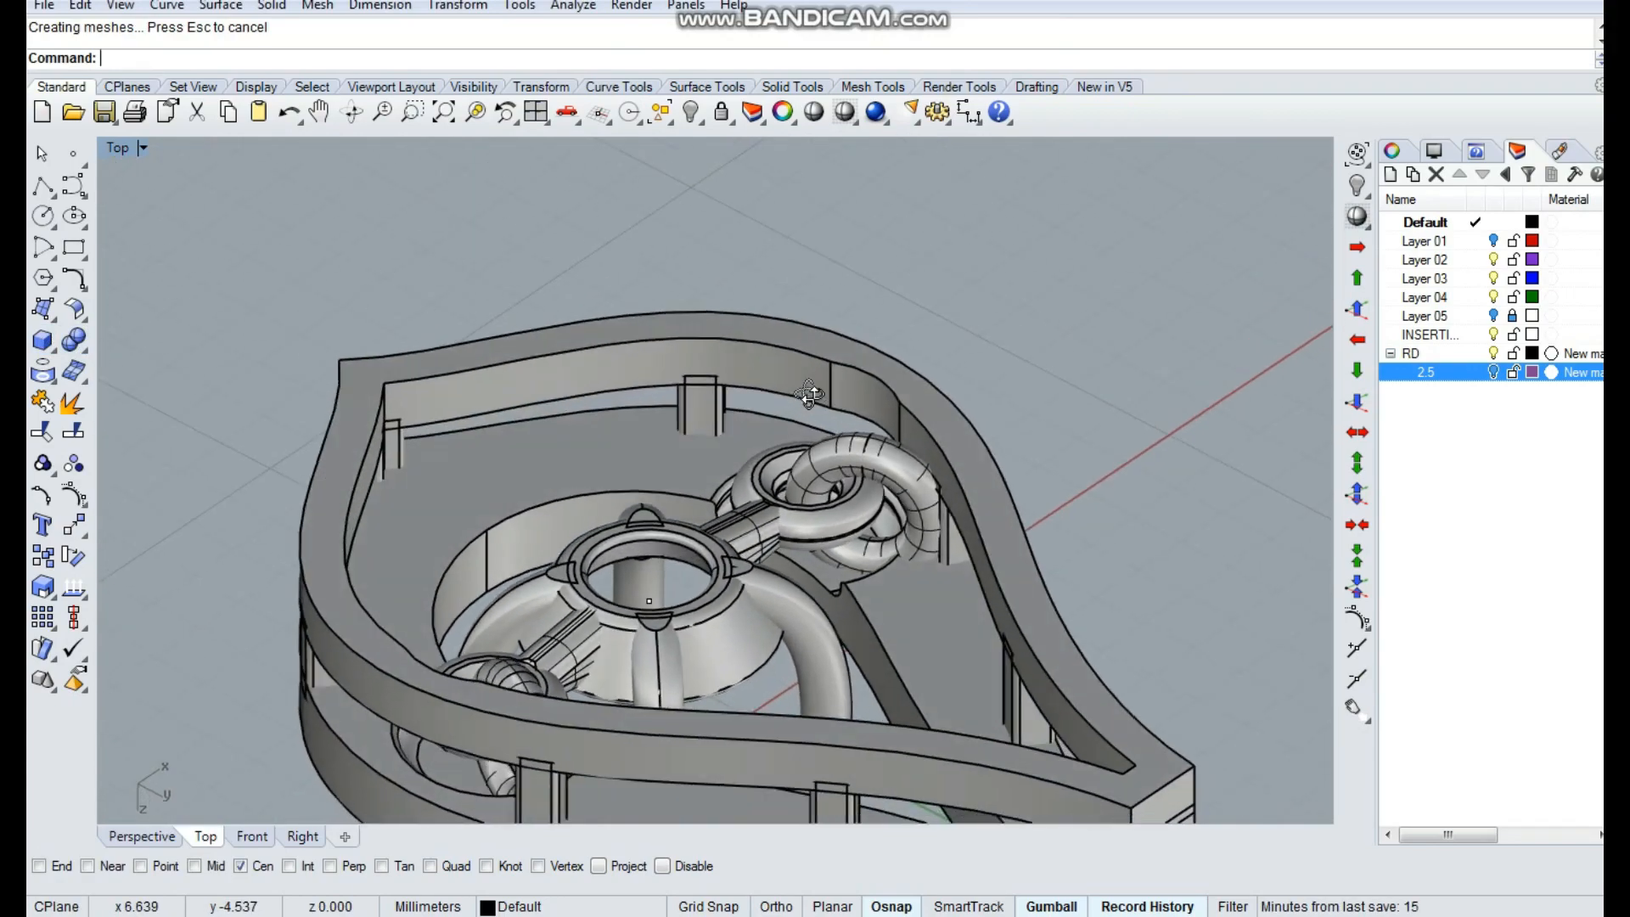
left_click(695, 568, "shift")
right_click_drag(862, 501, 855, 478, "ctrl+shift")
left_click_drag(647, 701, 622, 717)
right_click_drag(765, 577, 848, 557, "ctrl+shift")
key("Escape")
left_click(863, 494)
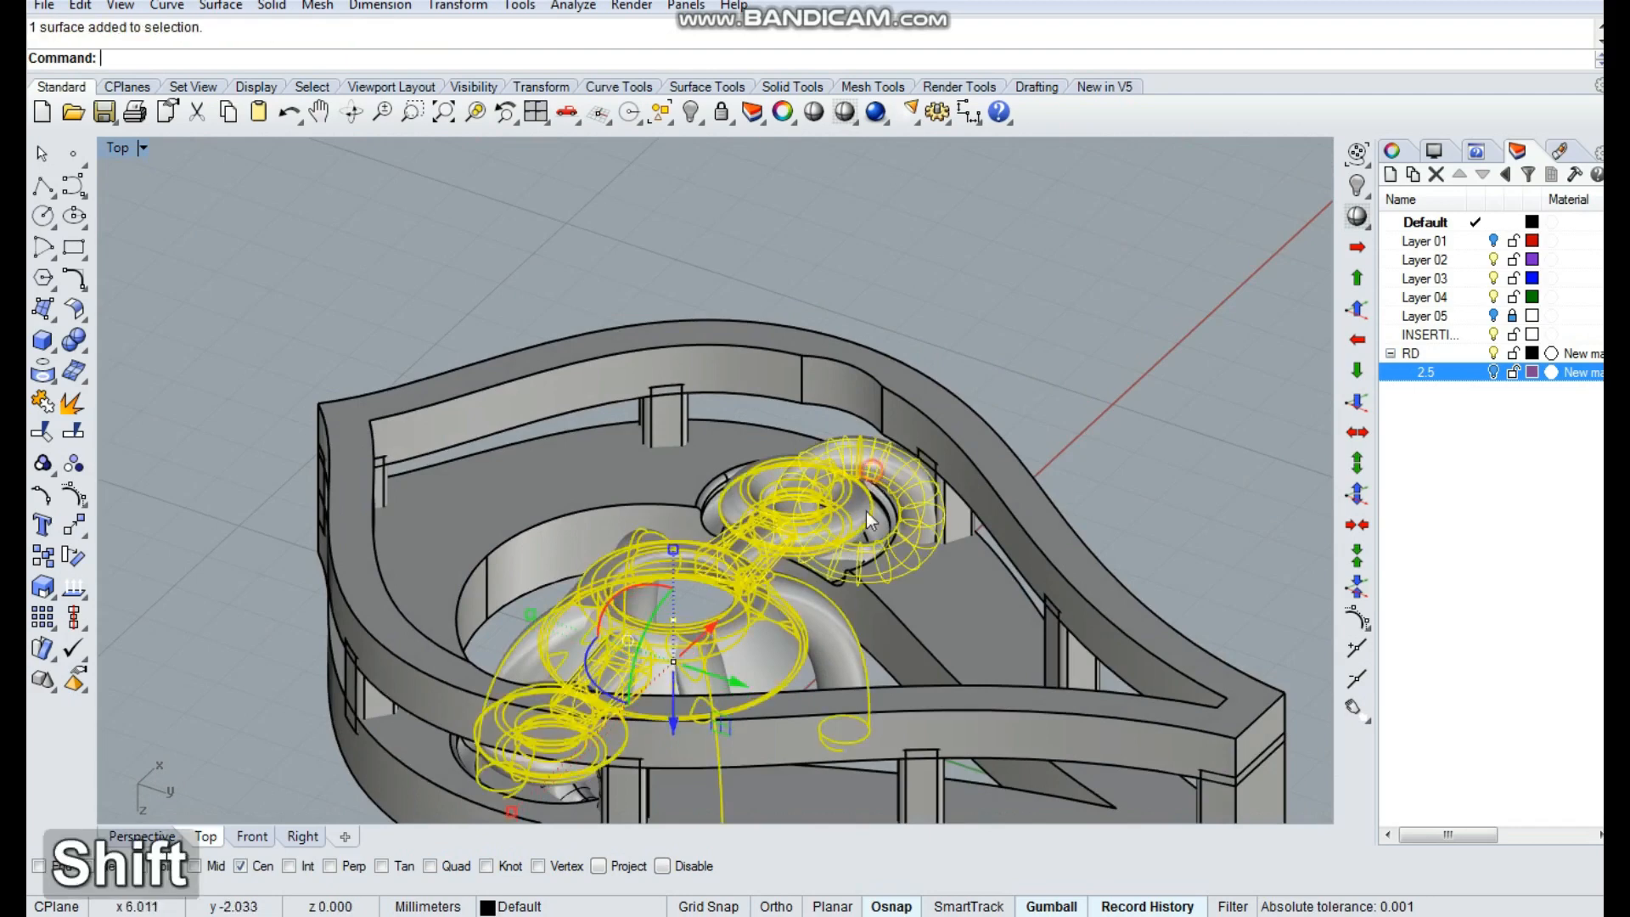
left_click_drag(674, 722, 716, 677)
key("Escape")
right_click_drag(716, 677, 880, 604, "ctrl+shift")
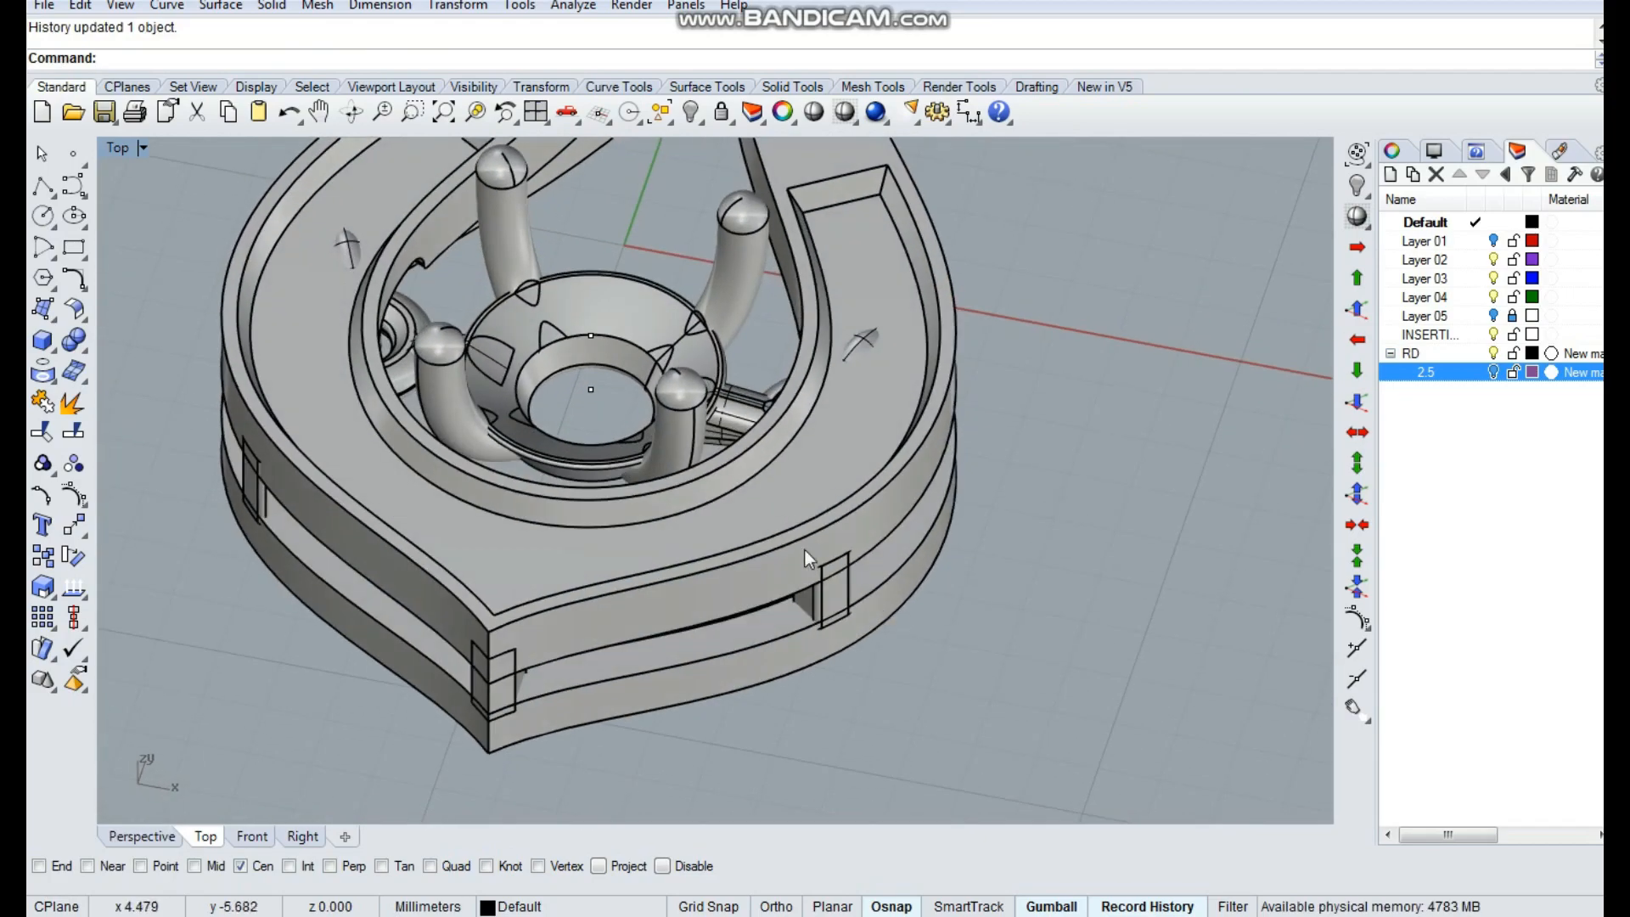
Nudge the two jump rings slightly where they poke through the frame's plate
right_click_drag(805, 550, 1023, 471, "ctrl+shift")
scroll(765, 259, "up", 6)
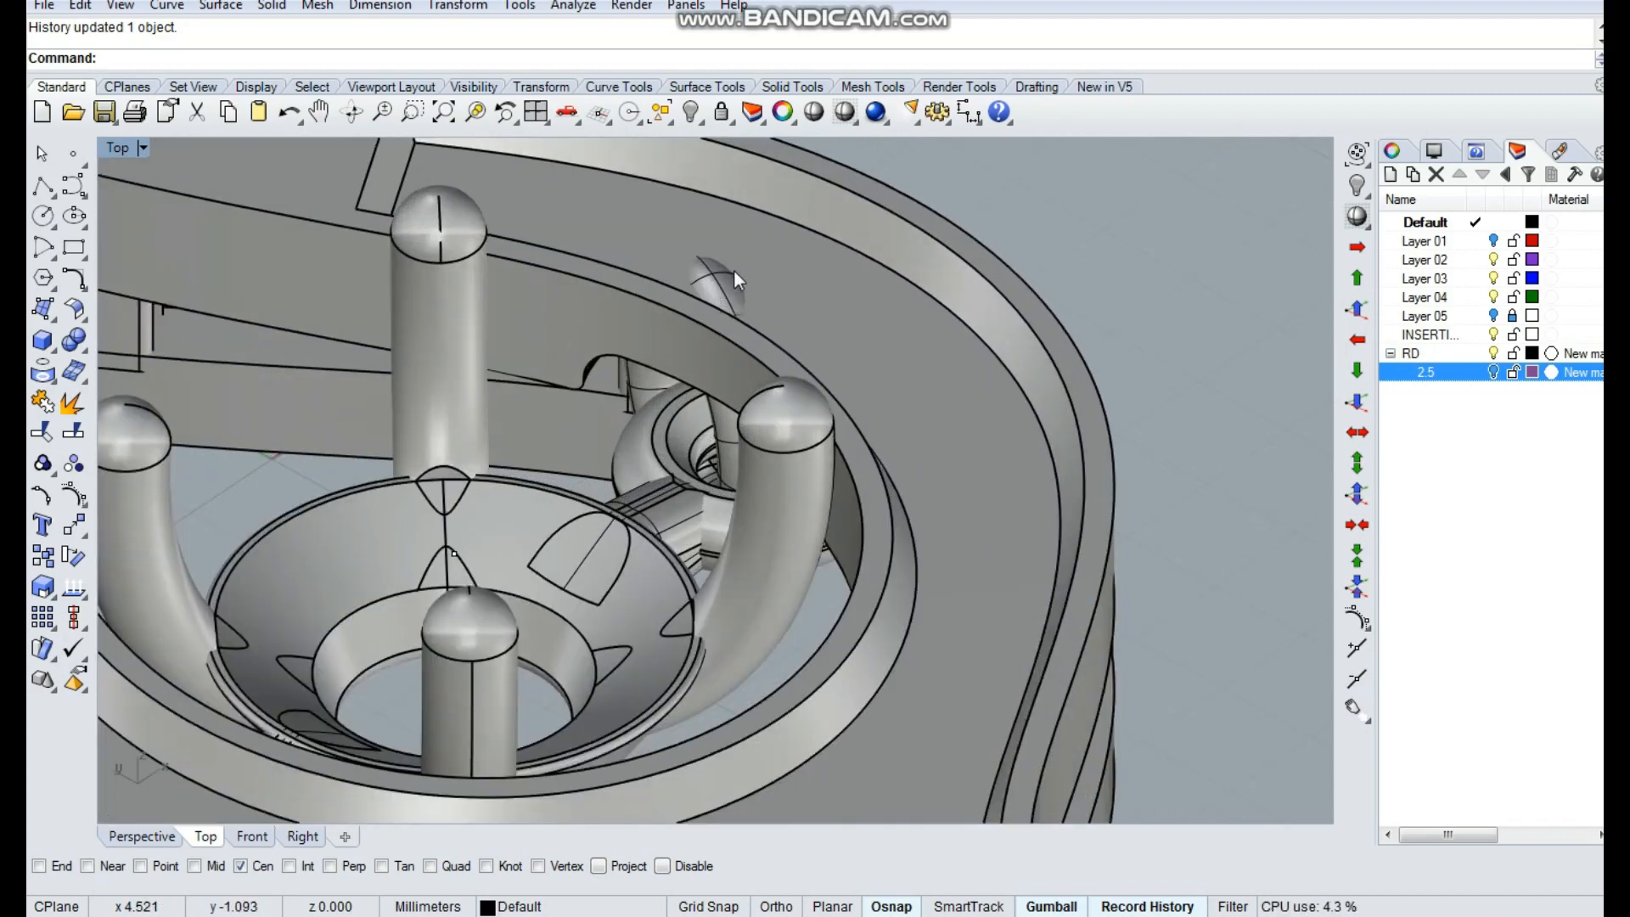
left_click(733, 270)
left_click(725, 283)
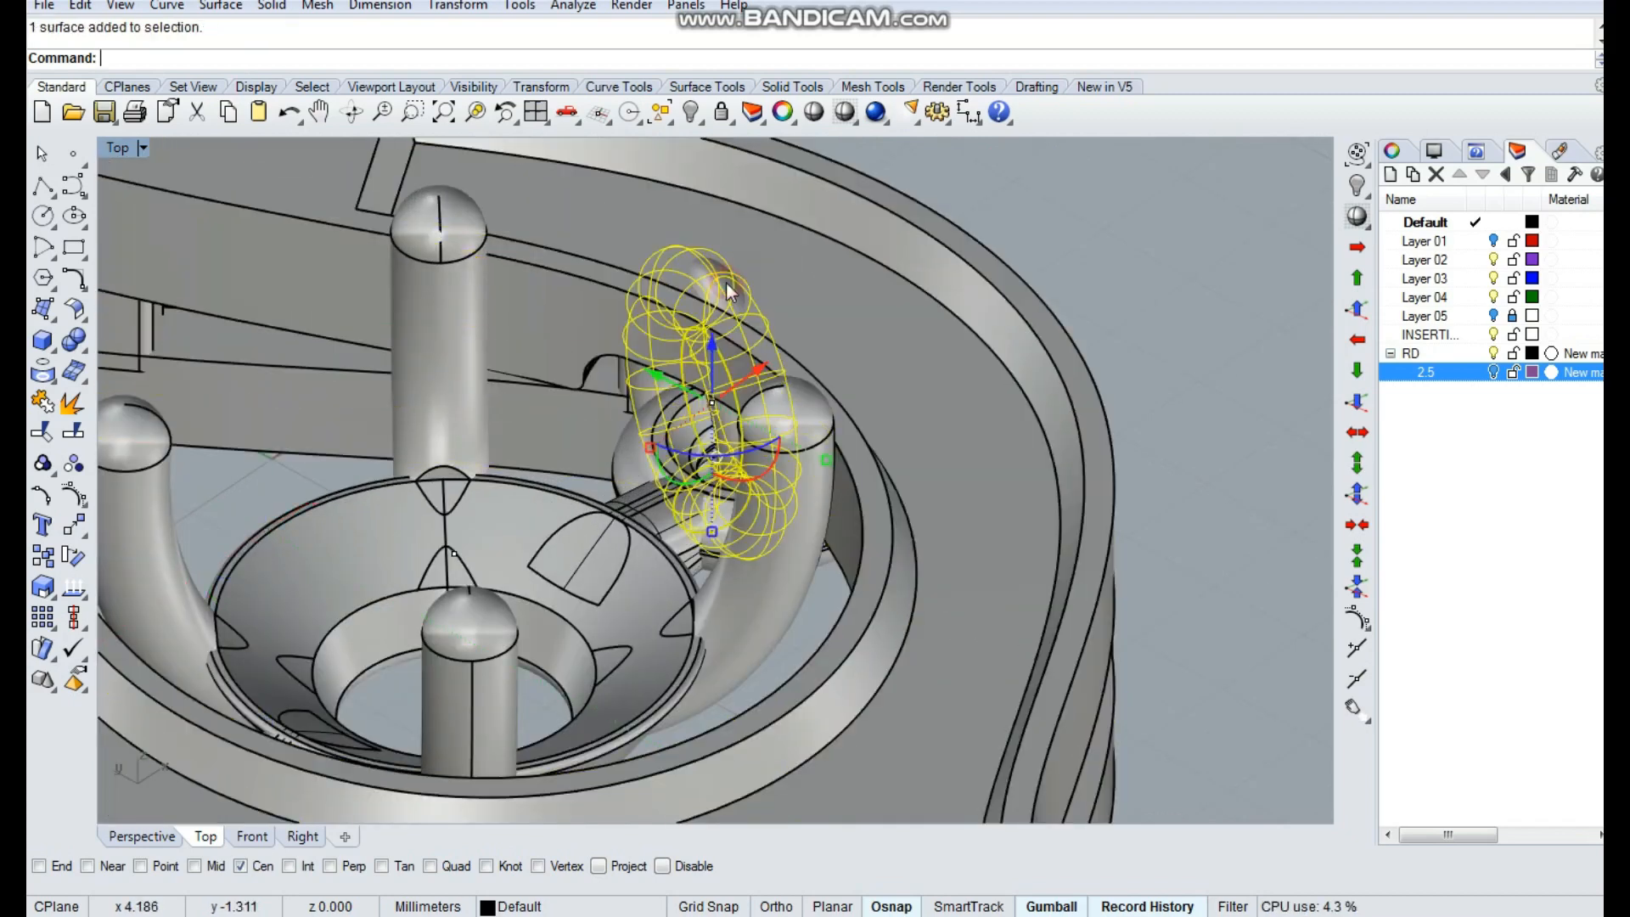
left_click(599, 573, "shift")
left_click_drag(456, 552, 457, 546)
key("Escape")
Lock the prong head and group all the remaining unlocked frame parts
right_click_drag(796, 464, 954, 282, "ctrl+shift")
left_click(662, 528)
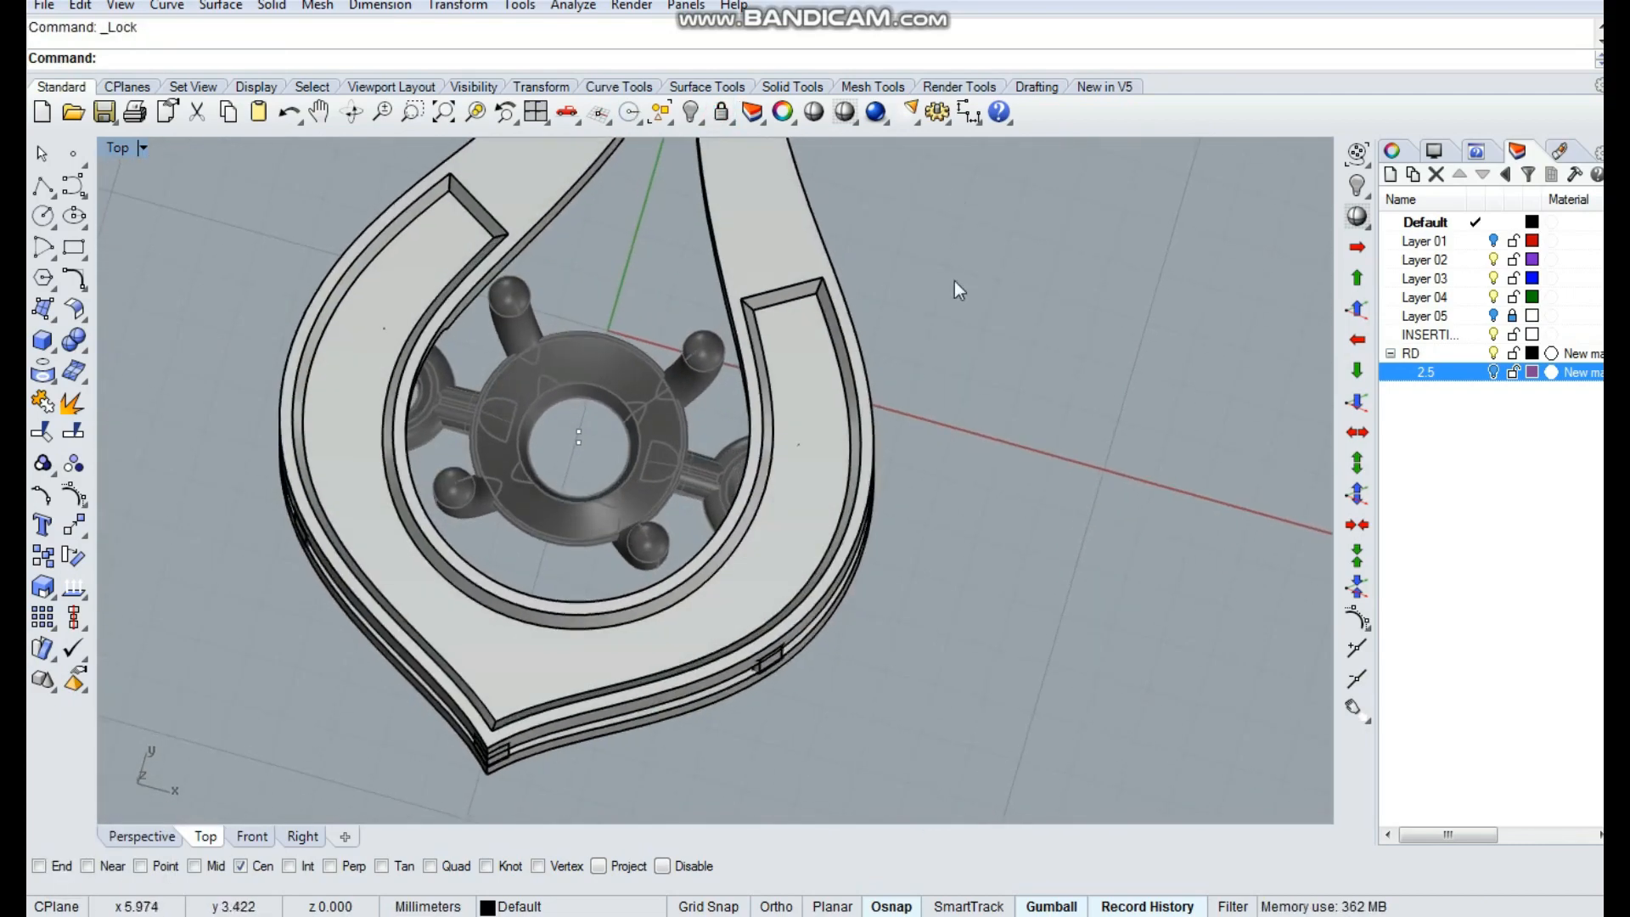
scroll(951, 384, "down", 16)
key("Escape")
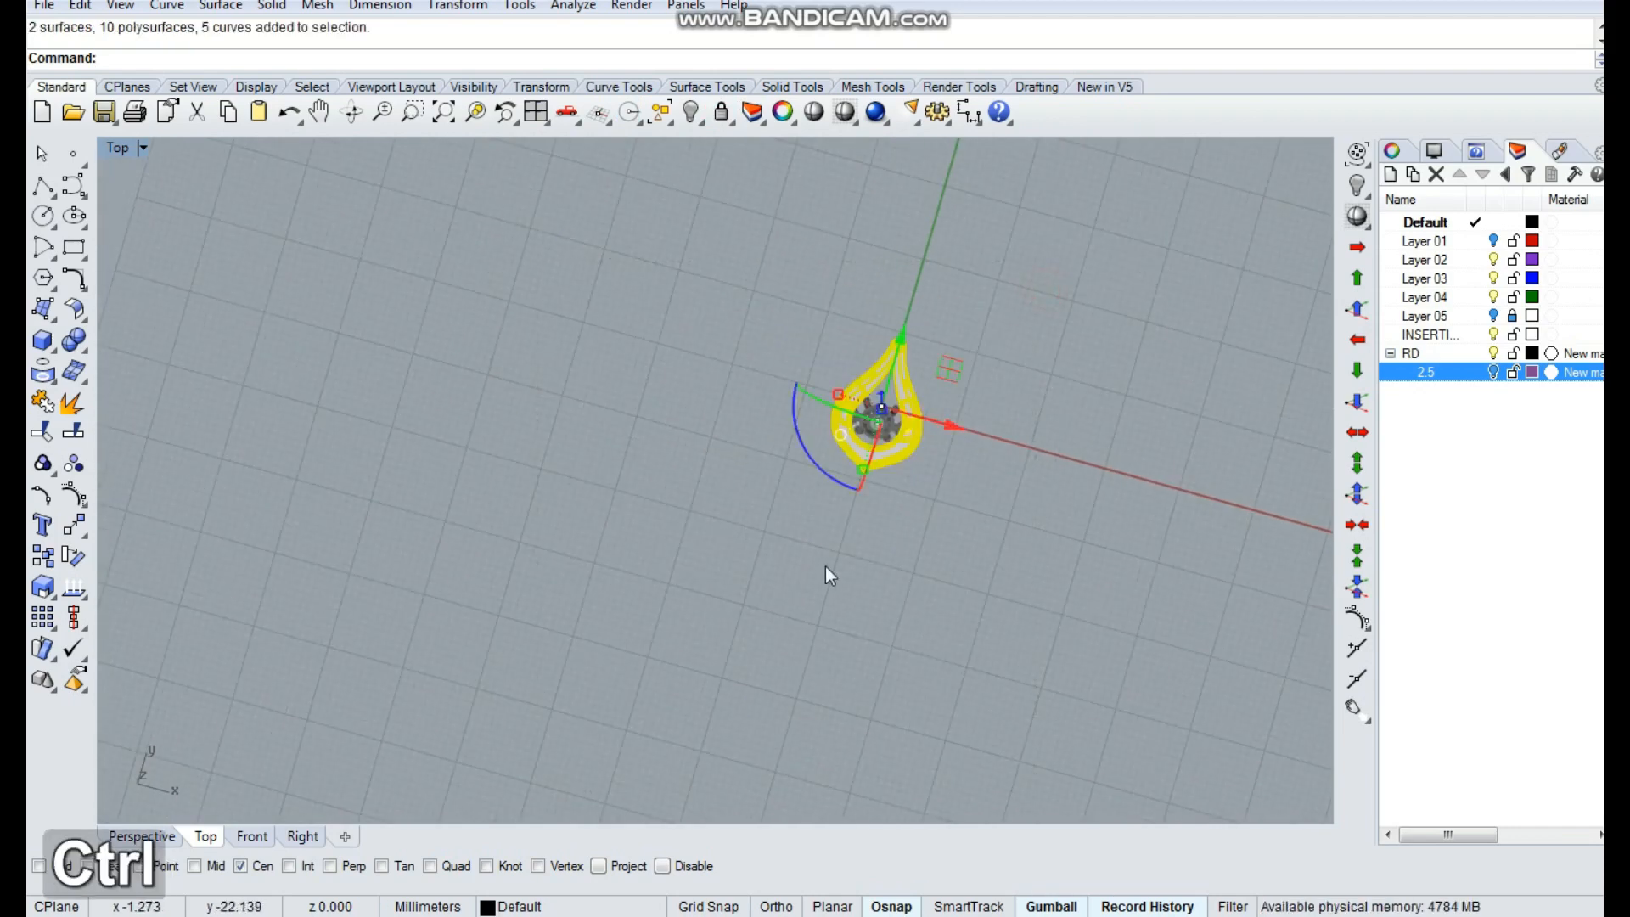
key("ctrl+g")
Clear the selection, return to the top view and save the file
type("t")
key("space")
key("Escape")
scroll(897, 353, "up", 8)
right_click_drag(919, 353, 932, 474)
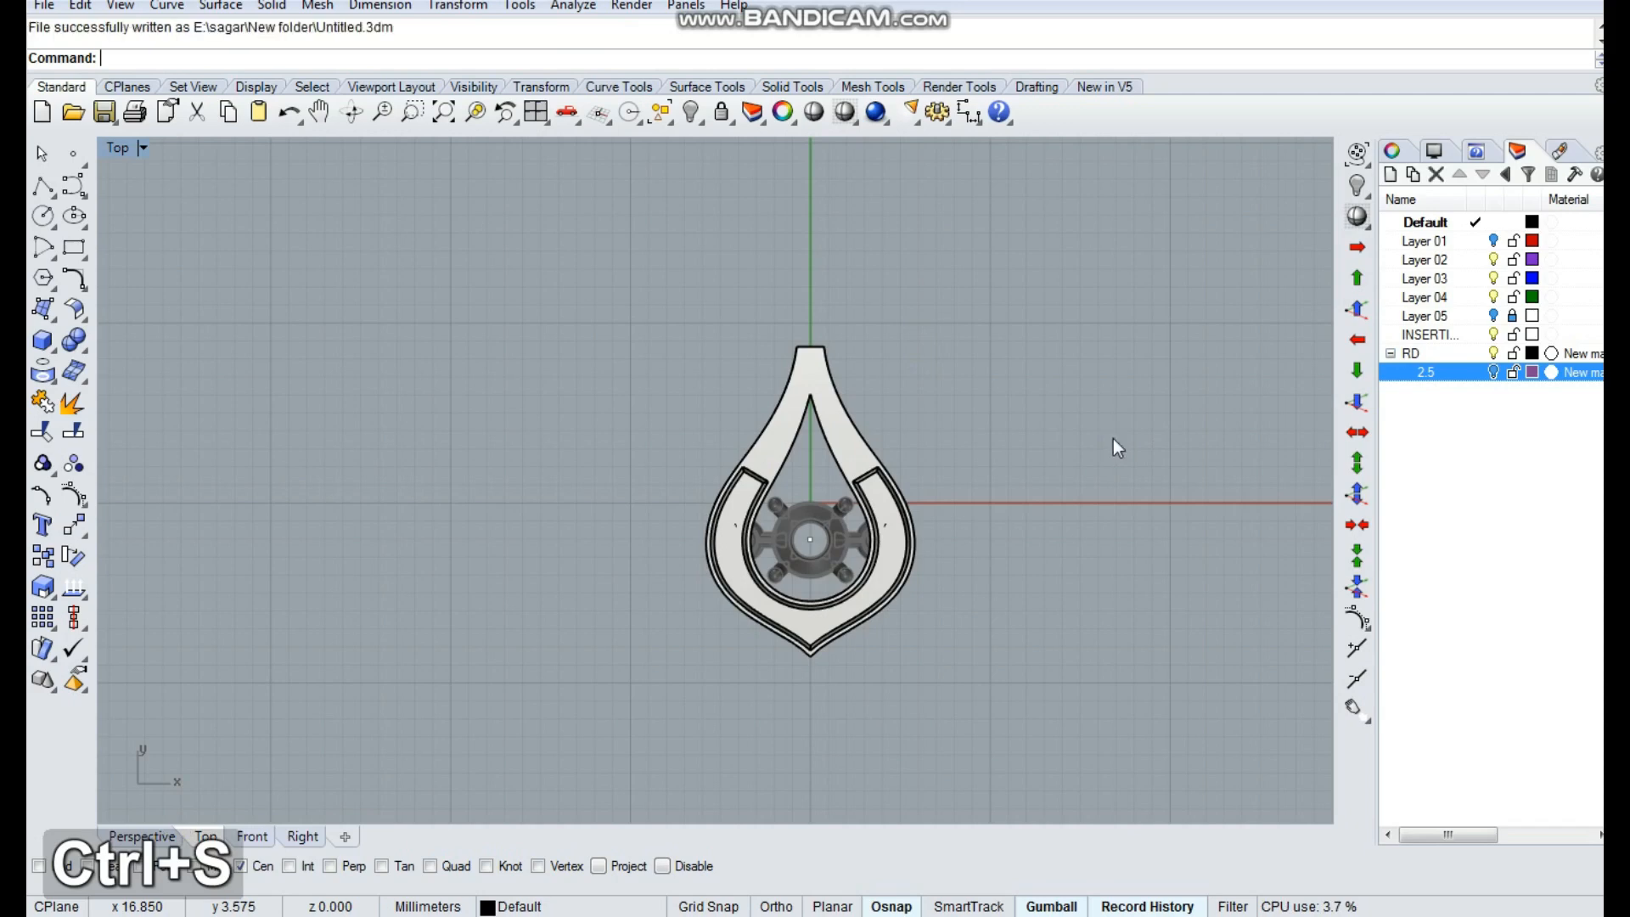
Unlock the prong head and show layer 2.5 containing the stone
right_click_drag(899, 455, 893, 618, "ctrl+shift")
right_click(727, 118)
scroll(574, 564, "up", 6)
Try to rotate the prong head and its stone with the gumball, and undo the drags
left_click(631, 511)
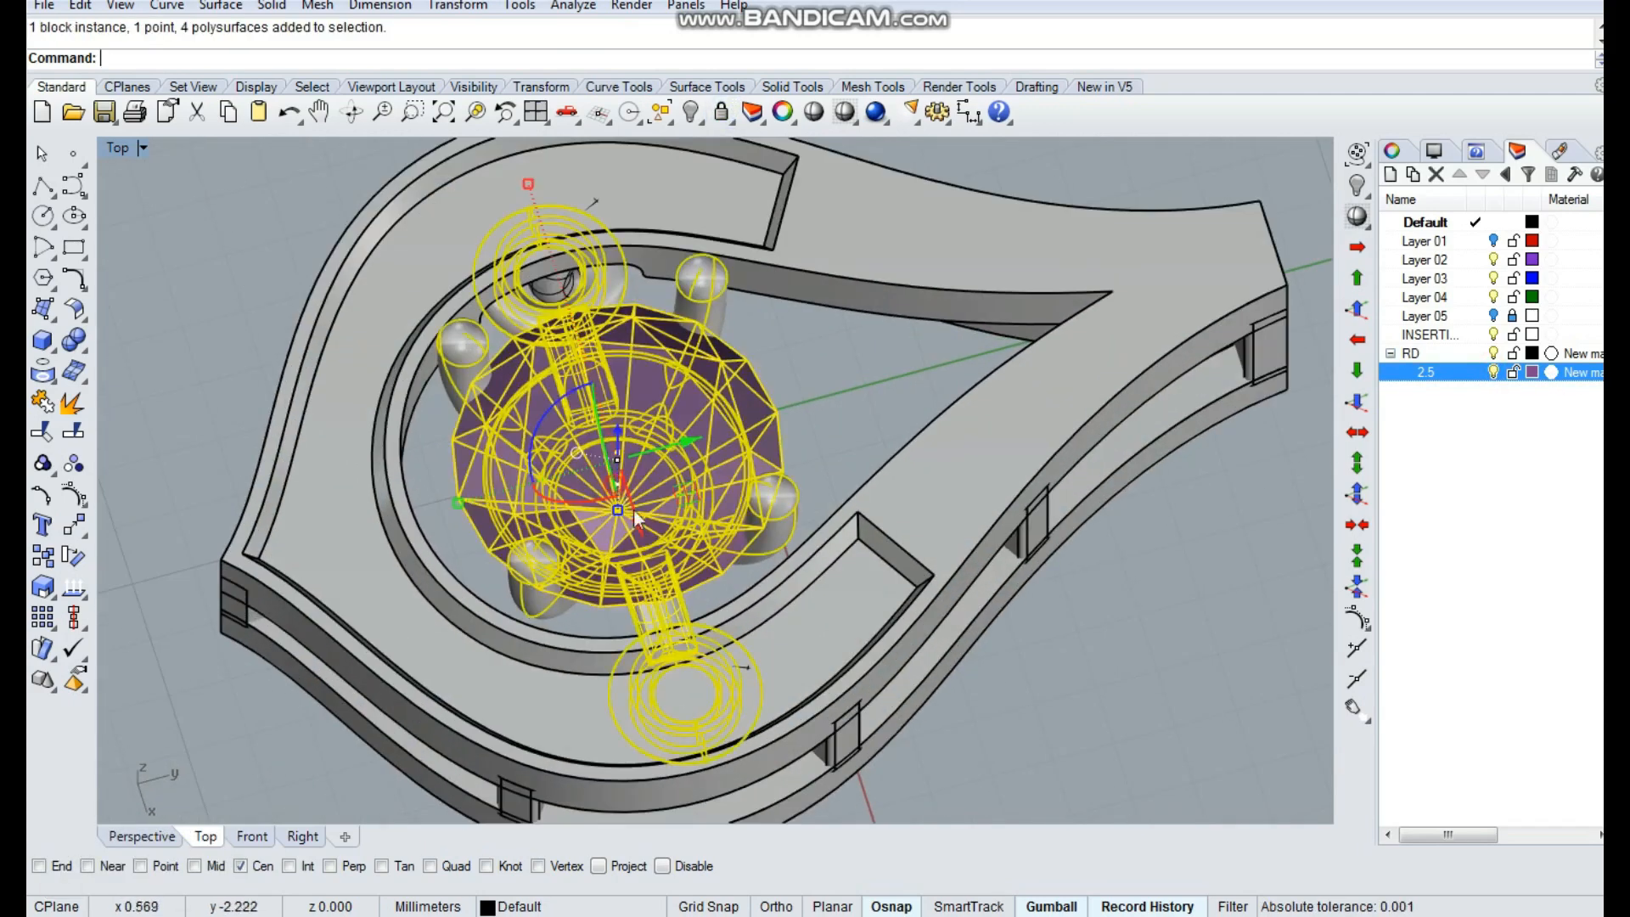
right_click_drag(690, 541, 624, 373, "ctrl+shift")
left_click_drag(589, 431, 555, 505)
right_click_drag(663, 671, 670, 844, "ctrl+shift")
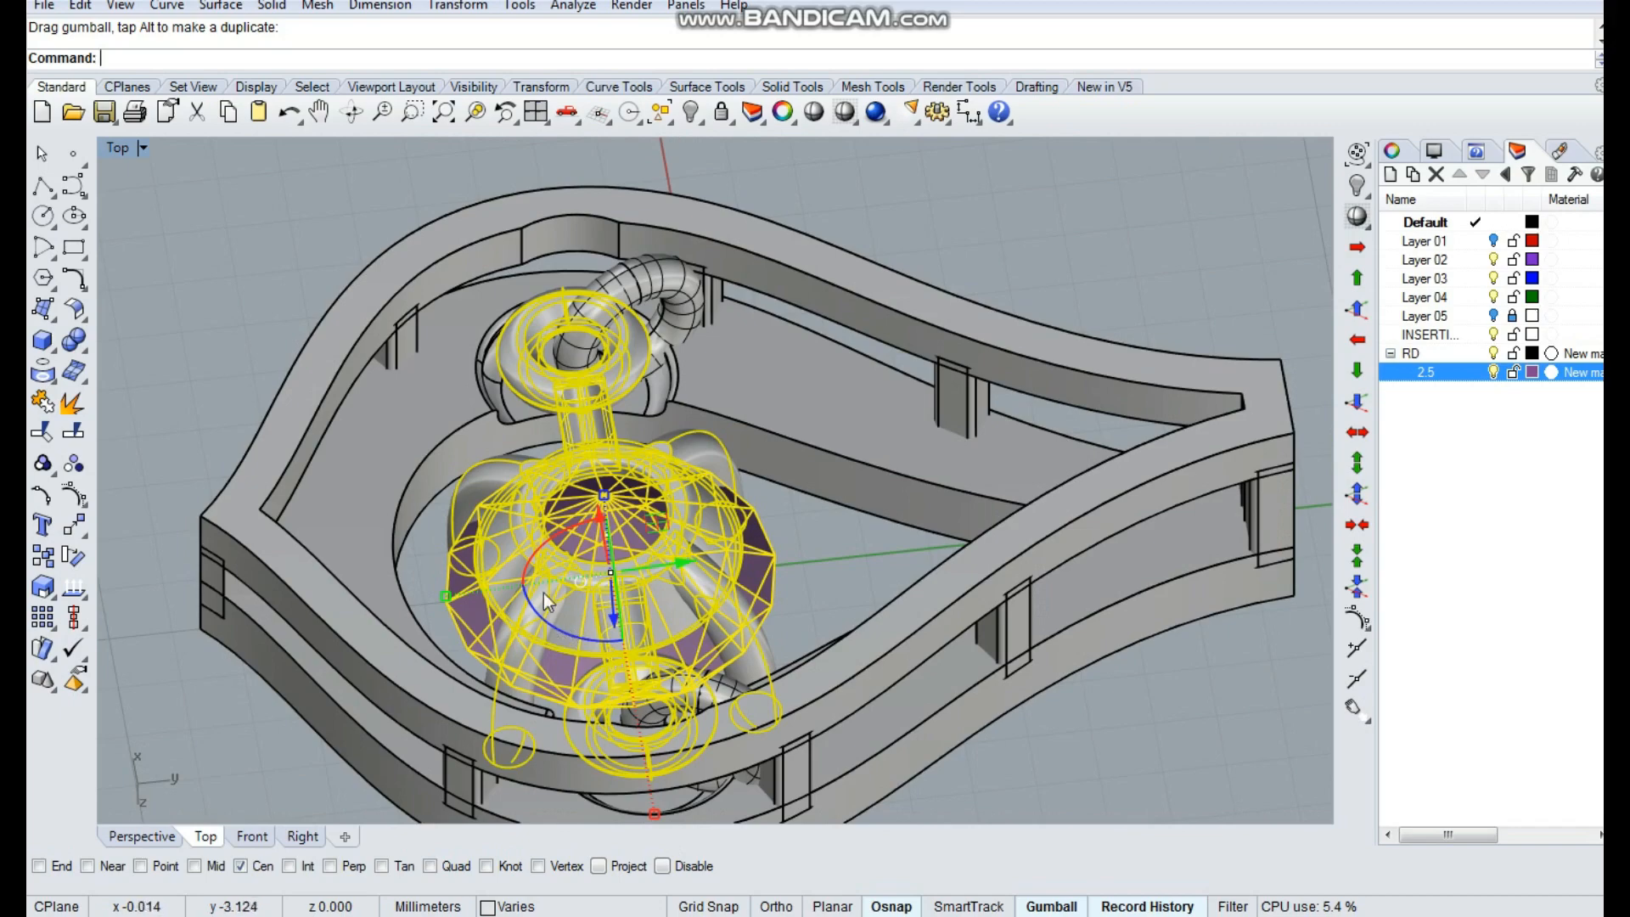
mouse_move(535, 556)
left_mouse_down()
mouse_move(569, 586)
mouse_move(558, 568)
left_mouse_up()
key("ctrl+z")
key("ctrl+z")
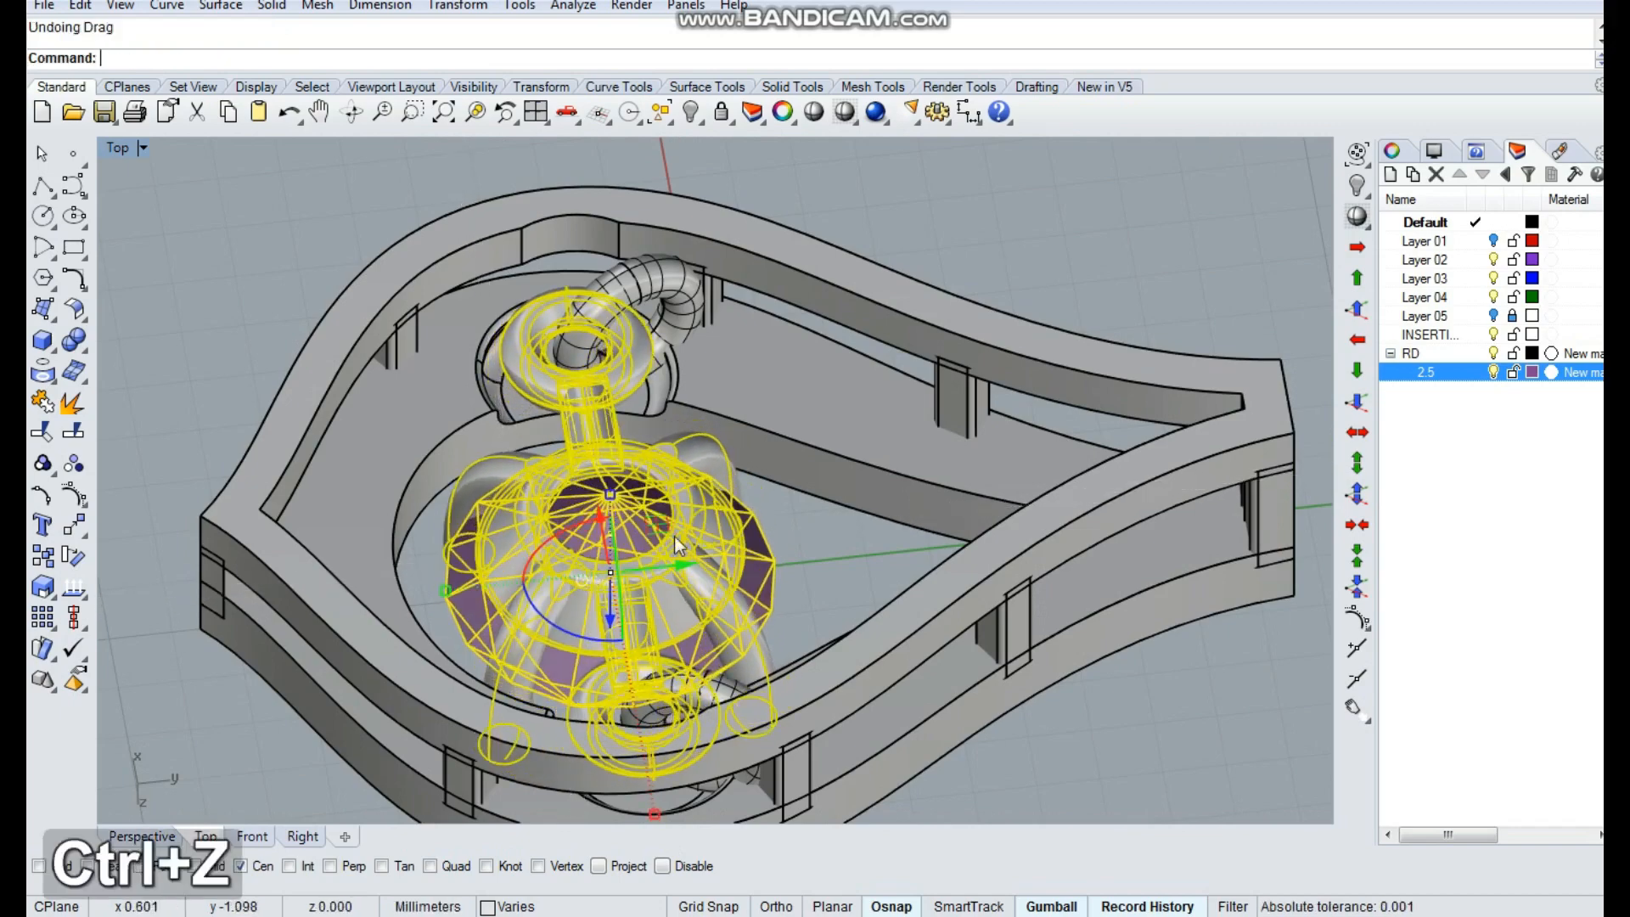
Try a 3D rotation of the prong head and stone about the axis through both side rings' centers
key("Escape")
right_click_drag(701, 407, 656, 511, "ctrl+shift")
left_click(655, 511)
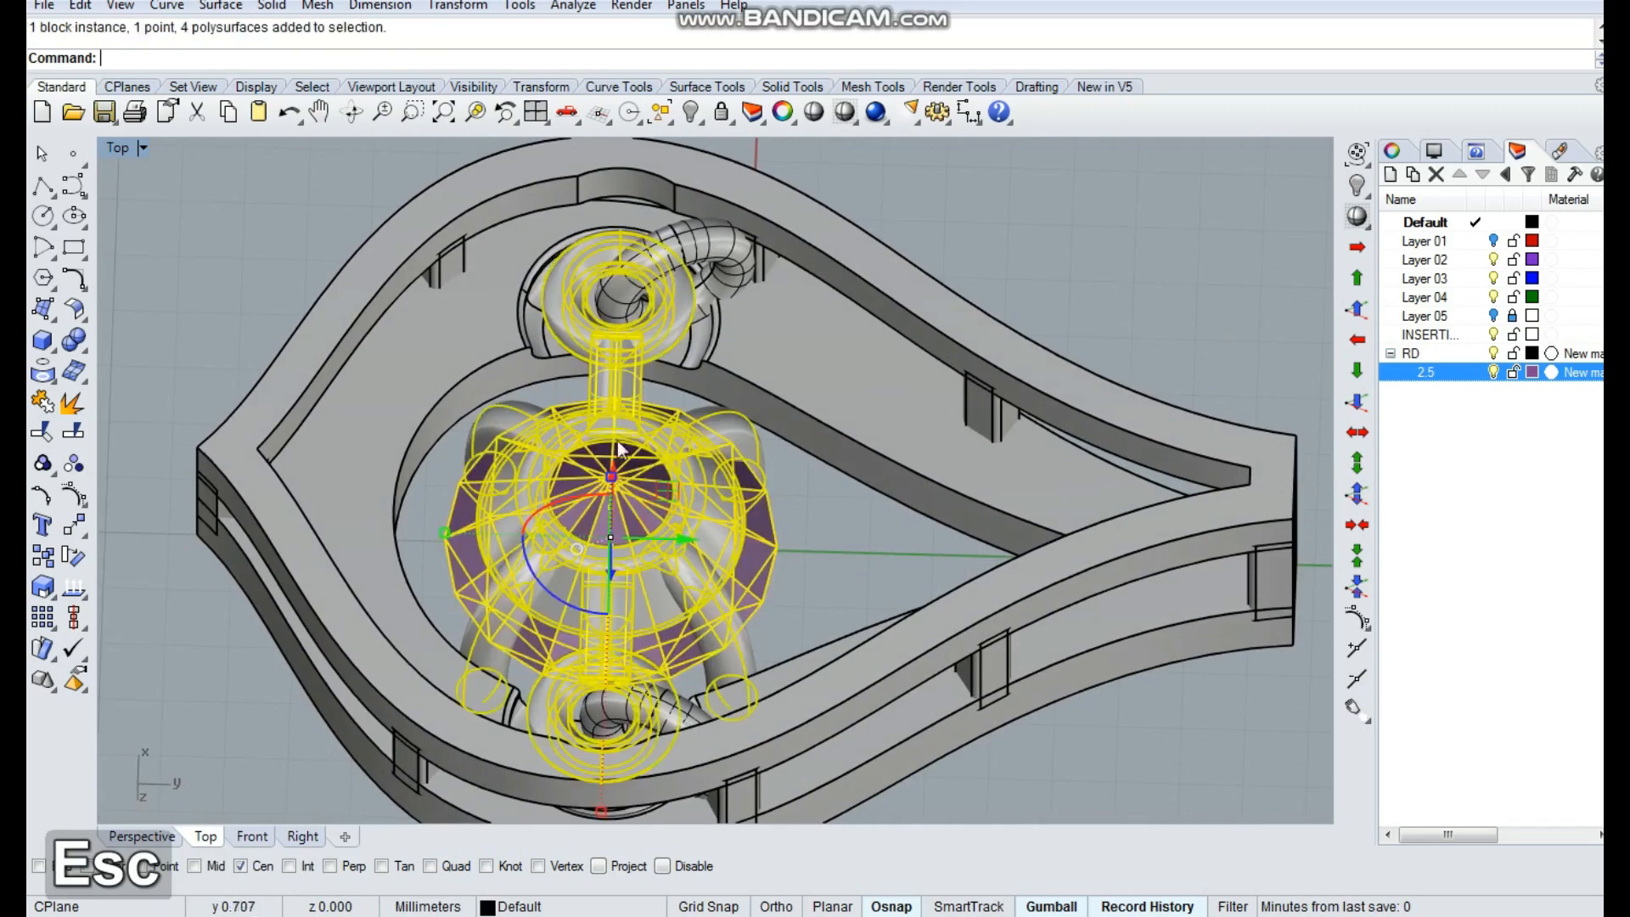
left_click(74, 556)
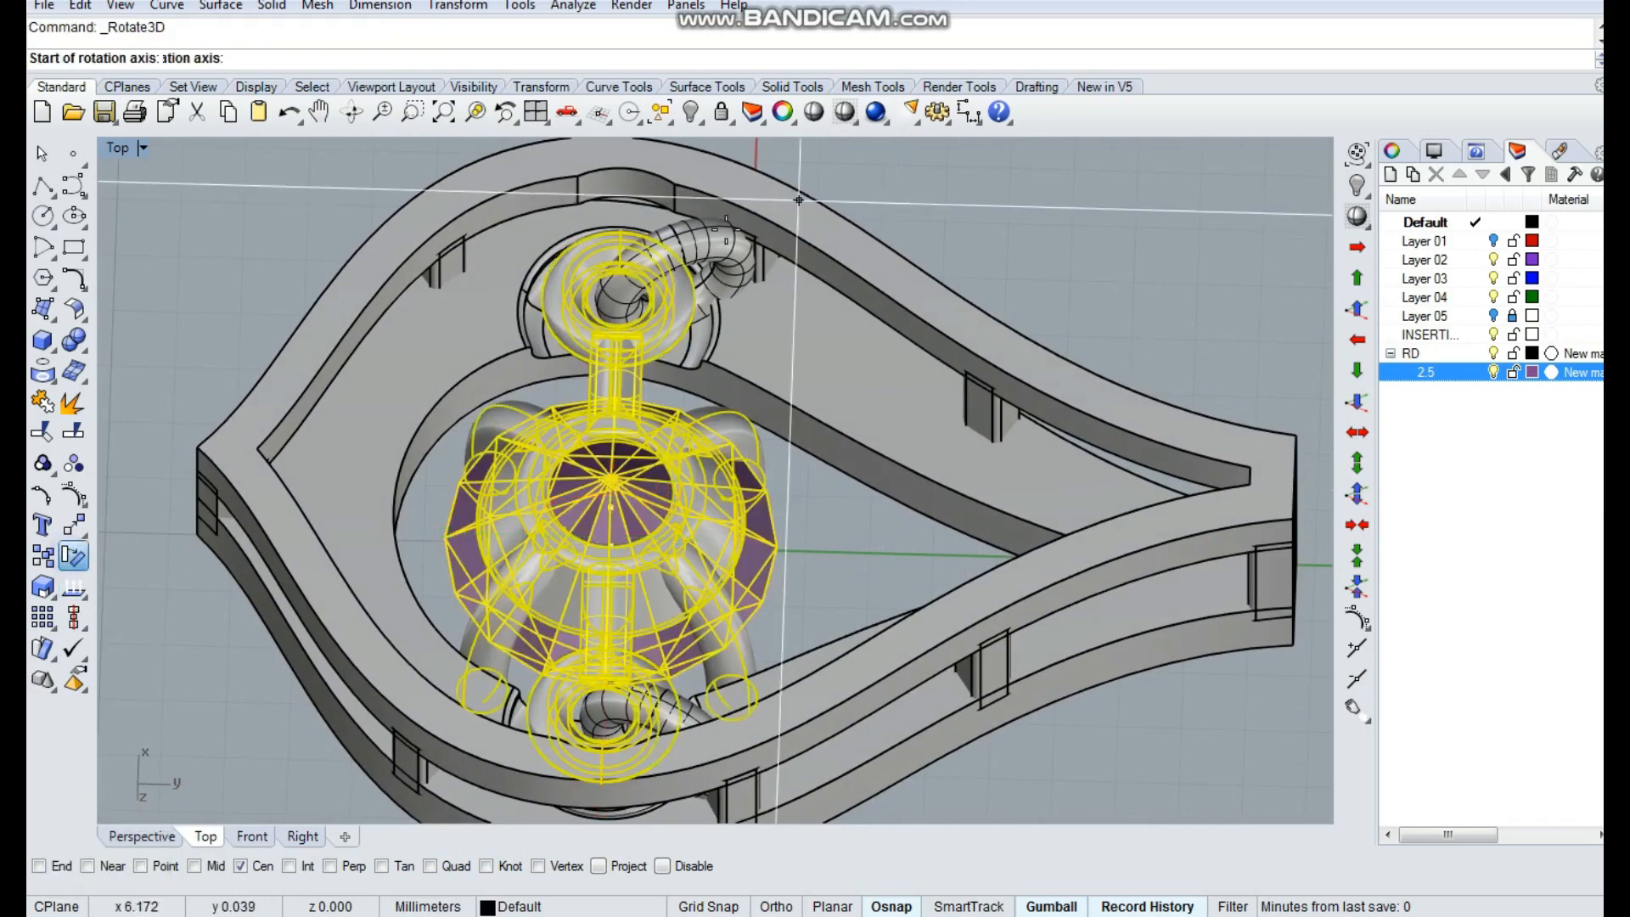
left_click(619, 299)
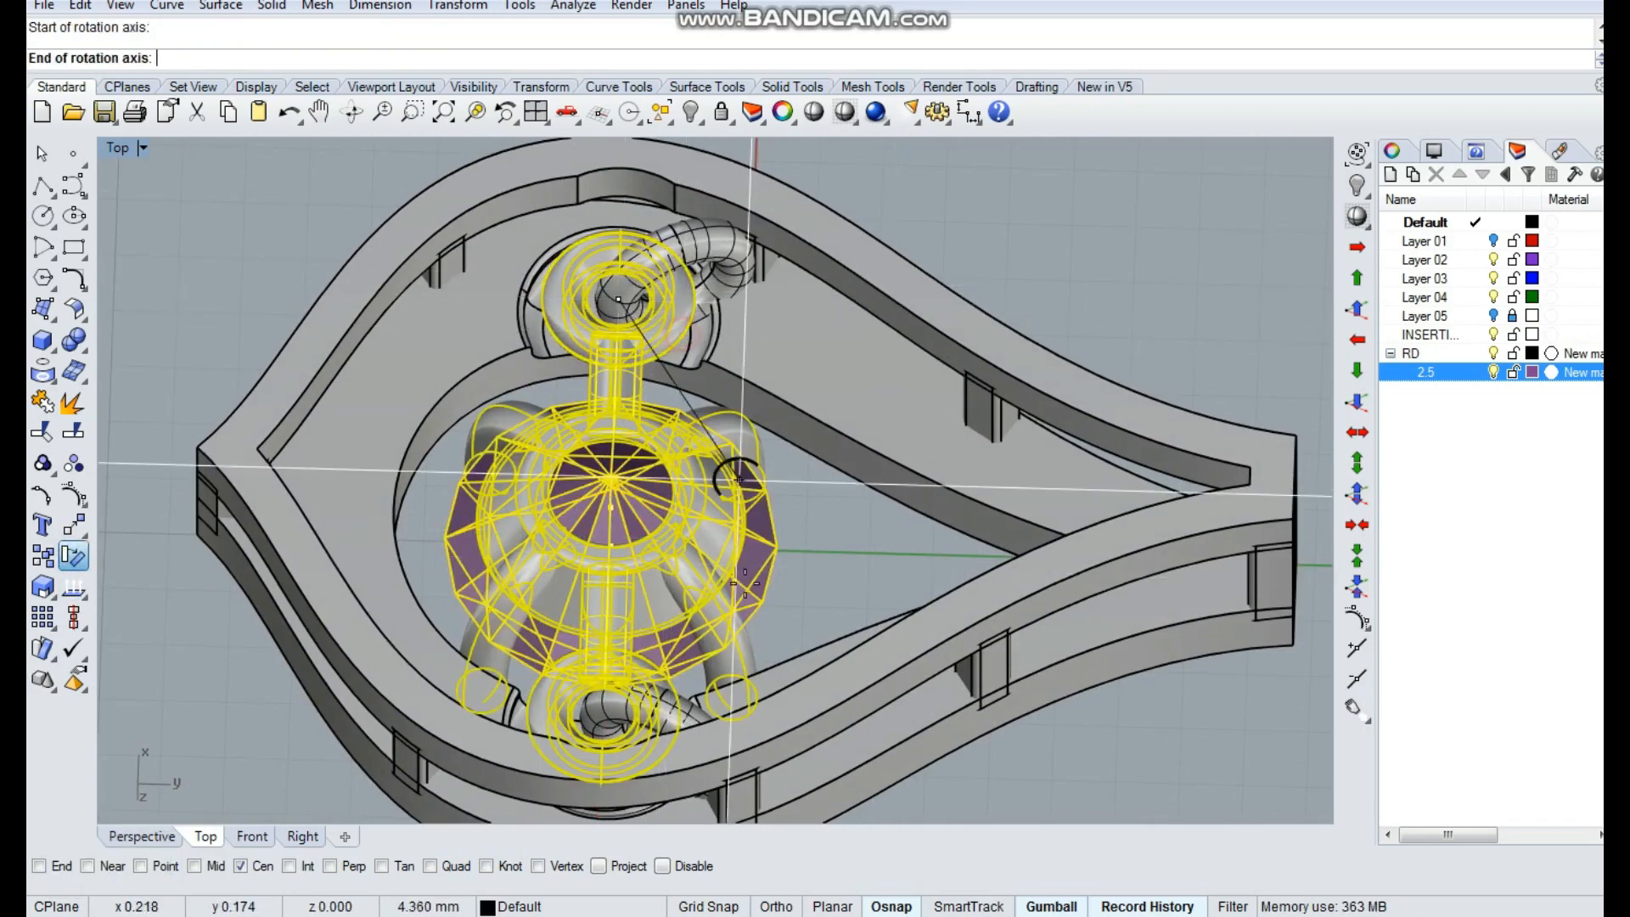
left_click(606, 709)
right_click_drag(851, 421, 828, 357, "ctrl+shift")
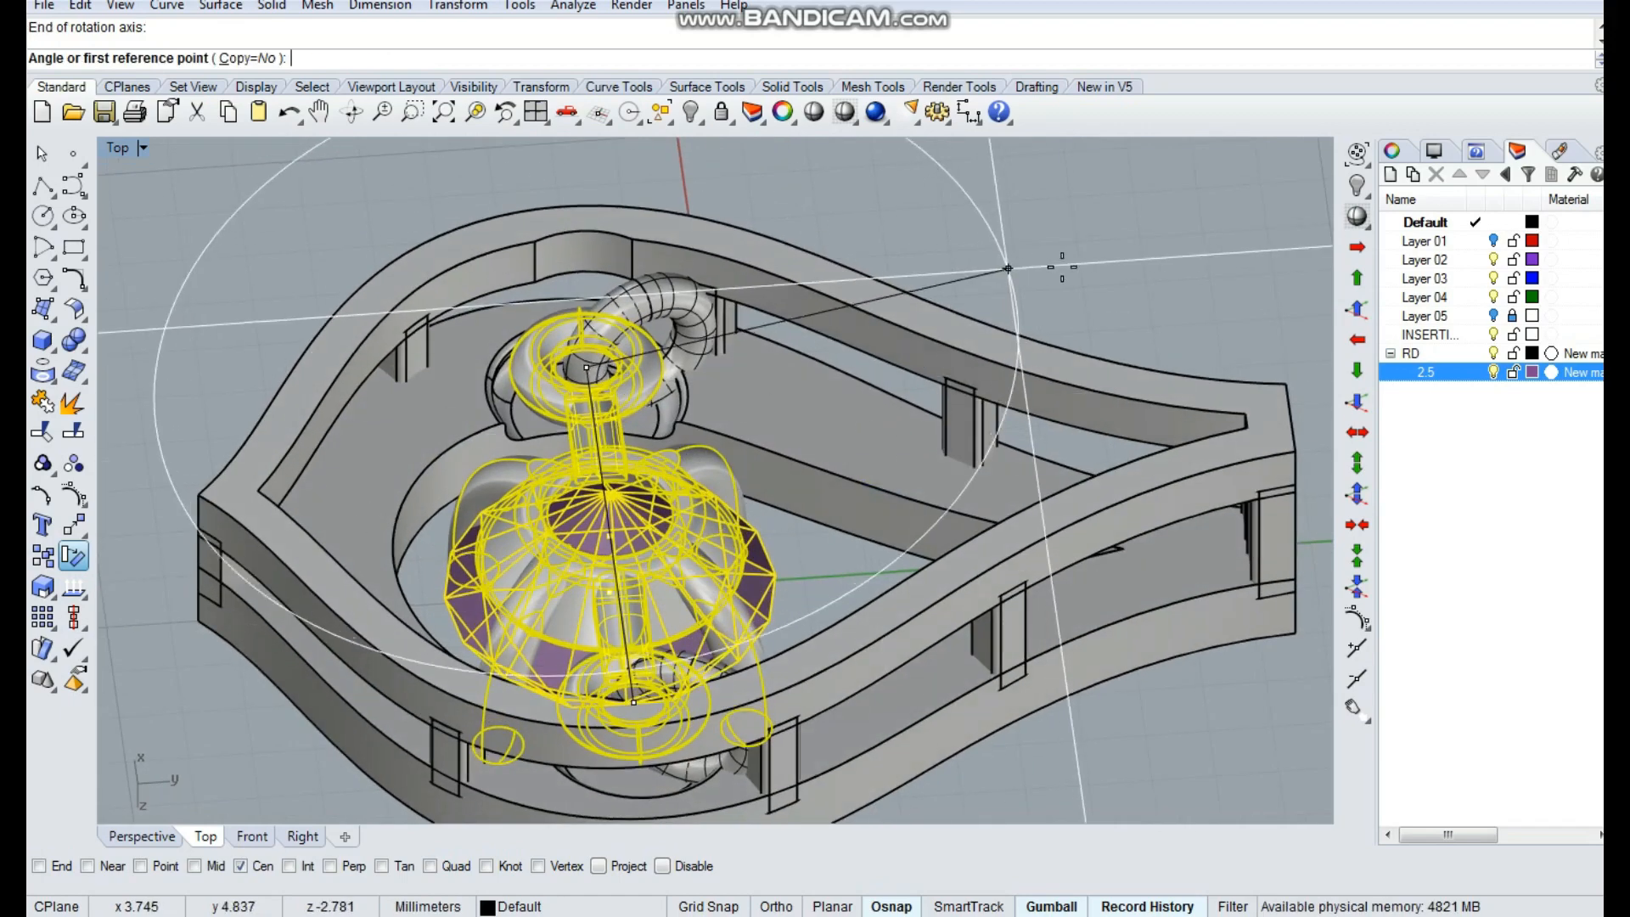
left_click(1069, 268)
key("alt")
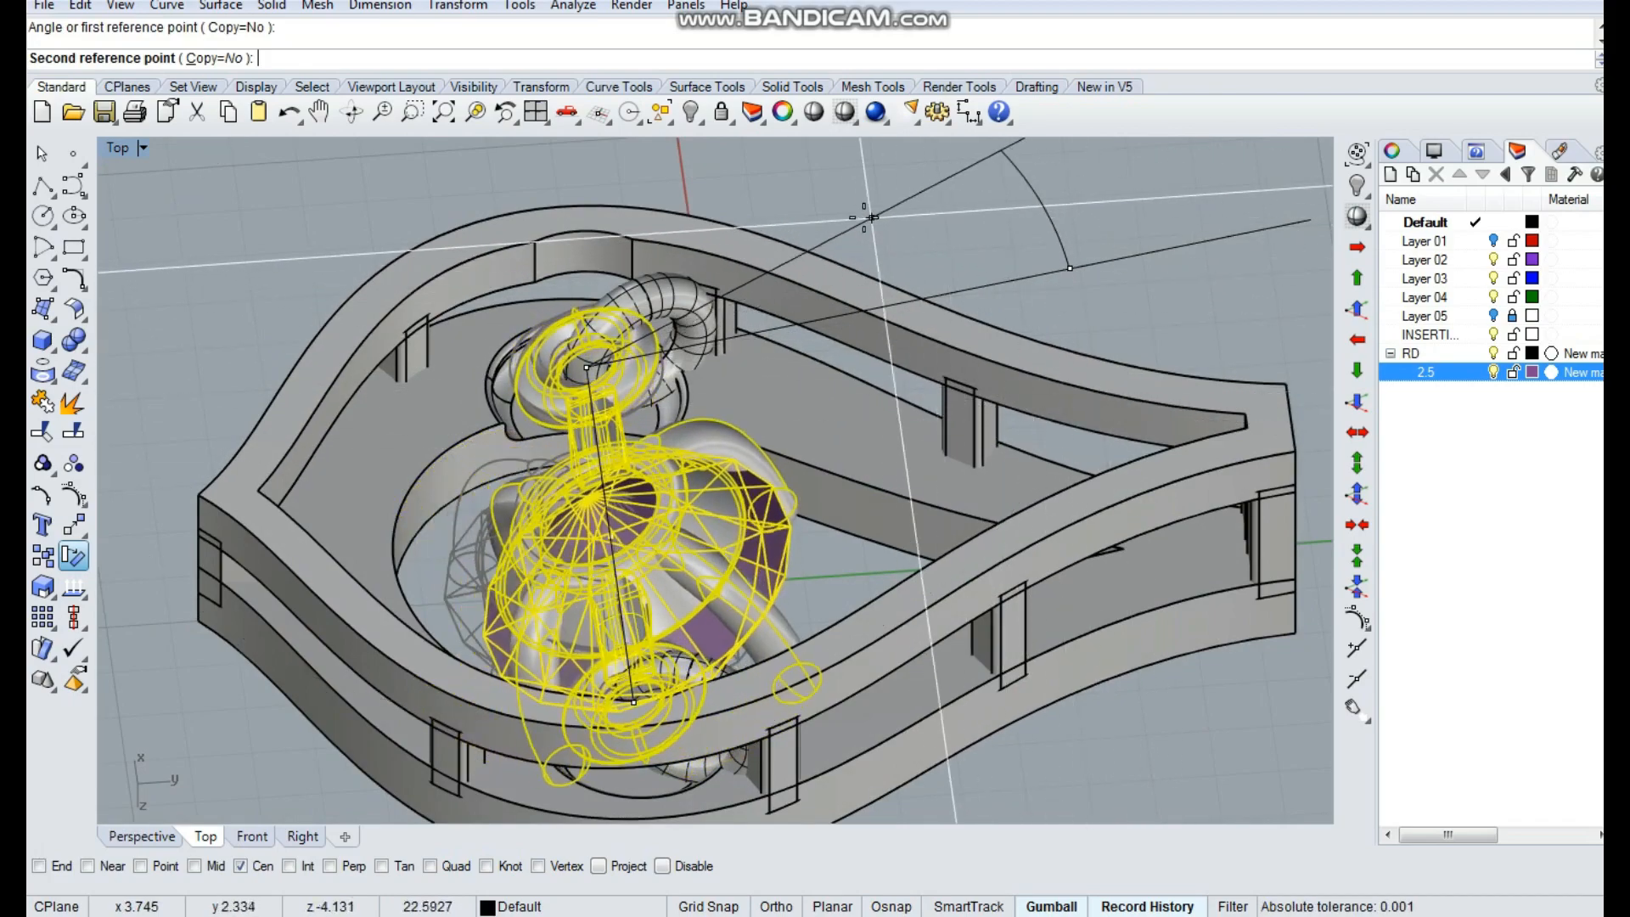
key("Escape")
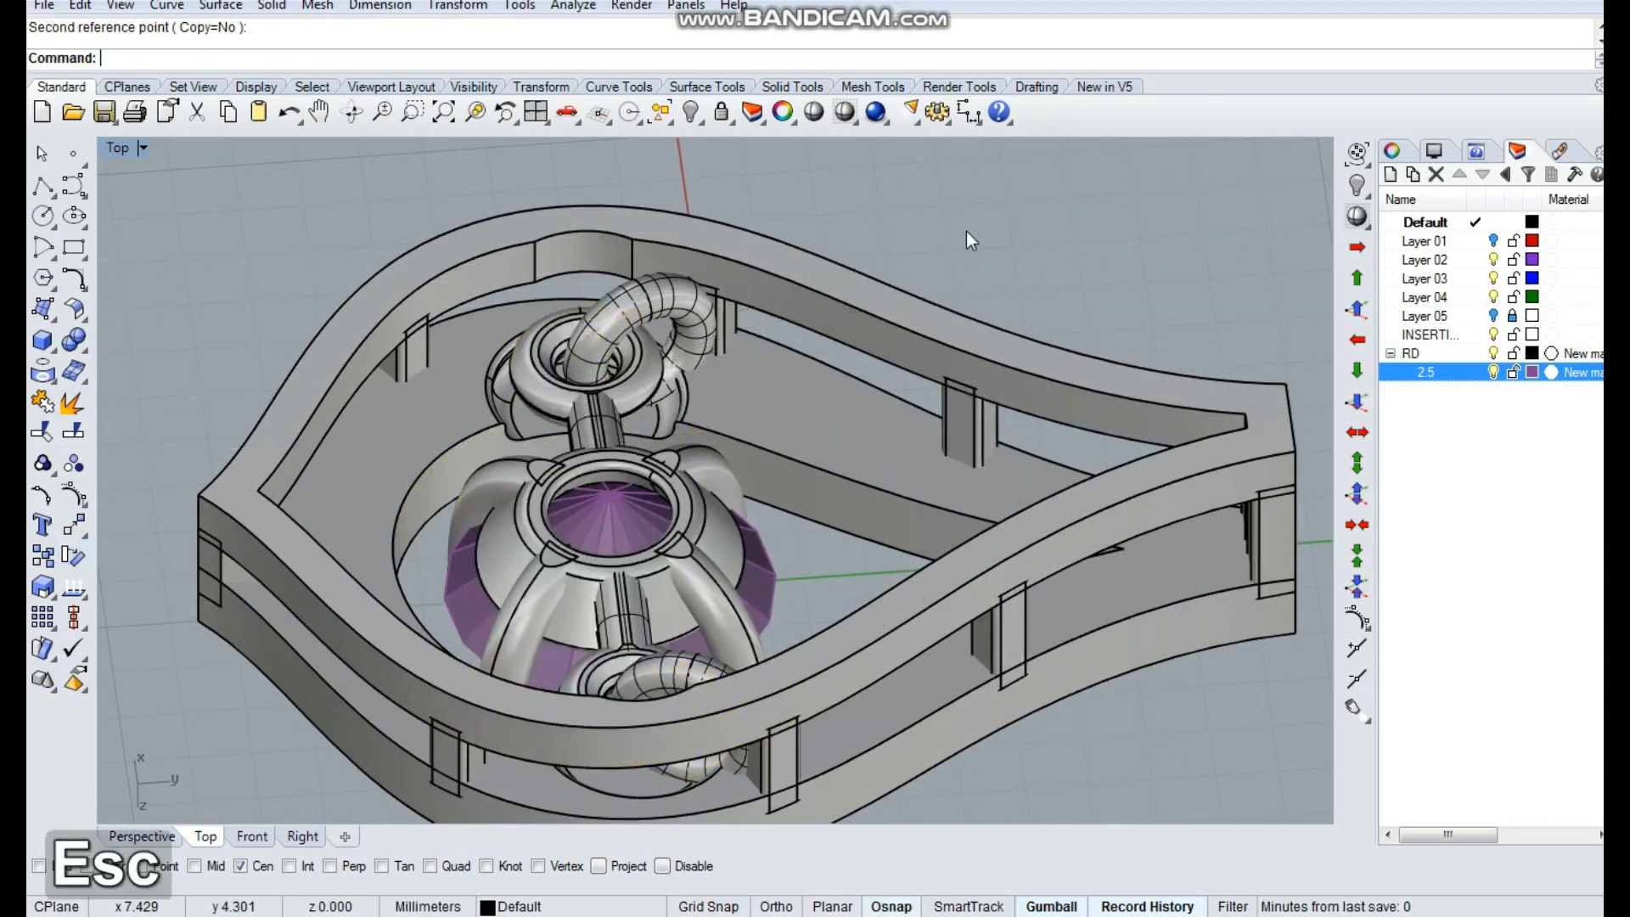
Restore the top view of the whole pendant and save the file
right_click_drag(966, 231, 685, 425)
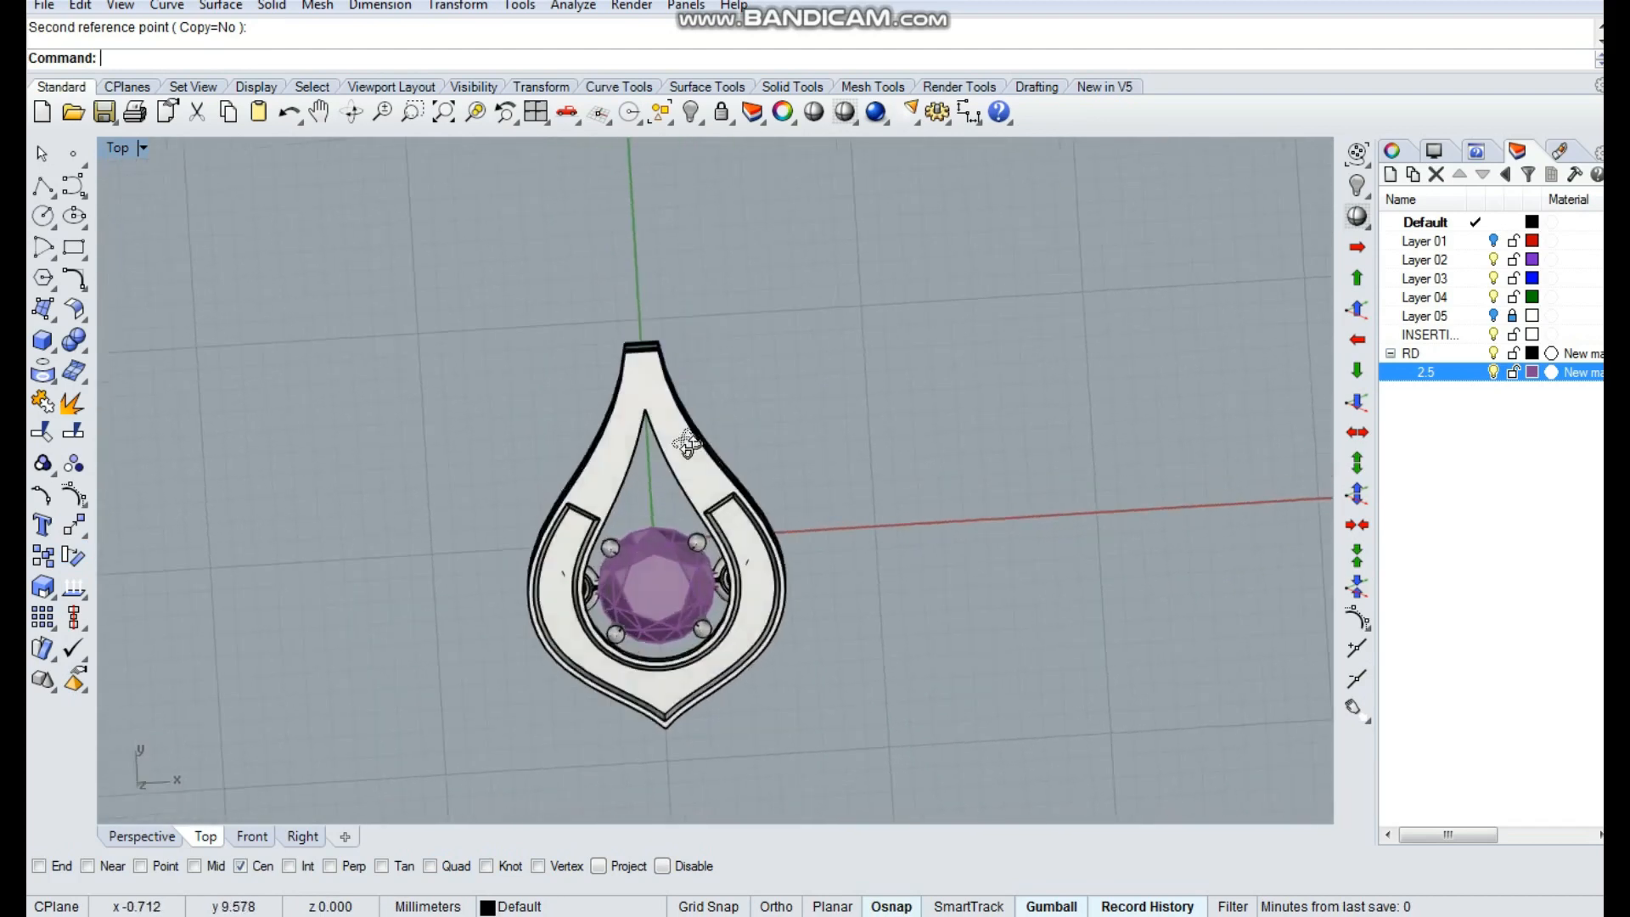
type("t")
key("space")
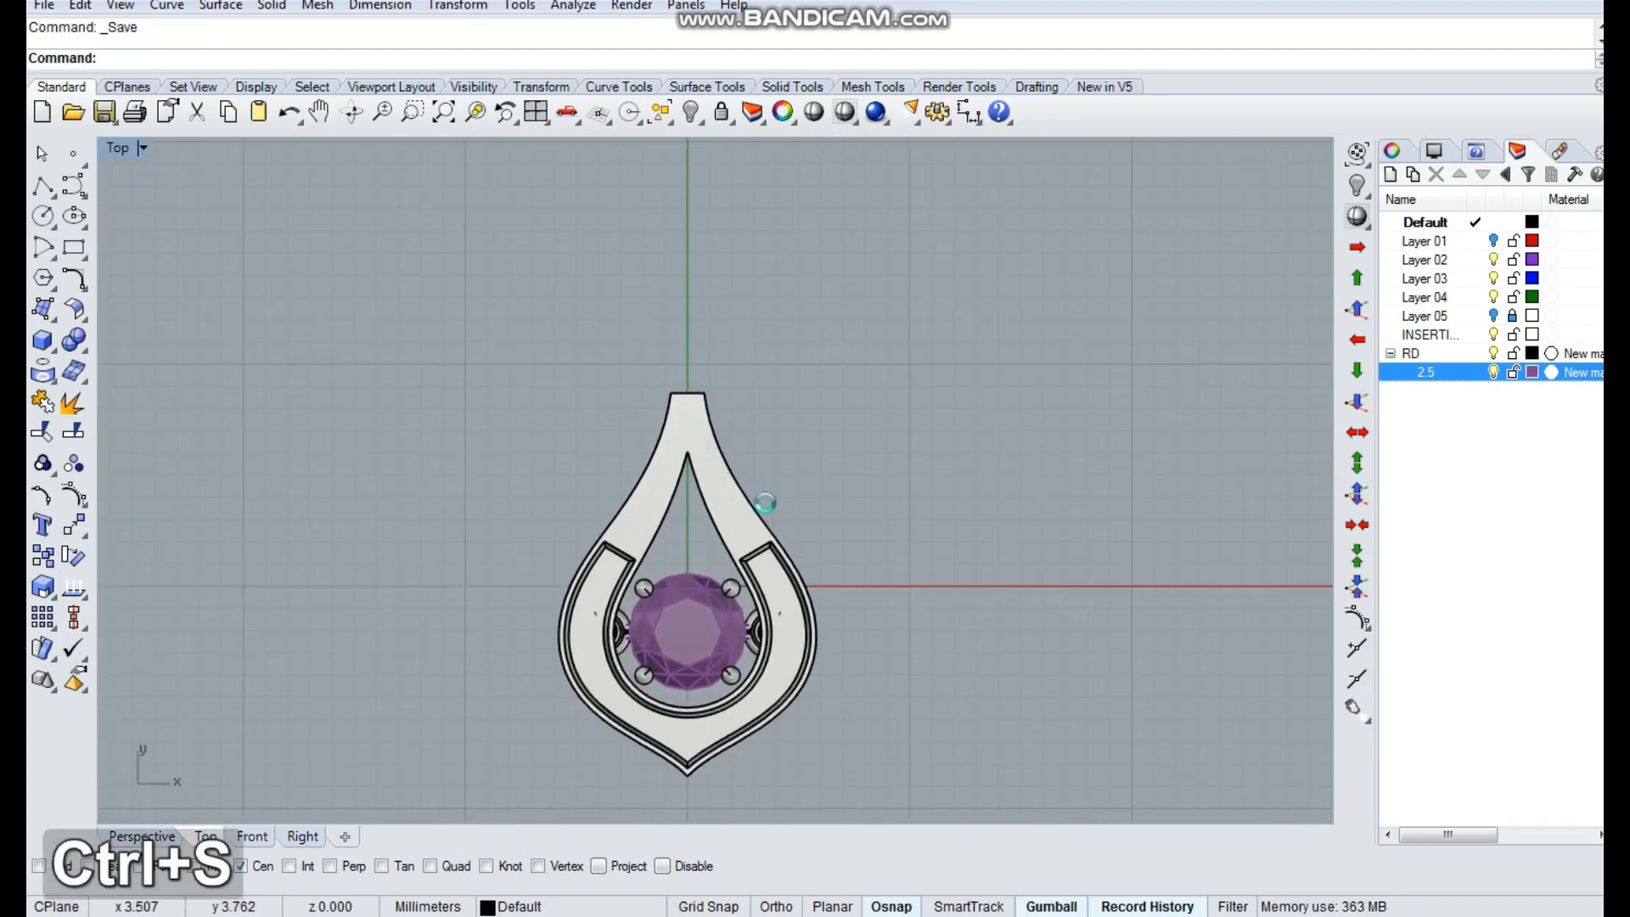
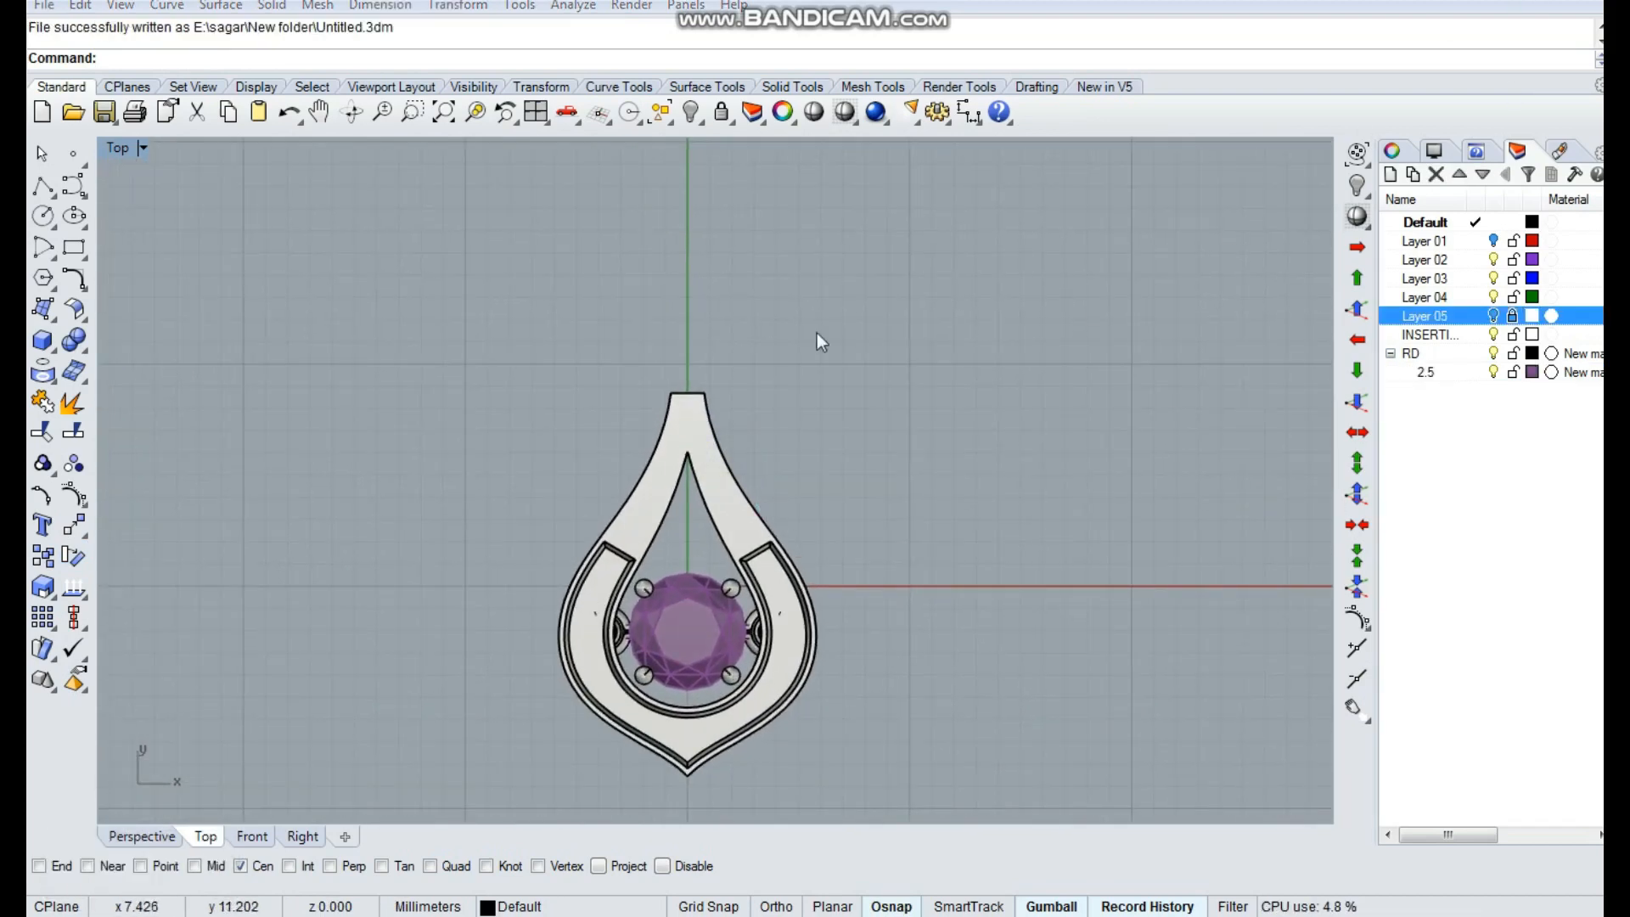
Draw a 2.5 mm diameter circle centered on the midpoint of the pendant's narrow end edge
right_click_drag(739, 437, 781, 513)
left_click(42, 216)
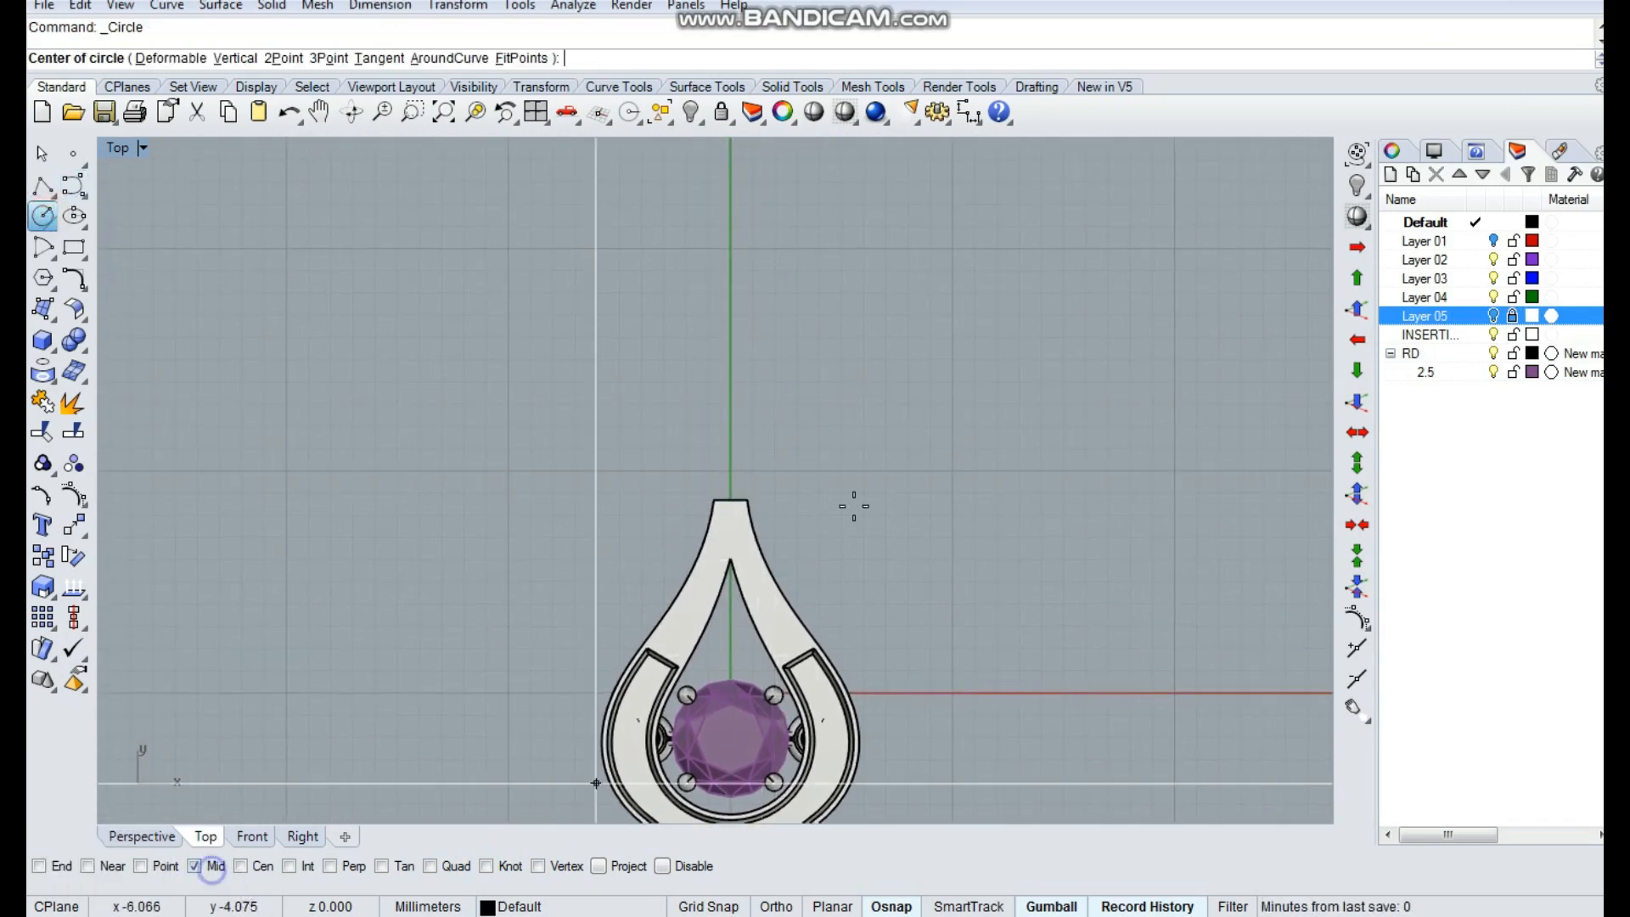
left_click(731, 499)
type("2.")
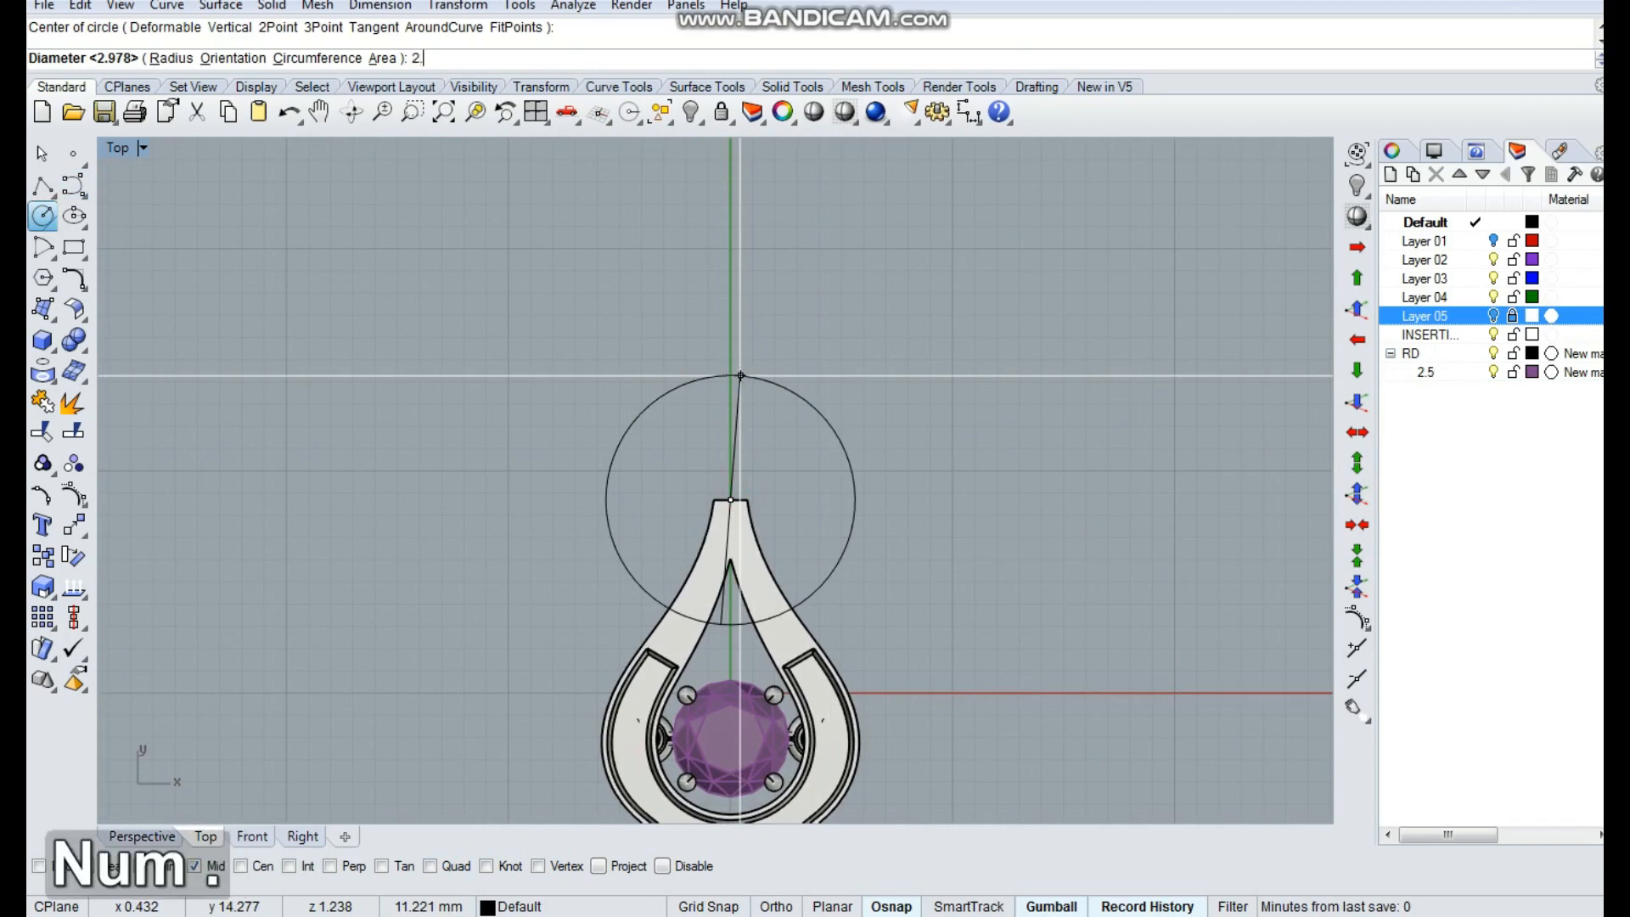
type("5")
key("Return")
key("Escape")
Create a closed pipe with a 0.4 mm radius along the circle to form a bail ring
left_click(742, 475)
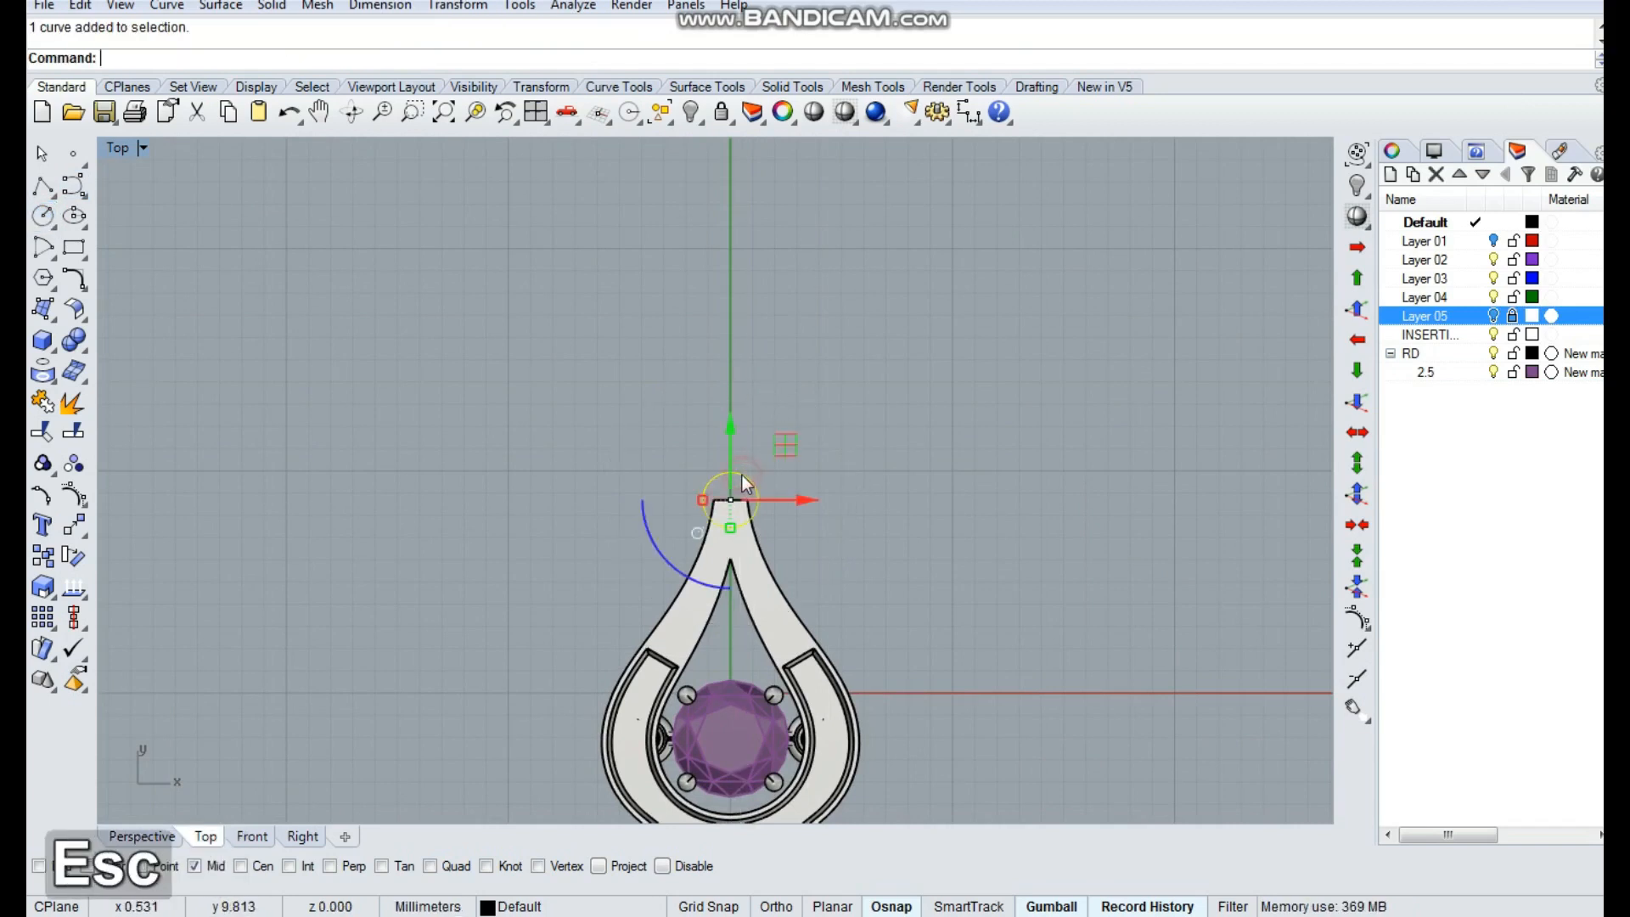
type("pip")
key("space")
type(".")
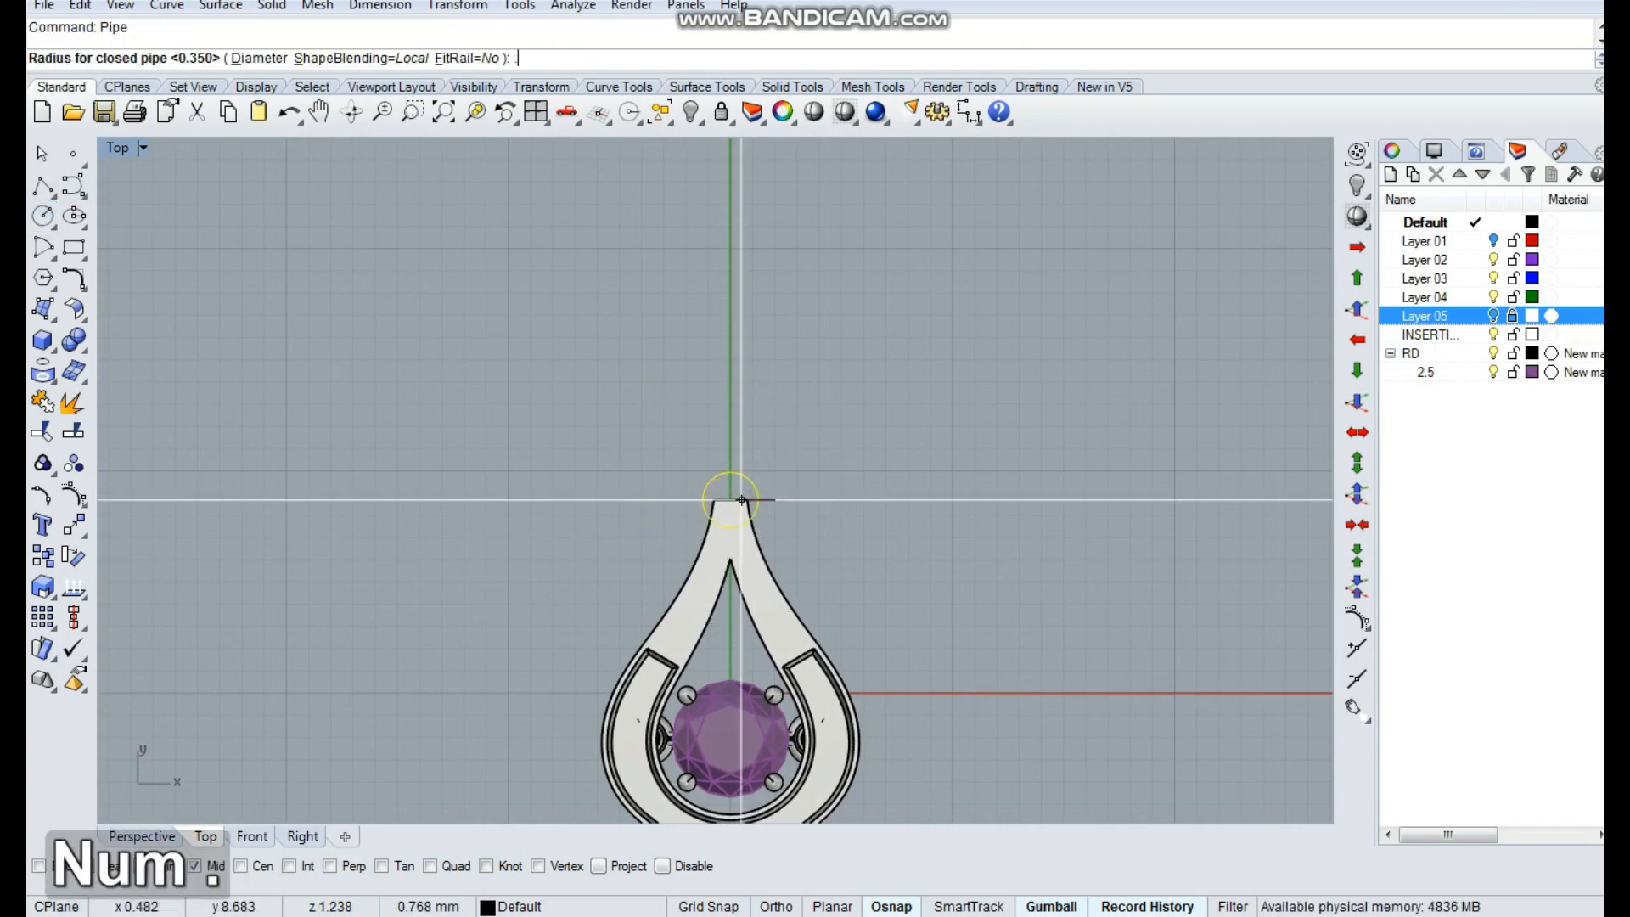
type("4")
key("Return")
key("space")
scroll(739, 477, "up", 8)
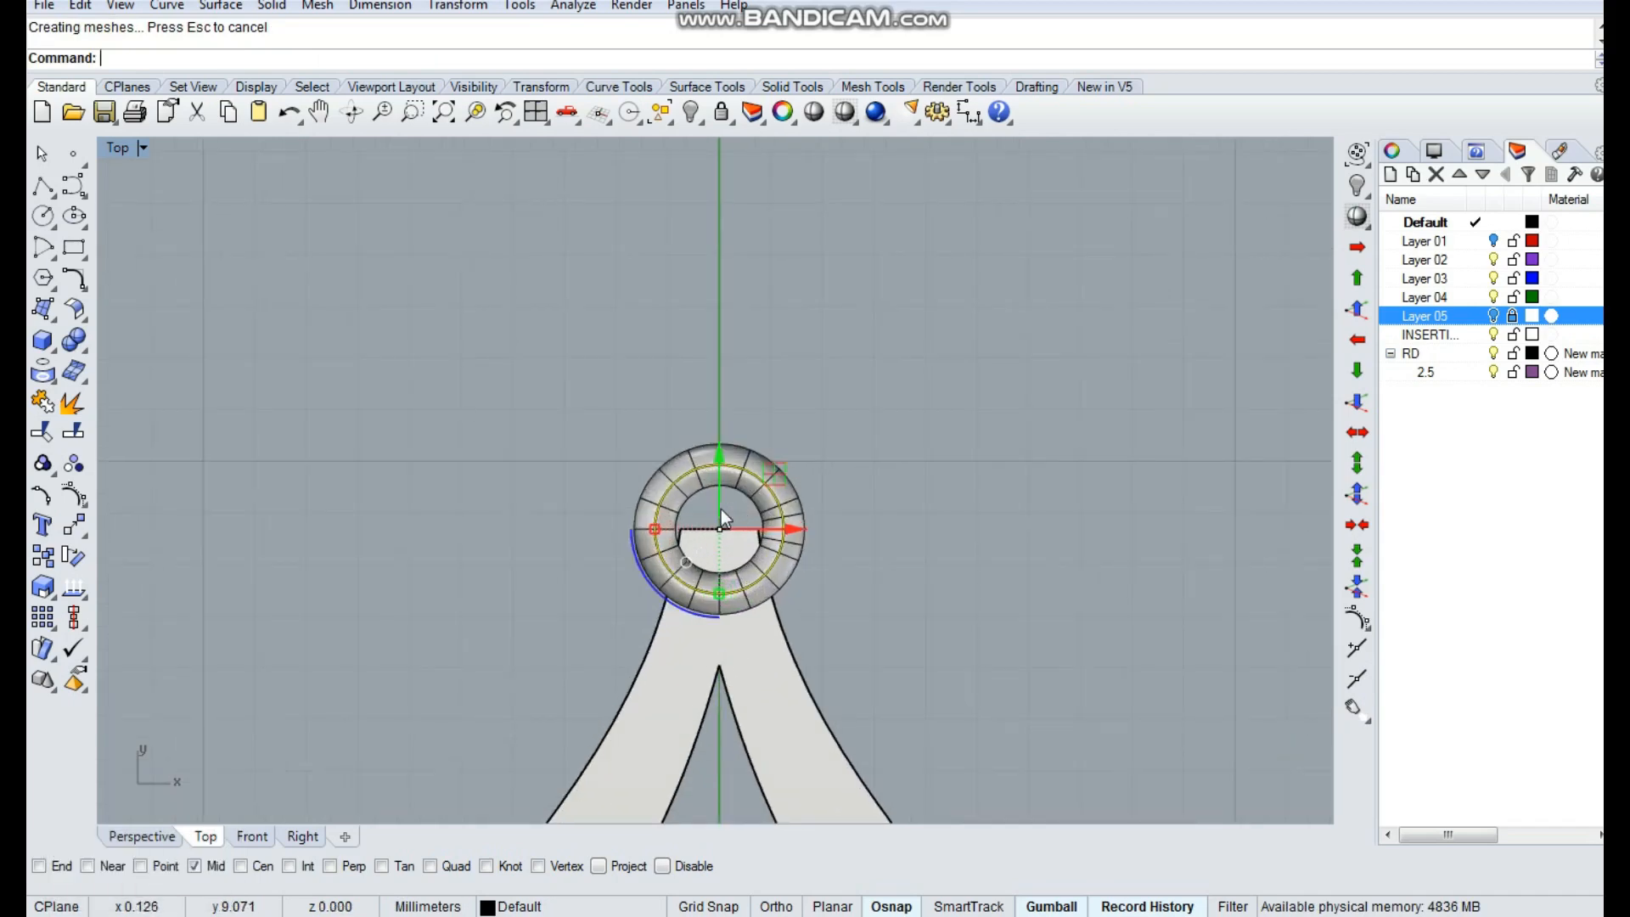
Move the bail ring and its circle outward past the pendant's tip and lower it to the frame's mid-height
left_click_drag(719, 506, 757, 440)
right_click_drag(1085, 625, 750, 308, "ctrl+shift")
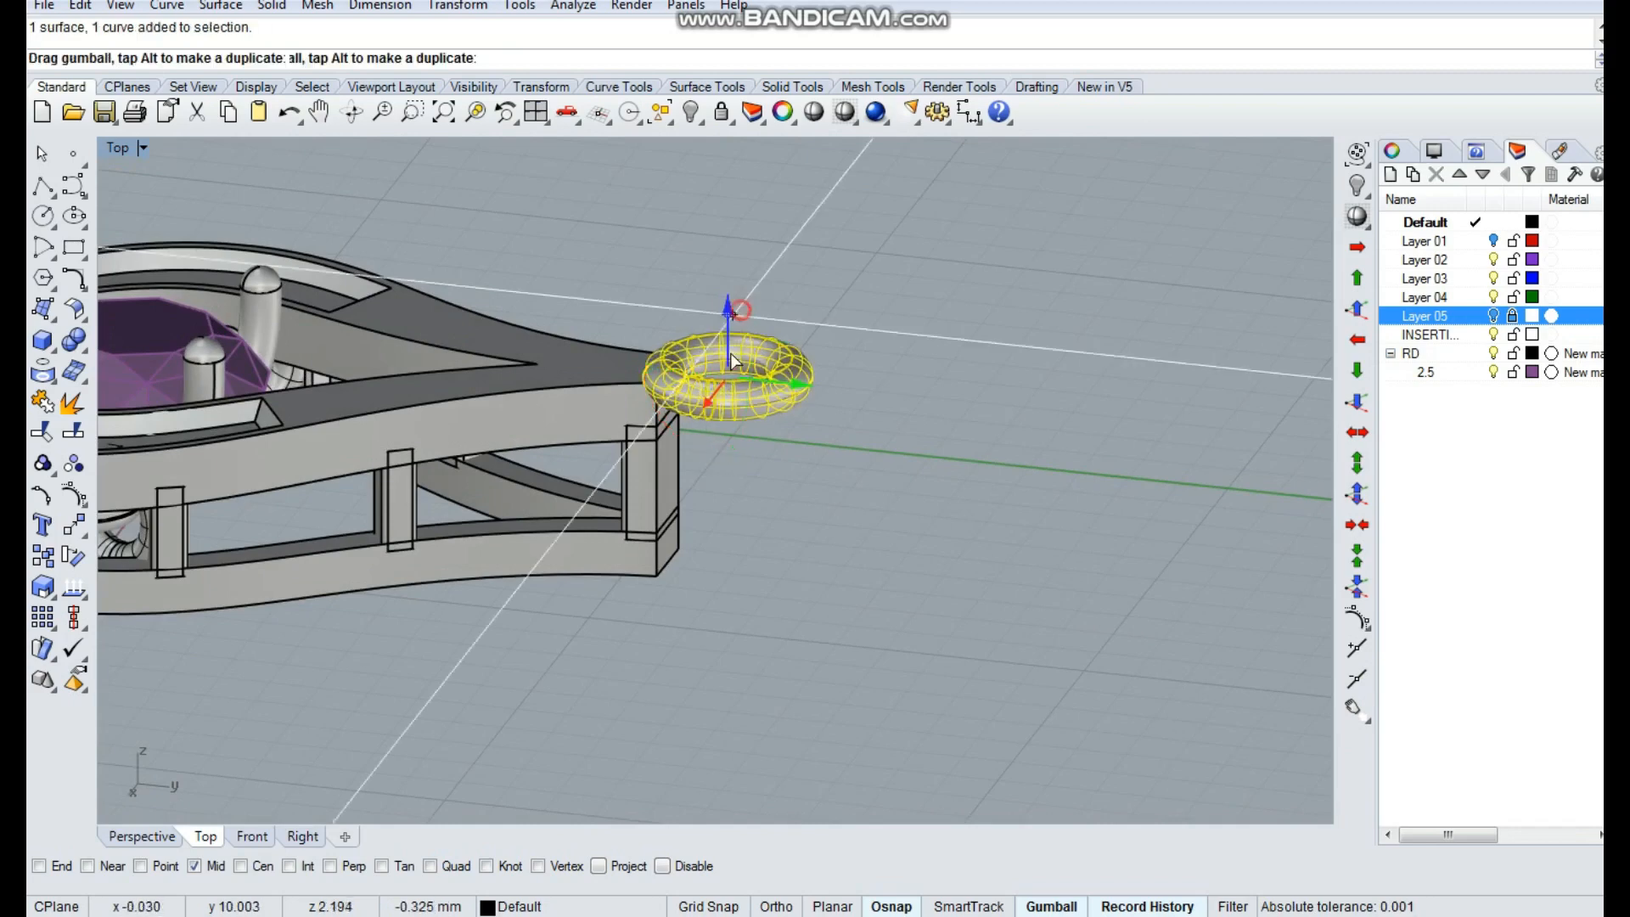
left_click_drag(728, 320, 726, 396)
left_click(899, 526)
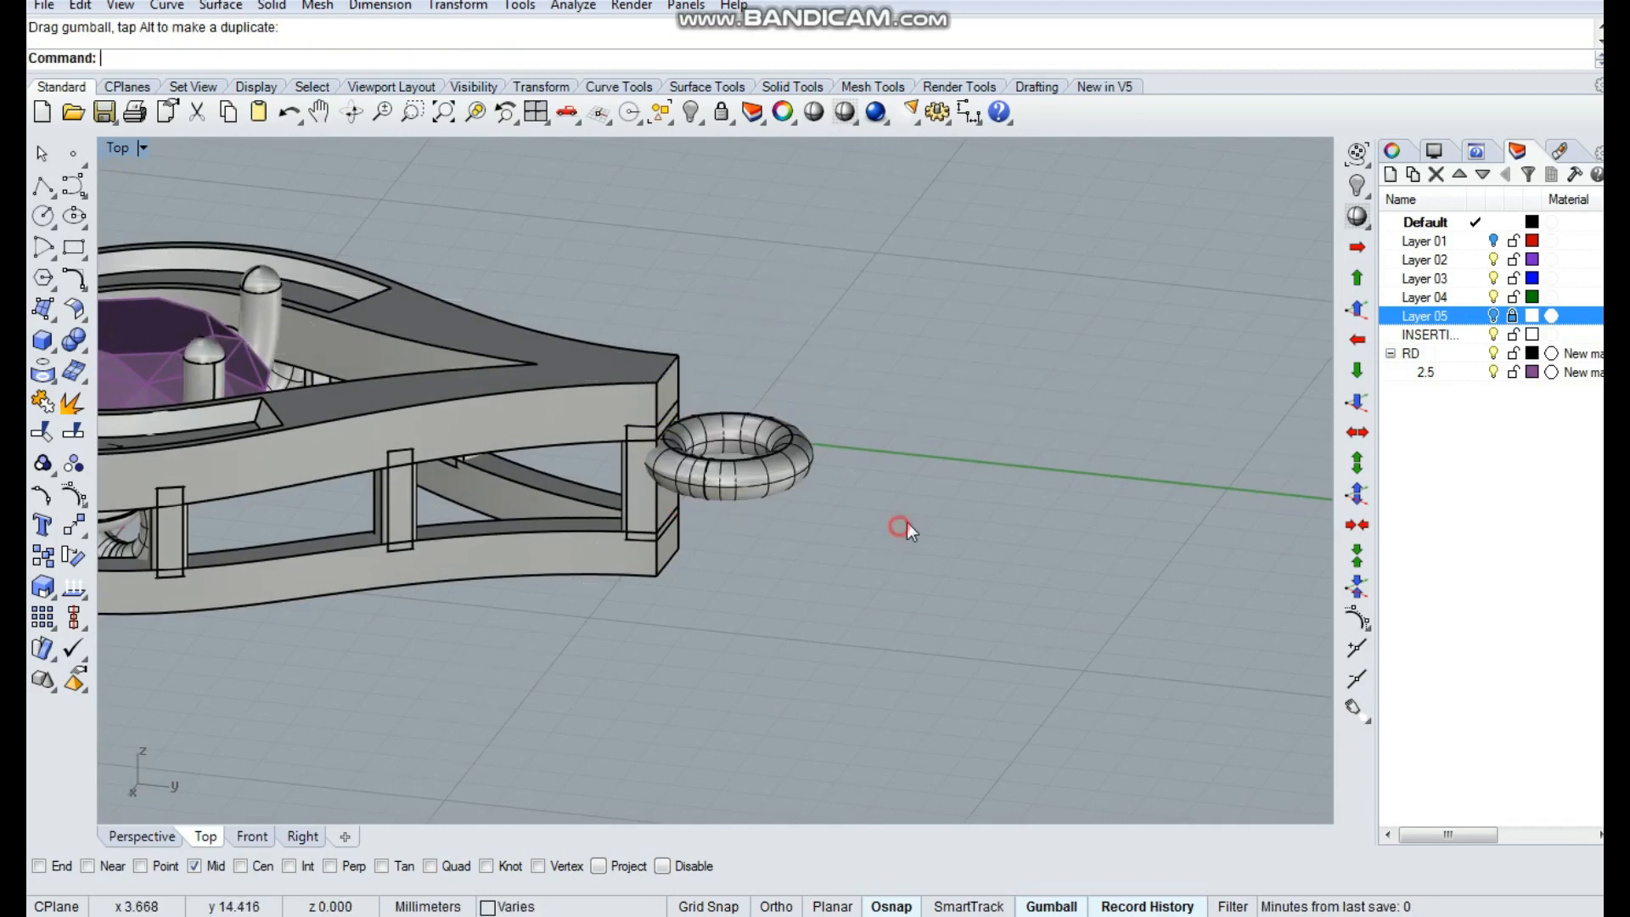
Nudge the lower frame layer upward in the right view and undo the last move
right_click_drag(899, 524, 901, 466, "ctrl+shift")
scroll(731, 502, "up", 6)
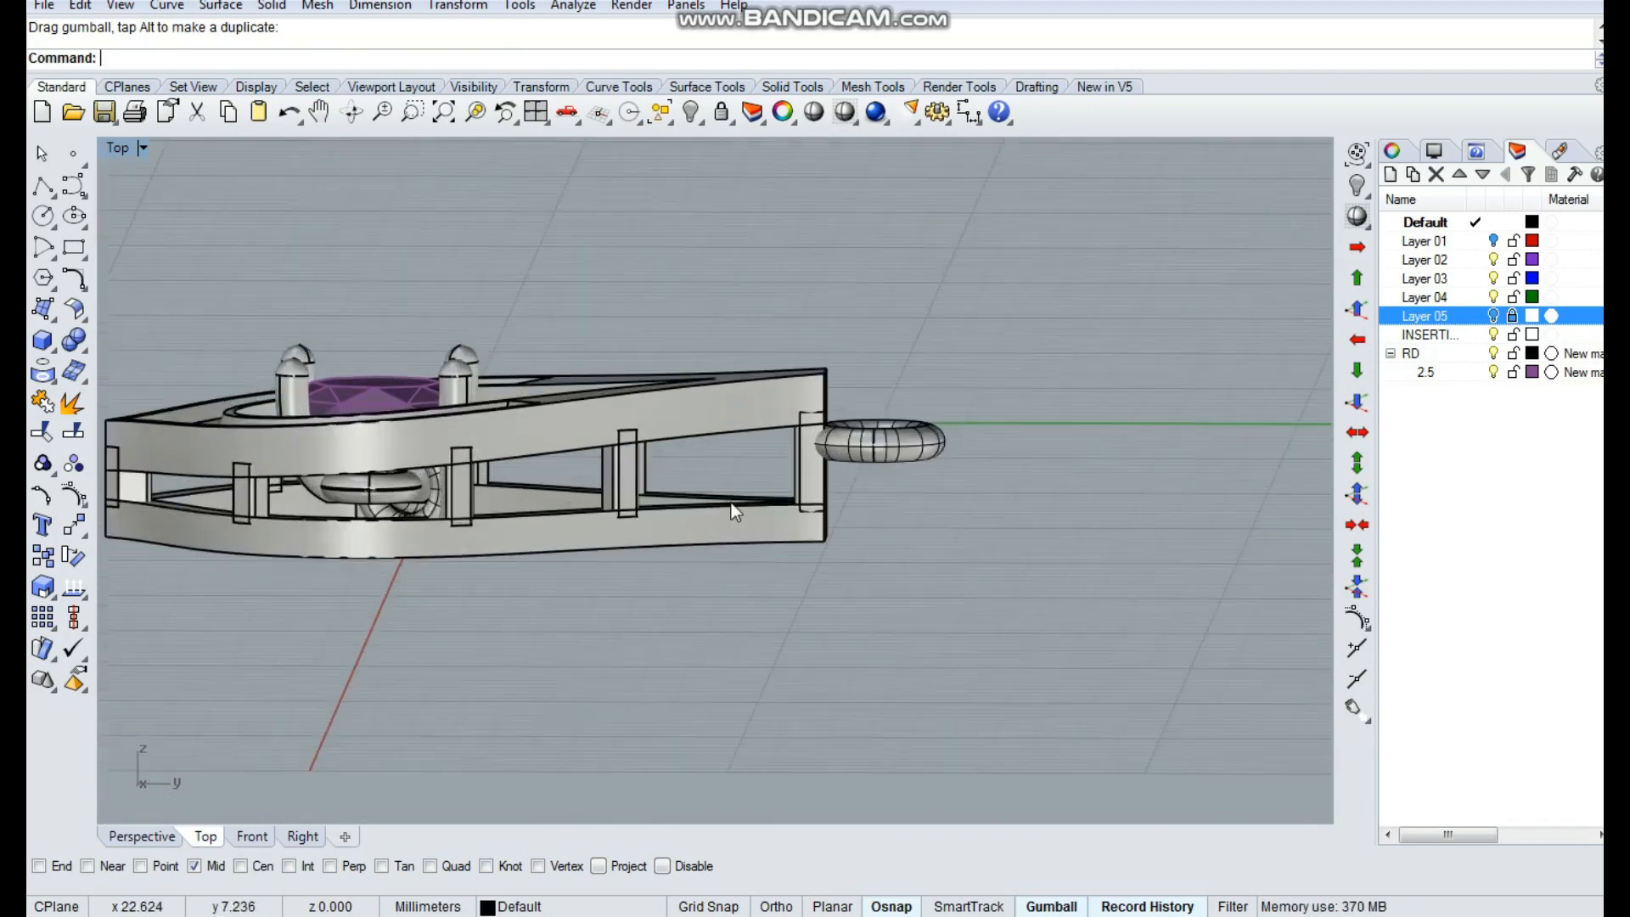
left_click_drag(816, 650, 710, 516, "ctrl+shift")
scroll(826, 559, "down", 4)
key("space")
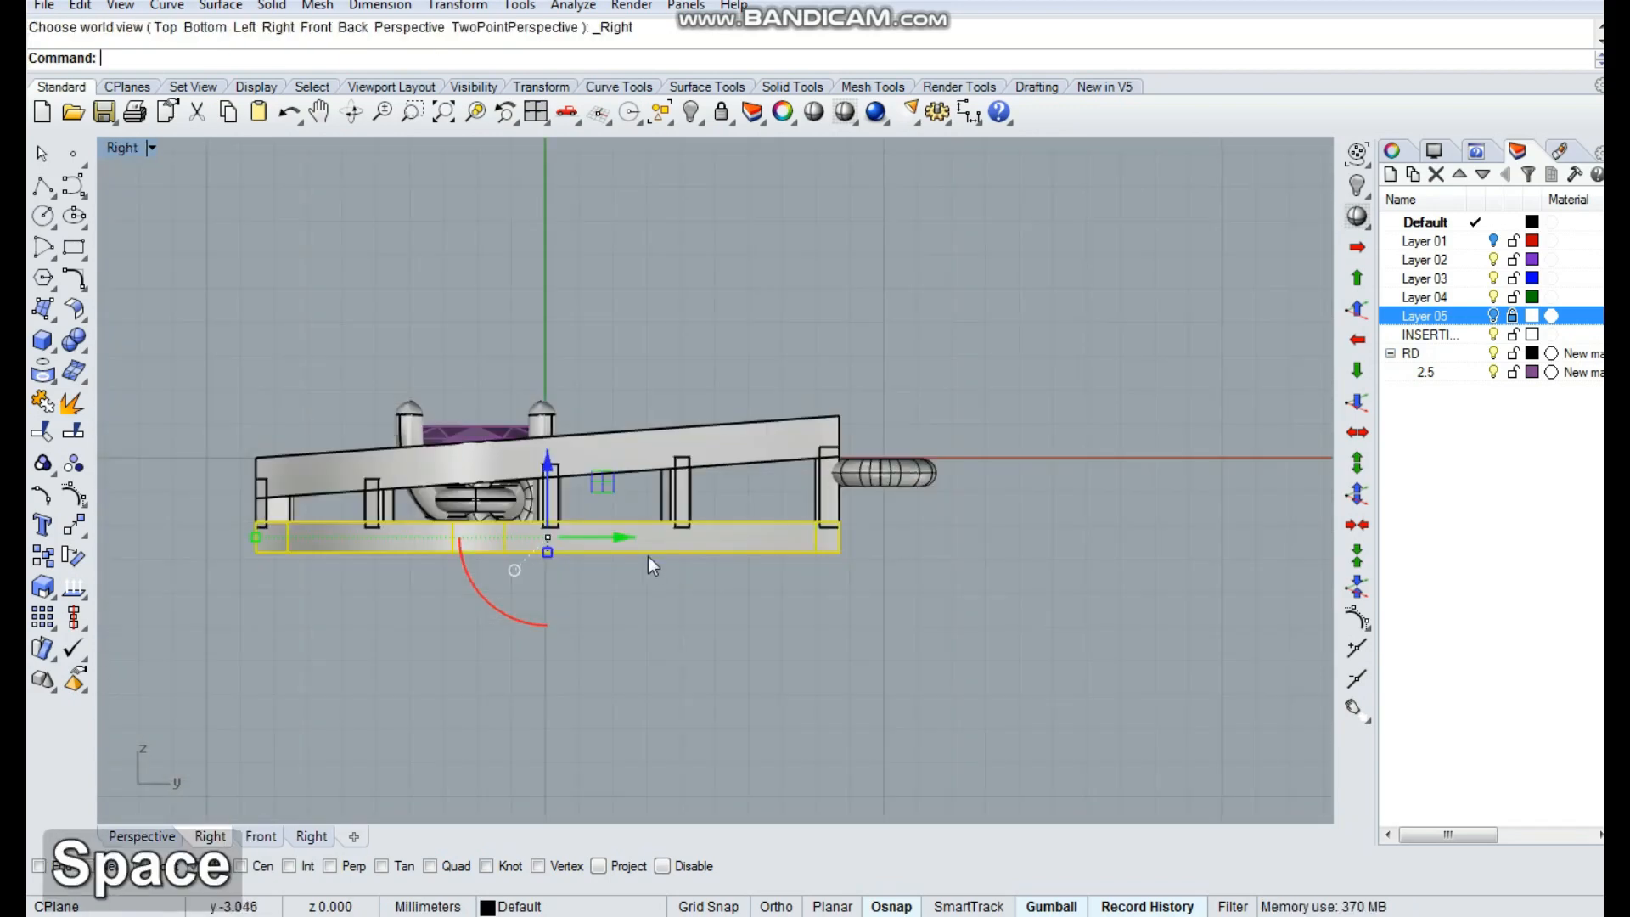
left_click(1357, 278)
key("space")
key("ctrl+z")
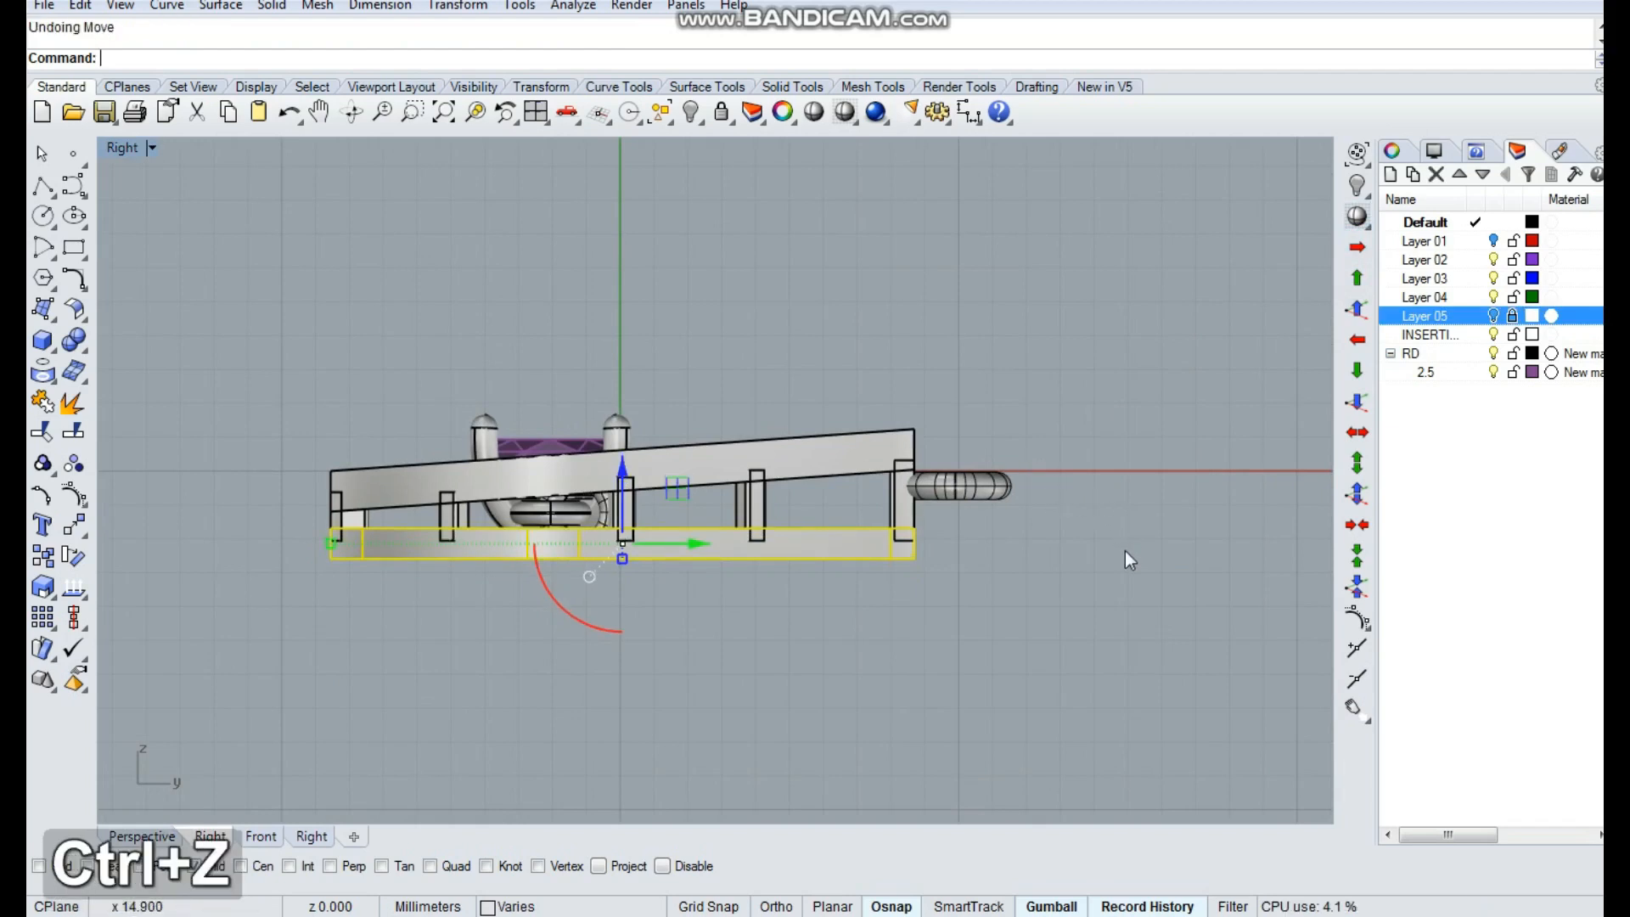
Scale the bail ring slightly thicker in height in the right view and fine-tune its vertical position
left_click(1120, 583)
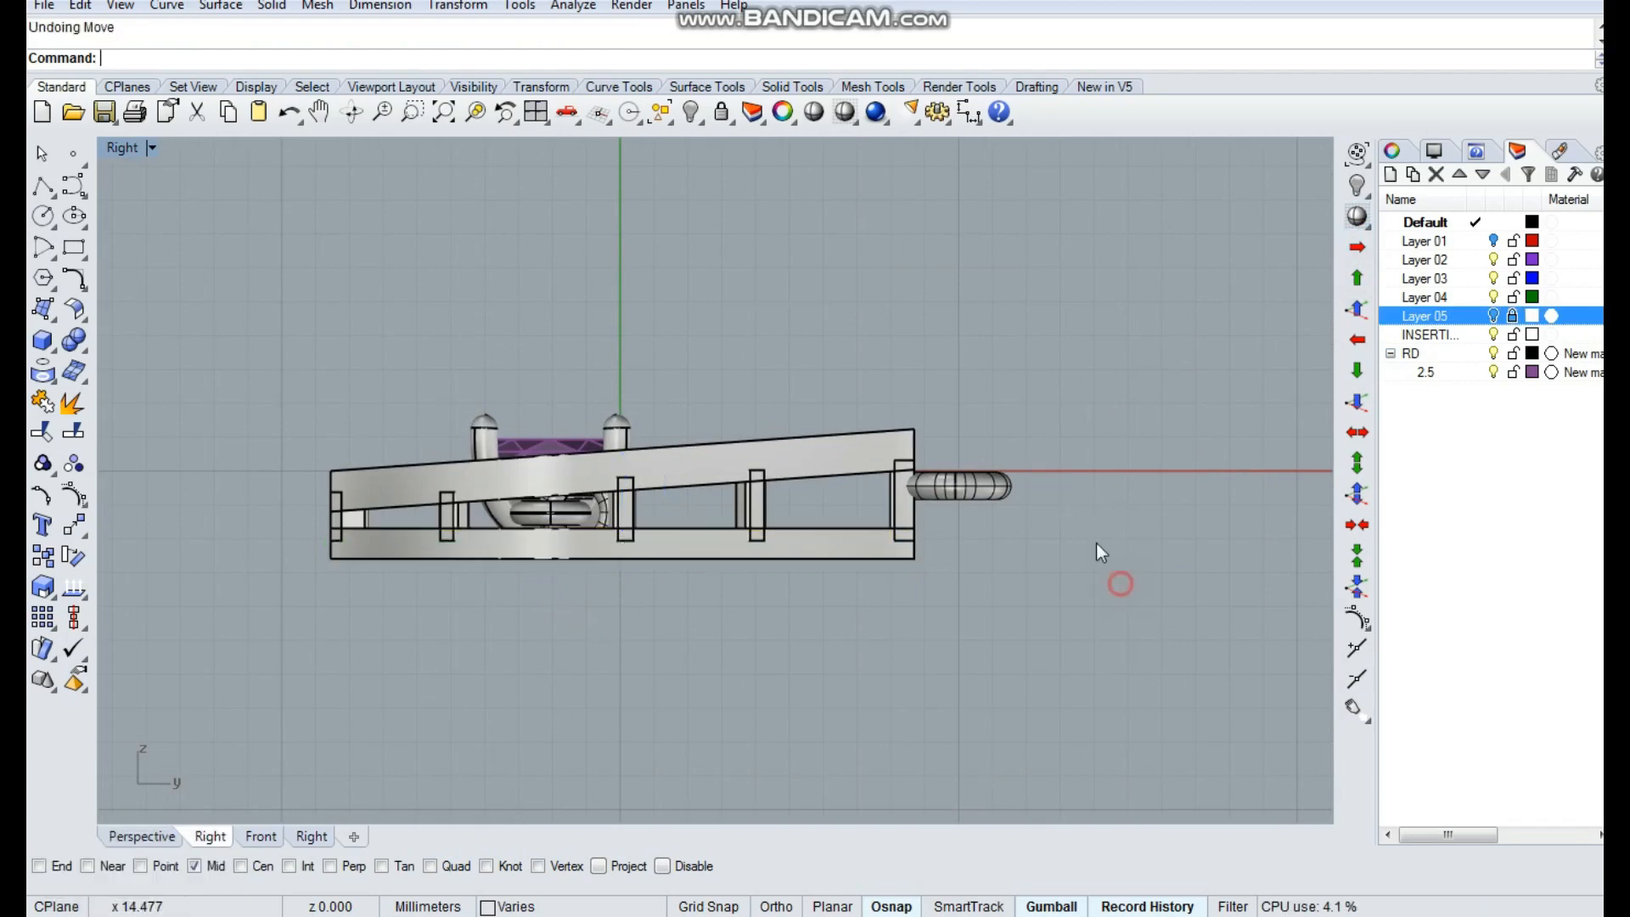
scroll(994, 481, "up", 2)
right_click_drag(881, 455, 985, 458)
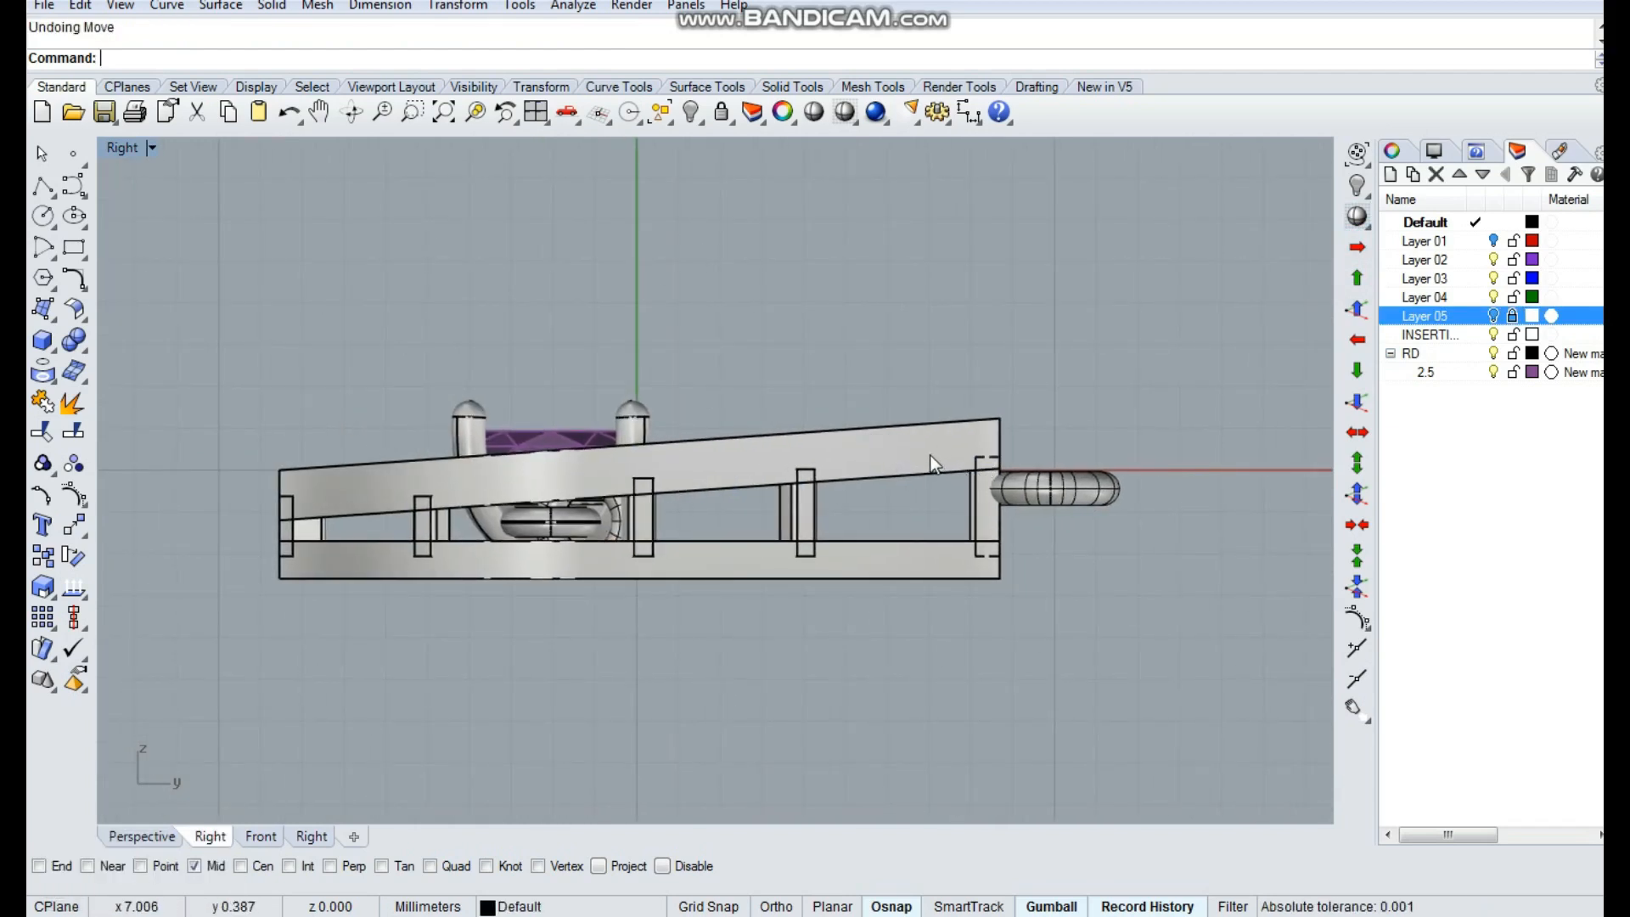
left_click(922, 452)
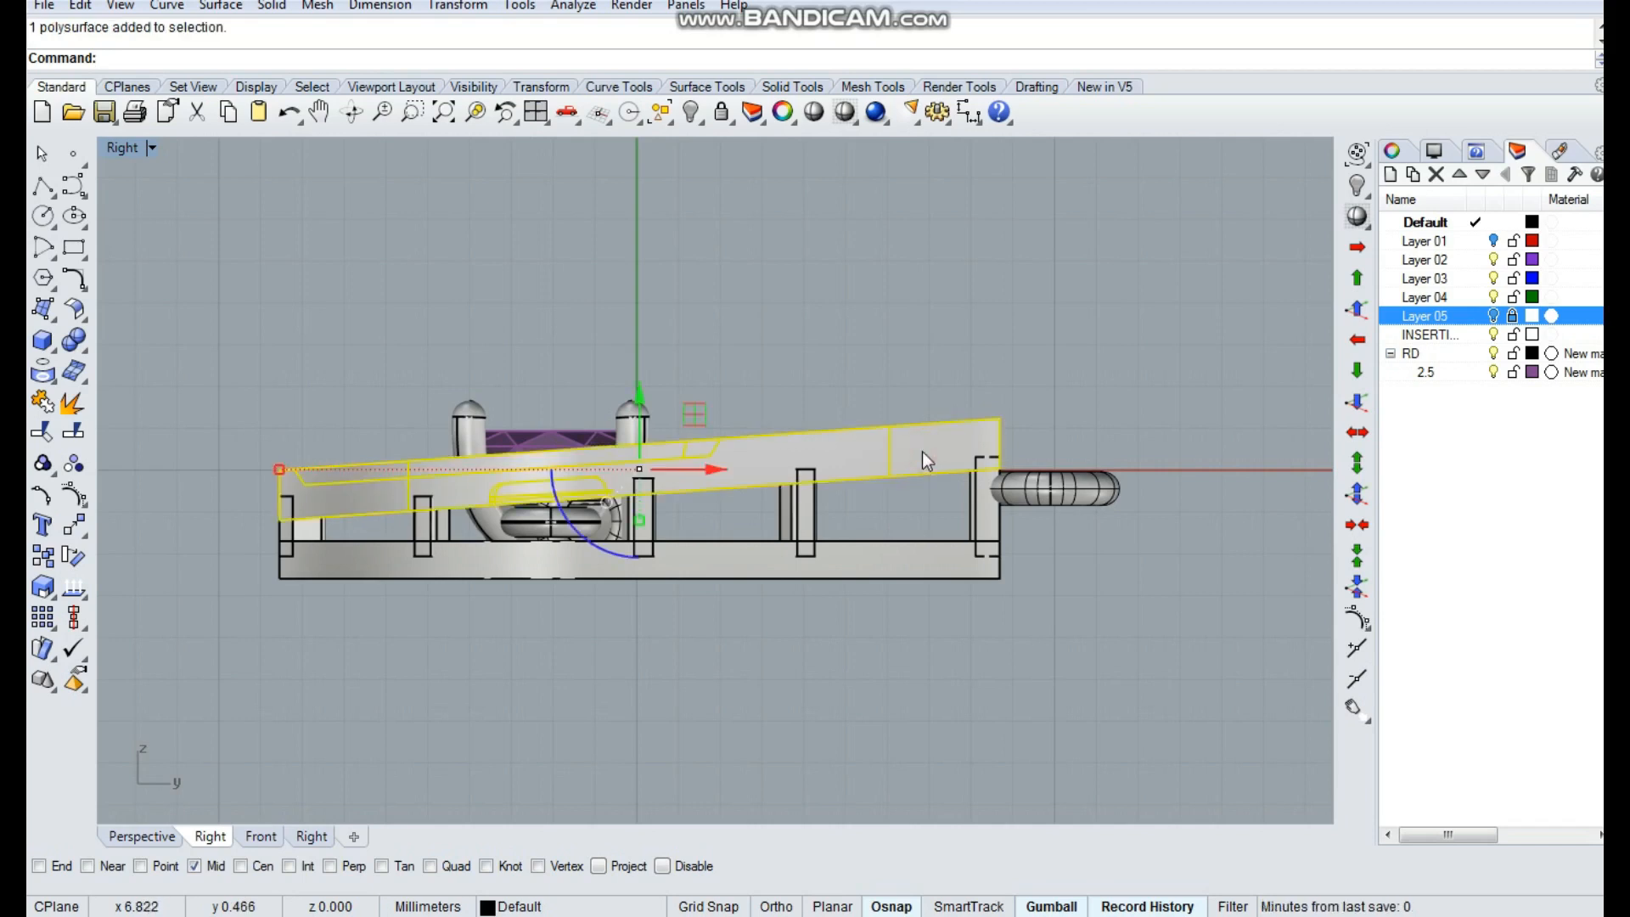
left_click(1118, 403)
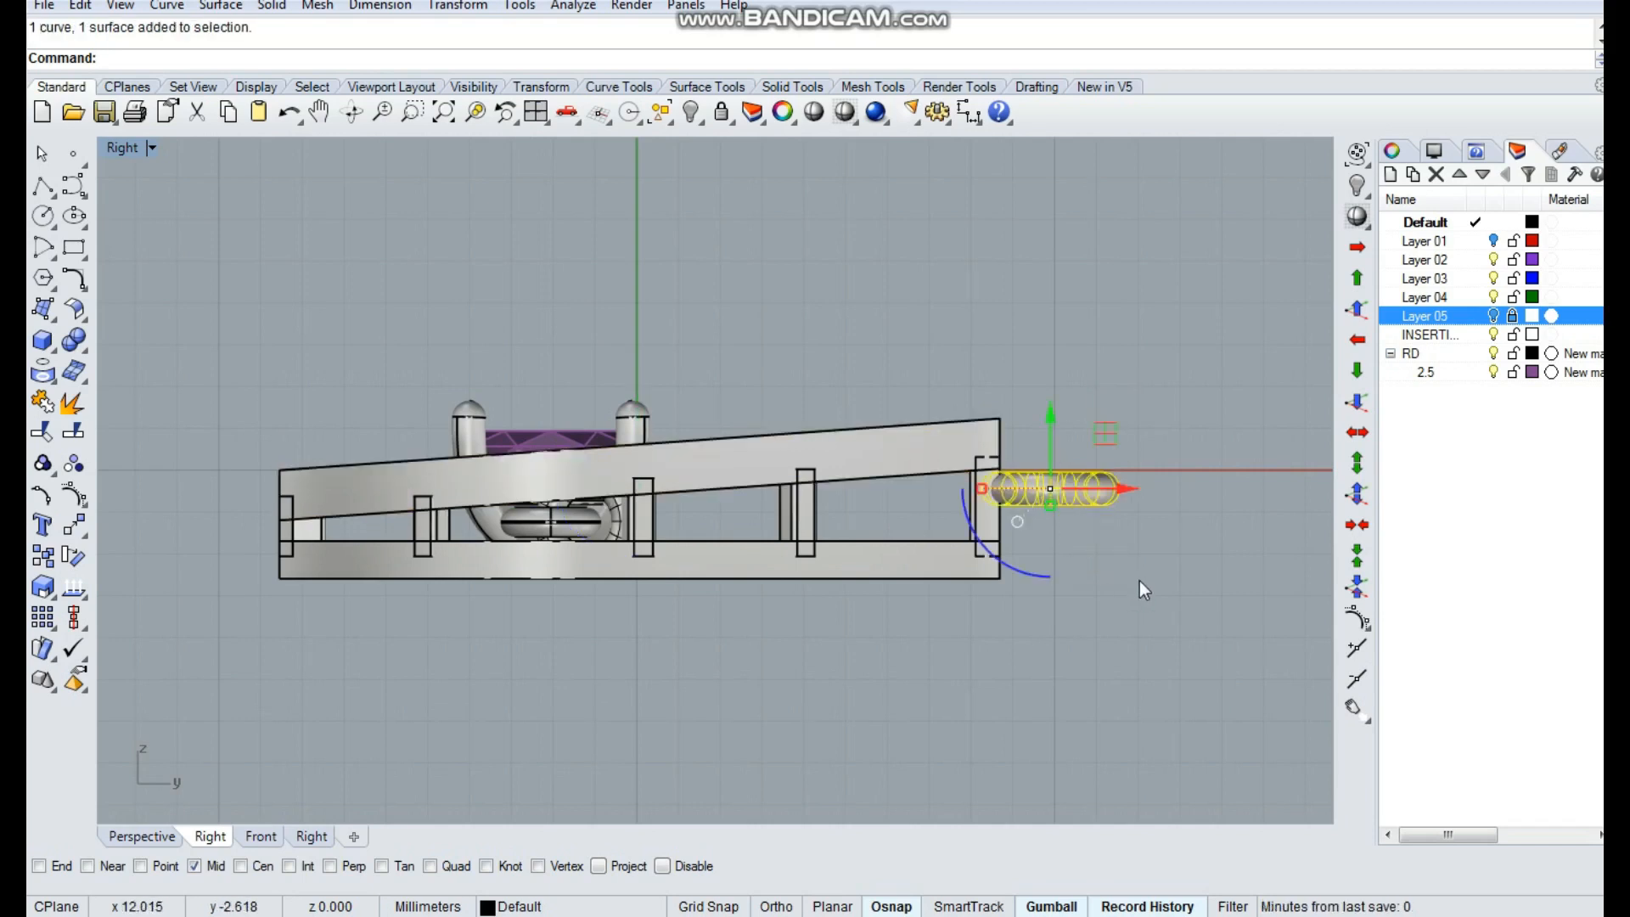
left_click_drag(1053, 513, 1068, 515)
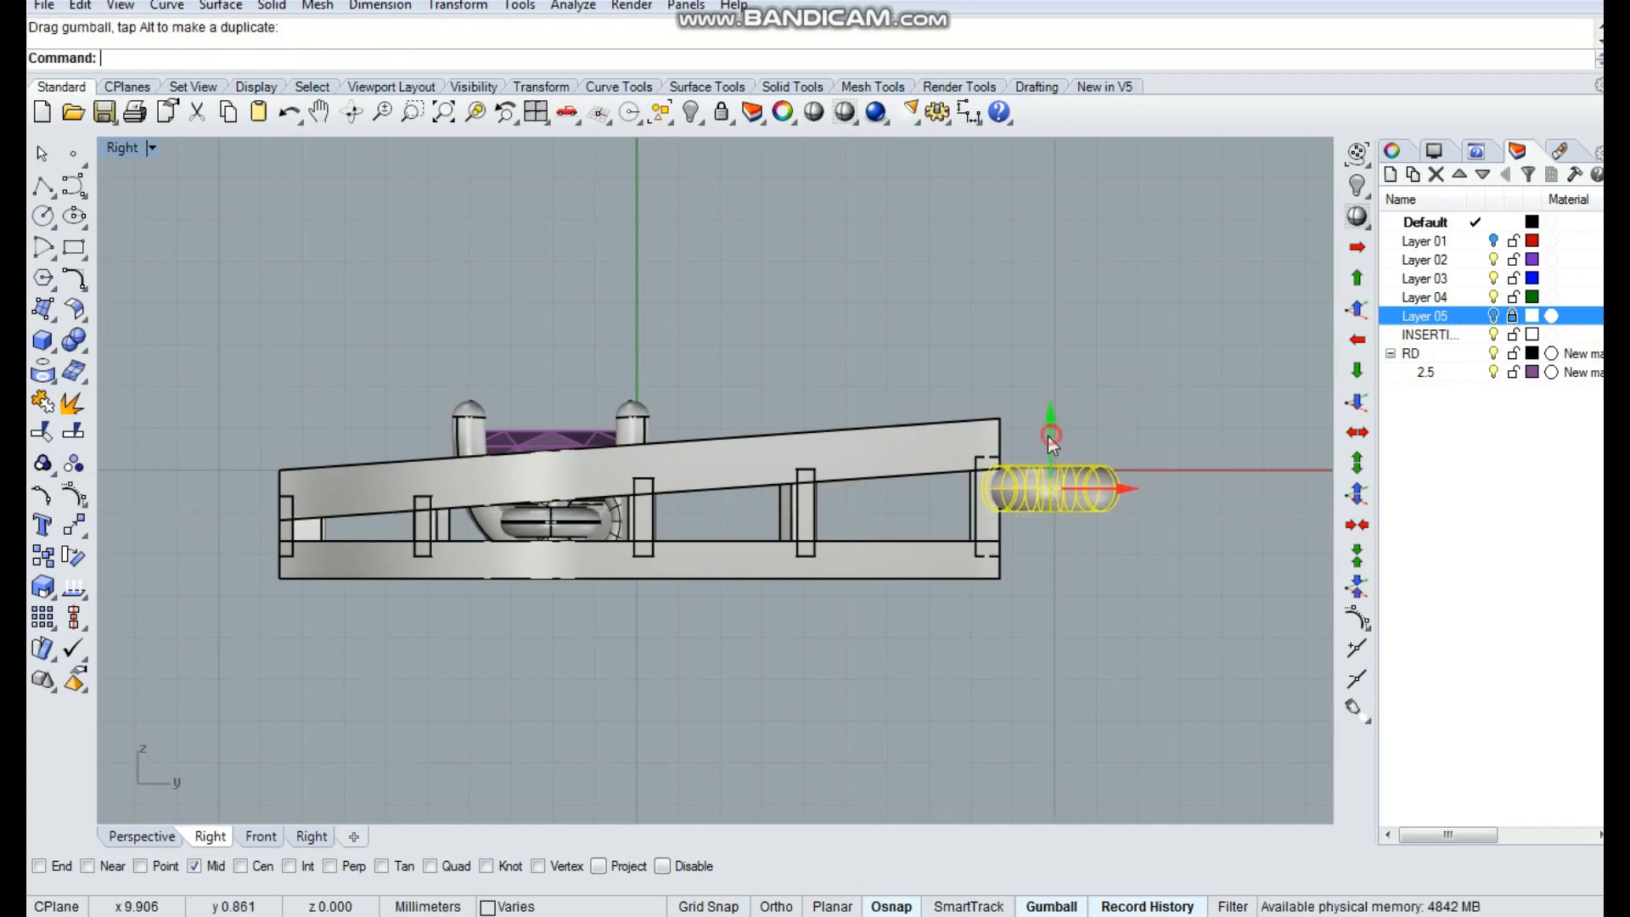
left_click_drag(1049, 435, 1049, 439)
Move the bail ring slightly inward so it meets the pendant's narrow tip
right_click_drag(1169, 380, 1095, 558, "ctrl+shift")
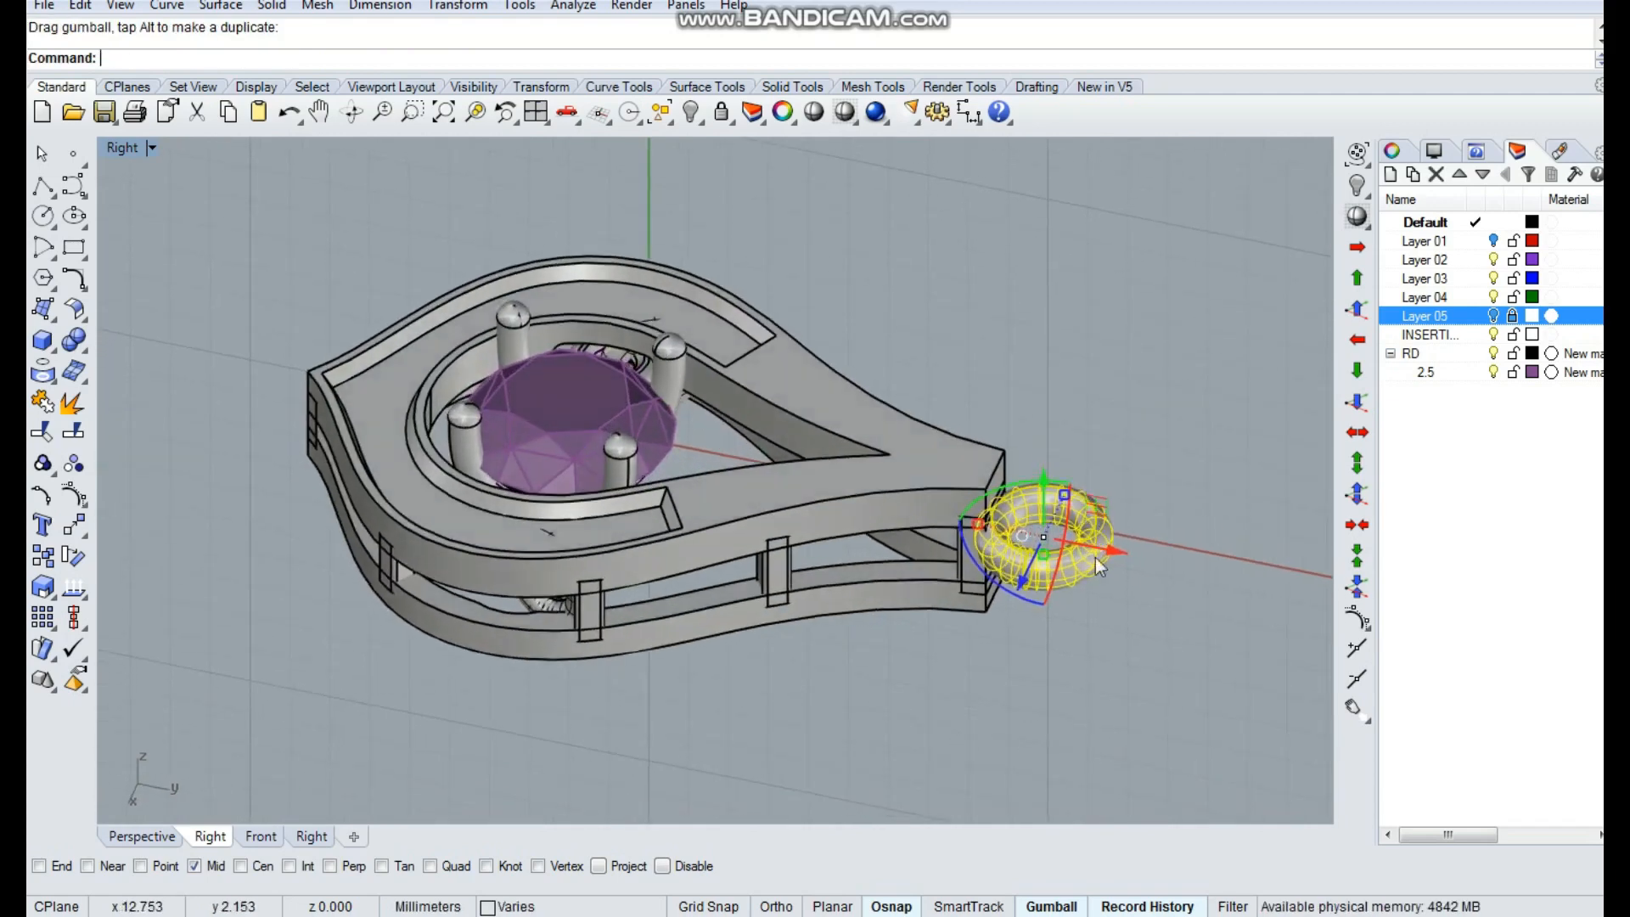
scroll(1095, 558, "up", 3)
left_click_drag(1083, 543, 1068, 544)
left_click(1158, 647)
right_click_drag(1062, 415, 1037, 609, "ctrl+shift")
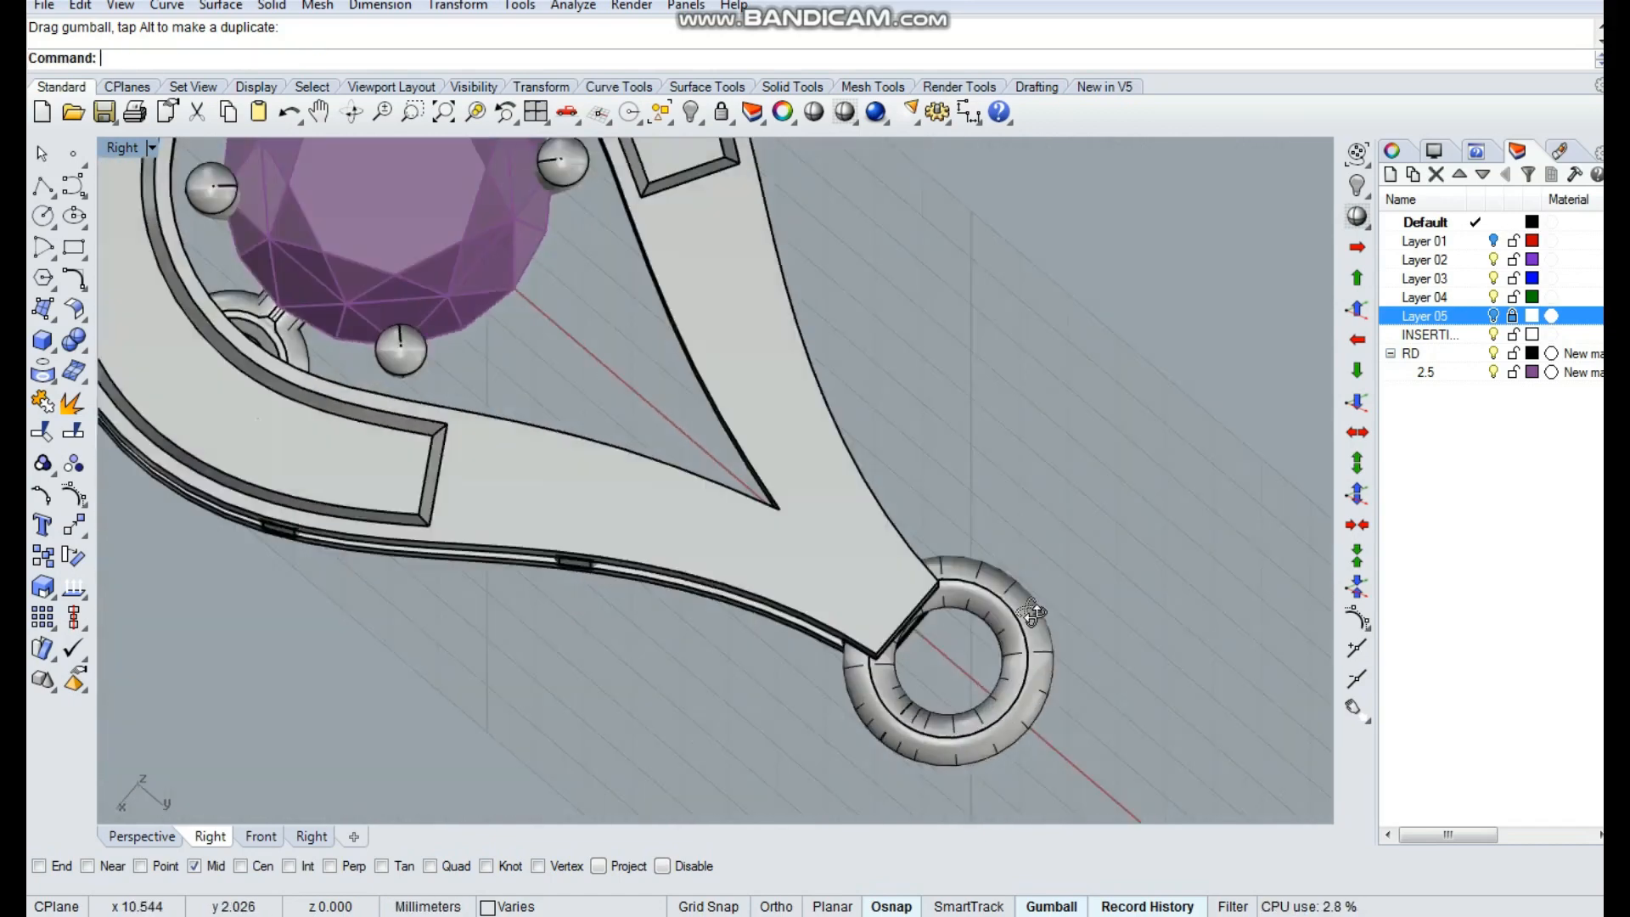
Compare the pendant with the reference photo on Layer 05 from the top, in wireframe and shaded display, and hide the photo again
scroll(1037, 610, "down", 5)
right_click_drag(797, 629, 1037, 502, "ctrl+shift")
key("space")
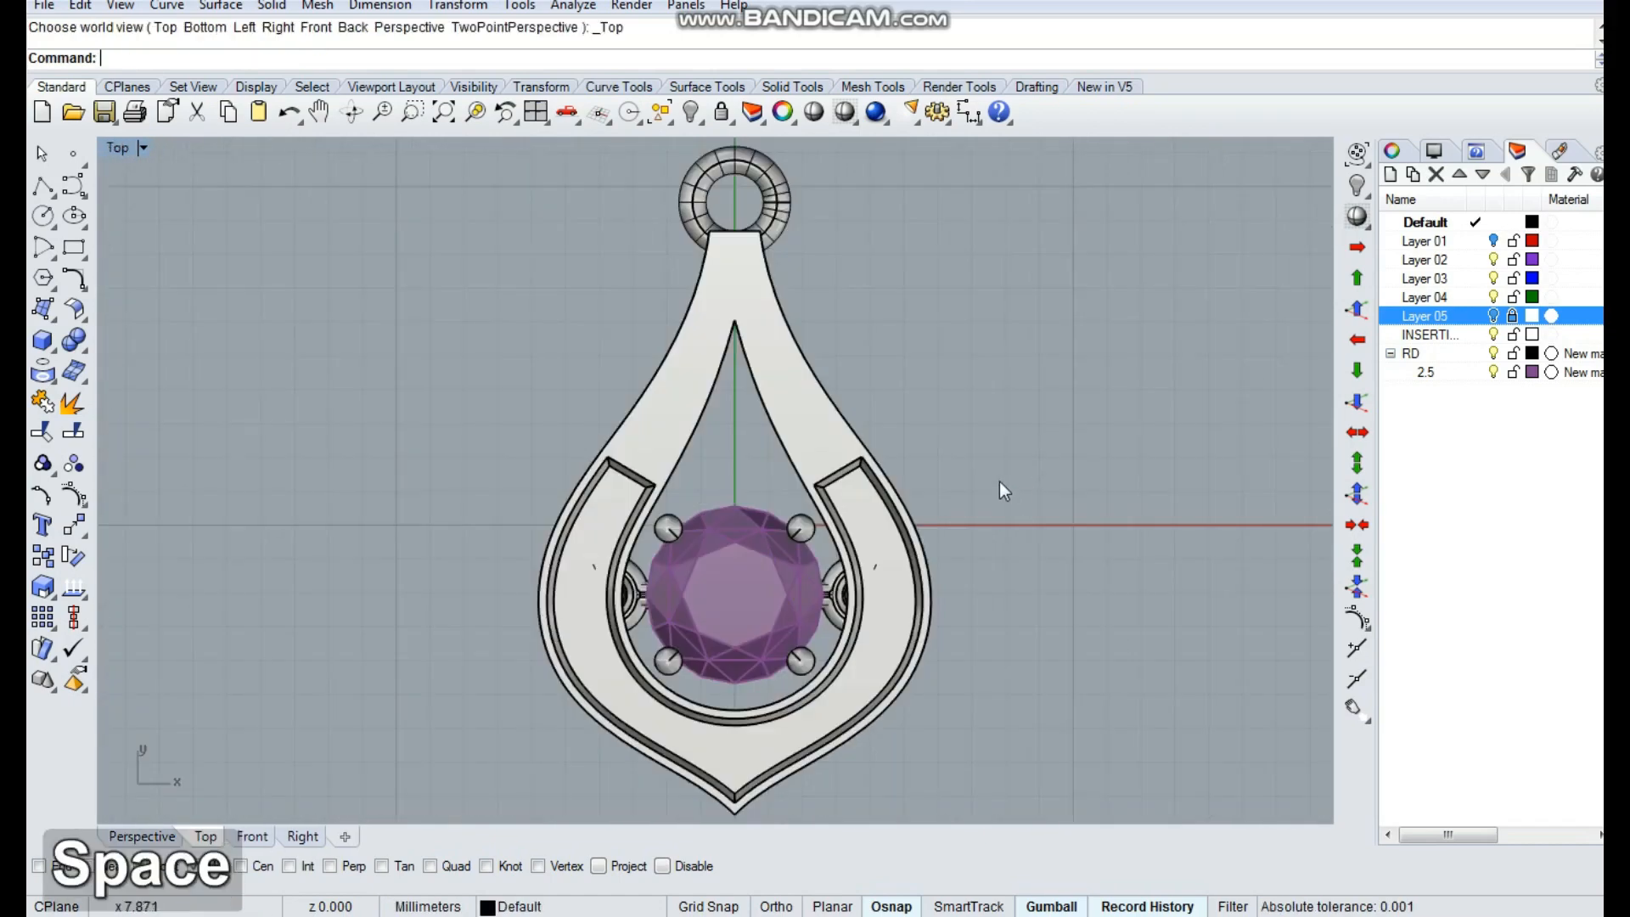
left_click(1492, 317)
middle_click(978, 386)
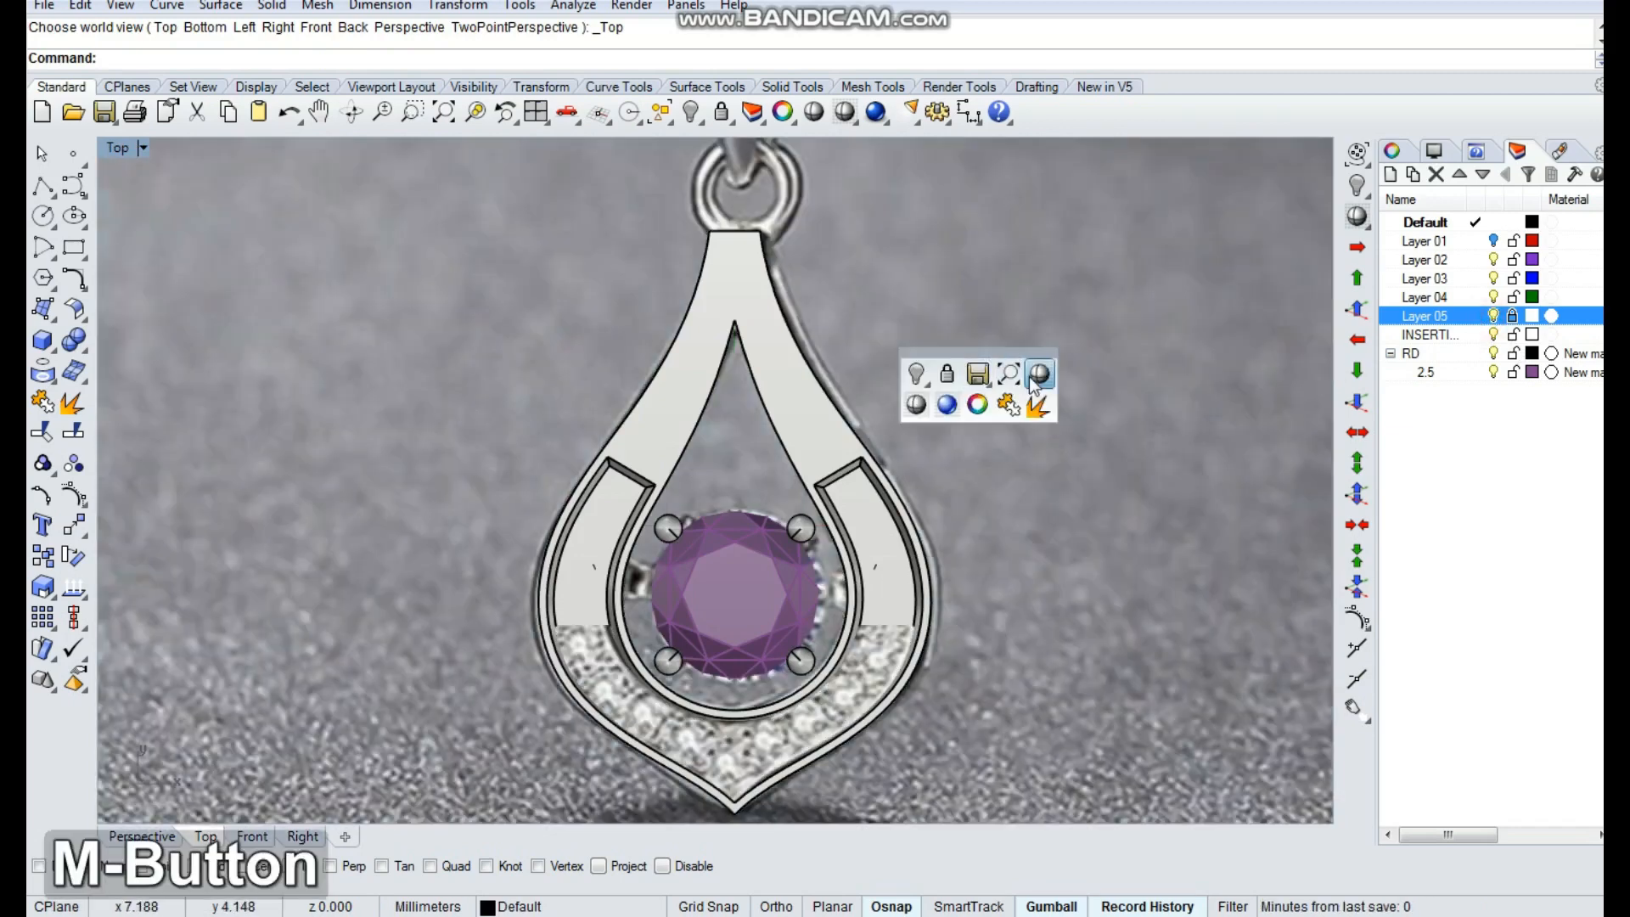
left_click(1031, 379)
scroll(854, 364, "up", 4)
mouse_move(1122, 457)
right_mouse_down("ctrl+shift")
mouse_move(1054, 419)
mouse_move(1032, 491)
right_mouse_up("ctrl+shift")
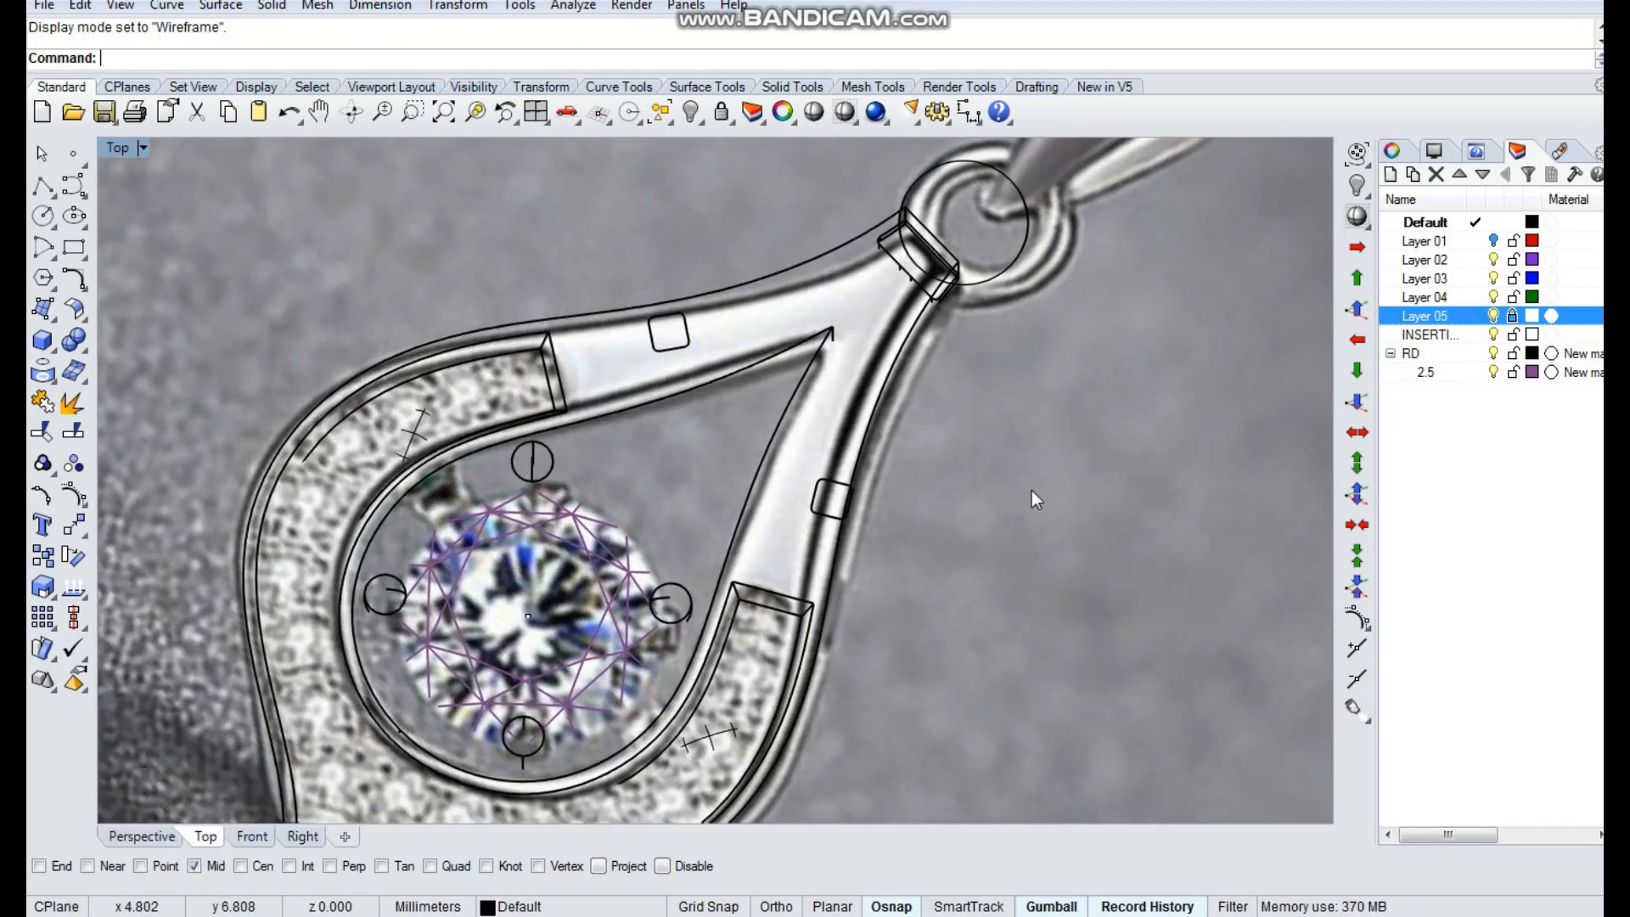
middle_click(1031, 491)
left_click(1085, 482)
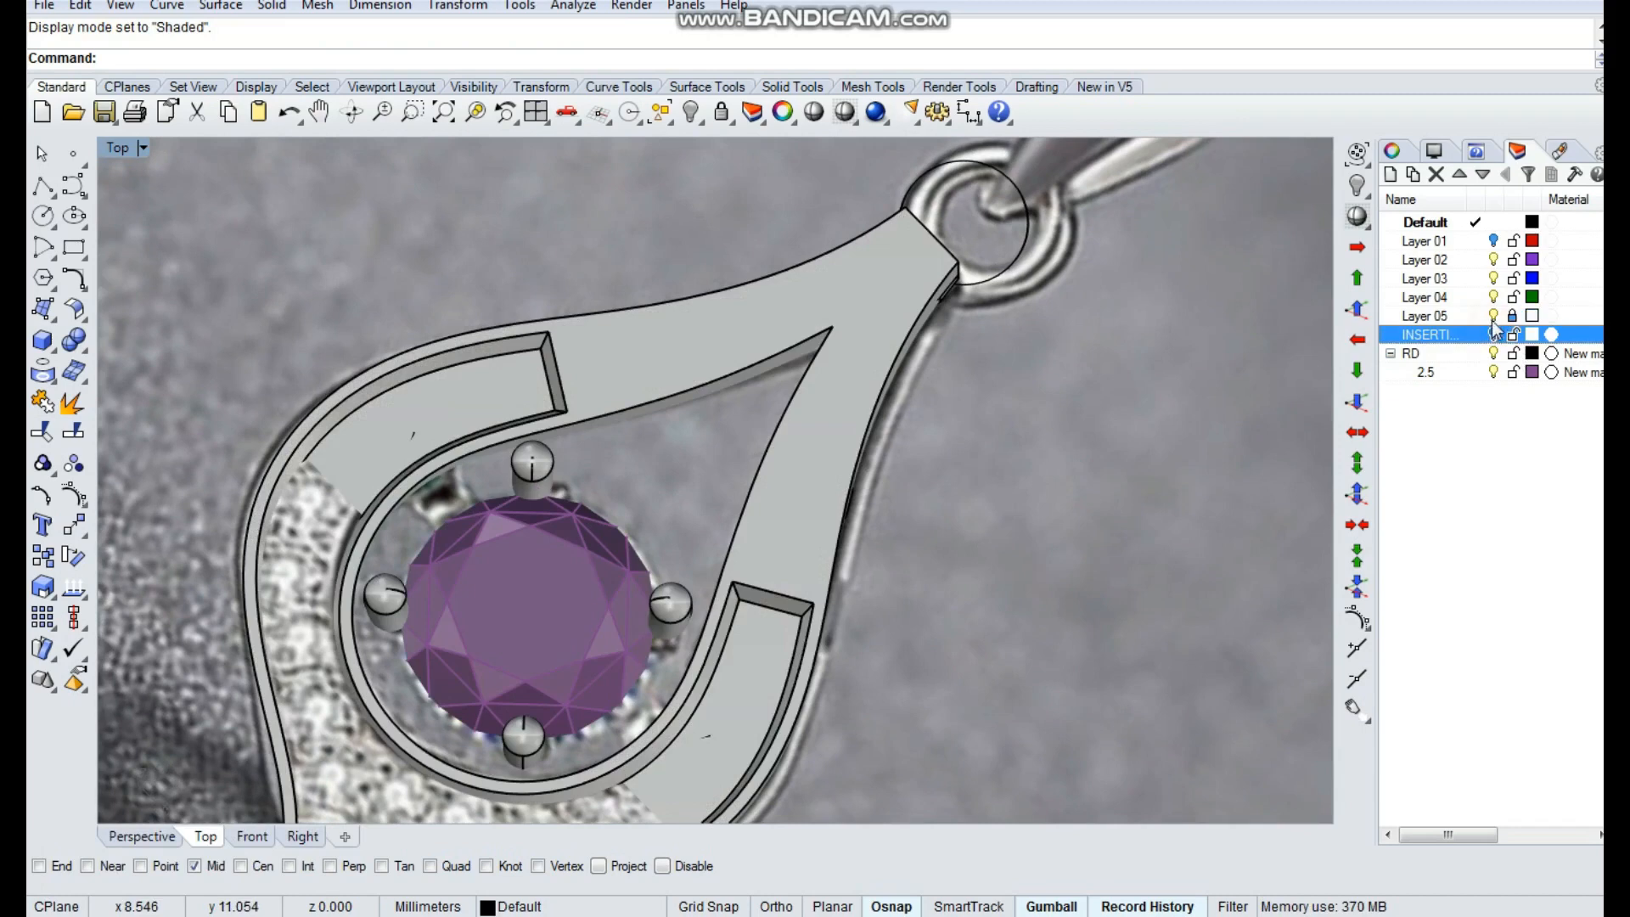
left_click(1493, 316)
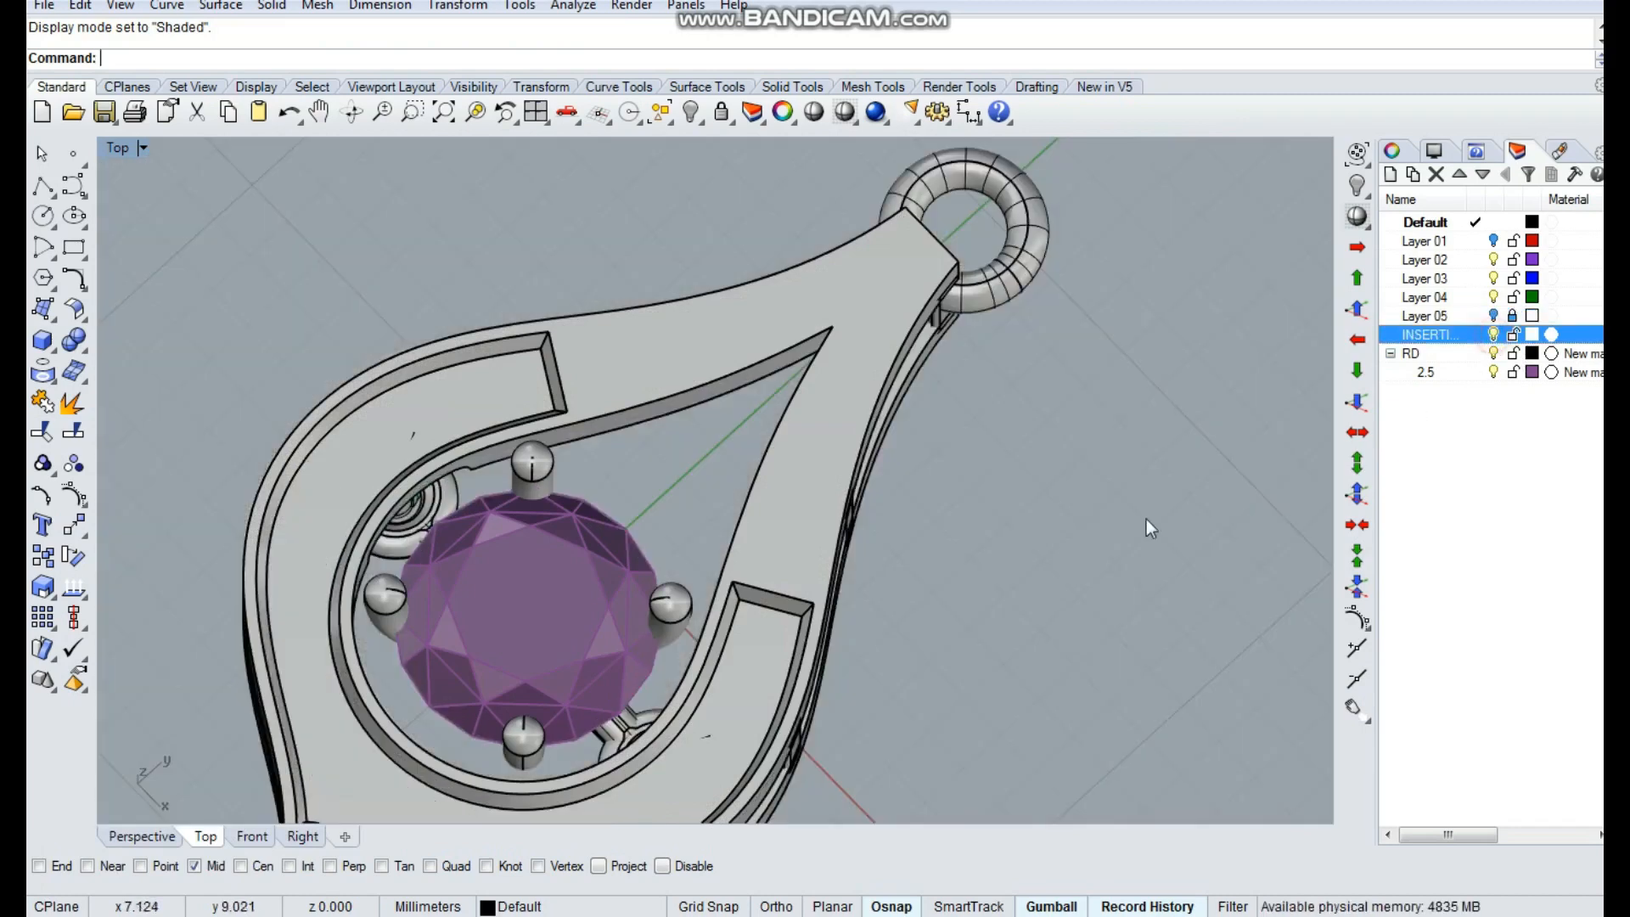
right_click_drag(1147, 520, 805, 591, "ctrl+shift")
key("Escape")
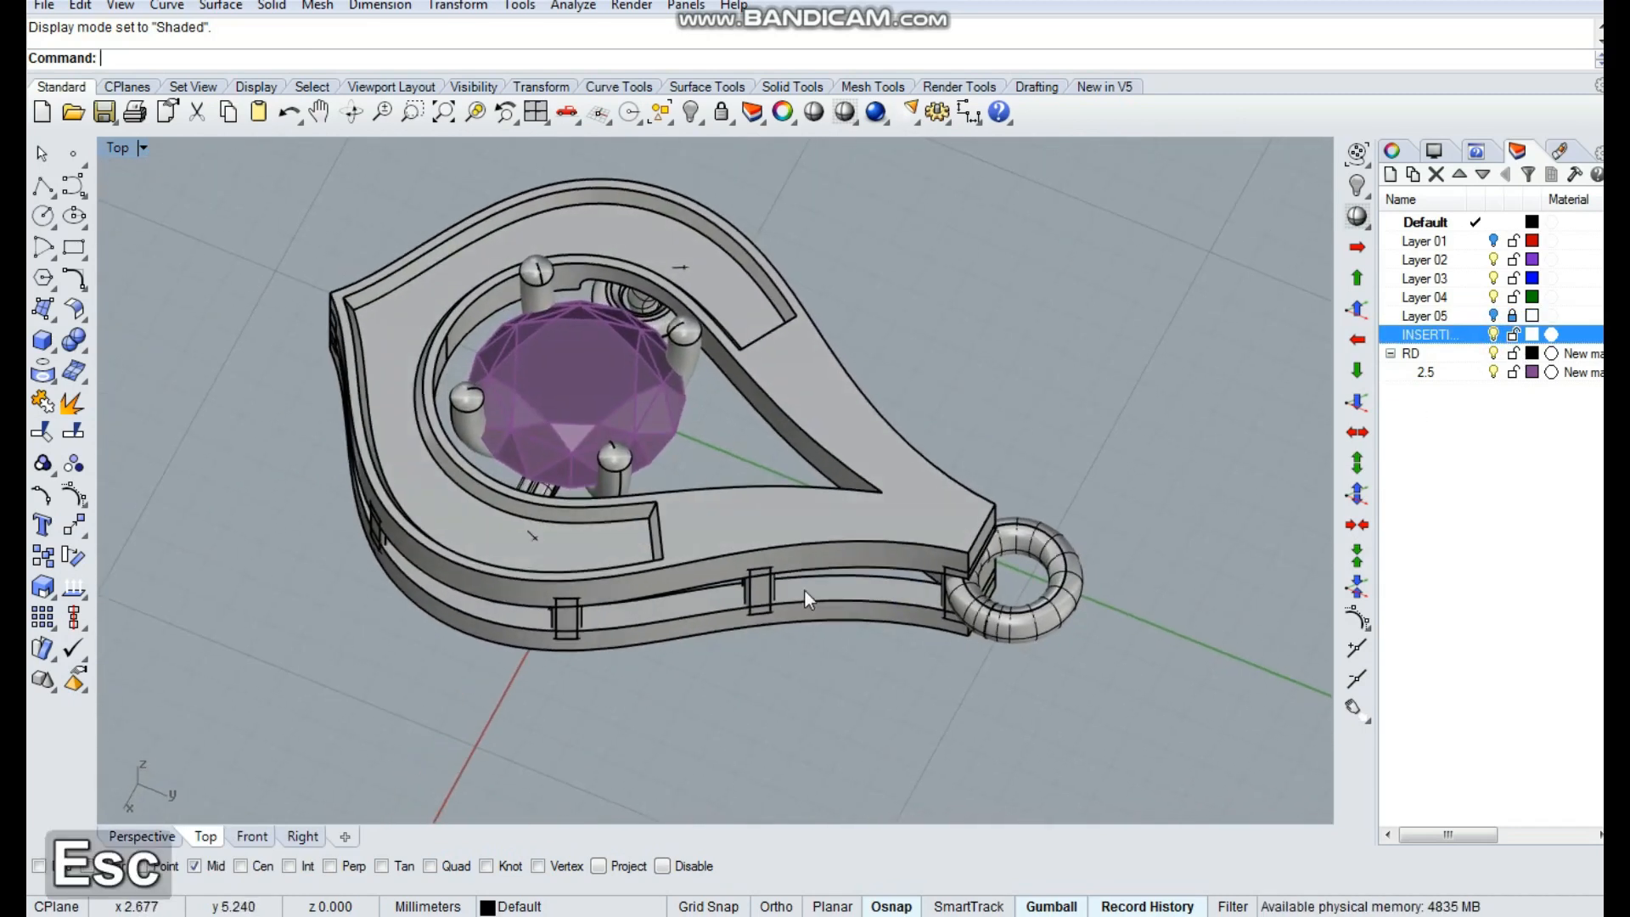
left_click(86, 352)
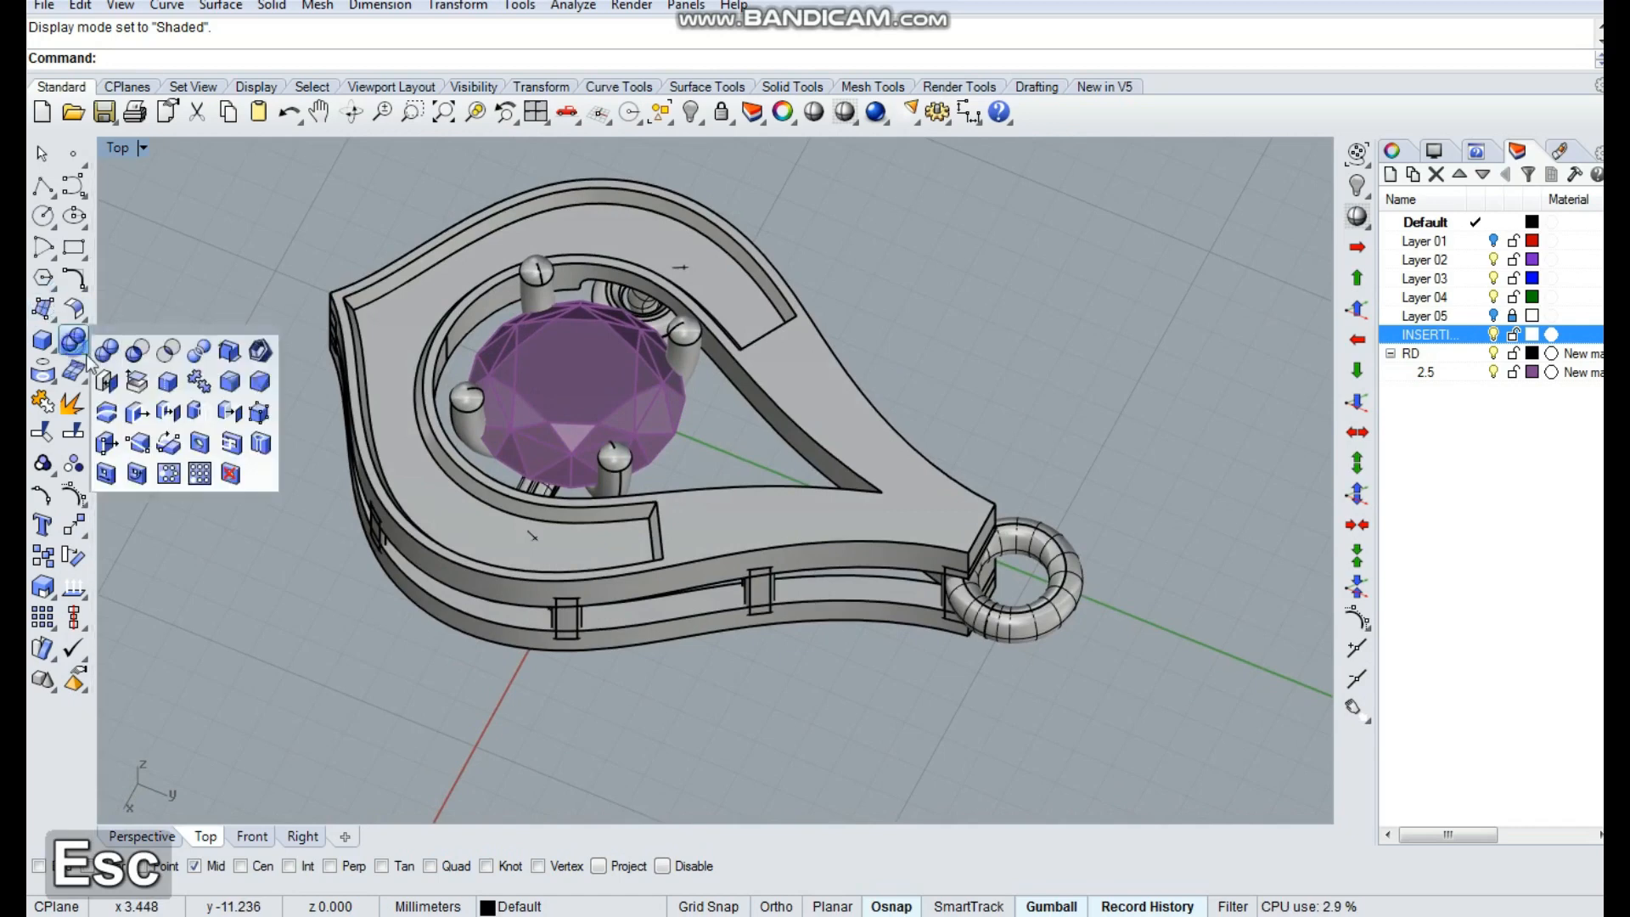
left_click(231, 388)
right_click_drag(730, 543, 1073, 546, "ctrl+shift")
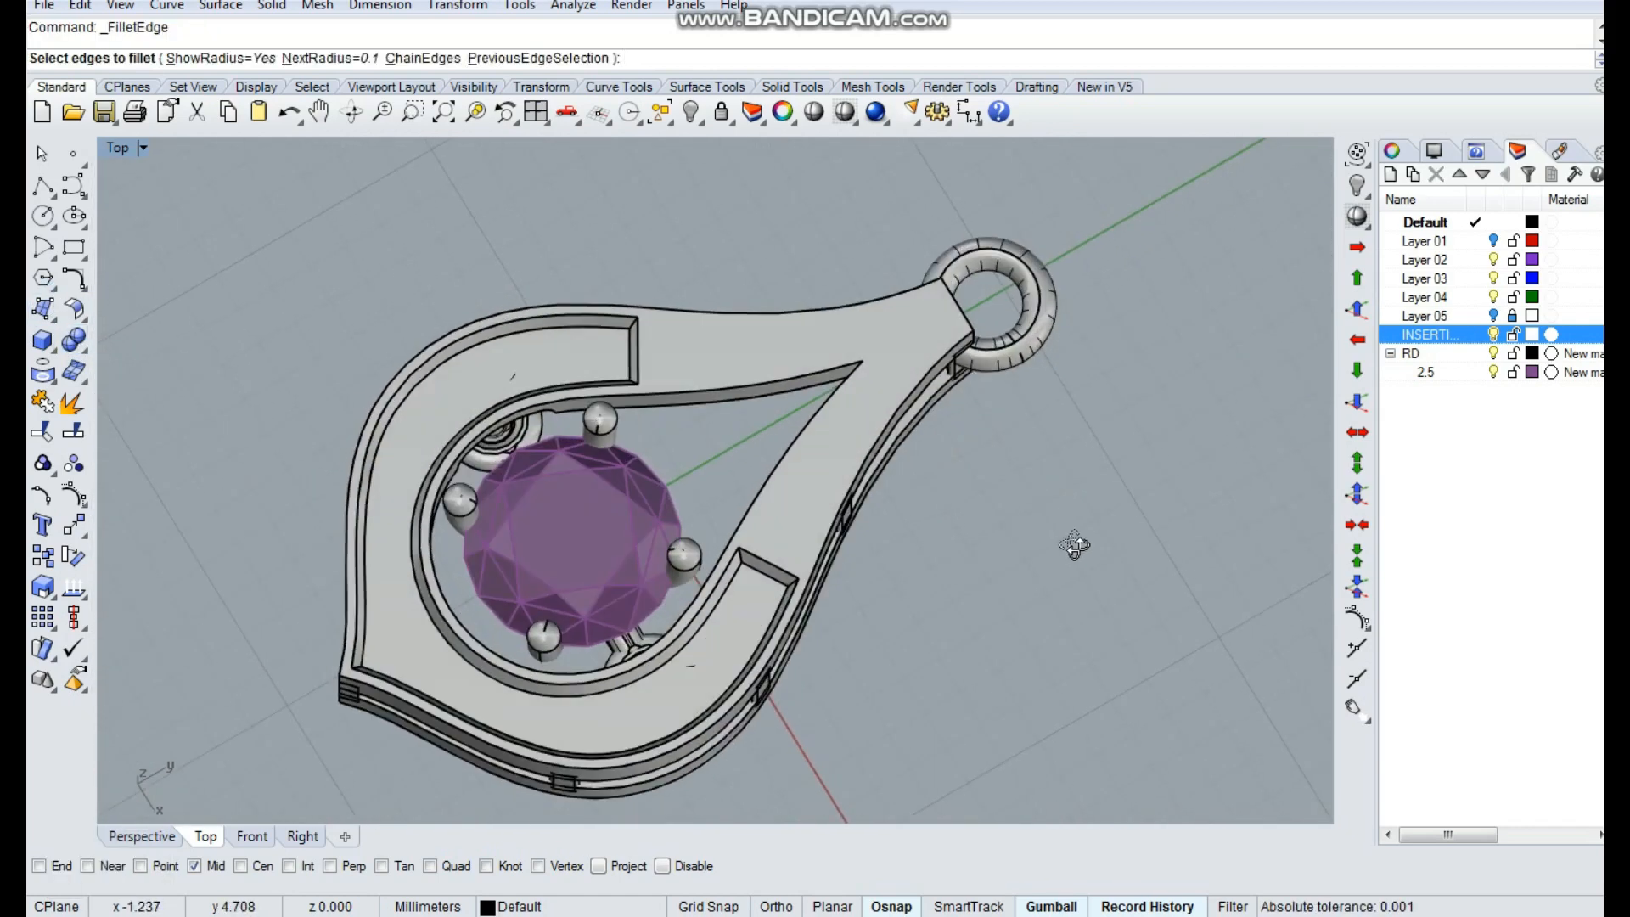
key("Escape")
Turn off the surface isocurve display for the frame parts and the bail ring
scroll(828, 515, "down", 8)
right_click_drag(710, 563, 914, 485, "ctrl+shift")
key("space")
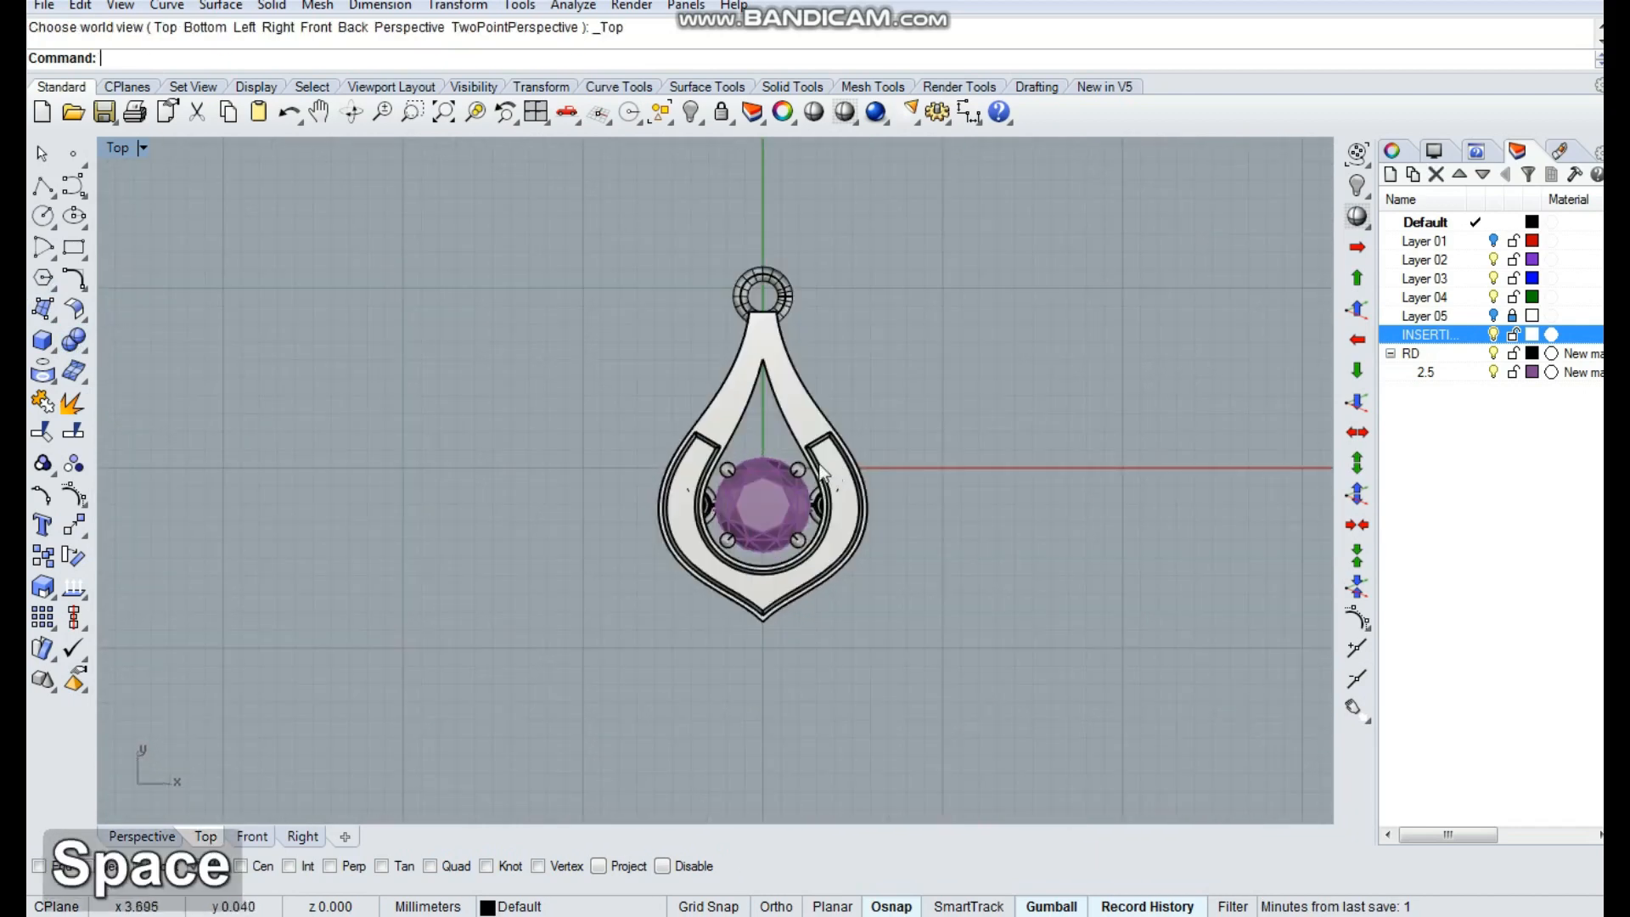
key("Escape")
left_click_drag(927, 238, 650, 384)
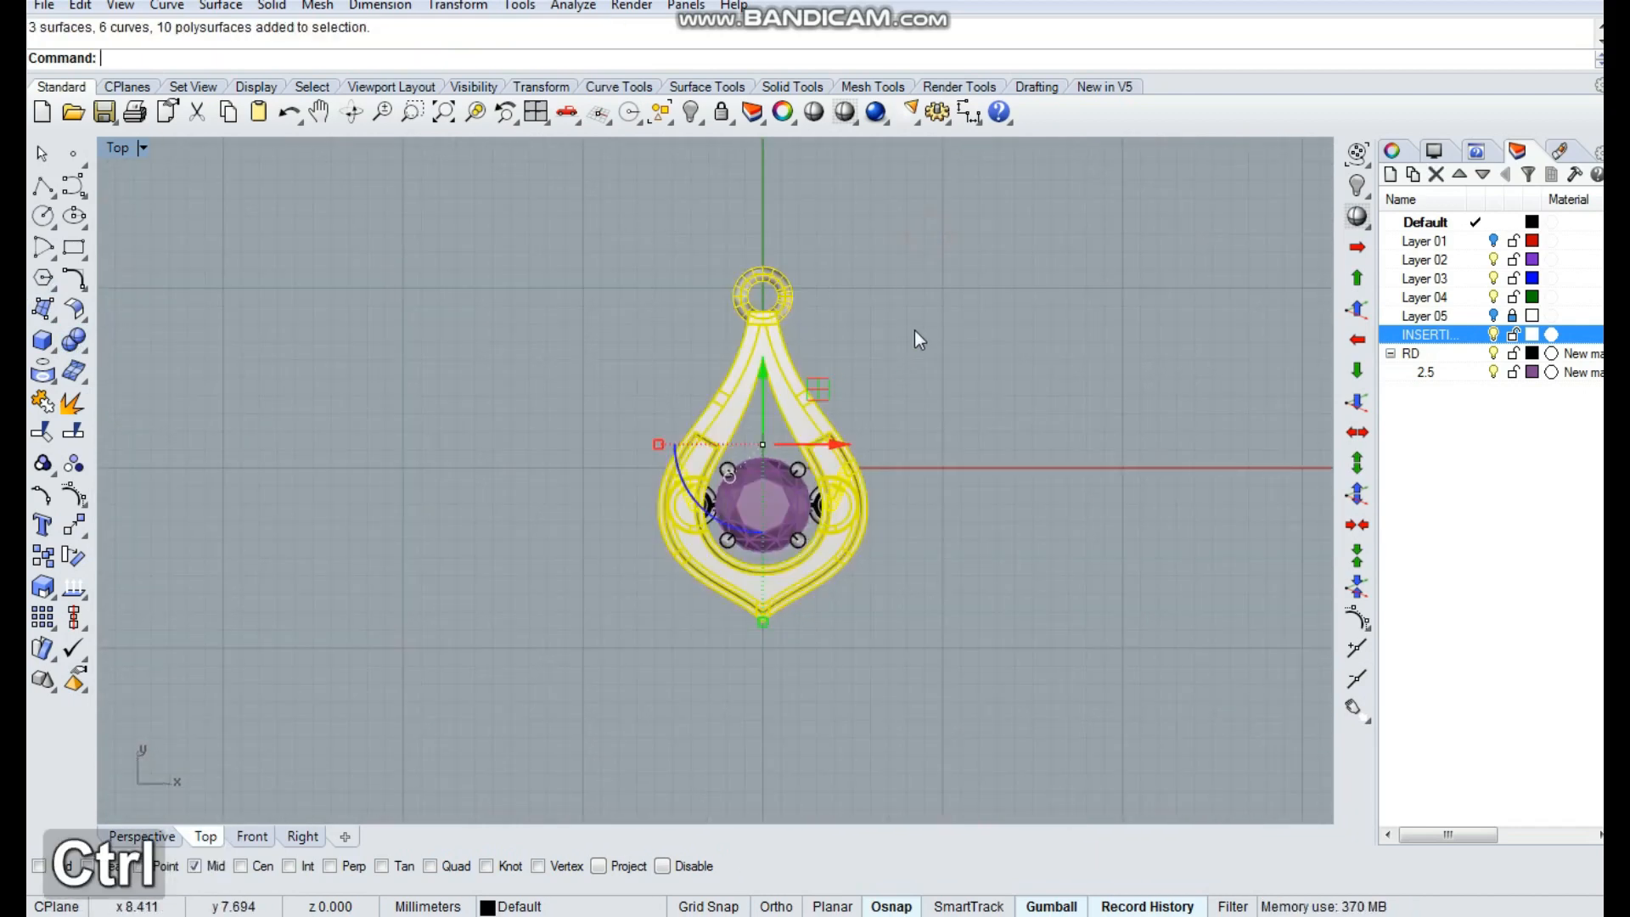
key("ctrl+g")
scroll(808, 324, "up", 4)
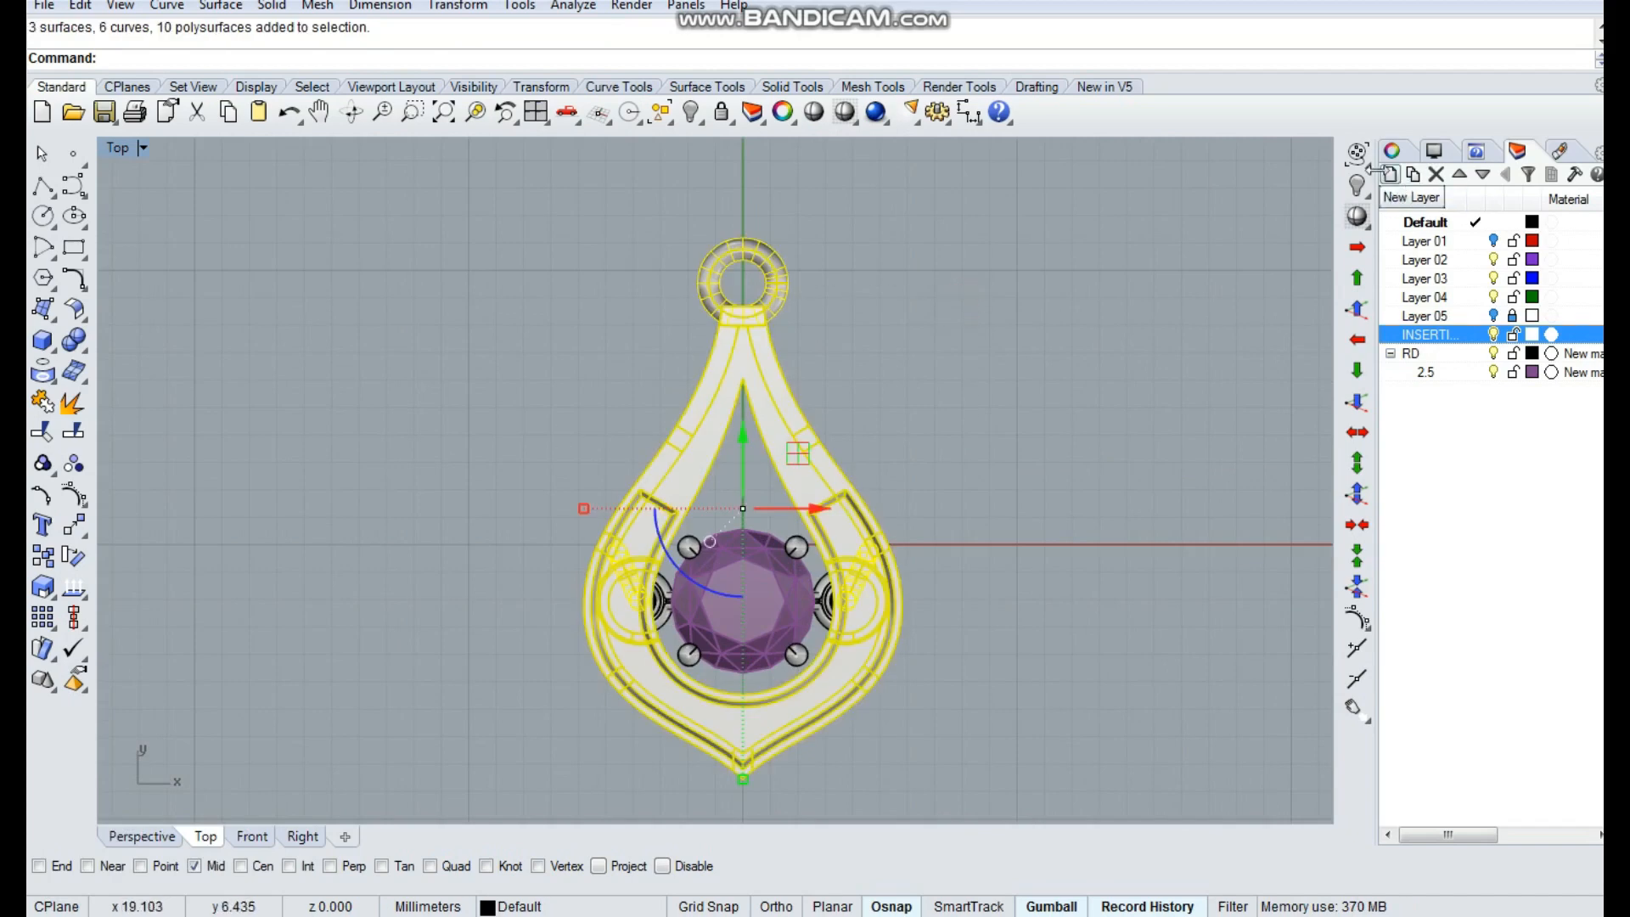
left_click(1392, 151)
left_click(1223, 572)
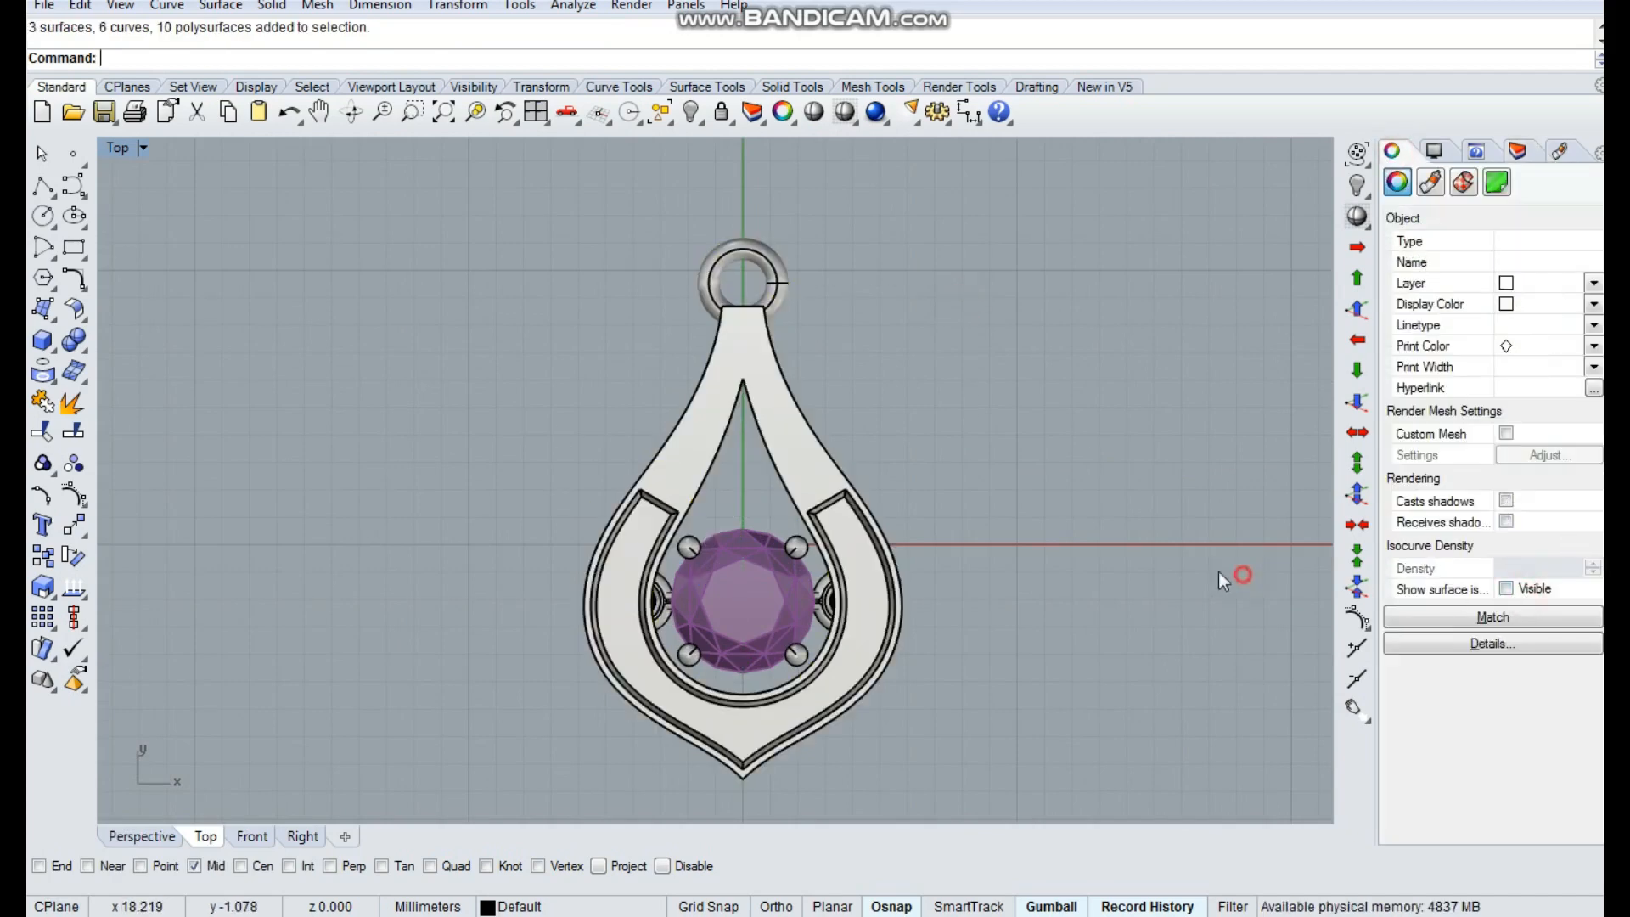
scroll(773, 358, "up", 2)
left_click(78, 338)
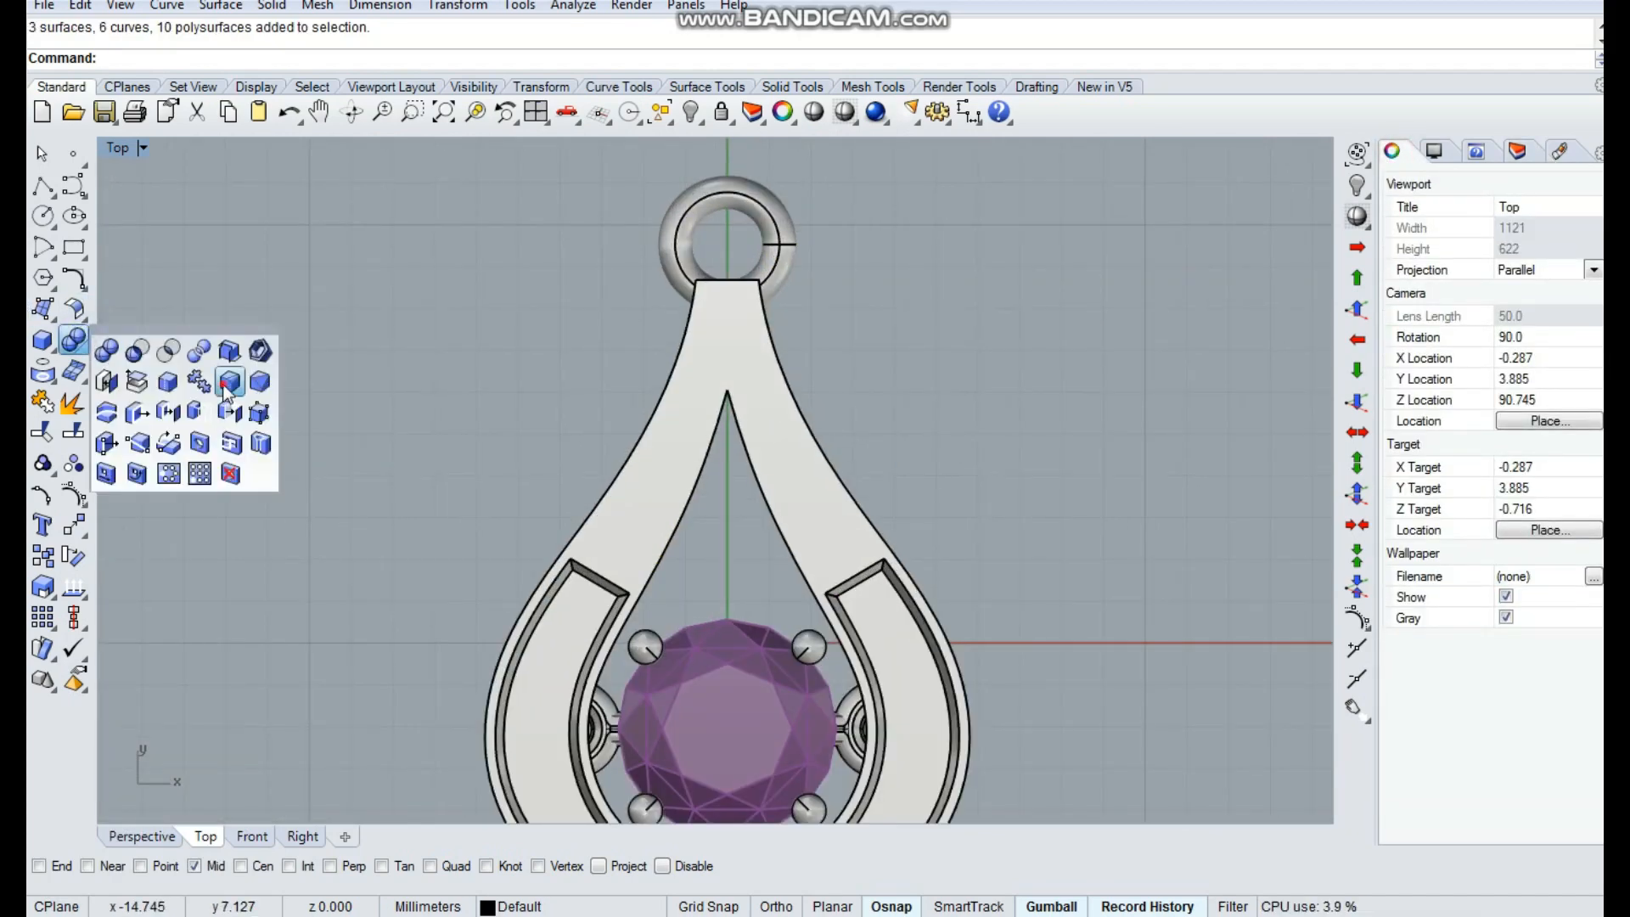
left_click(222, 384)
right_click_drag(868, 458, 668, 558, "ctrl+shift")
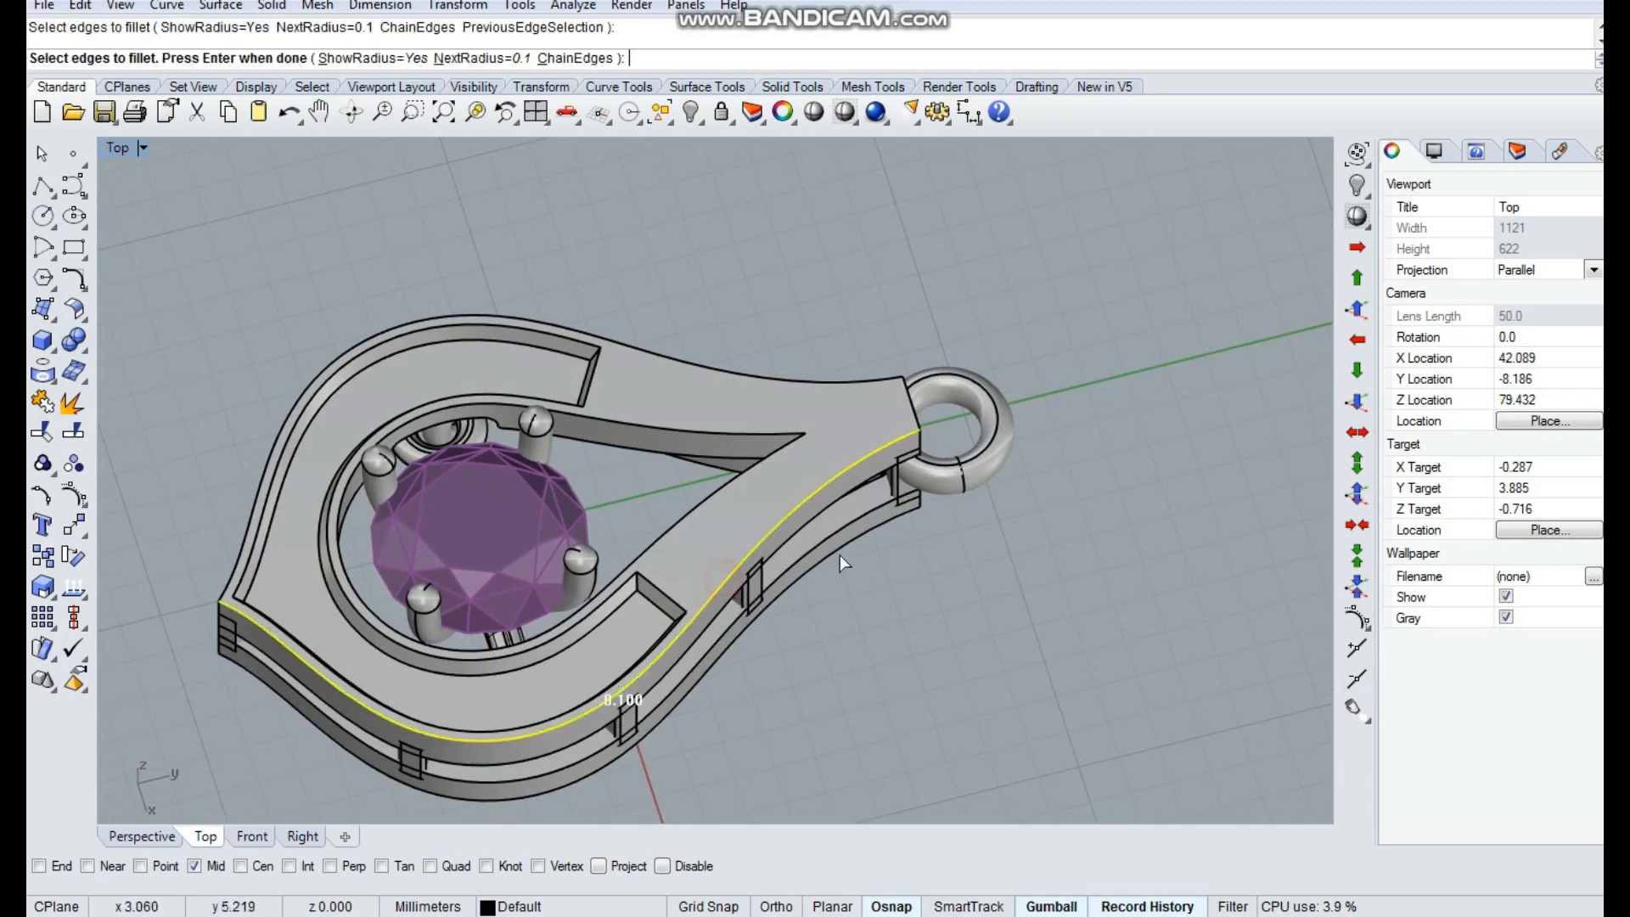
right_click_drag(839, 554, 797, 467, "ctrl+shift")
key("Escape")
Select the upper frame's two outer top edges for an edge fillet with a 0.2 mm radius
key("space")
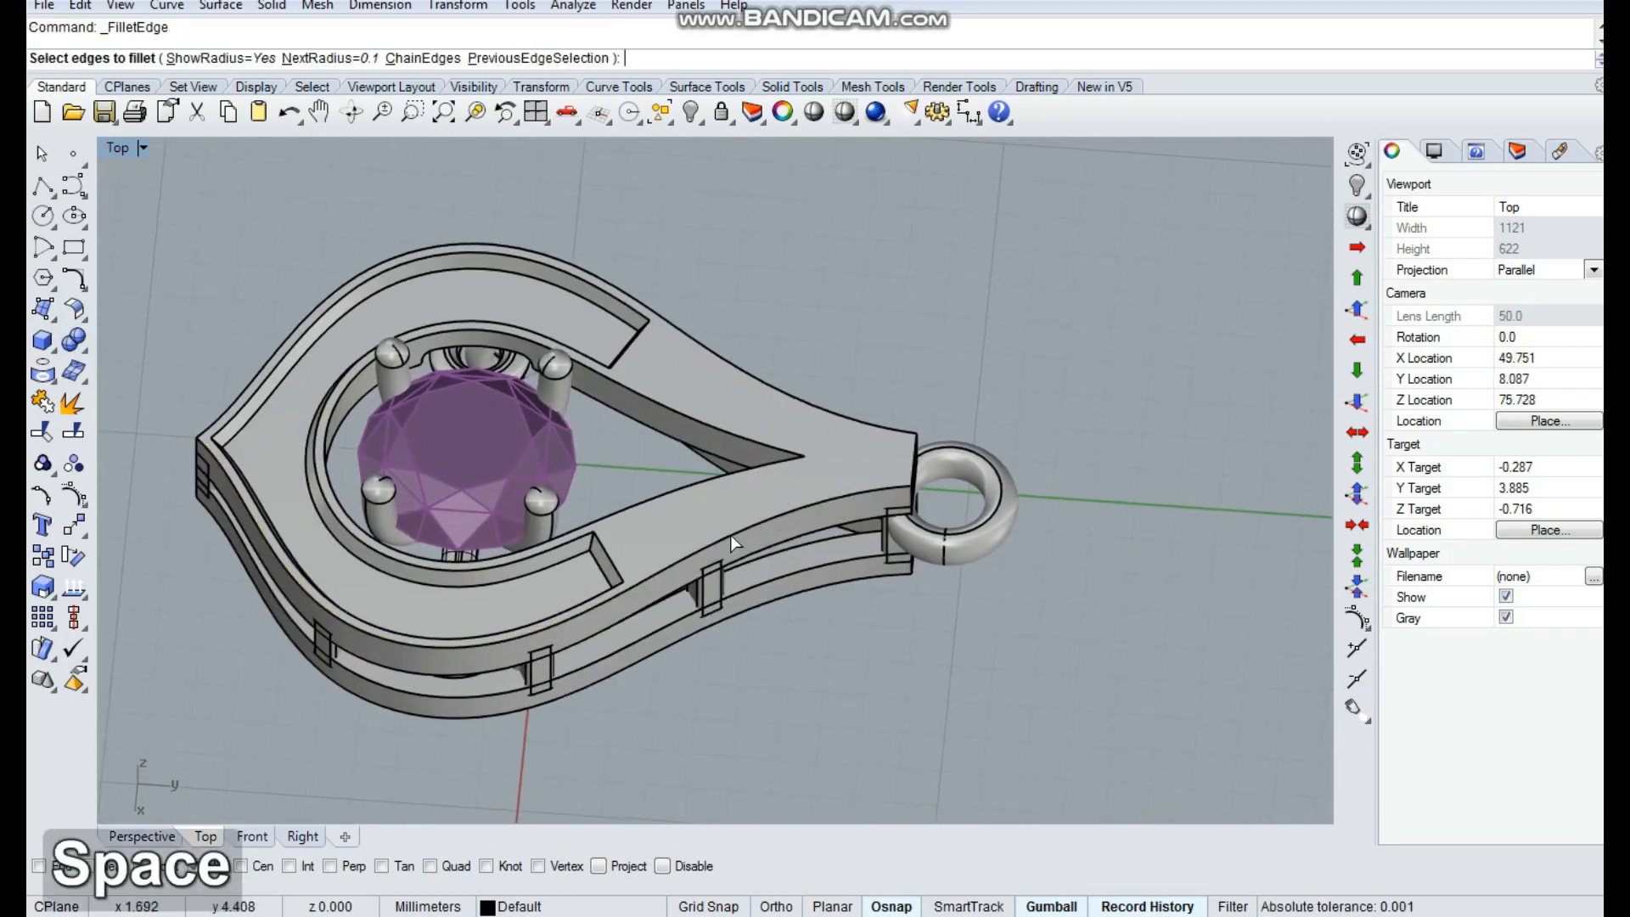
type(".2")
key("Return")
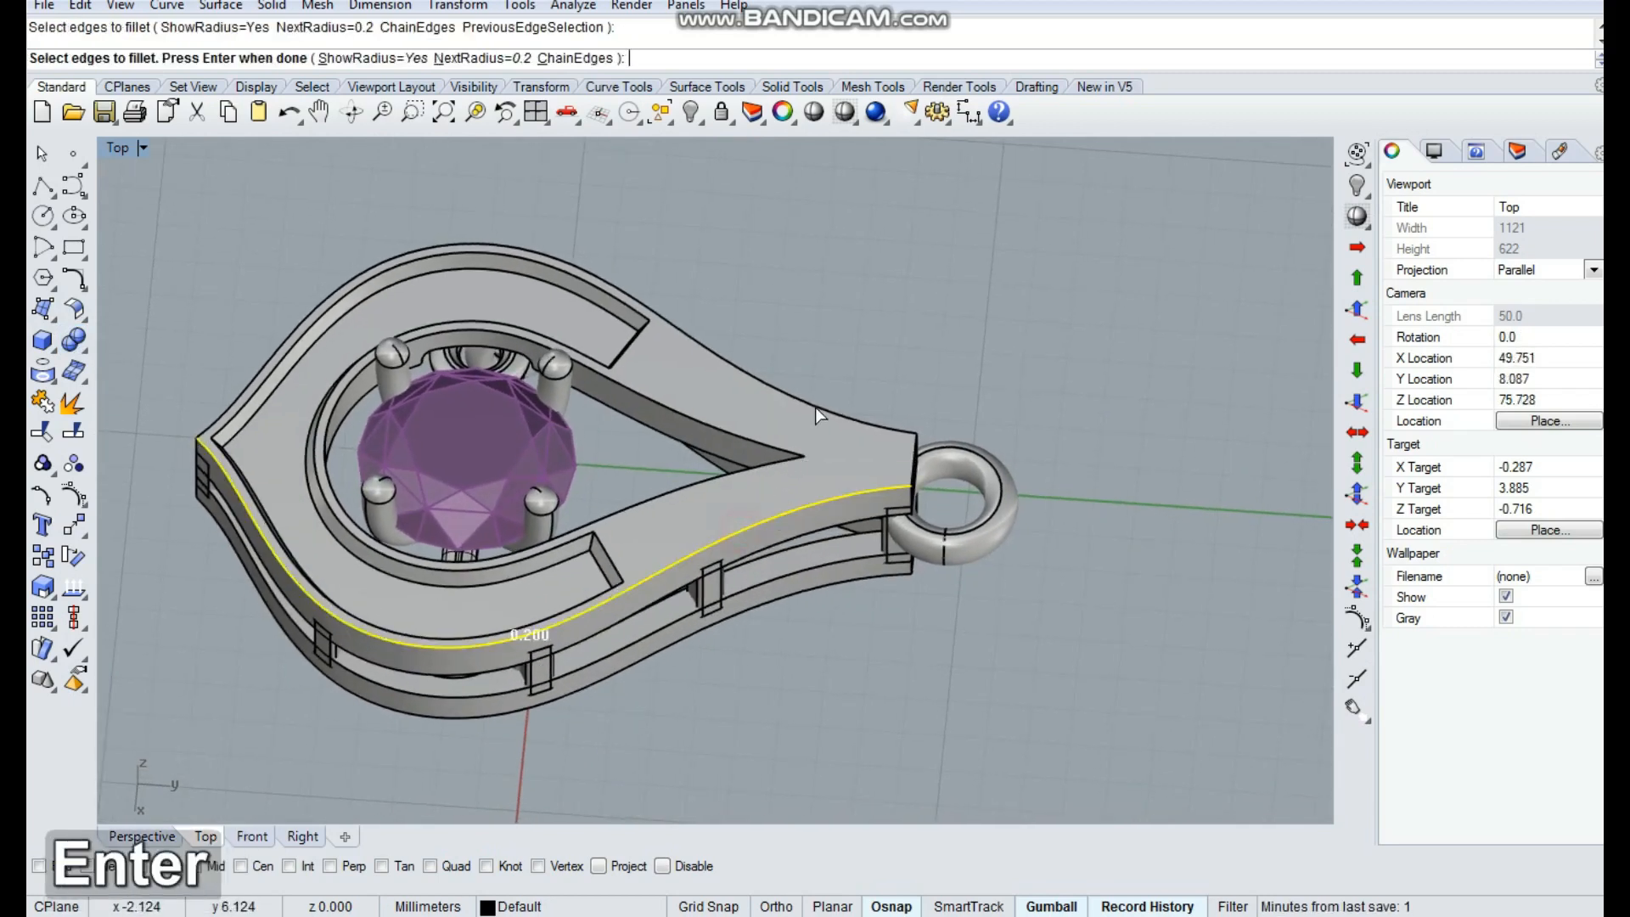
key("space")
Set the fillet radius at the narrow tip to 0.35 mm on both outer edges and apply the fillet
right_click_drag(947, 466, 910, 491, "ctrl+shift")
scroll(816, 540, "up", 5)
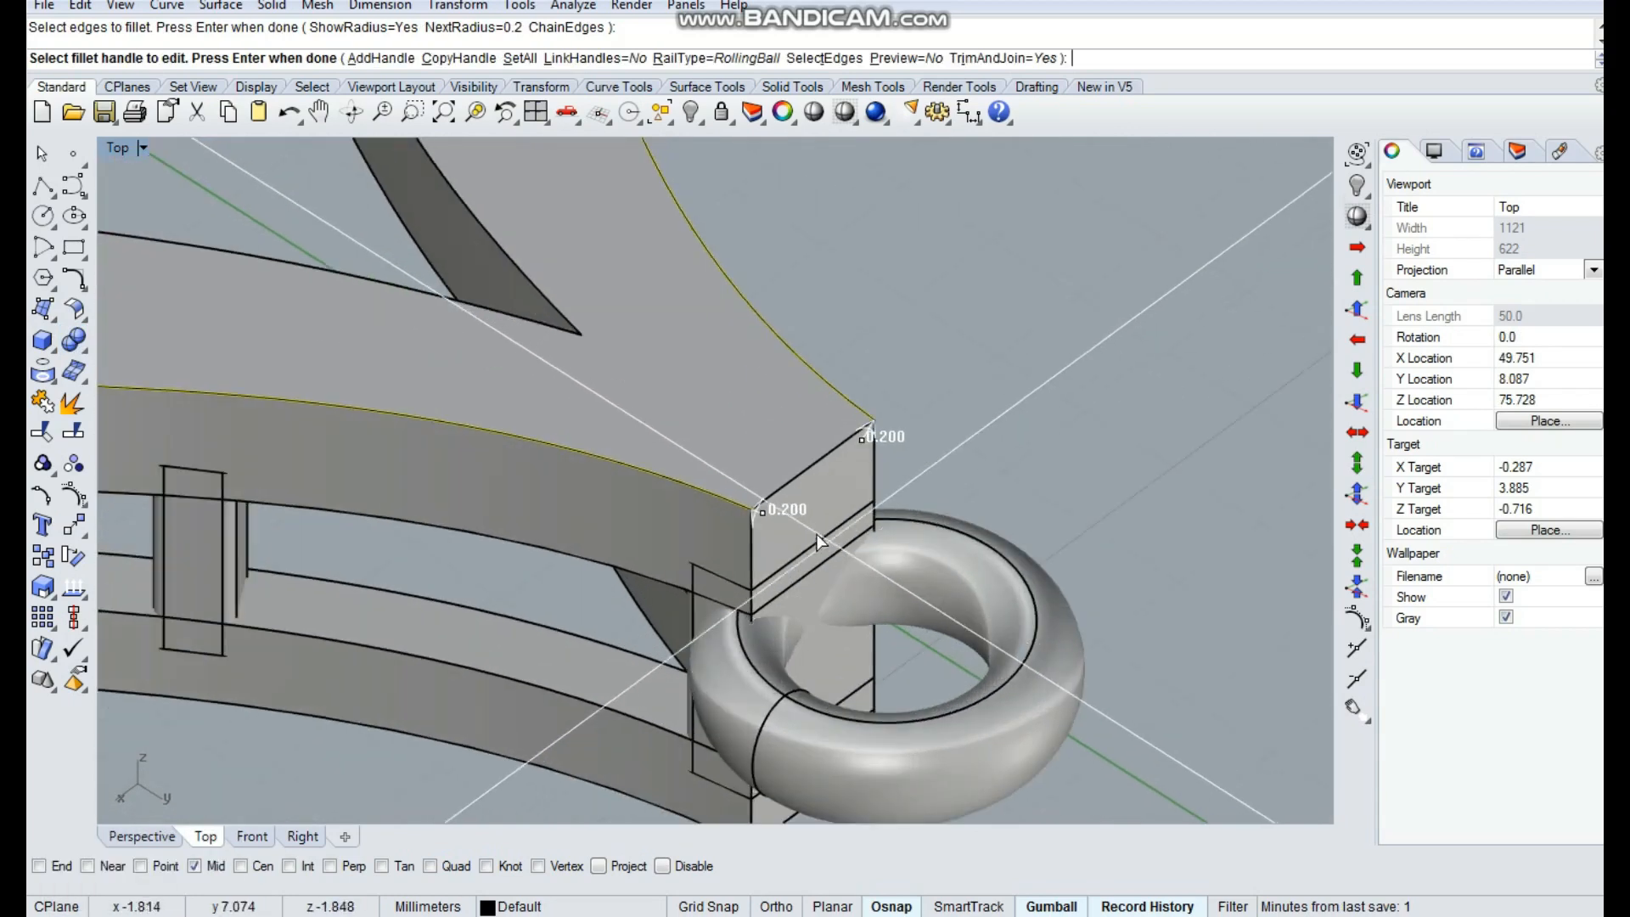
left_click(764, 512)
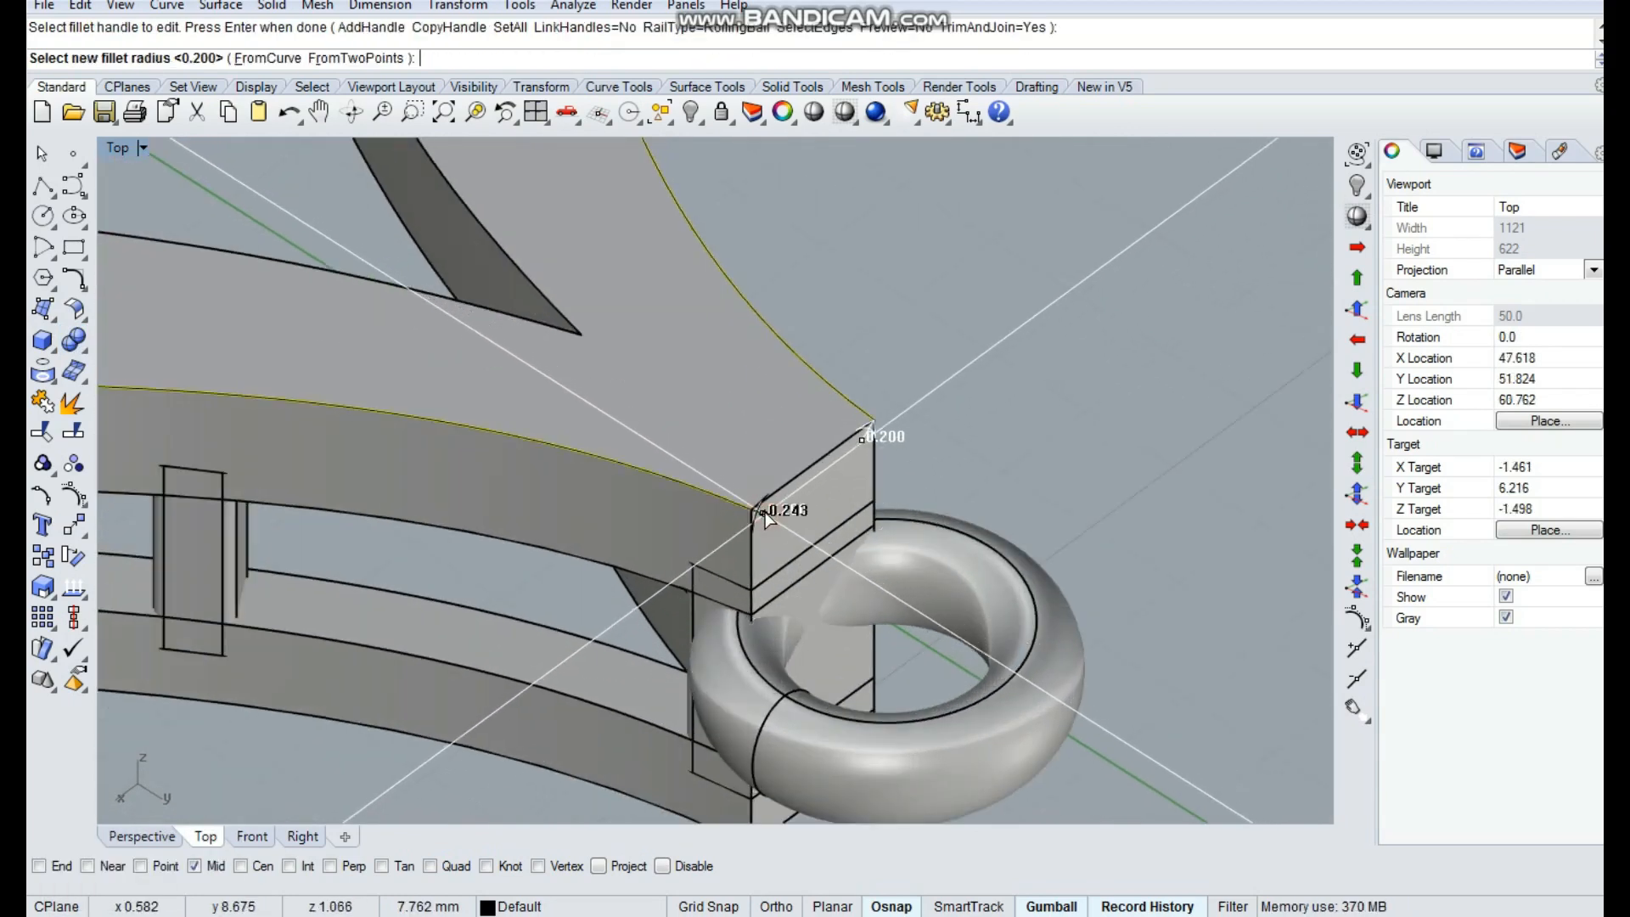
type(".35")
key("Return")
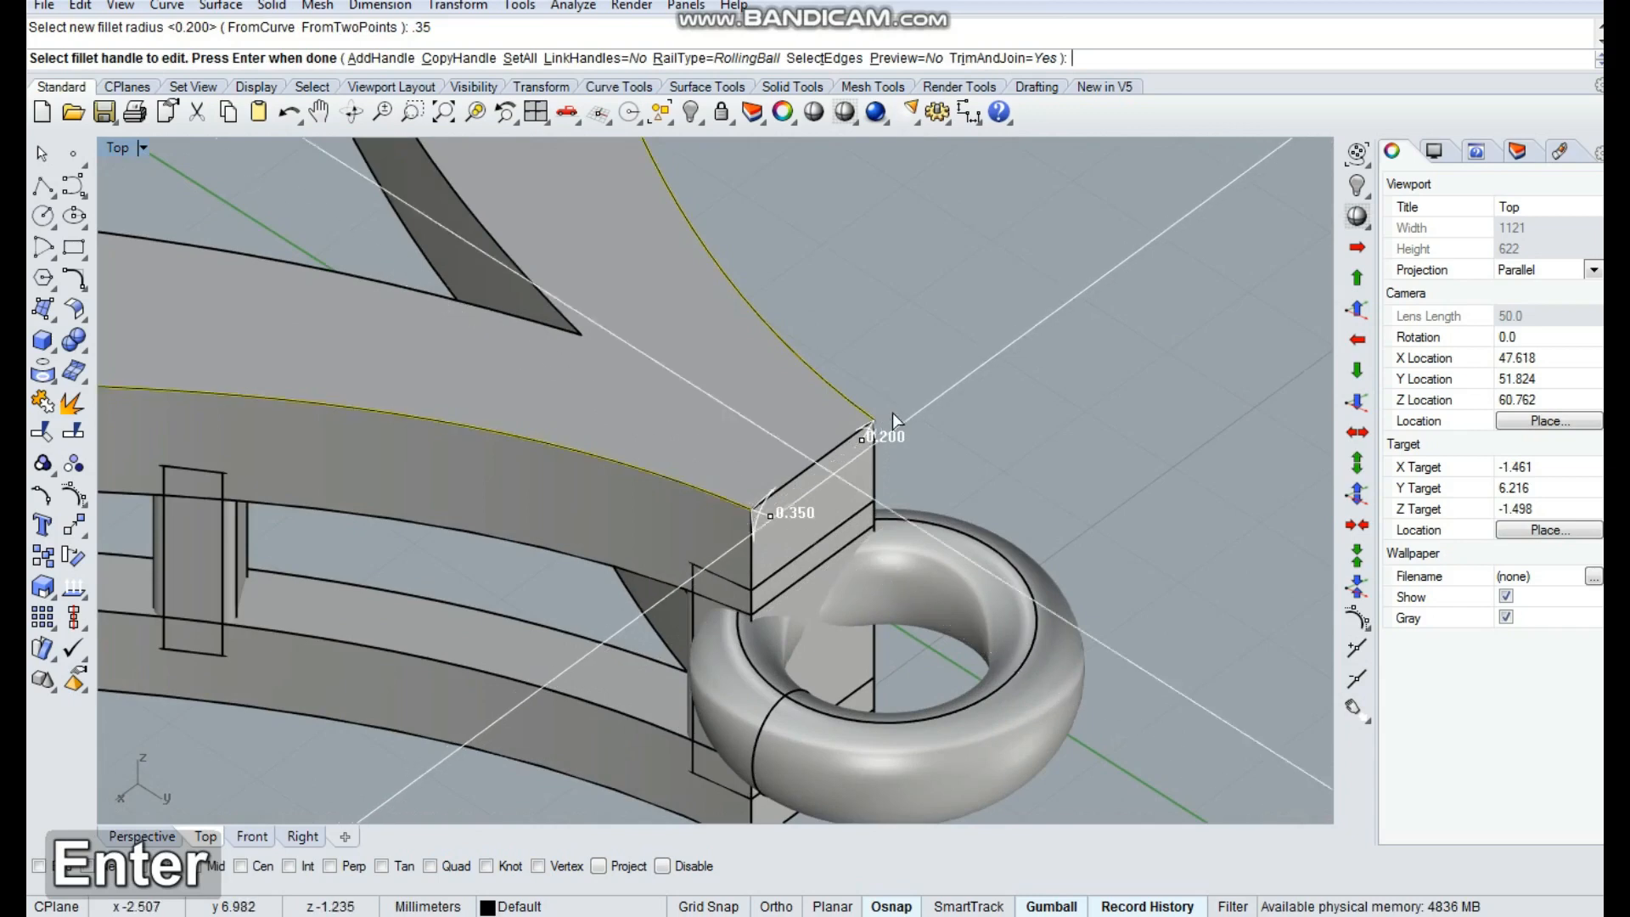
left_click(863, 441)
type(".35")
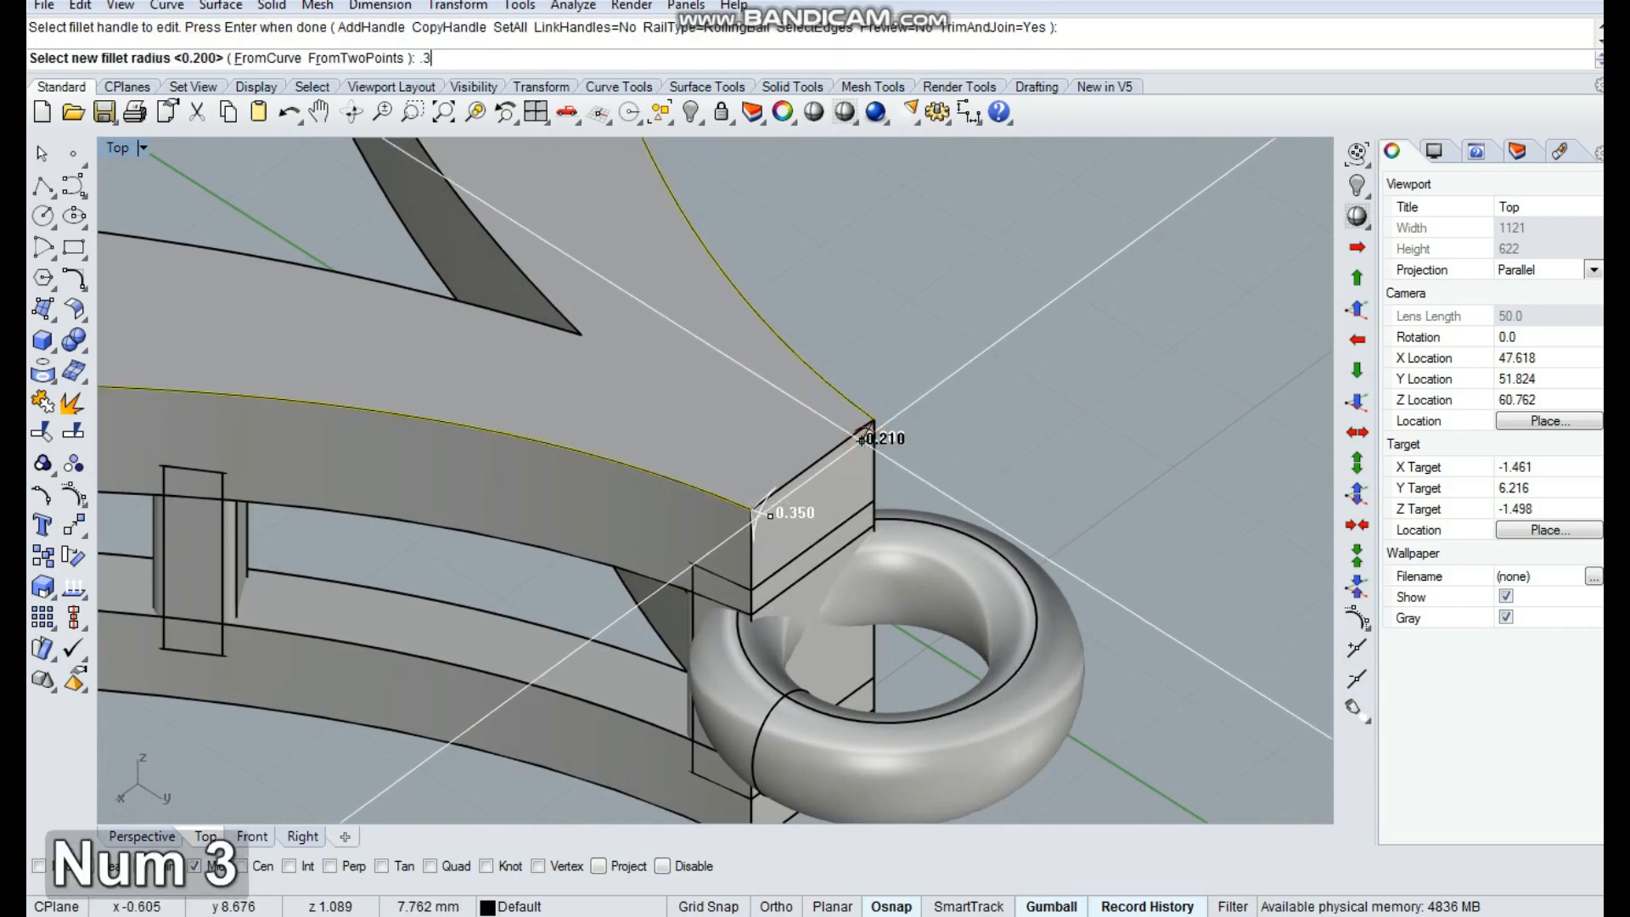
key("Return")
key("space")
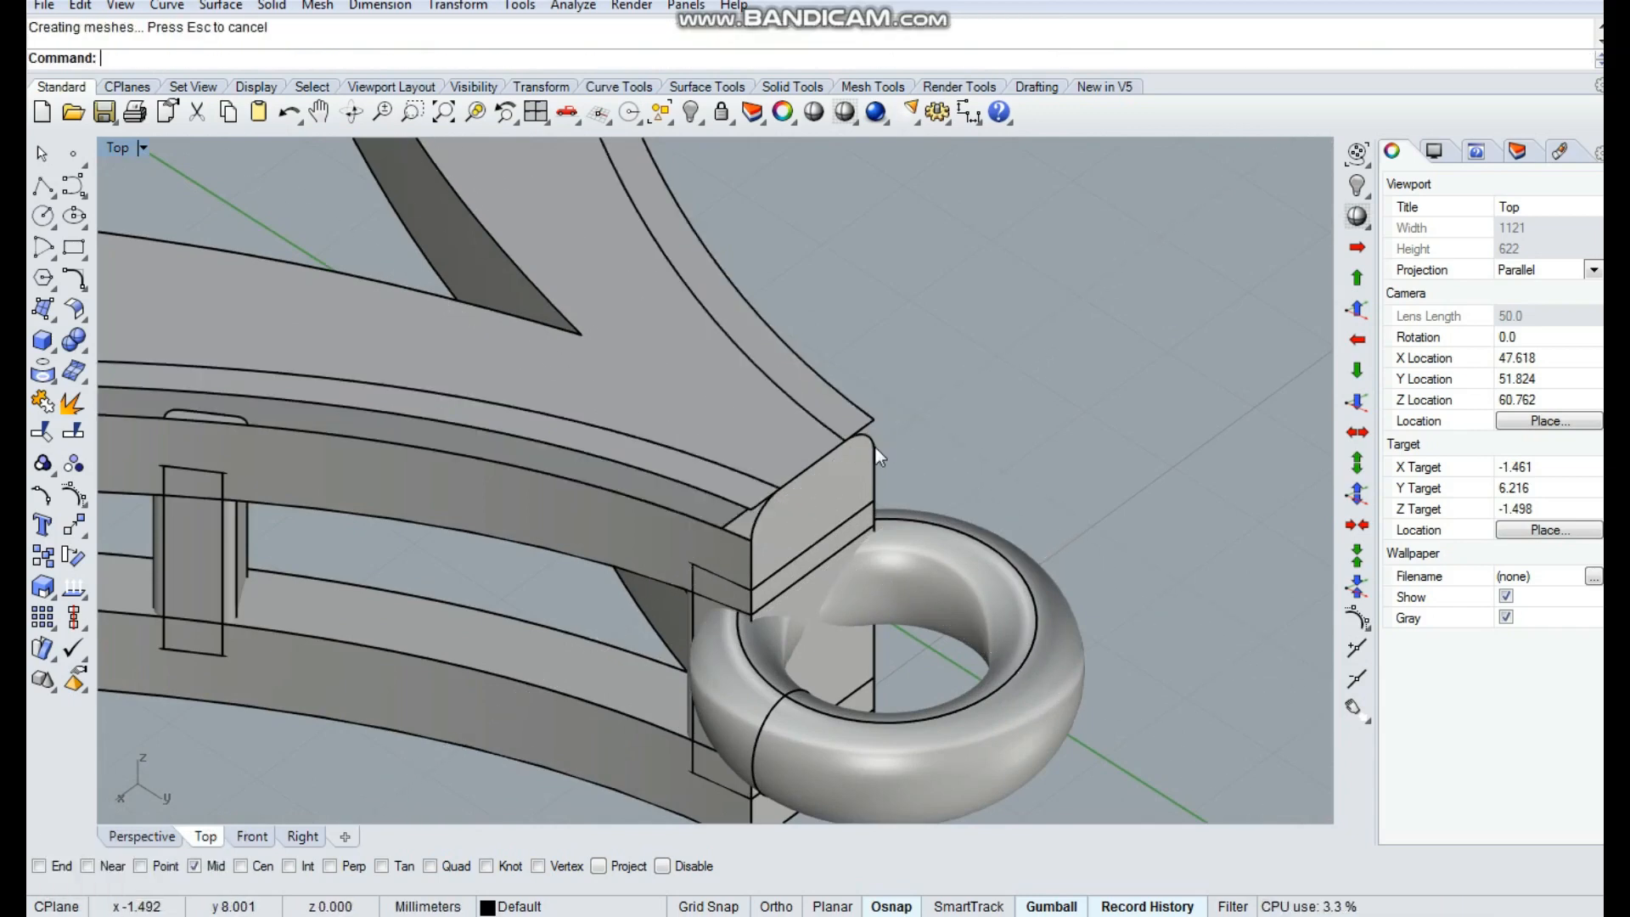
Undo the edge fillet on the upper frame
scroll(883, 458, "down", 5)
key("ctrl+z")
key("space")
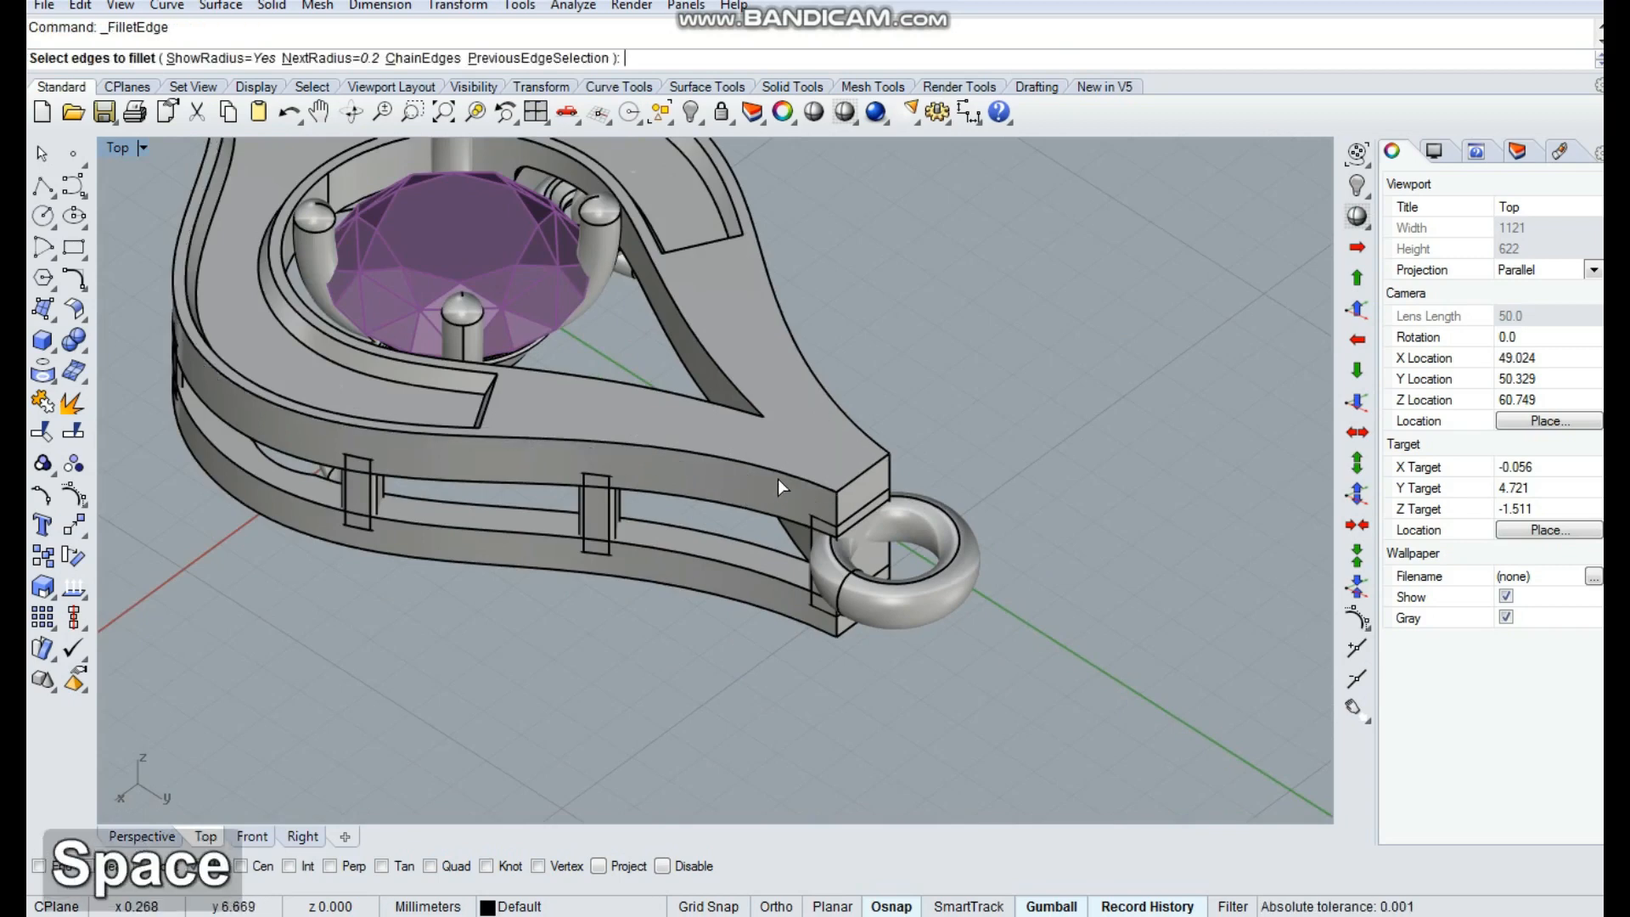
right_click_drag(590, 426, 1010, 586)
key("Escape")
Draw a slanted straight line in the top view across the frame's right arm, just above the recess end and parallel to it
key("space")
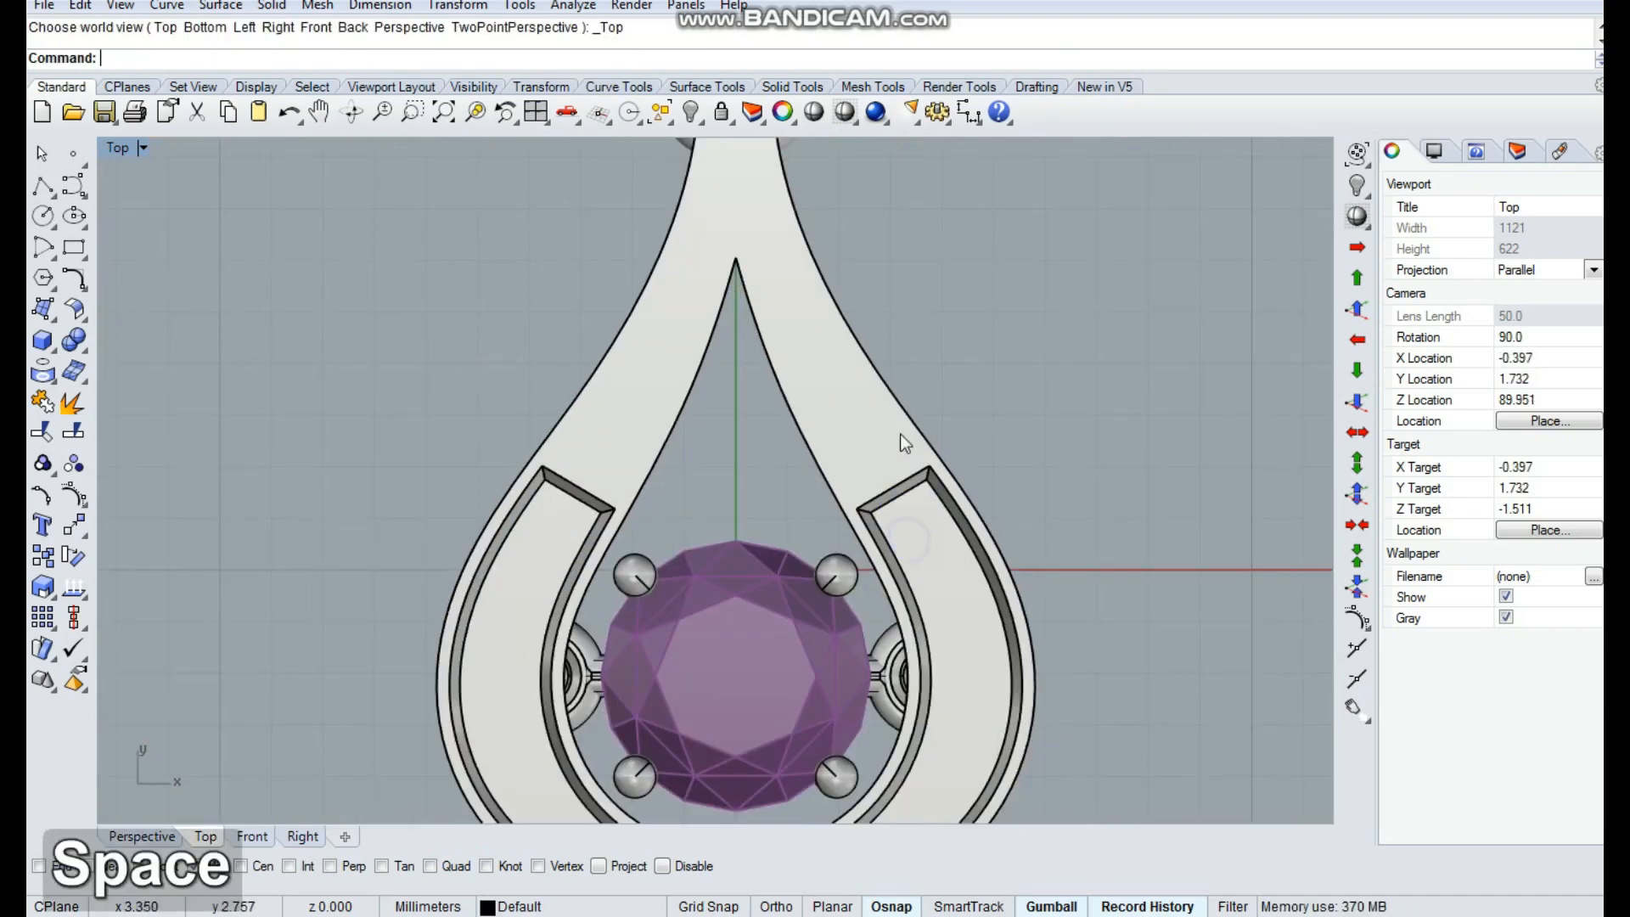
left_click(43, 195)
scroll(849, 522, "up", 3)
left_click(804, 518)
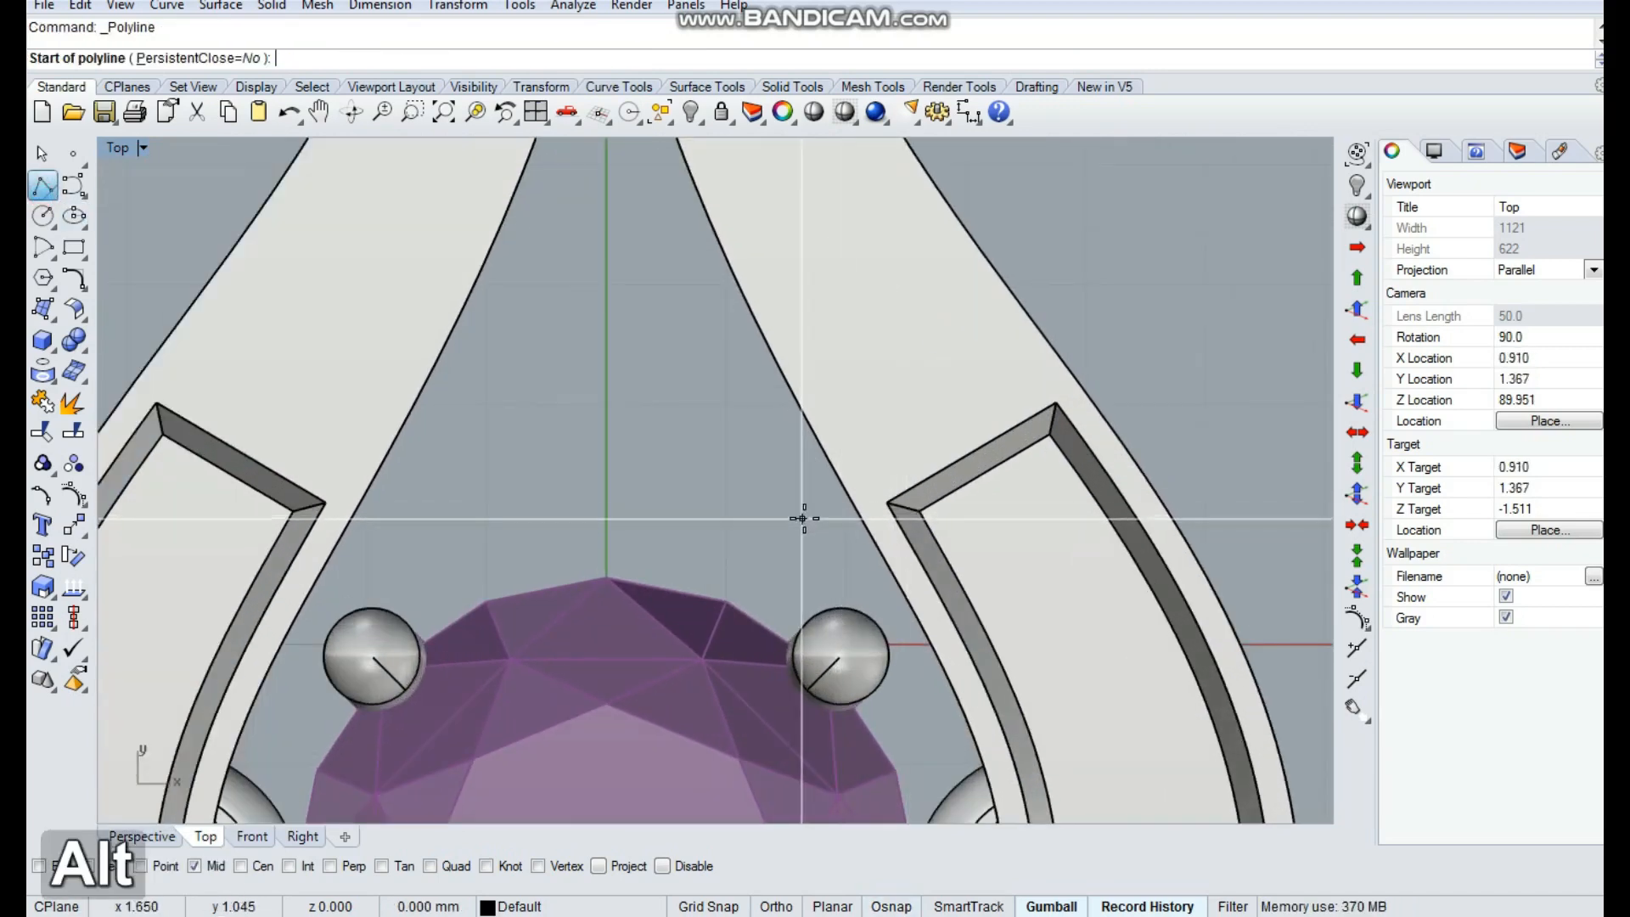
left_click(1237, 270)
key("Return")
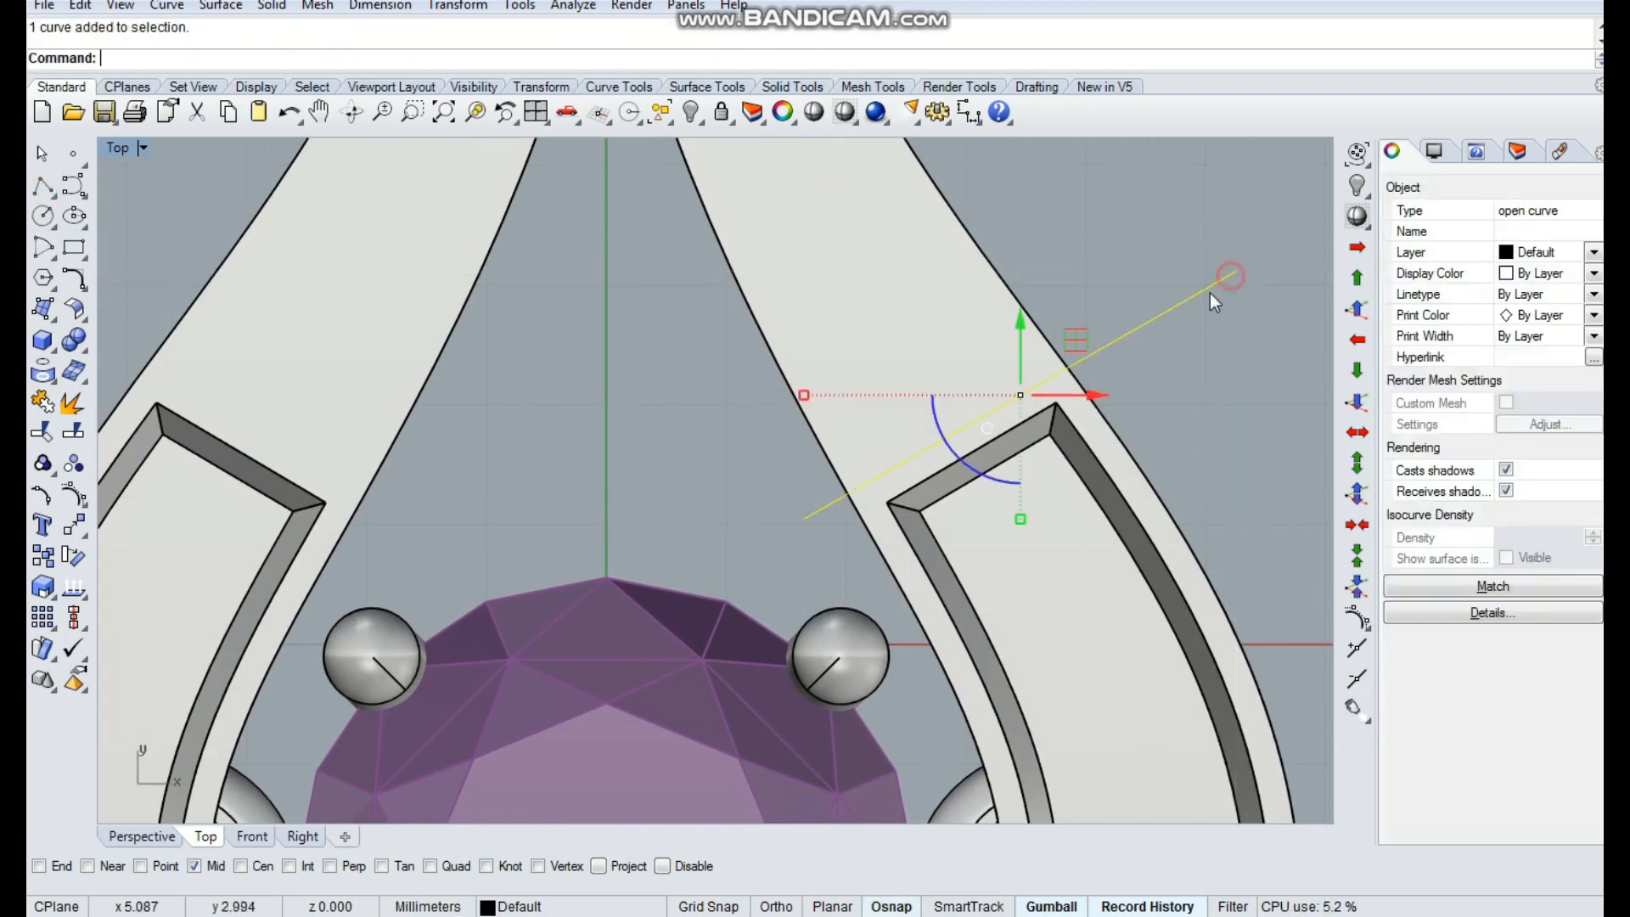
Mirror the slanted line to the opposite arm across the vertical axis through the origin, keeping the original
key("space")
type("0")
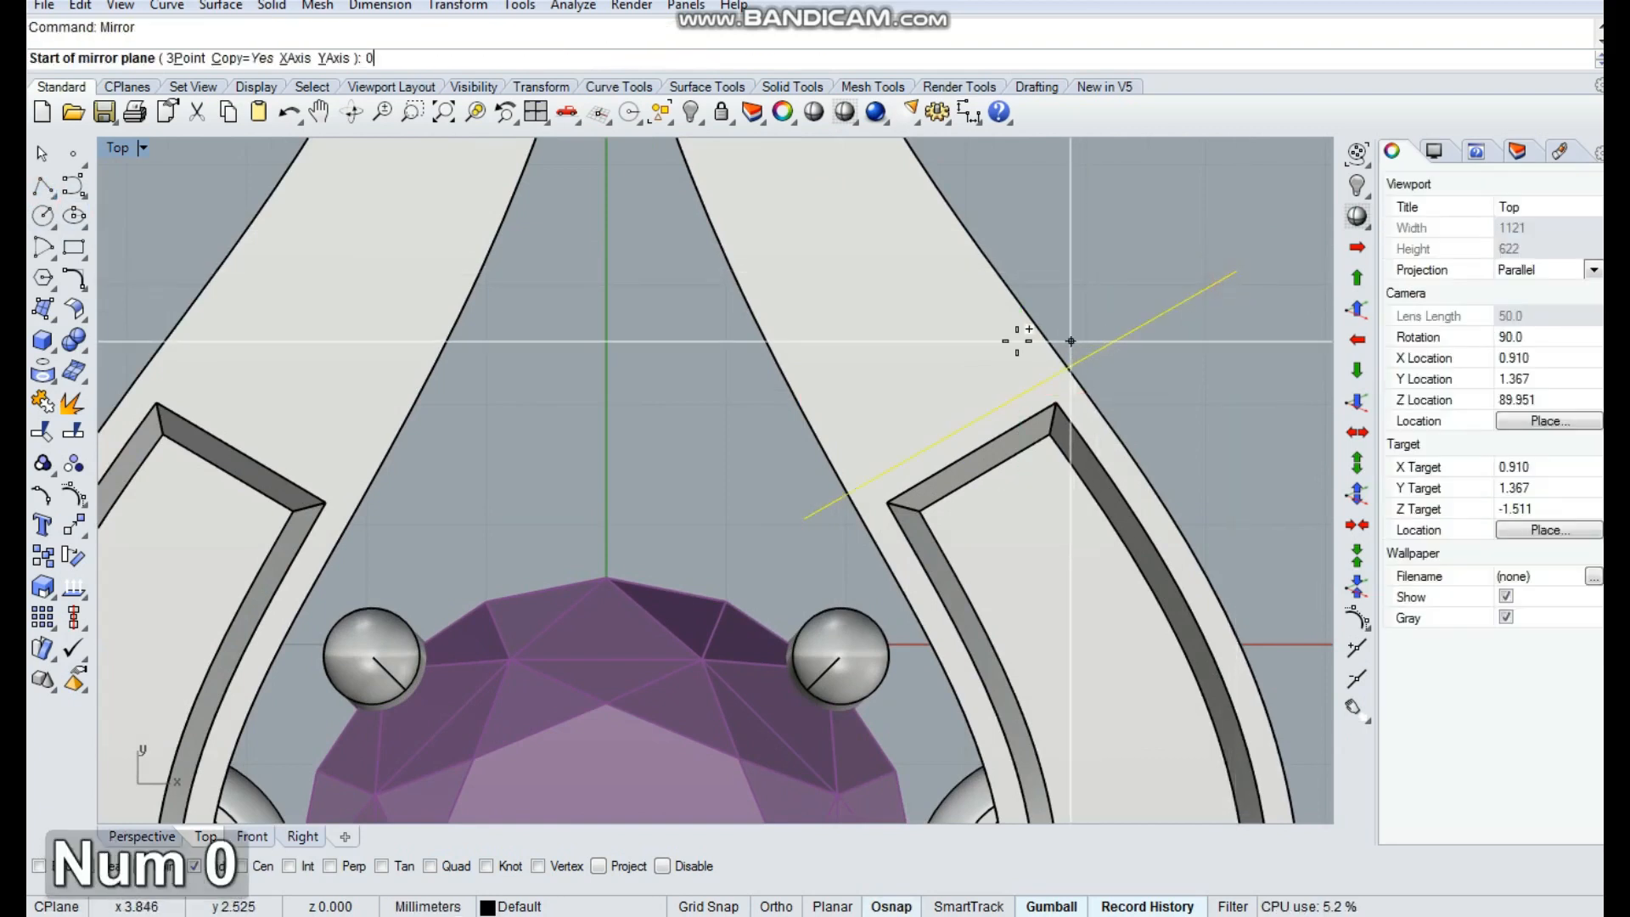
key("Return")
key("shift")
left_click(676, 333, "shift")
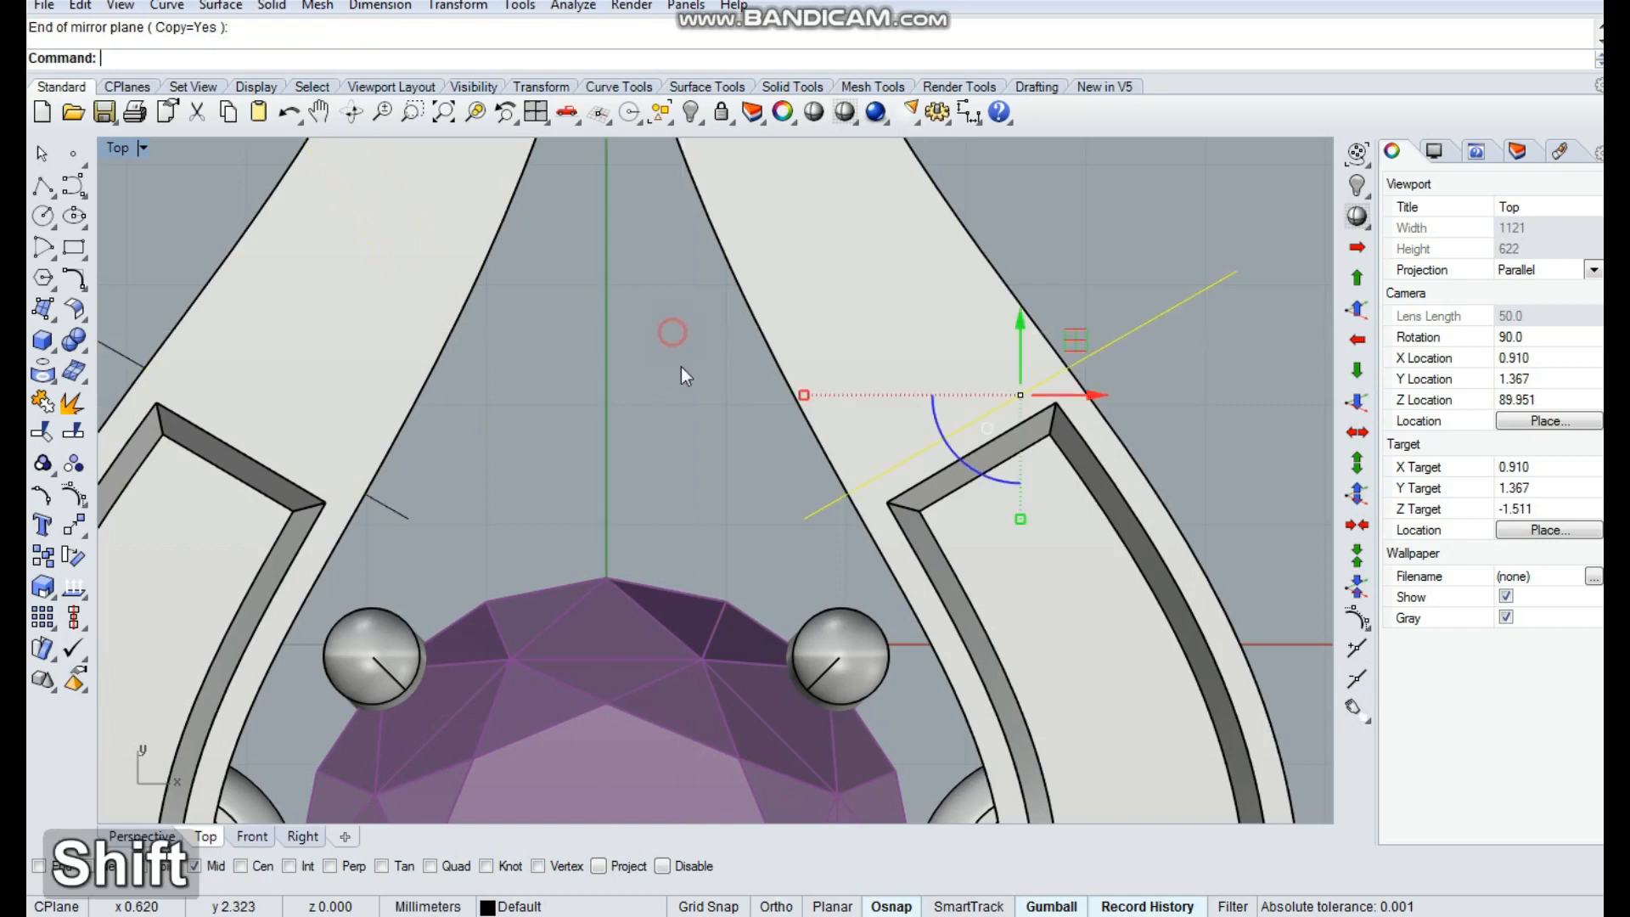
Connect the inner ends of the two slanted lines with a straight line and join all three into one curve
left_click(42, 185)
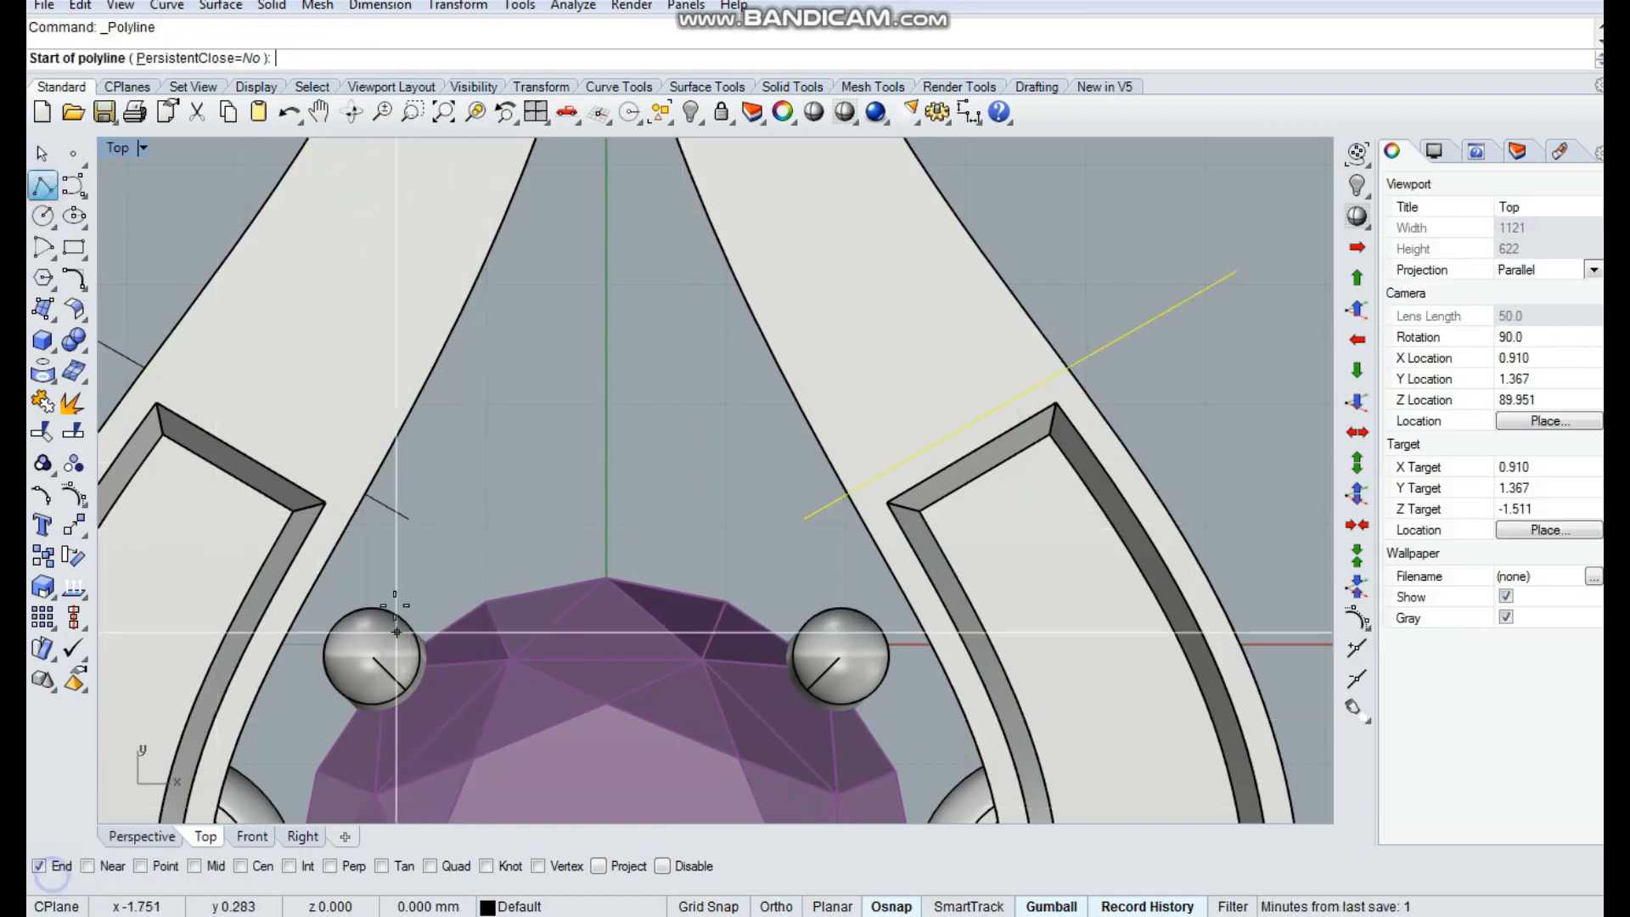
left_click(408, 518)
left_click(804, 518)
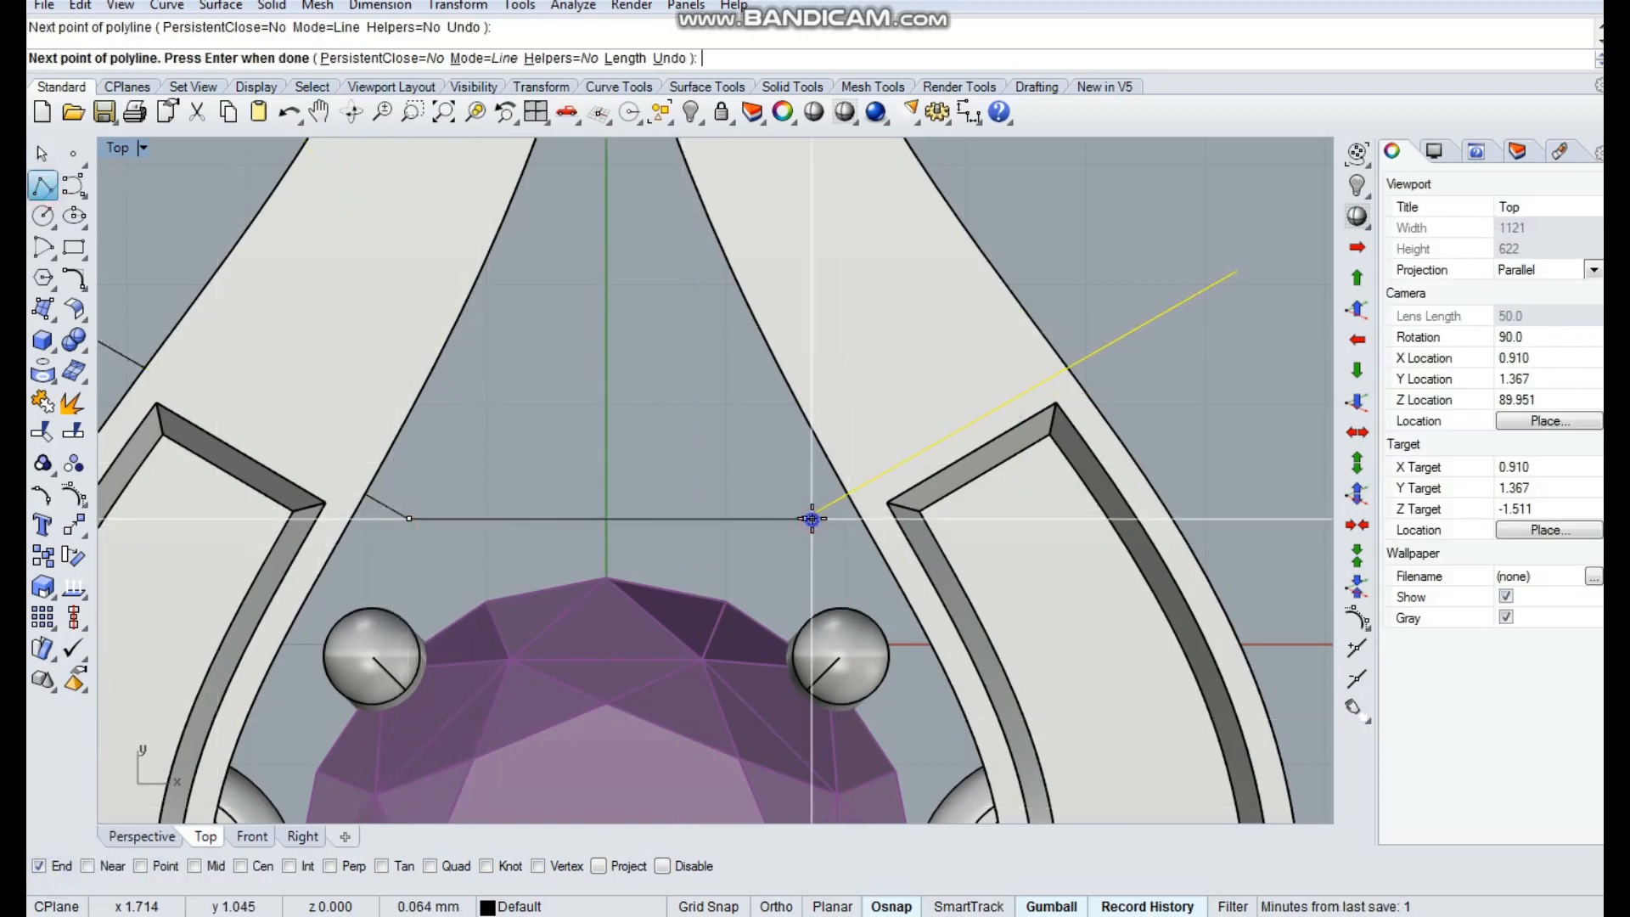
key("Return")
left_click(676, 525, "shift")
left_click(406, 517, "shift")
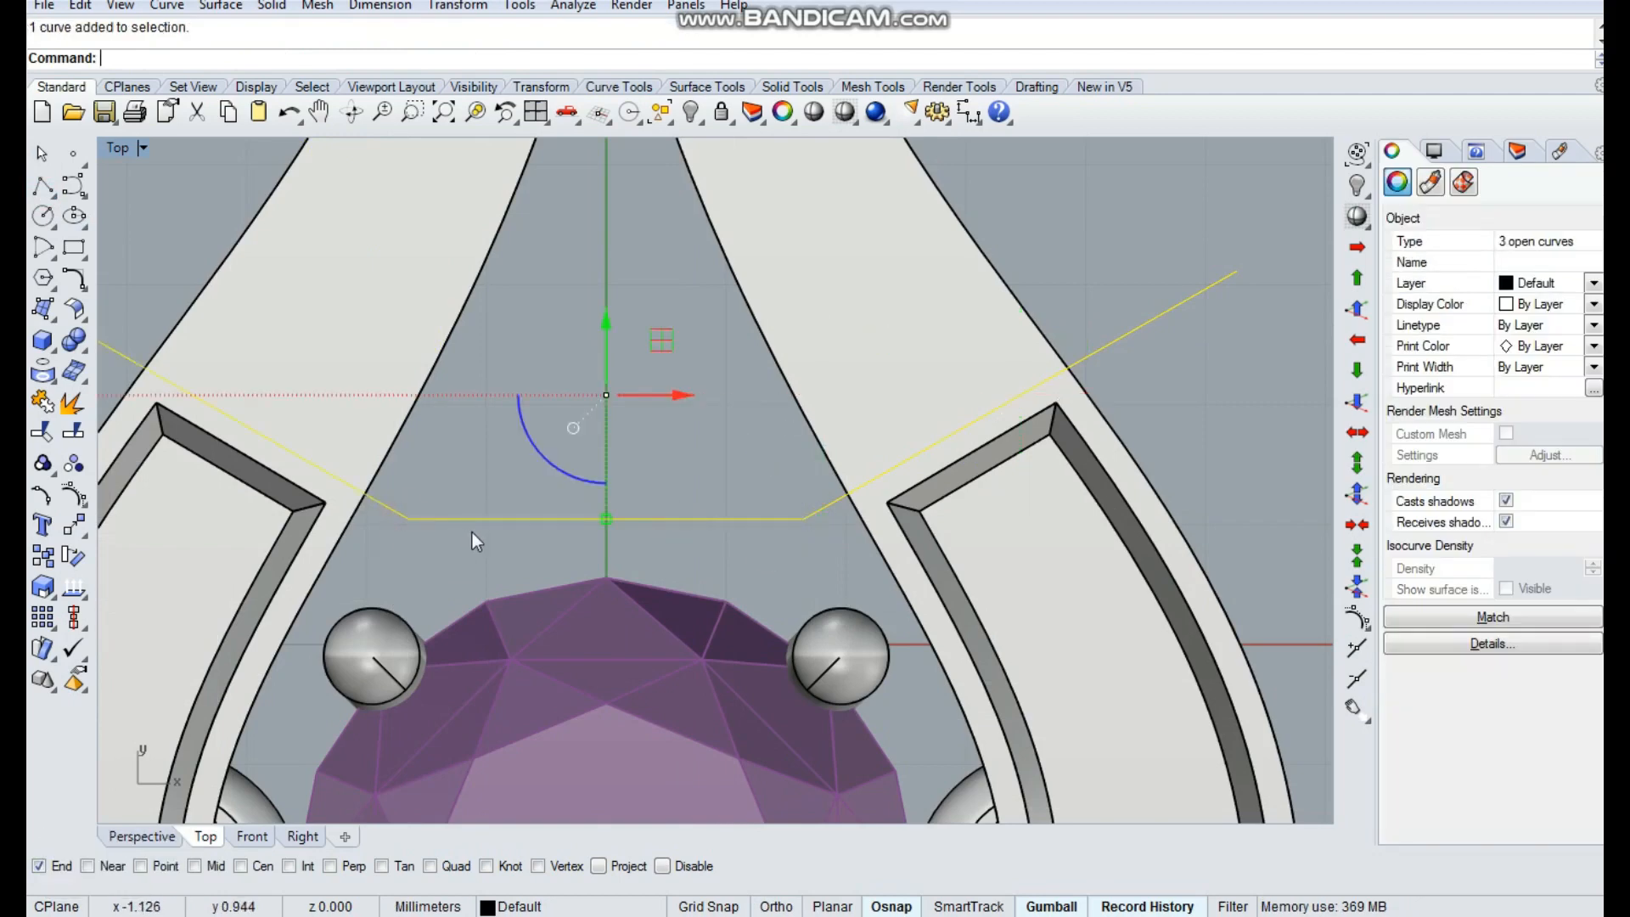
key("ctrl+j")
right_click_drag(470, 437, 540, 471)
Try to cut the upper frame across both arms with the joined curve using WireCut
type("W")
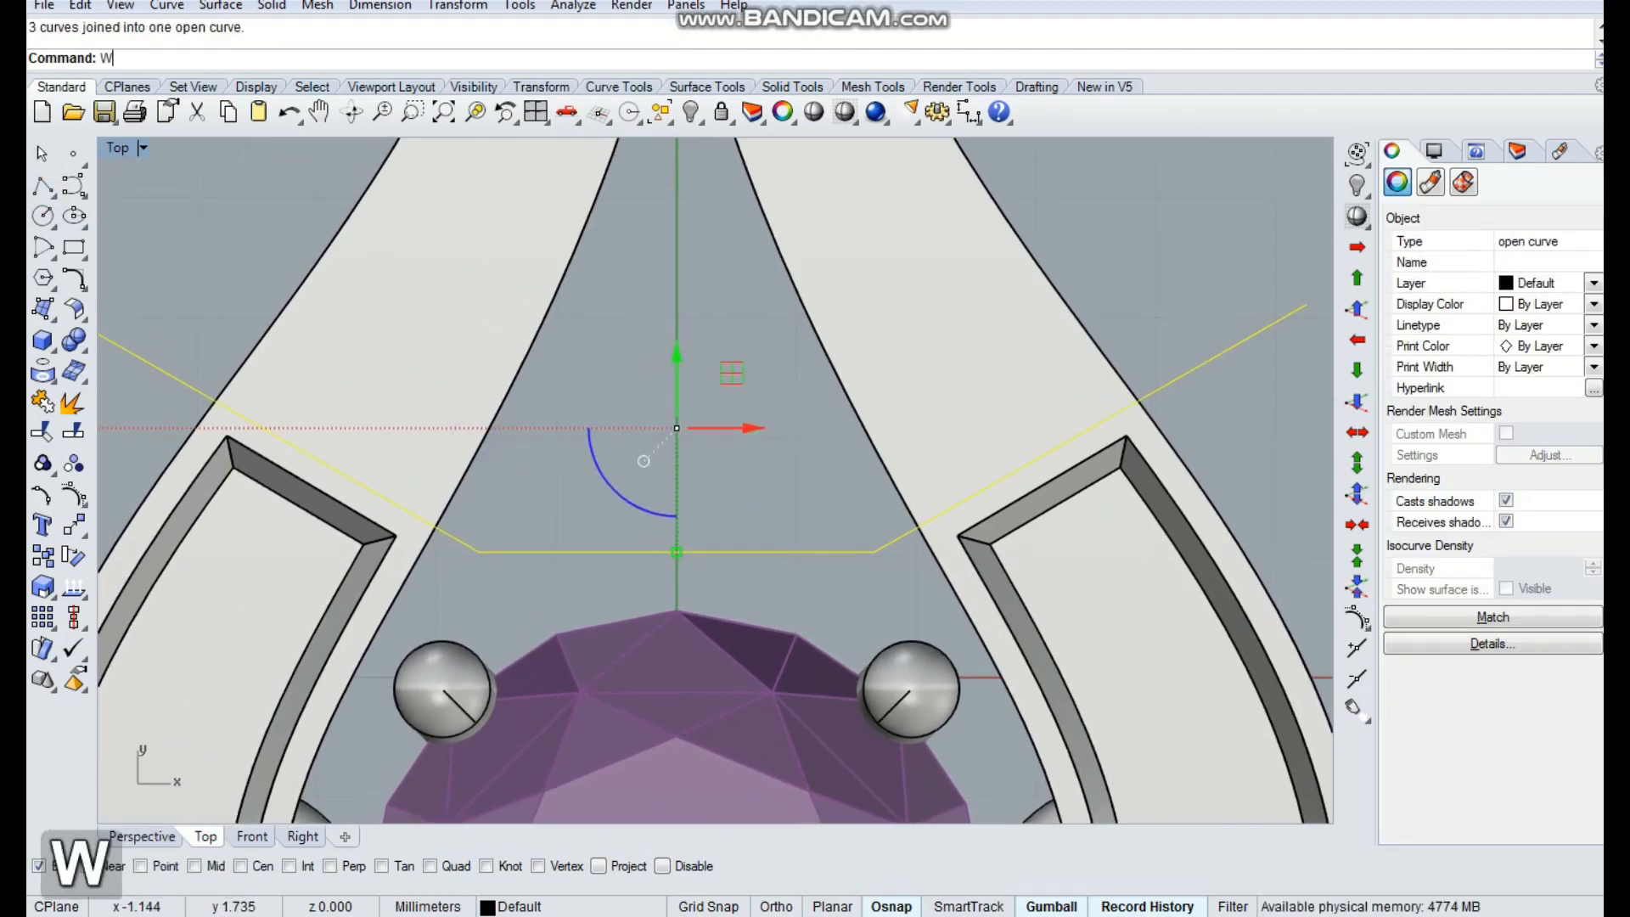
type("ireCut")
key("space")
left_click(416, 391)
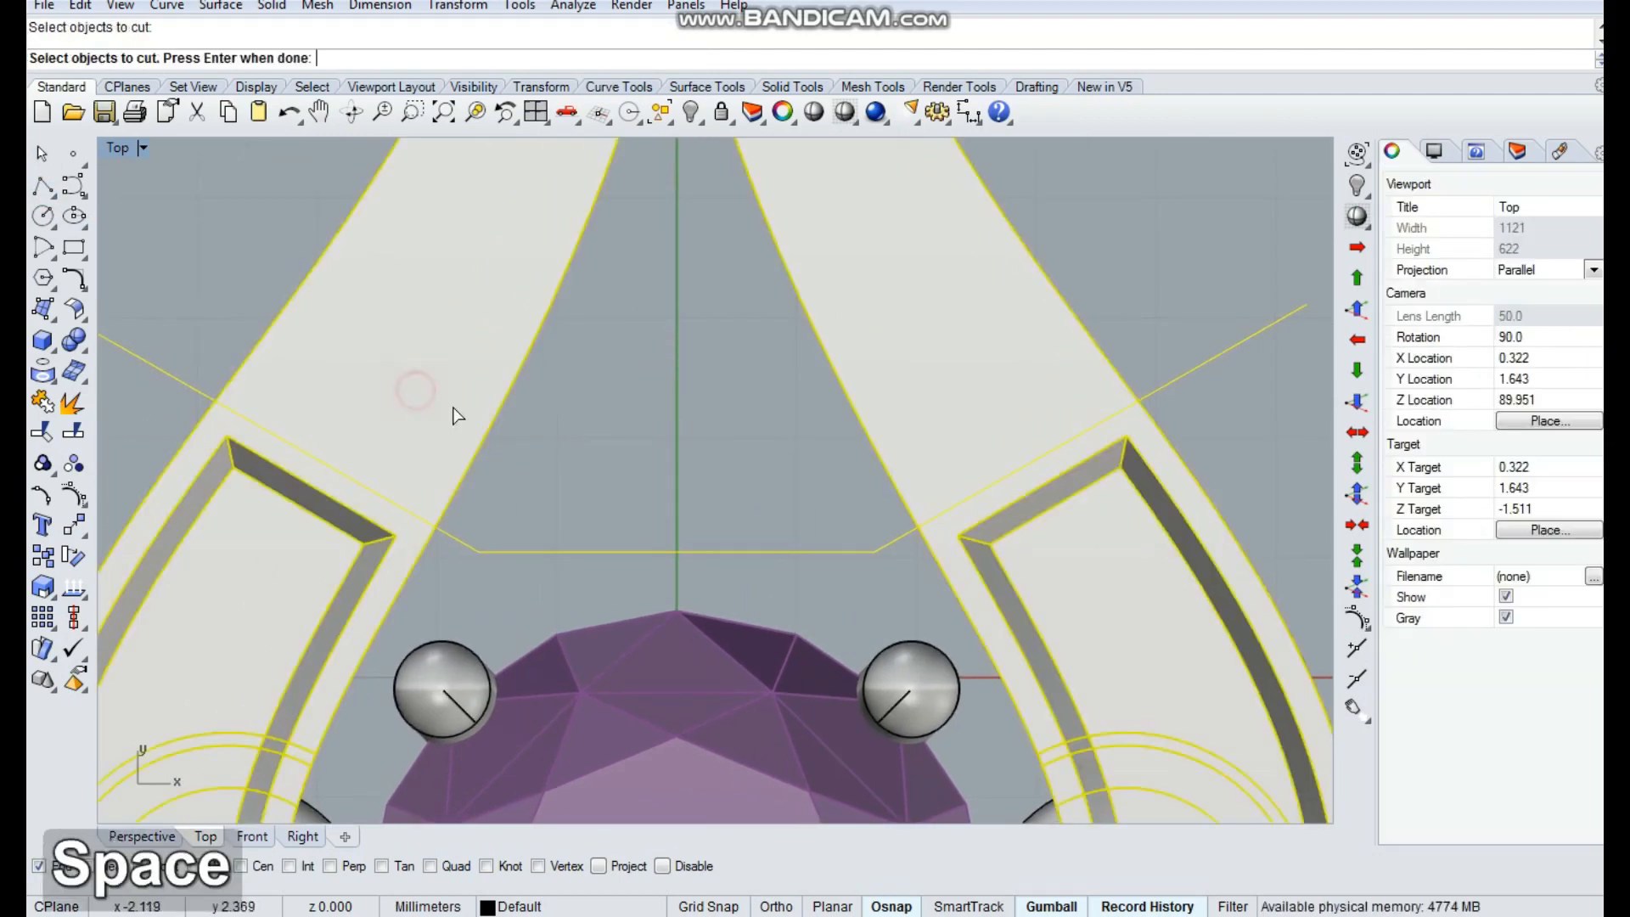
right_click(682, 459)
key("Escape")
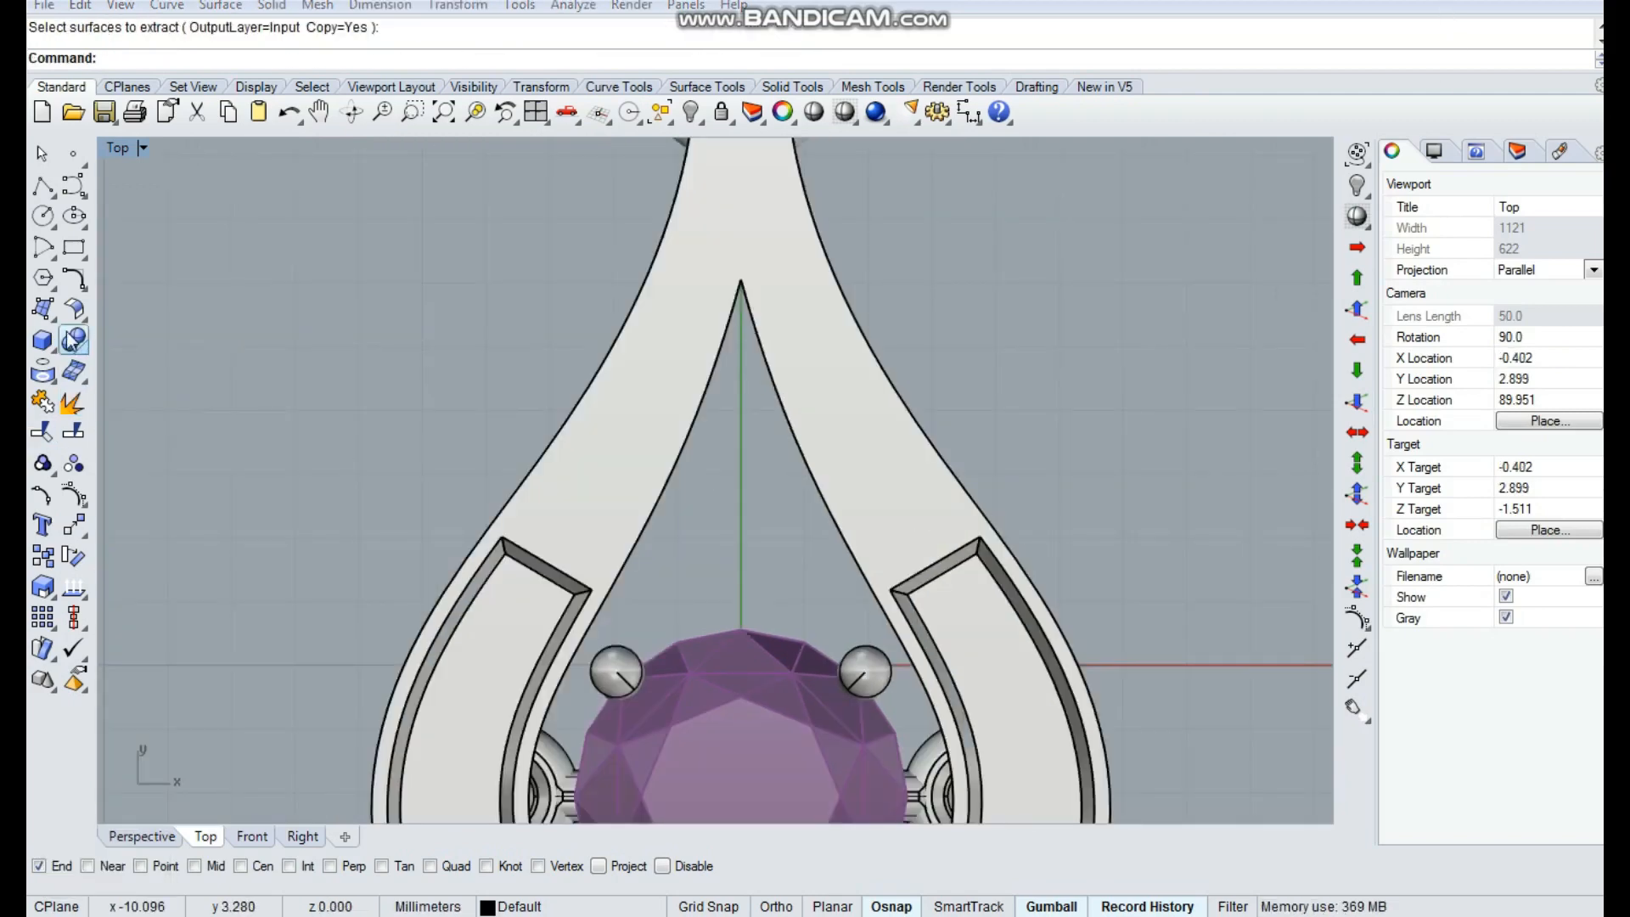
Fillet the upper frame's outer top edges, including the short end edge beside the bail, with a 0.2 mm radius
left_click(71, 338)
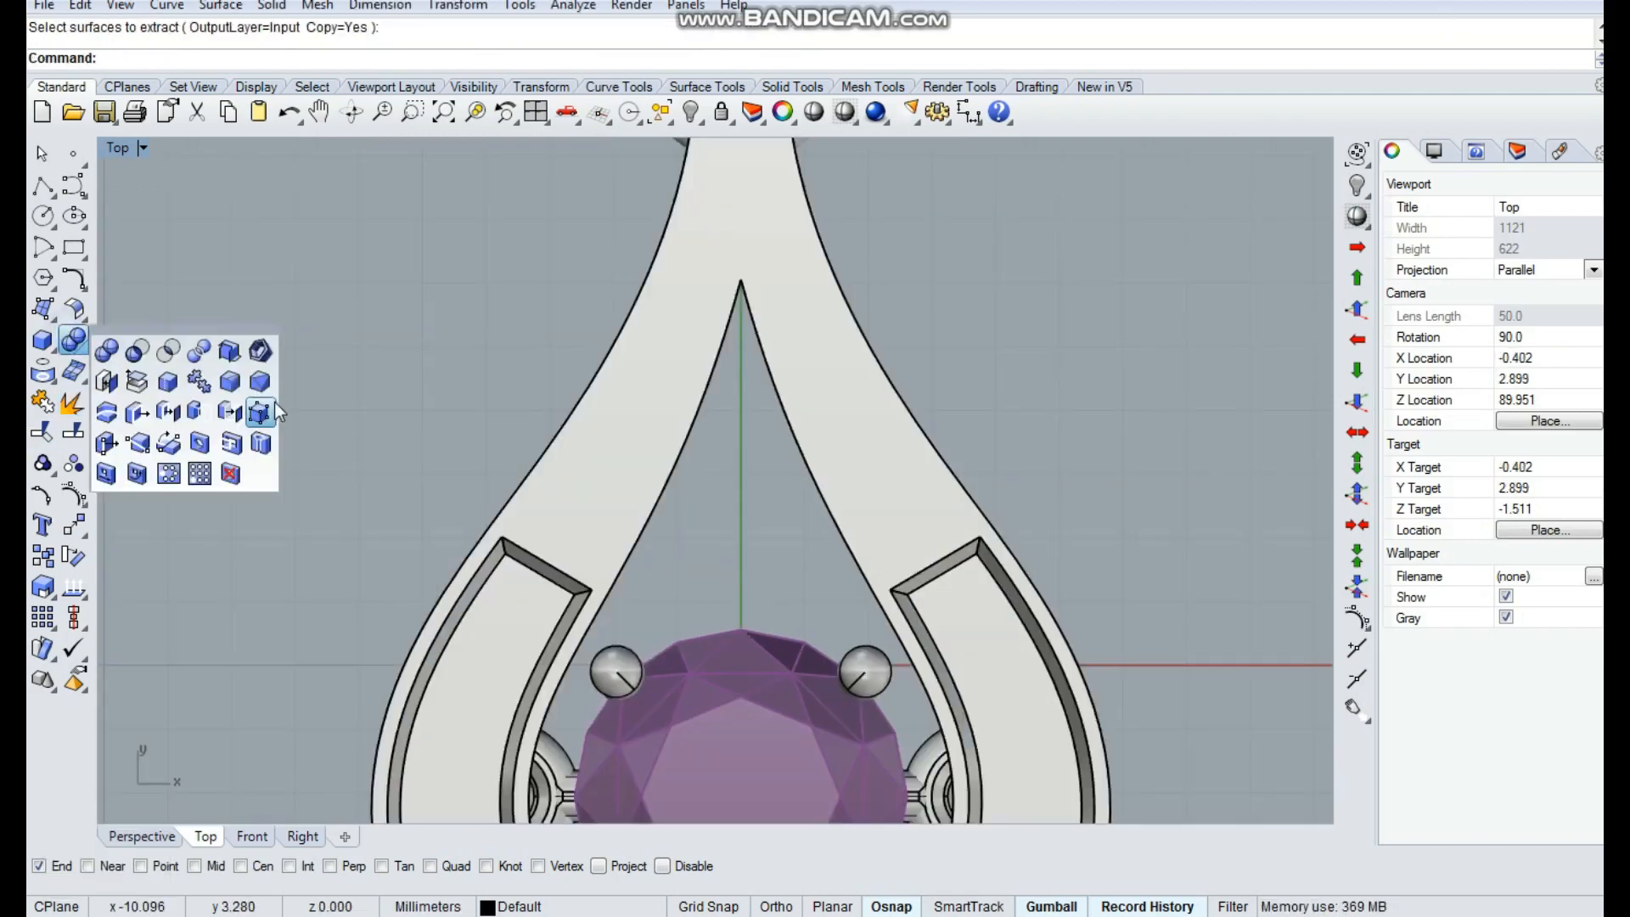
left_click(244, 383)
right_click_drag(382, 441, 807, 449, "ctrl+shift")
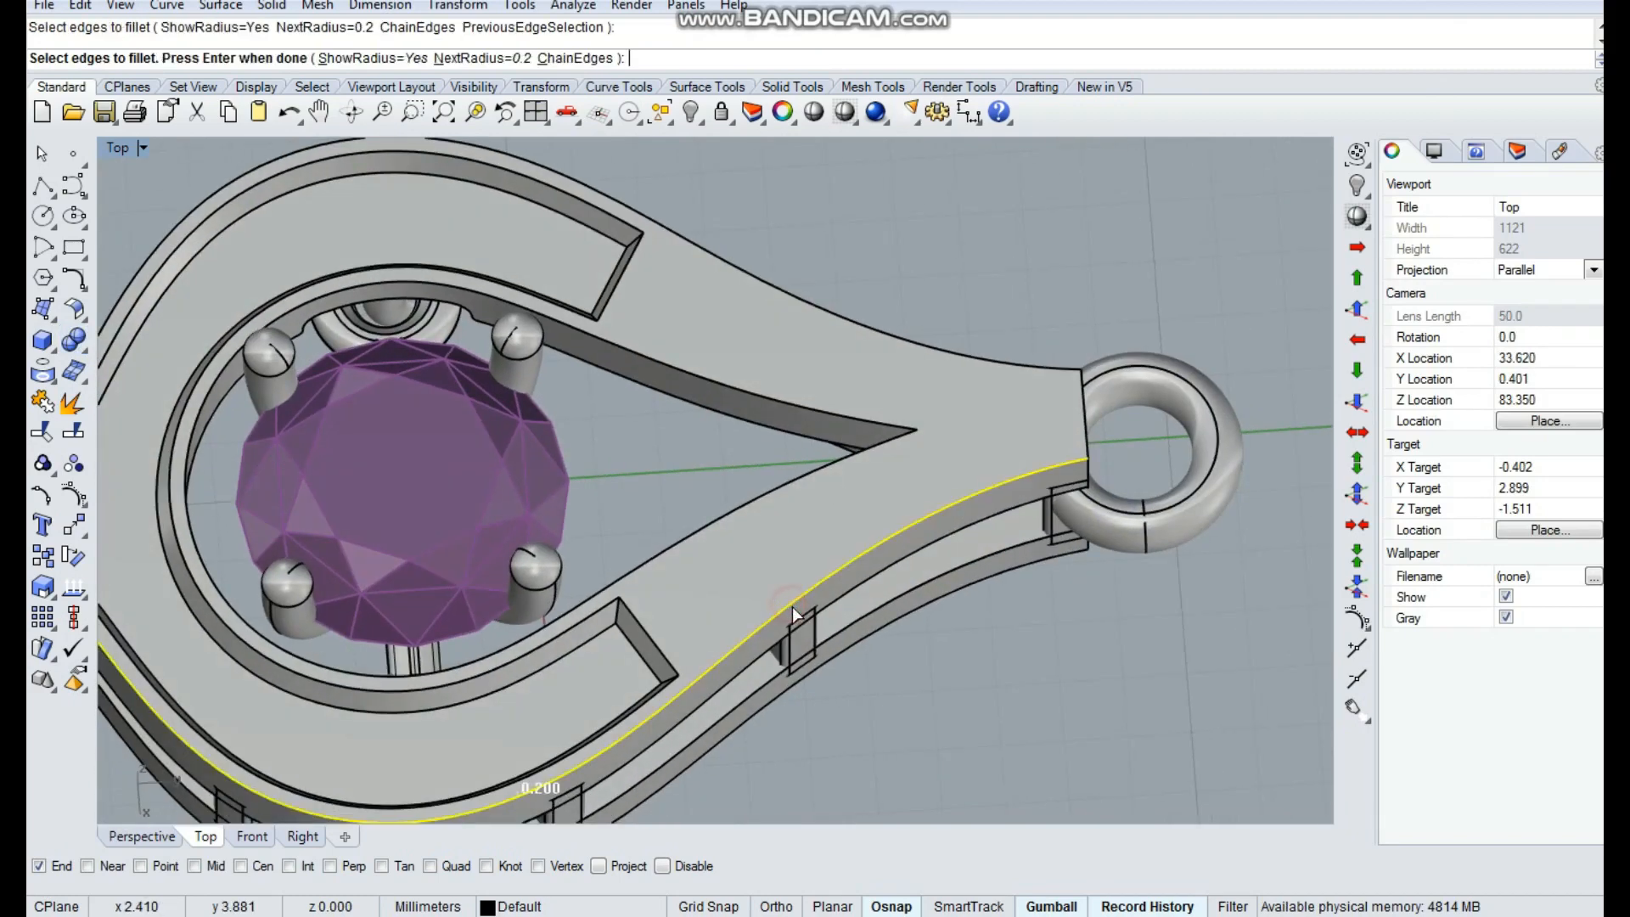
key("space")
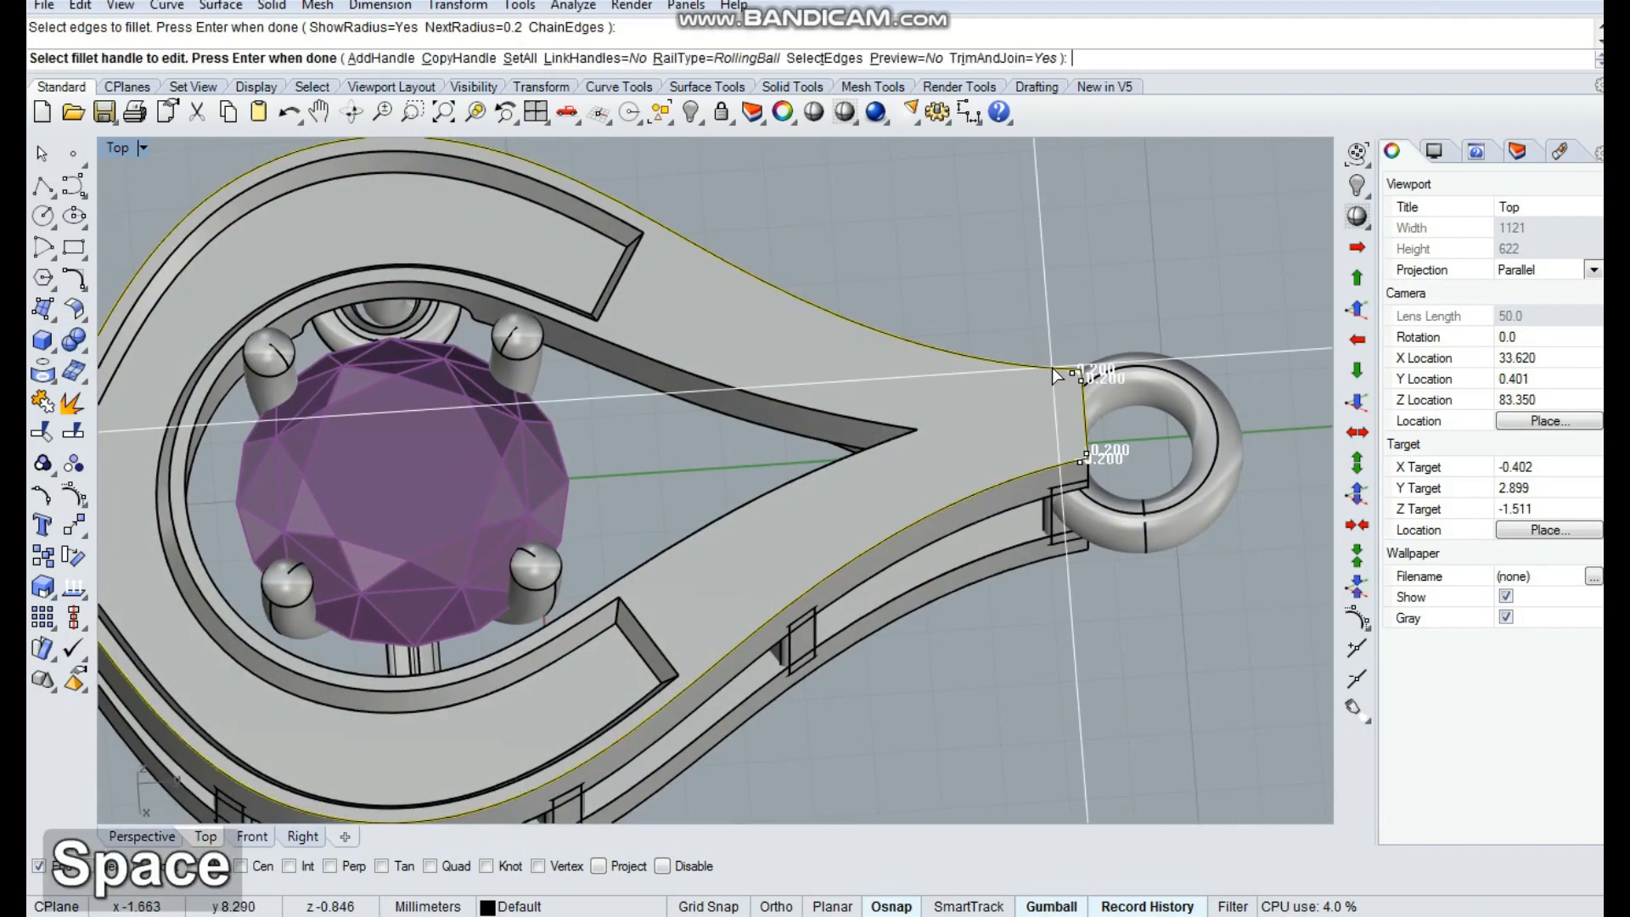
scroll(1077, 456, "down", 2)
right_click_drag(942, 525, 863, 528, "ctrl+shift")
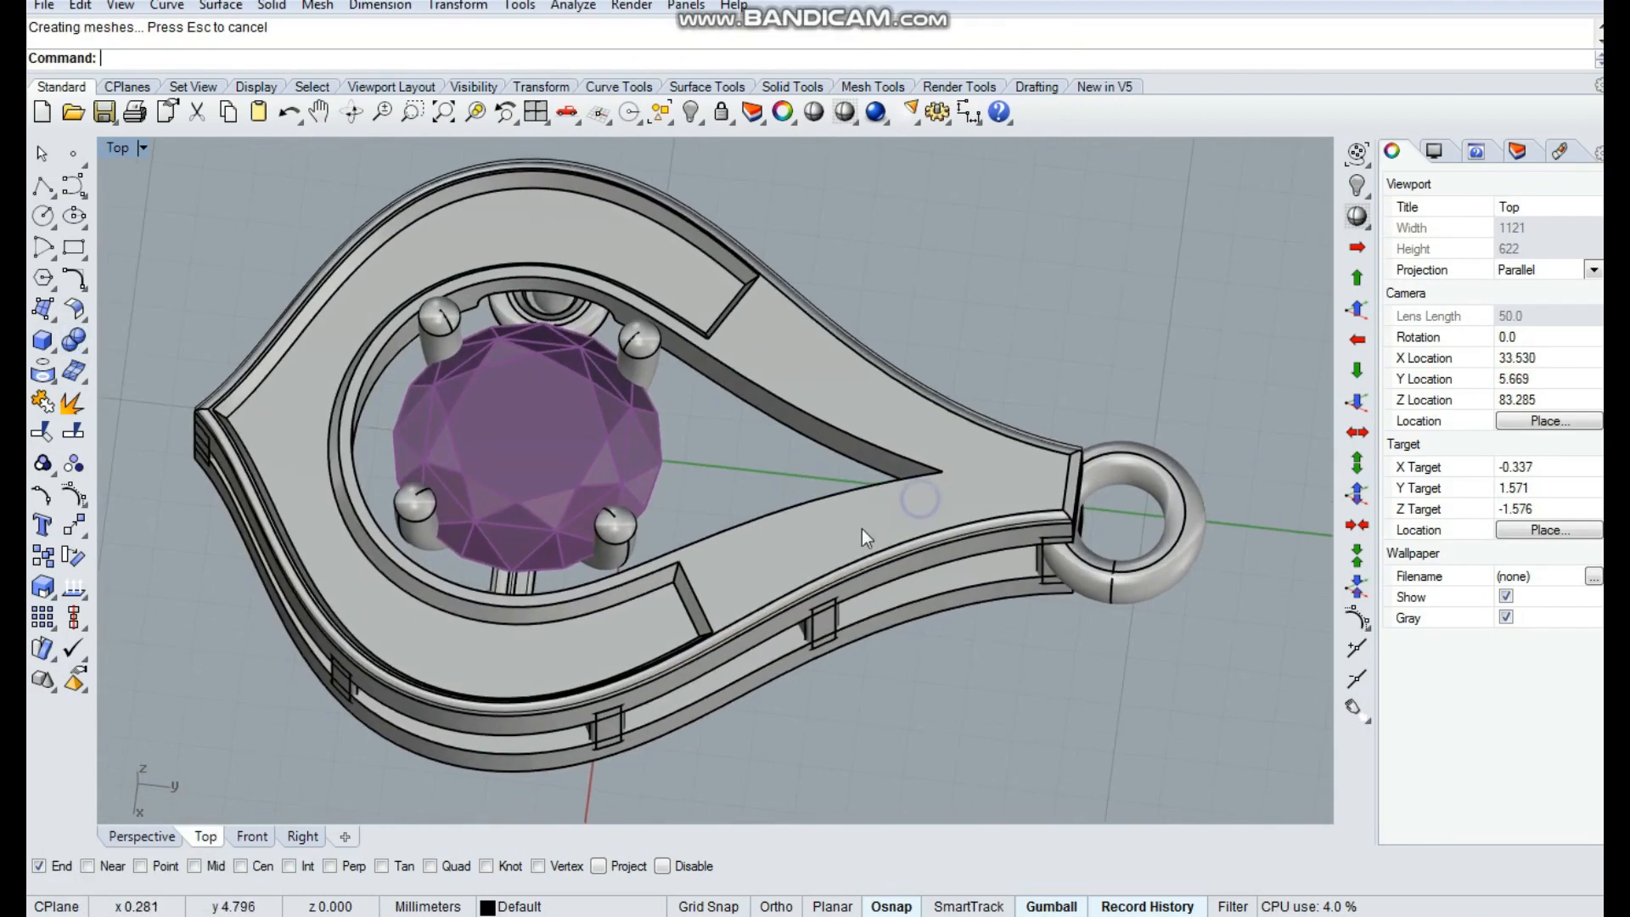
Fillet the top edge around the upper frame's inner opening with a 0.2 mm radius
scroll(686, 639, "up", 4)
scroll(907, 509, "down", 4)
scroll(904, 472, "up", 2)
key("space")
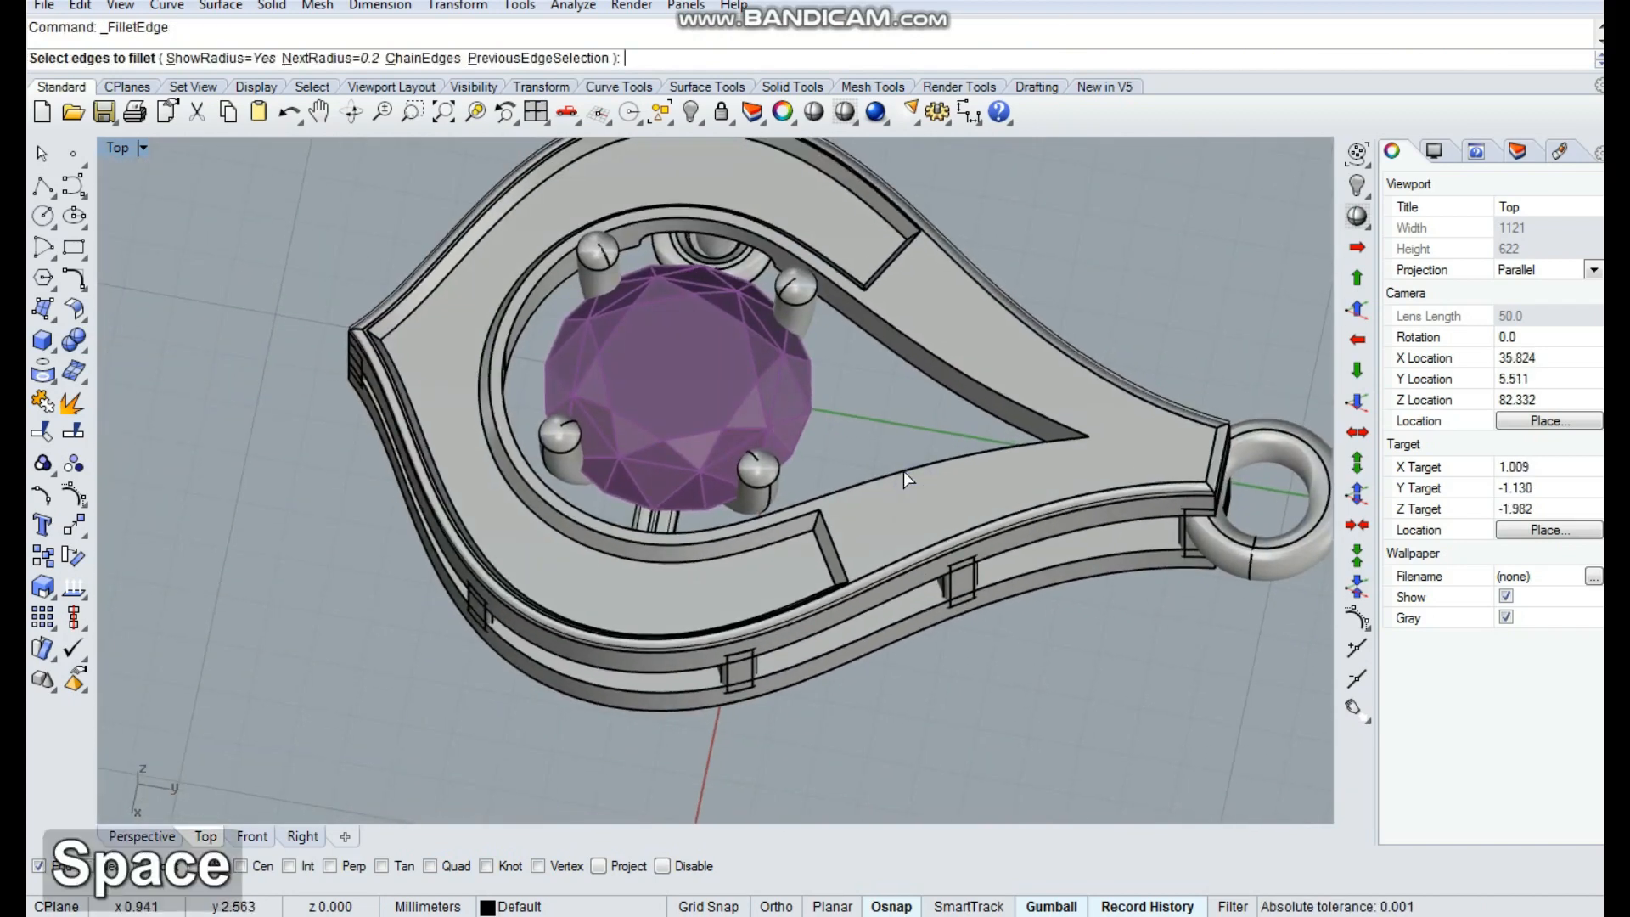
key("space")
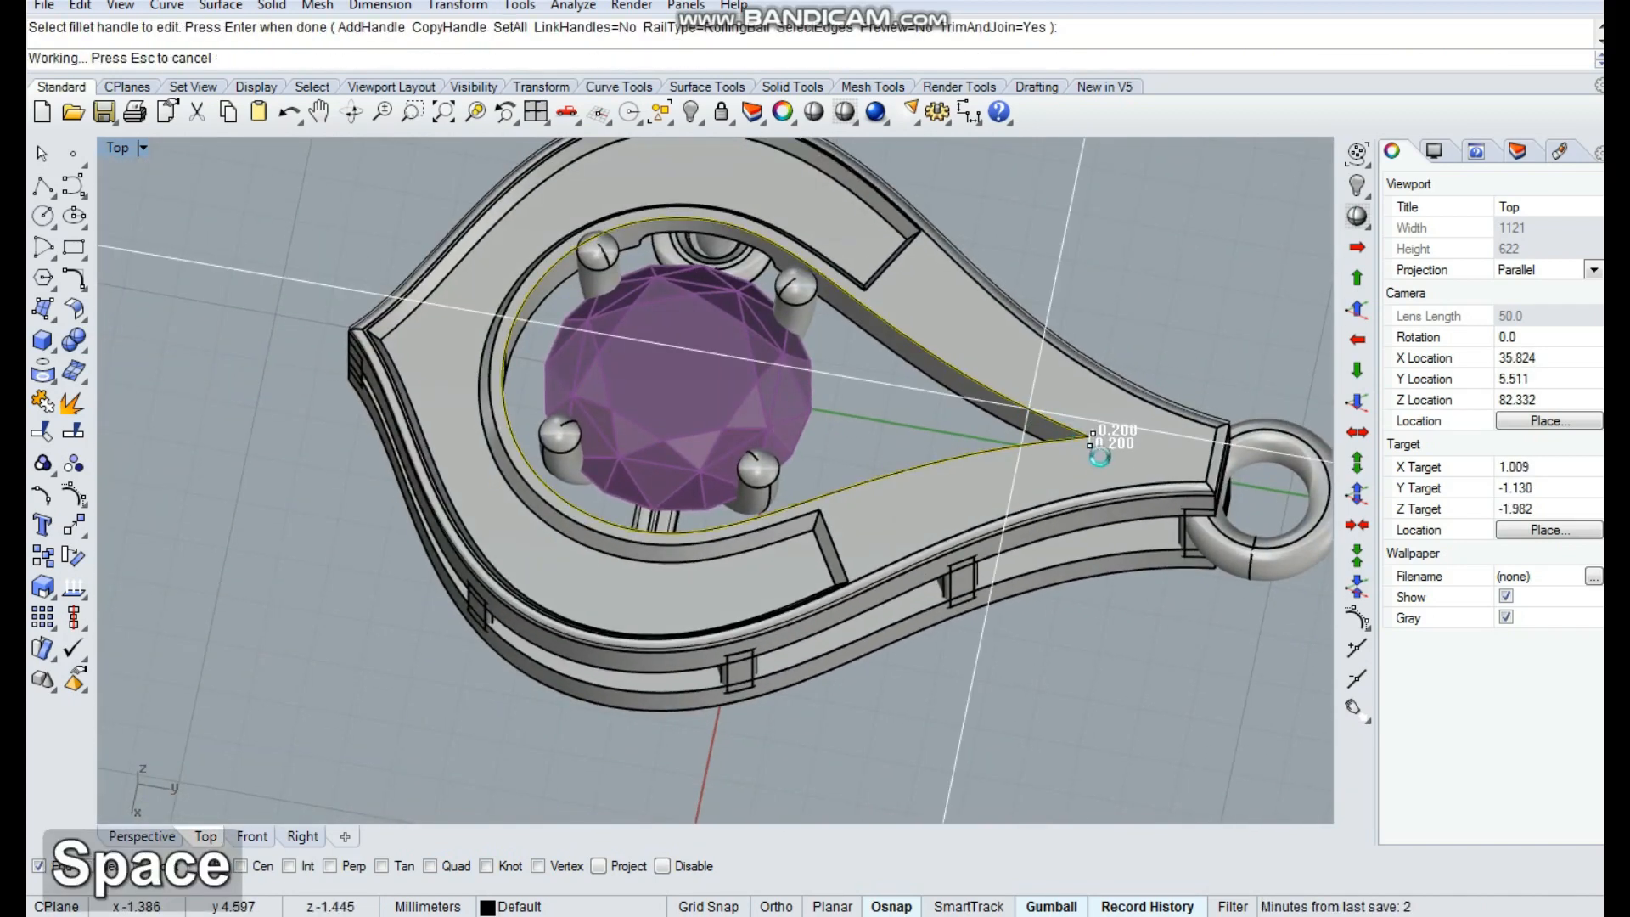
key("space")
Calculate the volume of the grouped frame parts
scroll(1121, 452, "up", 3)
right_click_drag(1123, 452, 956, 552, "ctrl+shift")
key("Escape")
left_click(956, 551)
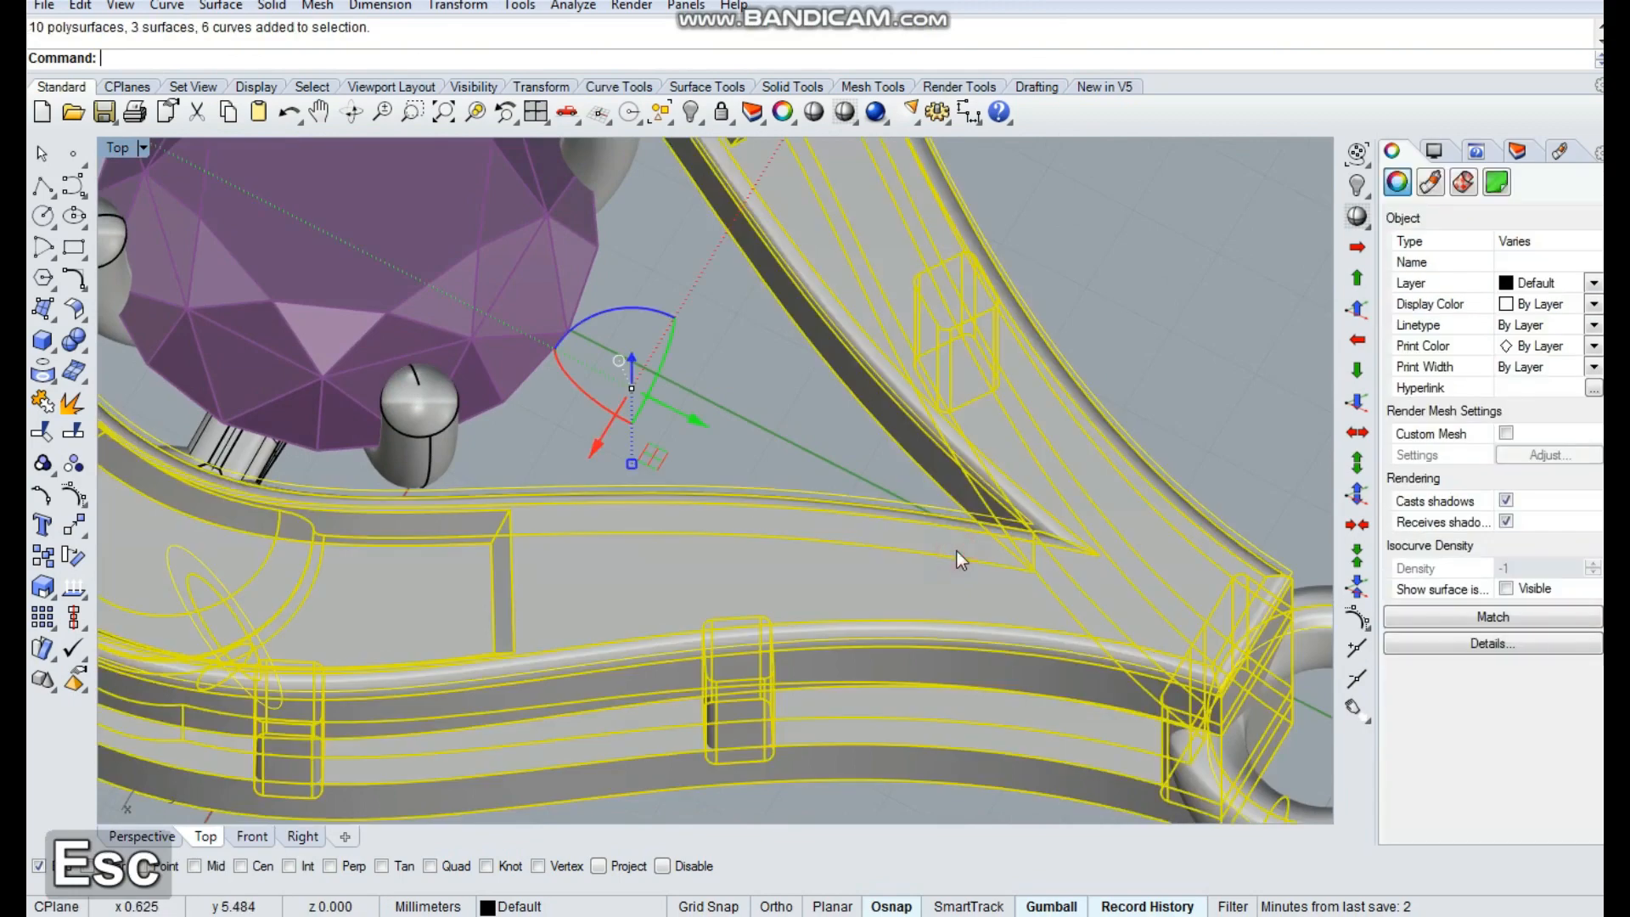
scroll(956, 551, "down", 6)
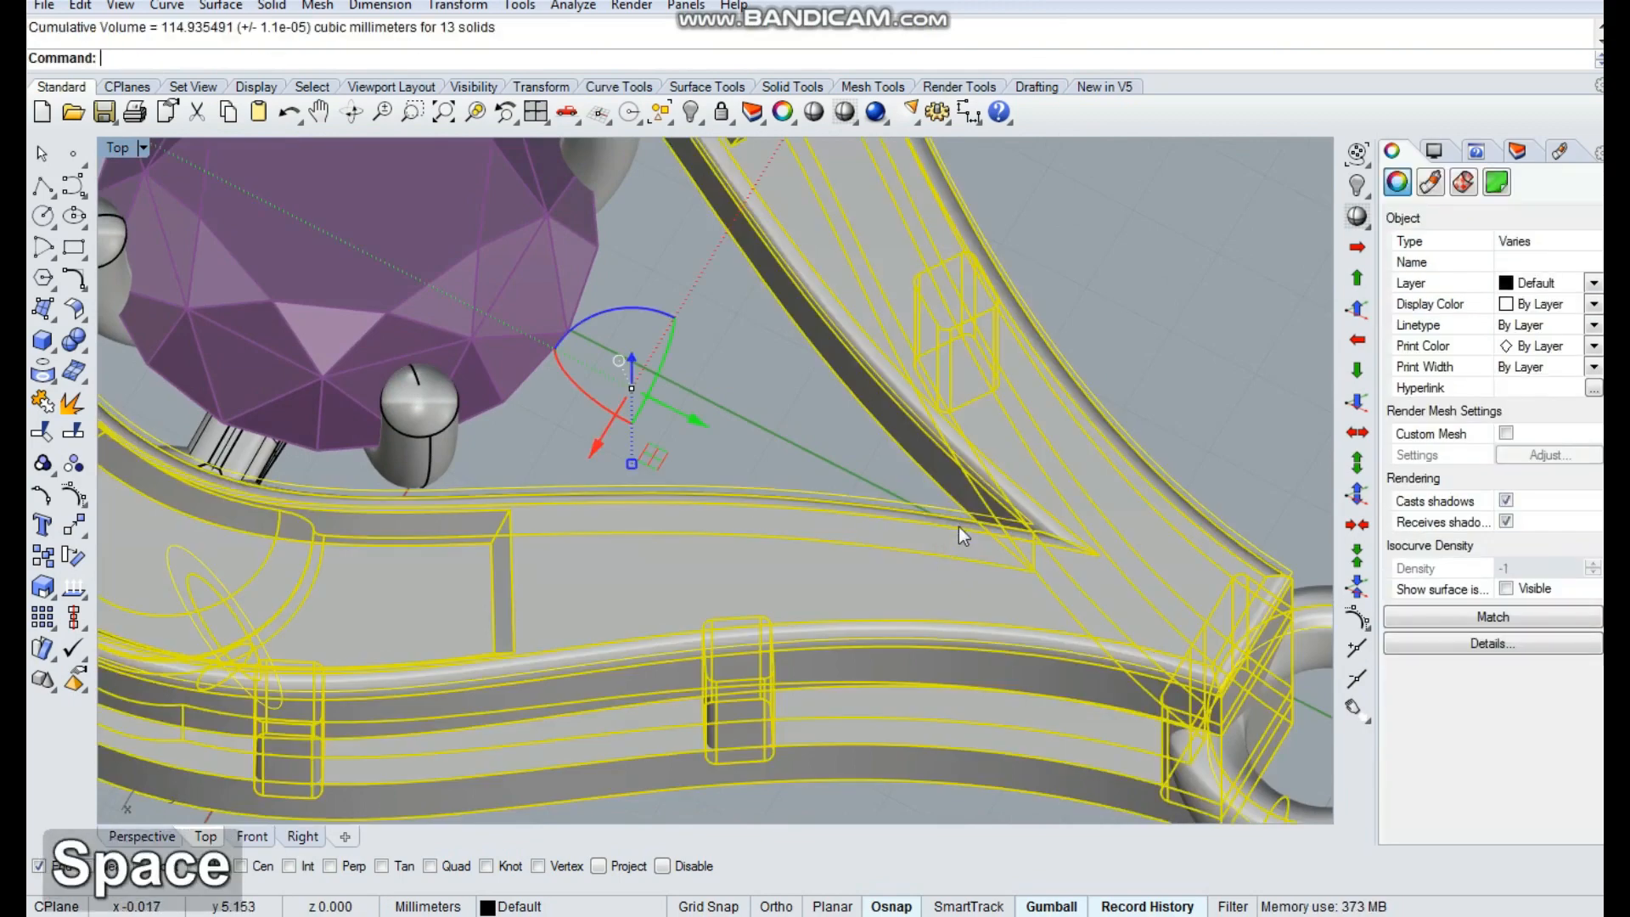
key("Escape")
right_click_drag(833, 589, 969, 467, "ctrl+shift")
key("Escape")
left_click(535, 503)
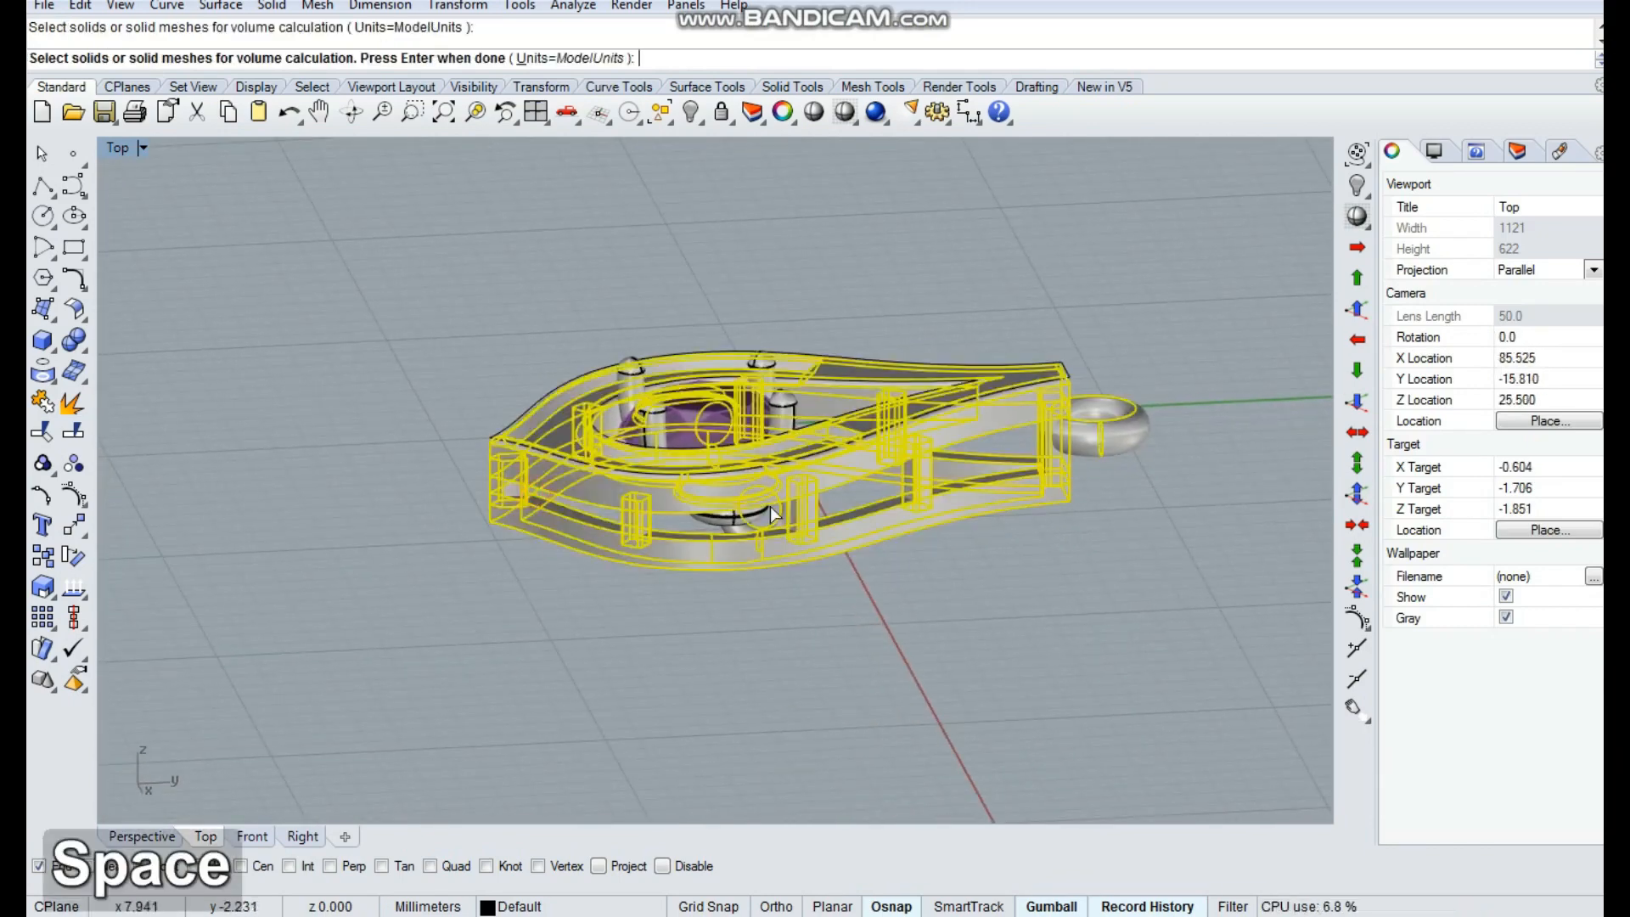
key("Escape")
Fillet the upper frame's outer bottom edges, including the short edge at the bail end, with a 0.2 mm radius
left_click(81, 347)
left_click(228, 384)
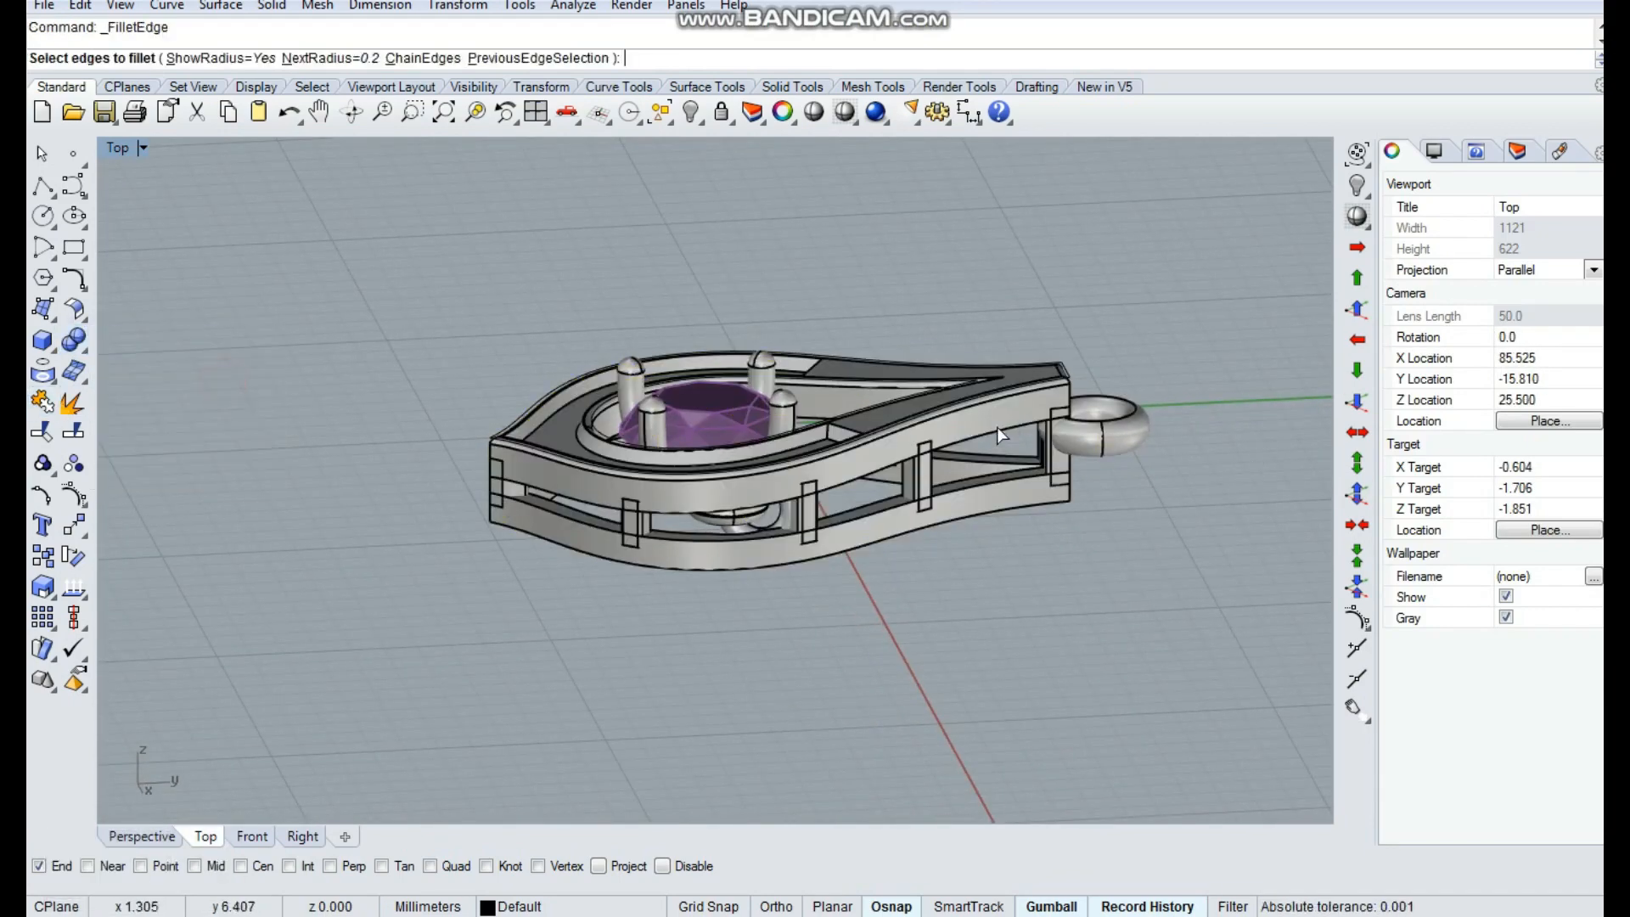
scroll(997, 426, "up", 5)
left_click(1041, 423)
right_click_drag(1041, 422, 693, 571, "ctrl+shift")
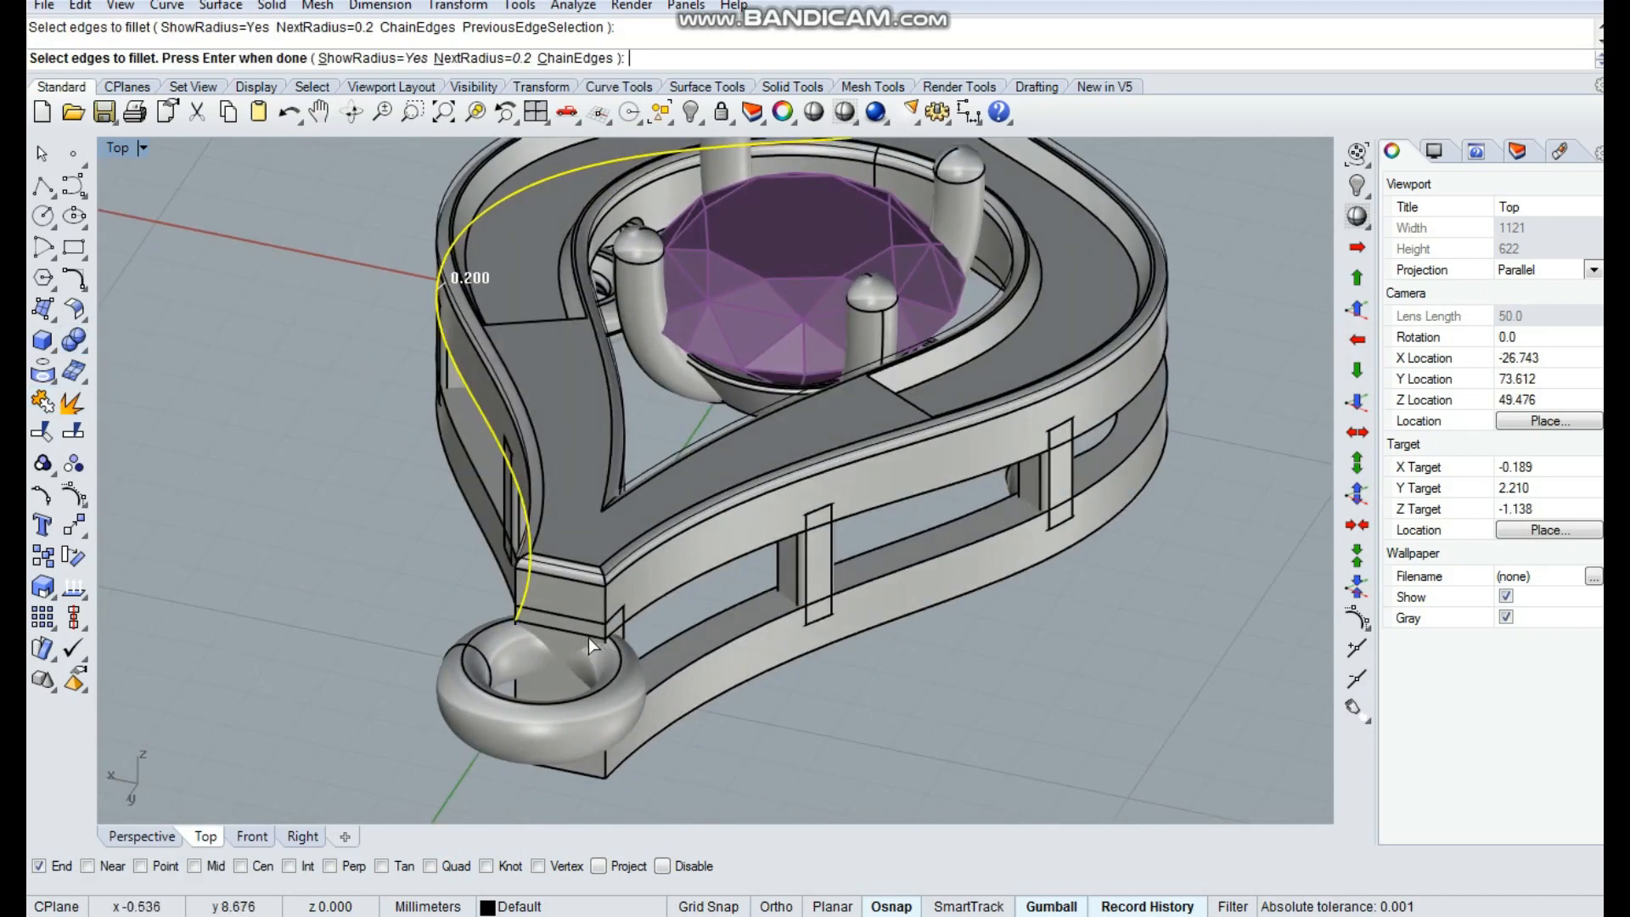
key("space")
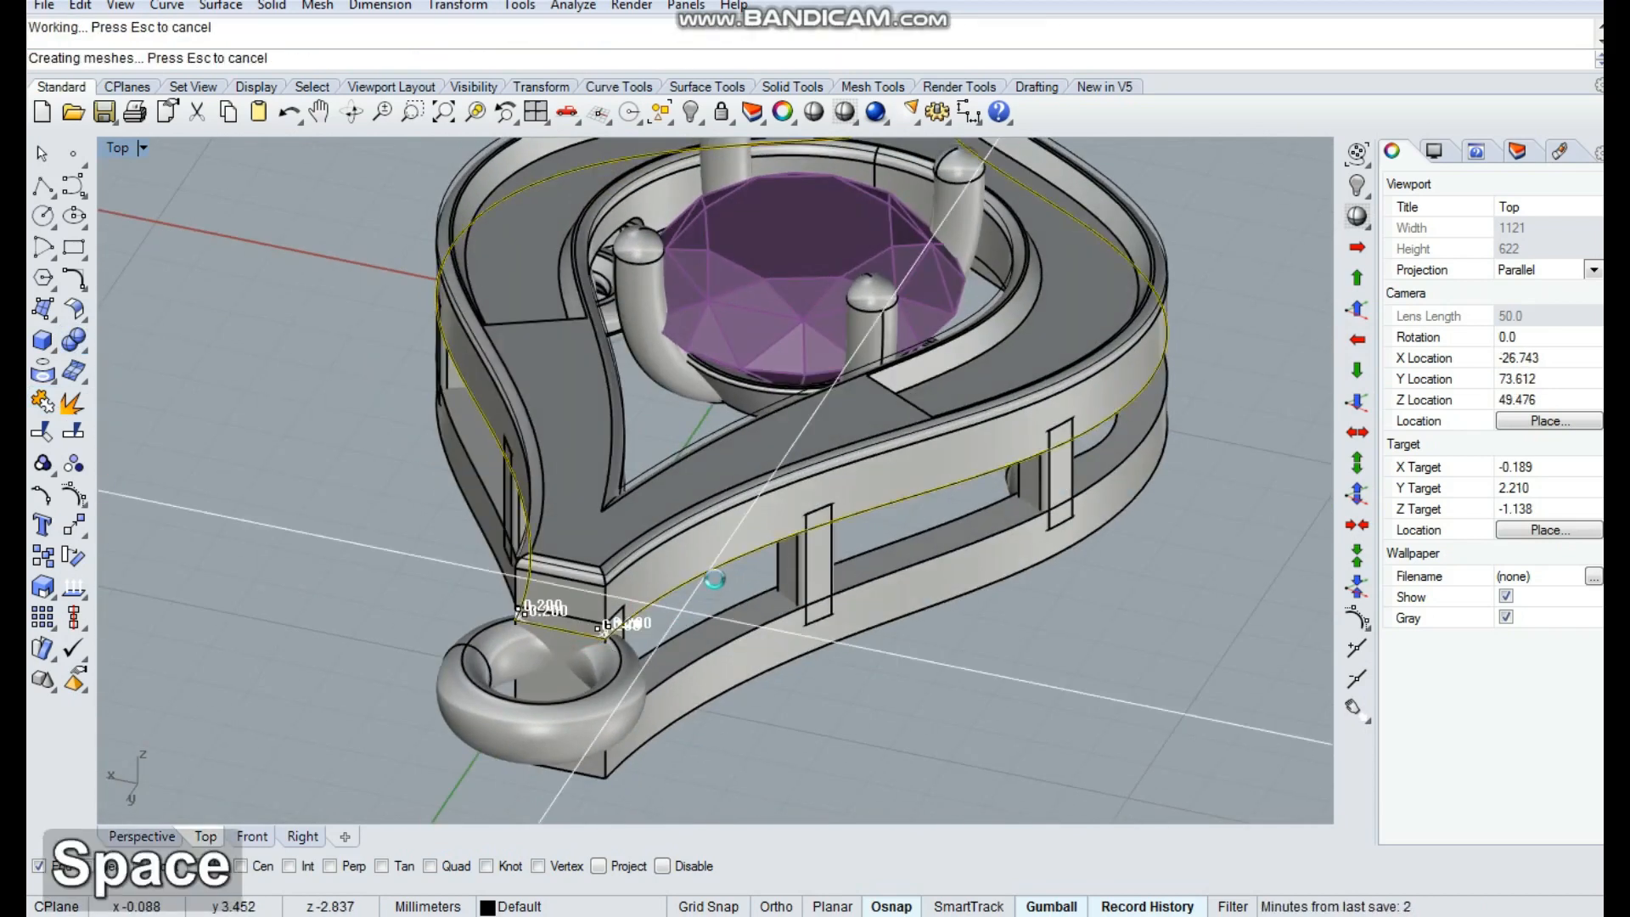
key("Escape")
Fillet only the lower frame's outer bottom edges, leaving out the vertical end edges, with a 0.2 mm radius
right_click_drag(705, 564, 1102, 455, "ctrl+shift")
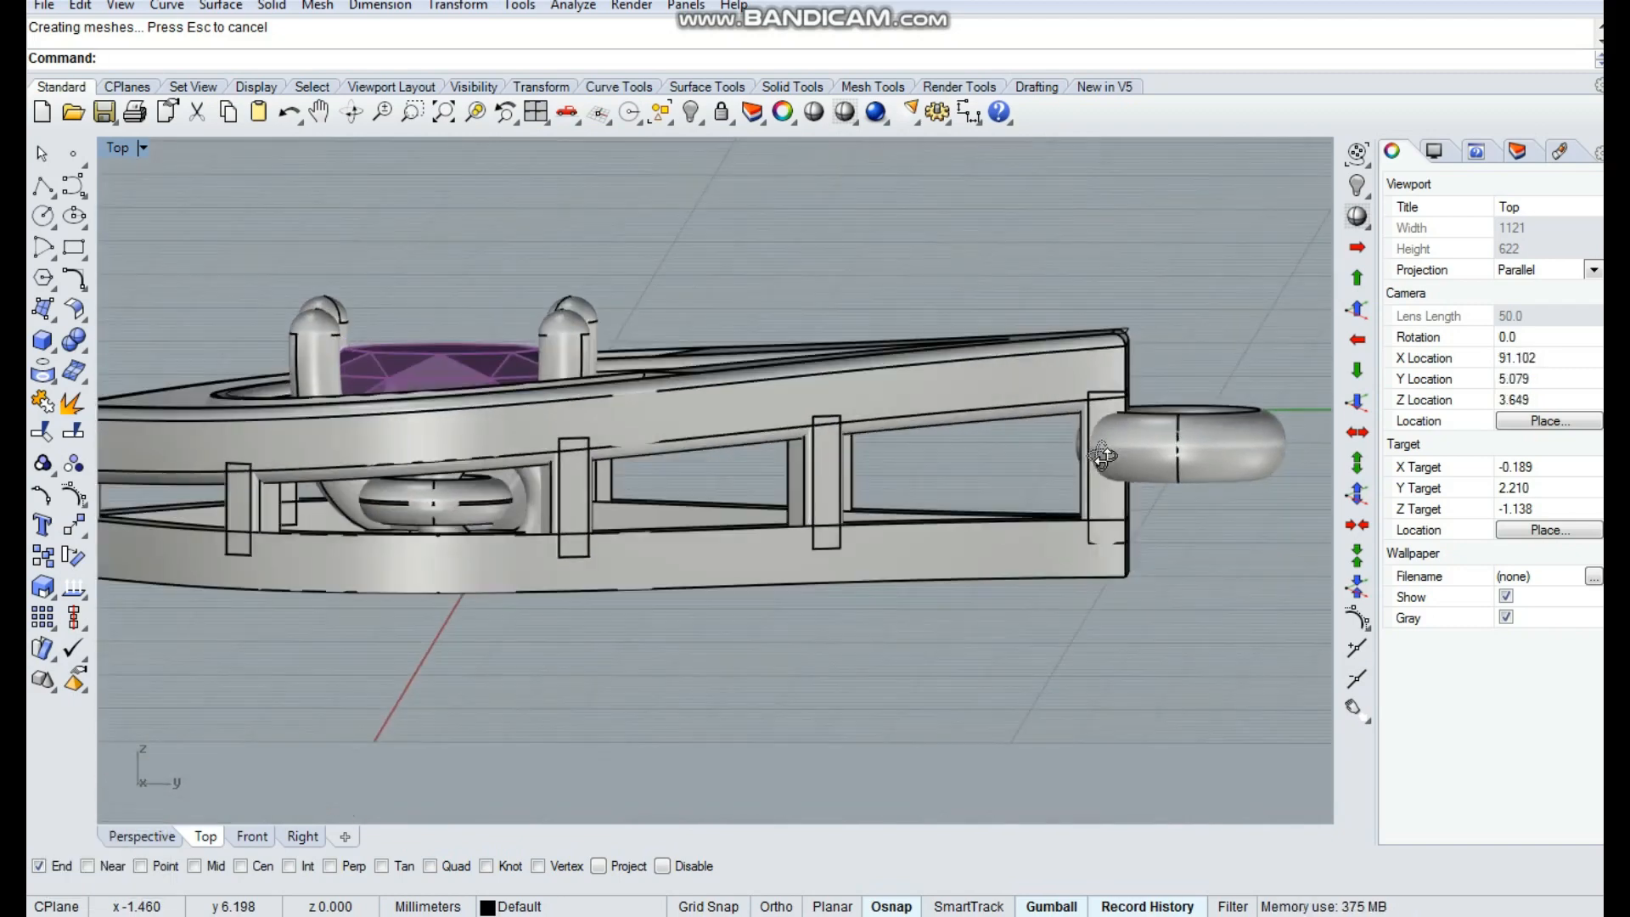
key("space")
right_click_drag(1144, 619, 1133, 563, "ctrl+shift")
scroll(1129, 569, "up", 5)
left_click_drag(1171, 561, 1111, 589)
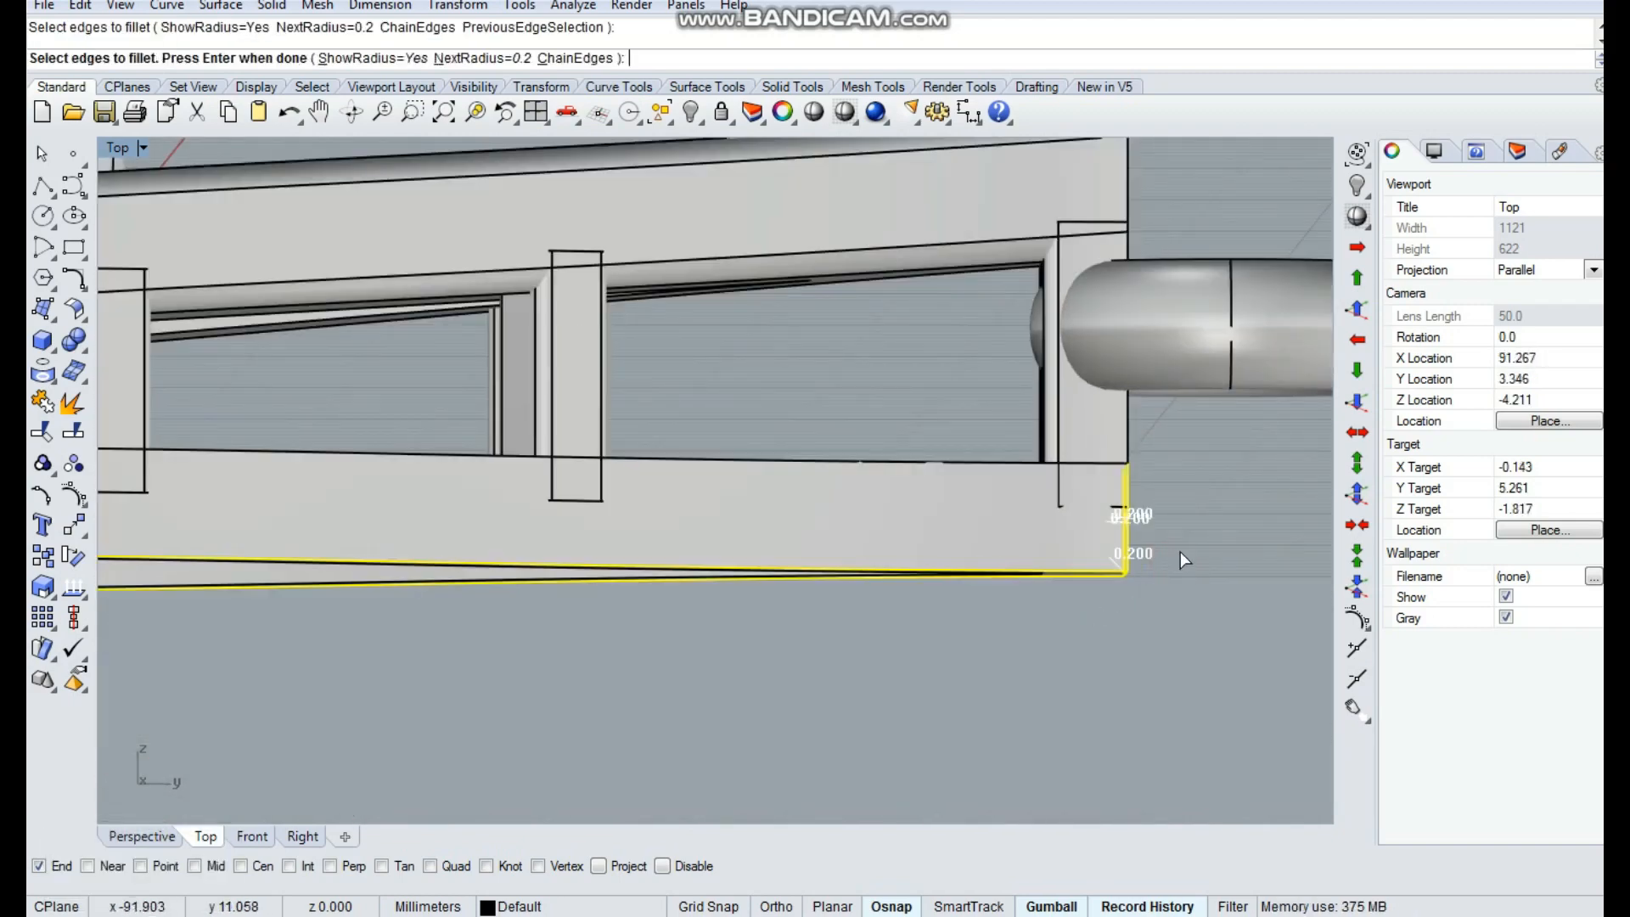
scroll(1180, 552, "down", 6)
right_click_drag(1158, 576, 967, 599, "ctrl+shift")
scroll(1107, 544, "up", 9)
left_click_drag(1225, 530, 1047, 552, "ctrl")
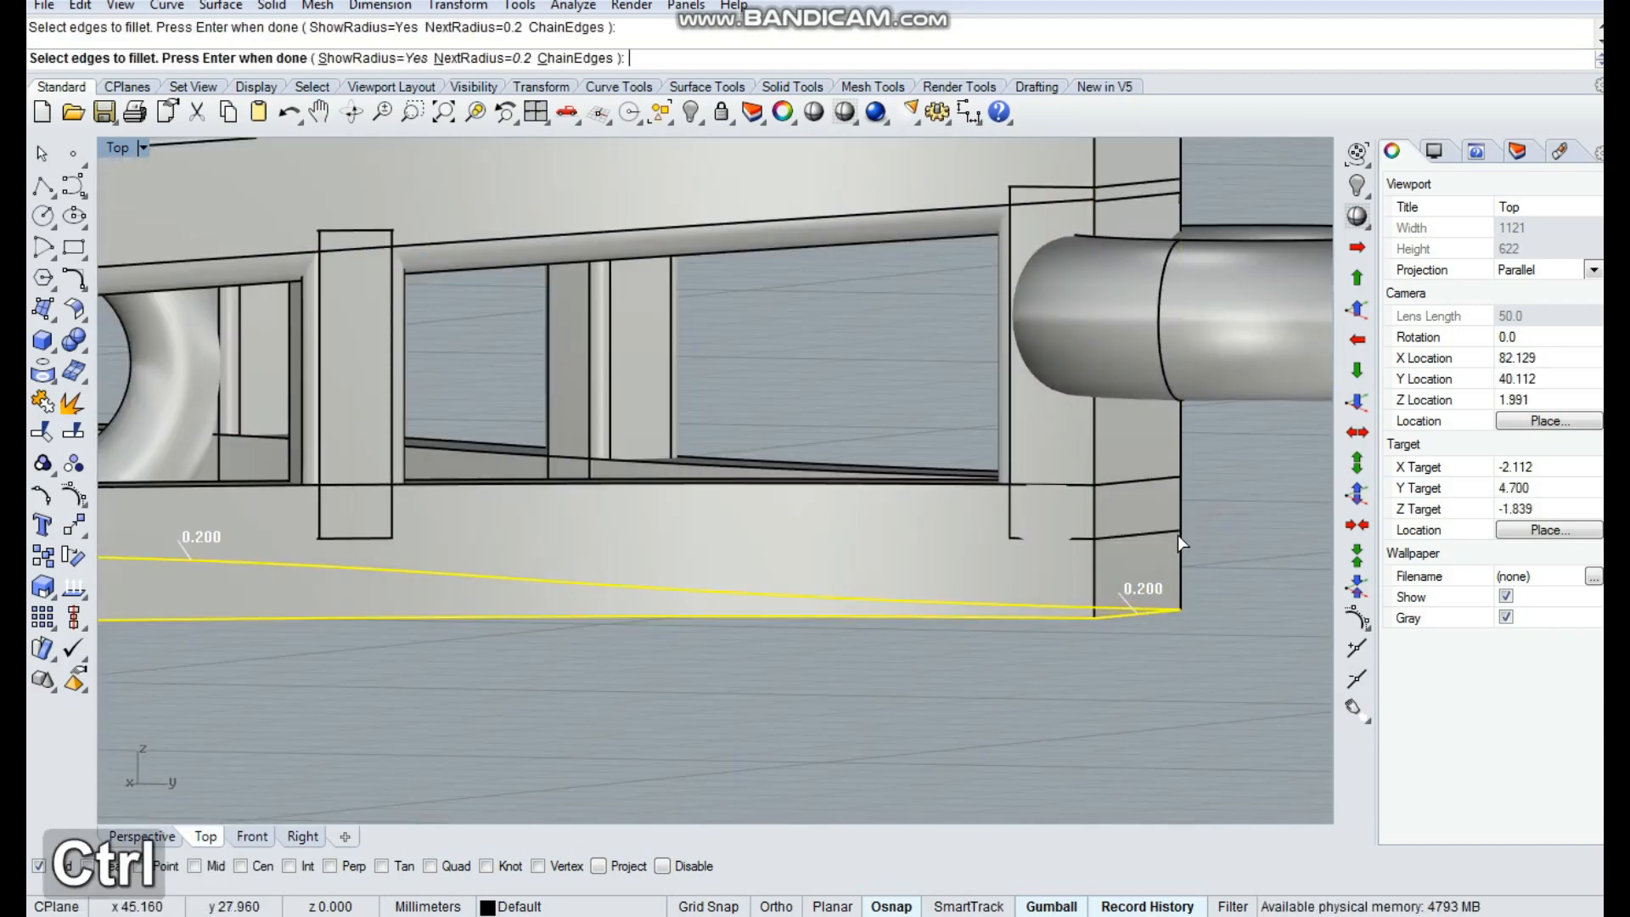
key("space")
key("space")
Return to the straight top view and group the pendant's frame parts, leaving out the centre stone and prongs
scroll(1174, 533, "down", 6)
right_click_drag(933, 605, 1018, 466)
scroll(1044, 488, "down", 8)
right_click_drag(842, 516, 913, 338, "ctrl+shift")
key("space")
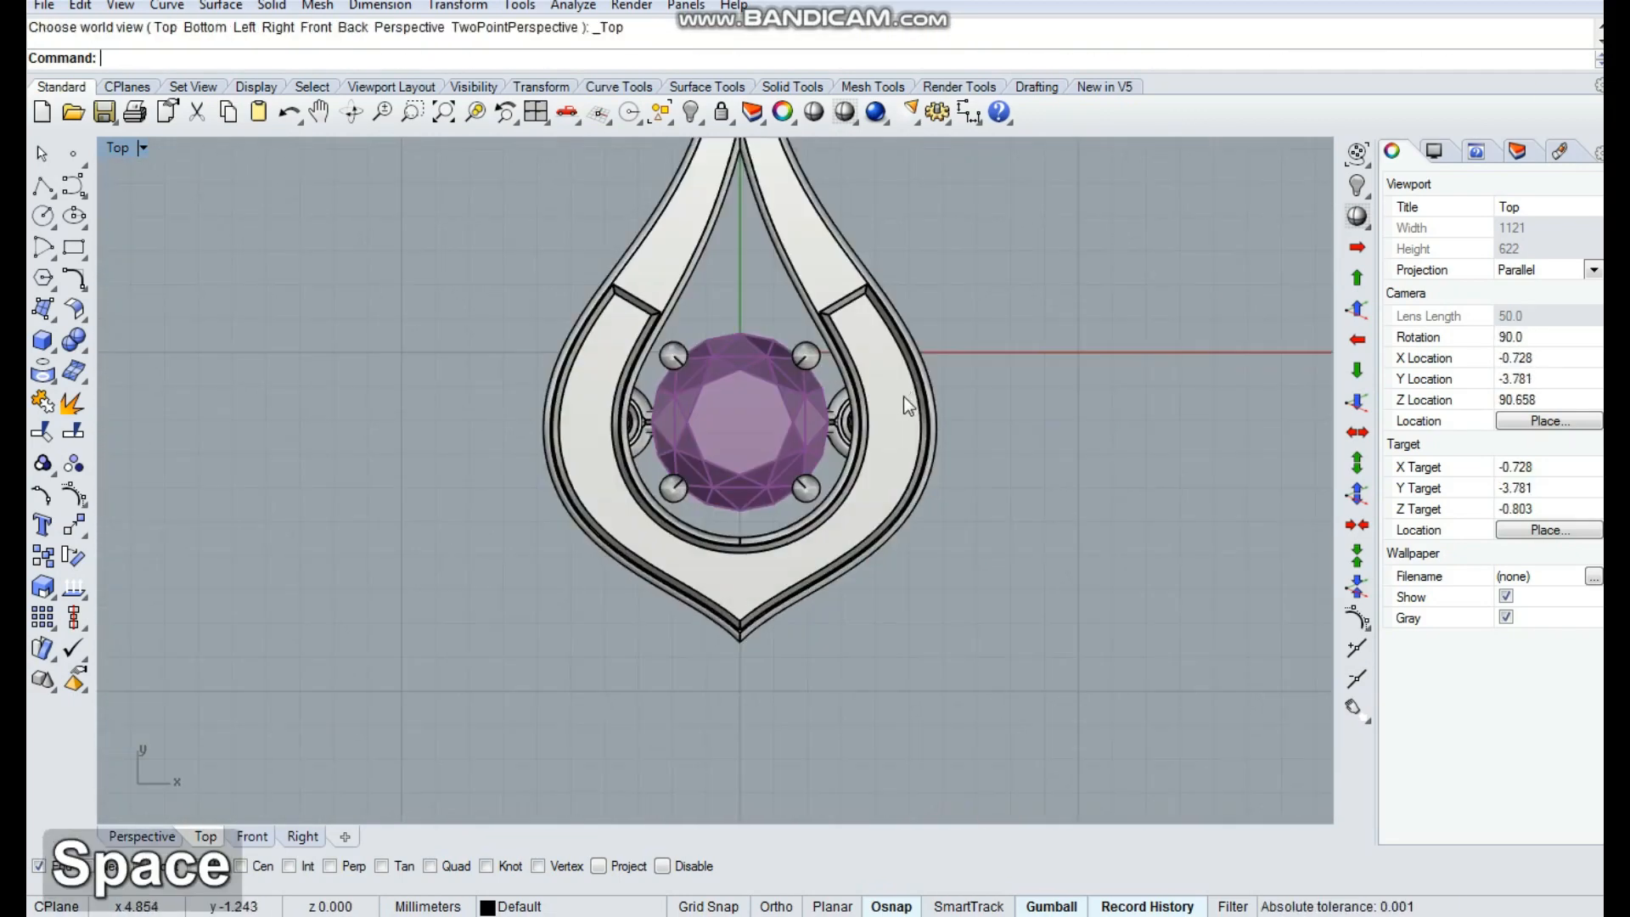
scroll(903, 395, "down", 5)
key("ctrl+a")
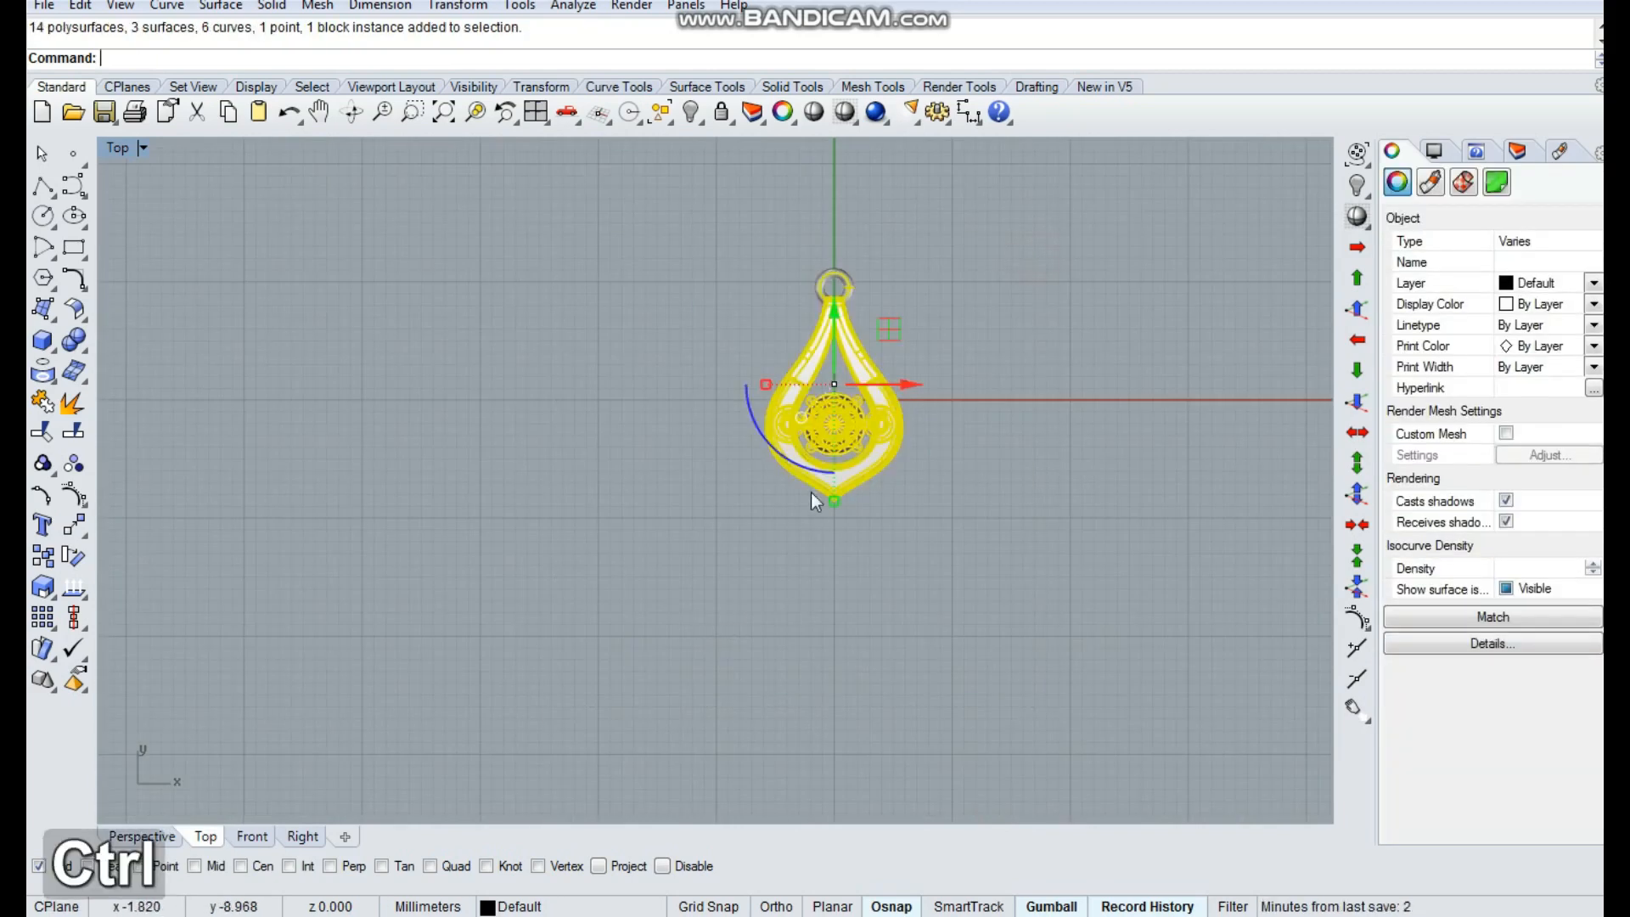
scroll(841, 484, "up", 6)
key("ctrl+g")
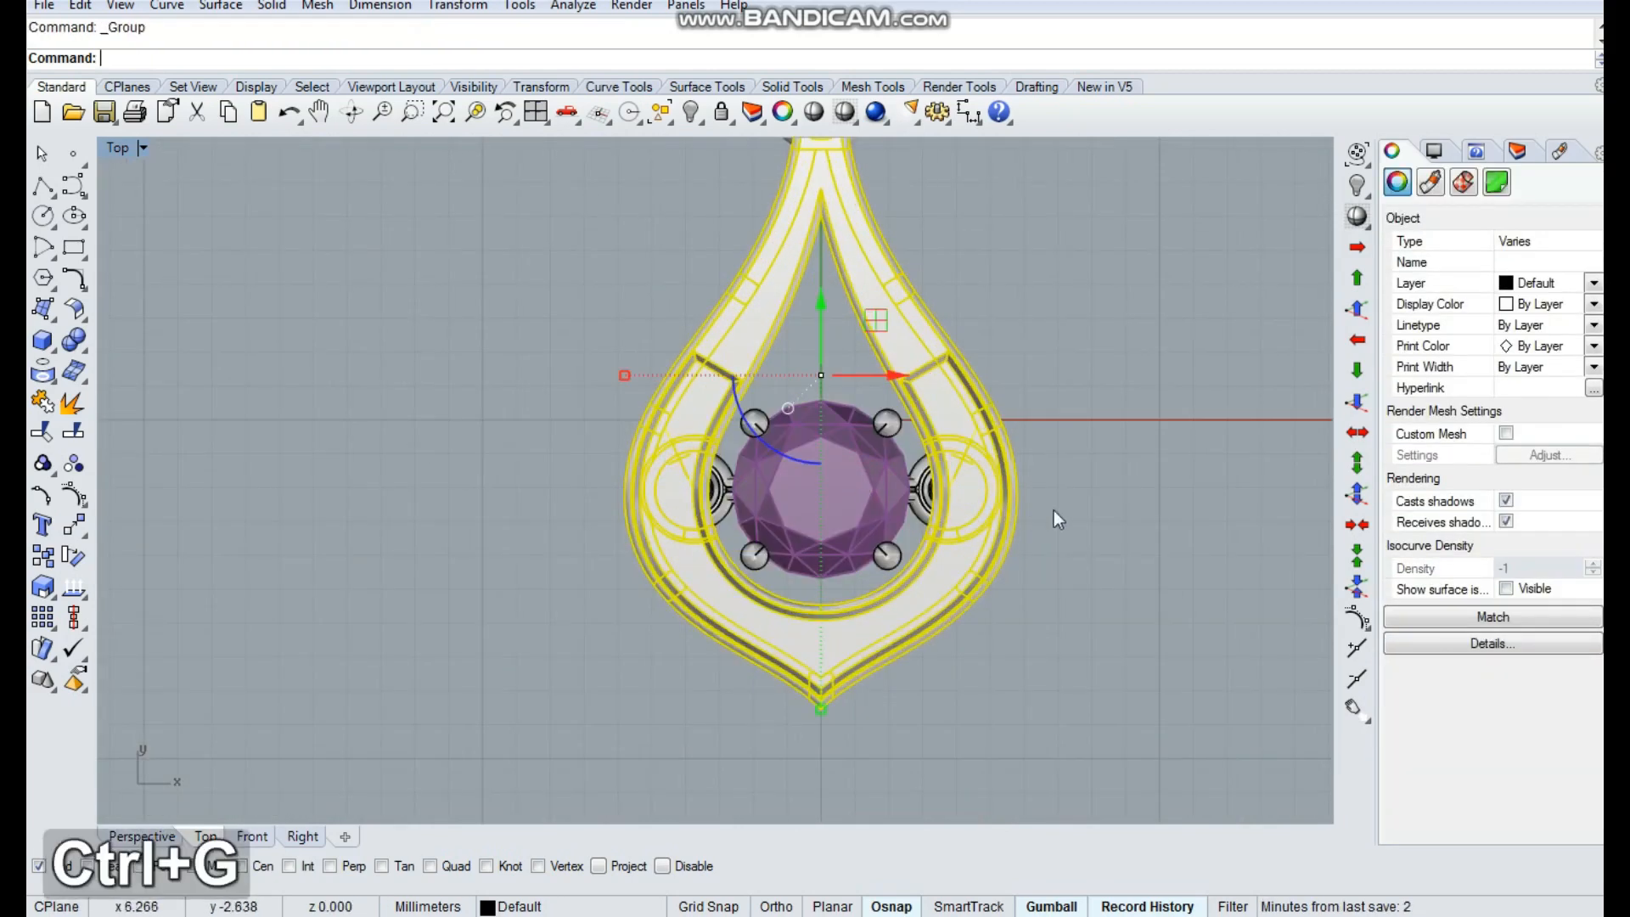
key("Escape")
Move the seven loose accent stones closer to the pendant, placing the four larger ones near the three small ones
scroll(896, 557, "down", 5)
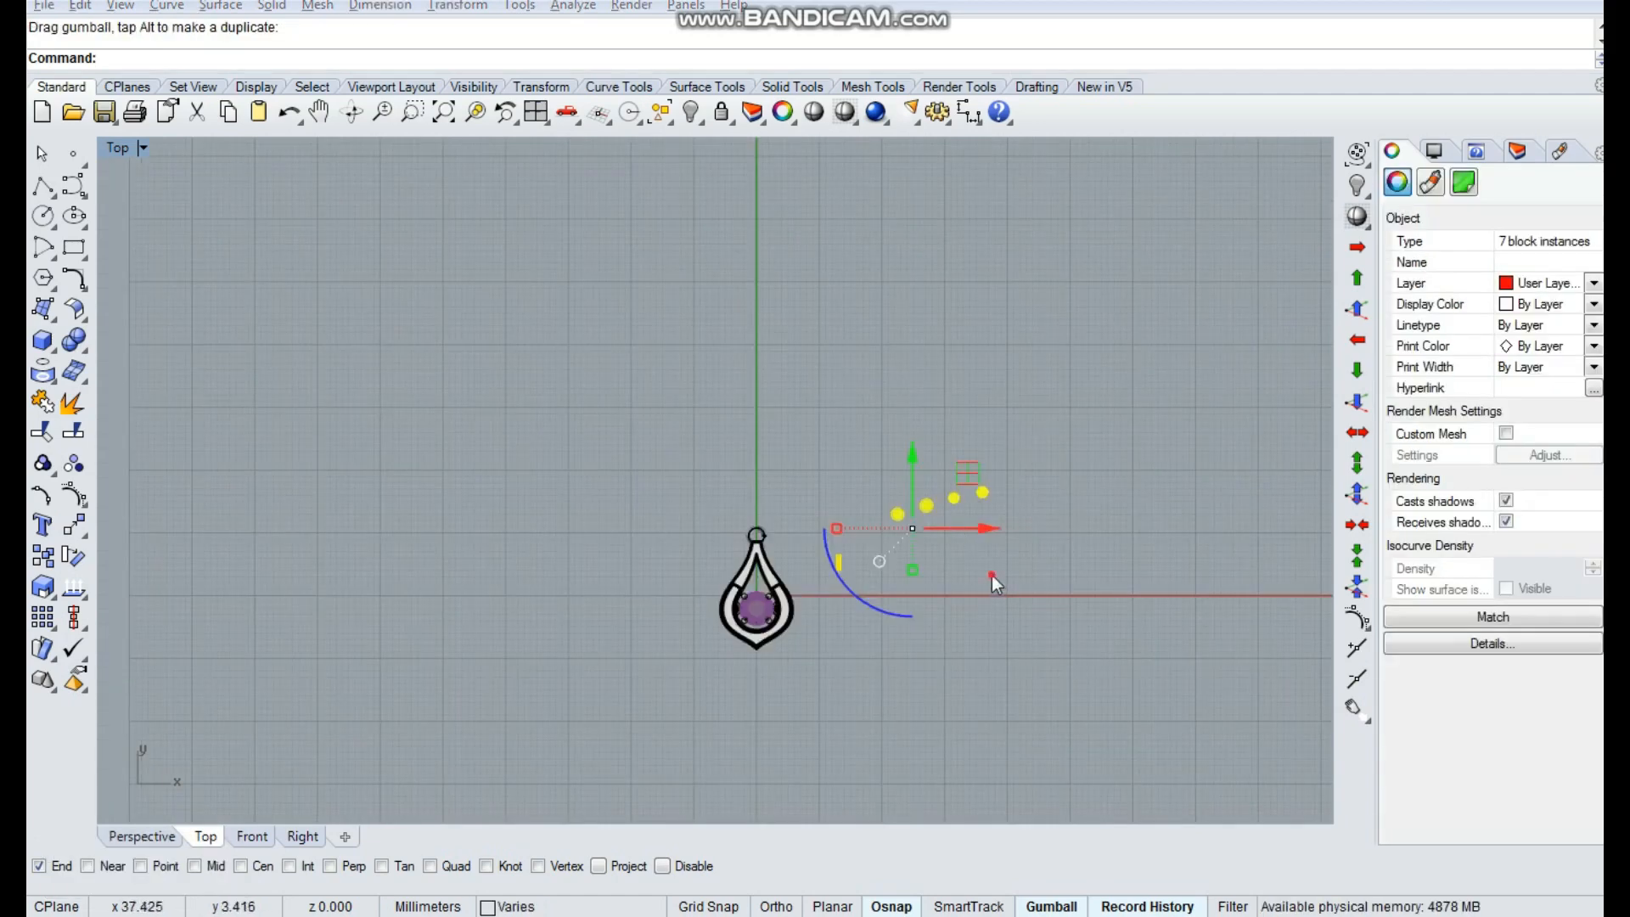
key("Escape")
scroll(859, 562, "up", 4)
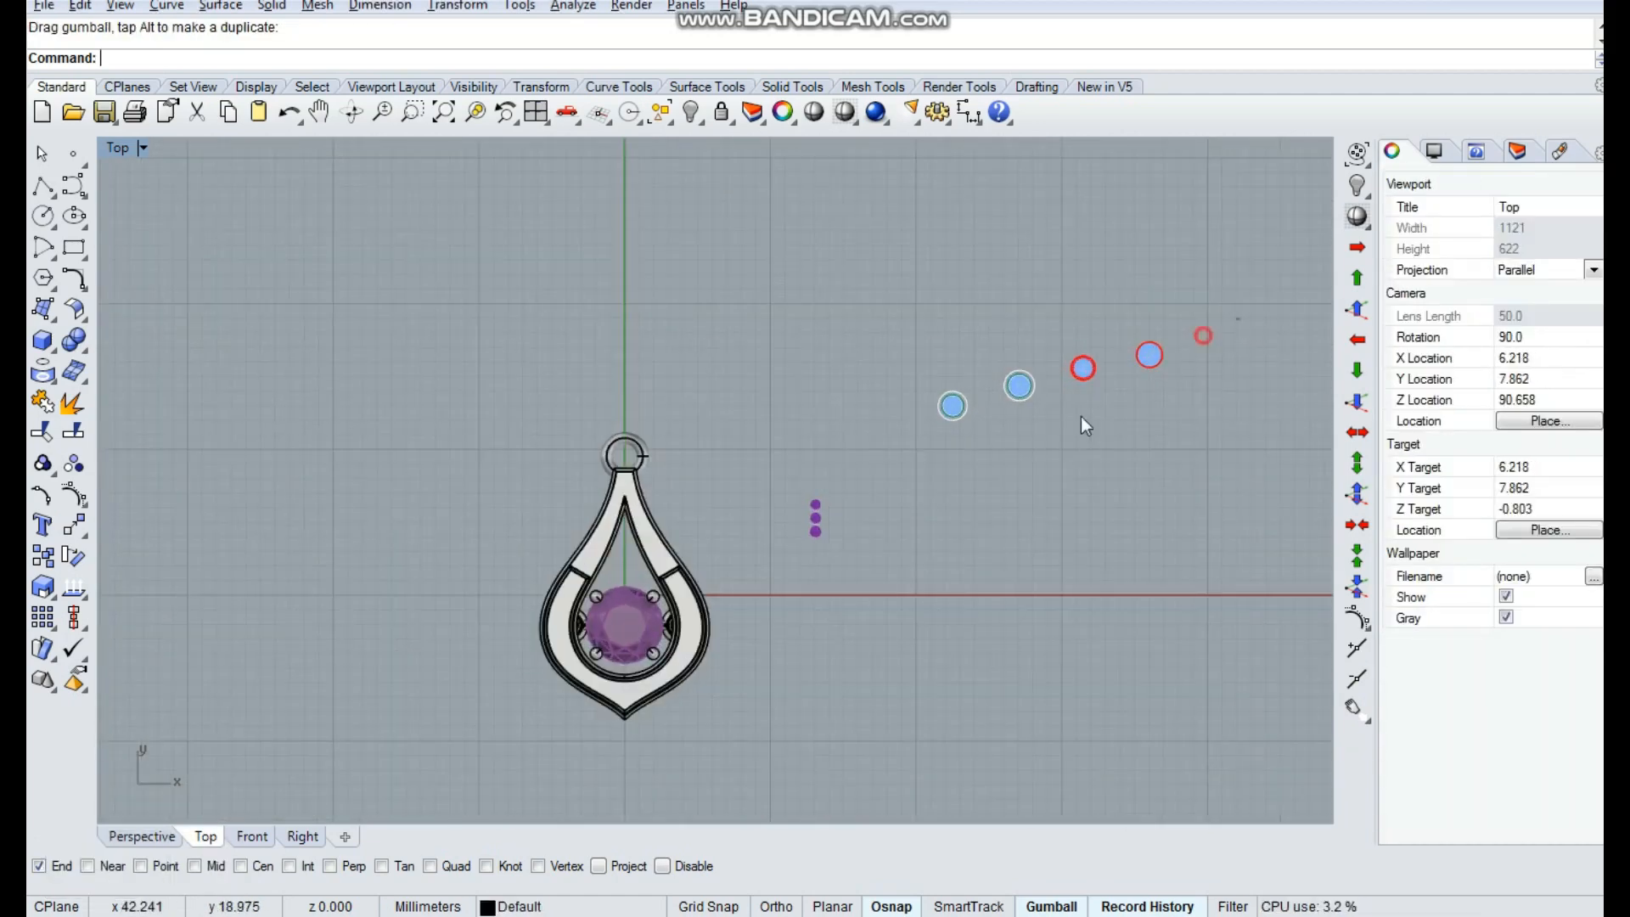
left_click(1083, 367)
left_click_drag(1088, 373, 989, 427)
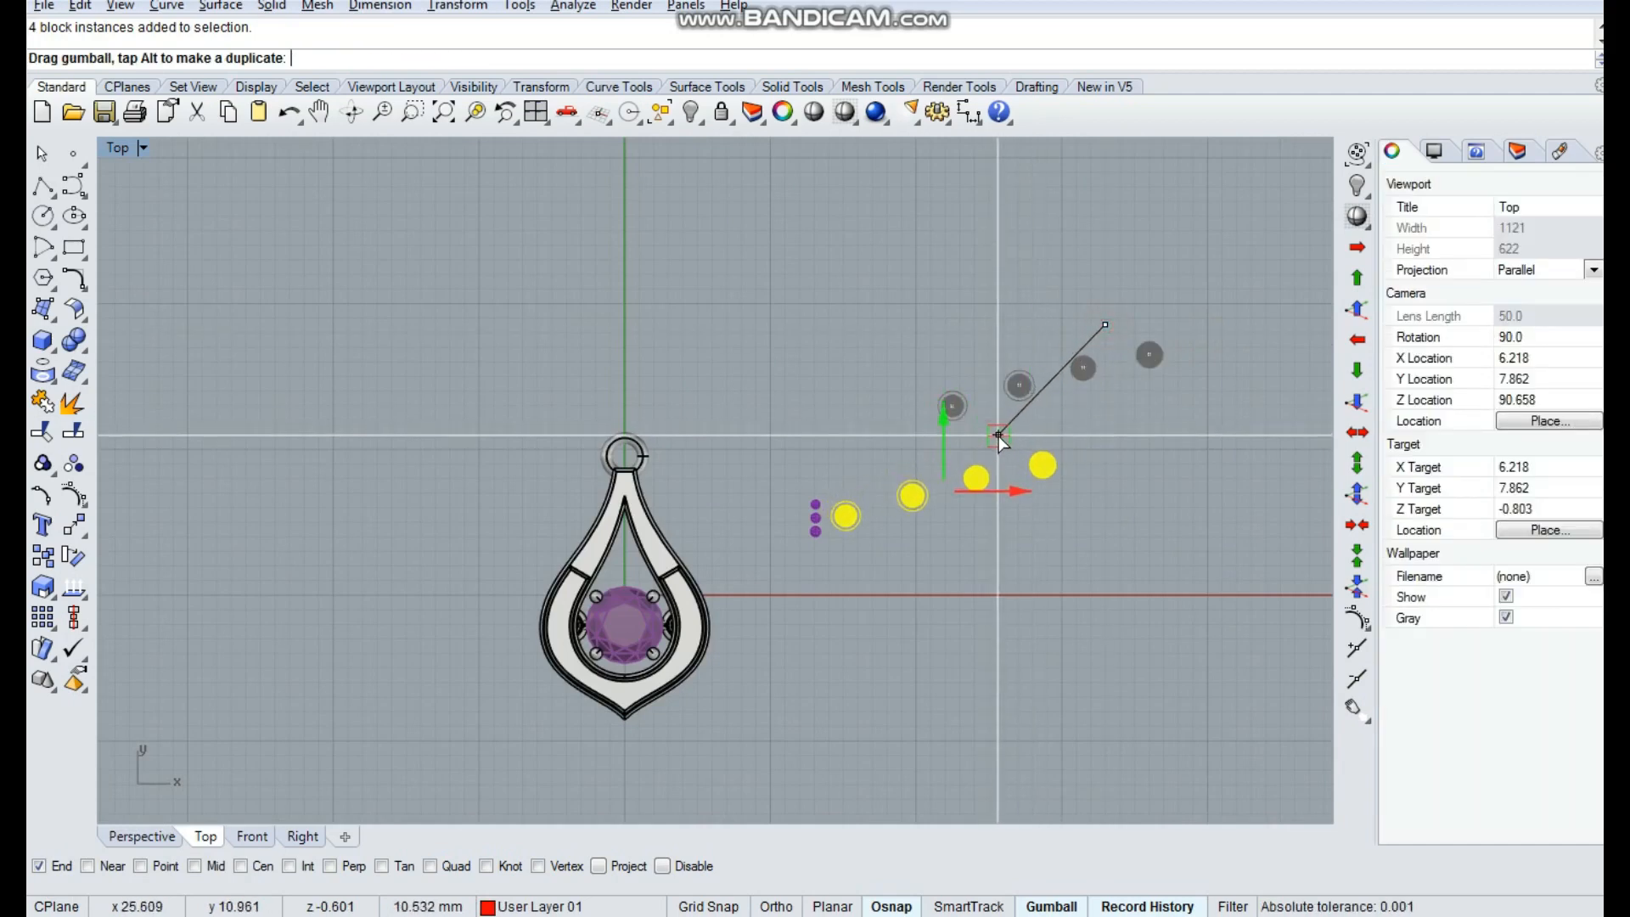
Line up the four larger accent stones in a horizontal row beside the column of three small stones
left_click(912, 500)
scroll(908, 502, "up", 5)
left_click_drag(810, 552, 812, 549)
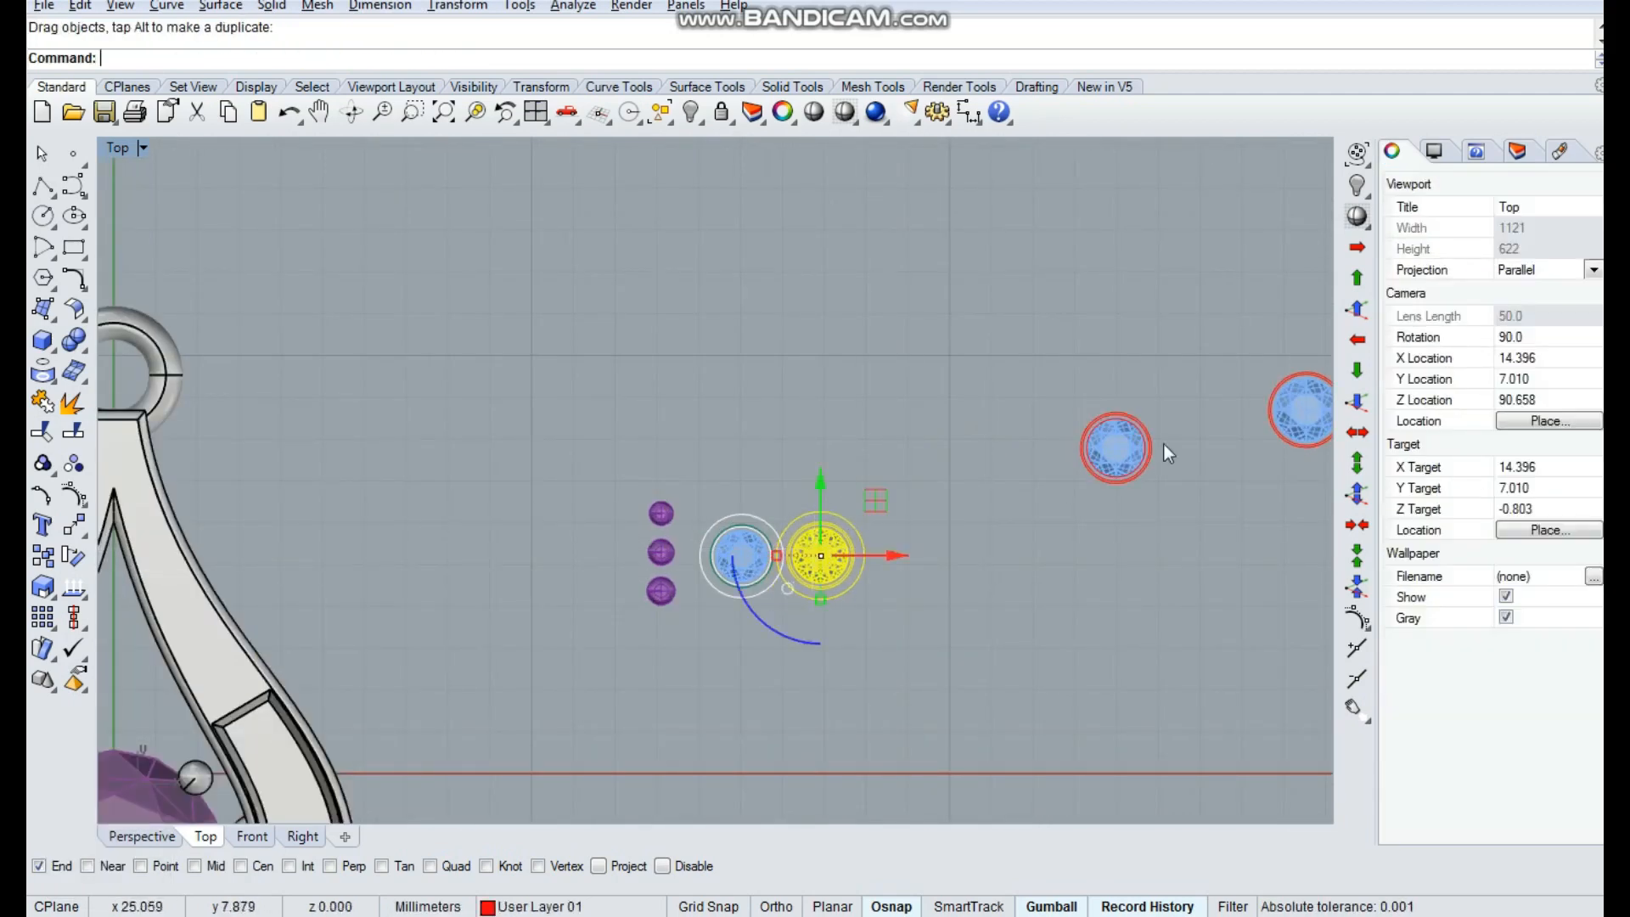
key("Escape")
left_click_drag(1127, 441, 916, 558)
key("Escape")
left_click_drag(1316, 416, 1135, 523)
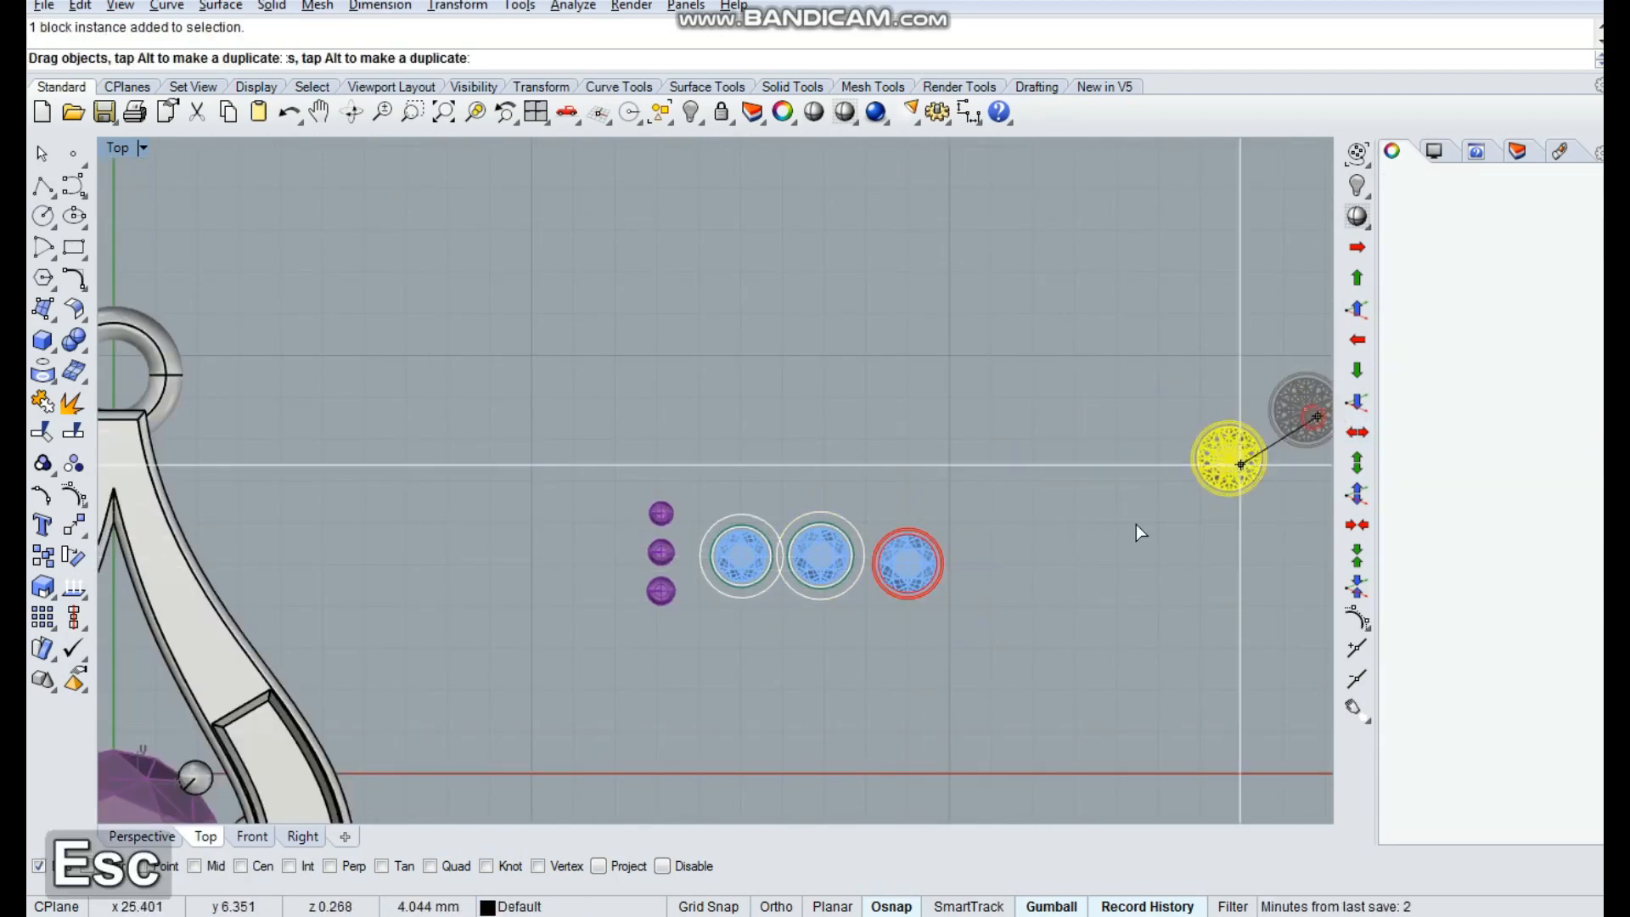
left_click_drag(1017, 562, 993, 561)
key("Escape")
Extract a copy of the recess floor surface and lock everything except that surface and the accent stones
scroll(946, 486, "down", 5)
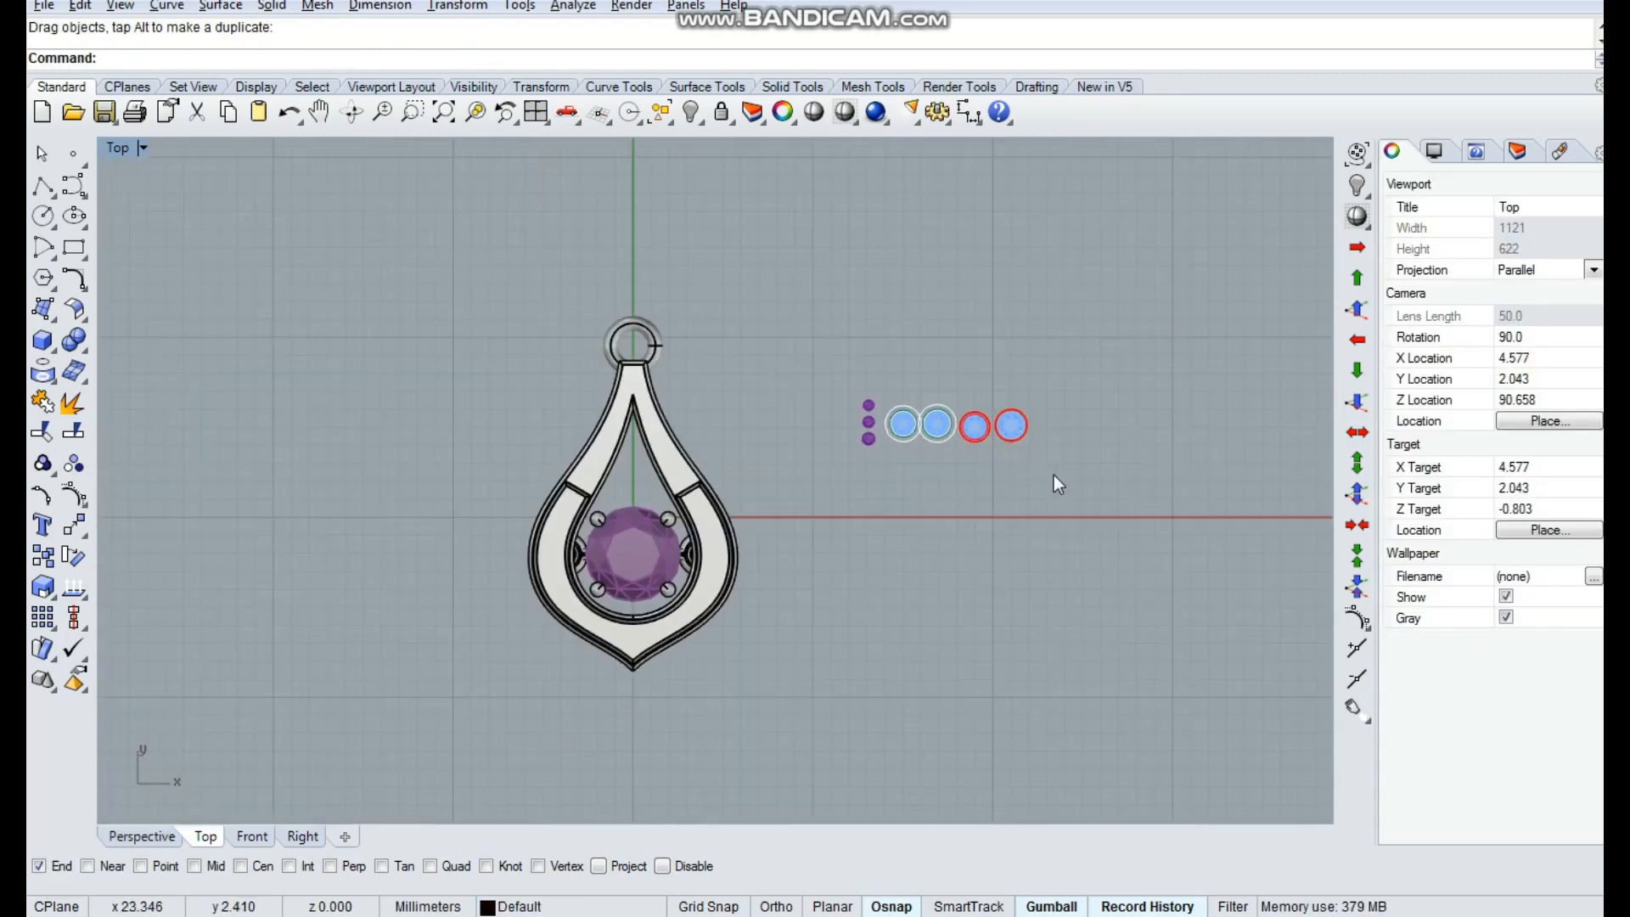
scroll(625, 598, "up", 3)
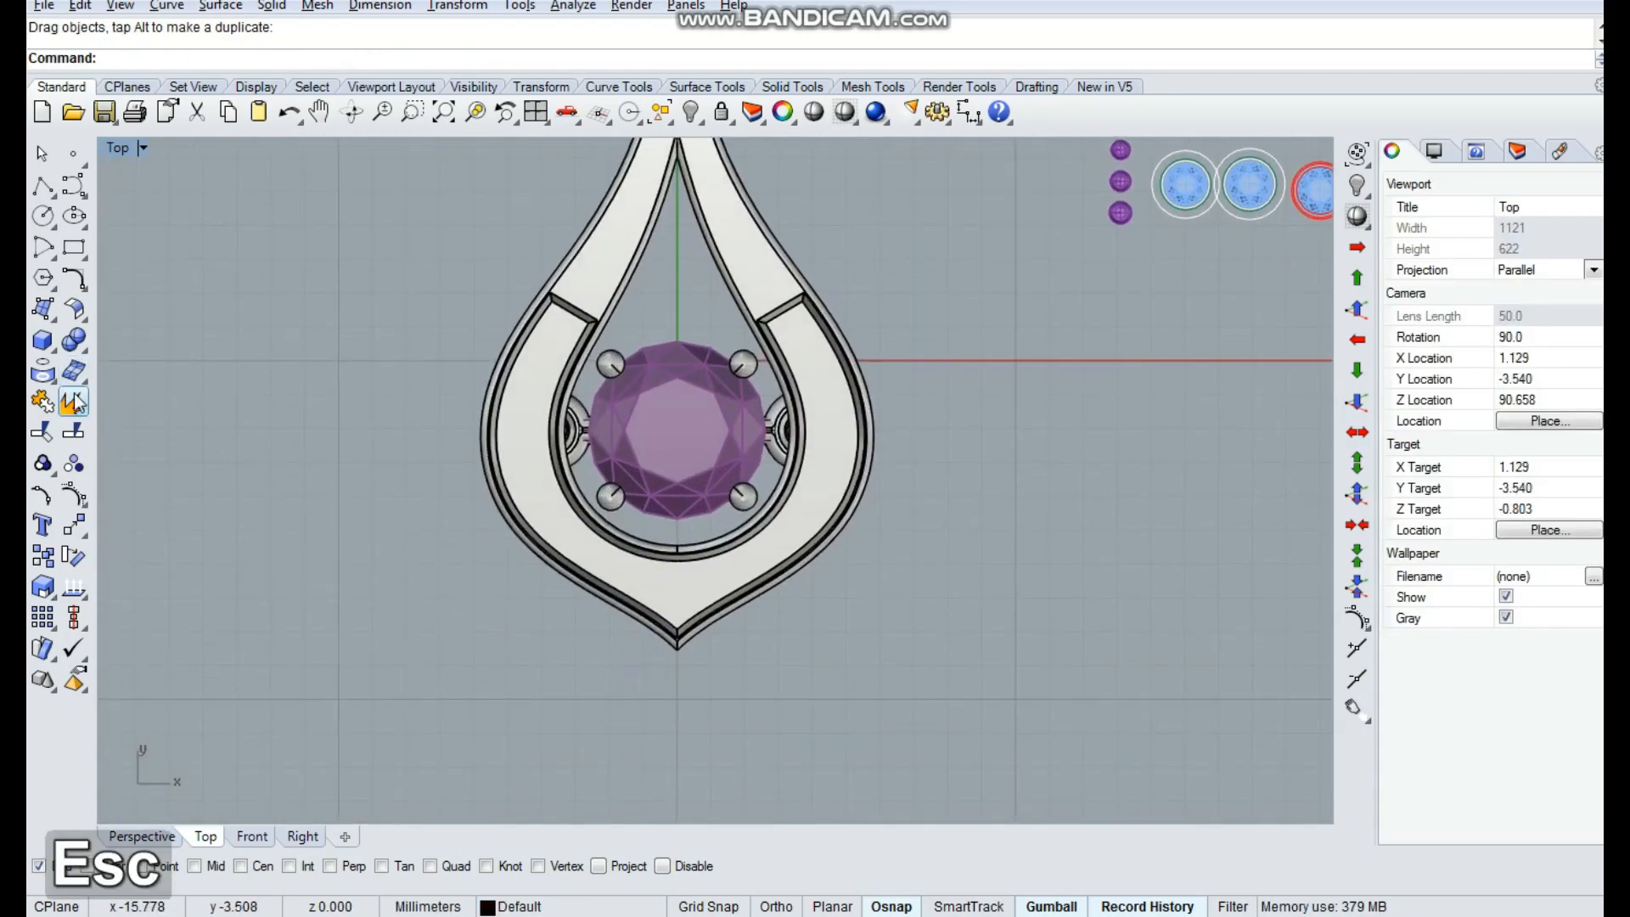
scroll(753, 588, "up", 3)
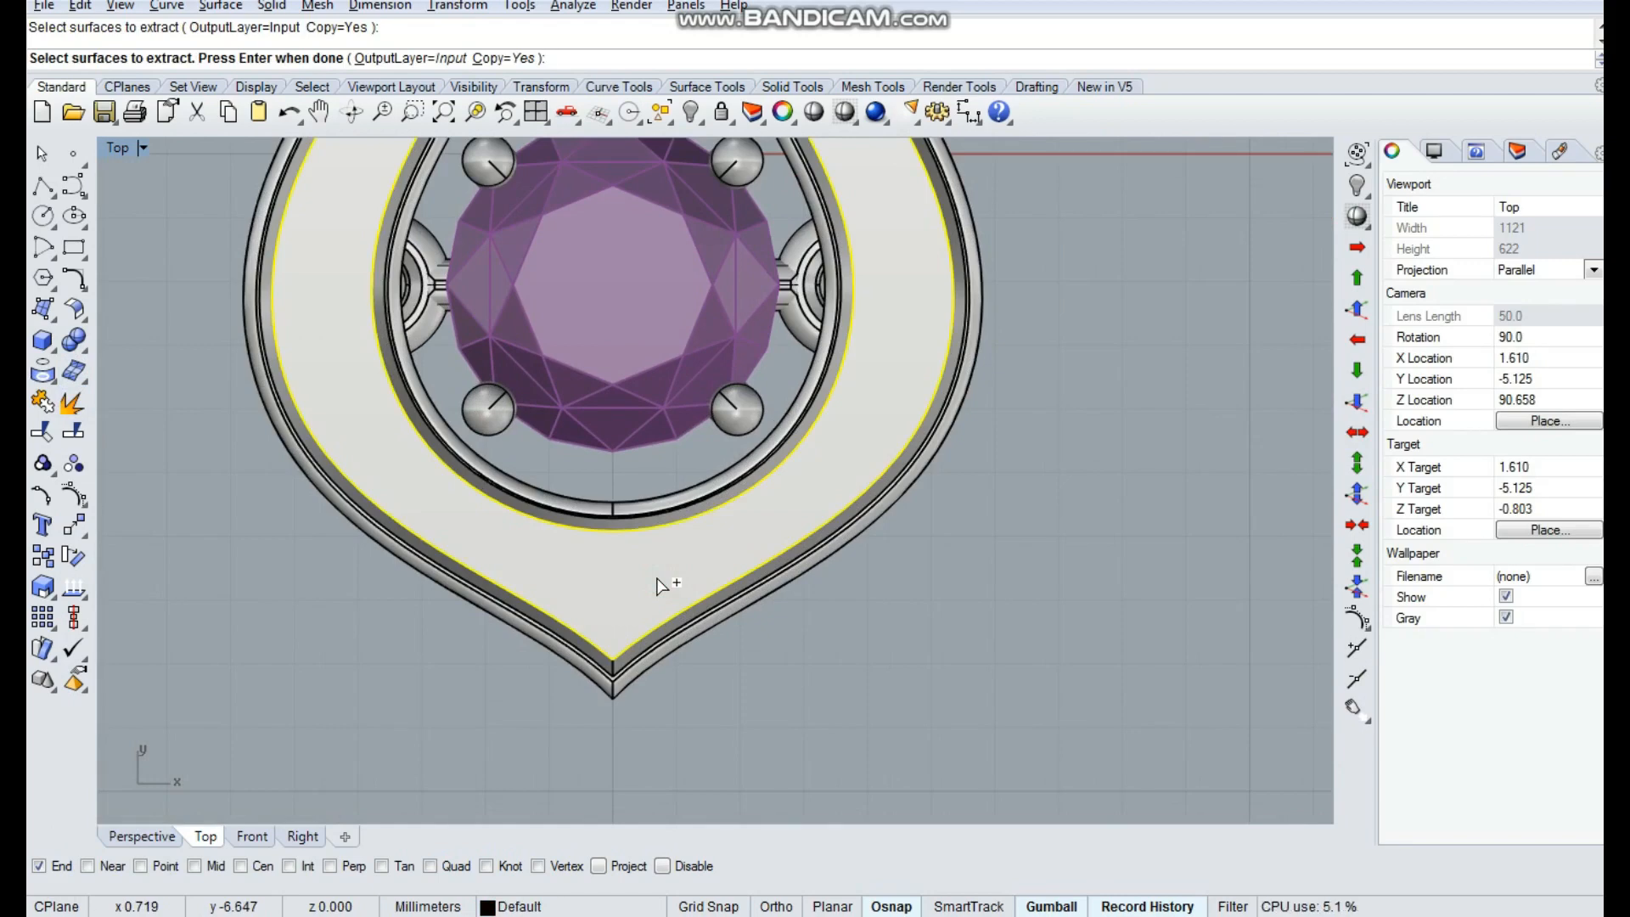
scroll(635, 574, "down", 3)
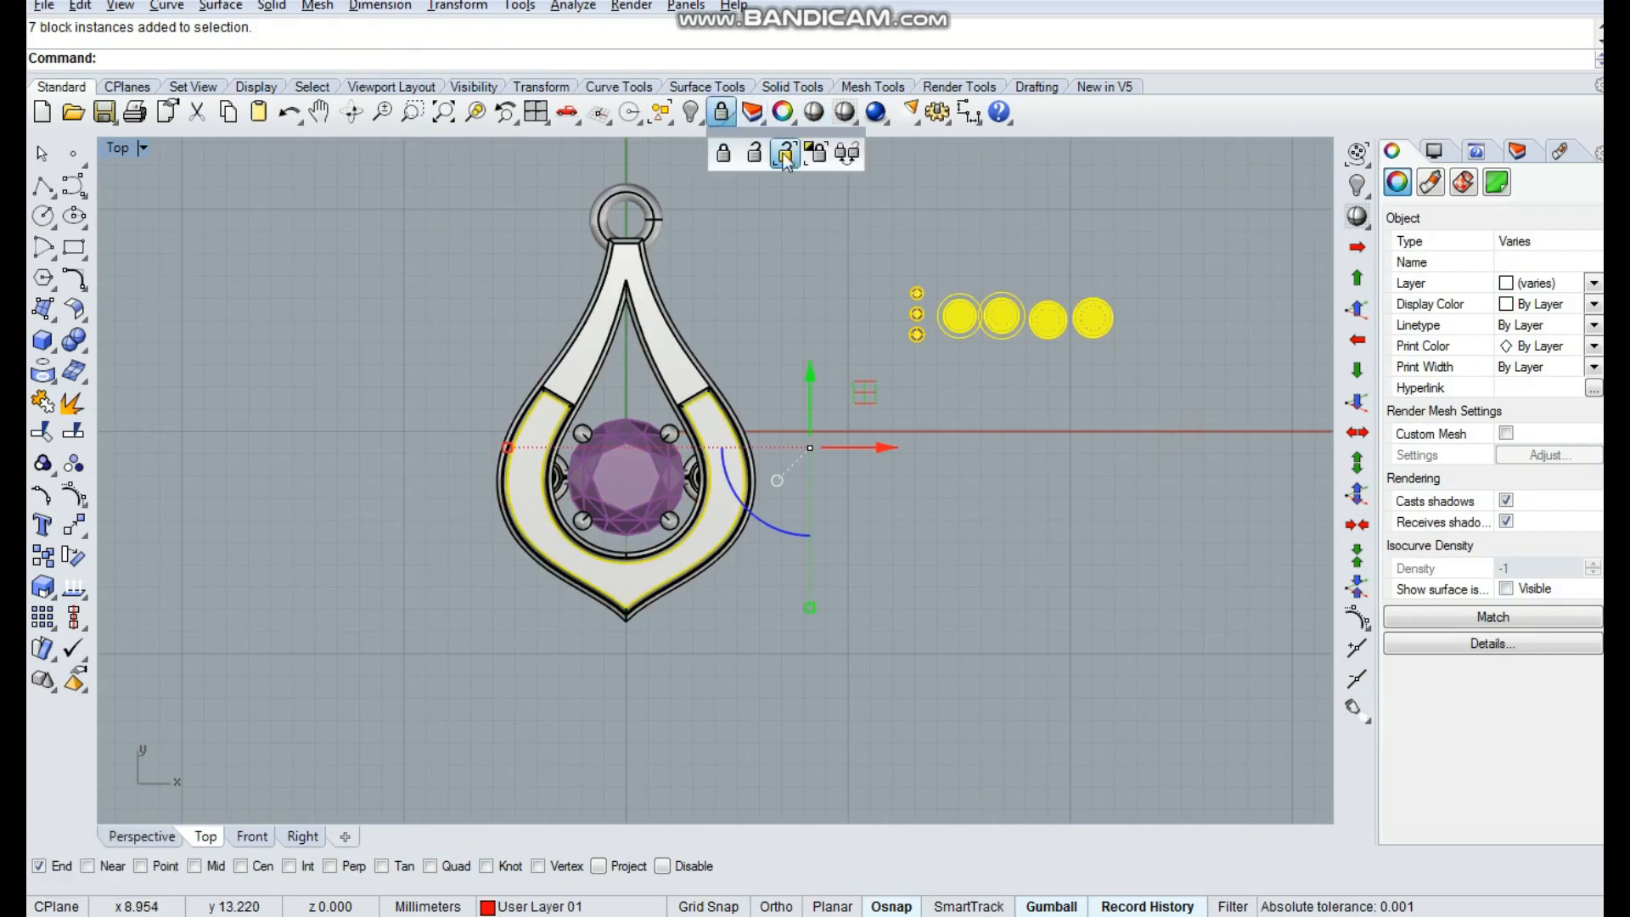
key("ctrl+l")
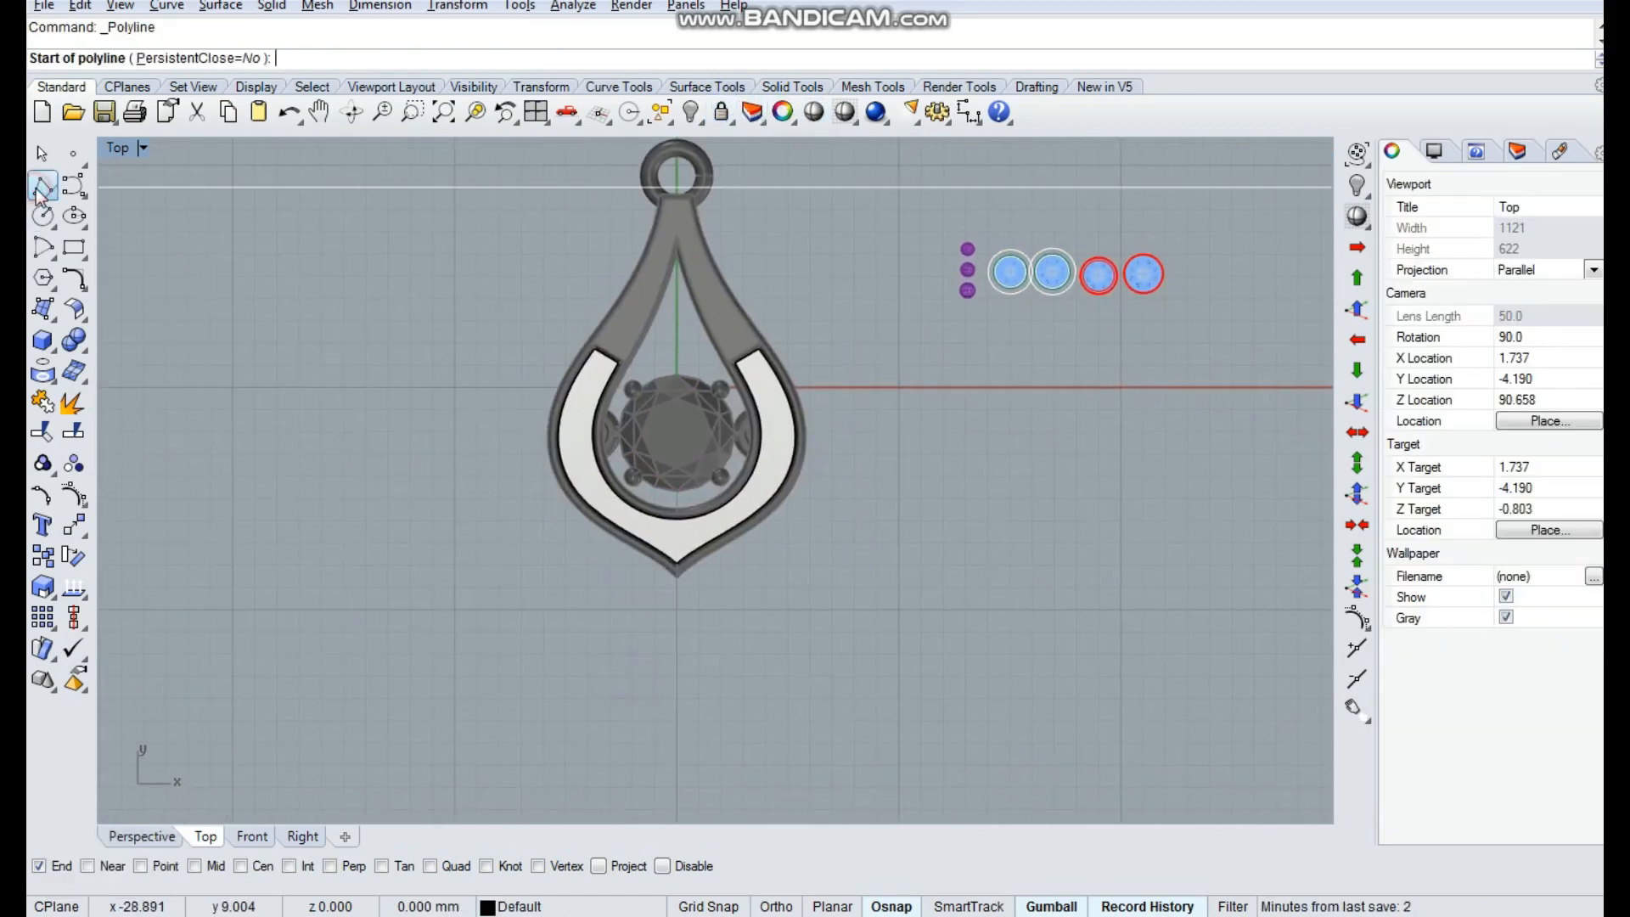
Draw a straight vertical line running down from the recess floor's pointed tip
key("Return")
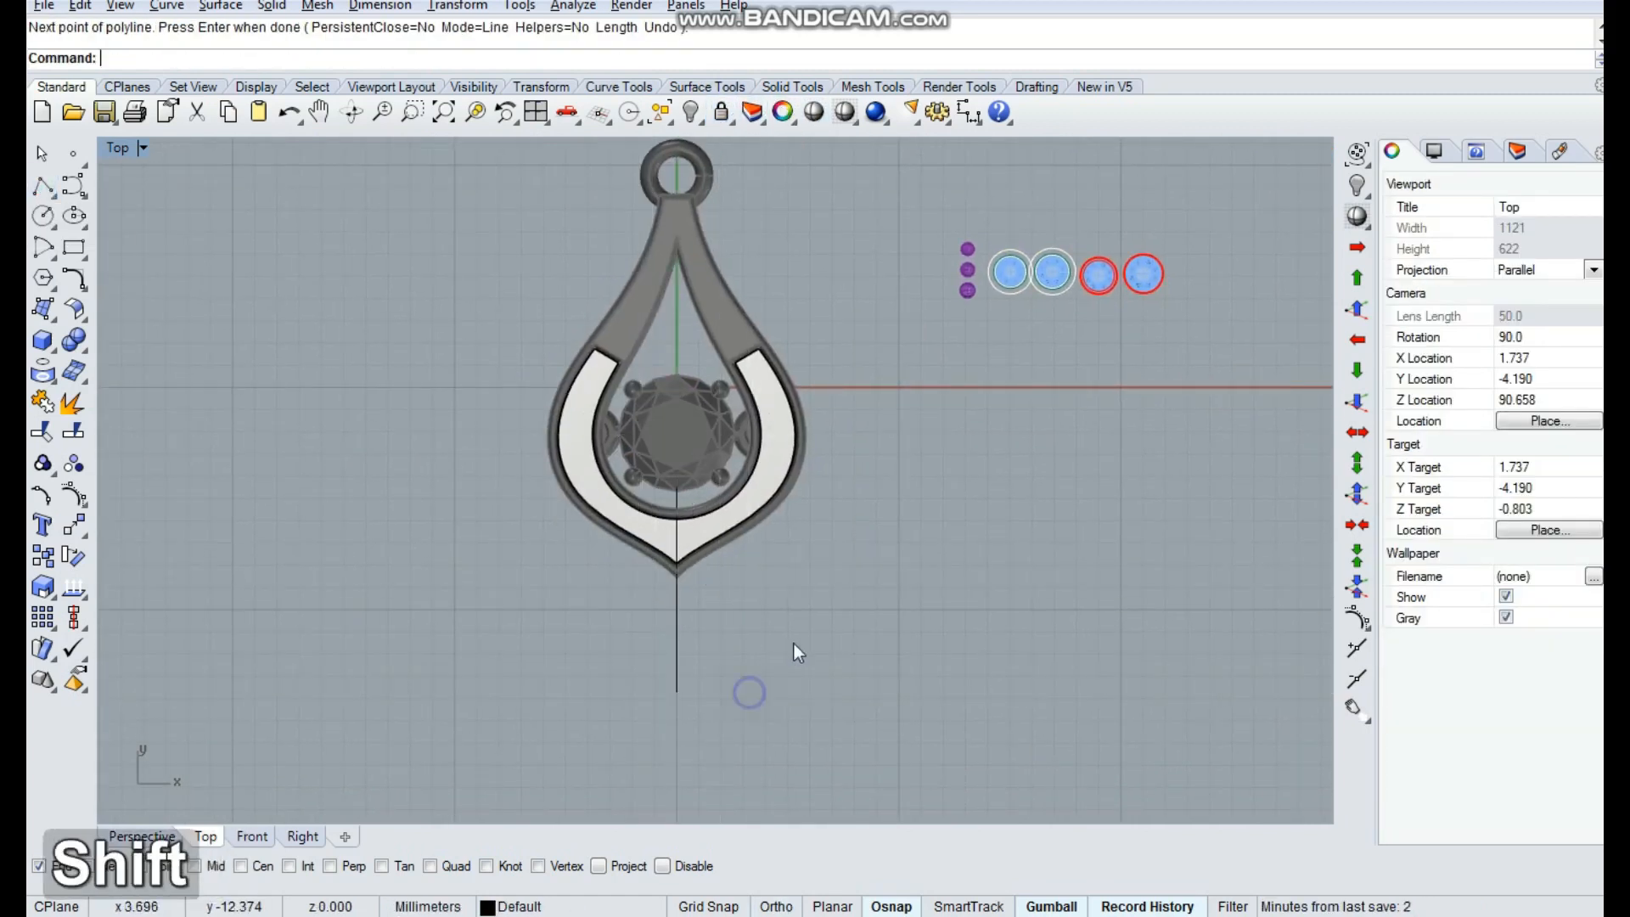
Project the vertical line onto the recess floor surface and delete the original line
left_click_drag(839, 604, 650, 537)
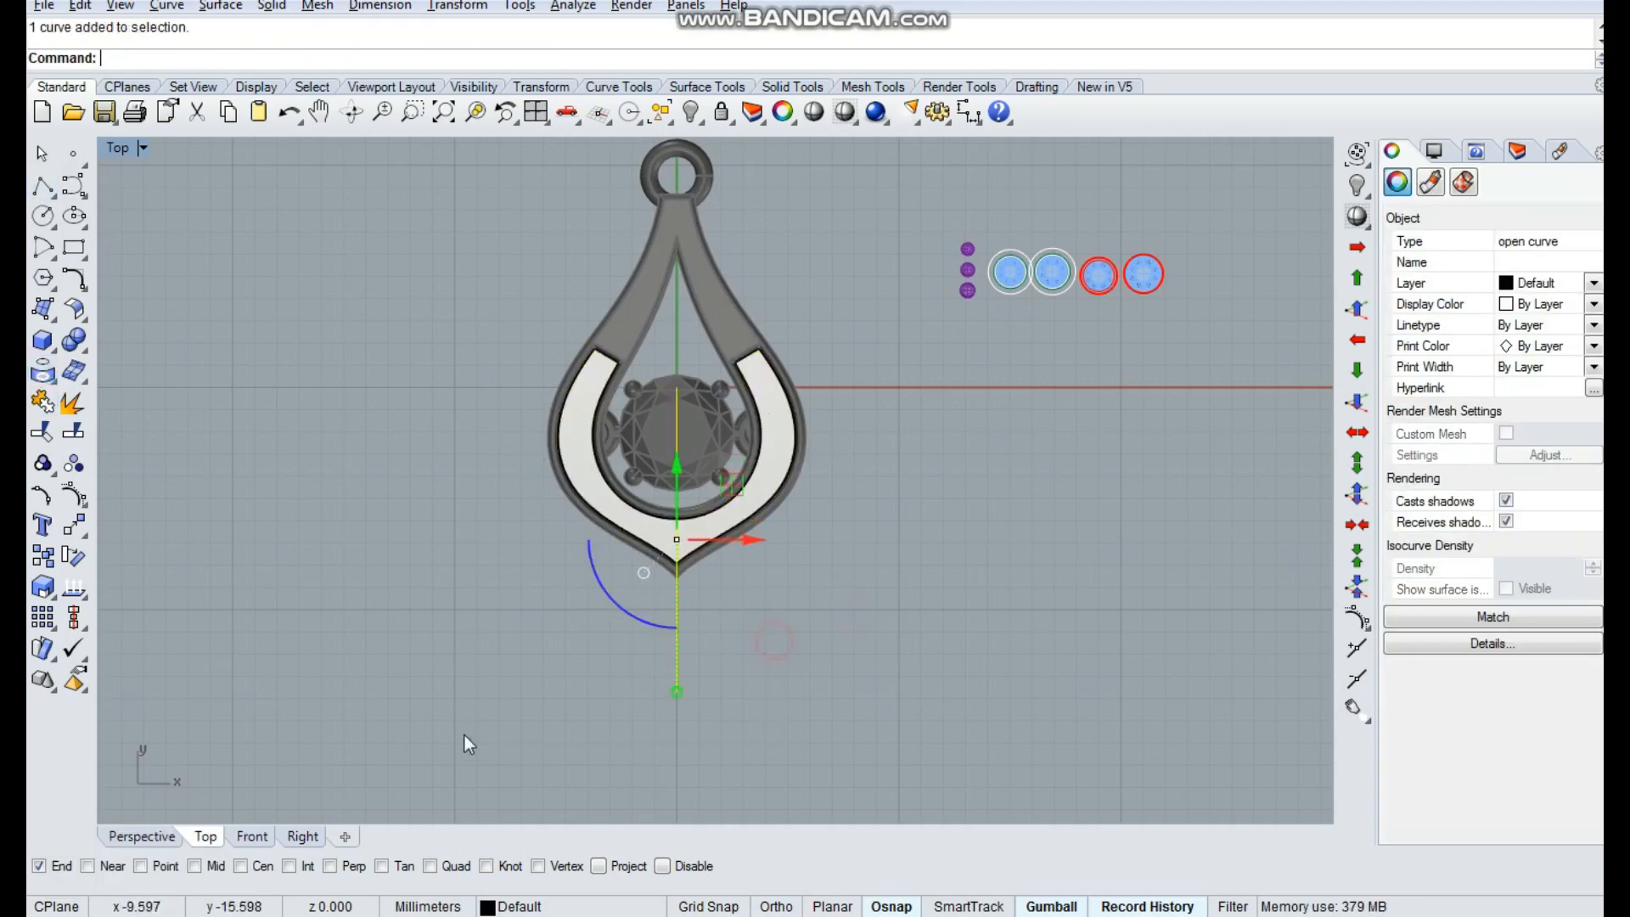
scroll(787, 511, "up", 3)
scroll(787, 511, "down", 1)
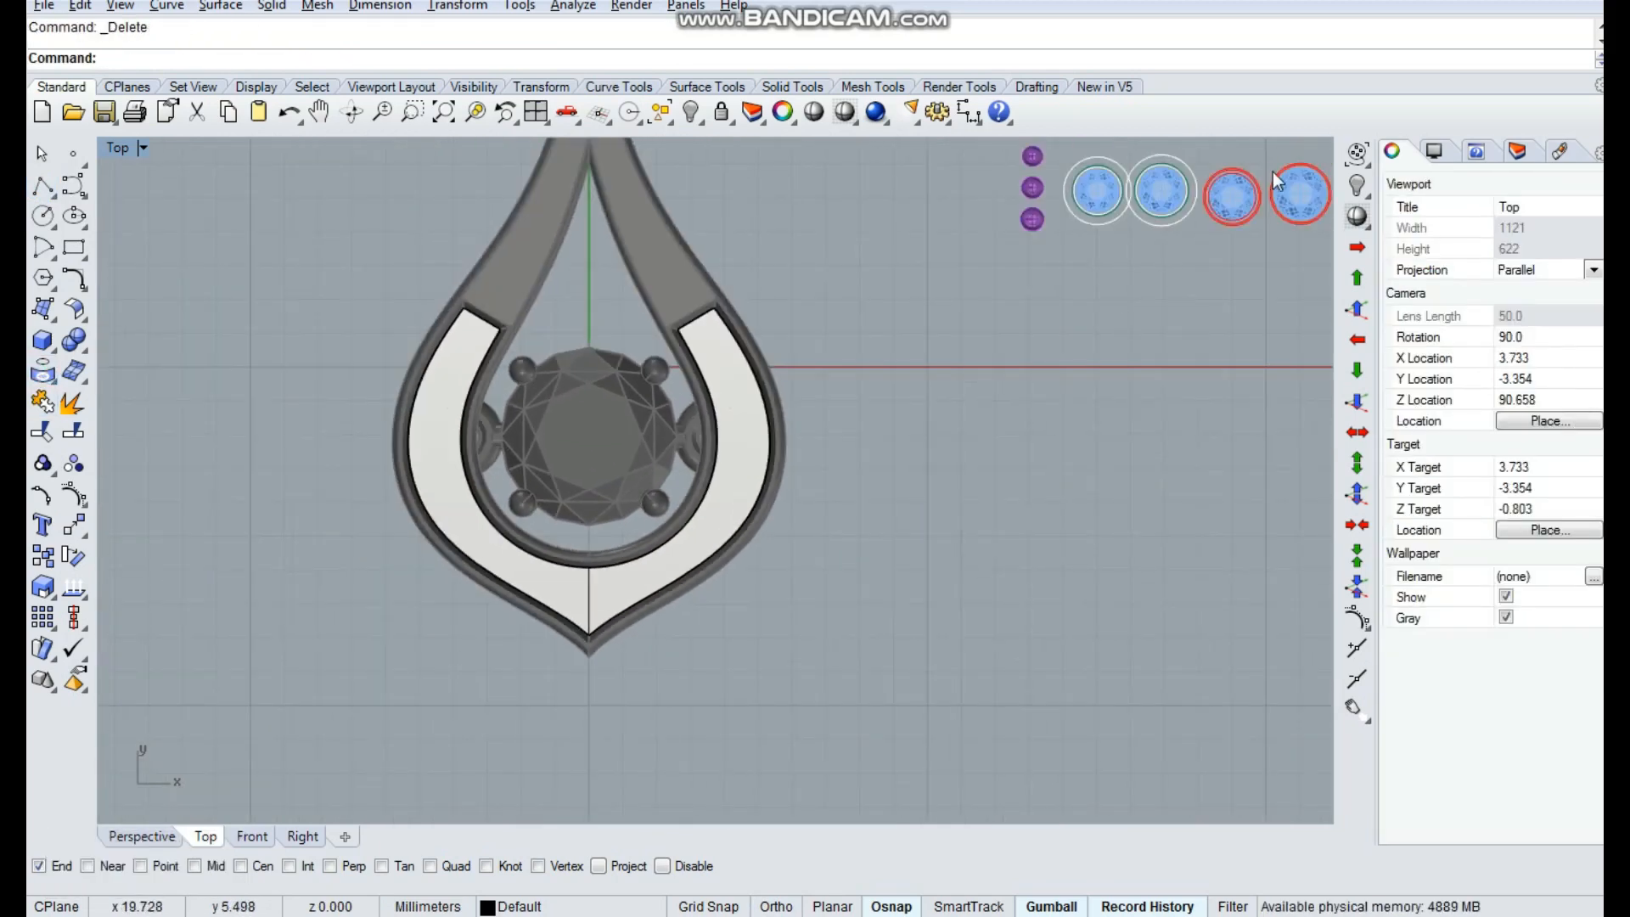
Array one copy of the 1.4 stone along the short centre curve on the recess floor, placing it just above the pointed tip
left_click(1247, 197)
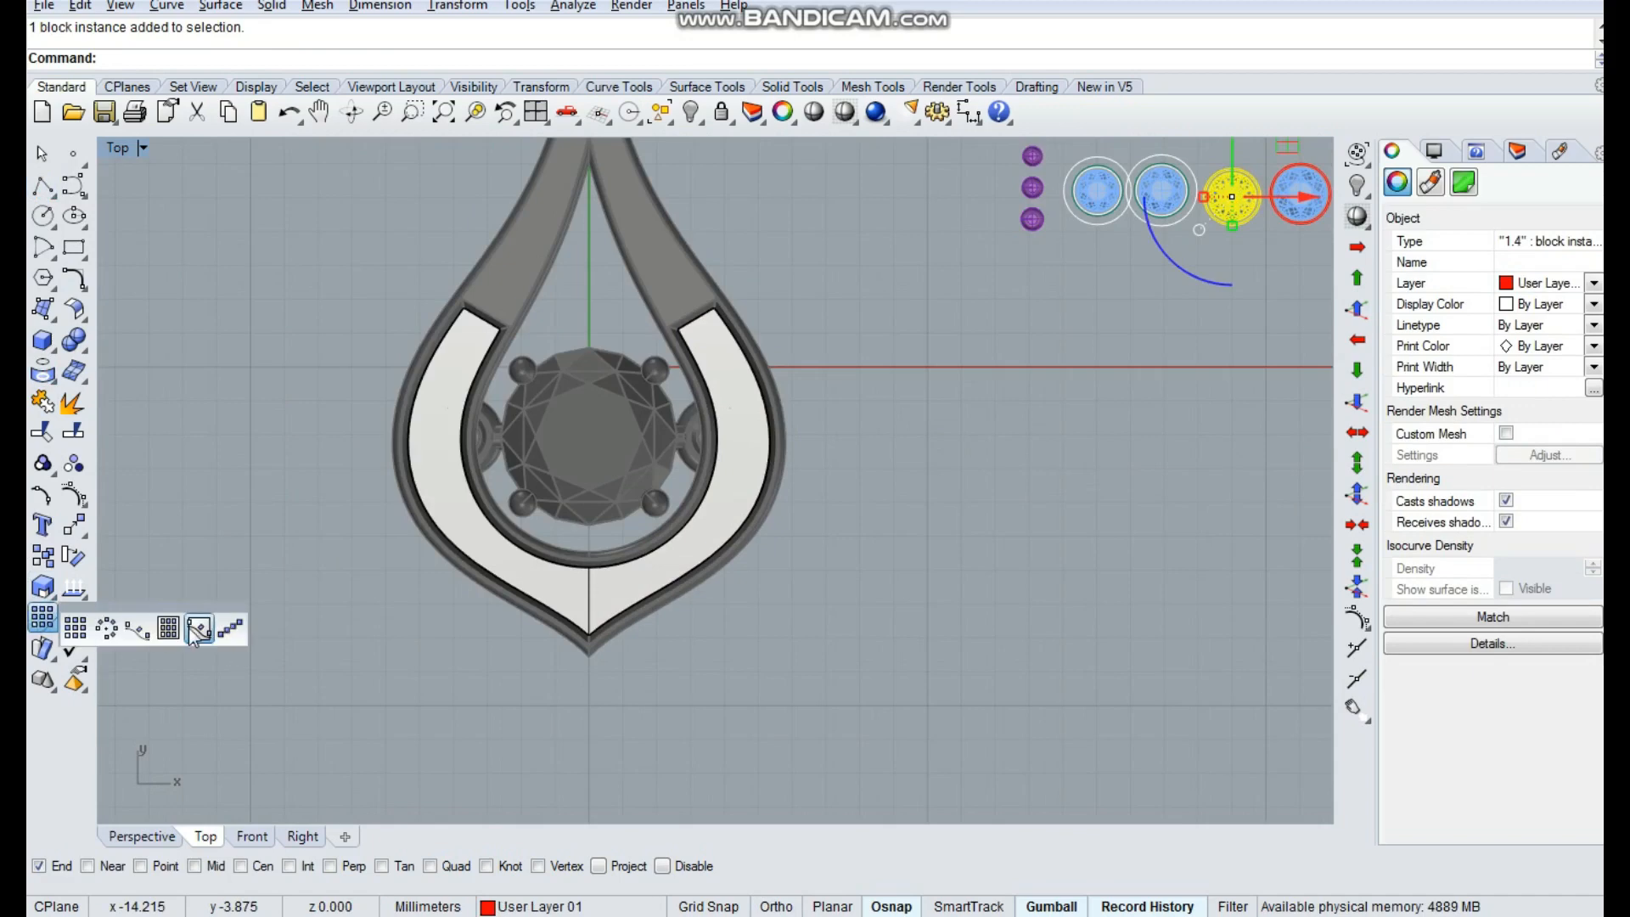
left_click(198, 629)
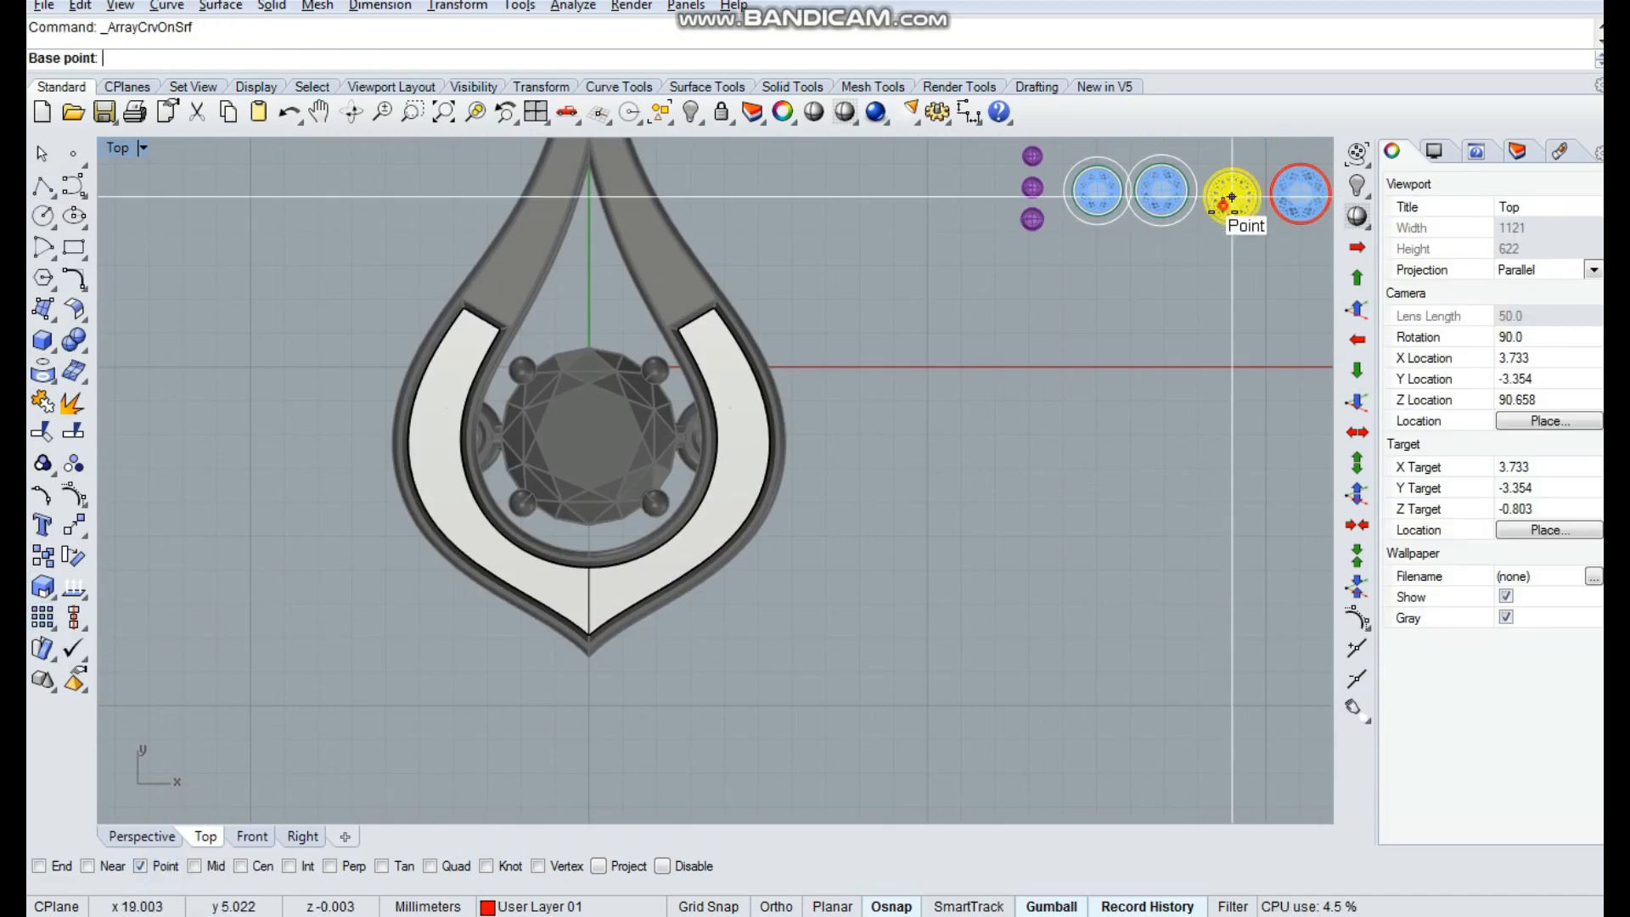
left_click(1231, 196)
scroll(518, 712, "up", 5)
left_click(735, 410)
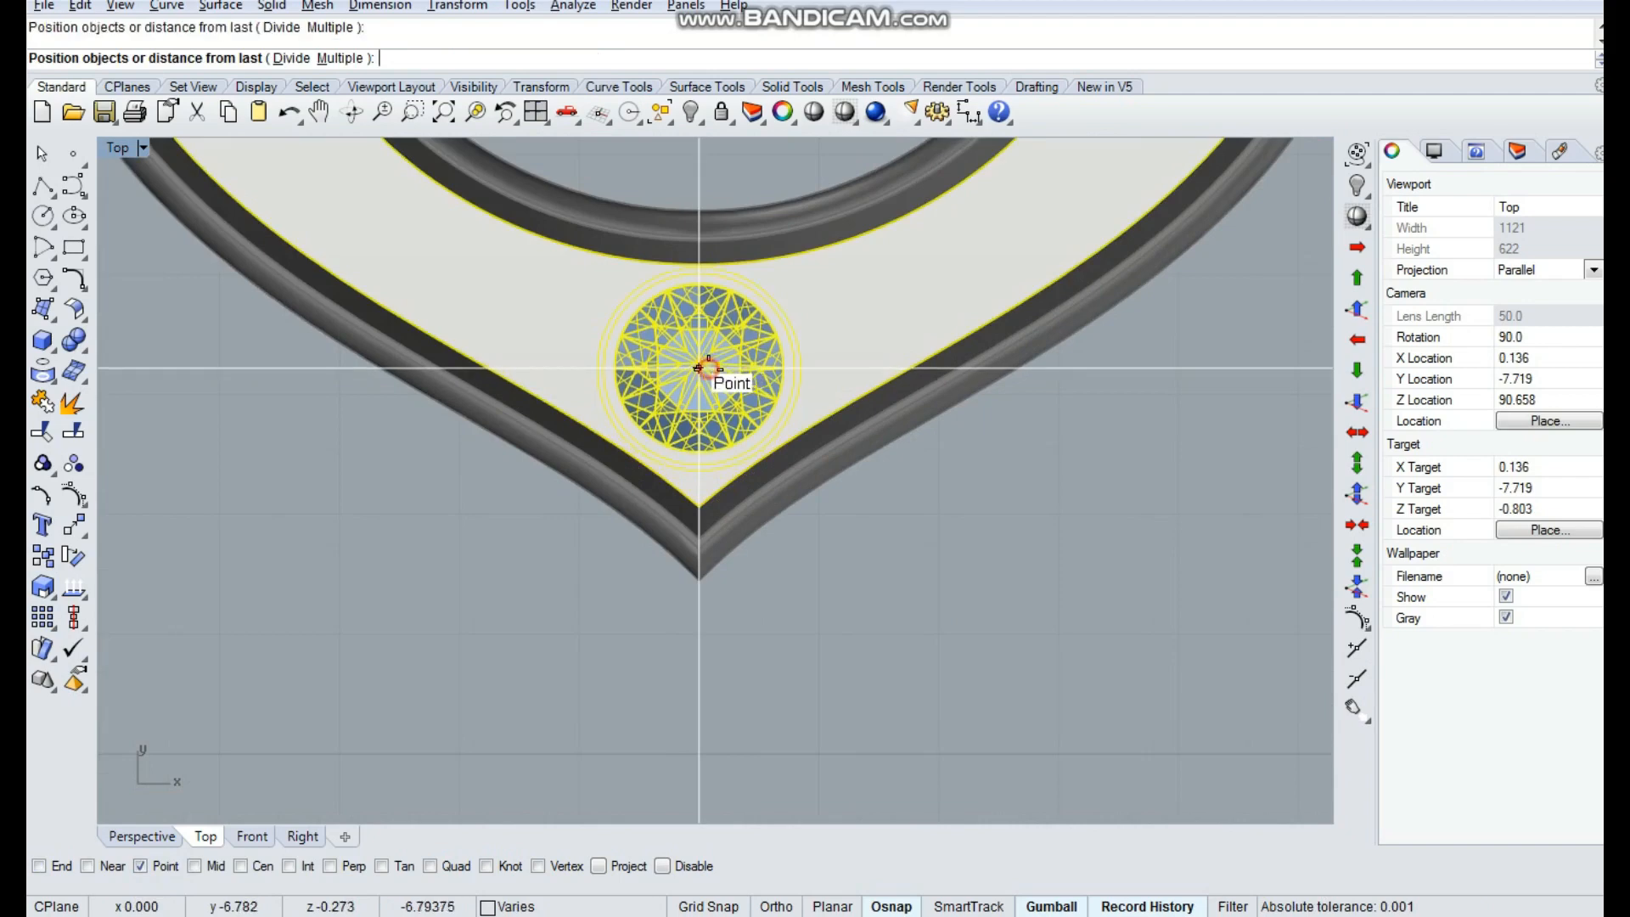
left_click(707, 369)
right_click(677, 489)
scroll(601, 579, "down", 10)
key("Escape")
scroll(956, 330, "up", 5)
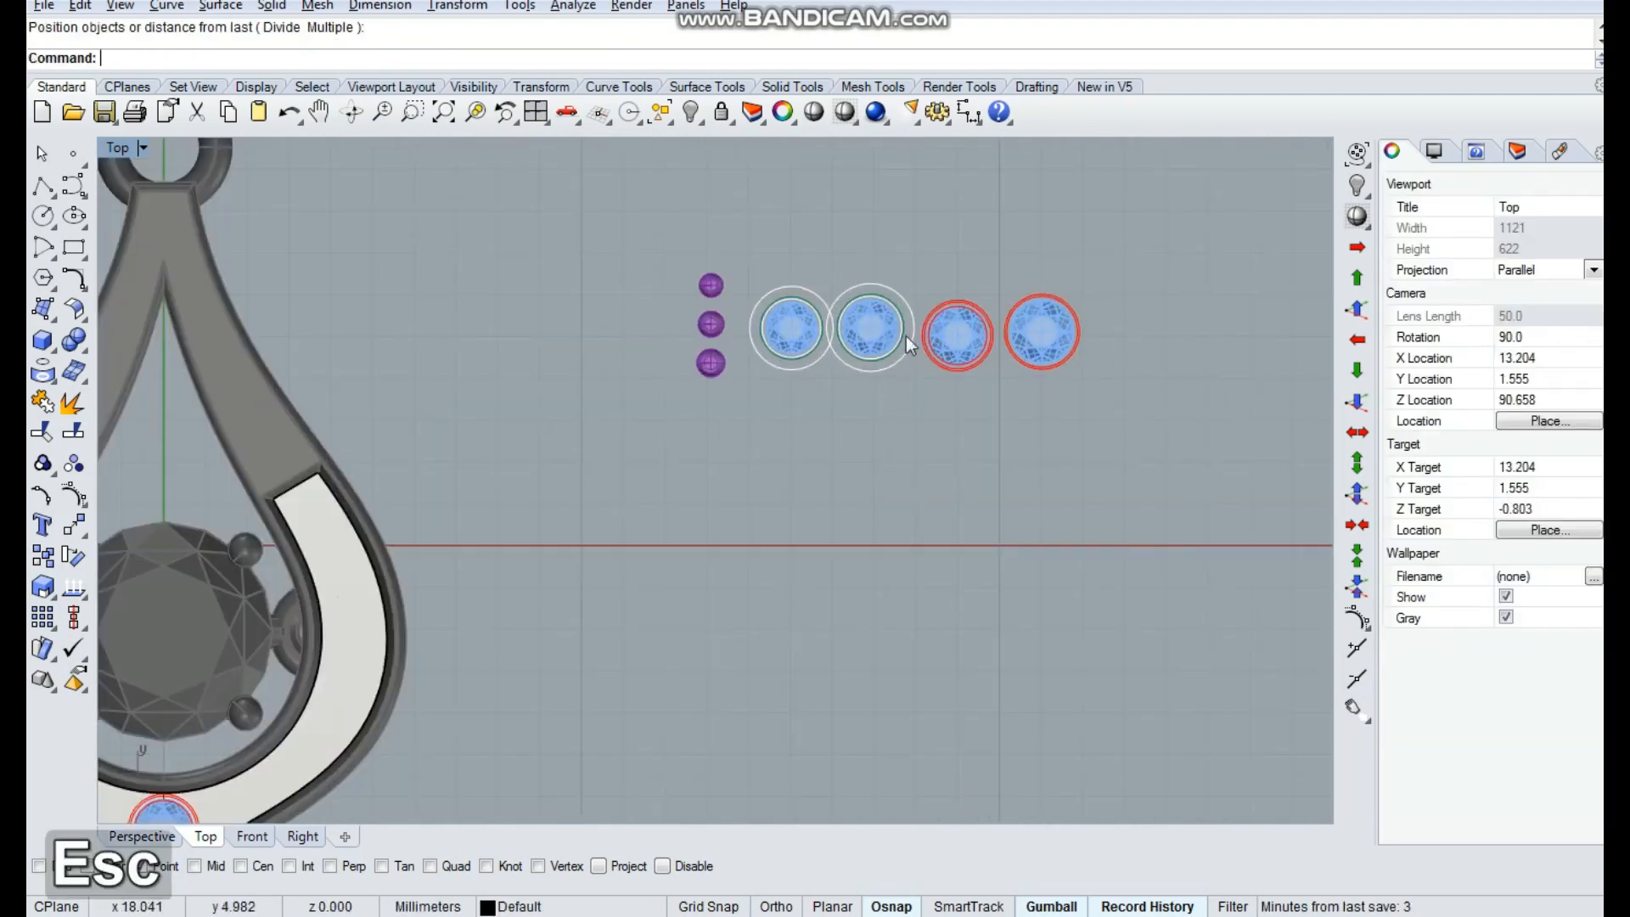
left_click(903, 337)
left_click(78, 531)
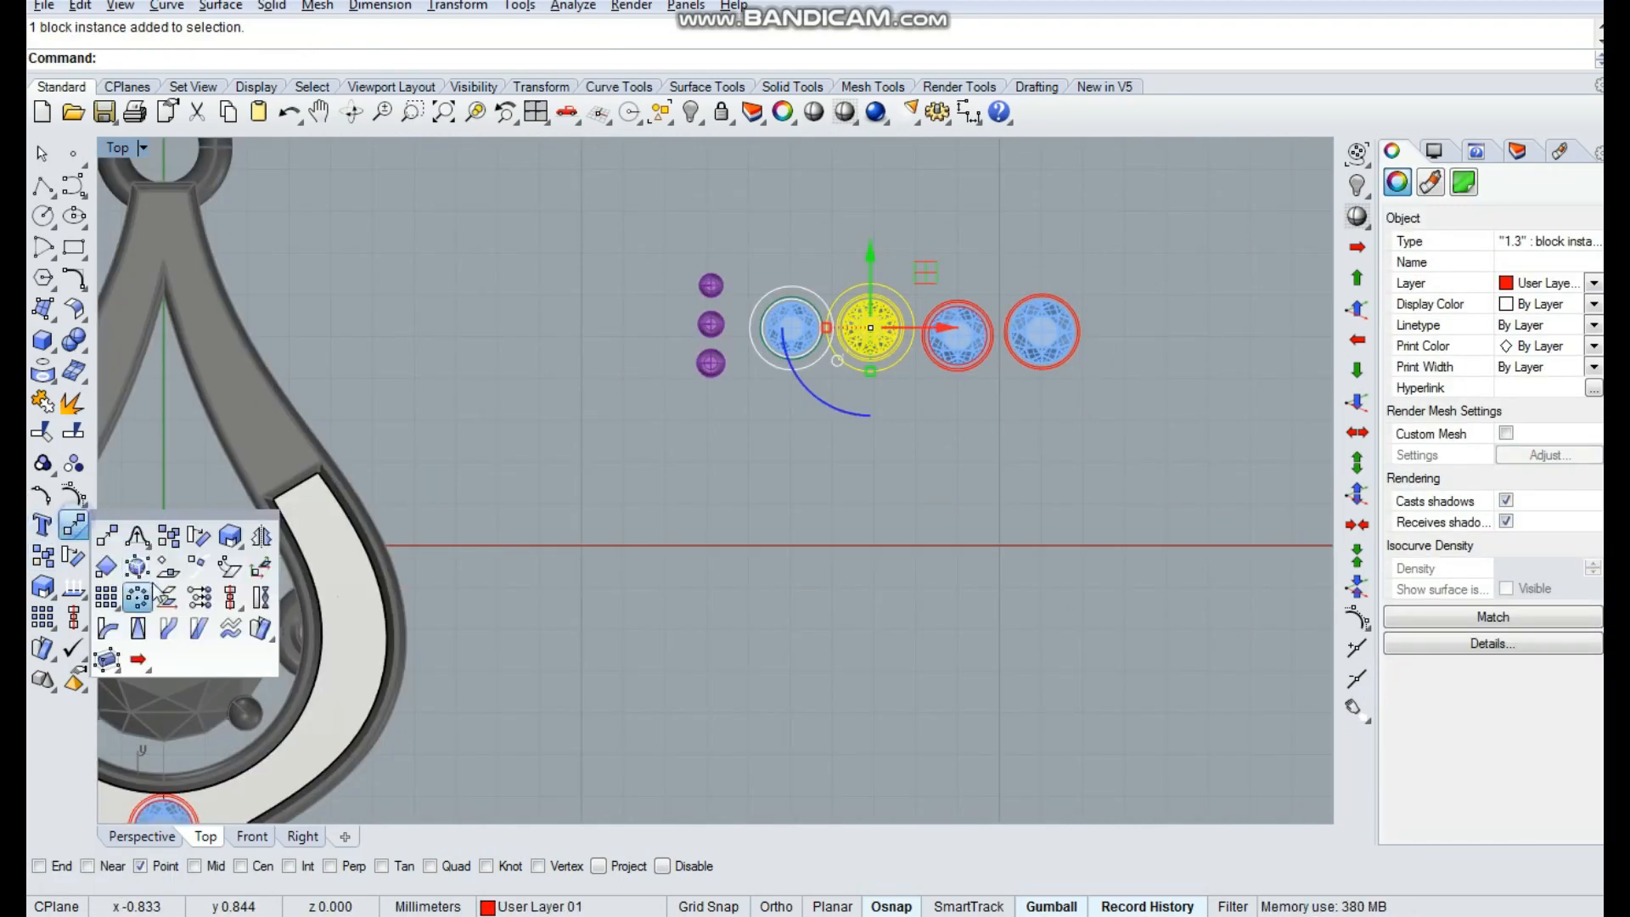
left_click(169, 572)
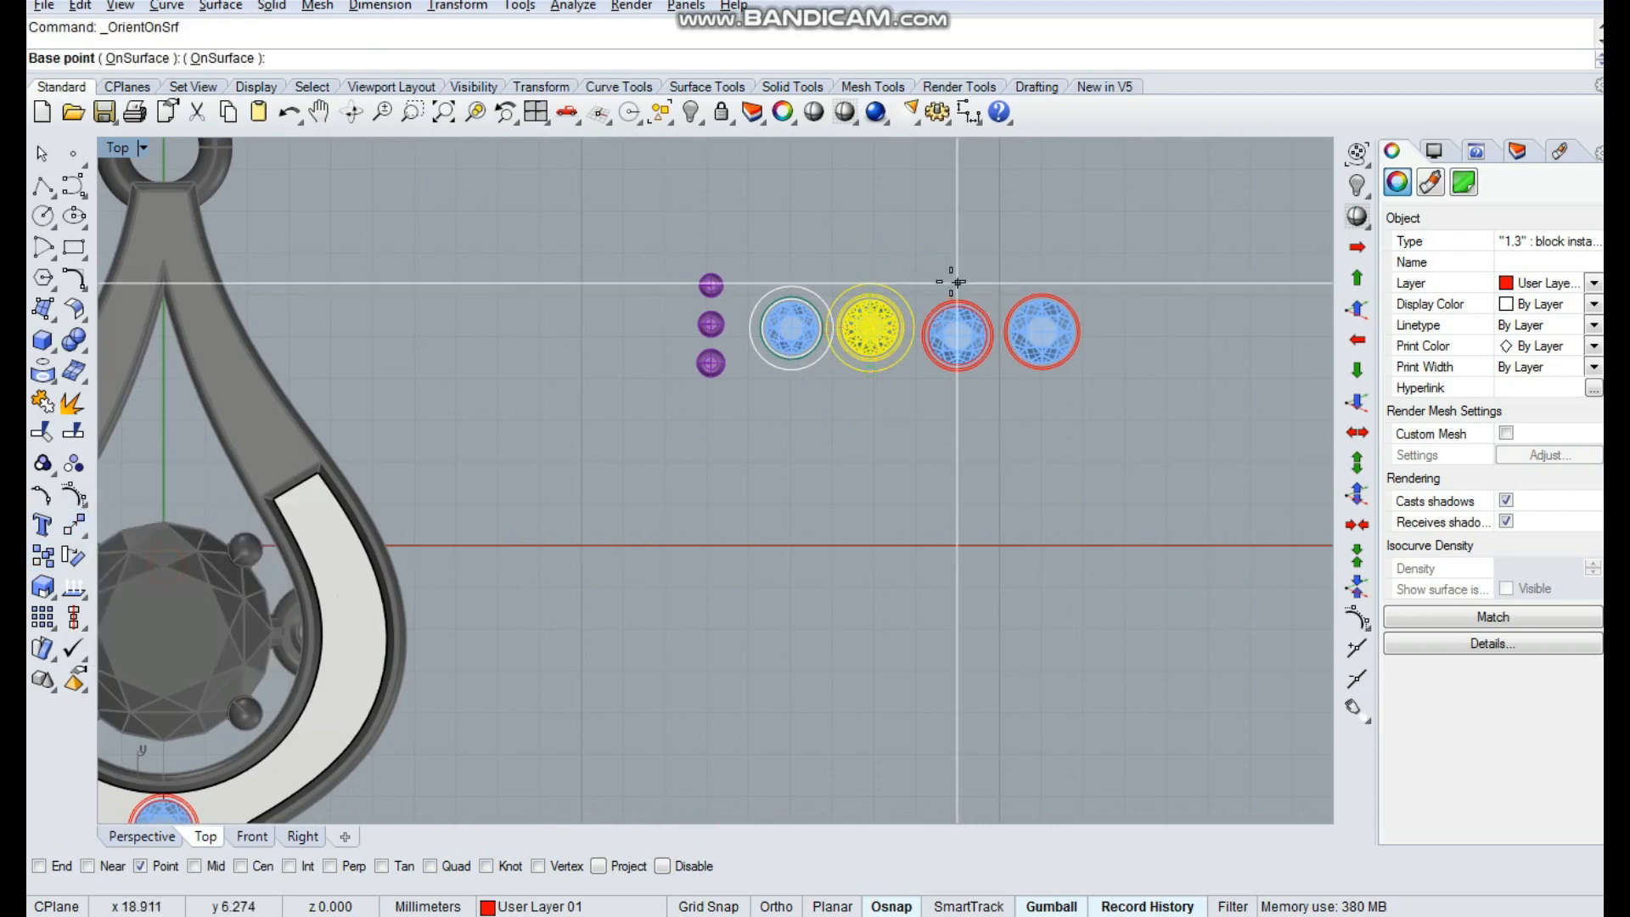
left_click(870, 327)
right_click_drag(432, 665, 715, 428)
scroll(424, 589, "up", 8)
left_click(635, 495)
left_click(721, 555)
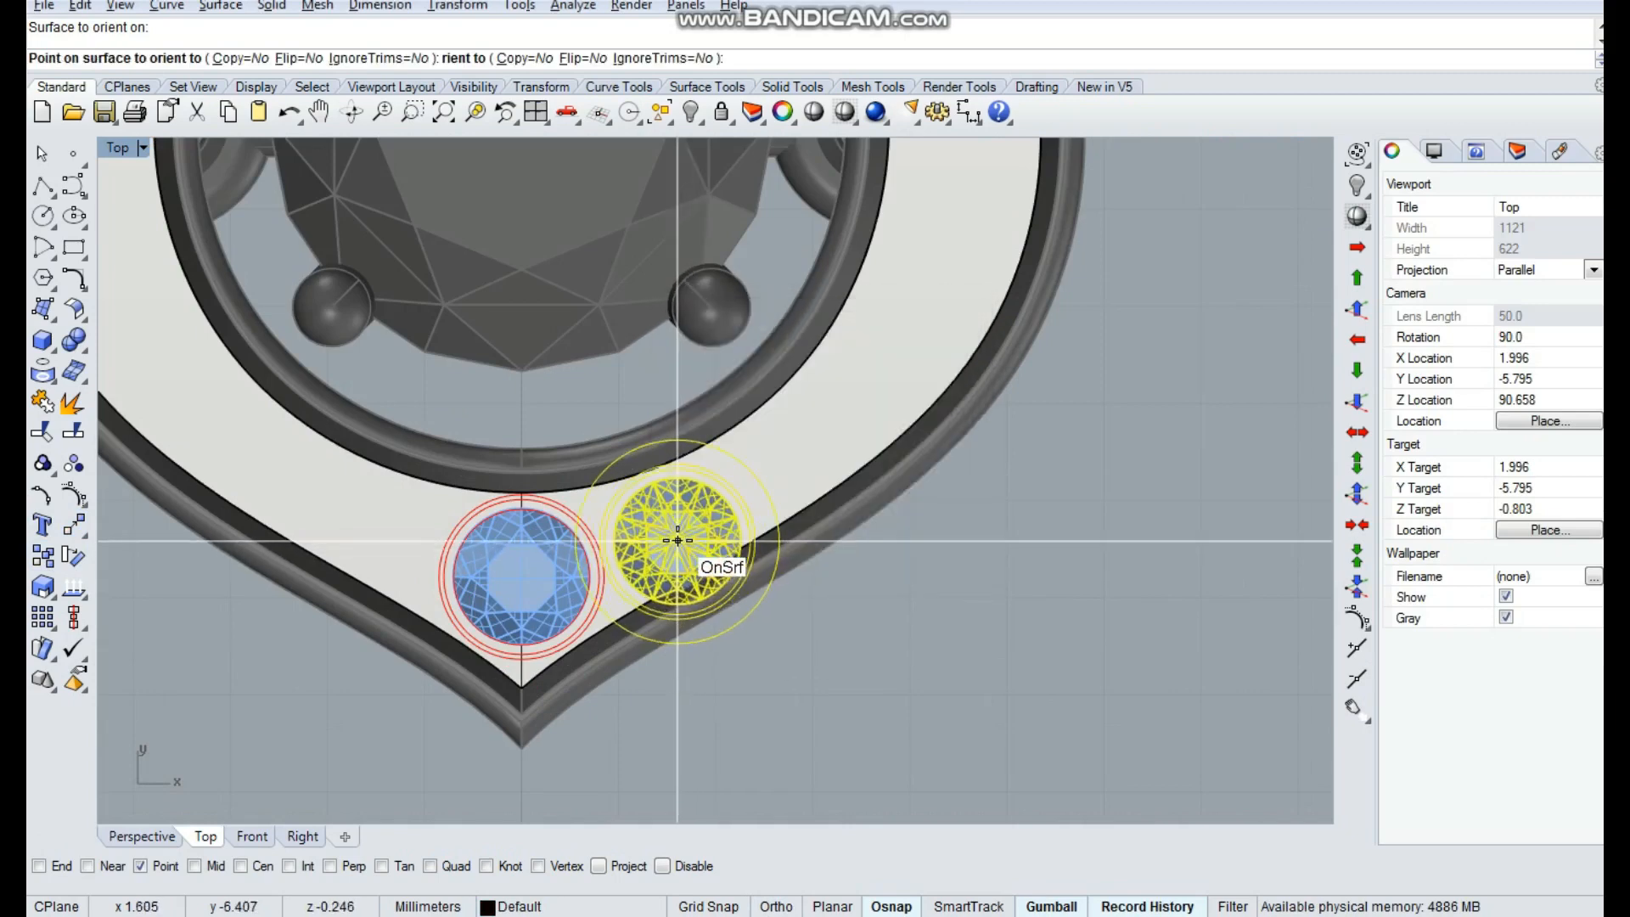
scroll(677, 544, "up", 5)
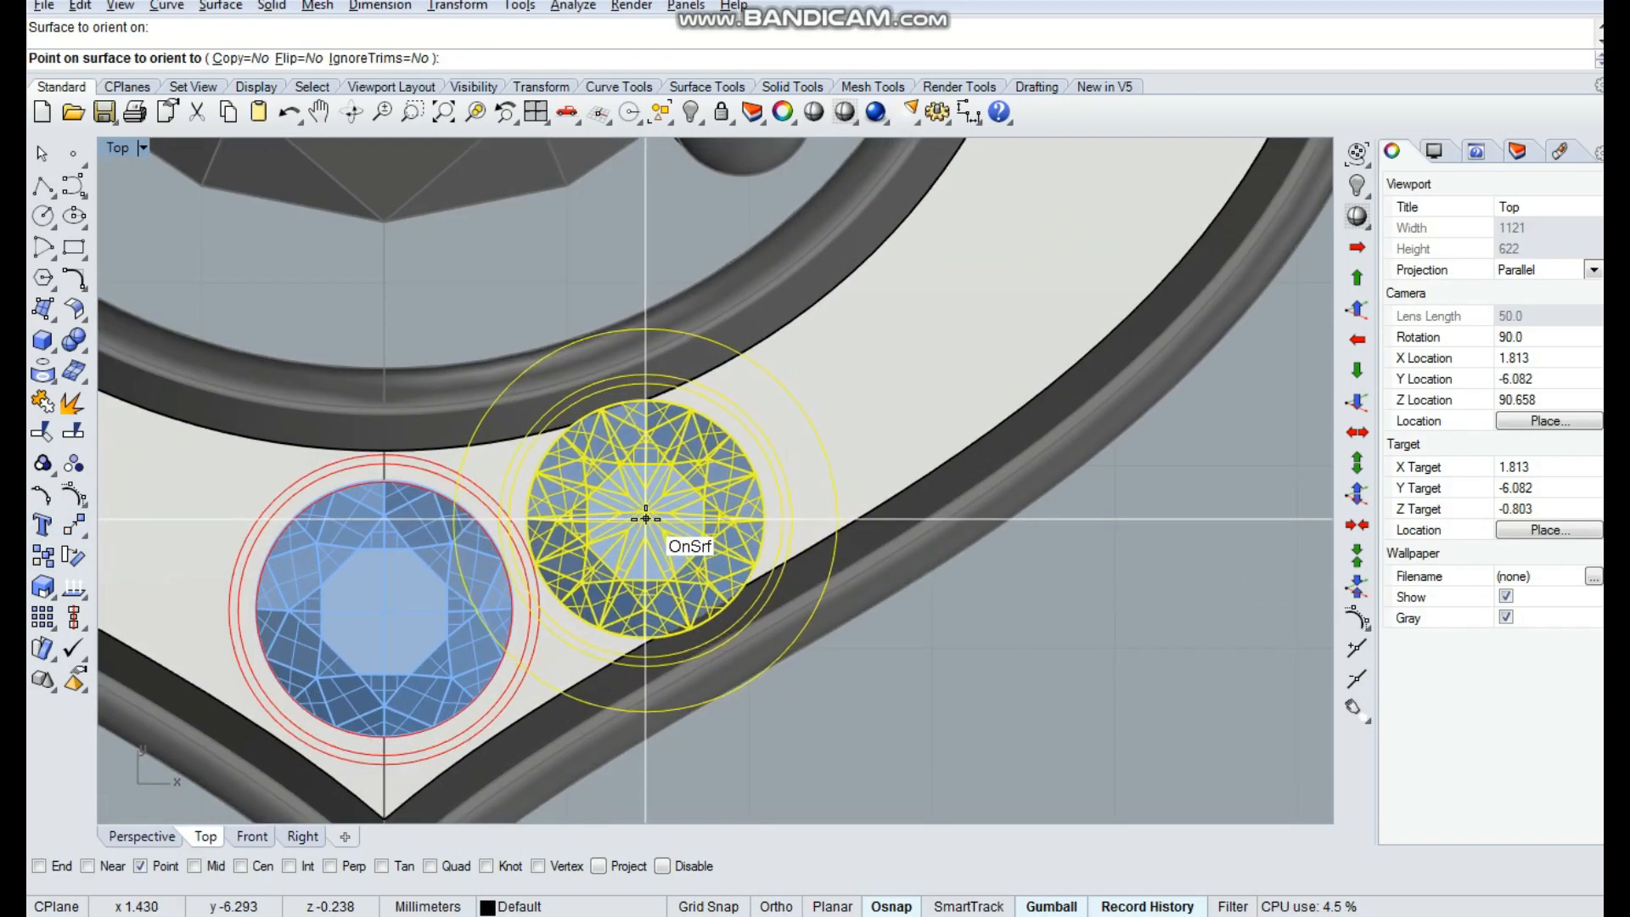
key("Escape")
scroll(606, 601, "down", 17)
key("Escape")
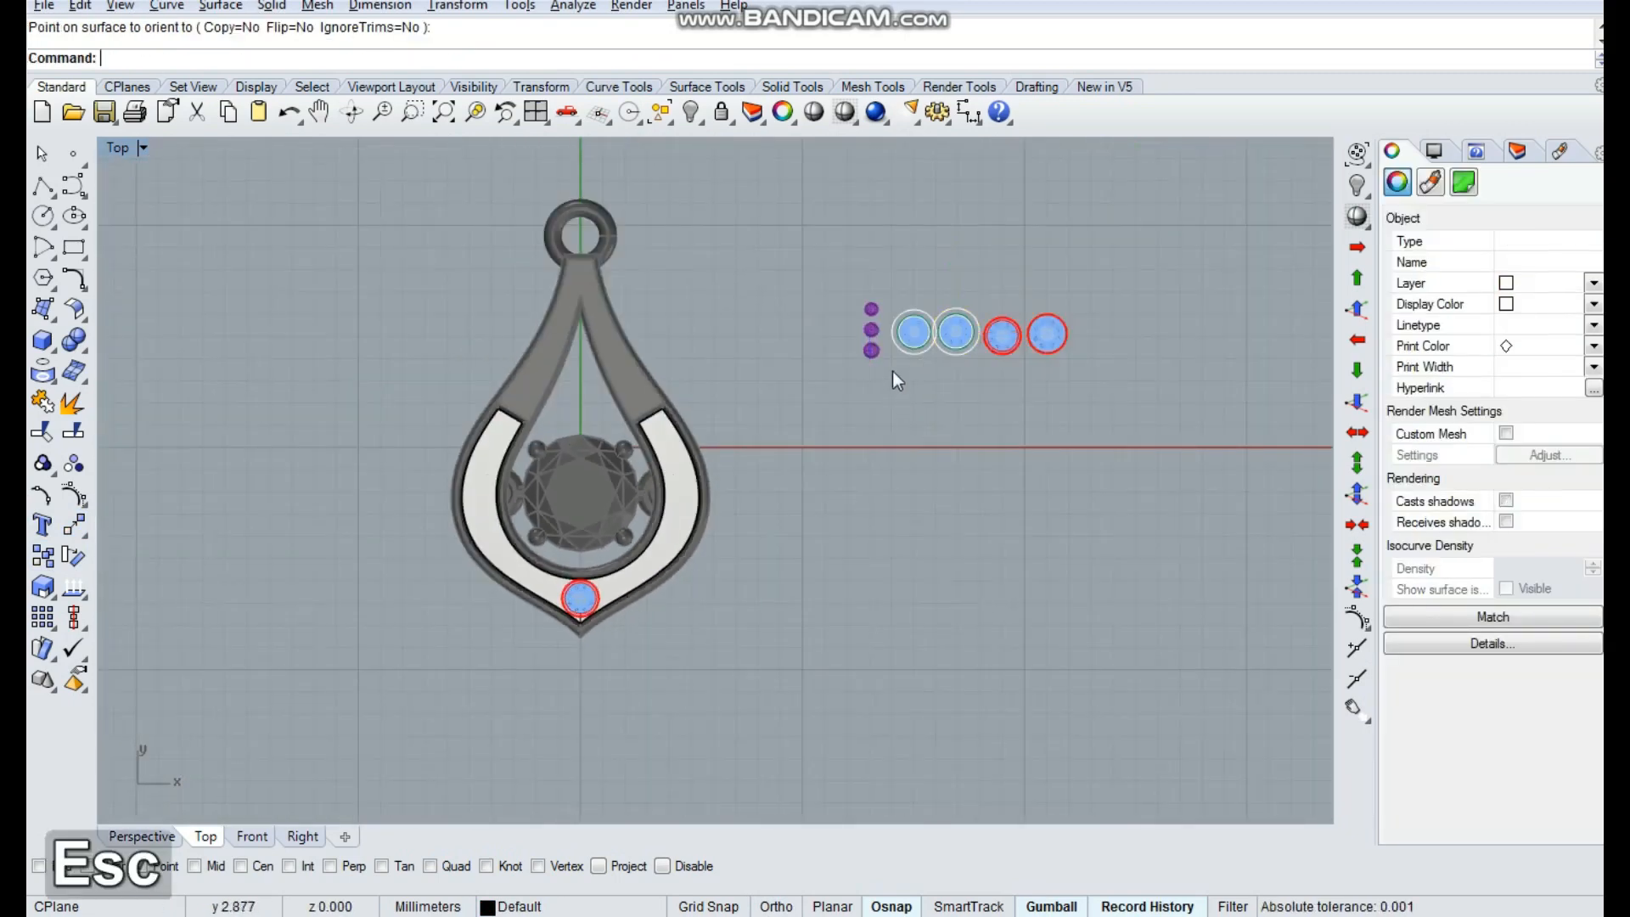
Try to orient the original 1.2 stone onto the recess floor beside the tip stone, and undo the placement
scroll(893, 370, "up", 6)
left_click(932, 331)
key("space")
scroll(732, 406, "down", 2)
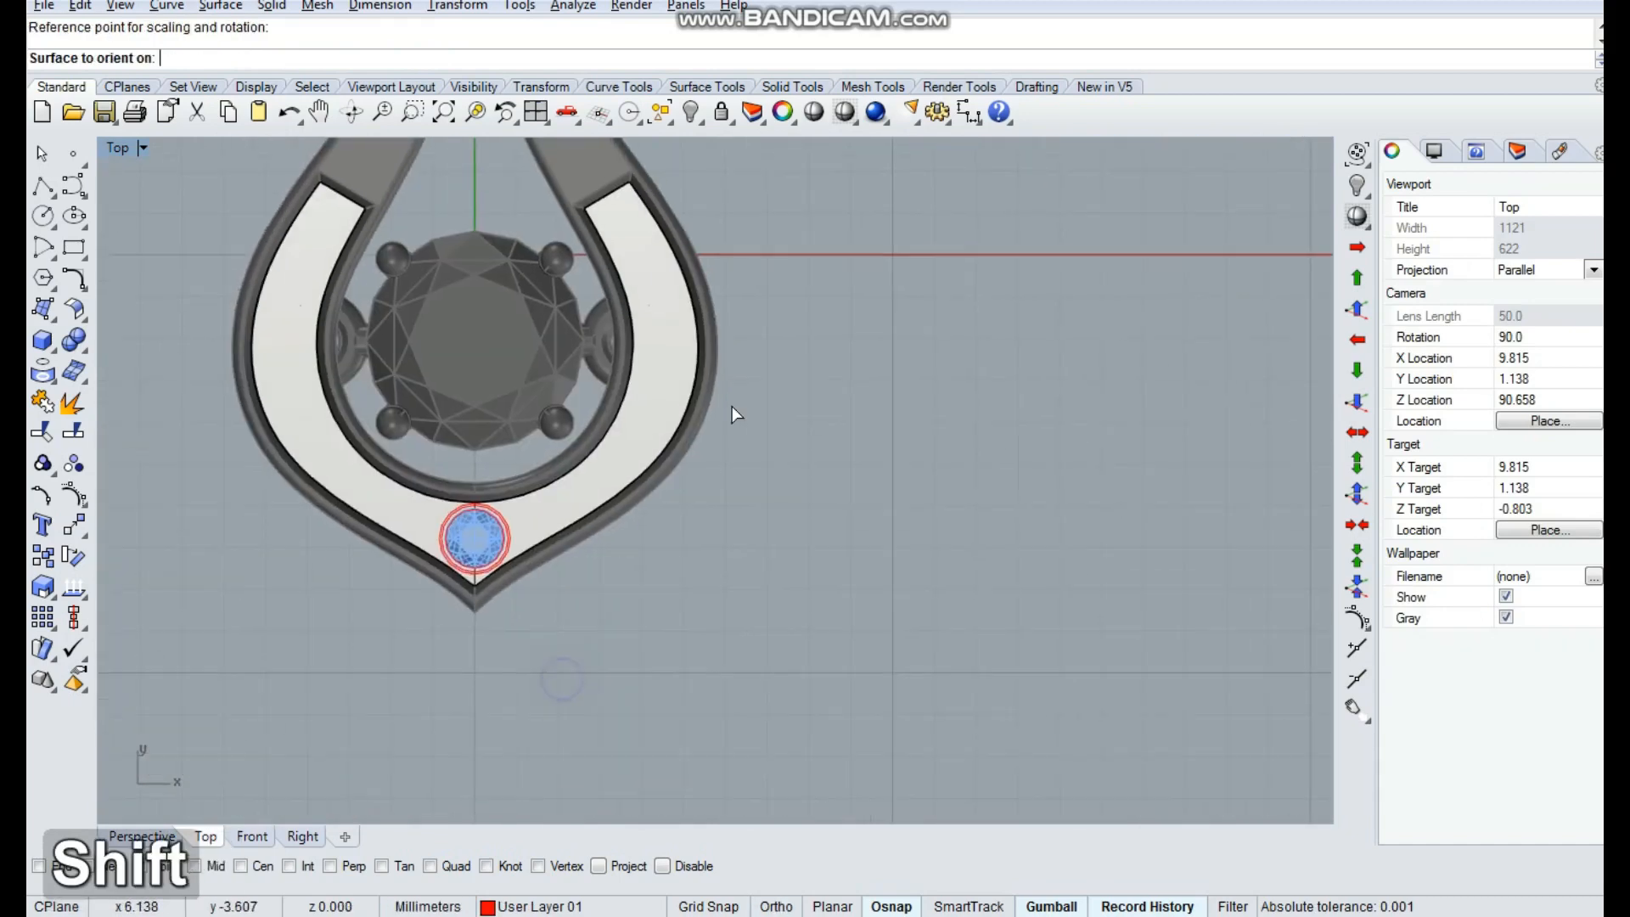
scroll(527, 562, "up", 6)
left_click(514, 554)
left_click(720, 556)
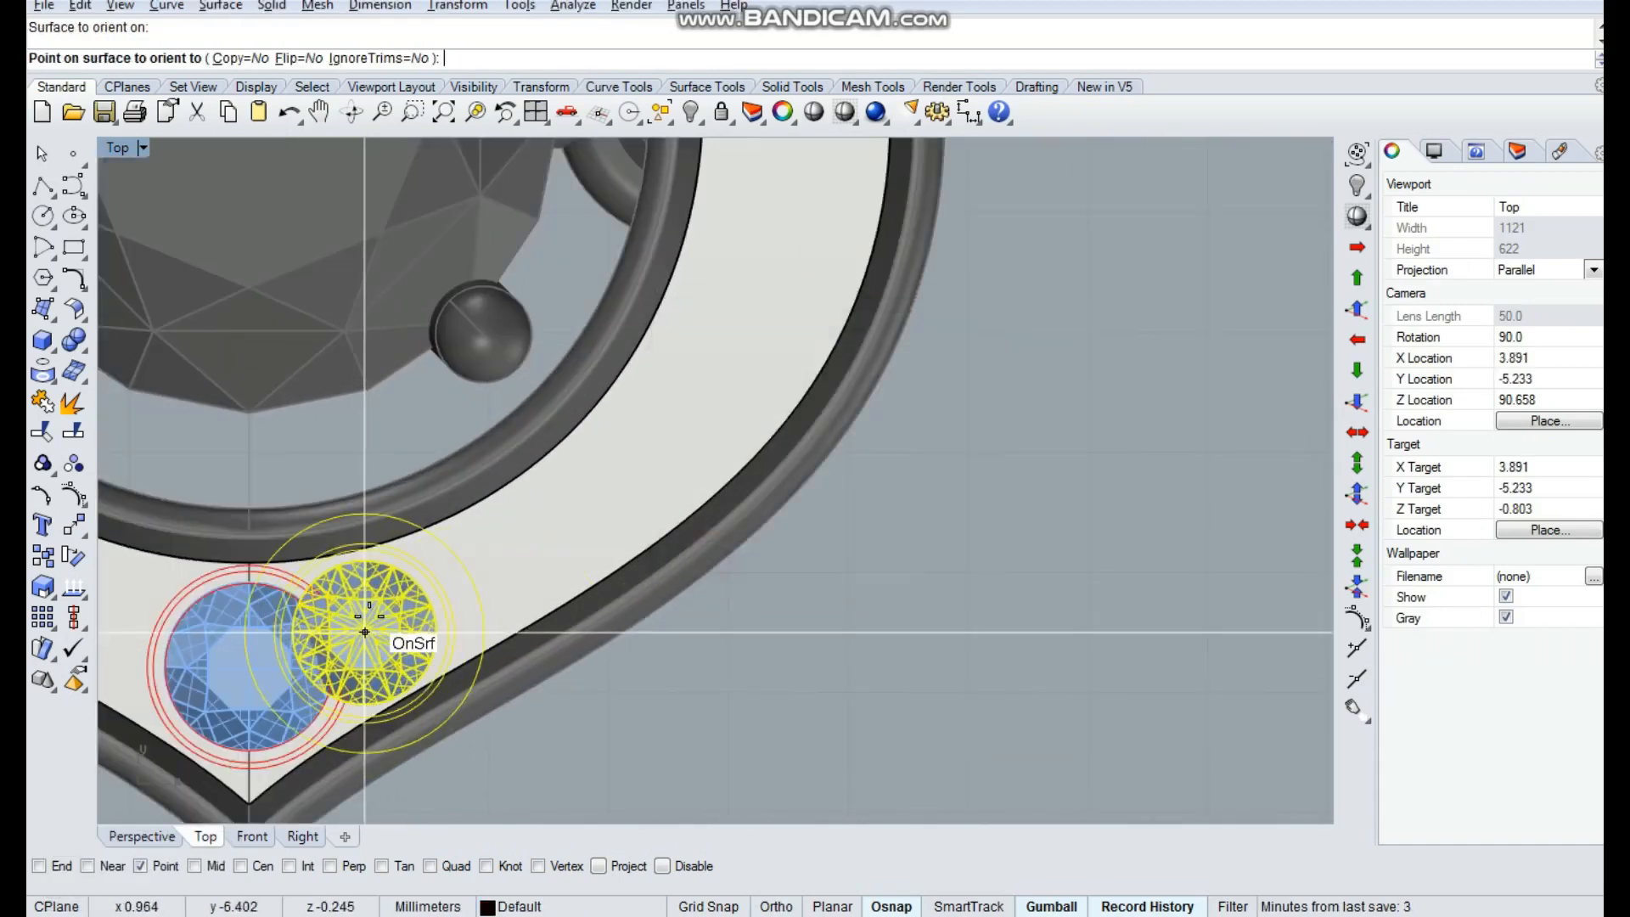
scroll(365, 586, "up", 3)
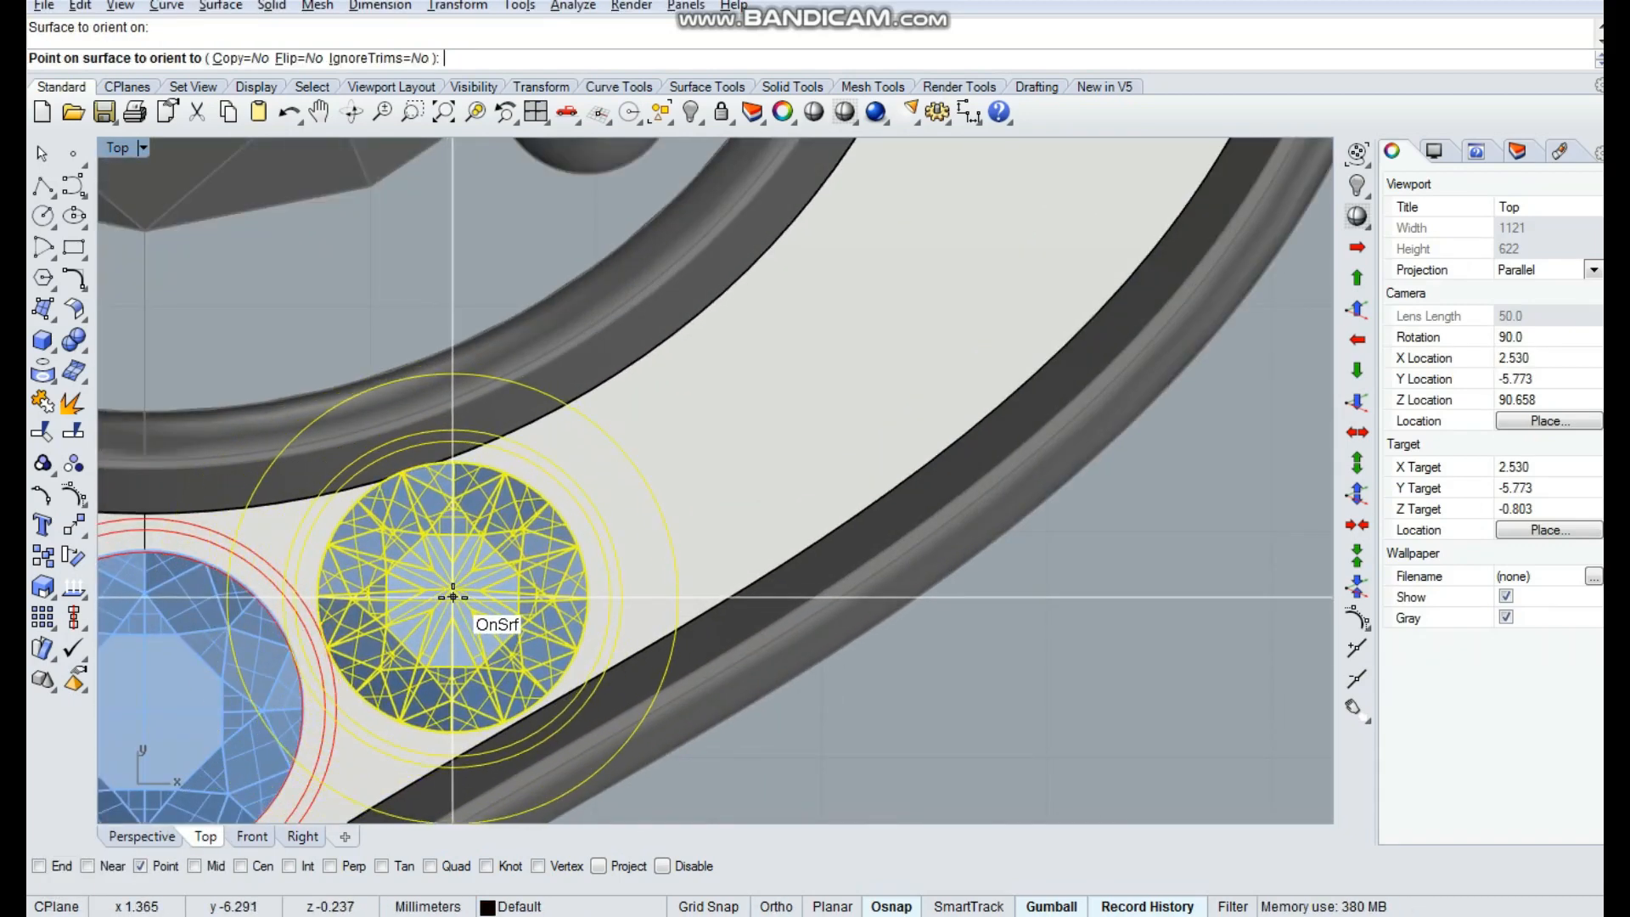
left_click(808, 465)
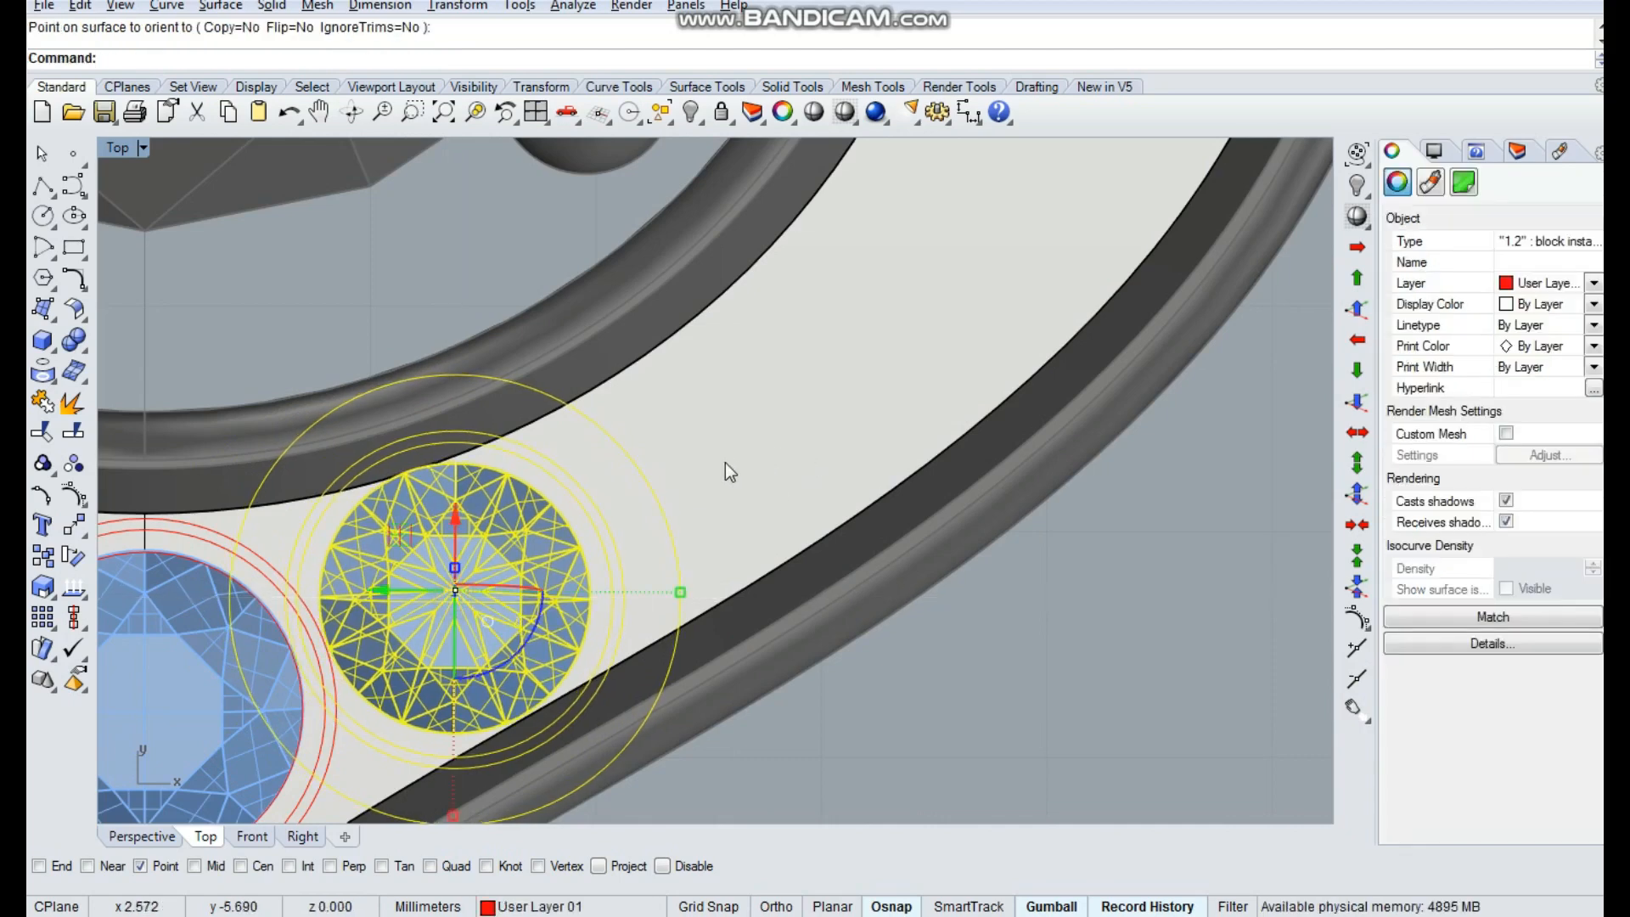
key("ctrl+z")
Orient a copy of the 1.2 stone onto the recess floor immediately right of the tip stone, with Copy set to Yes
scroll(609, 562, "down", 5)
key("space")
left_click(931, 287)
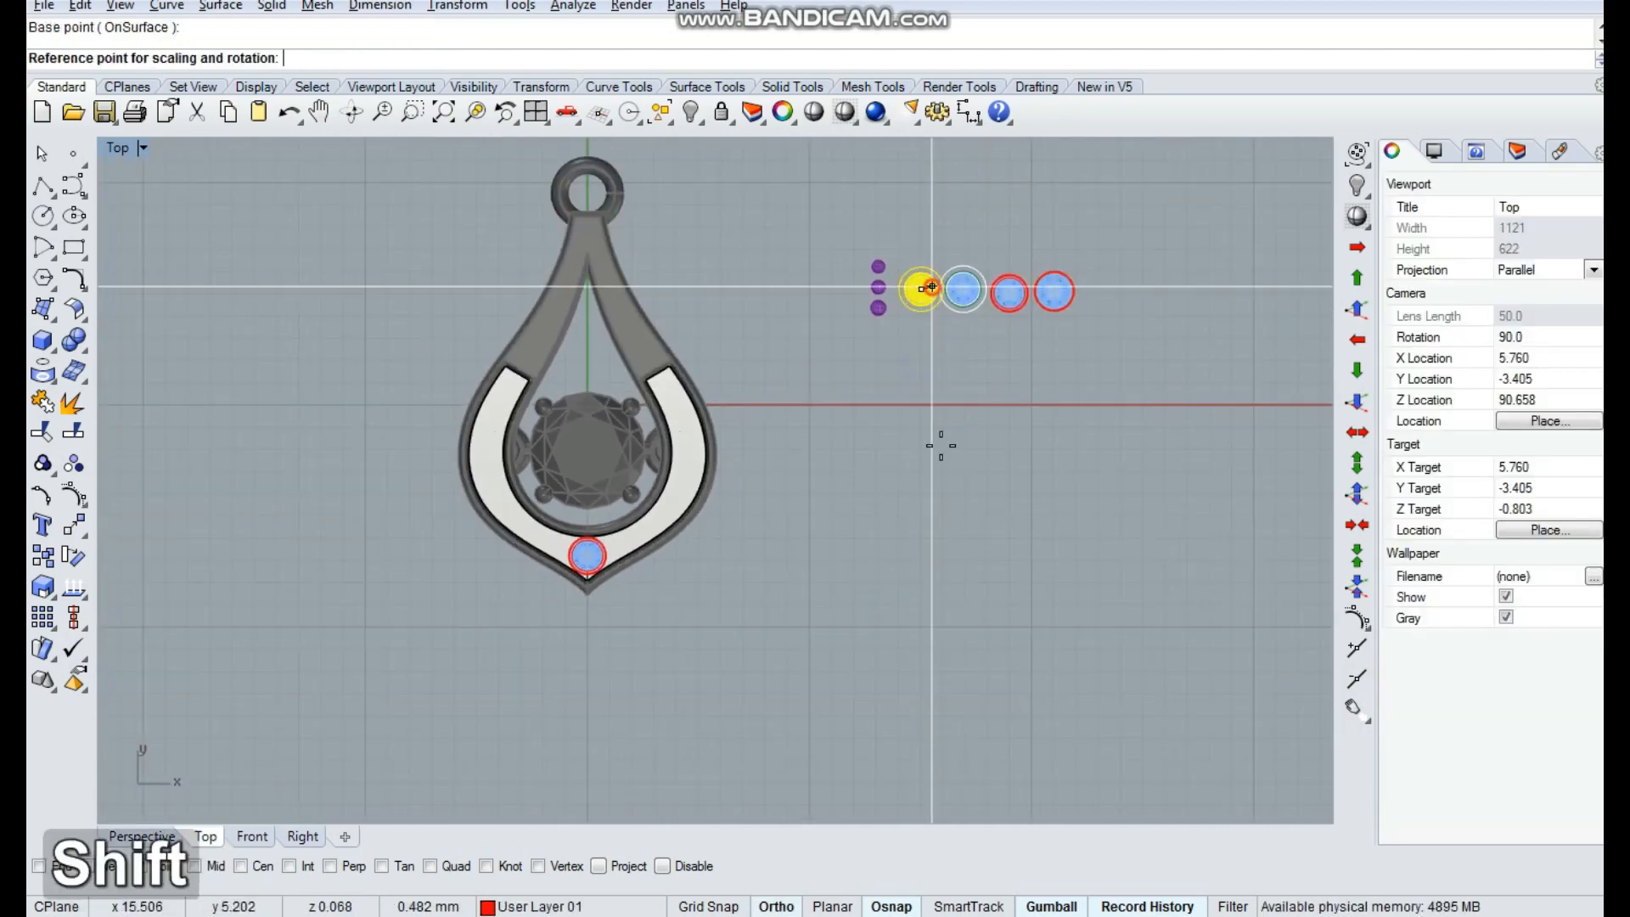
scroll(665, 552, "up", 5)
left_click(735, 535)
left_click(726, 552)
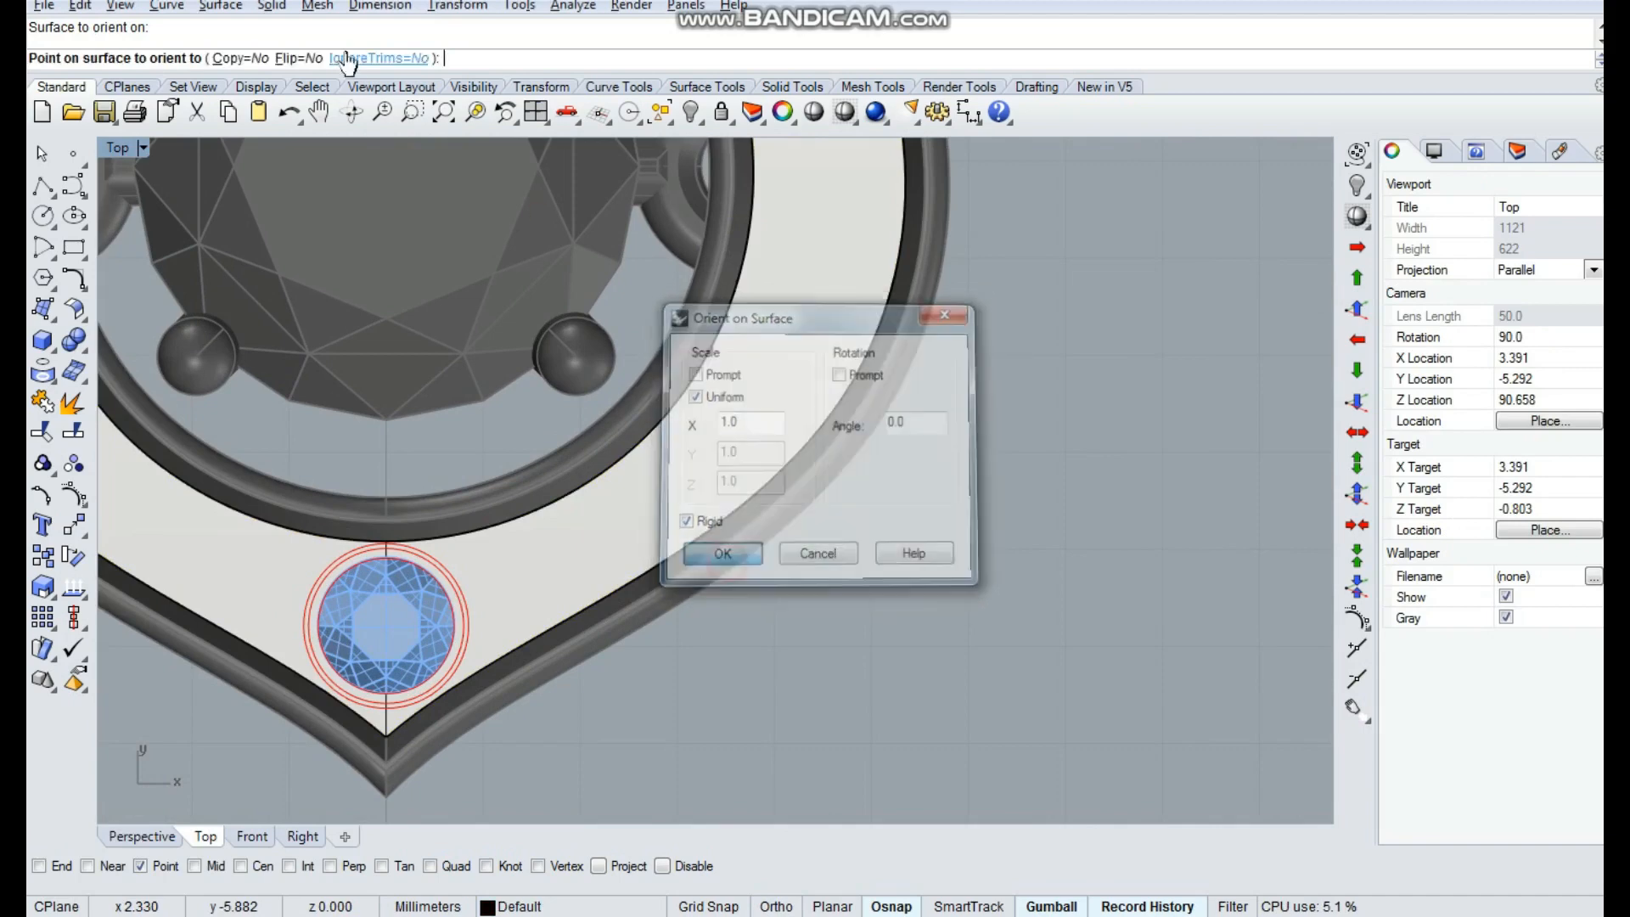
scroll(524, 681, "up", 3)
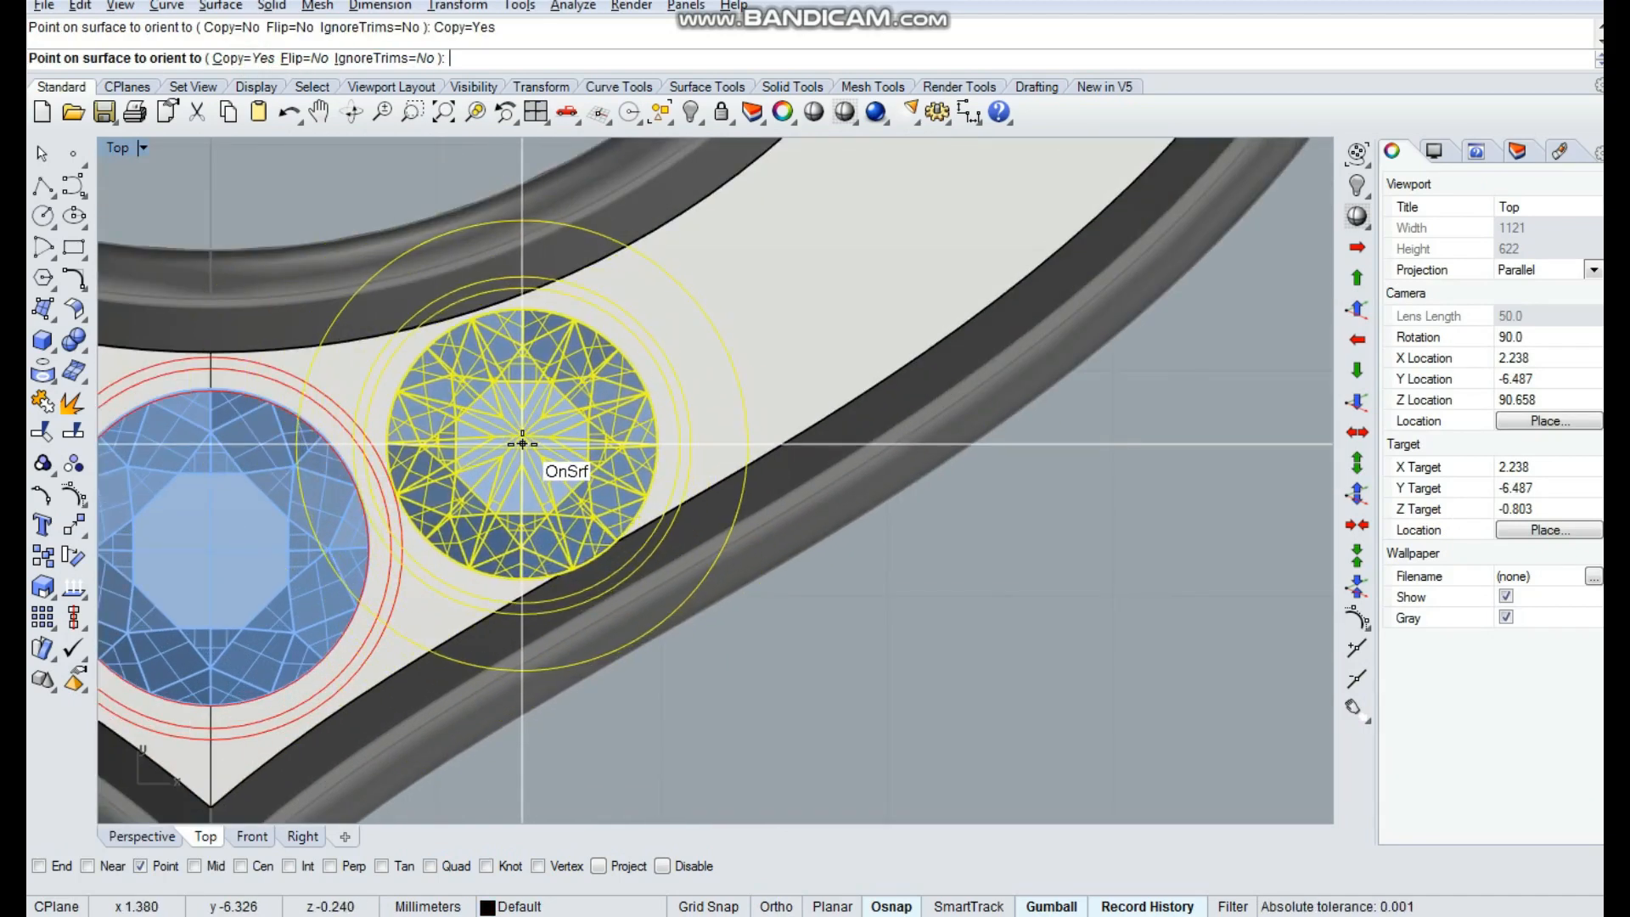
left_click(521, 441)
Place two more copies of the 1.2 stone in sequence up the right arm of the recess and finish orienting
right_click_drag(727, 303, 540, 411)
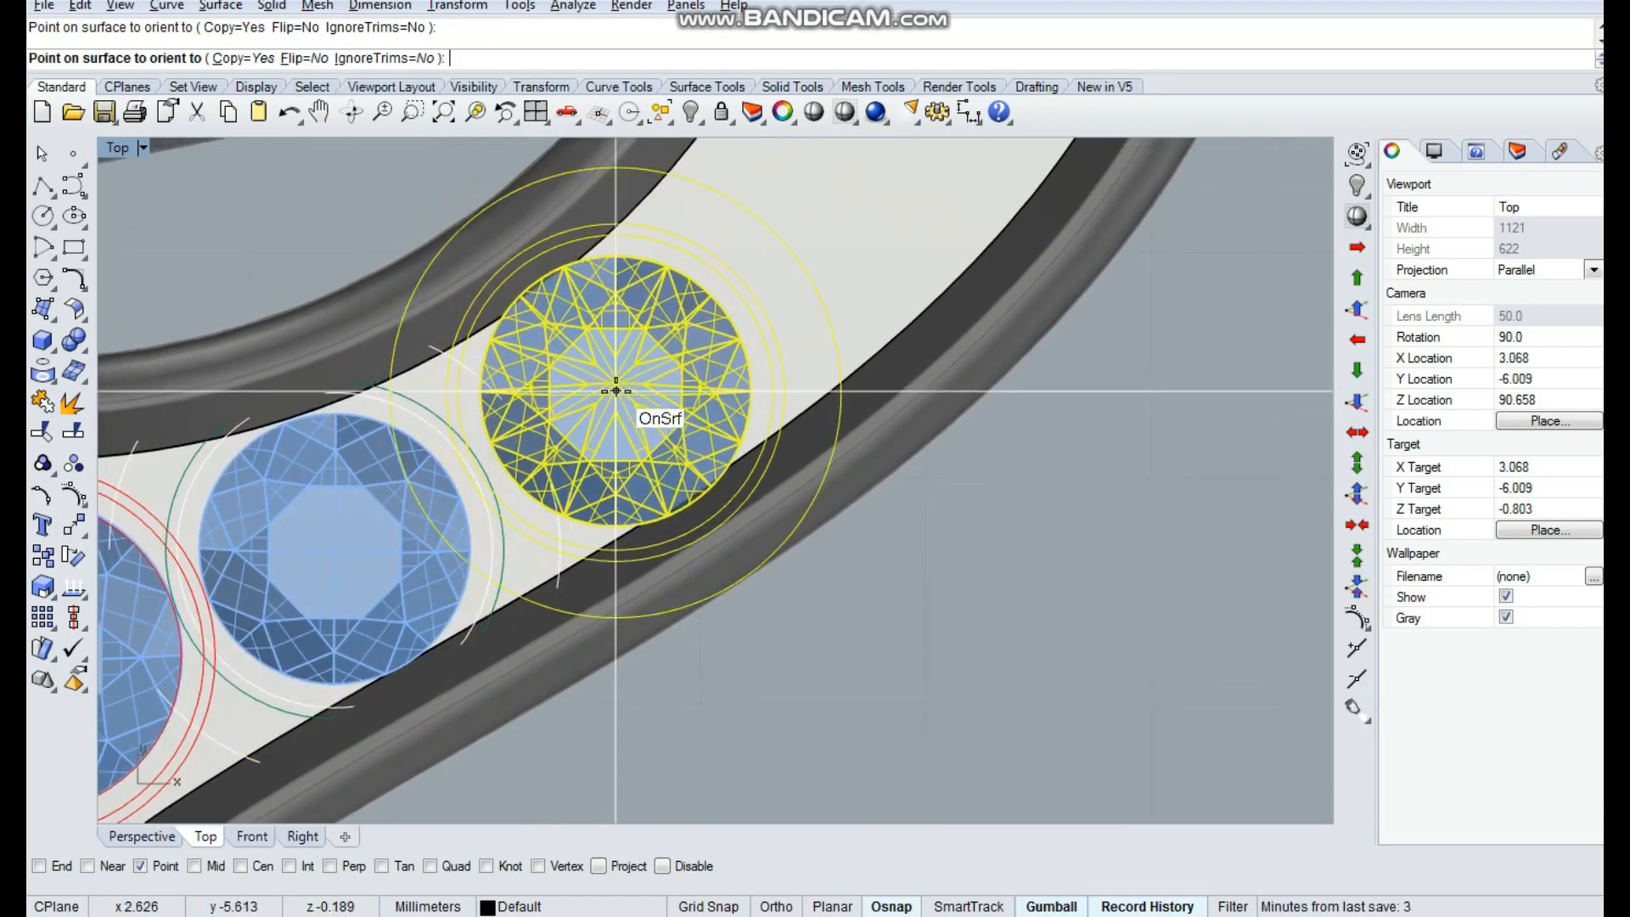
left_click(601, 387)
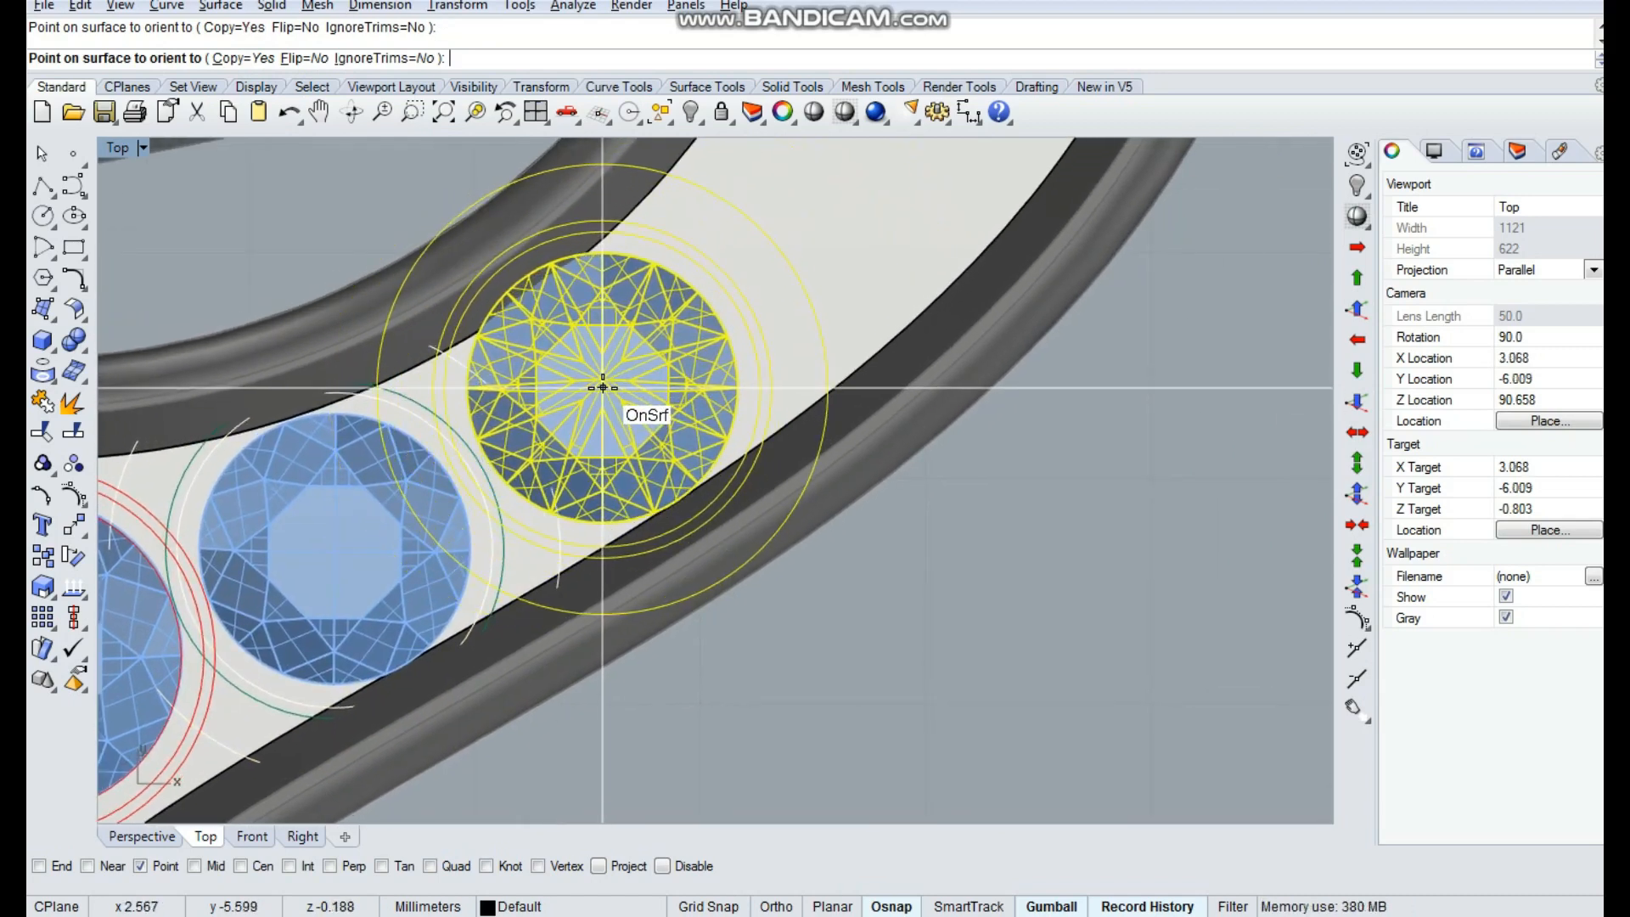
right_click_drag(811, 246, 648, 491)
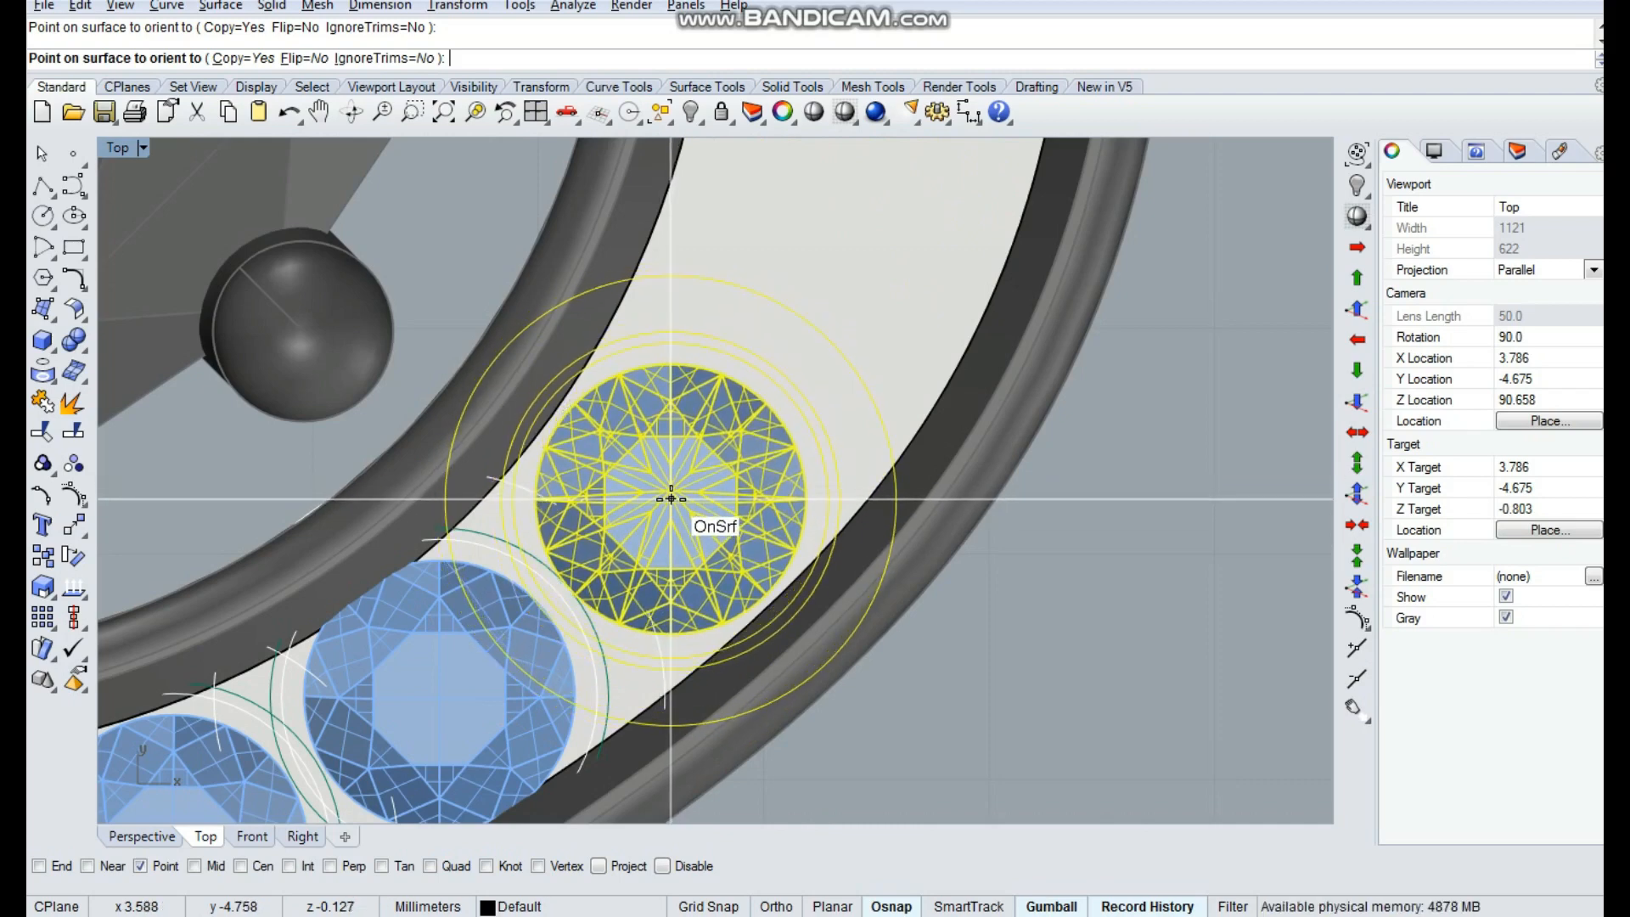
left_click(671, 498)
right_click_drag(800, 201, 727, 509)
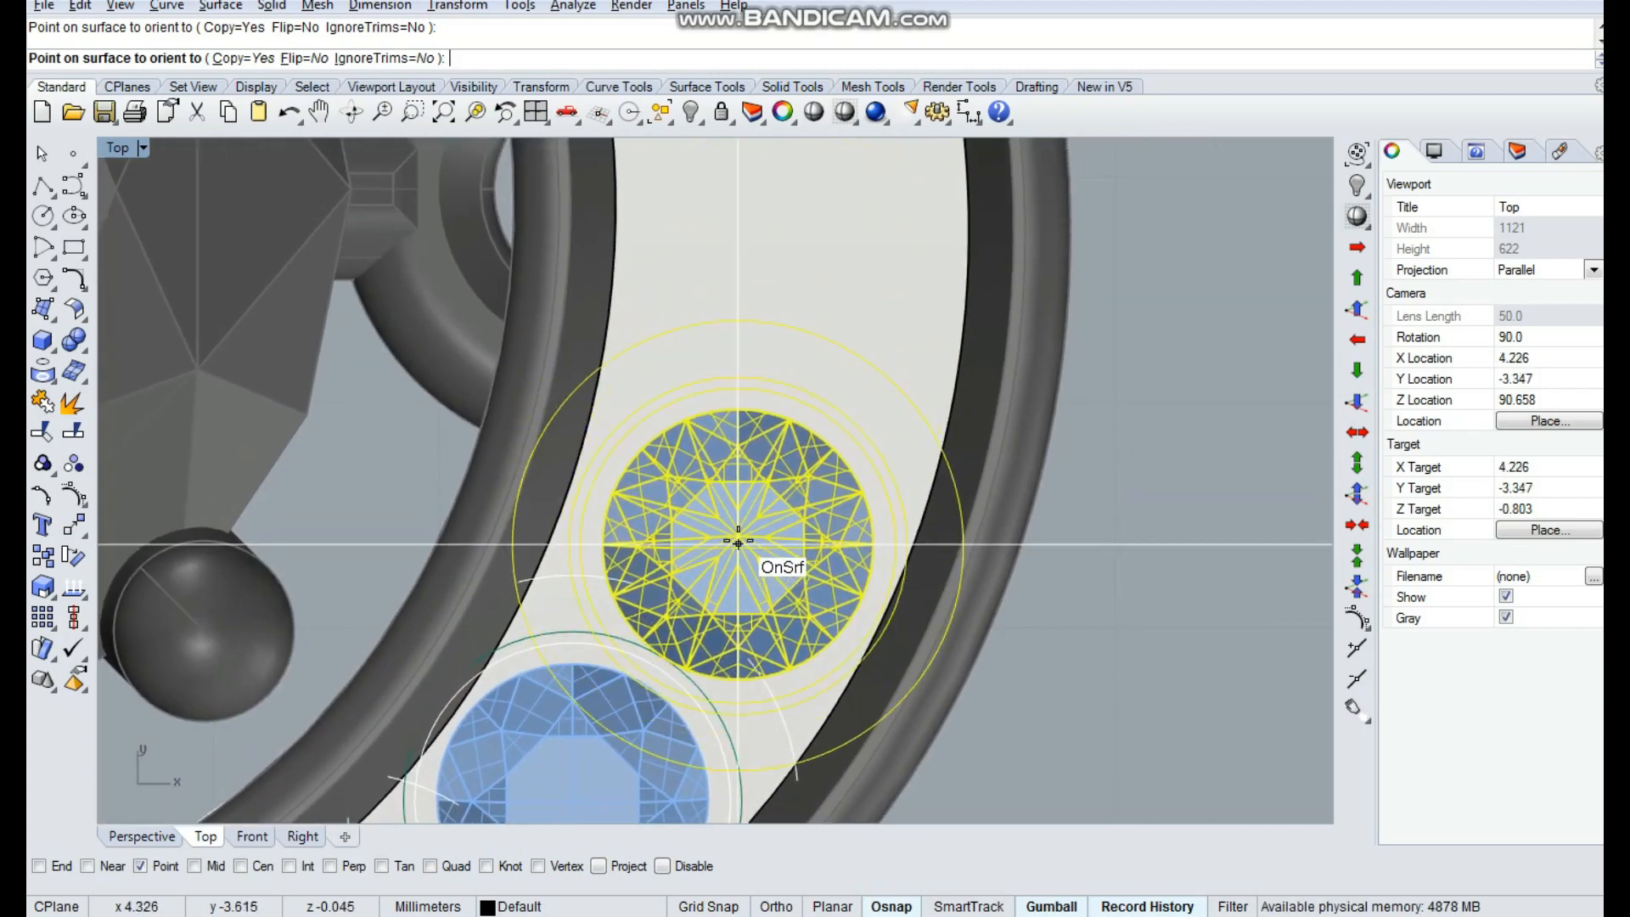
right_click(737, 532)
scroll(671, 518, "down", 5)
scroll(986, 323, "down", 3)
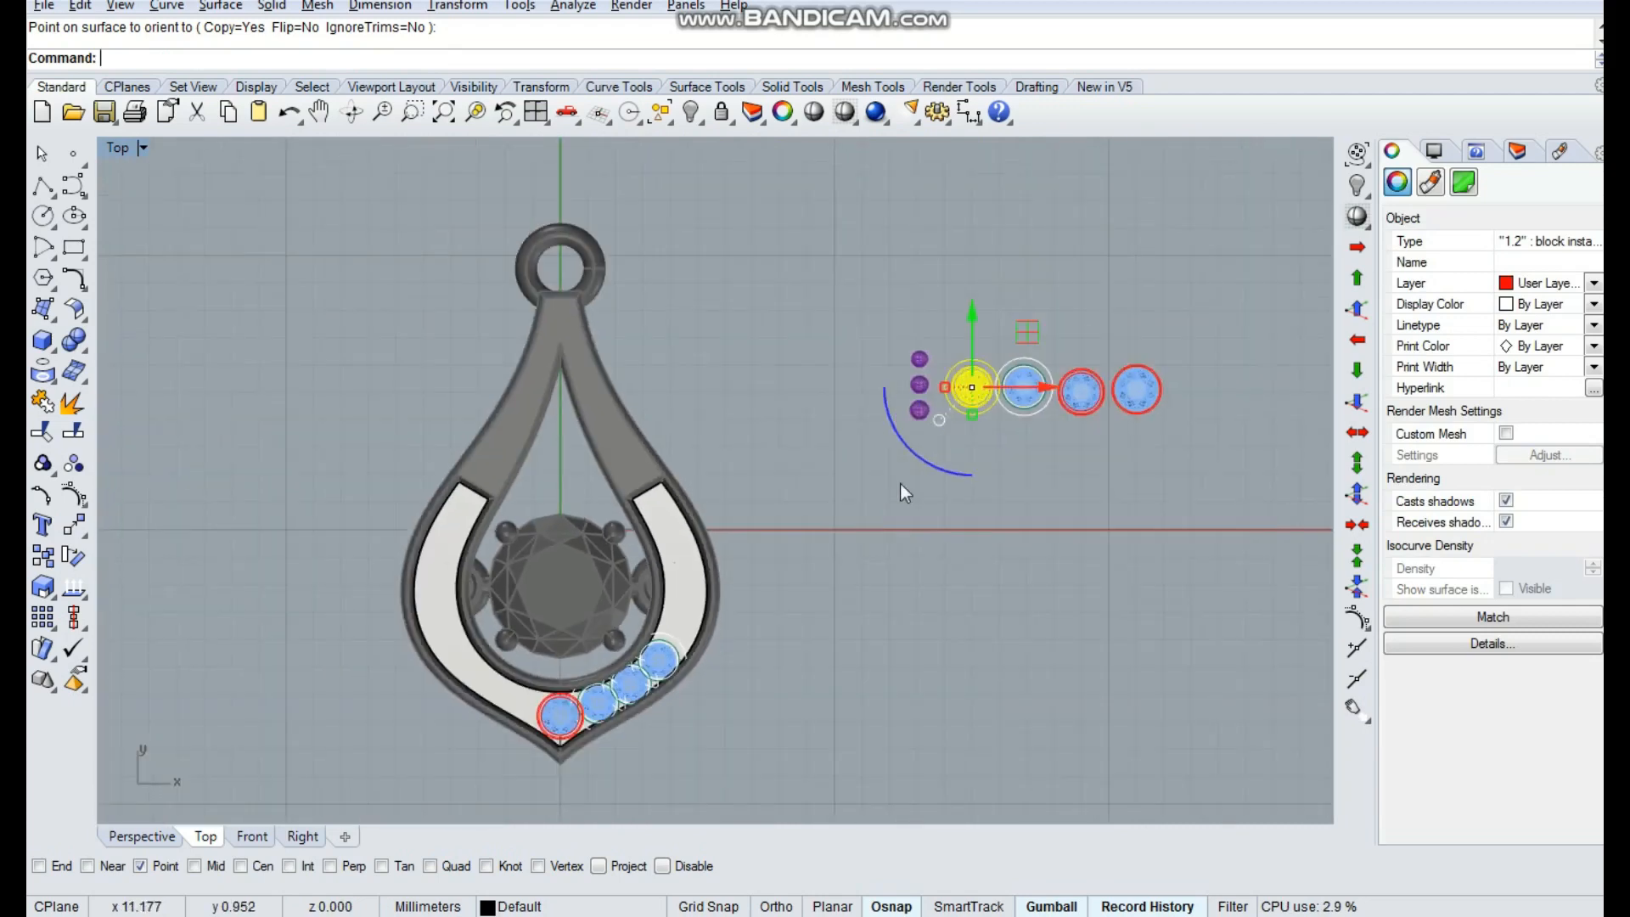
key("Escape")
Orient one copy of the 1.3 stone onto the right arm of the recess, directly above the last 1.2 stone
left_click(1038, 402)
key("space")
left_click(1024, 387)
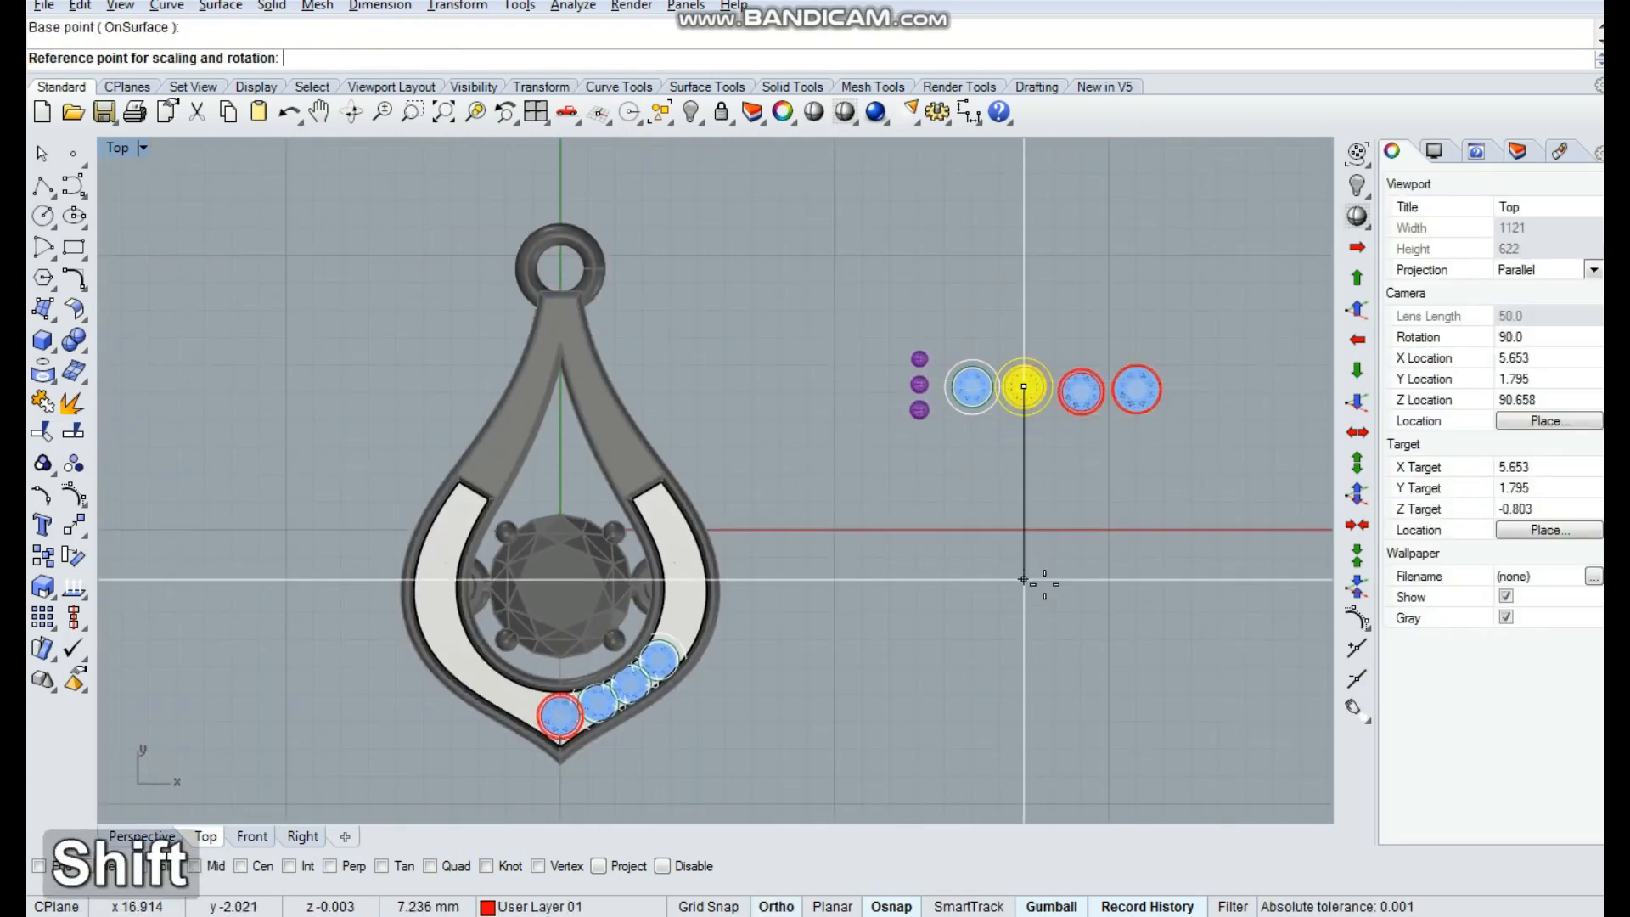
scroll(674, 679, "up", 5)
left_click(721, 484)
left_click(717, 549)
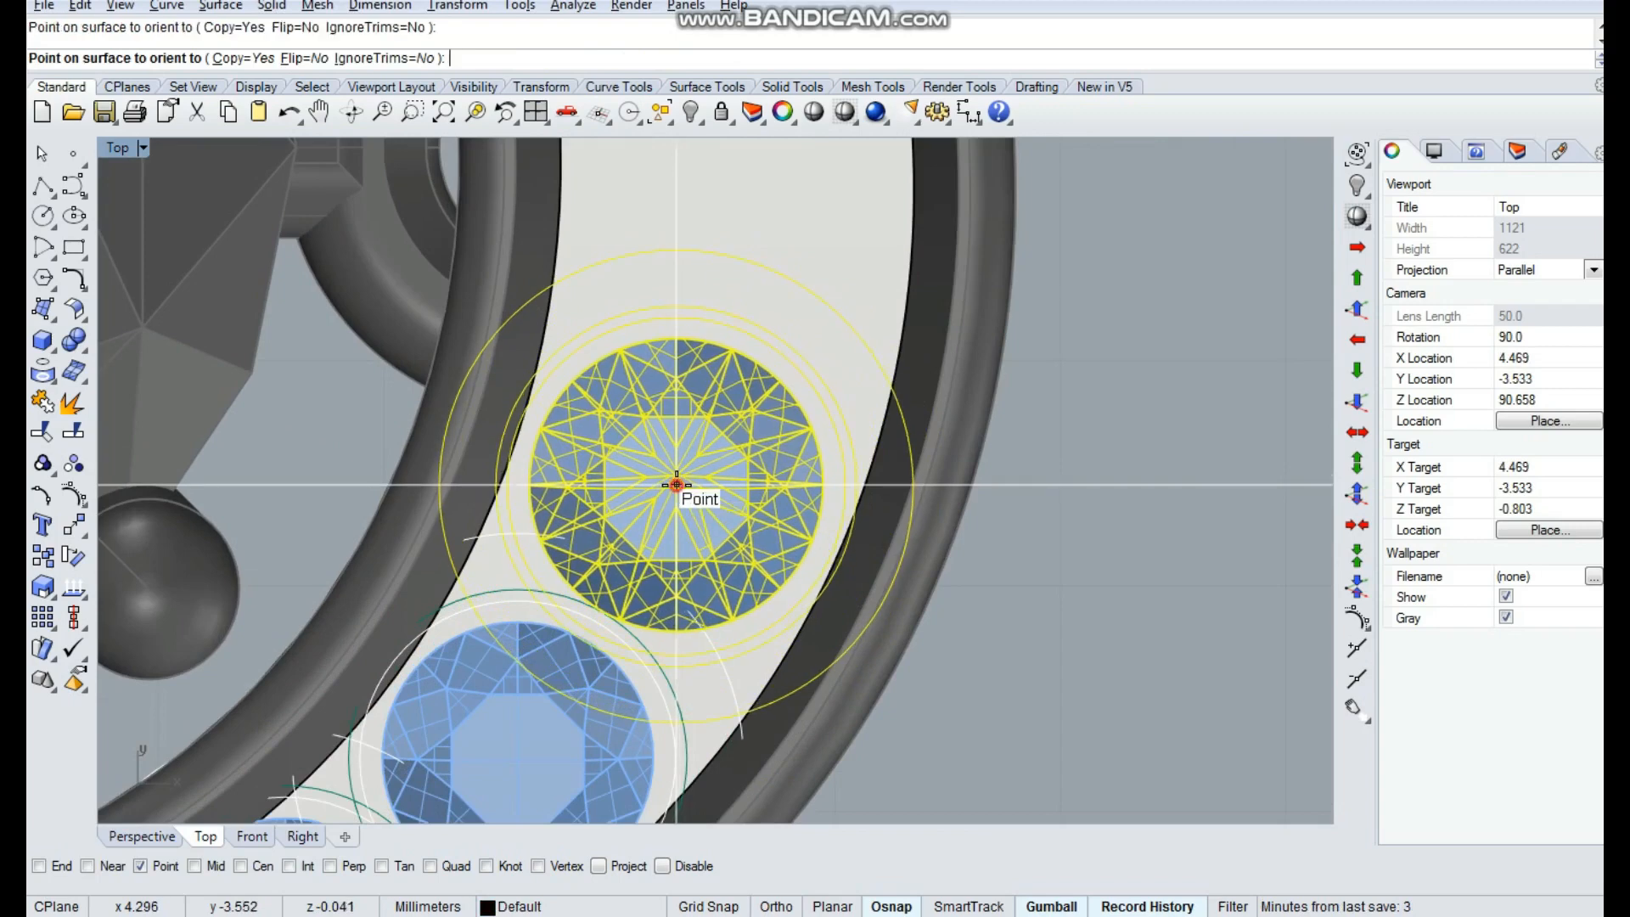
scroll(696, 471, "down", 5)
scroll(692, 416, "up", 6)
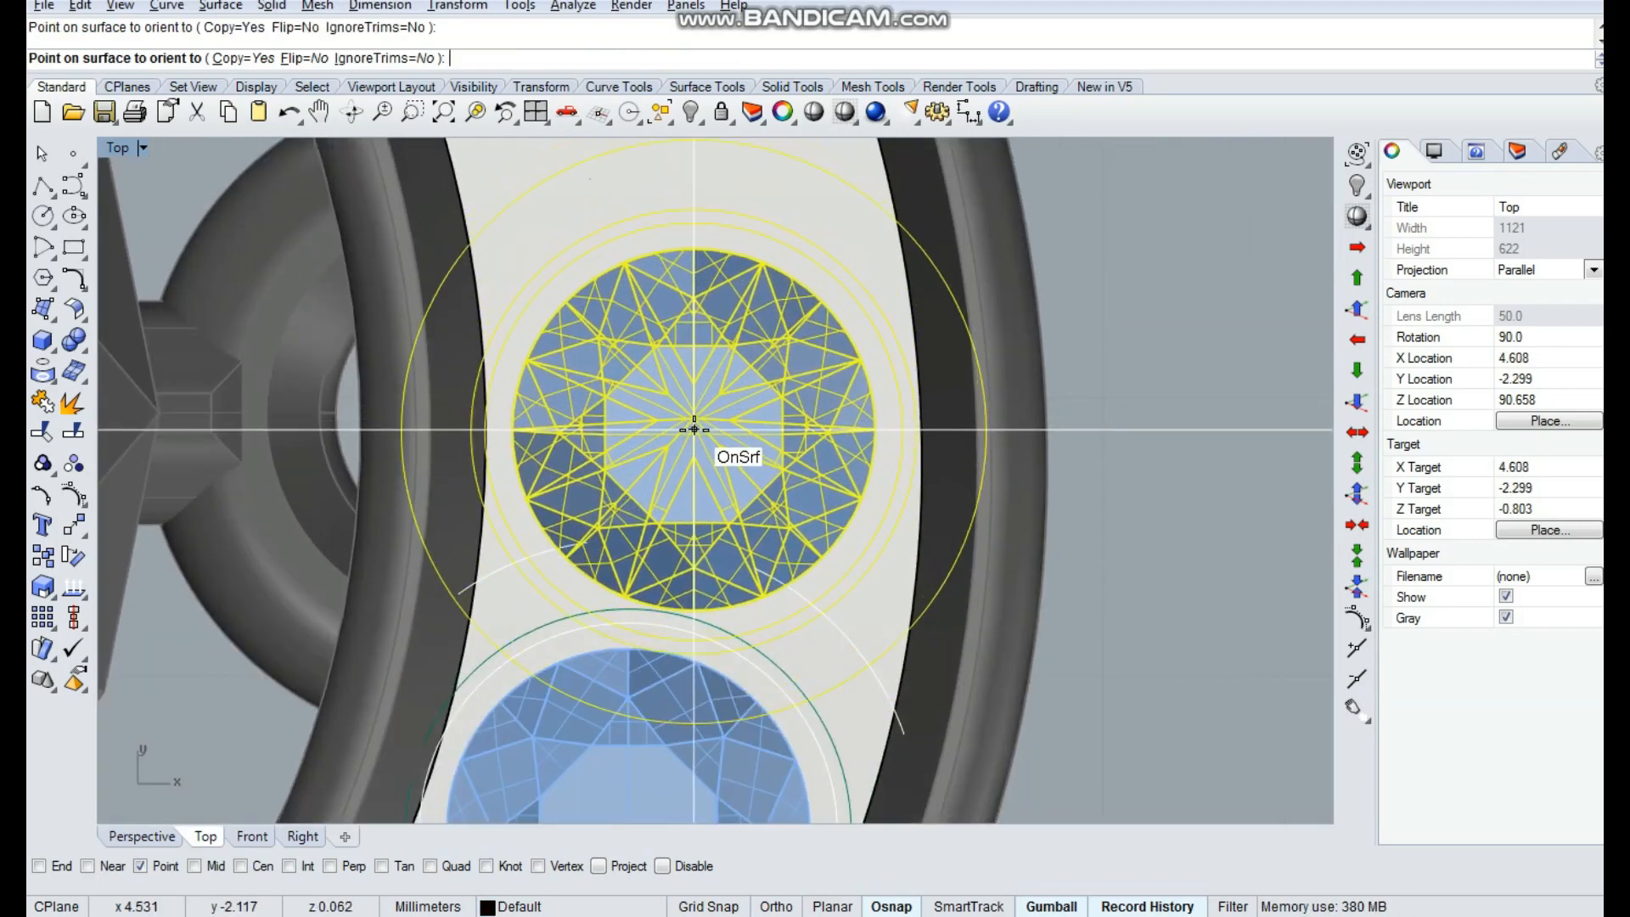
key("Escape")
Orient a copy of the 1.4 stone with uniform scale onto the right arm's recess floor, directly above the 1.3 stone
scroll(678, 473, "down", 10)
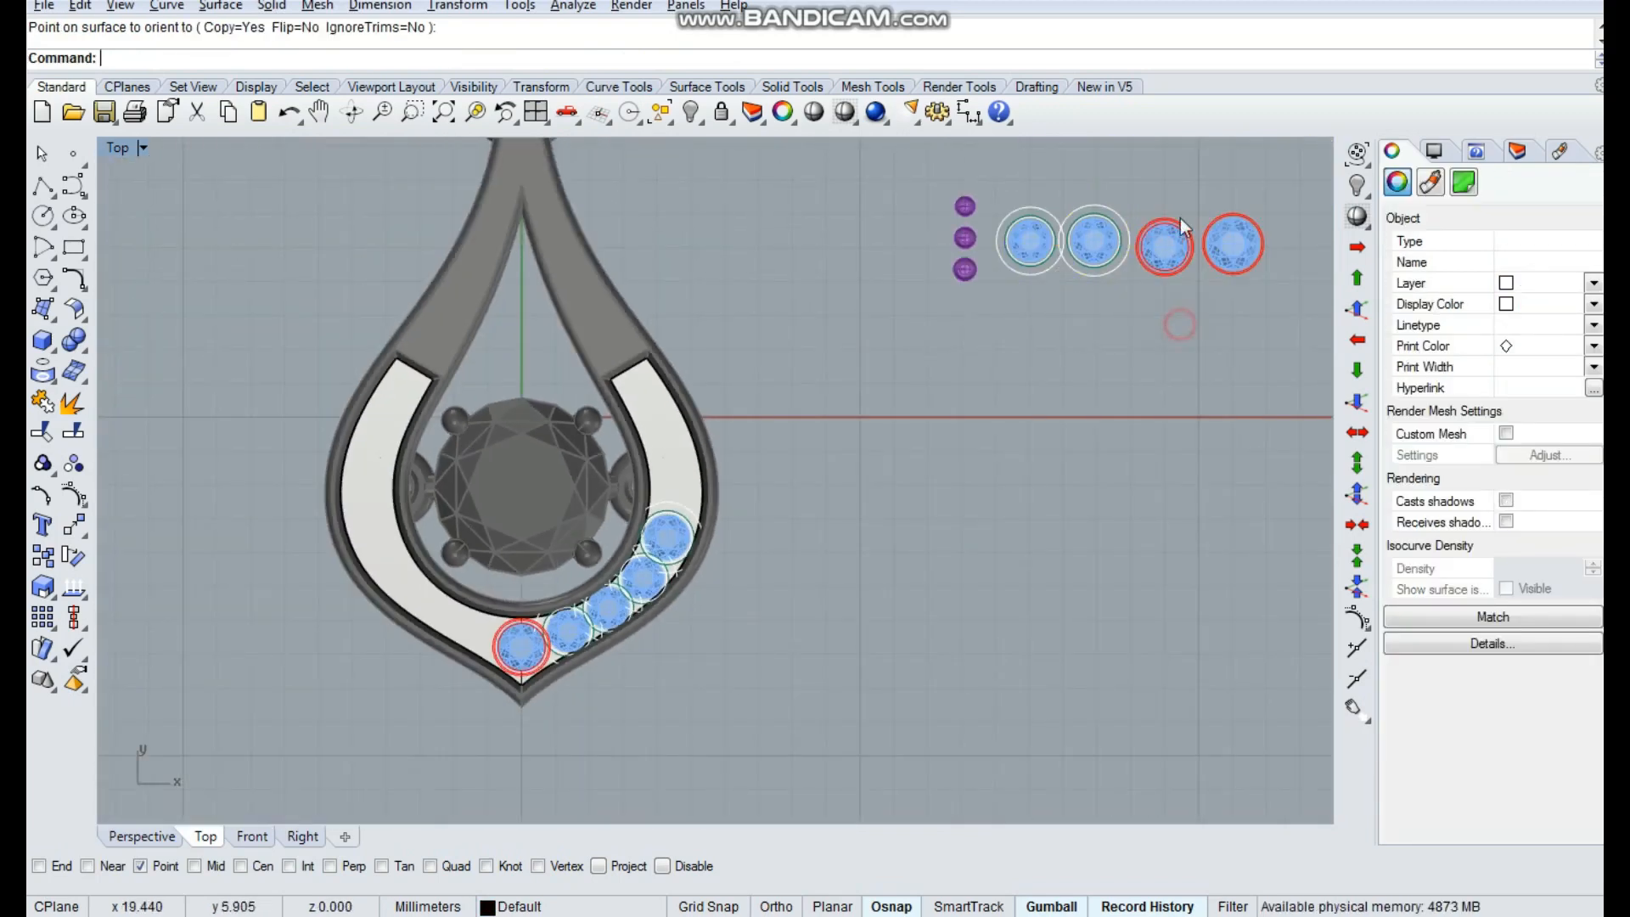
left_click(1164, 467)
scroll(656, 538, "up", 8)
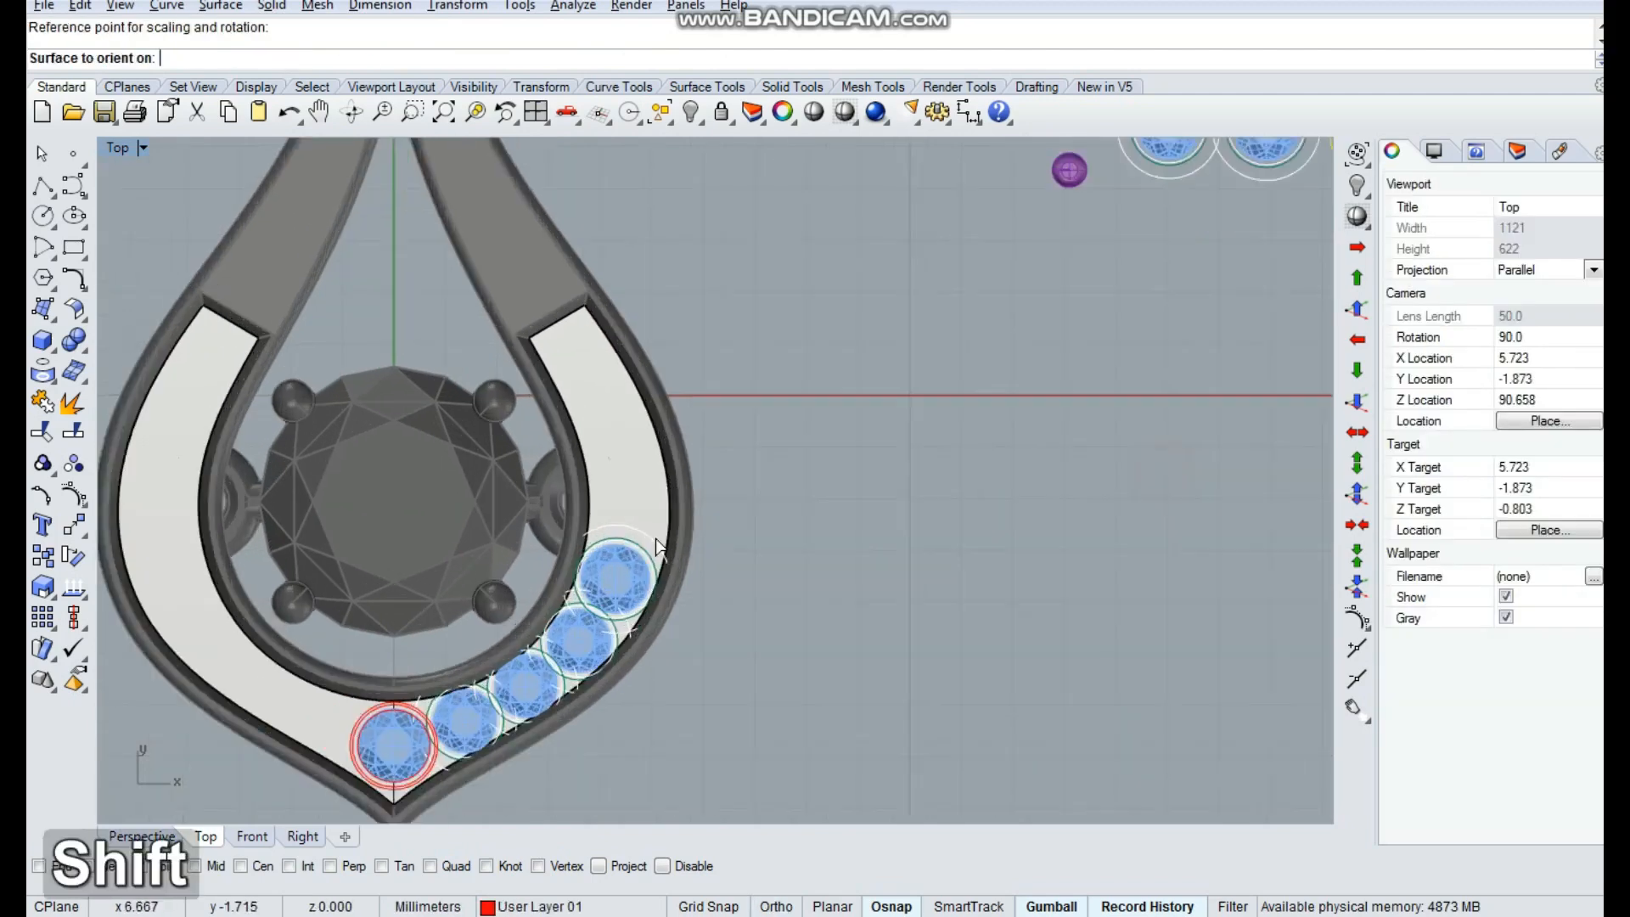
left_click(562, 452)
left_click(713, 548)
scroll(552, 491, "up", 3)
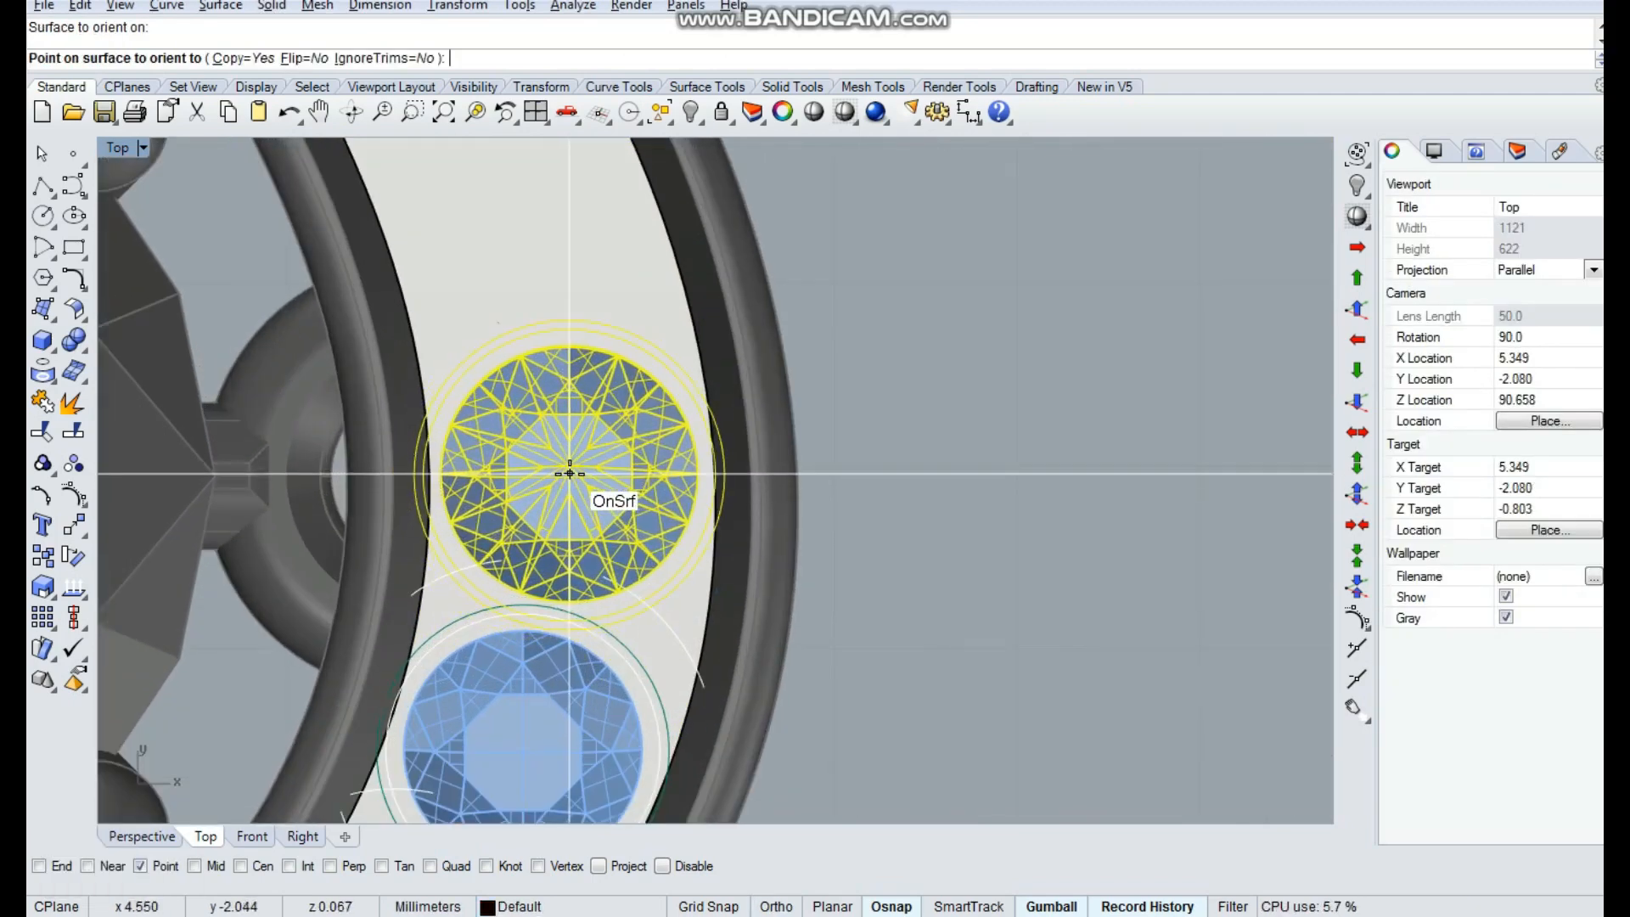
Place a second copy of the 1.4 stone above the first in the right arm and finish orienting
scroll(586, 501, "down", 2)
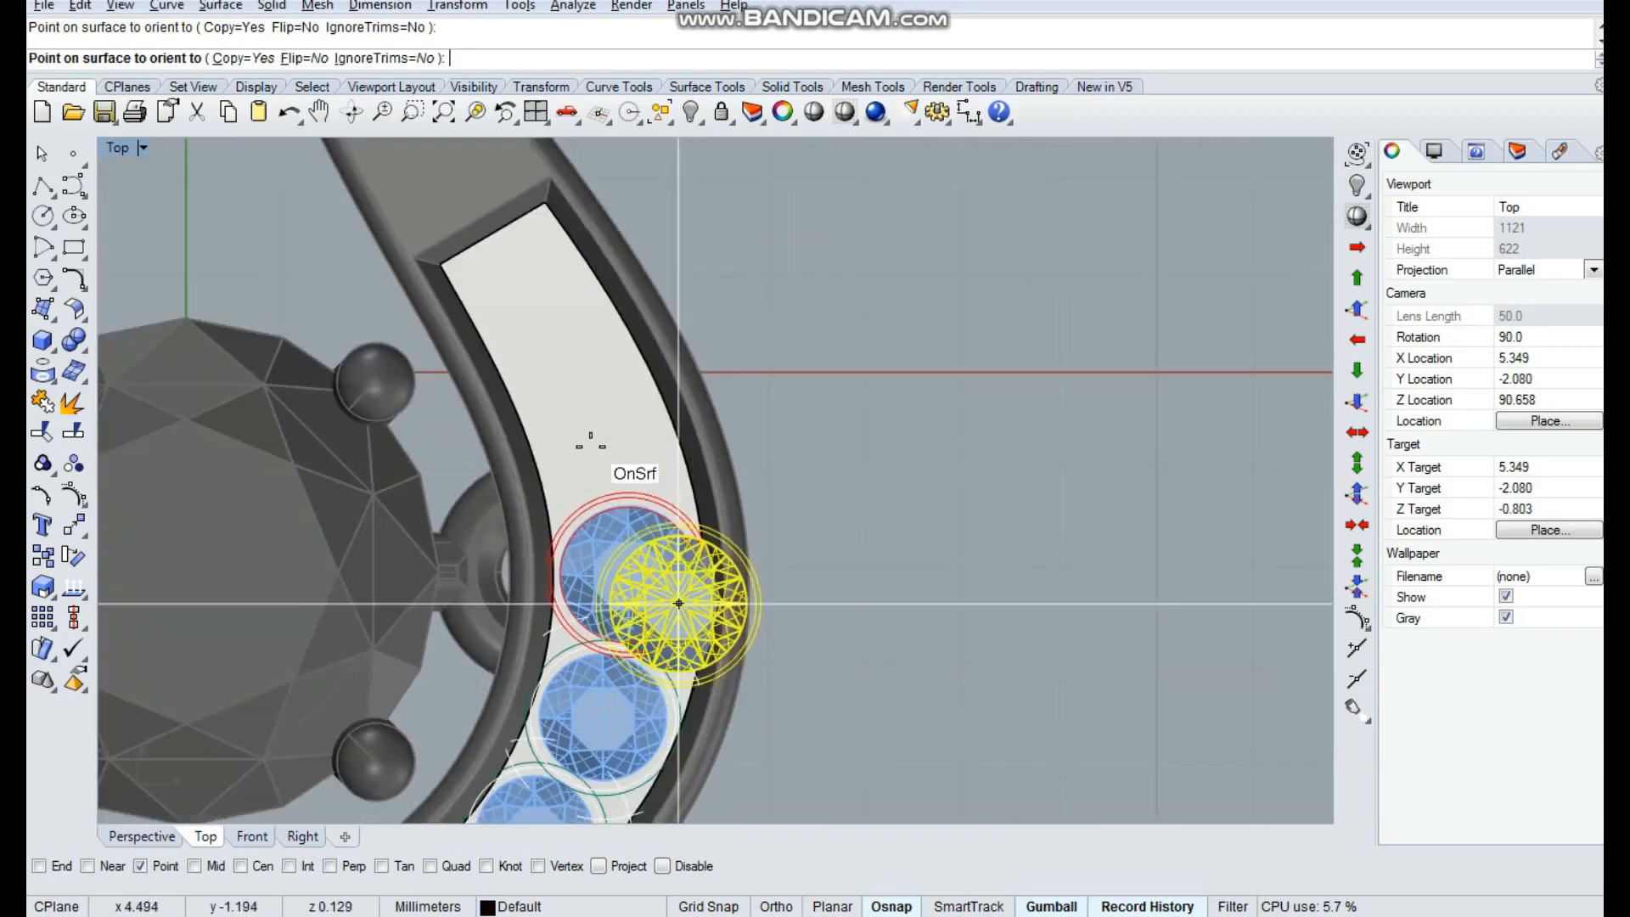
scroll(620, 424, "up", 4)
scroll(619, 416, "down", 4)
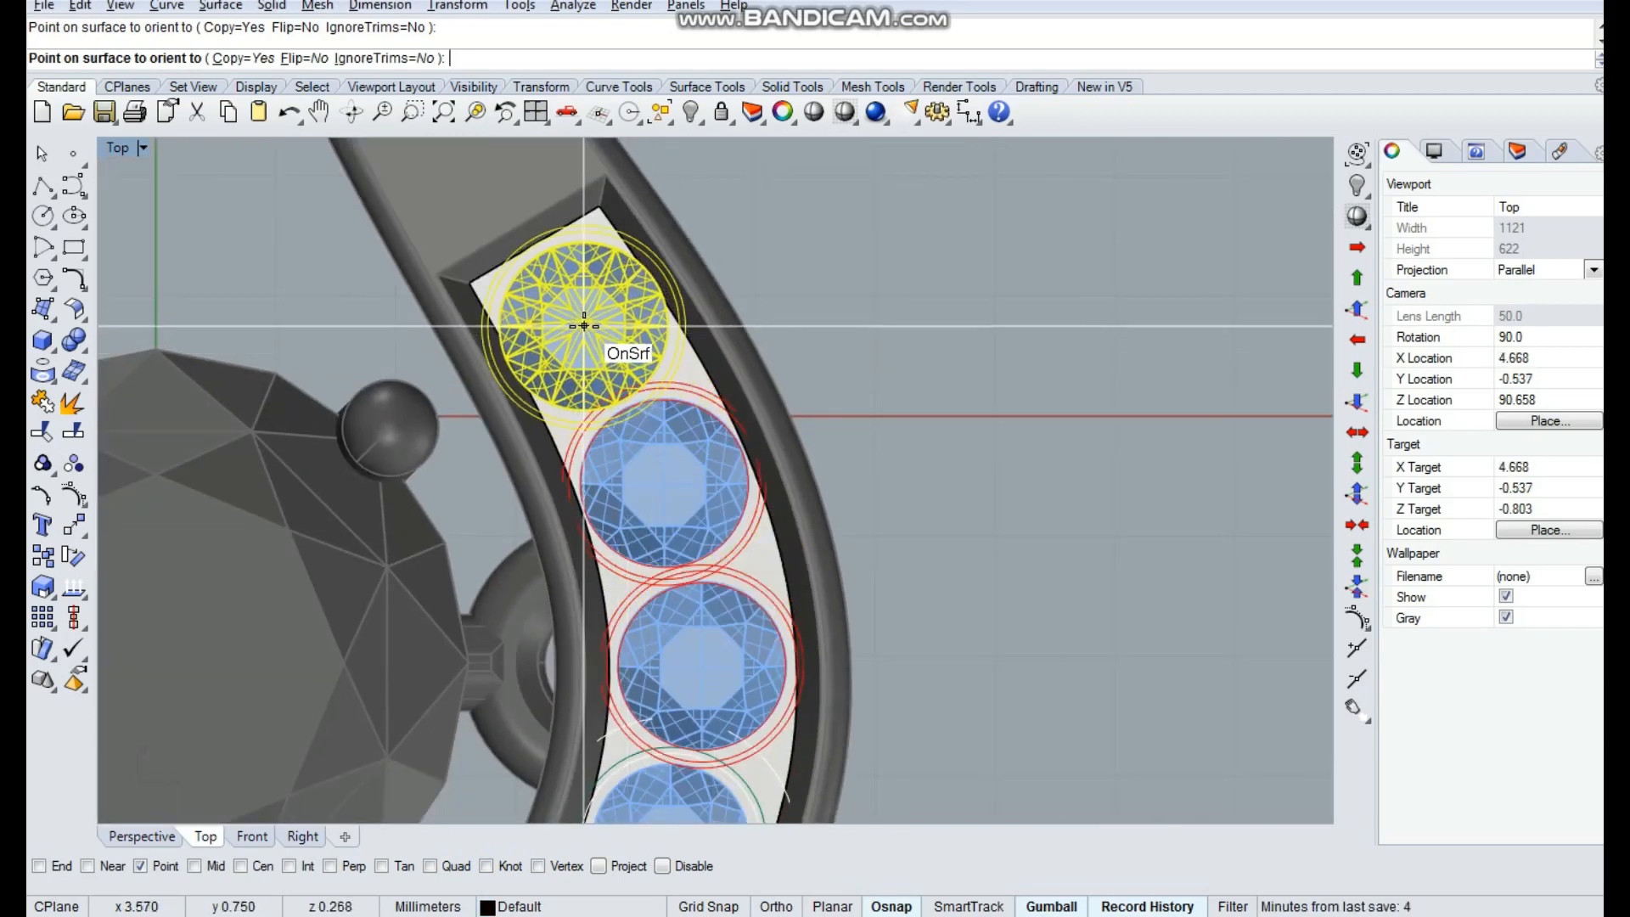
scroll(582, 327, "up", 2)
right_click(583, 328)
scroll(621, 414, "down", 16)
left_click(879, 451)
Orient a copy of the 1.3 stone onto the recess floor near the upper end of the right arm, above the 1.4 stones
left_click(979, 280)
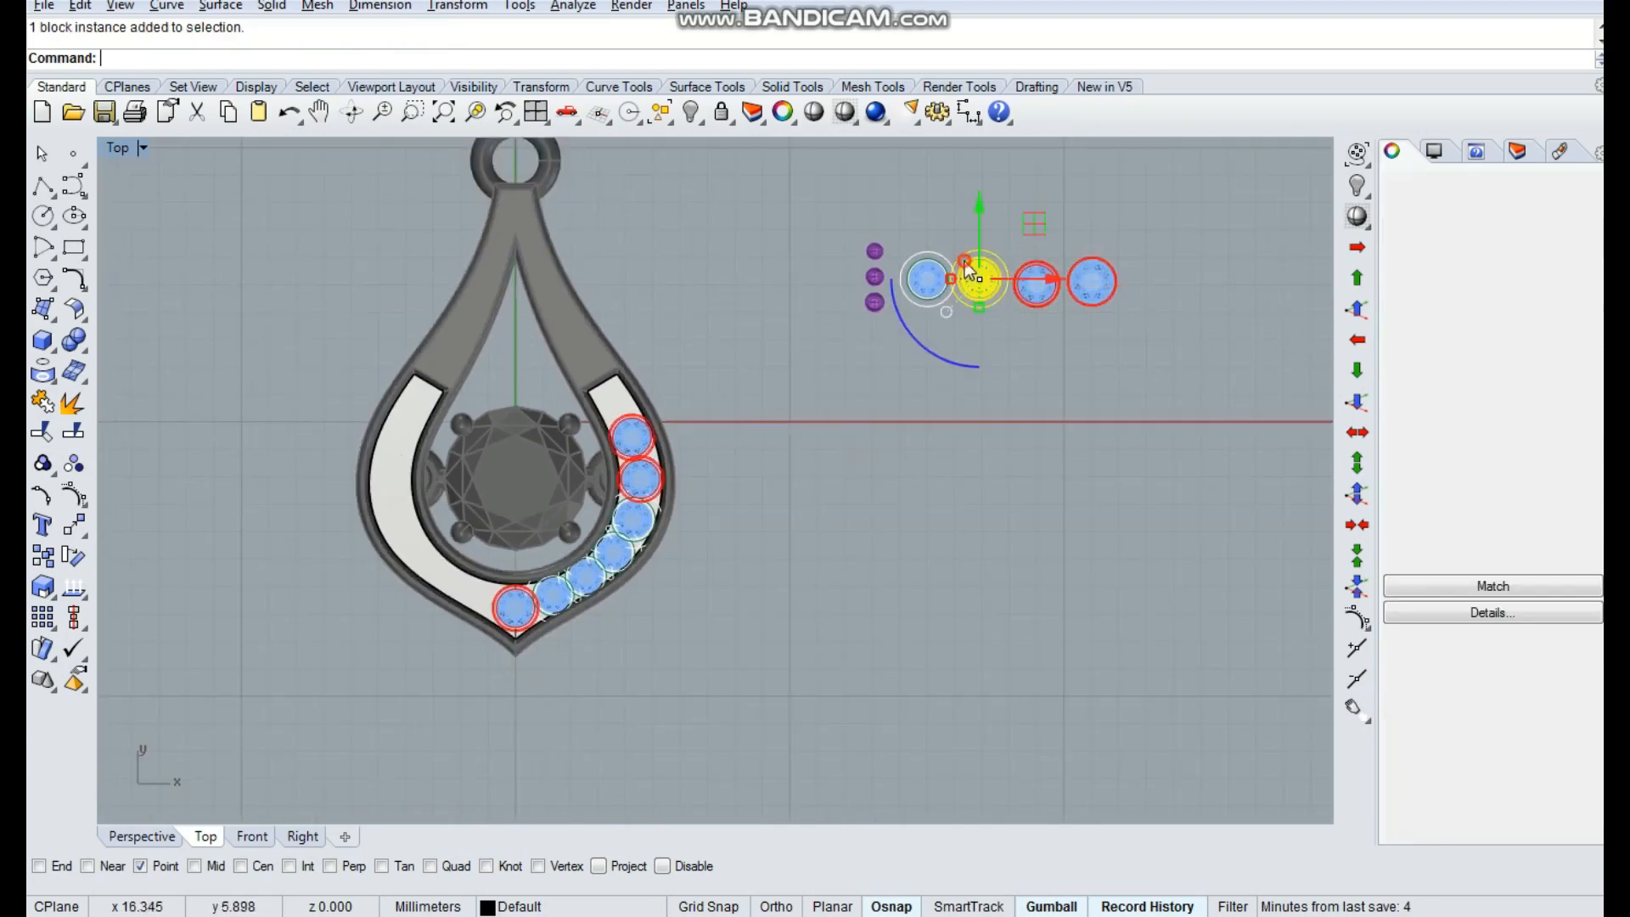
key("space")
scroll(614, 405, "up", 14)
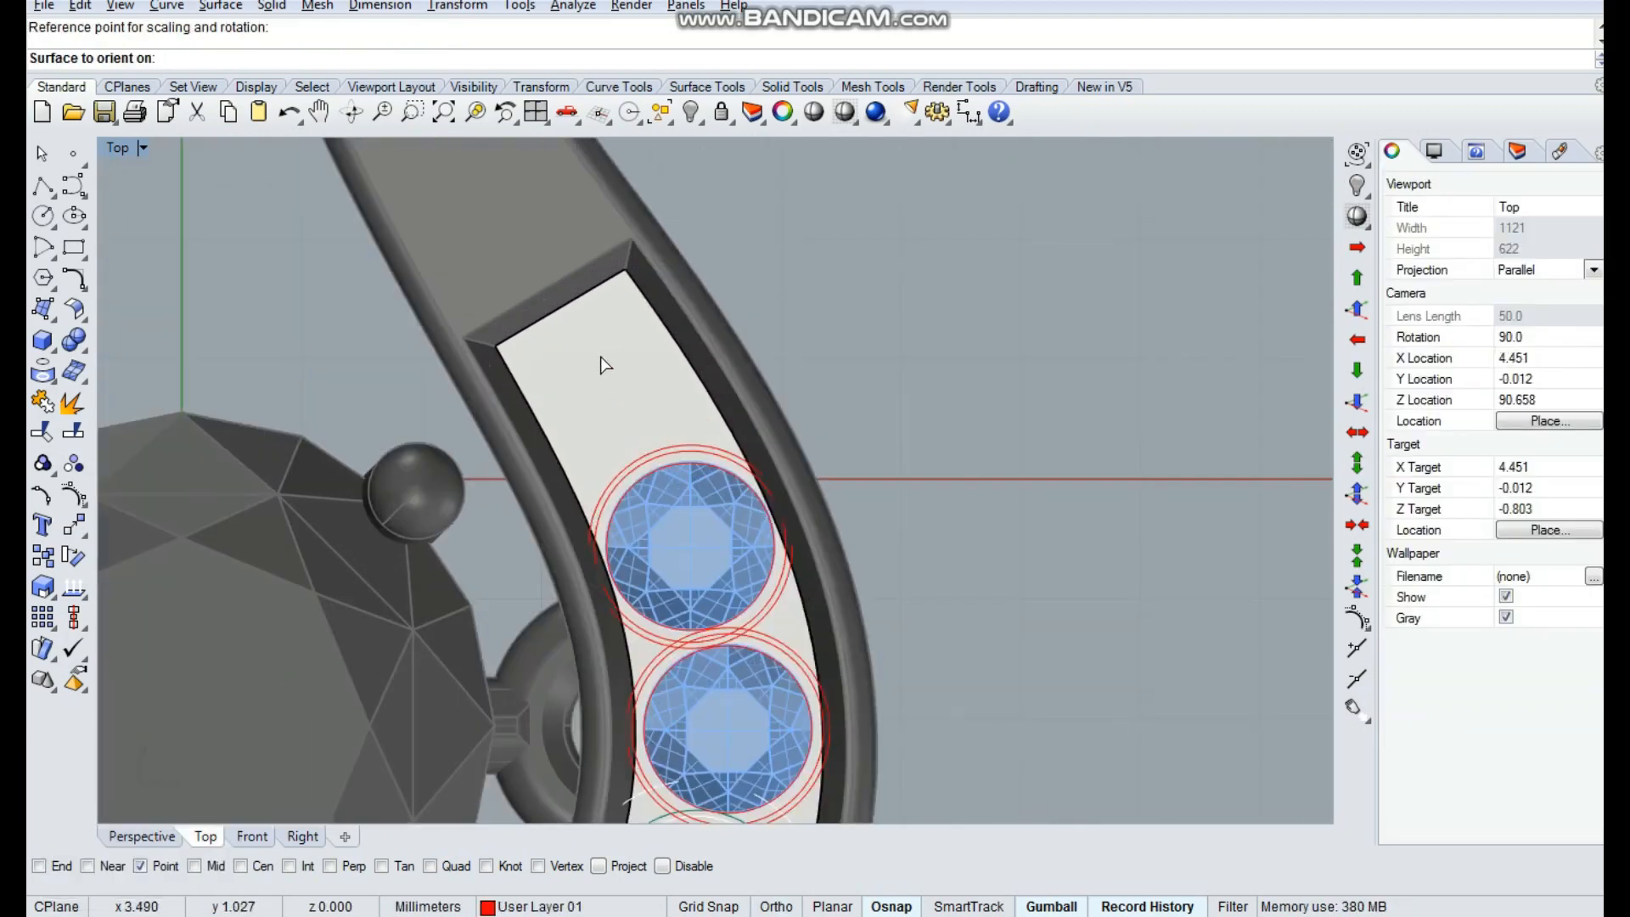
left_click(604, 364)
left_click(720, 553)
scroll(633, 407, "up", 4)
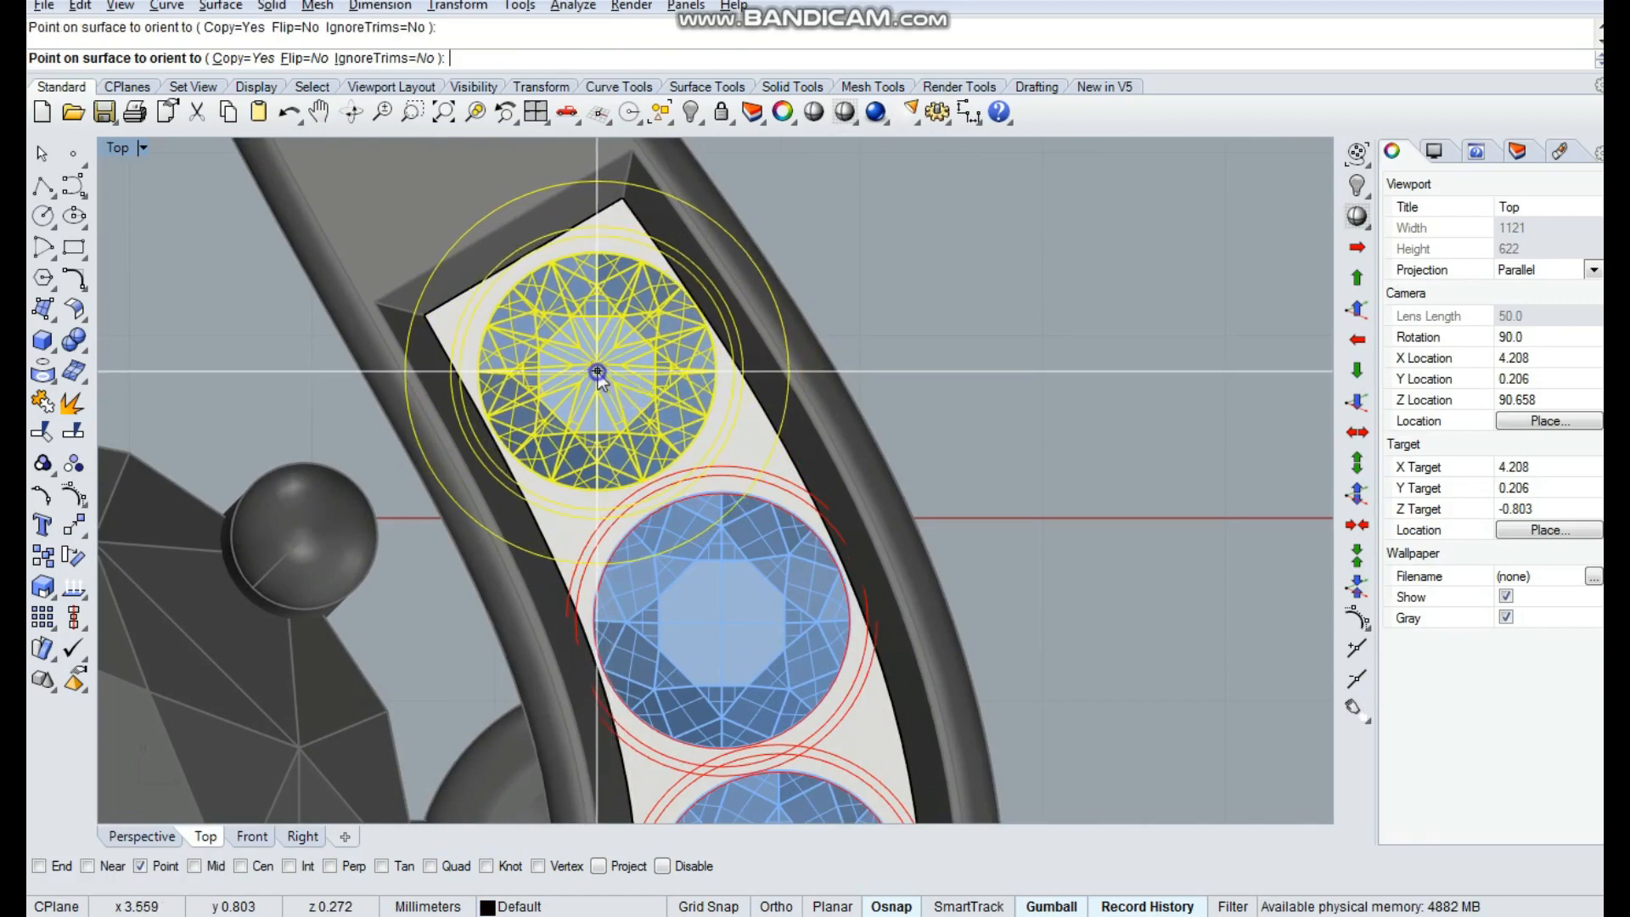
right_click(597, 373)
scroll(715, 382, "down", 18)
left_click(896, 522)
Orient copies of the .6 prong onto the recess floor around the bottom stone: two beside its right neighbour and one at the tip
left_click(968, 256)
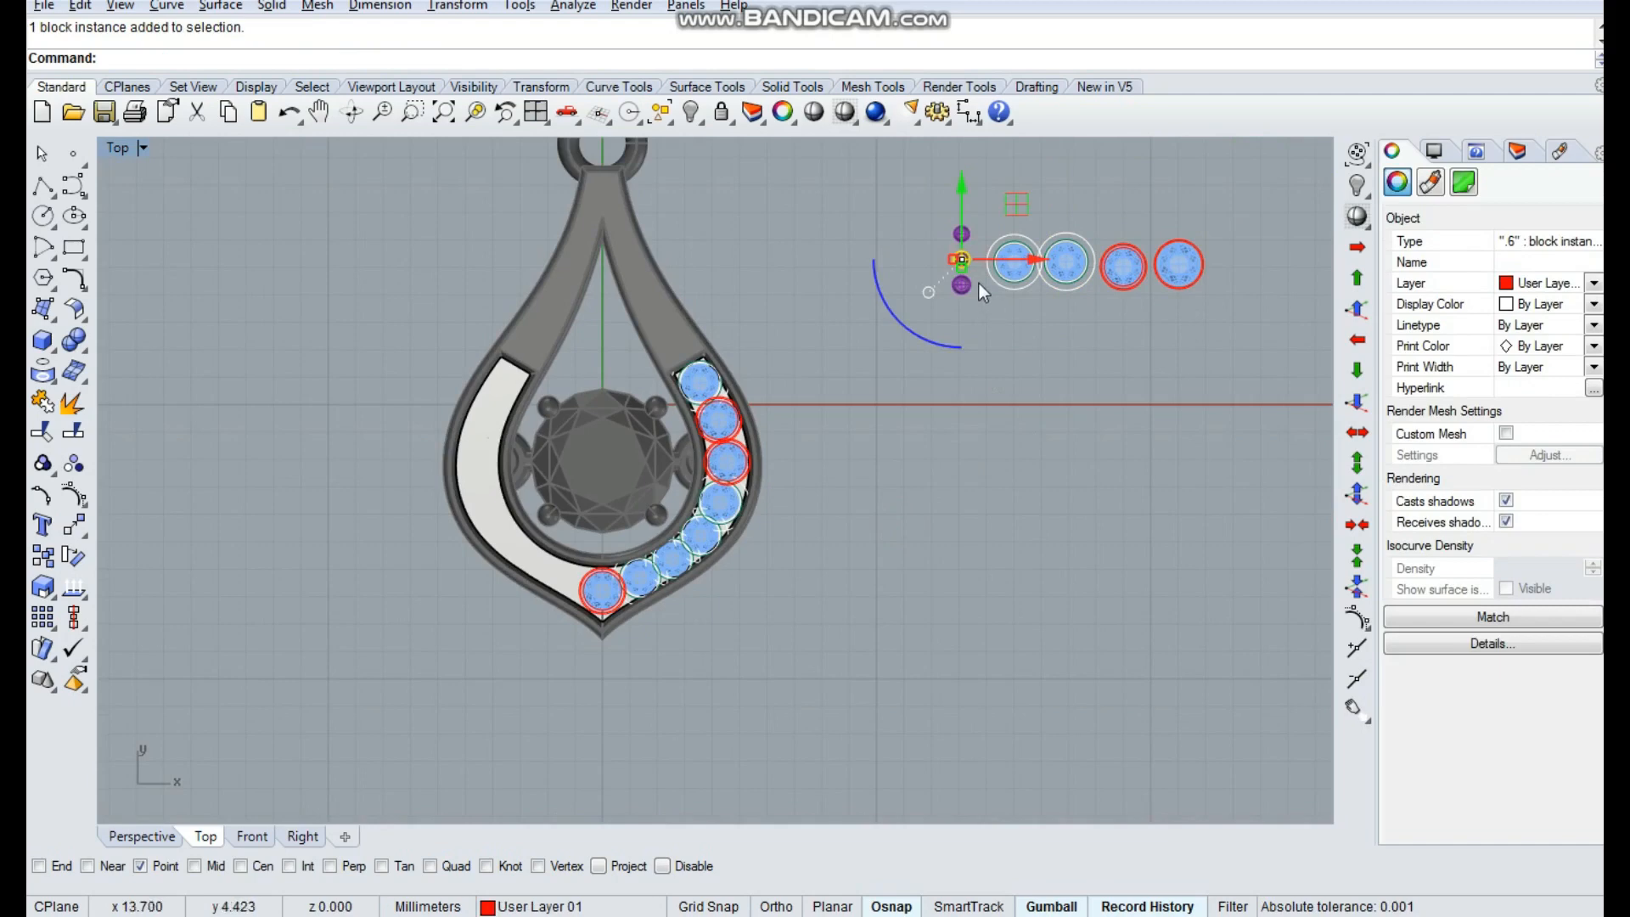
scroll(975, 282, "up", 8)
right_click(968, 282)
left_click(943, 229)
left_click(978, 558, "shift")
right_click_drag(633, 680, 741, 530)
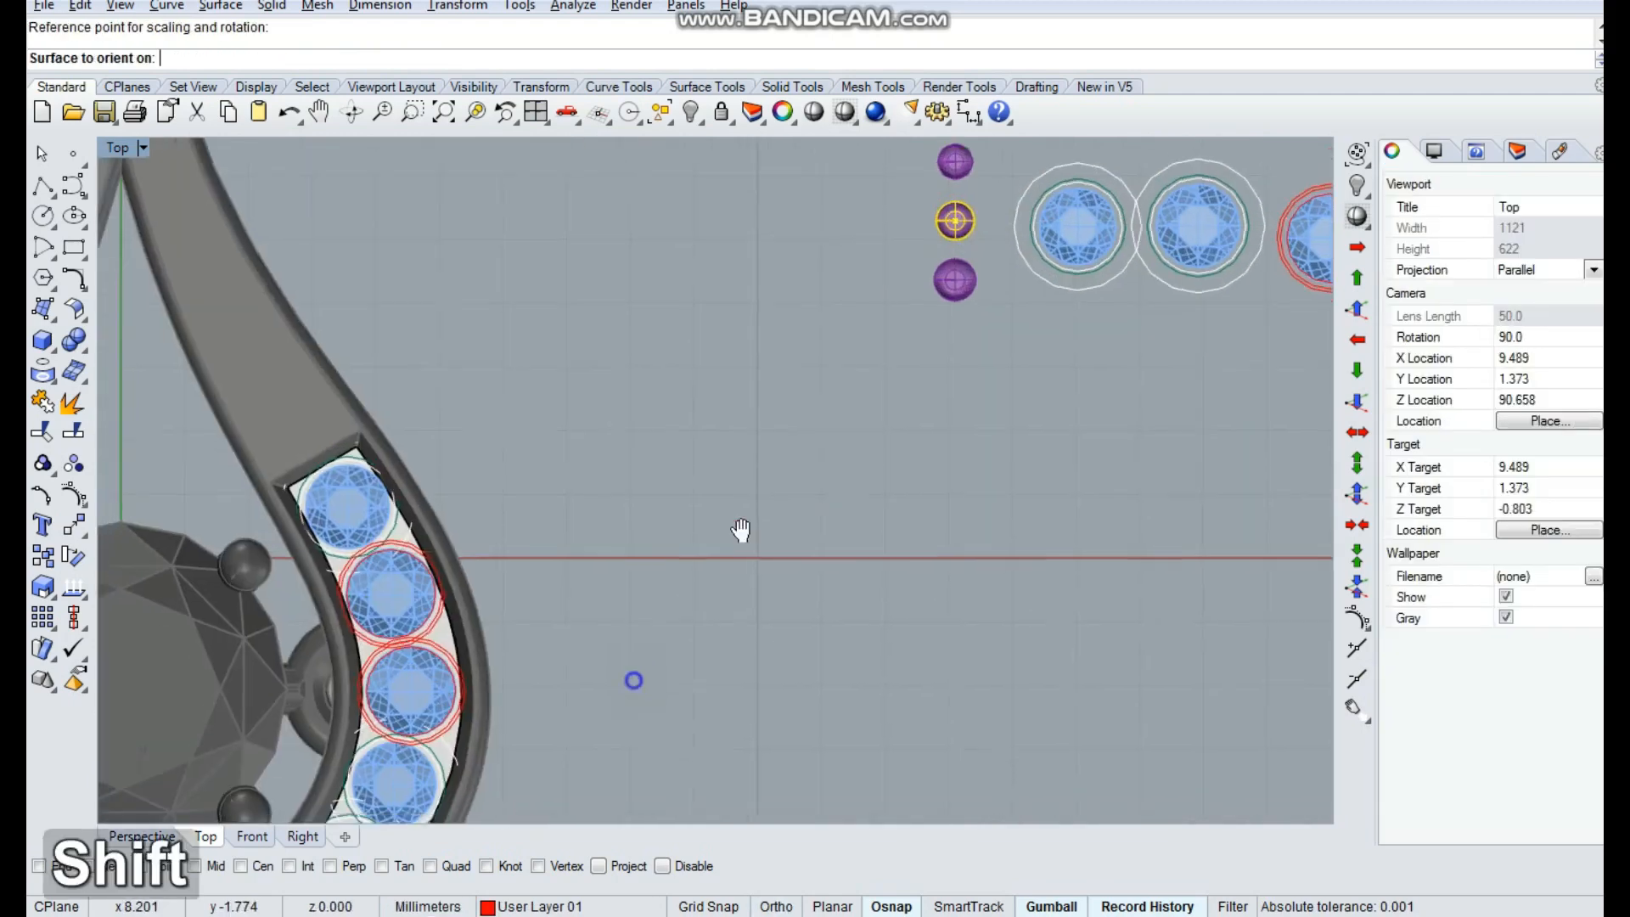
scroll(713, 518, "down", 5)
scroll(594, 612, "up", 10)
left_click(610, 567)
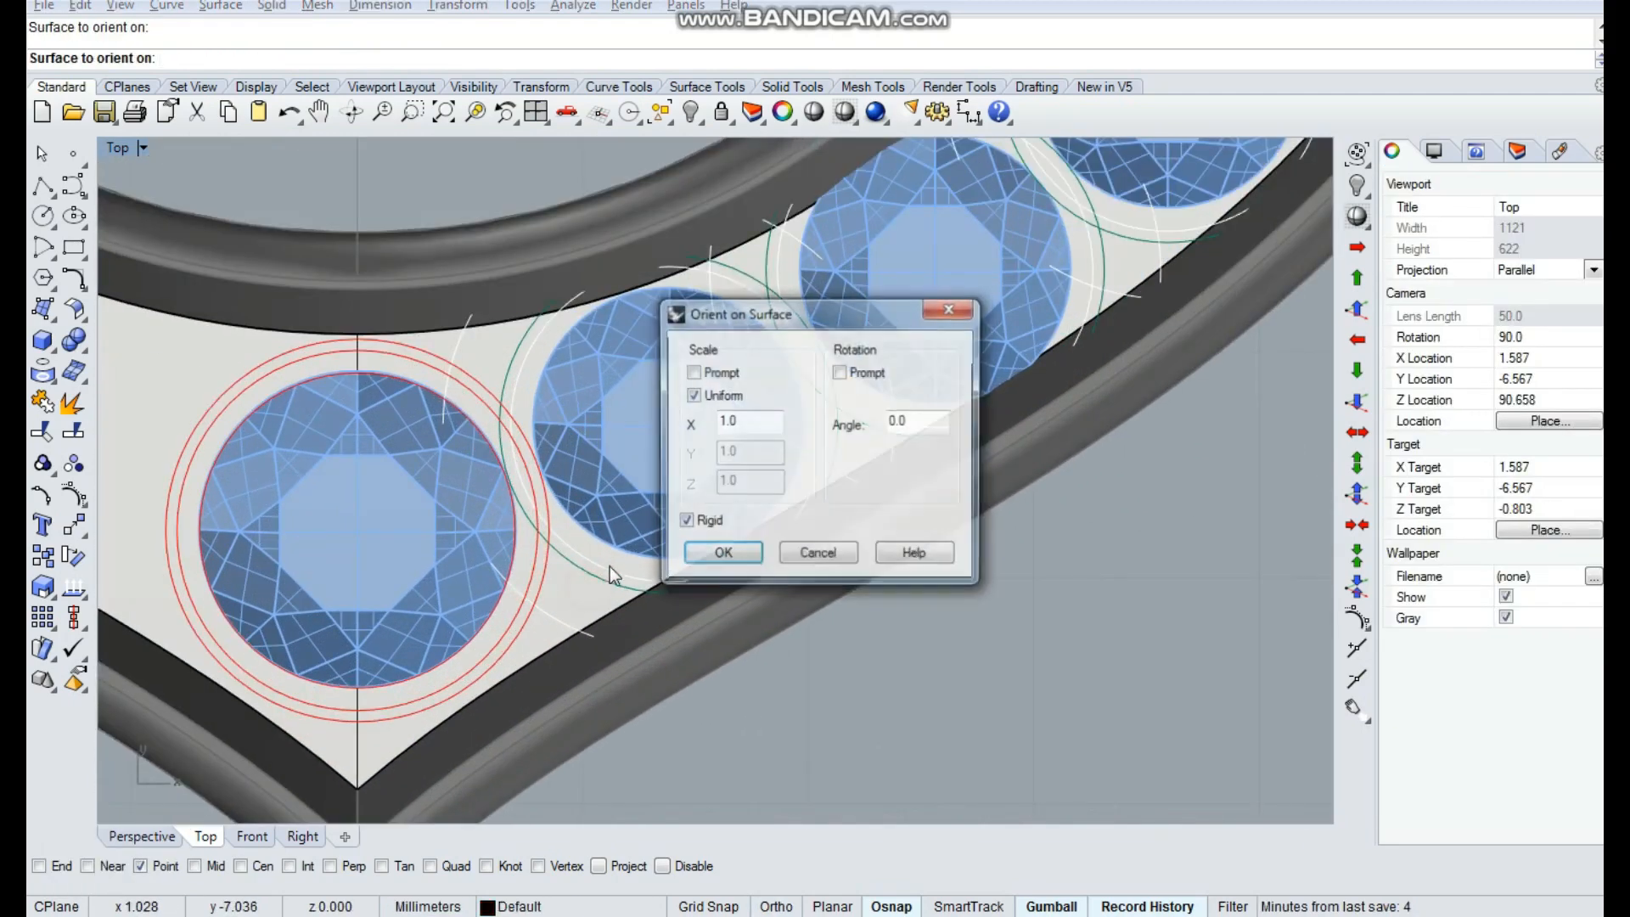
key("Return")
left_click(560, 574)
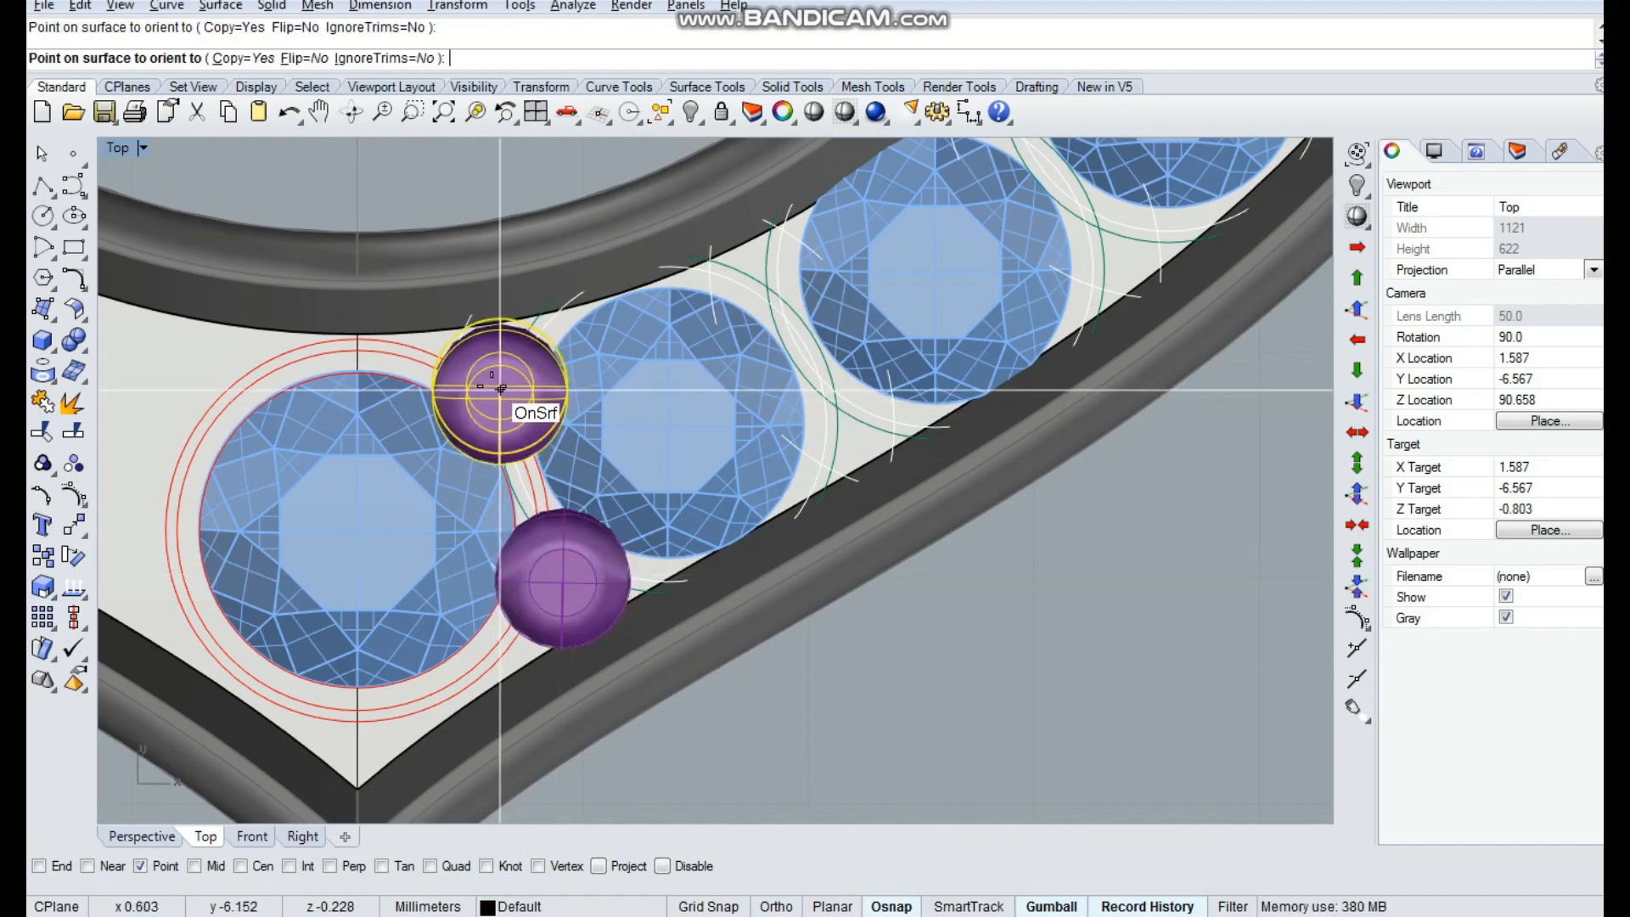
left_click(494, 389)
scroll(577, 425, "down", 3)
scroll(449, 611, "up", 4)
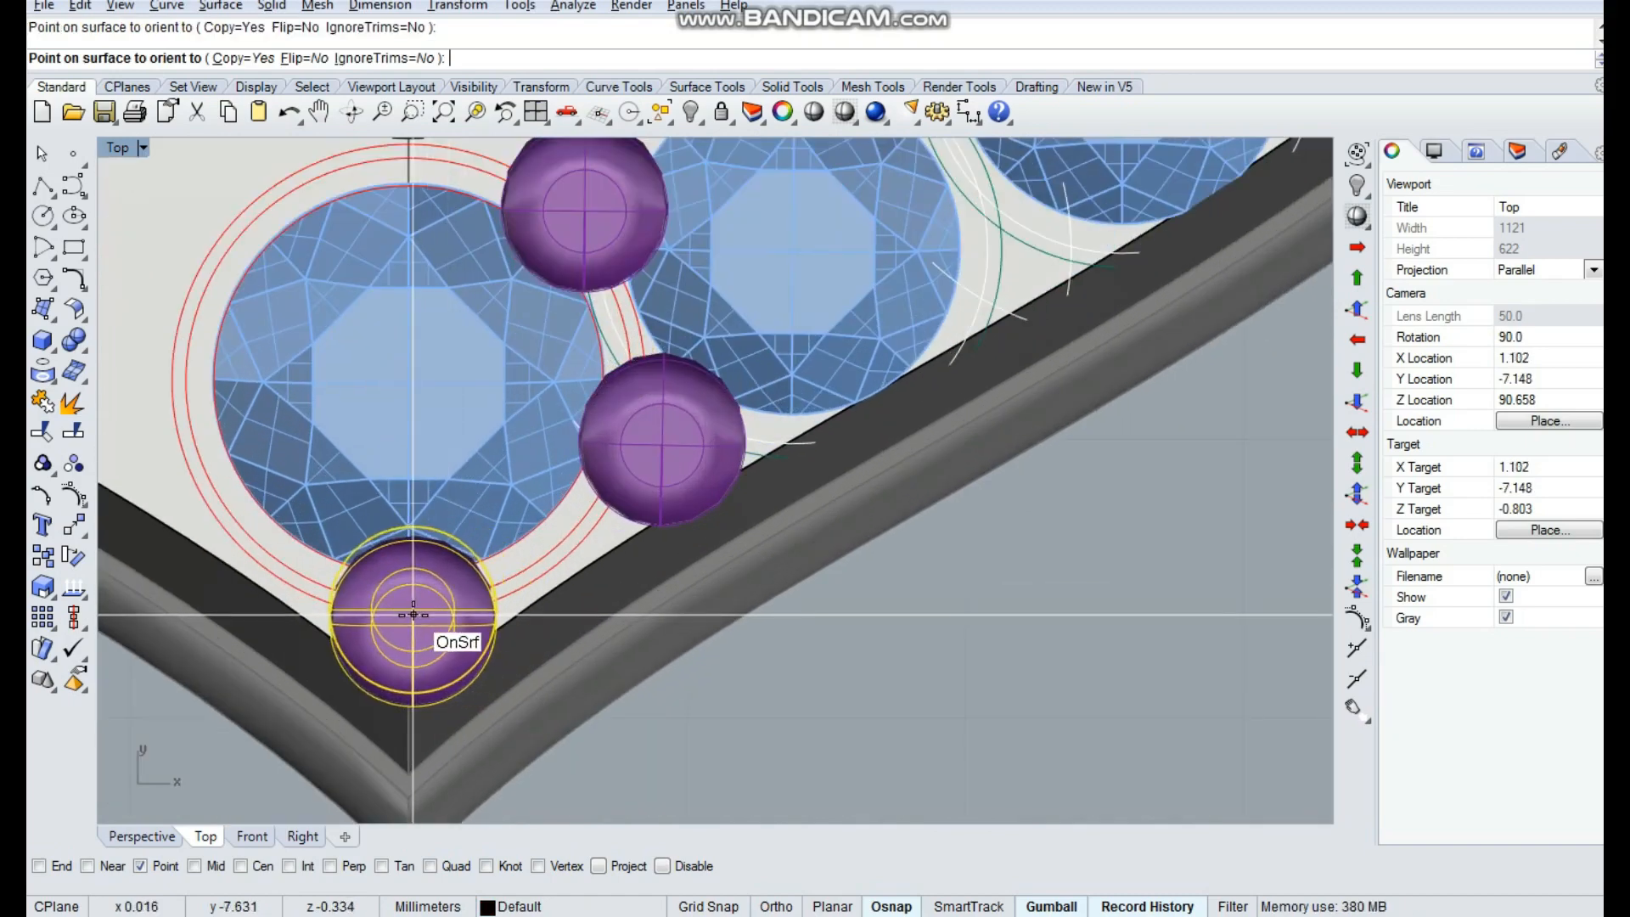
Place two more .6 prong copies in the gap between the two 1.4 stones, one on each side of the channel
scroll(382, 645, "down", 5)
scroll(568, 306, "up", 5)
scroll(568, 307, "up", 4)
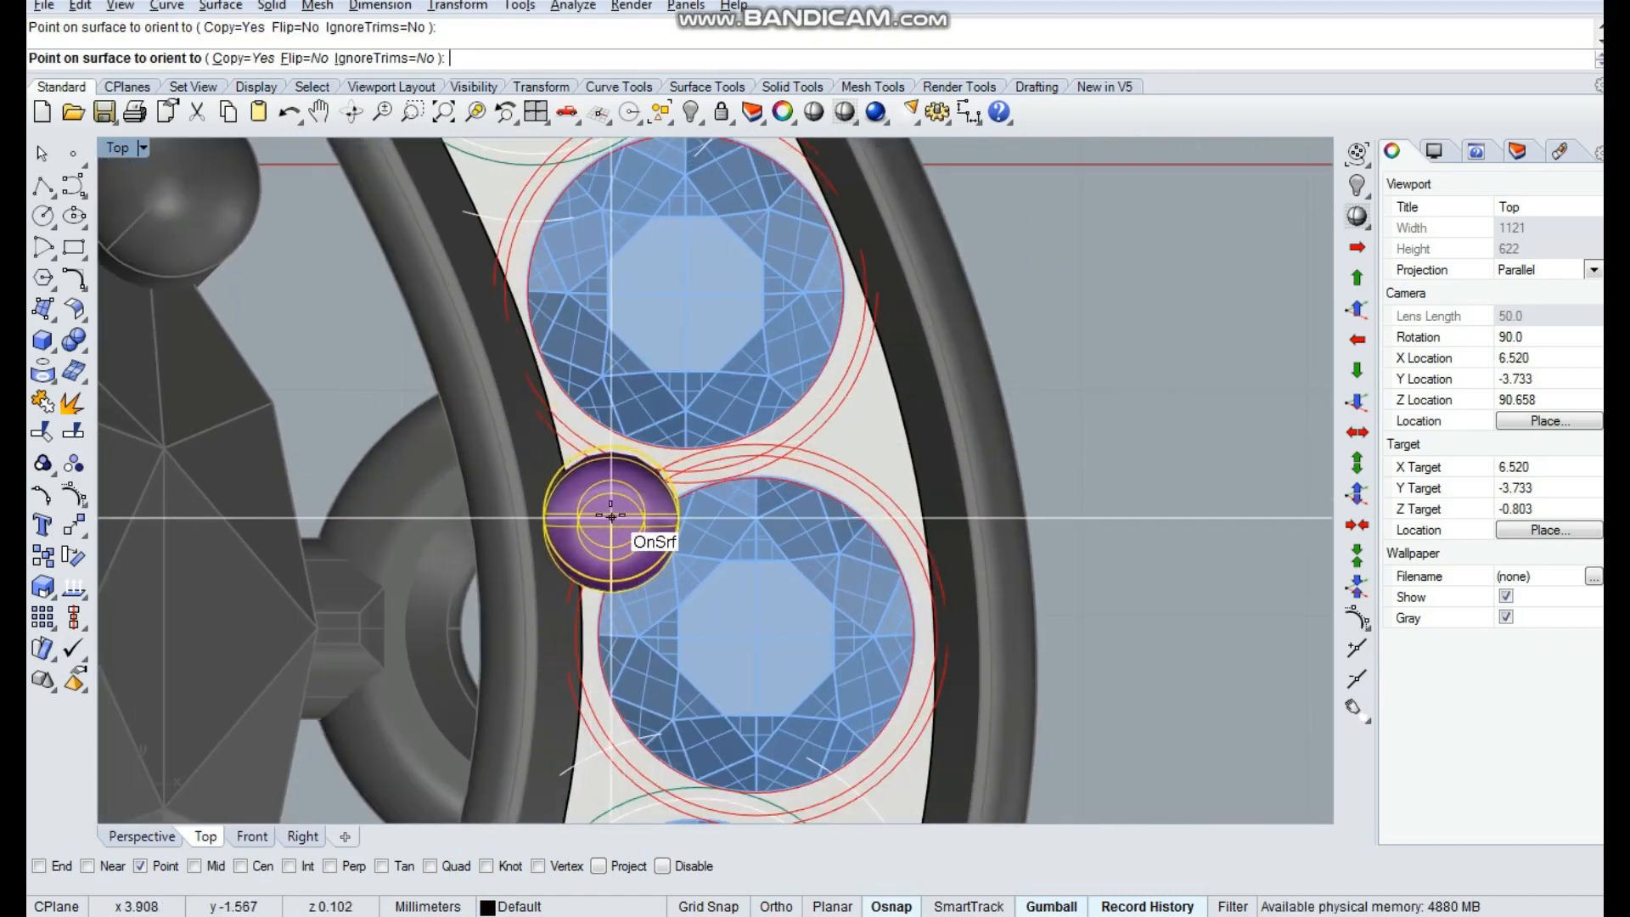
left_click(622, 491)
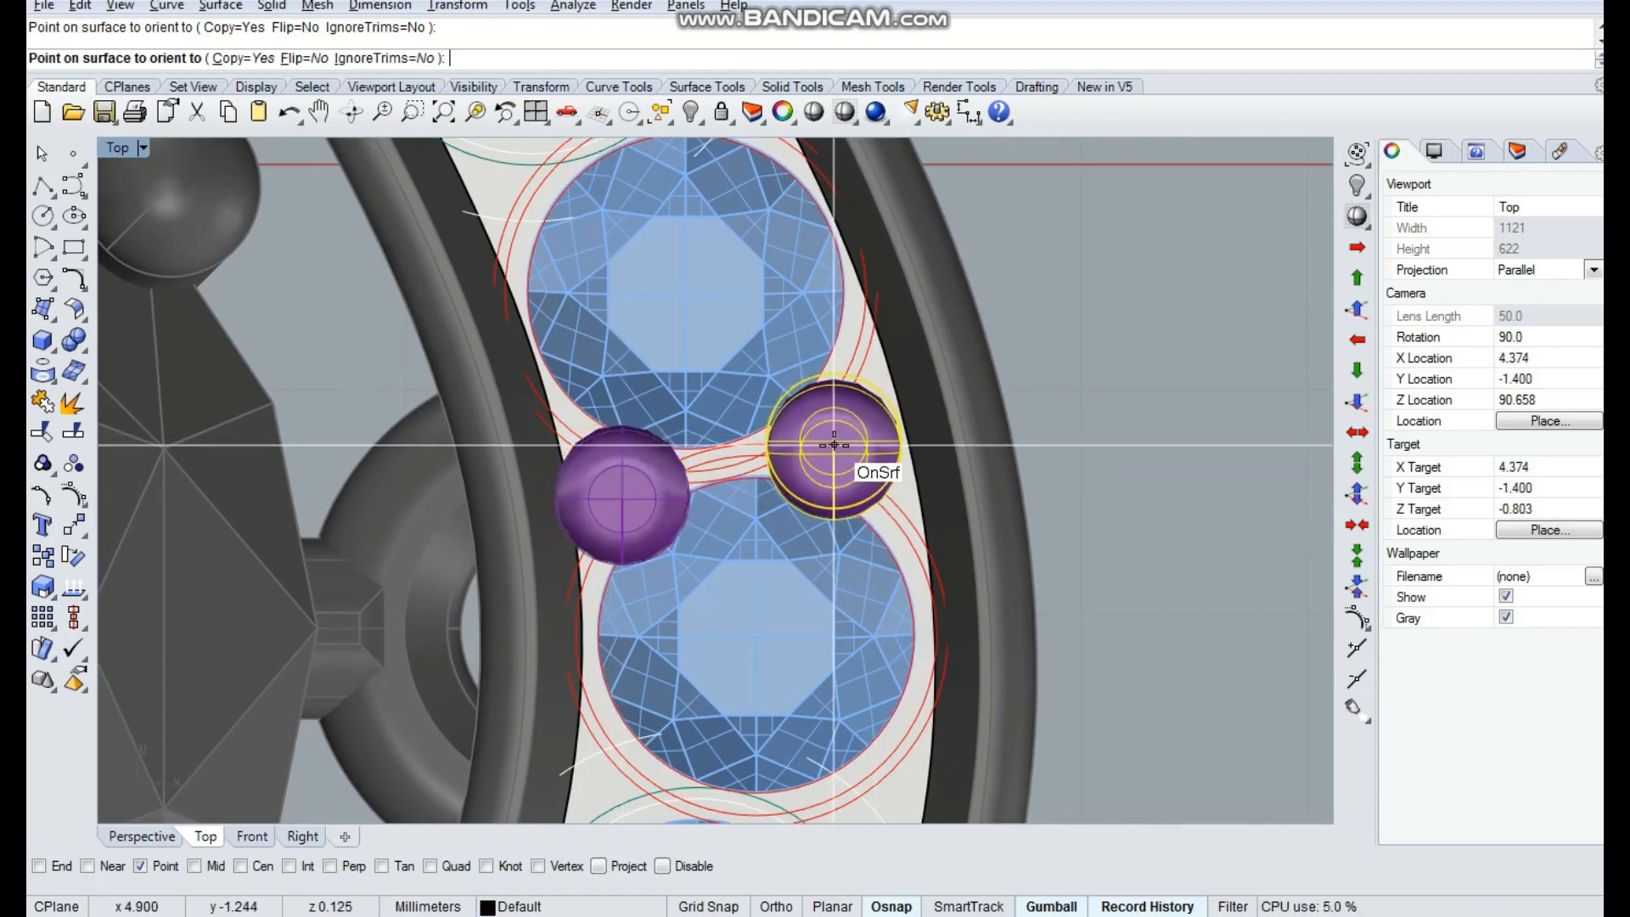
left_click(829, 430)
Place a pair of .6 prongs between the upper 1.4 stone and the 1.3 stone at the arm's upper end
scroll(834, 500, "down", 2)
scroll(680, 382, "up", 3)
left_click(658, 389)
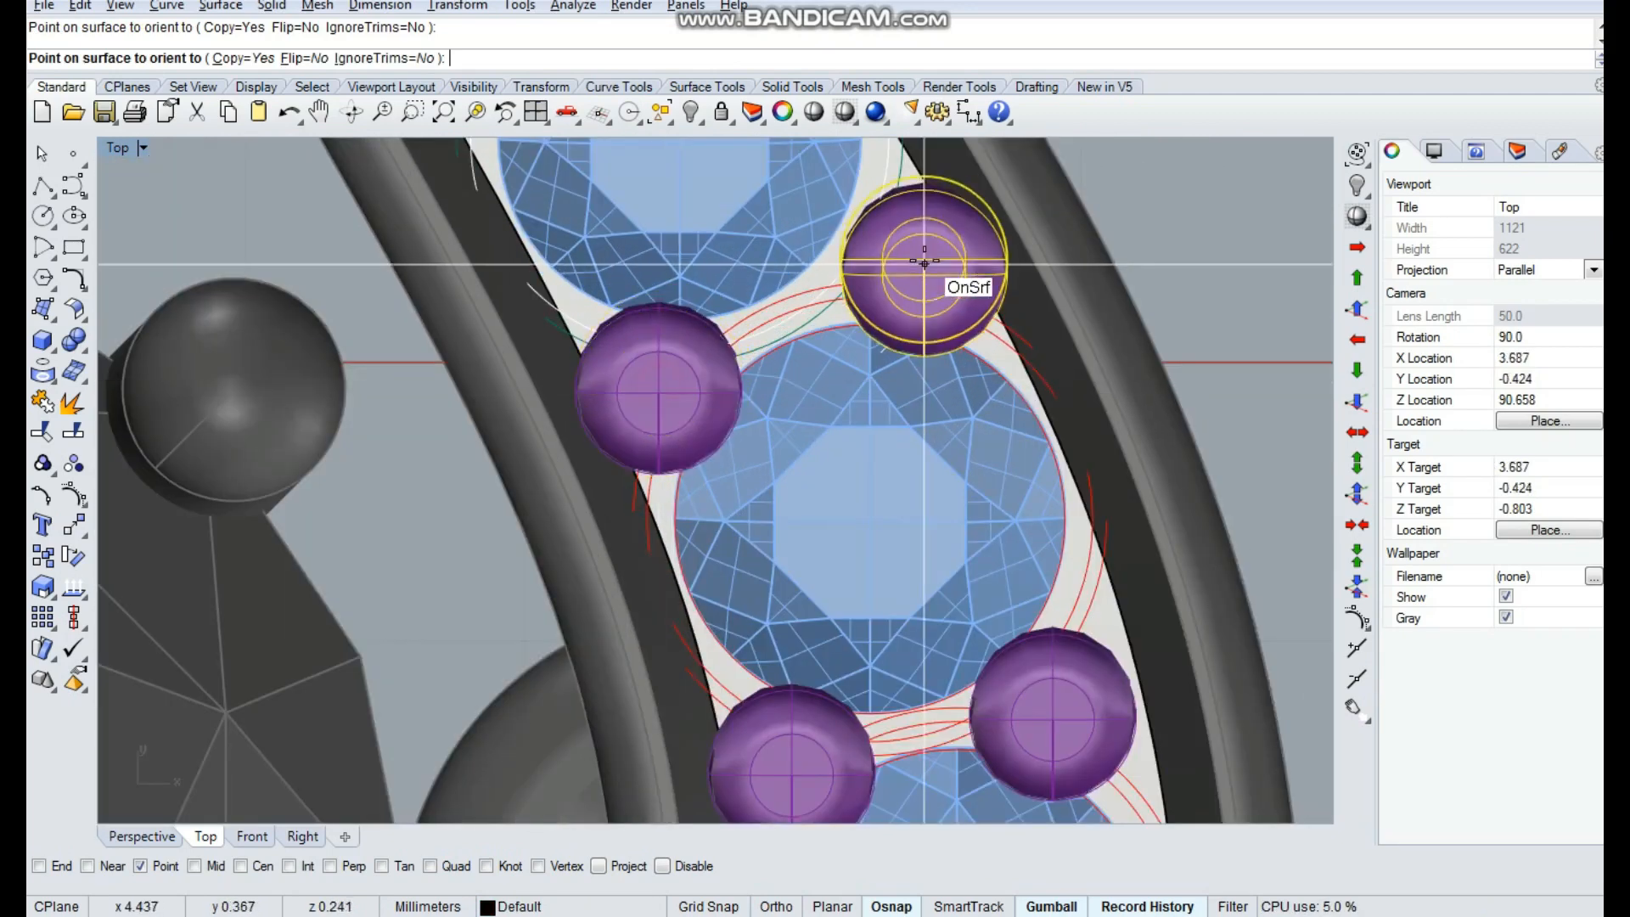
scroll(884, 239, "down", 3)
Place a pair of .6 prongs between the lower 1.4 stone and the 1.3 stone below it, and finish orienting
scroll(841, 518, "up", 3)
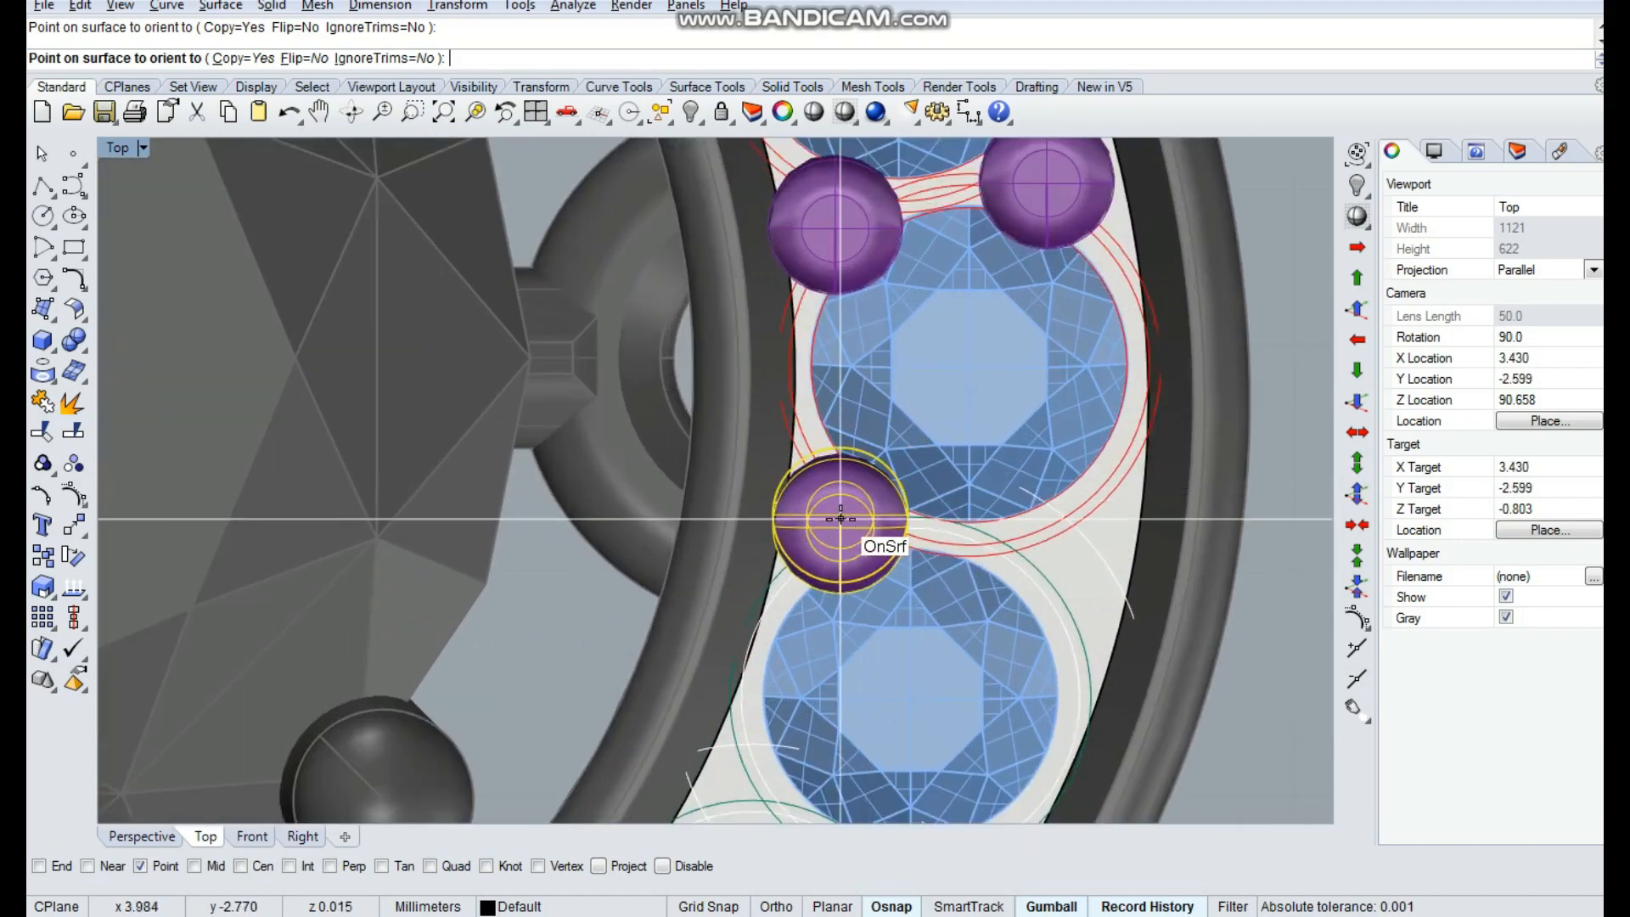
left_click(840, 519)
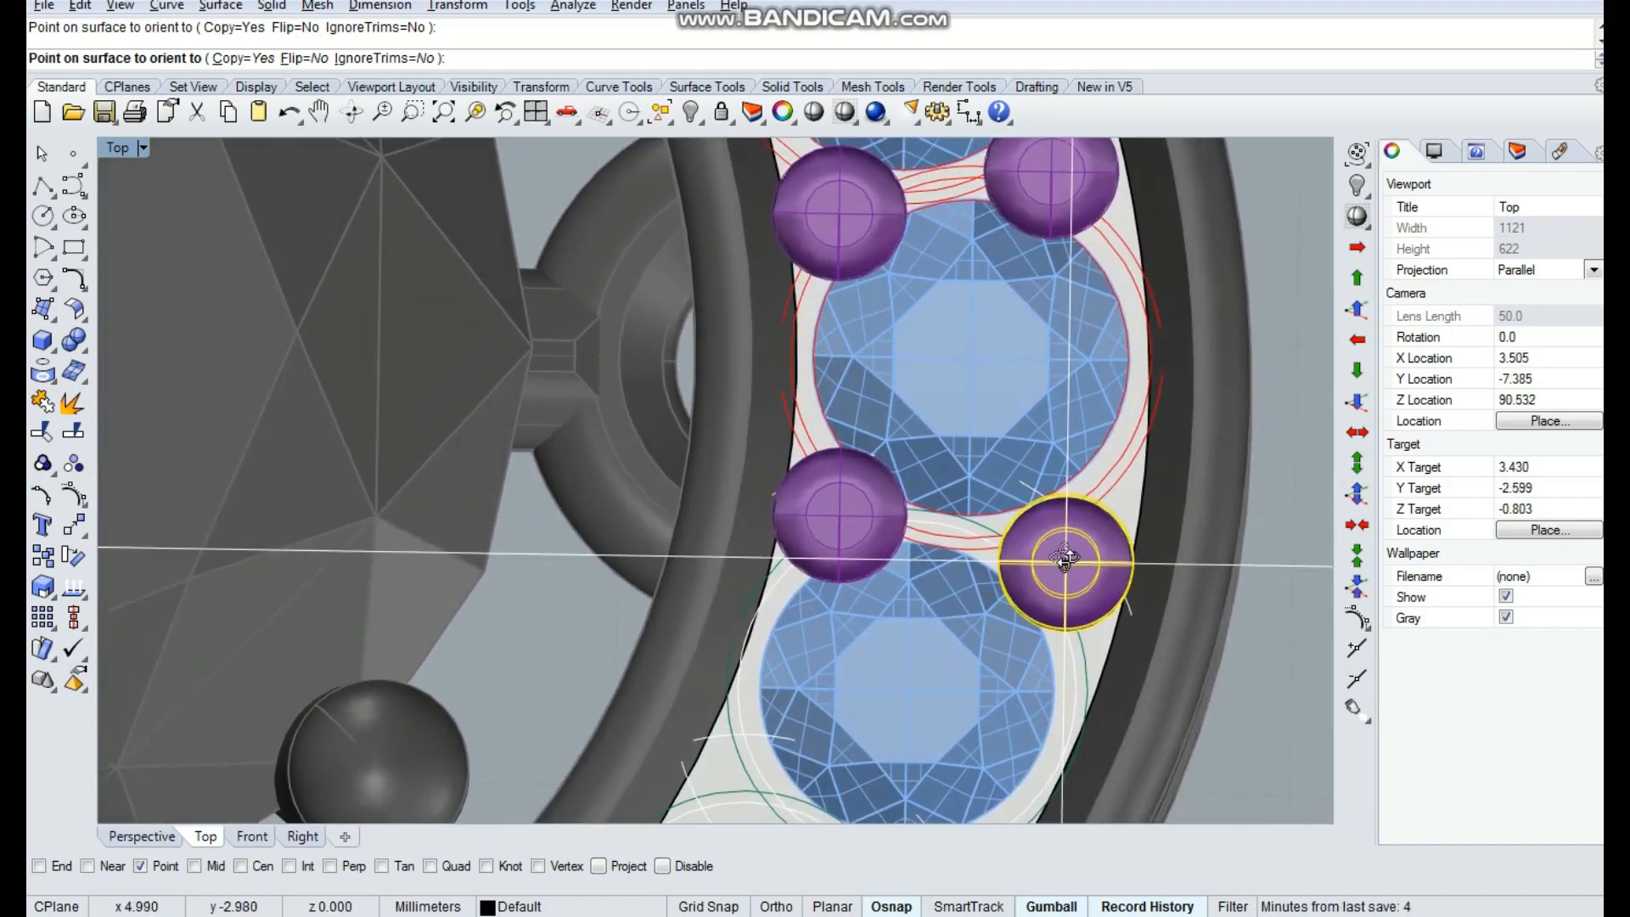
right_click(1051, 557)
scroll(883, 528, "down", 8)
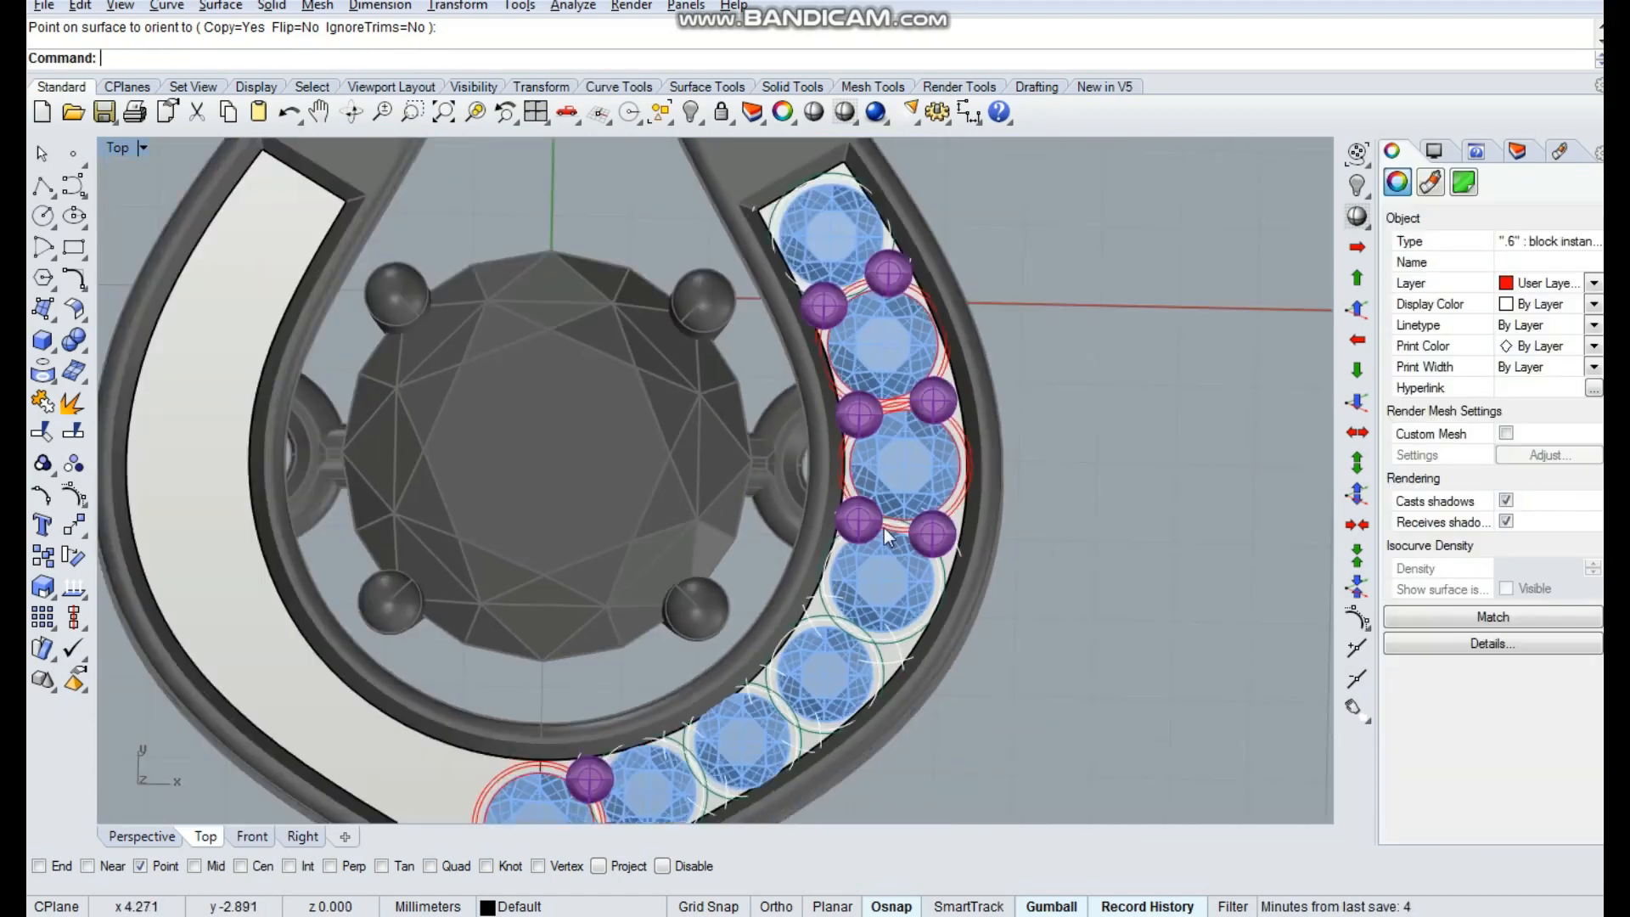
Orient copies of the uppermost spare prong onto the recess floor at the two upper corners of the right arm
left_click(1187, 223)
key("space")
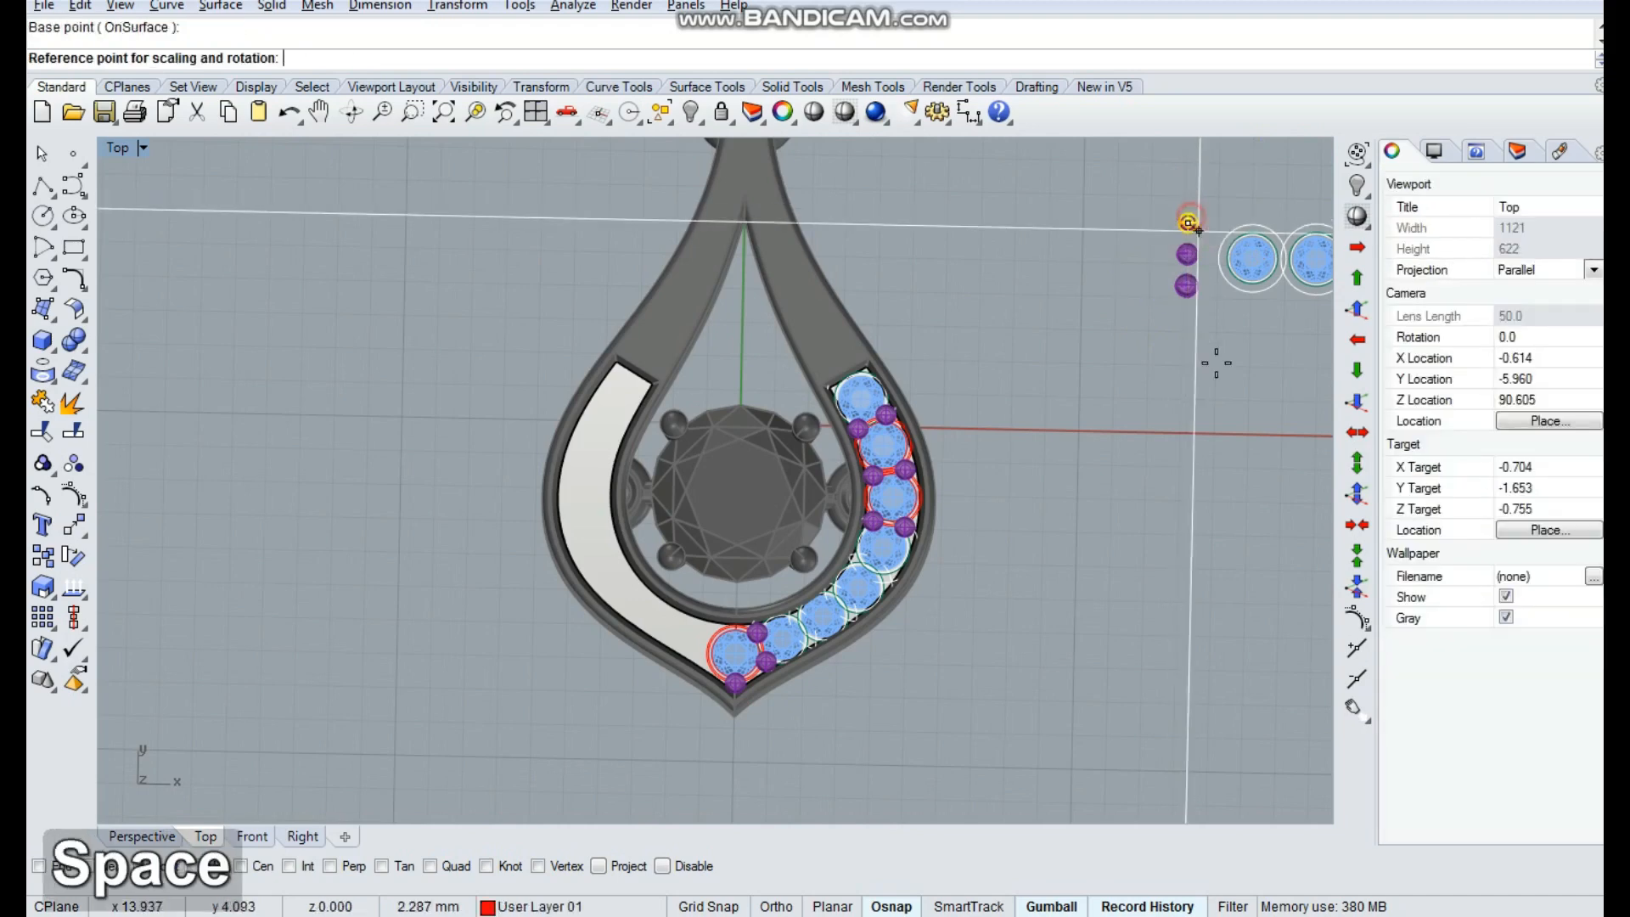
scroll(849, 356, "up", 5)
left_click(847, 450)
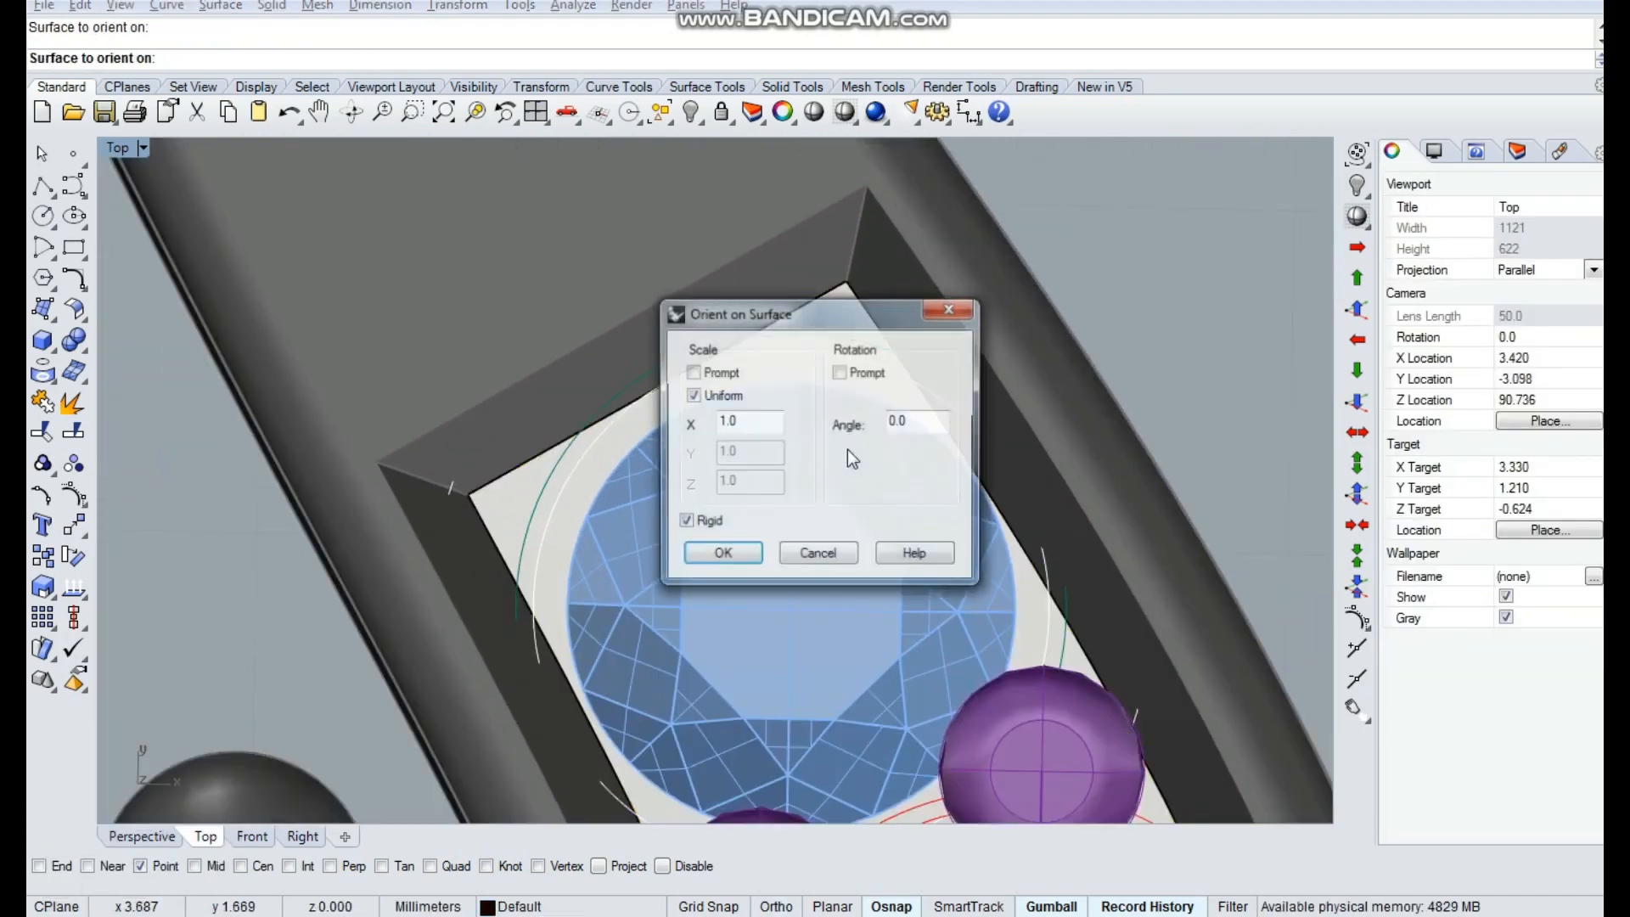
left_click(747, 548)
left_click(542, 537)
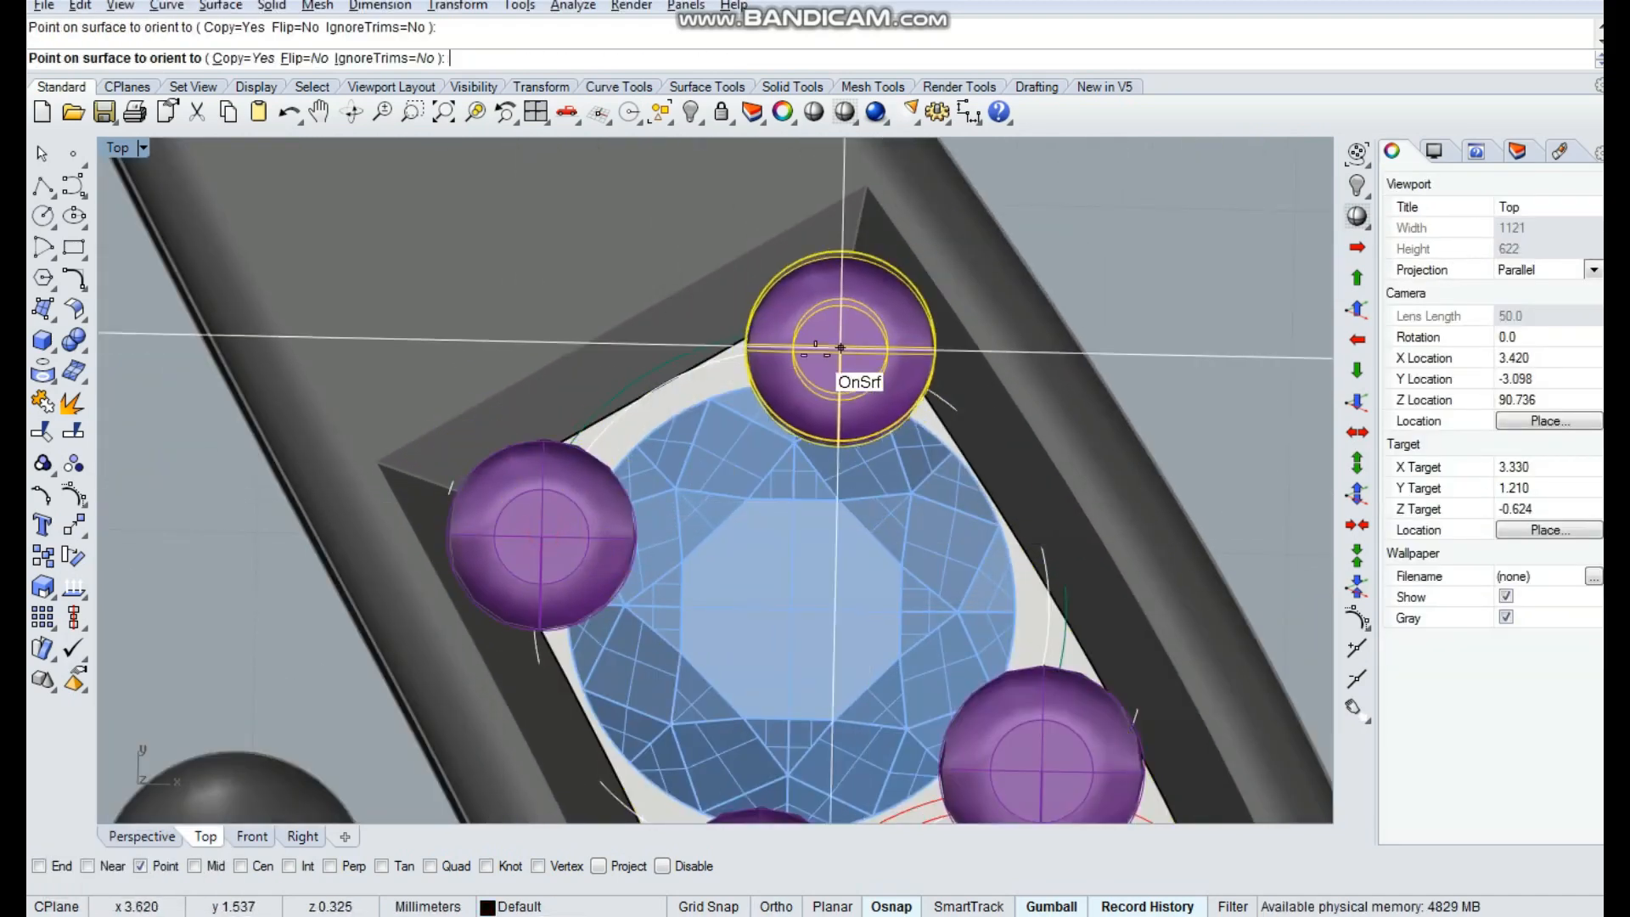
scroll(828, 356, "down", 5)
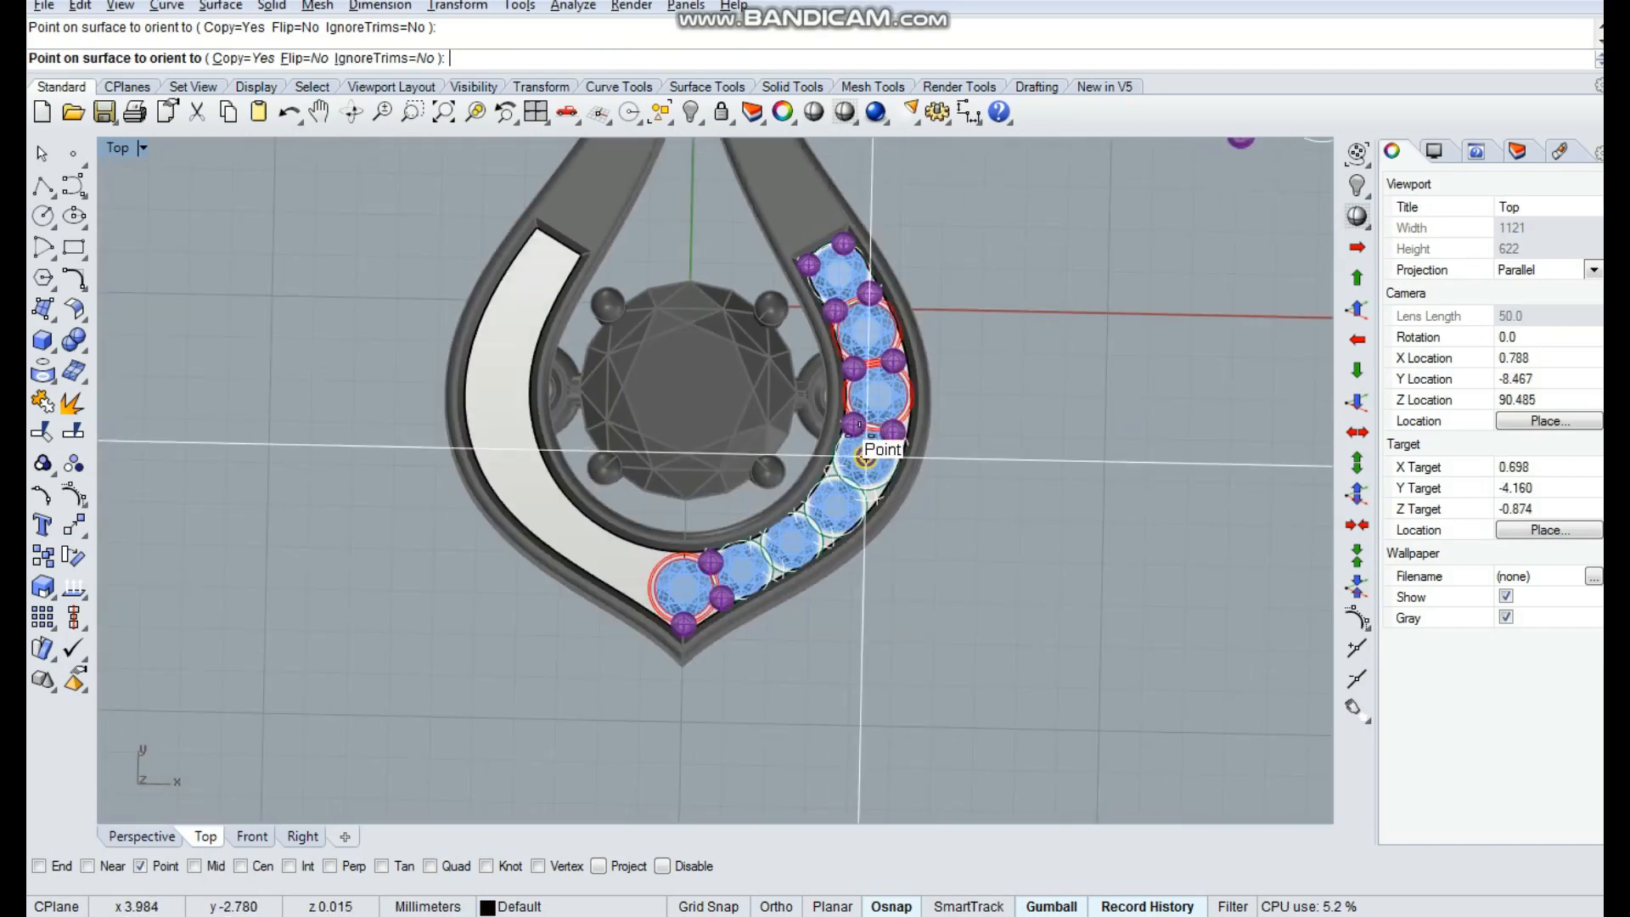
Place two prong copies between the lower 1.3 stone and the highest 1.2 stone in the right arm
scroll(864, 456, "up", 5)
left_click(715, 535)
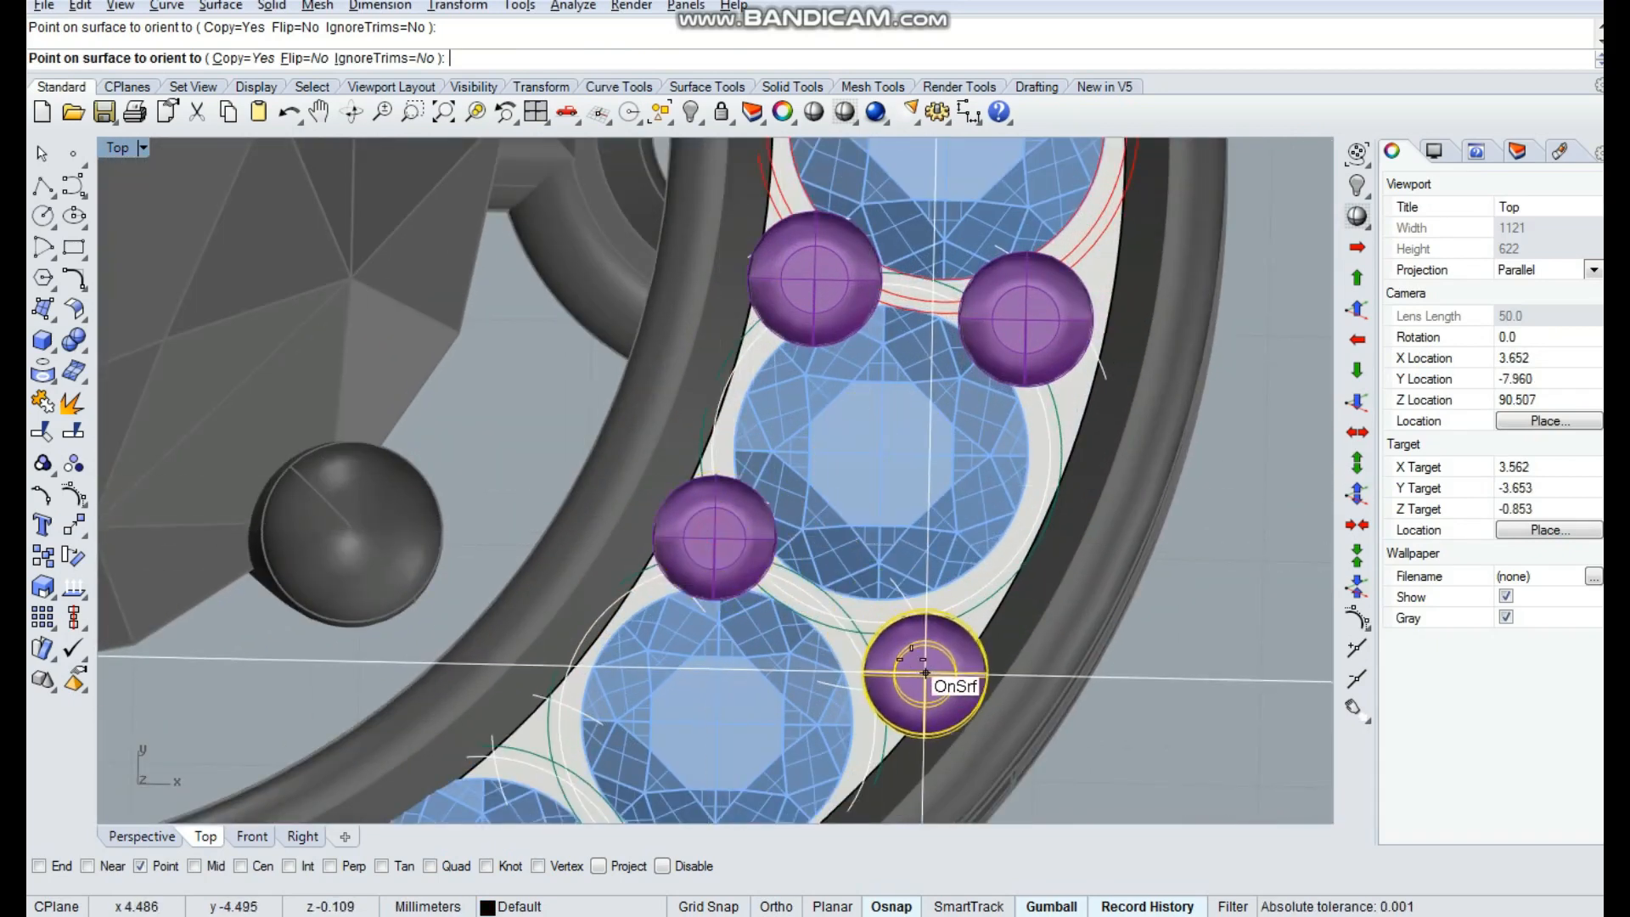
left_click(878, 648)
Place two prong copies between the highest and middle 1.2 stones, on the outer and inner edges of the channel
scroll(967, 374, "down", 3, "shift")
right_click_drag(765, 688, 845, 563, "shift")
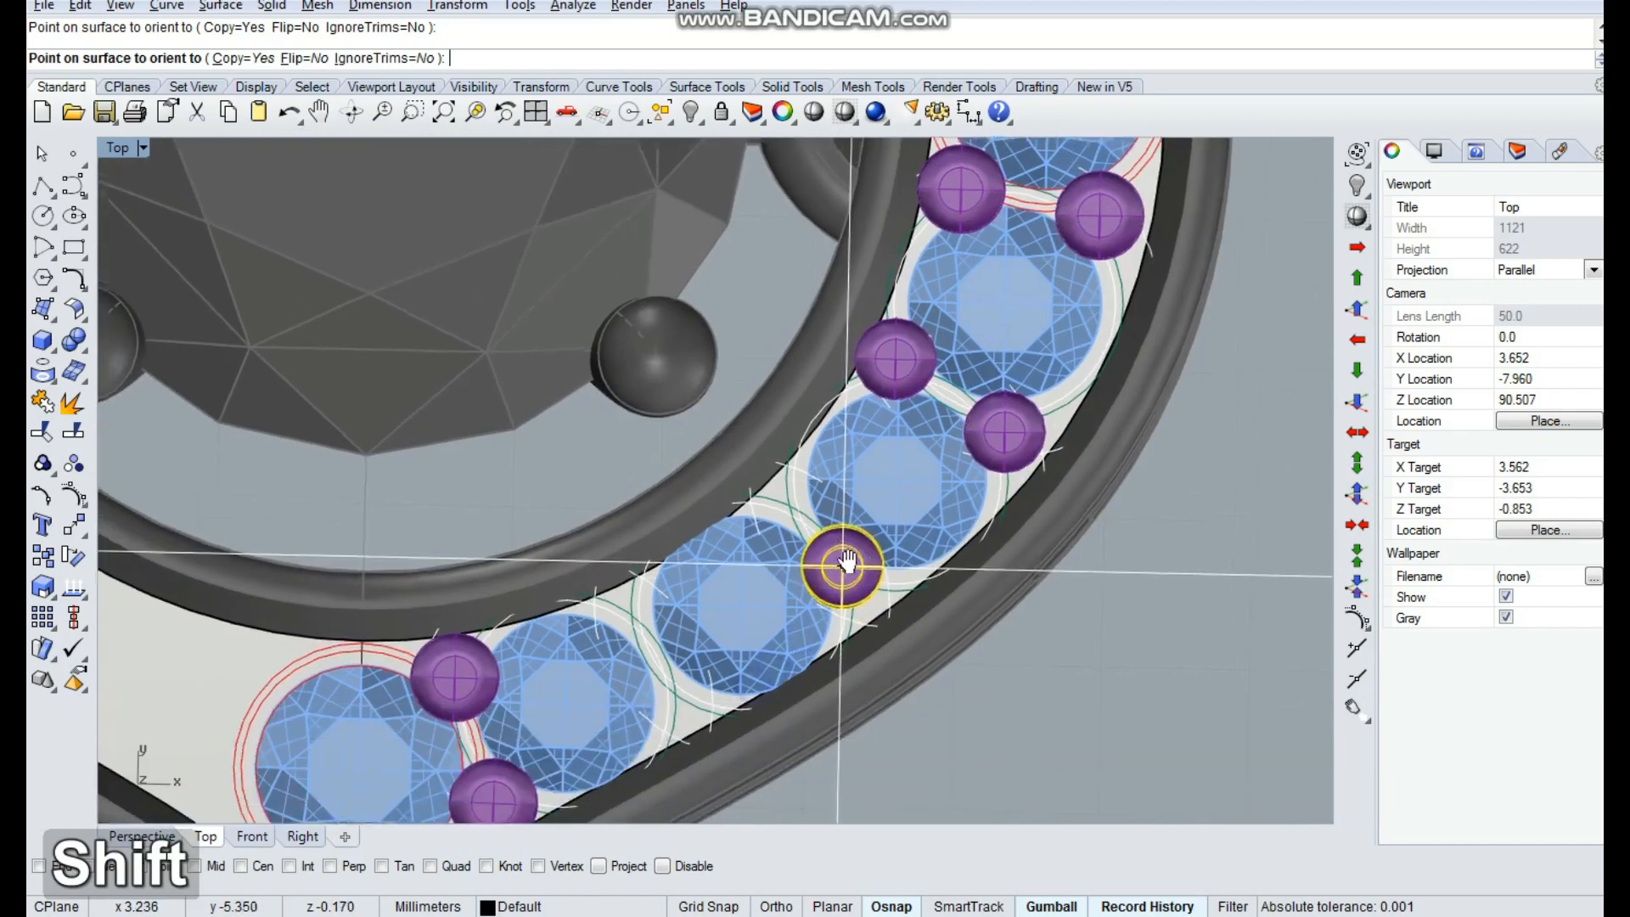
scroll(844, 564, "up", 4)
left_click(869, 578)
left_click(760, 441)
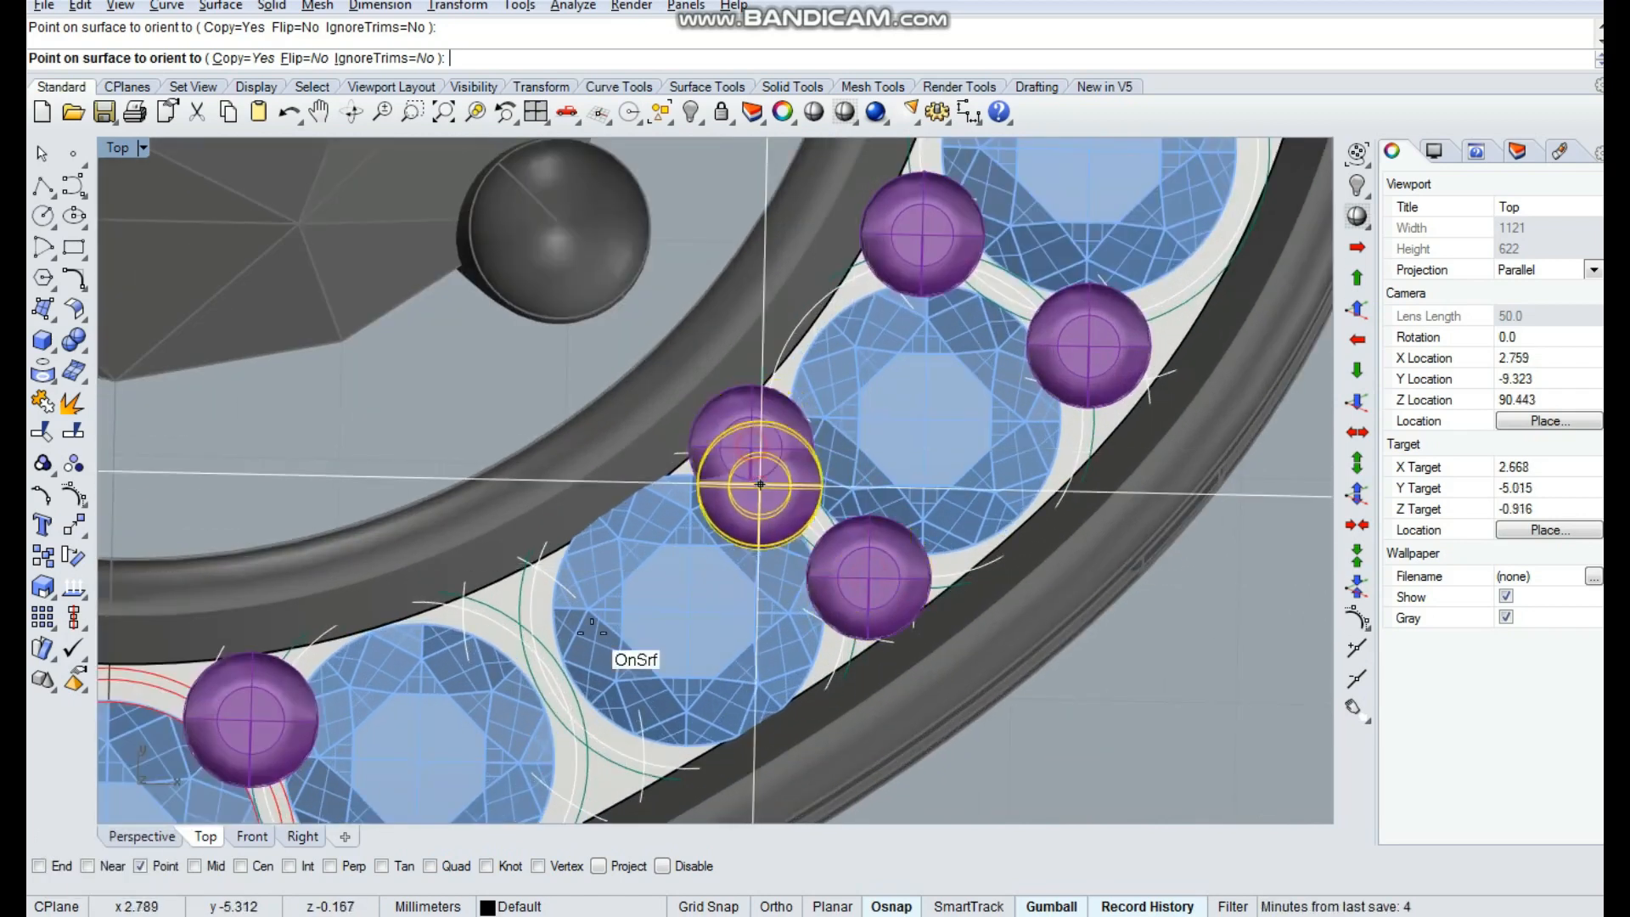
Place the last pair of prong copies between the middle and lowest 1.2 stones and finish orienting
left_click(509, 611)
right_click_drag(646, 770, 737, 508, "shift")
left_click(704, 519)
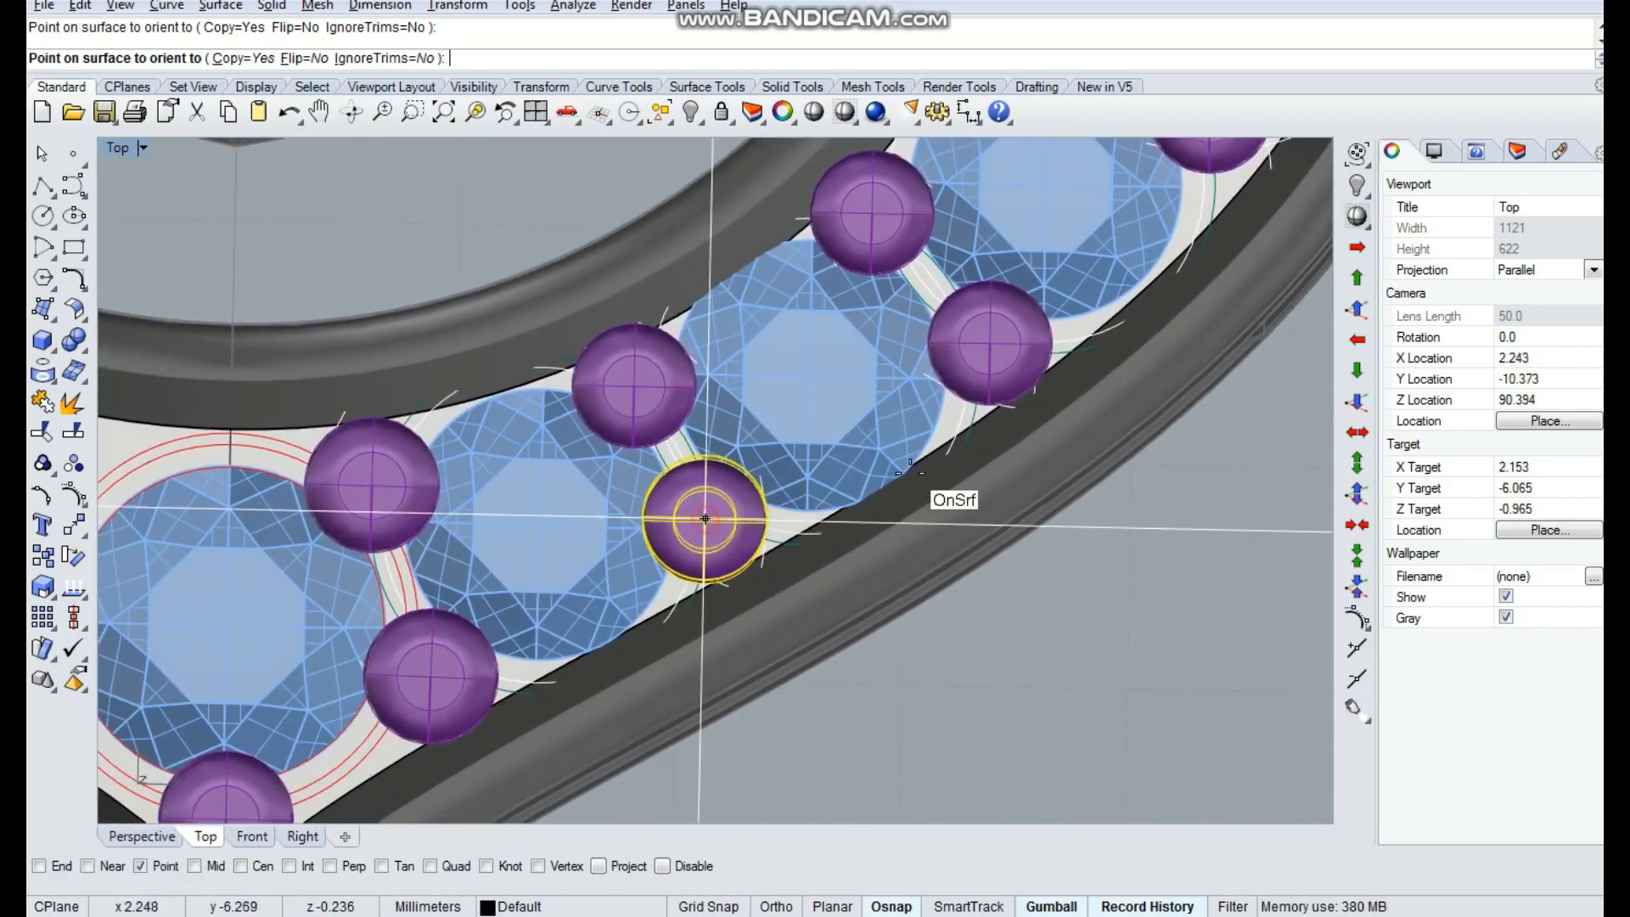
scroll(932, 467, "down", 8)
right_click(868, 633)
Delete the white recess-floor surface that served as the orientation target
scroll(869, 631, "down", 9)
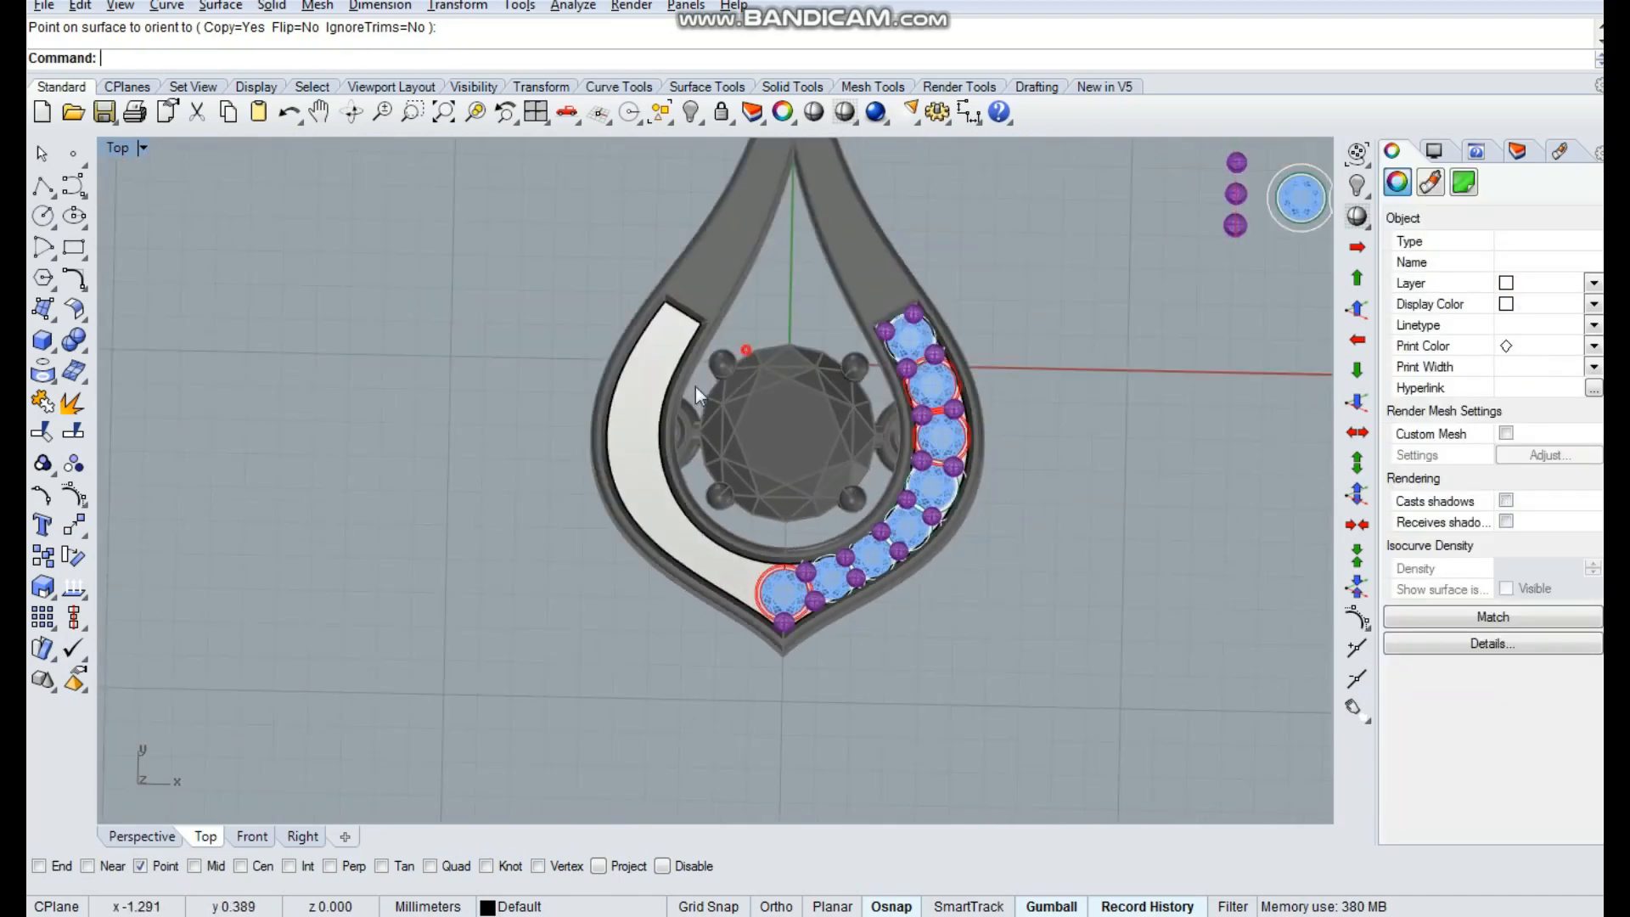
key("Delete")
scroll(773, 492, "down", 5)
Mirror the right arm's stones and prongs about the vertical centreline through 0, excluding the bottom stone and the tip prong
scroll(779, 555, "up", 12)
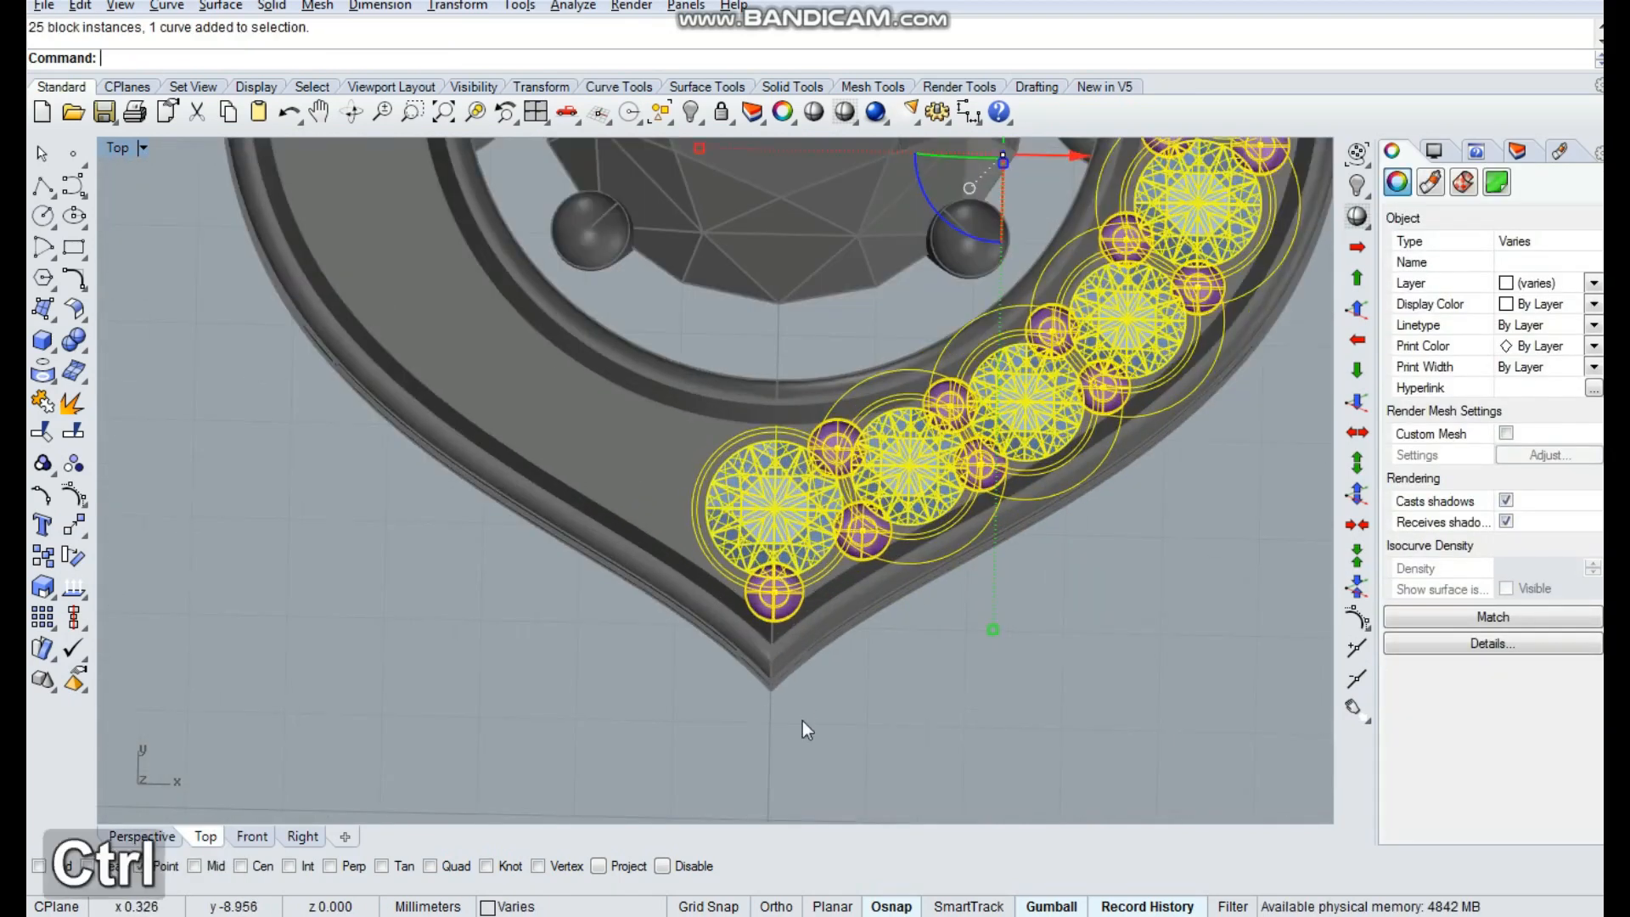
left_click(760, 604, "ctrl")
scroll(806, 645, "down", 6)
key("space")
type("mirror")
key("space")
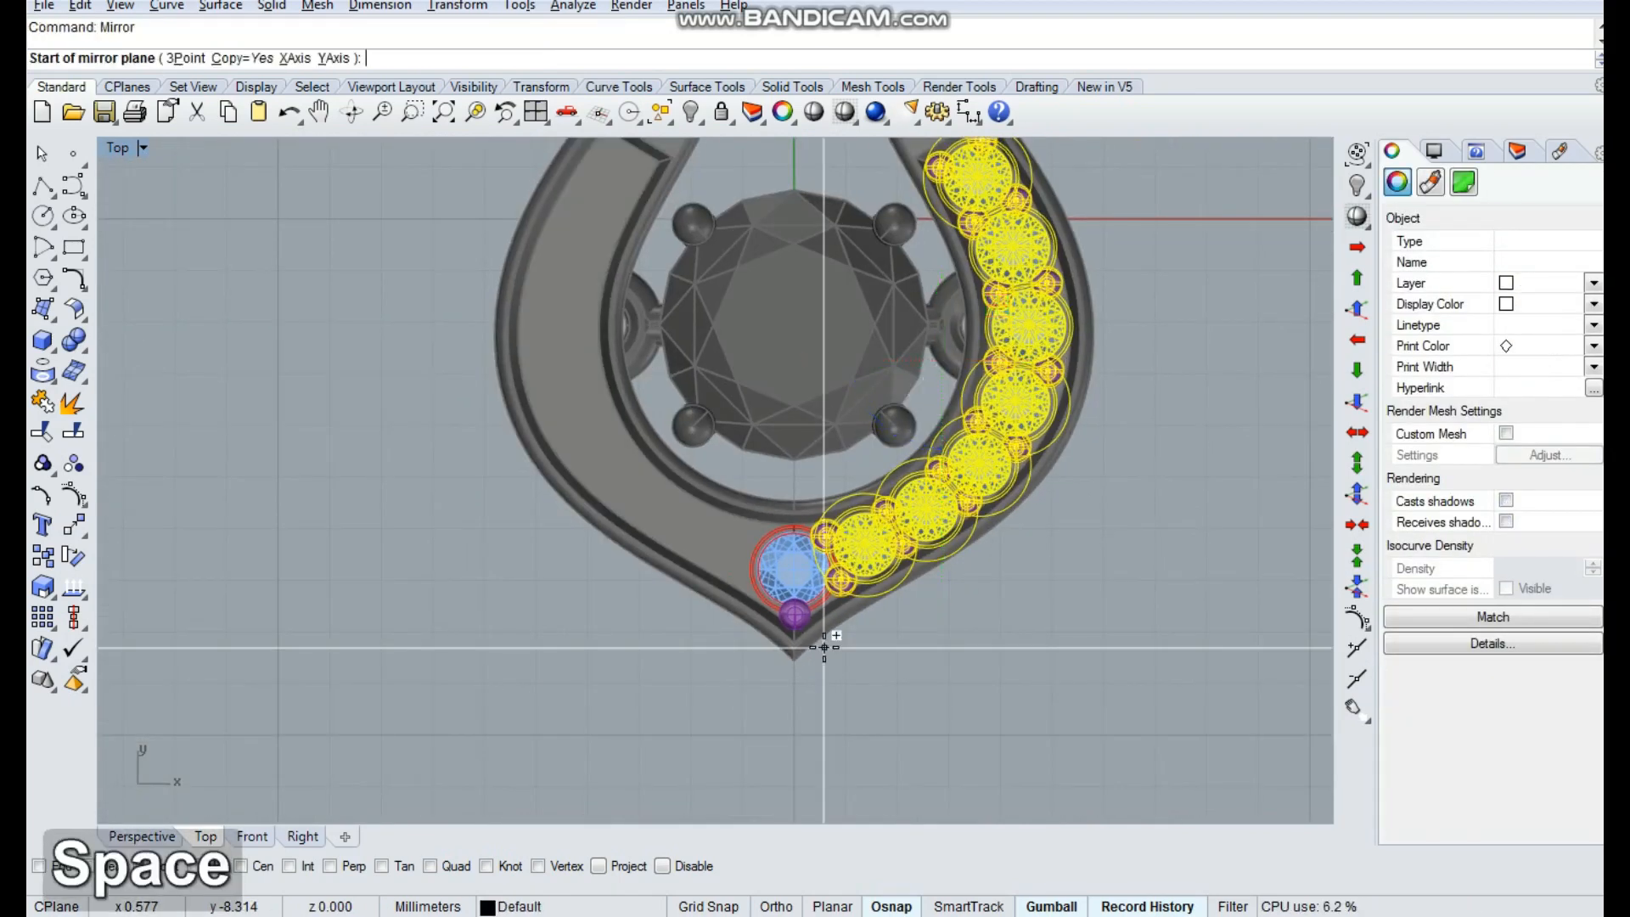
type("0")
key("Return")
left_click(888, 707)
scroll(874, 679, "down", 5)
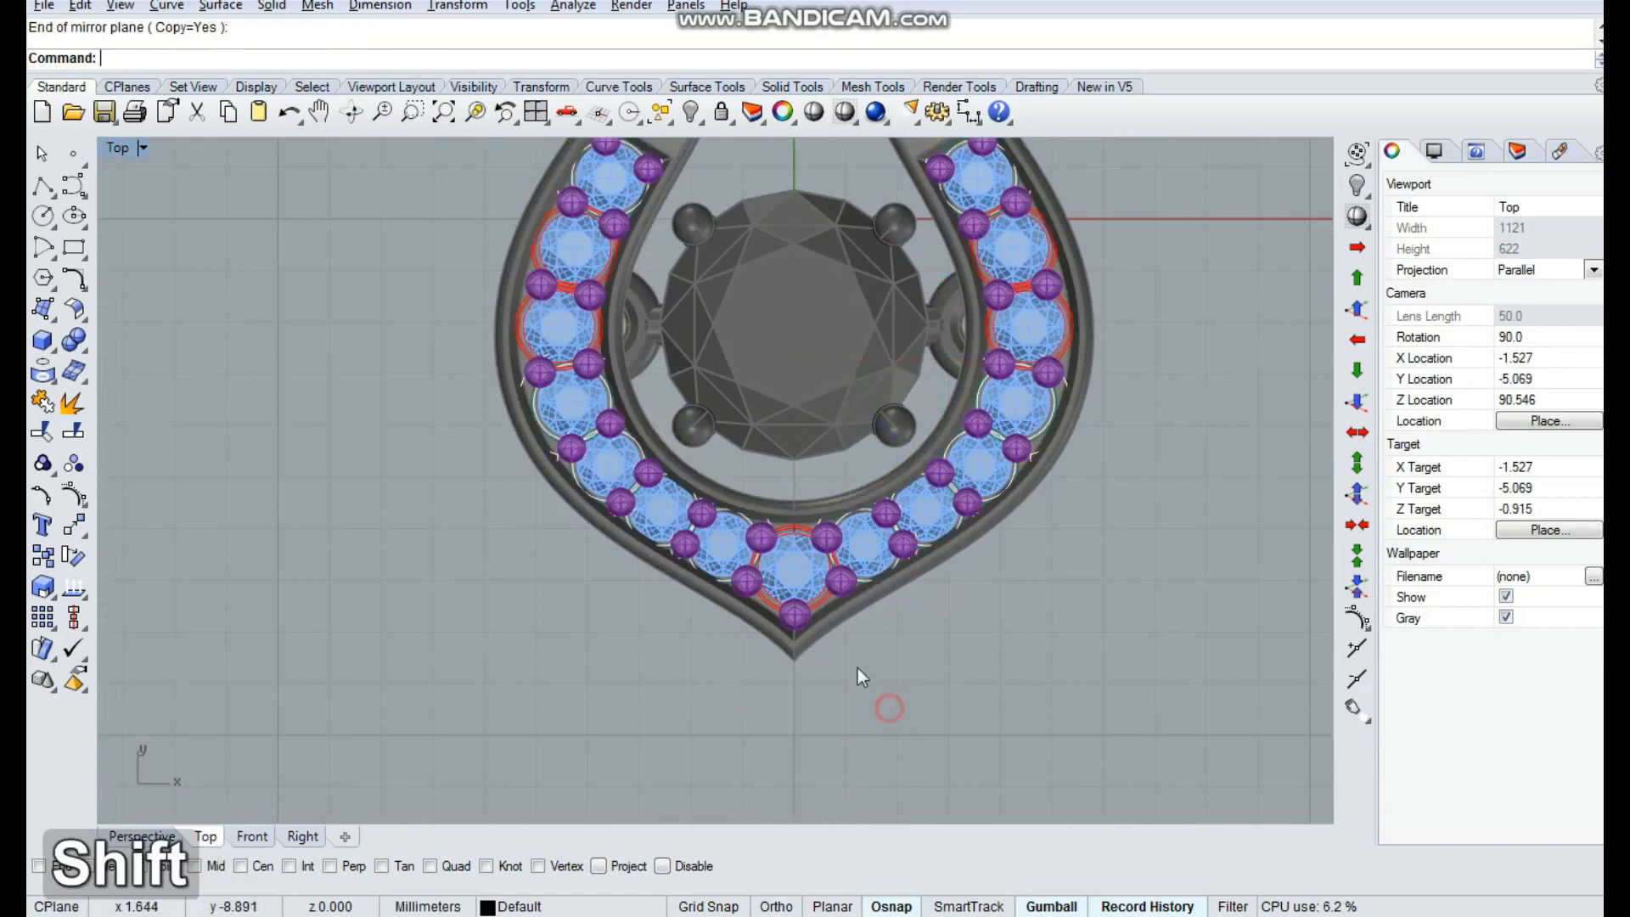
Delete the leftover source stones and prongs beside the pendant and unlock all locked objects
left_click_drag(1008, 527, 1010, 528)
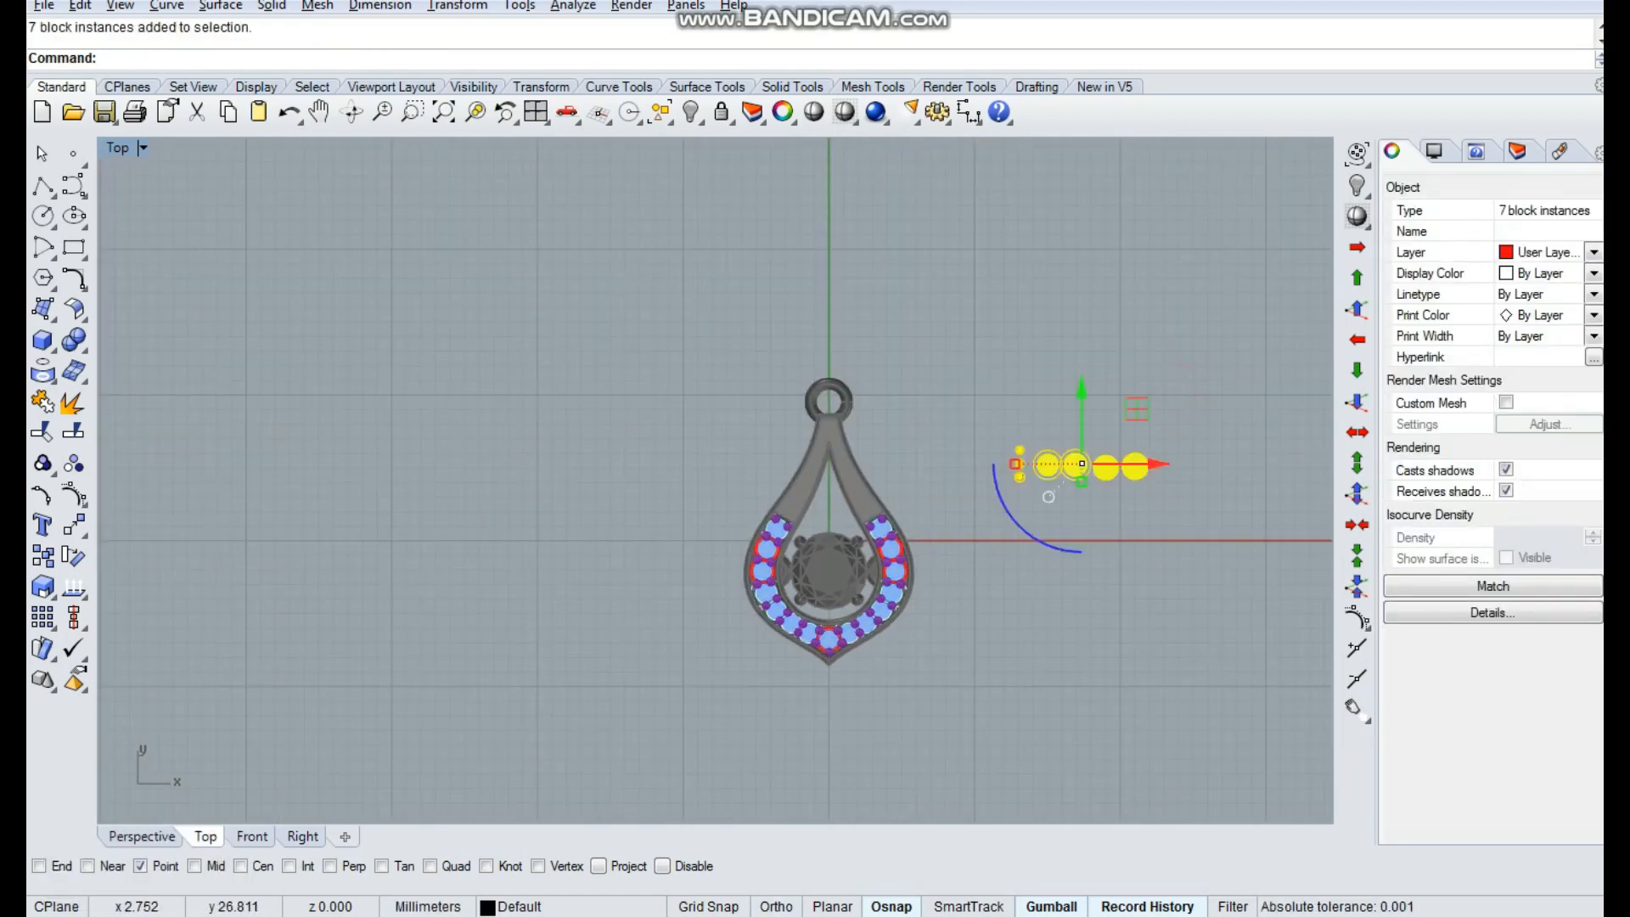
right_click(722, 113)
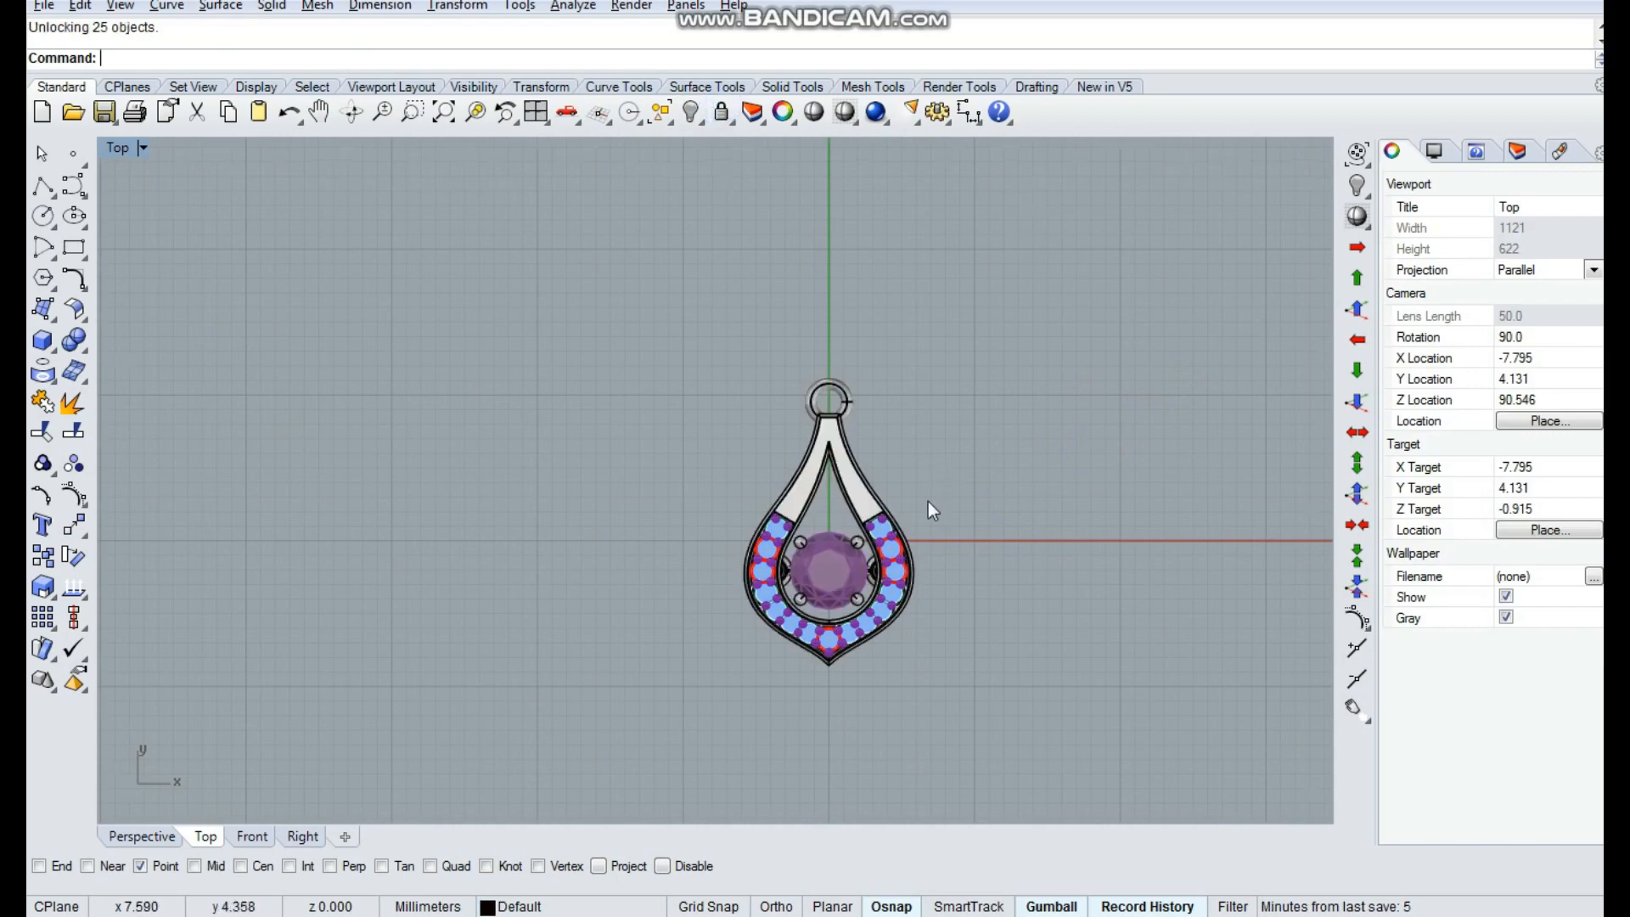
Save the model and switch the Top viewport to Rendered display
scroll(928, 497, "up", 3)
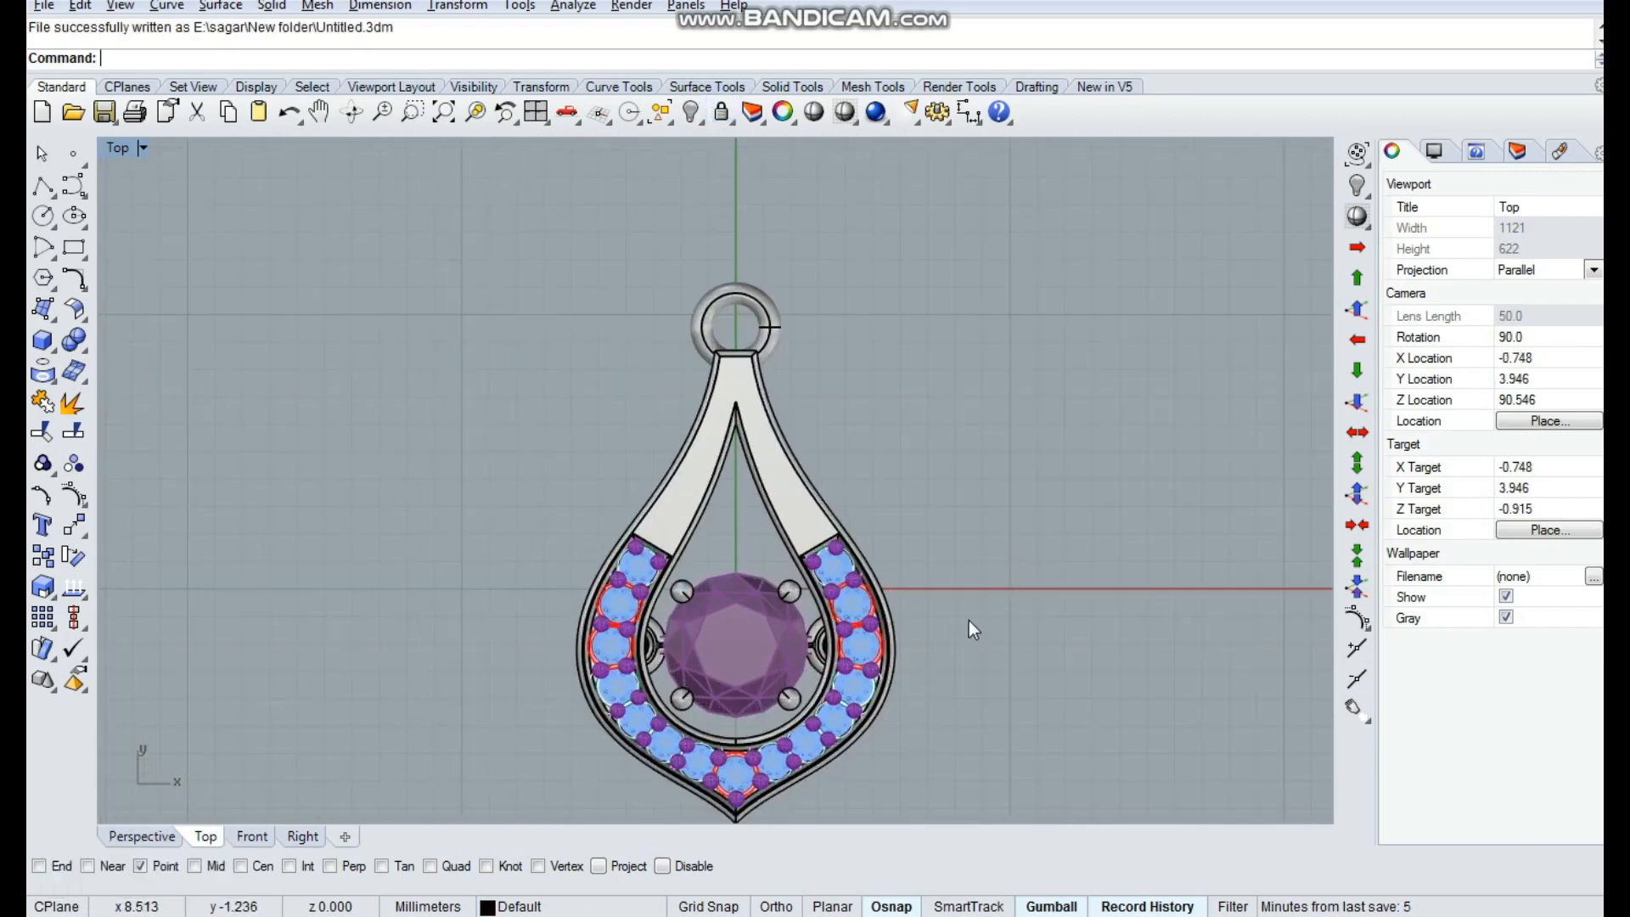
right_click_drag(969, 621, 870, 492)
middle_click(955, 489)
left_click(926, 509)
scroll(854, 479, "down", 10)
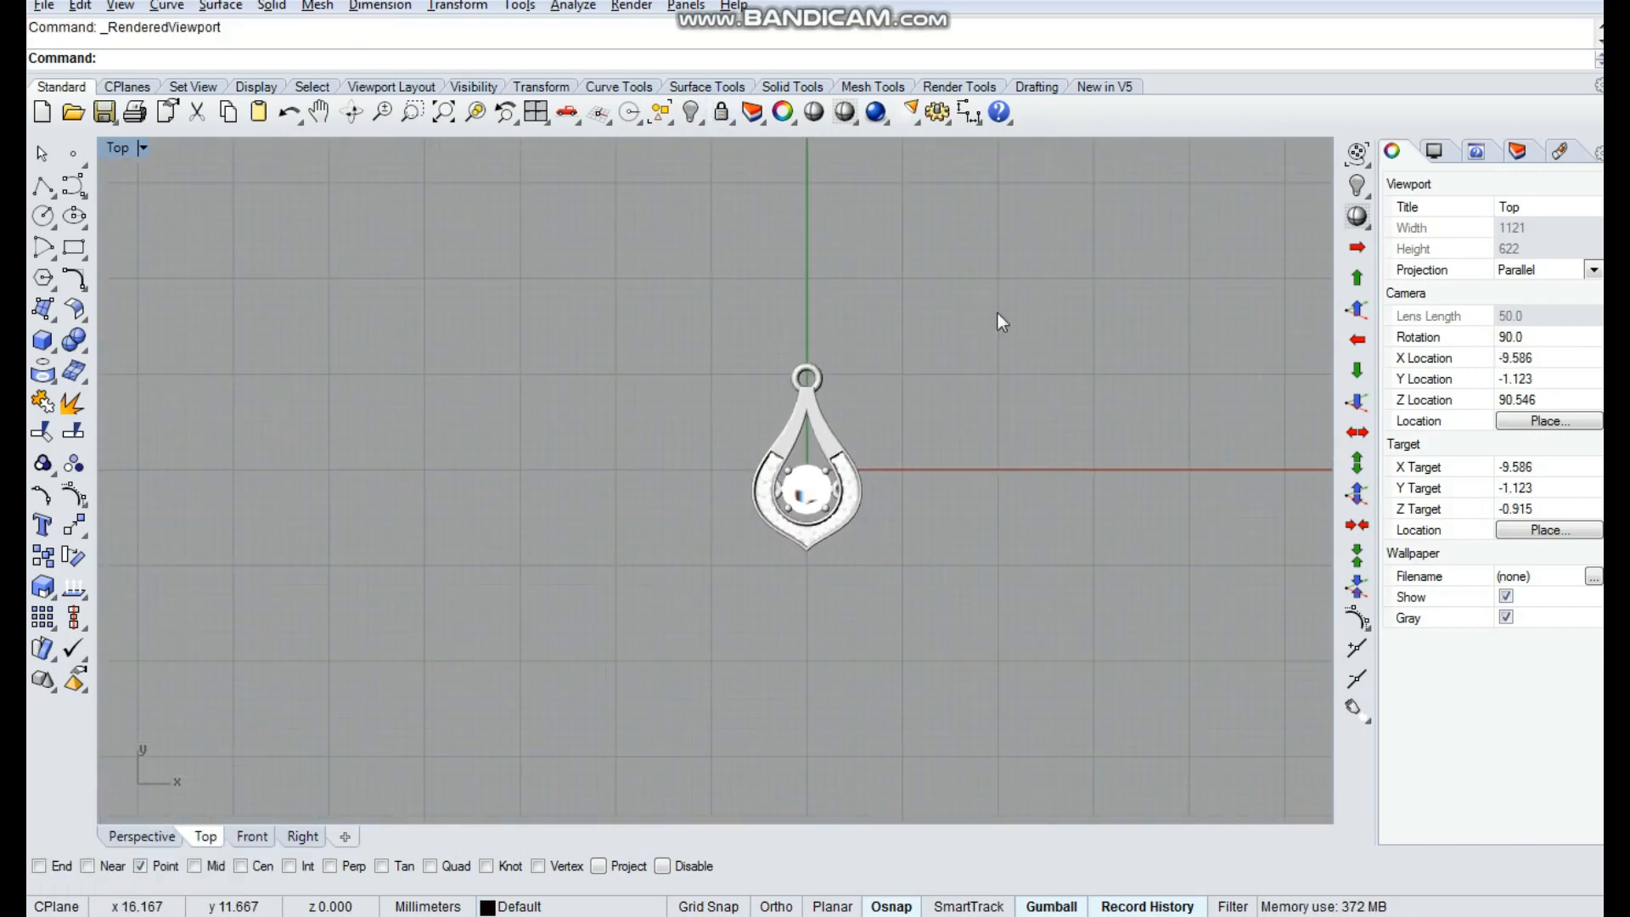
Select all of the pendant's objects and assign their material by Object
key("ctrl+a")
left_click(1430, 182)
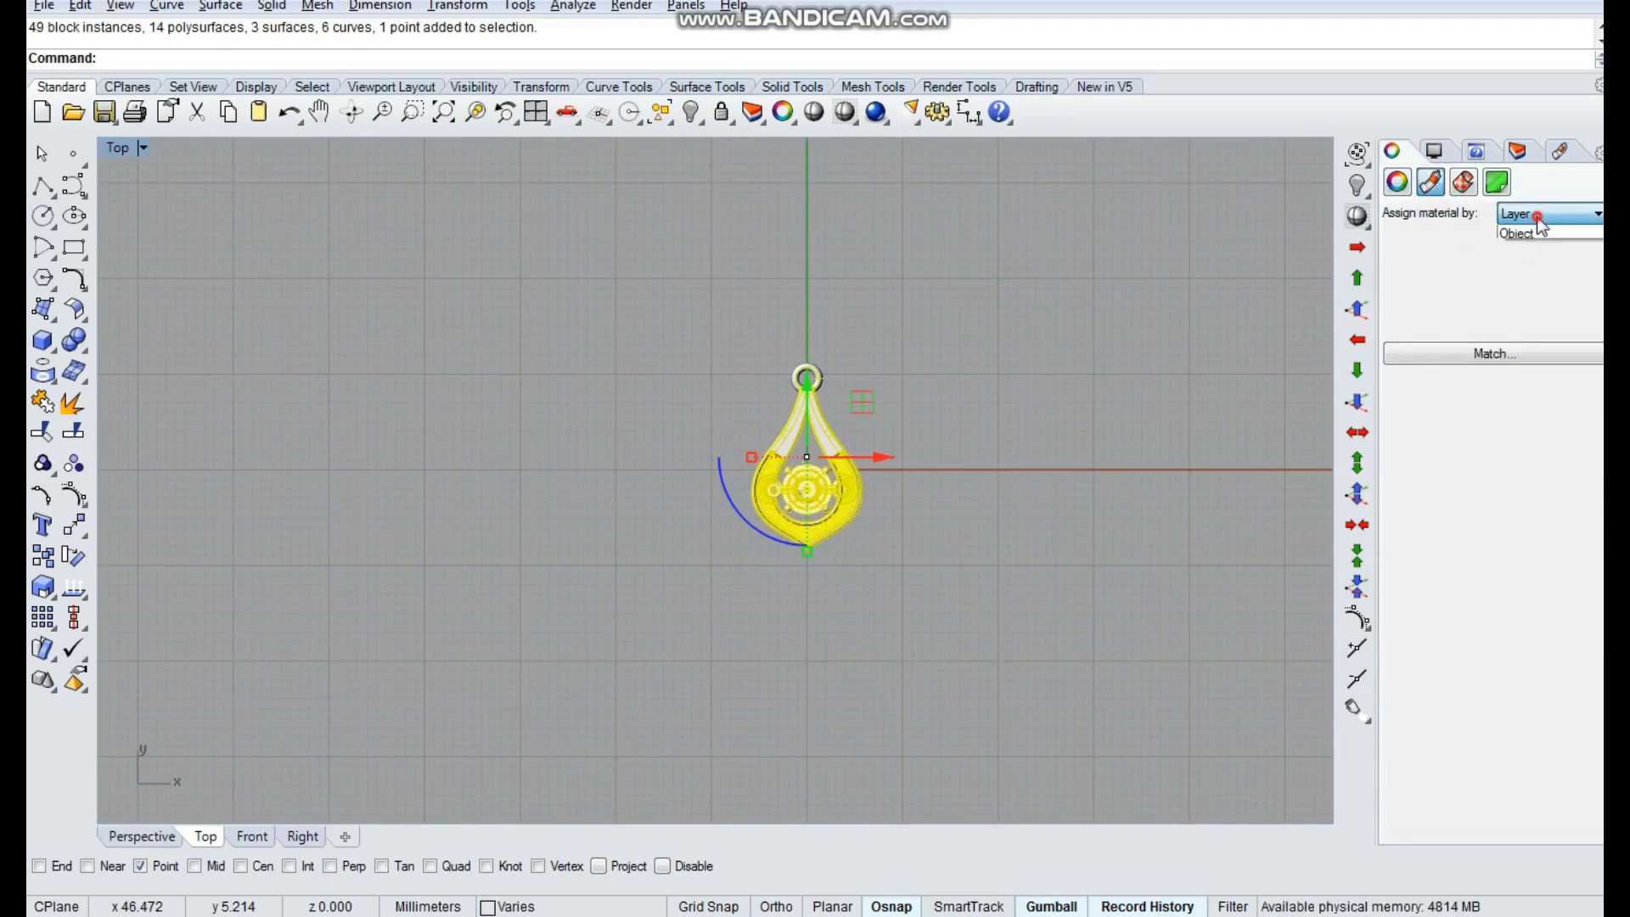
left_click(1519, 263)
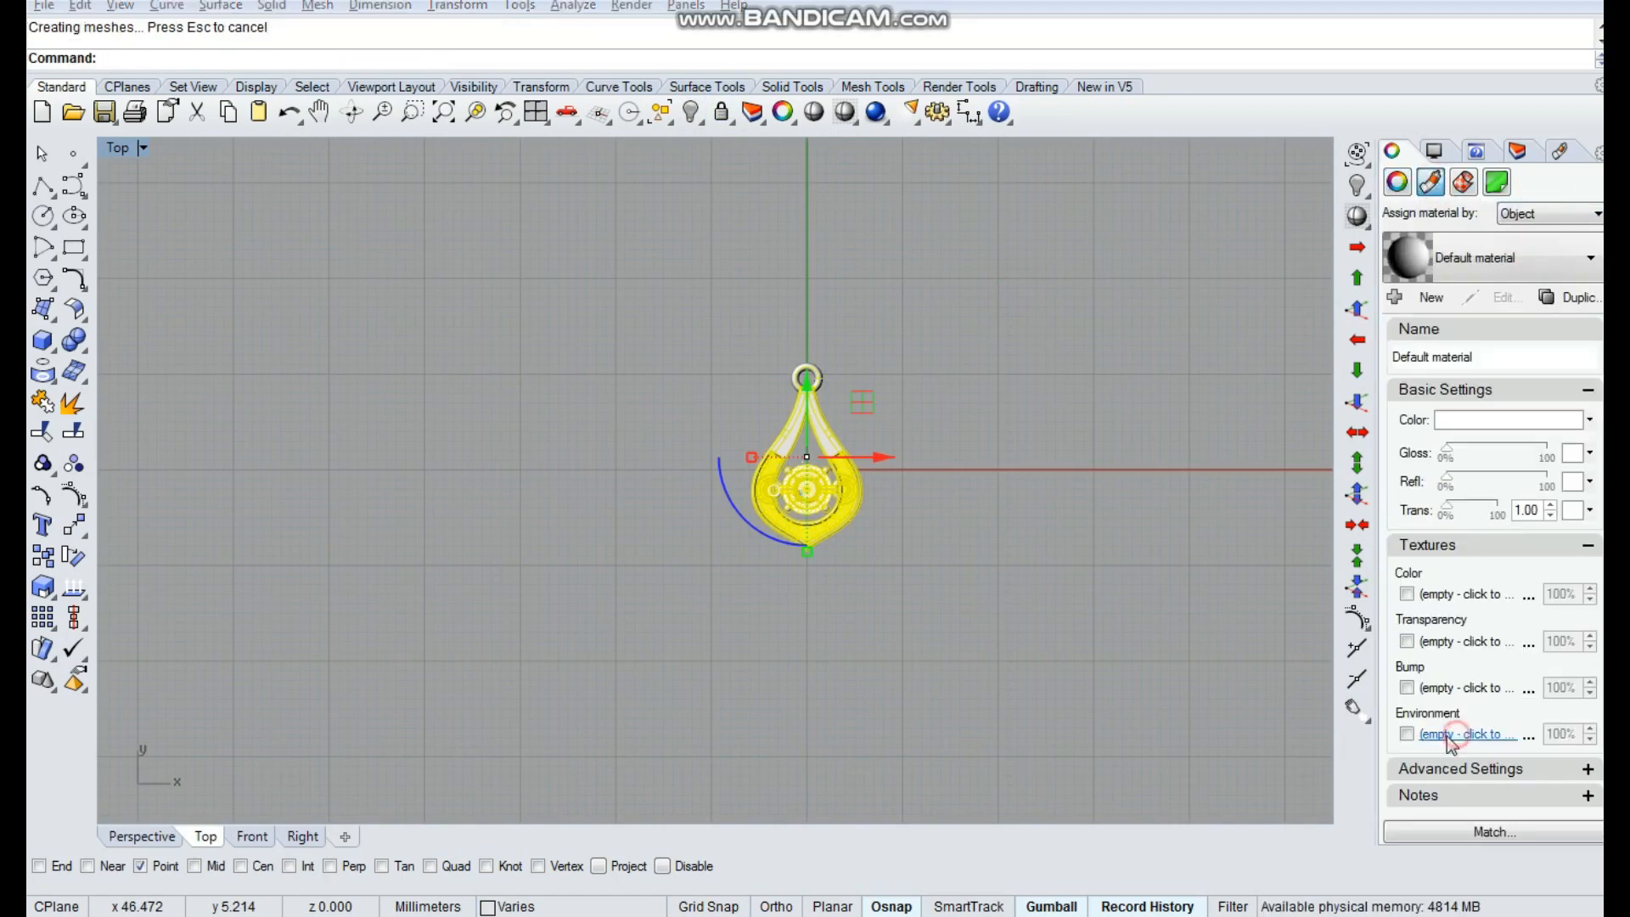
Load the GoldWhit image from the Material folder as the material's environment texture
left_click(1447, 735)
left_click(844, 508)
scroll(849, 504, "down", 3)
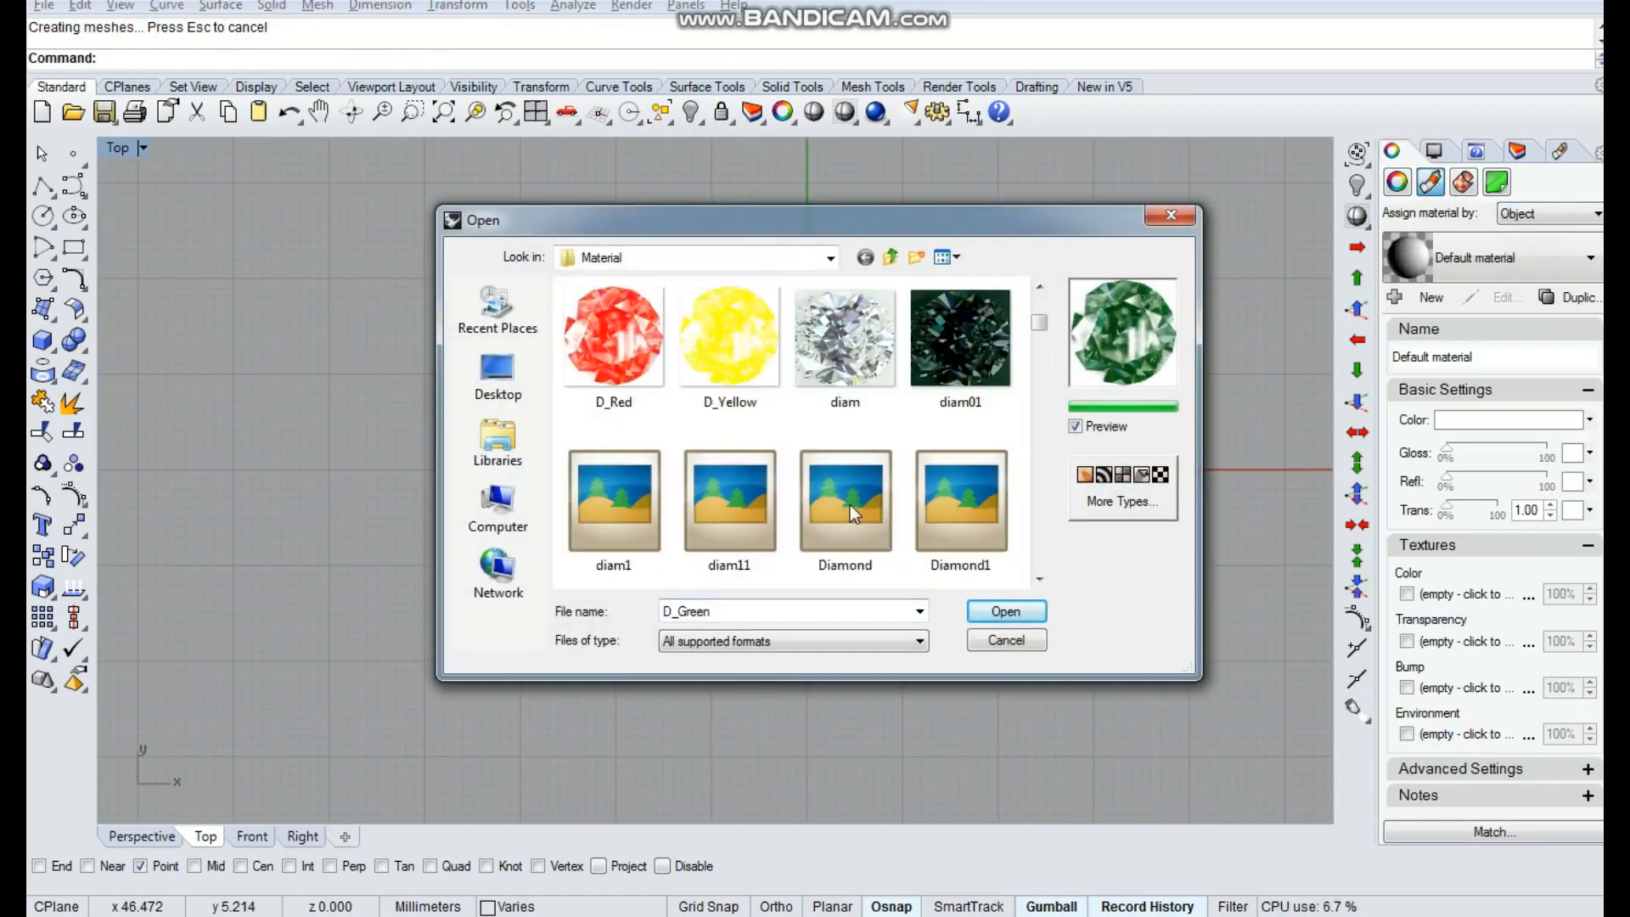
scroll(849, 504, "down", 5)
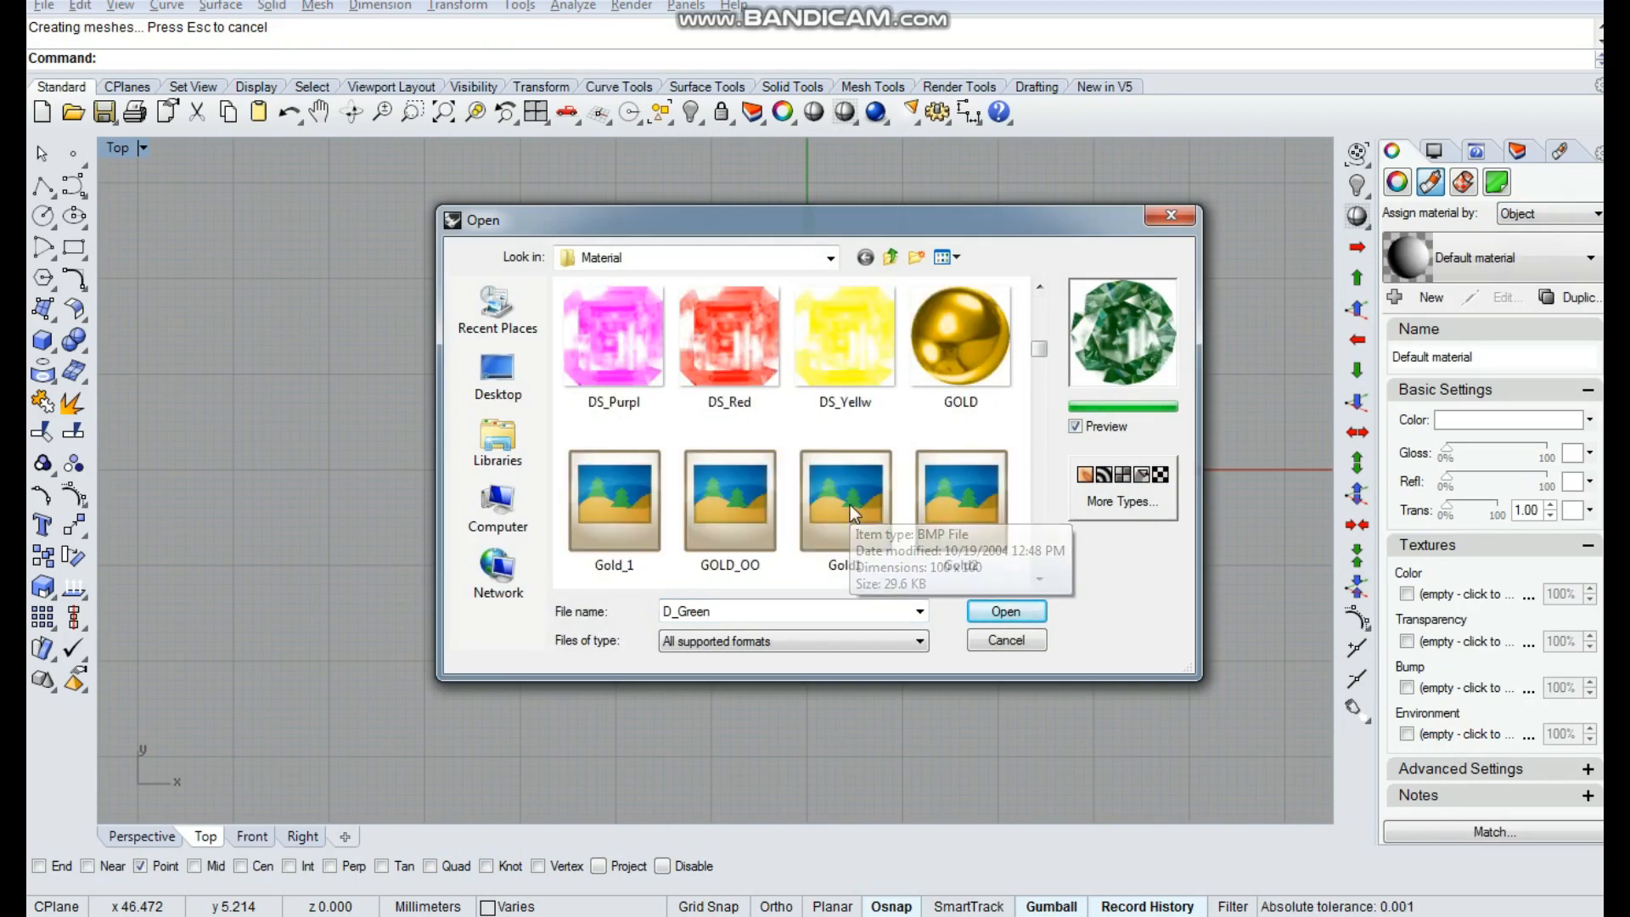
scroll(848, 504, "down", 1)
left_click(848, 504)
left_click(1006, 611)
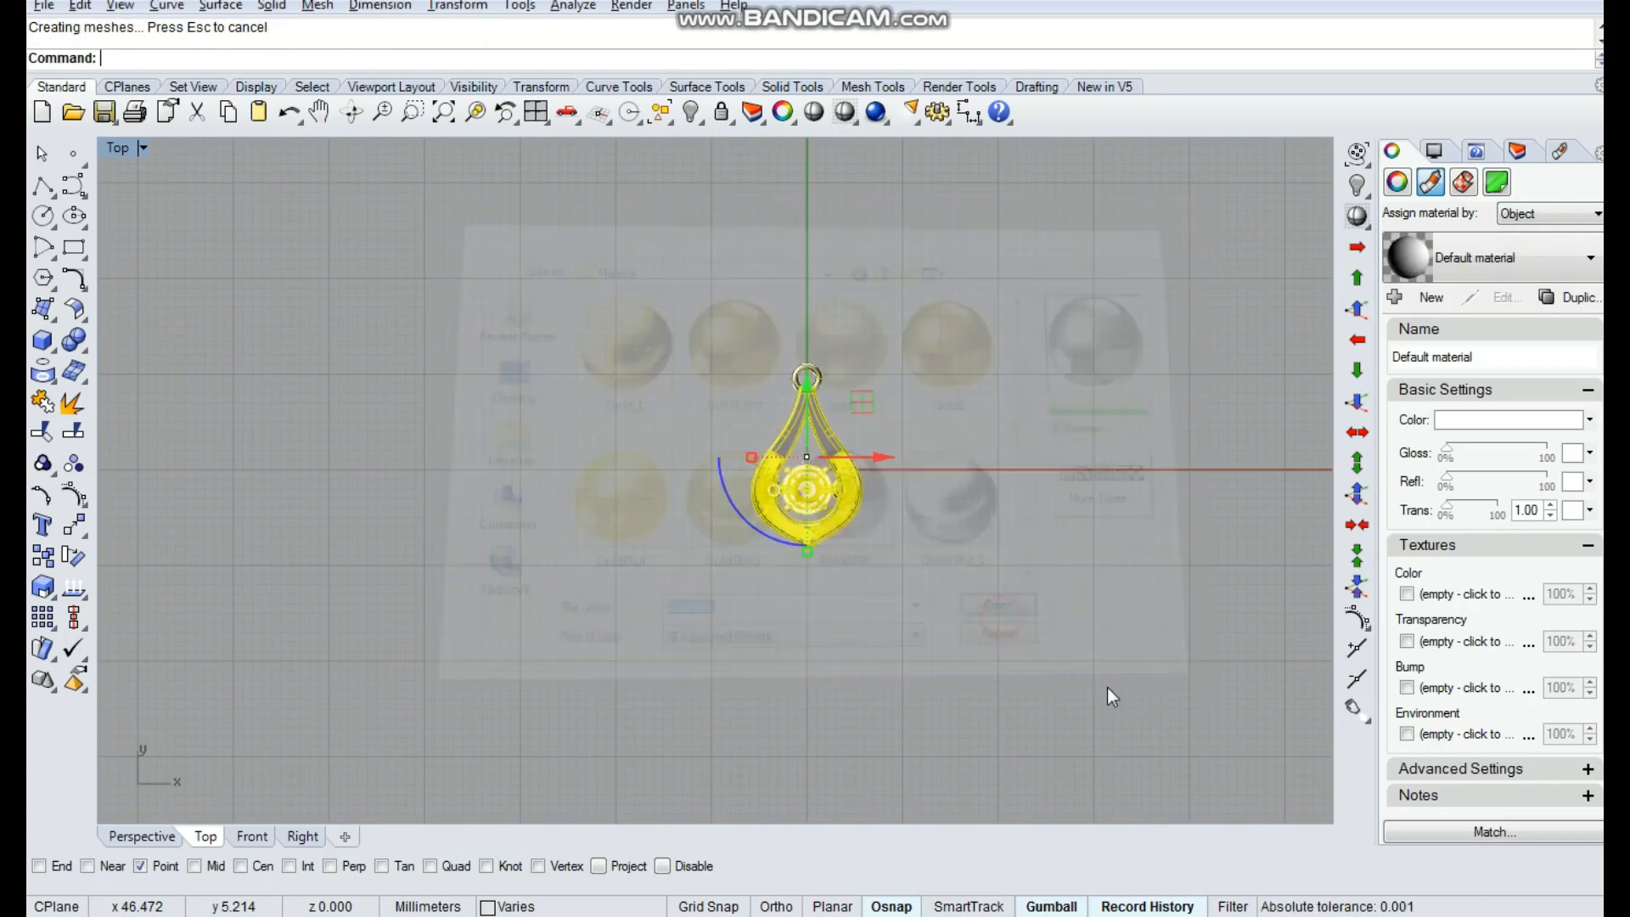
left_click(1107, 686)
Assign New material 001 to the .6 prong block in the accent stone channel
scroll(822, 545, "up", 10)
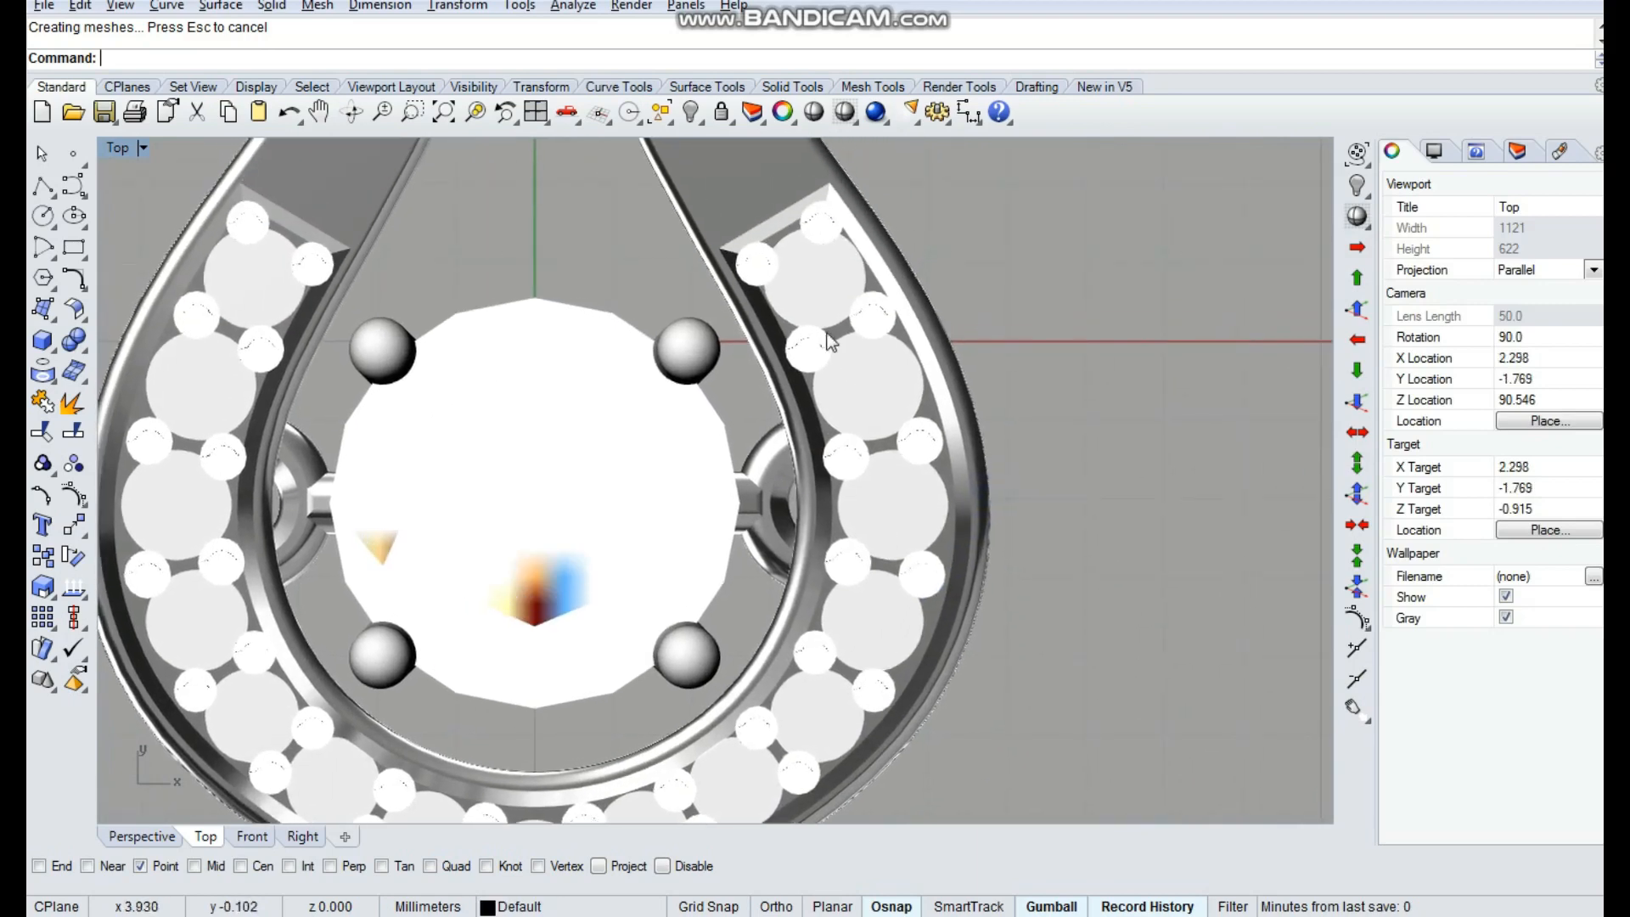
scroll(830, 342, "up", 5)
double_click(802, 404)
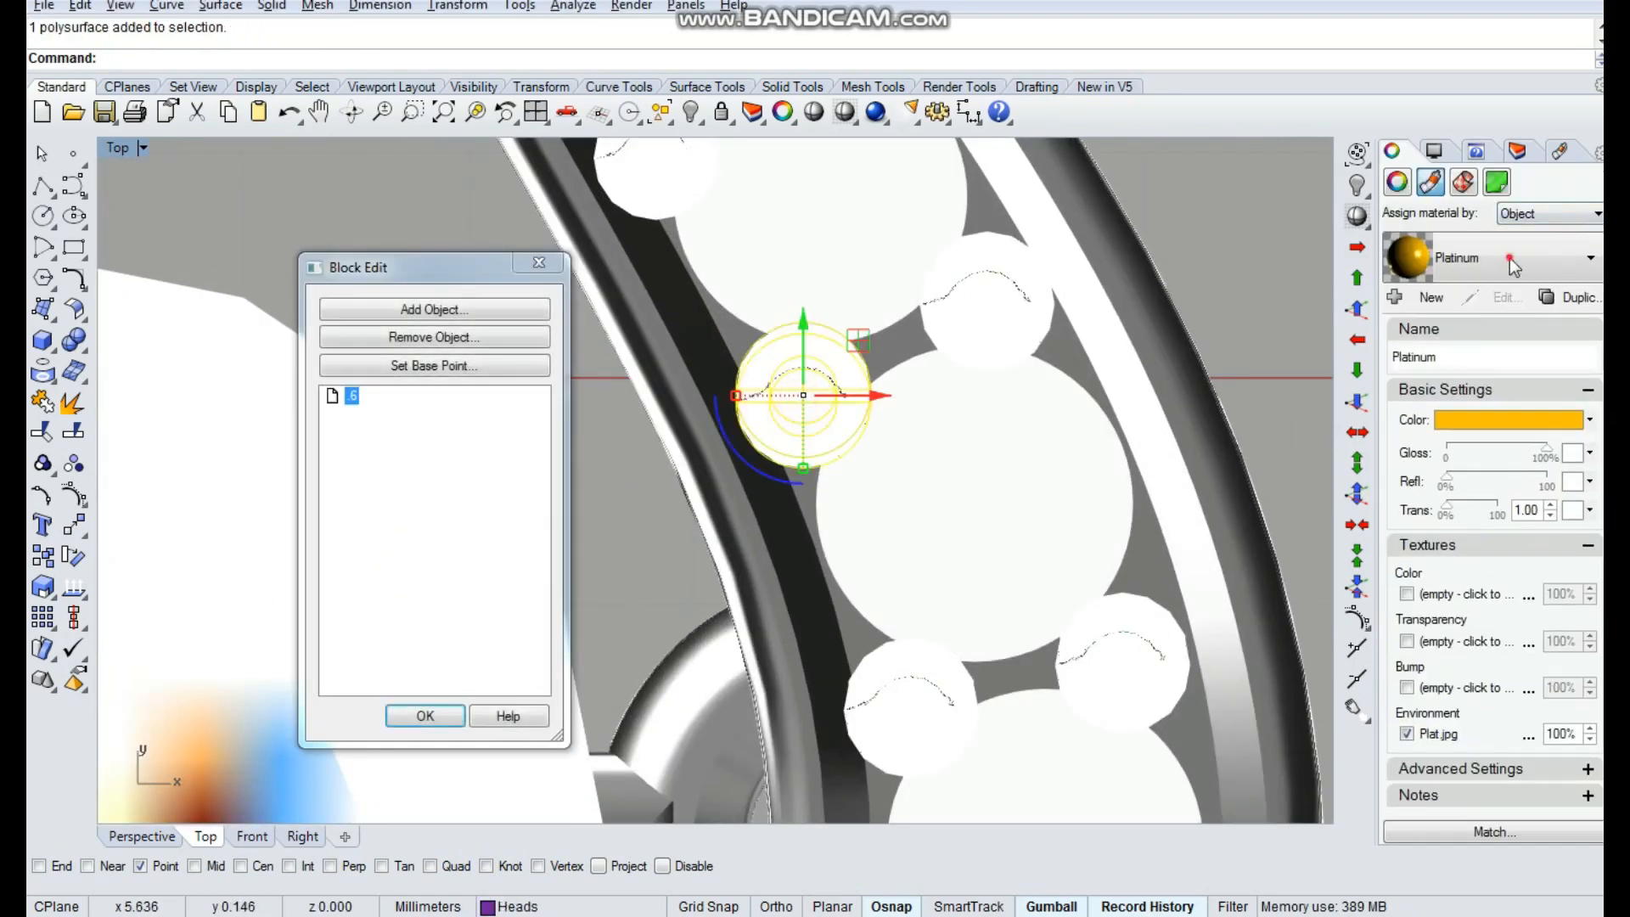
left_click(1512, 266)
left_click(1435, 584)
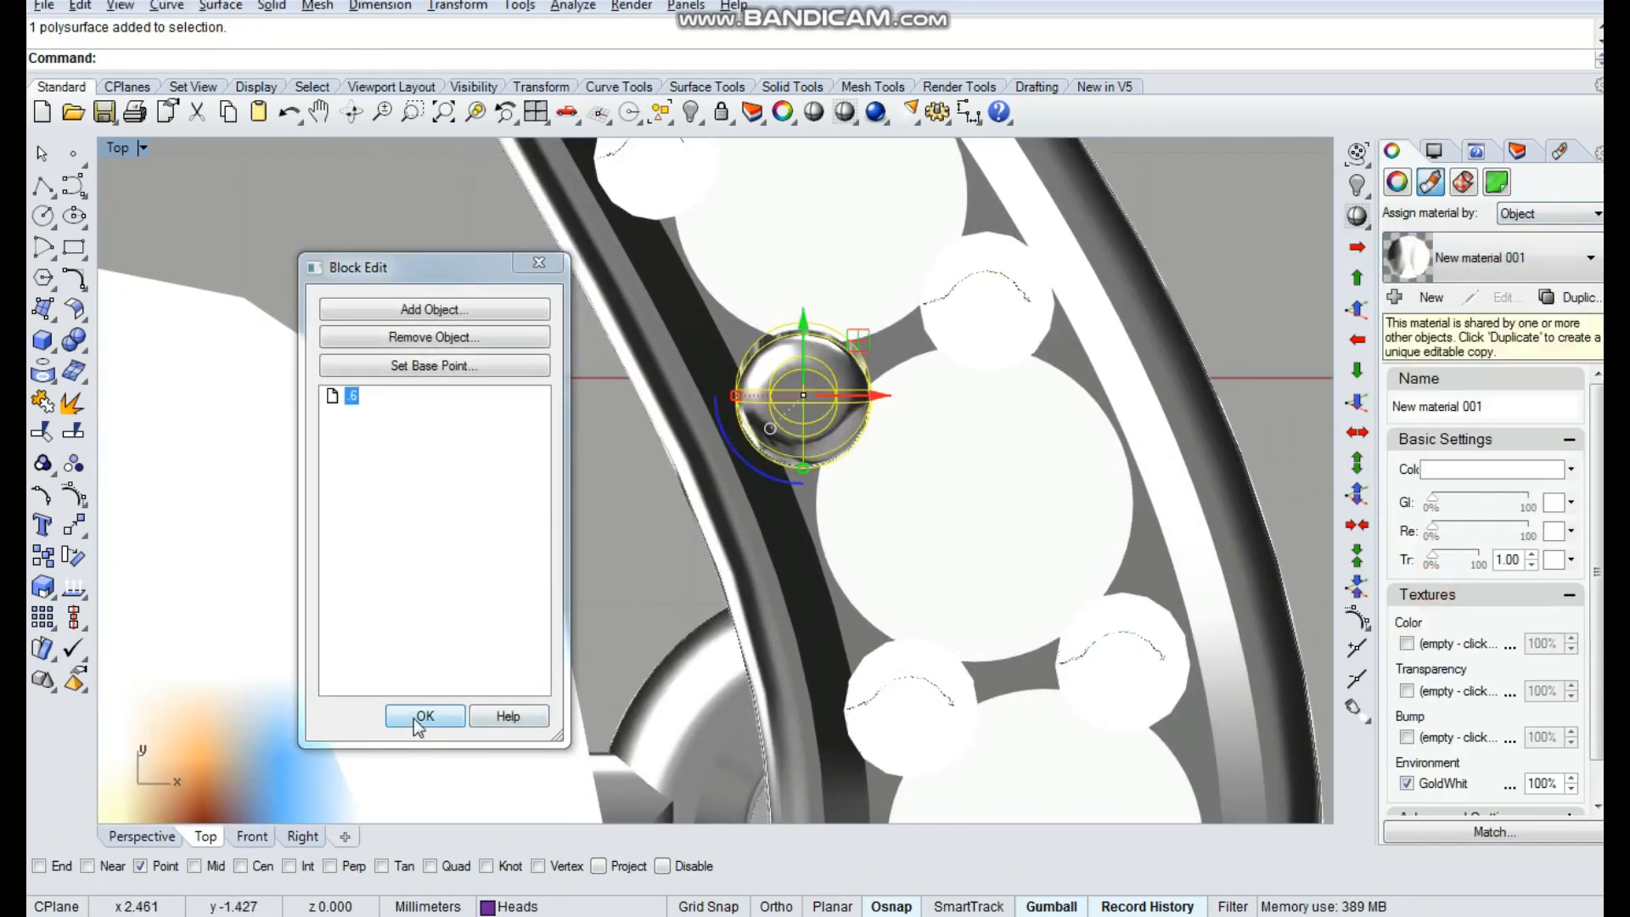
left_click(423, 716)
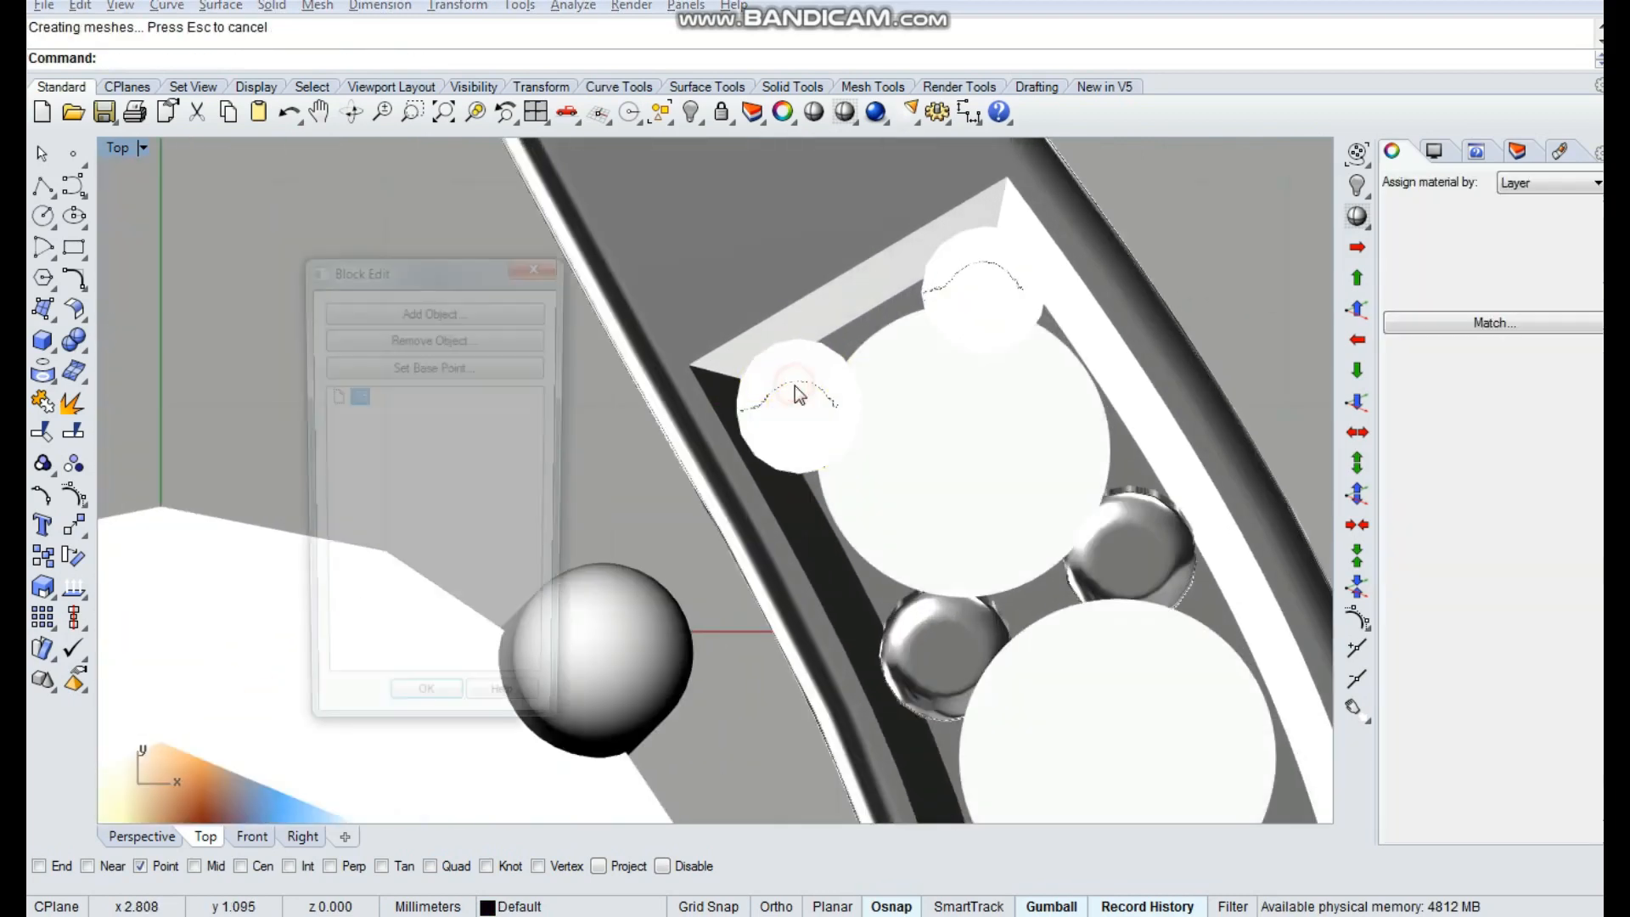
Assign New material 001 to the .55 prong block at the end of the accent row
left_click(794, 386)
left_click(1494, 261)
left_click(1432, 586)
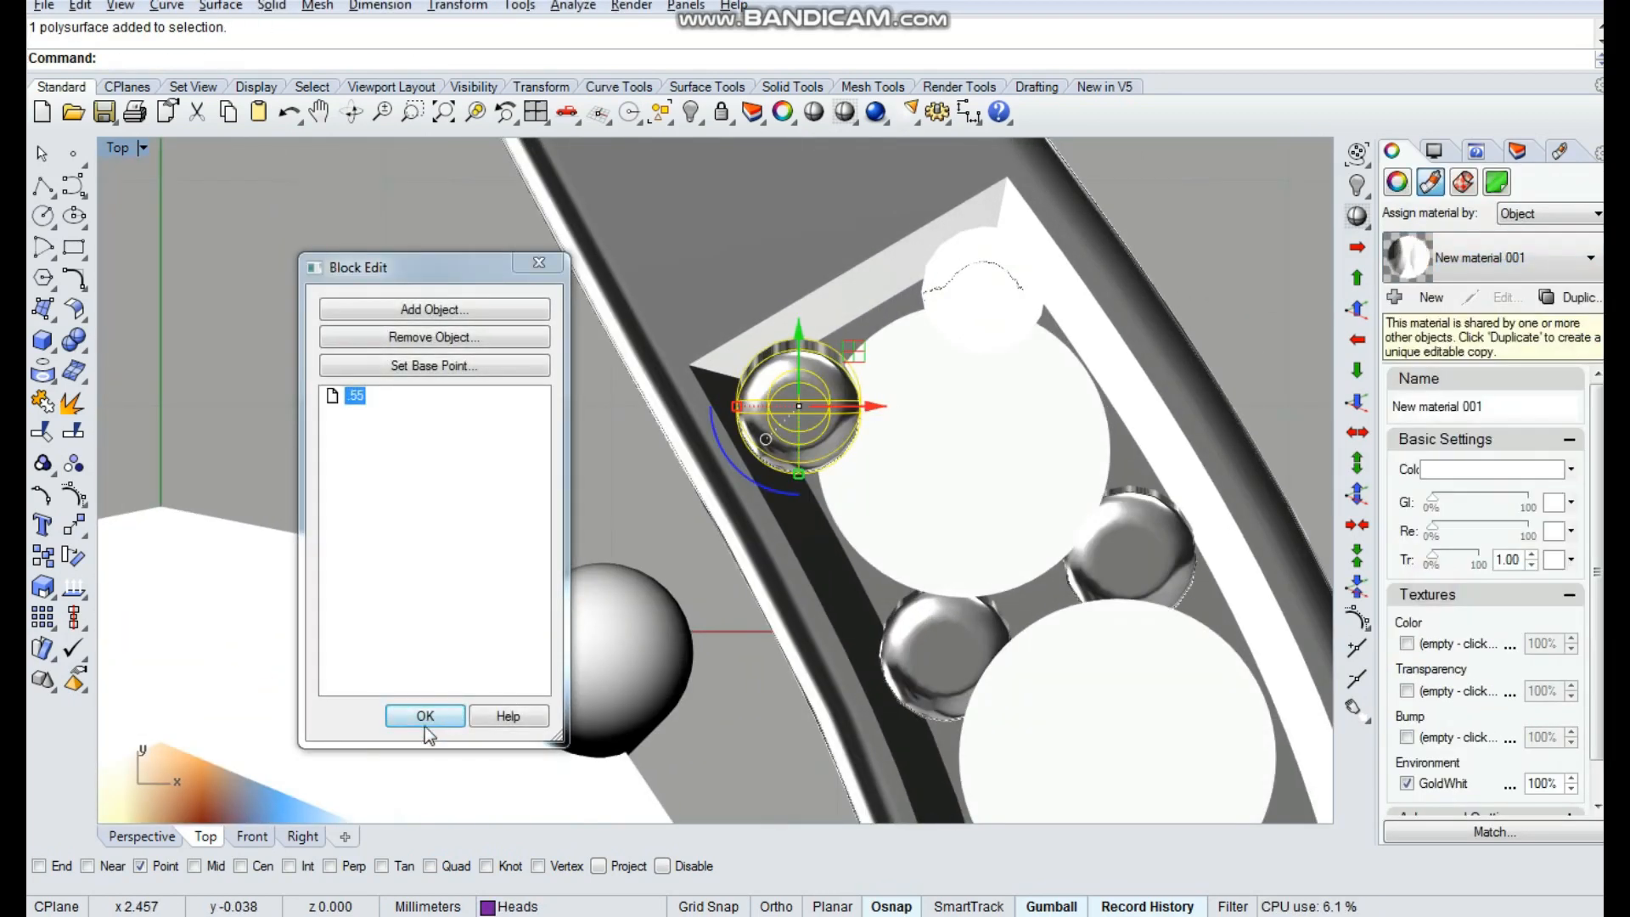
left_click(425, 723)
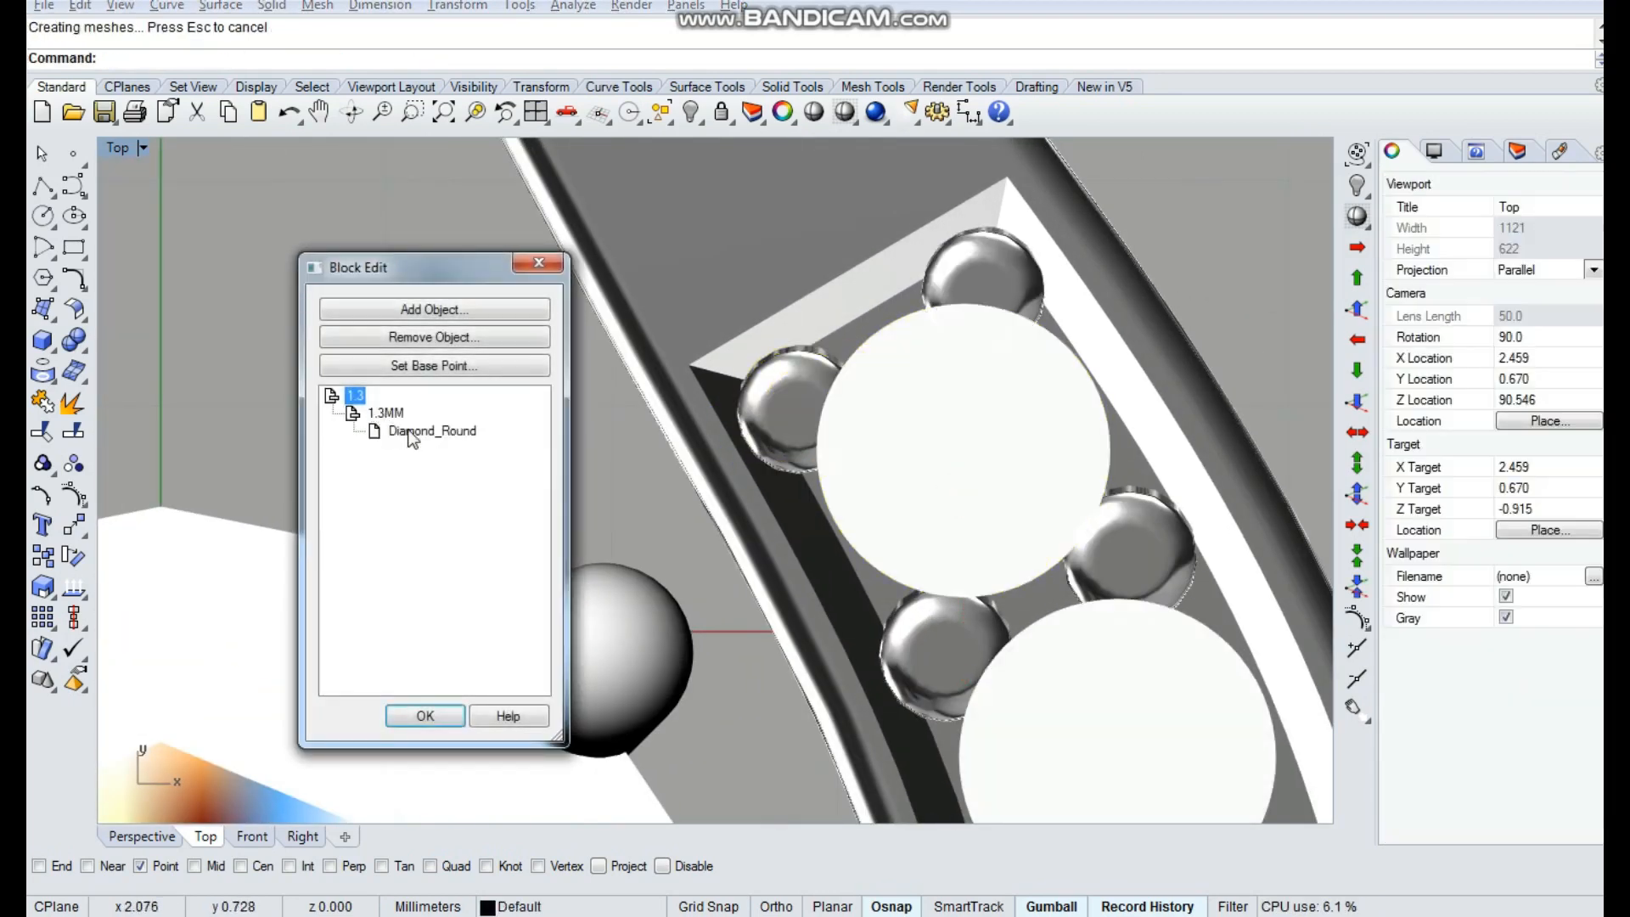
Give the Diamond_Round part of the 1.3 stone block a material by Object with the diam image as environment texture
double_click(412, 431)
left_click(917, 422)
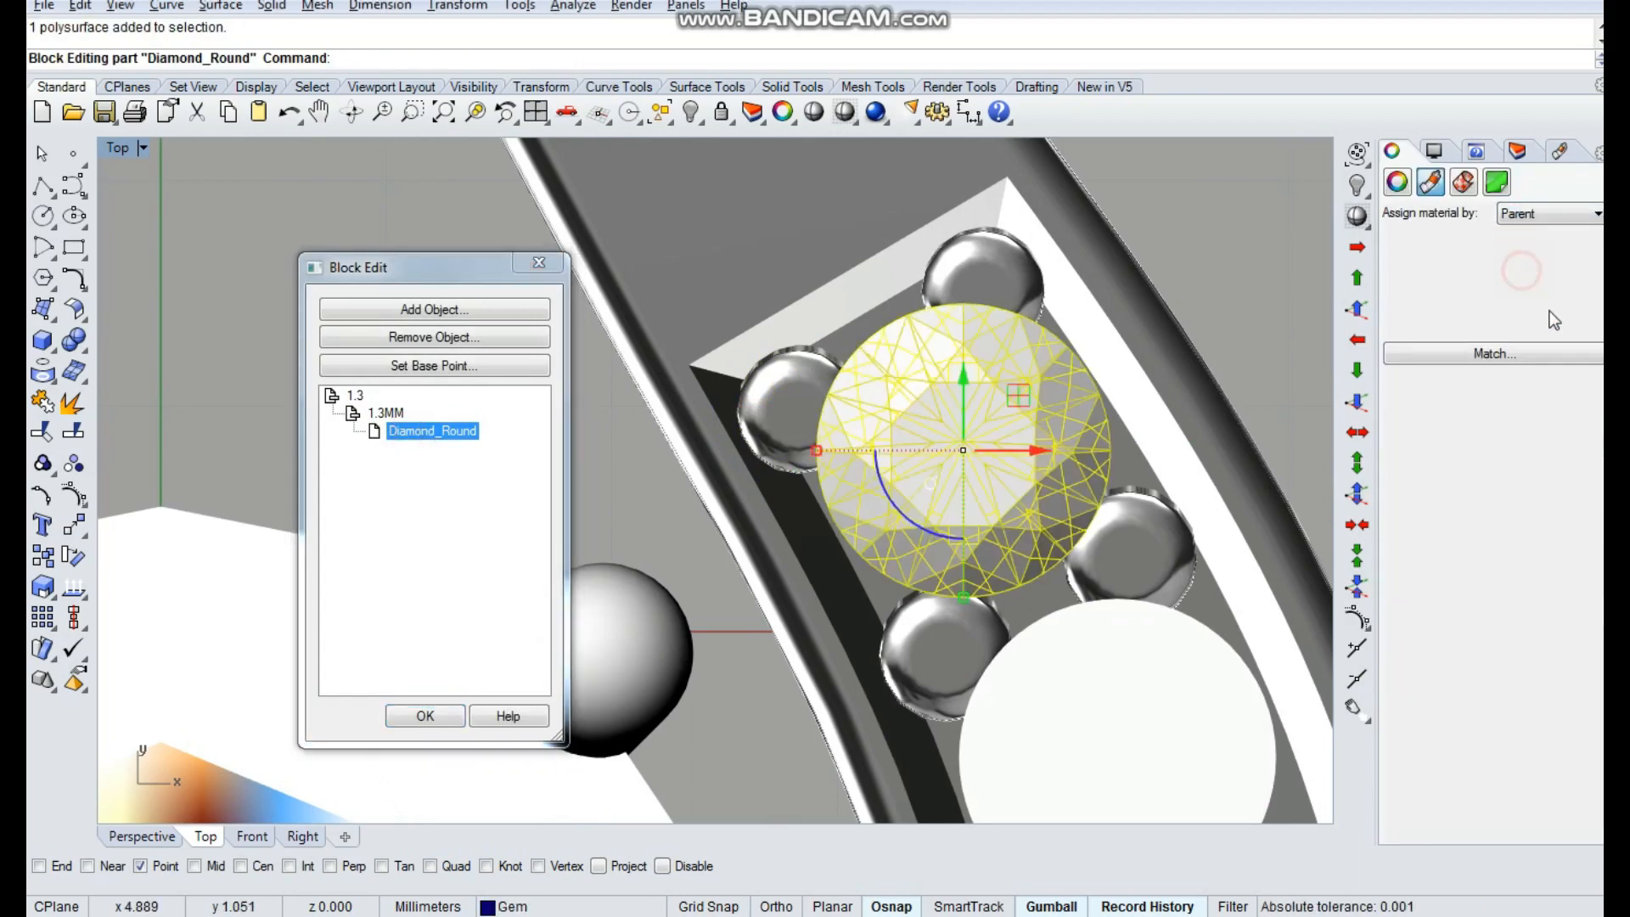
left_click(1517, 262)
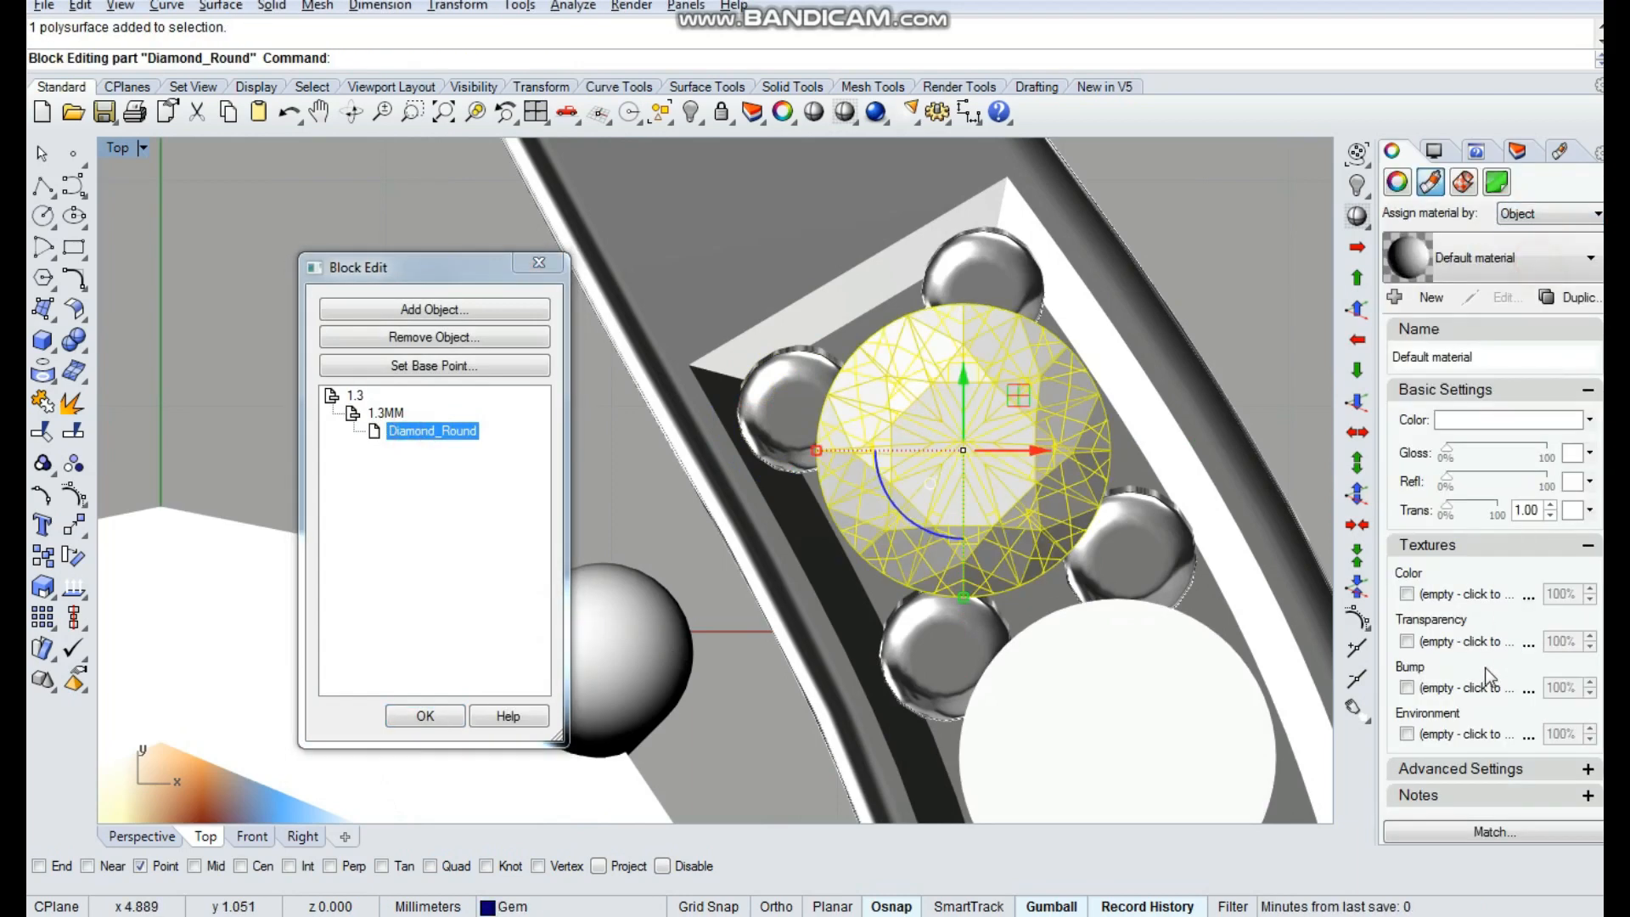
left_click(1462, 735)
left_click(844, 501)
scroll(845, 500, "down", 2)
left_click(844, 506)
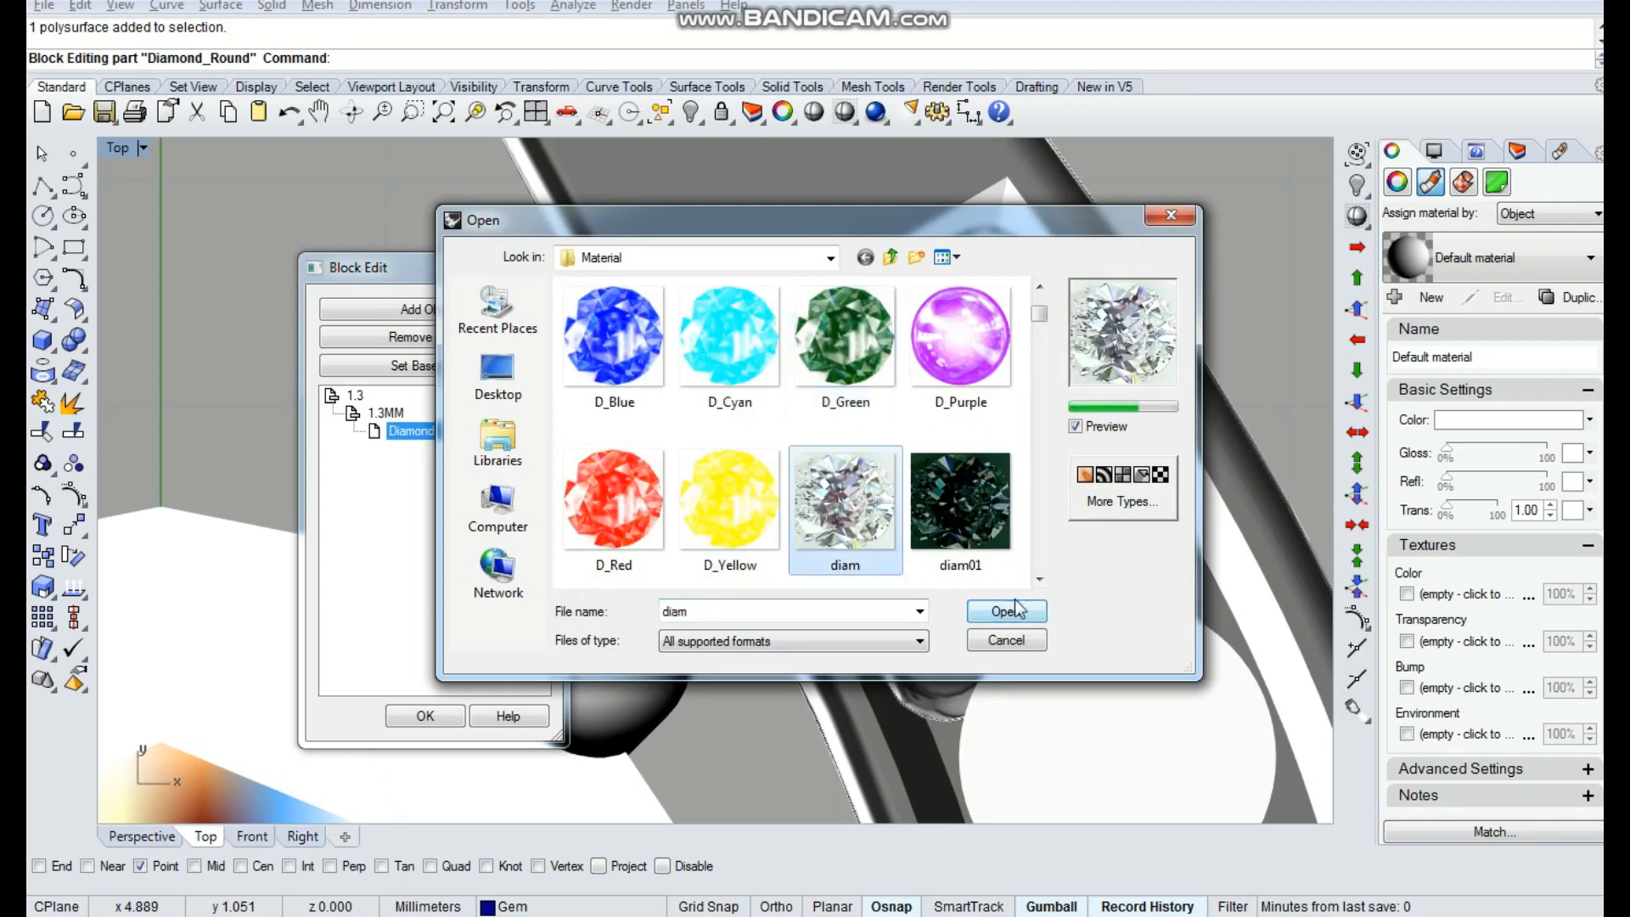
left_click(1006, 611)
left_click(424, 715)
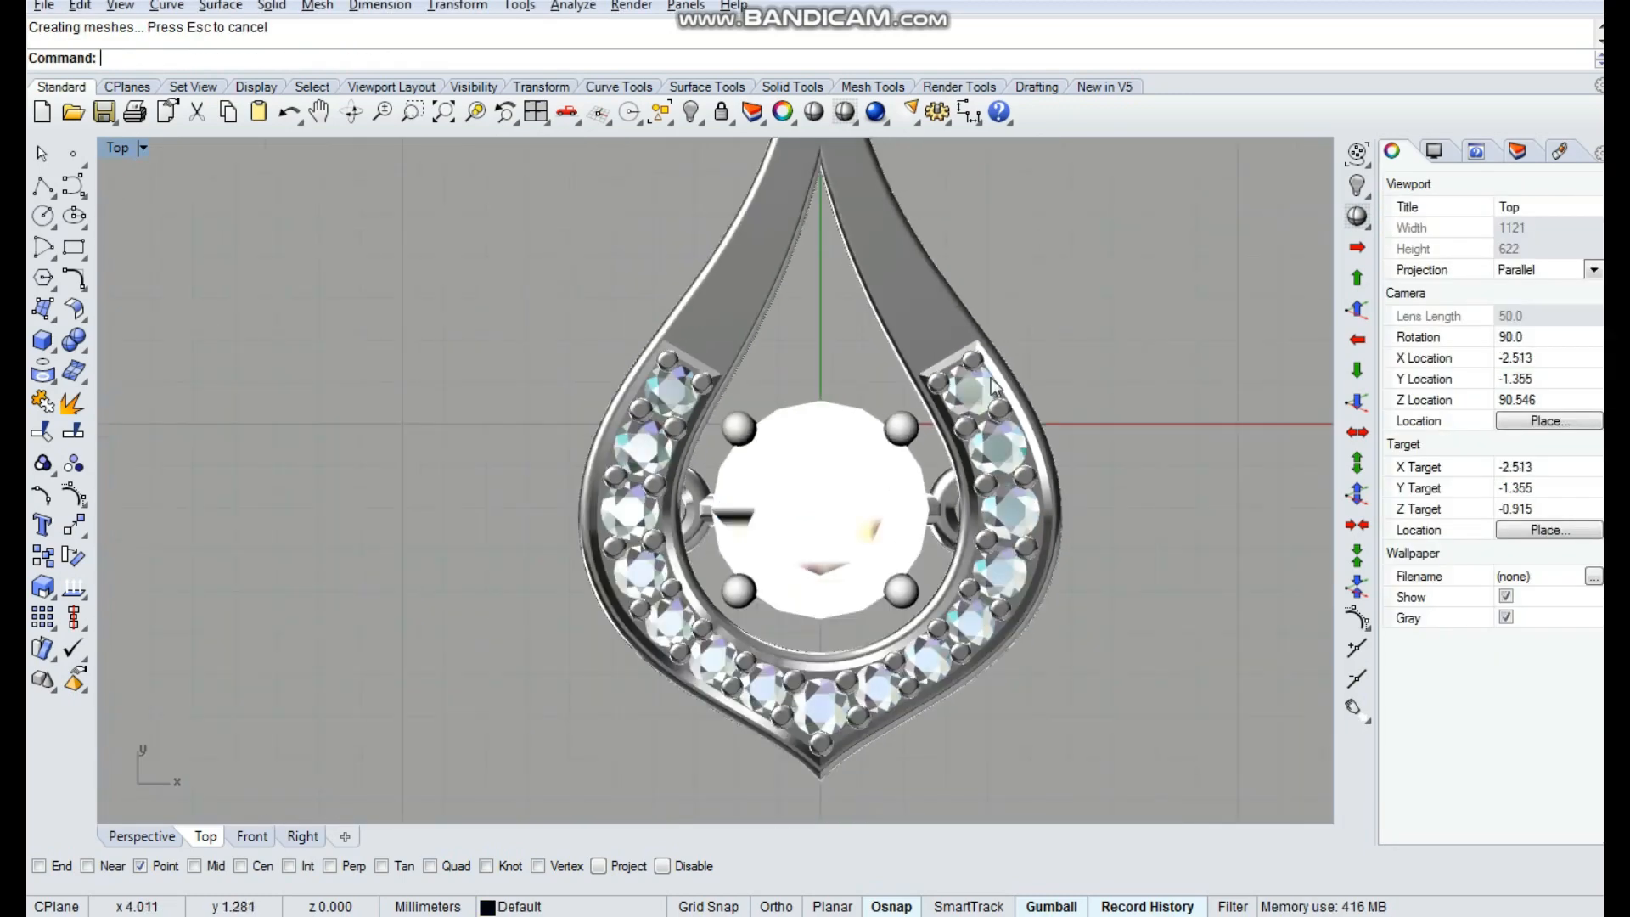
Edit the 5MM center stone block and assign New material 001 by Object to all of its parts
scroll(844, 730, "up", 3)
double_click(858, 475)
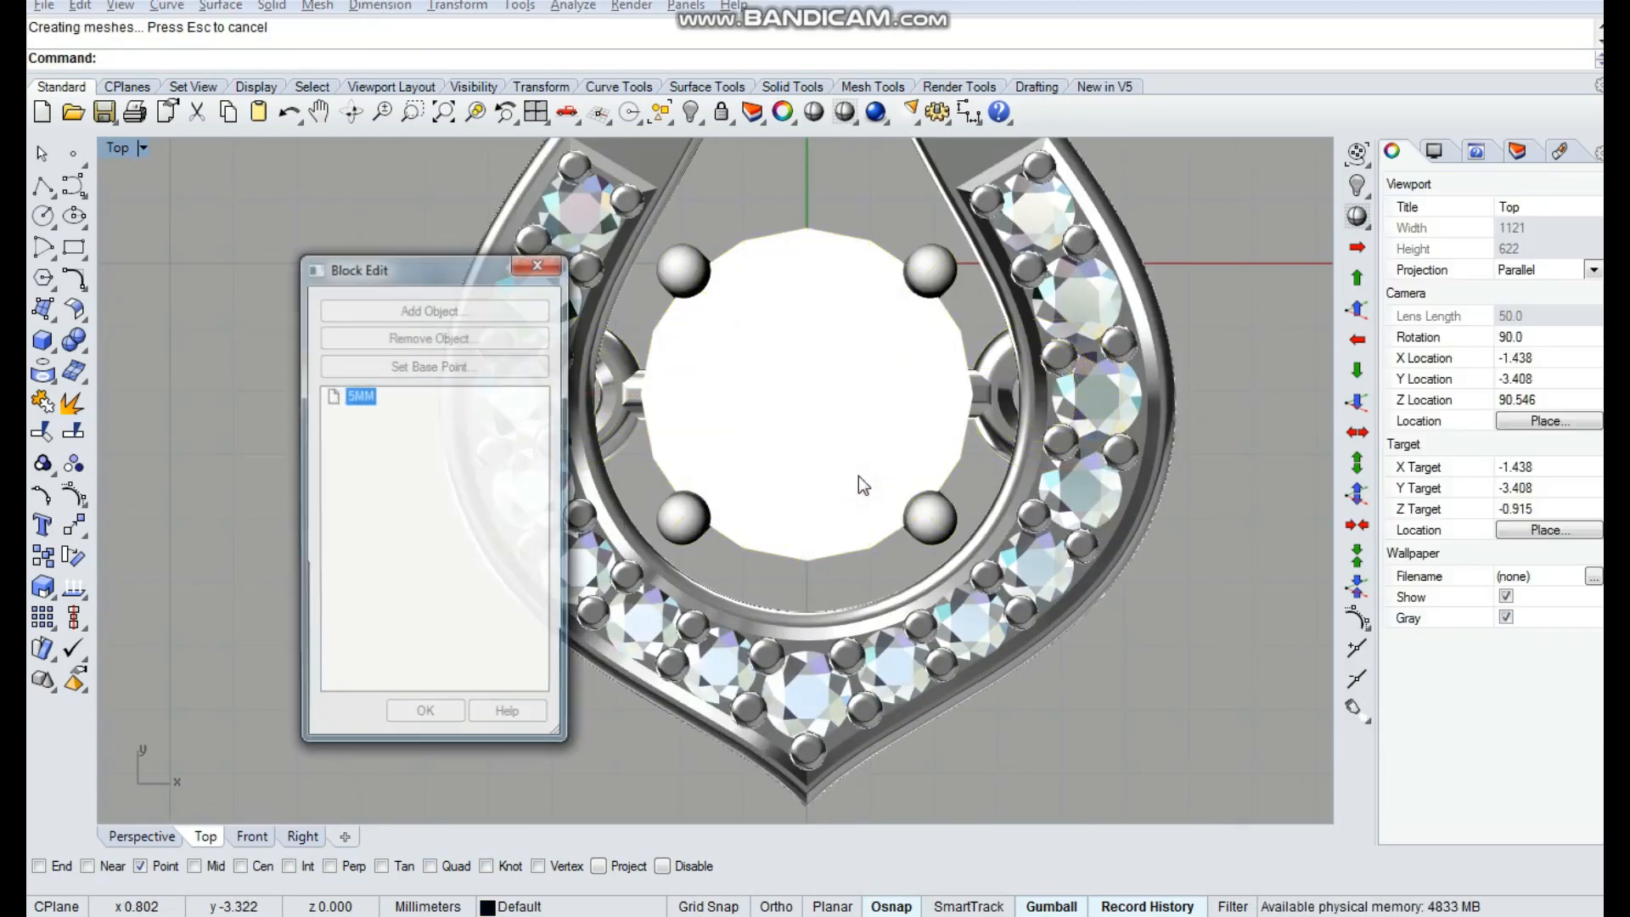
right_click_drag(912, 404, 954, 428)
scroll(954, 428, "down", 6)
left_click_drag(1114, 235, 662, 777)
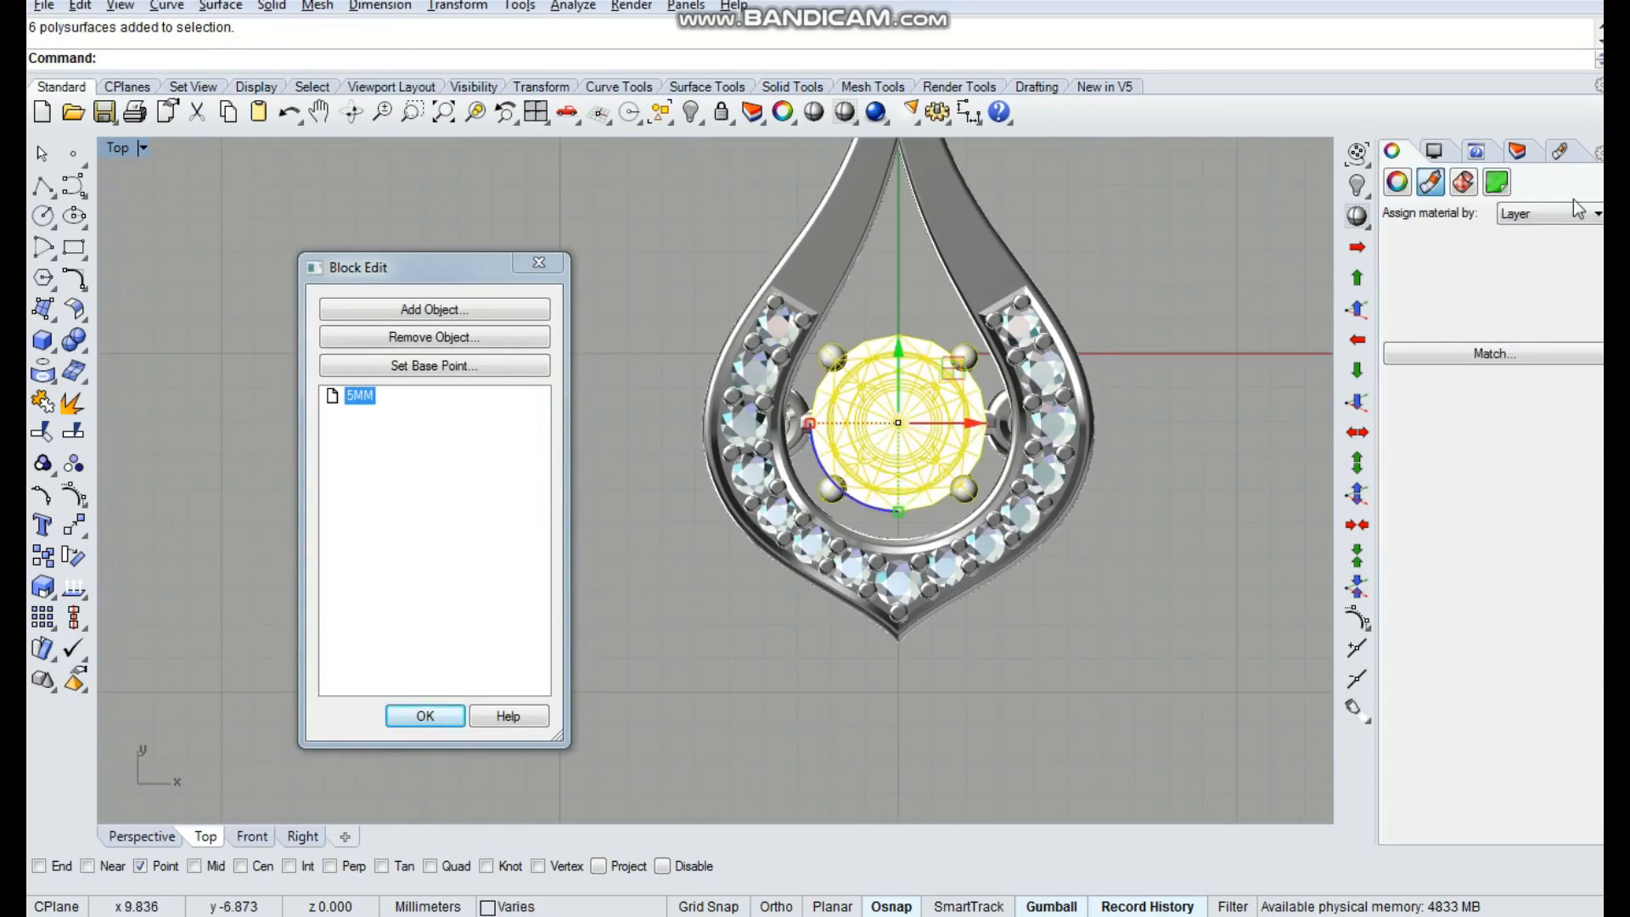
left_click(1517, 262)
left_click(1517, 251)
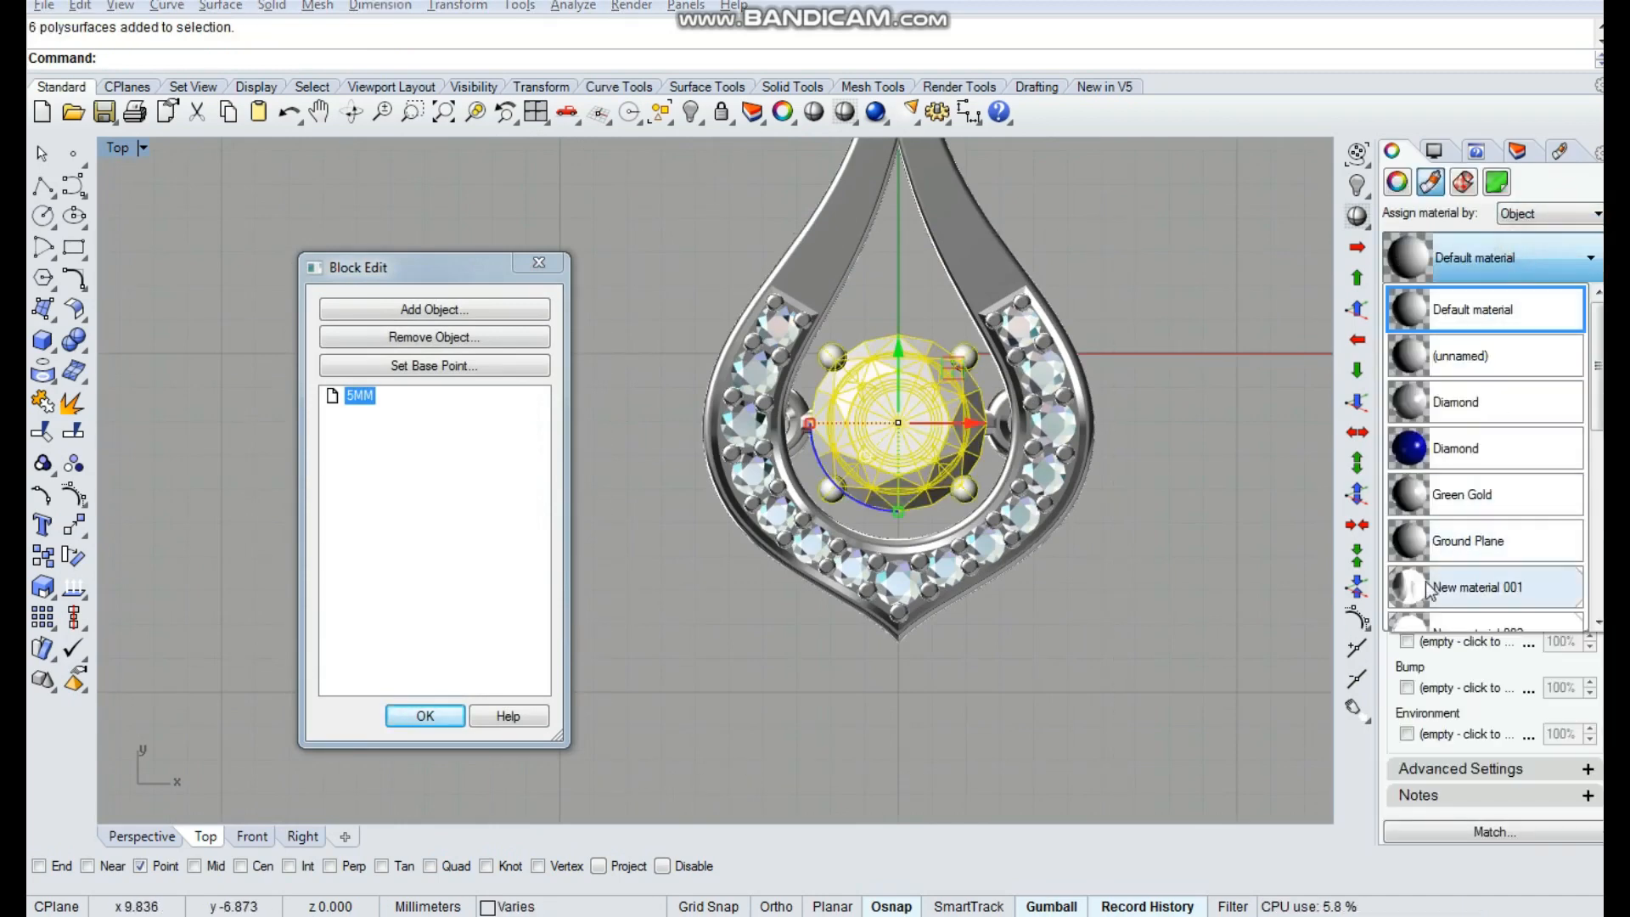
left_click(1427, 588)
Assign the diamond material to the center gem of the 5MM block and finish the block edit
left_click(1494, 258)
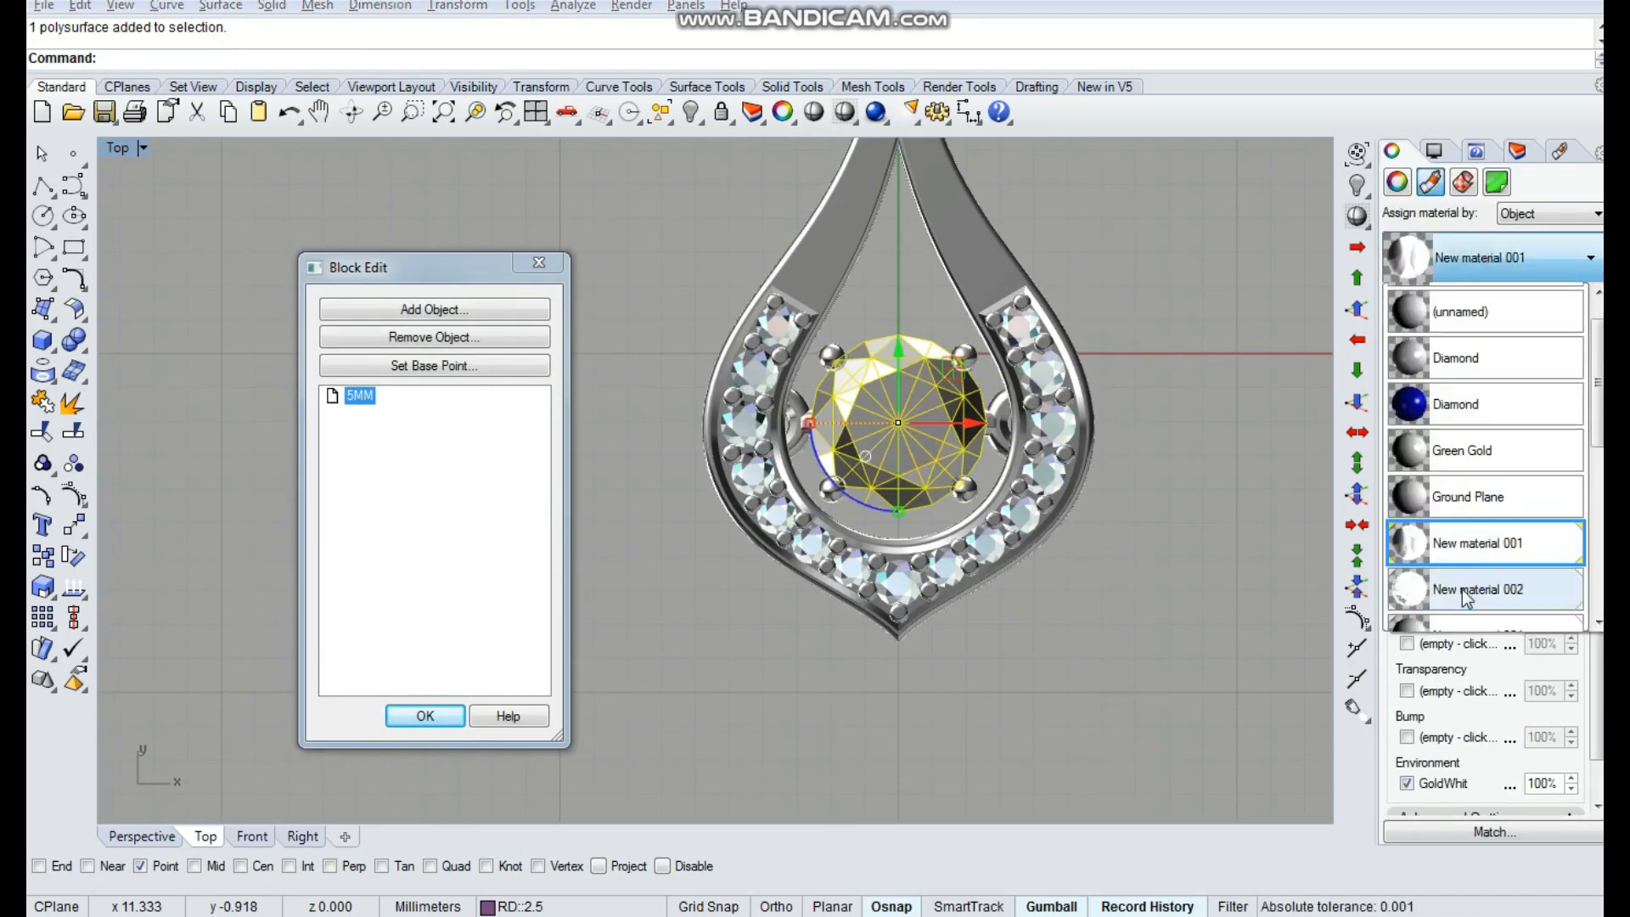
scroll(1462, 589, "down", 1)
left_click(1439, 552)
left_click(1080, 713)
left_click(410, 718)
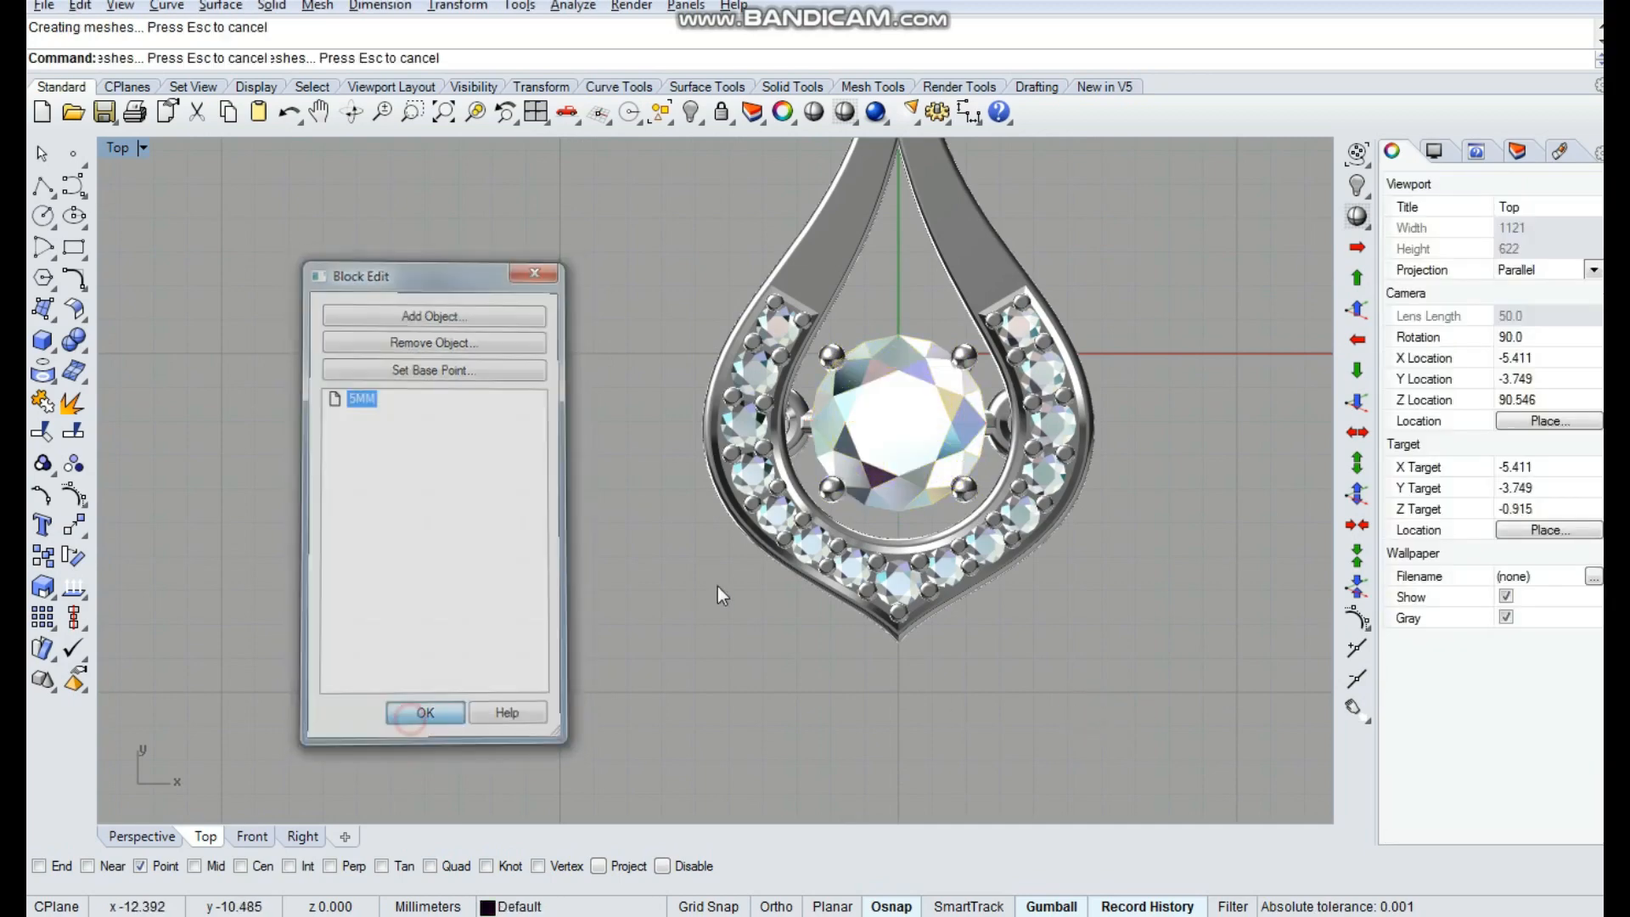
Examine the rendered pendant from several angles and switch the Top viewport to Shaded display
scroll(717, 585, "down", 8)
scroll(832, 497, "up", 8)
right_click_drag(1098, 606, 828, 423, "ctrl+shift")
mouse_move(996, 665)
right_mouse_down("ctrl+shift")
mouse_move(822, 626)
mouse_move(923, 179)
mouse_move(939, 622)
mouse_move(921, 786)
mouse_move(920, 244)
mouse_move(904, 330)
mouse_move(884, 263)
mouse_move(922, 681)
mouse_move(1061, 643)
right_mouse_up("ctrl+shift")
middle_click(1061, 644)
left_click(1126, 632)
right_click_drag(909, 662, 807, 614, "ctrl+shift")
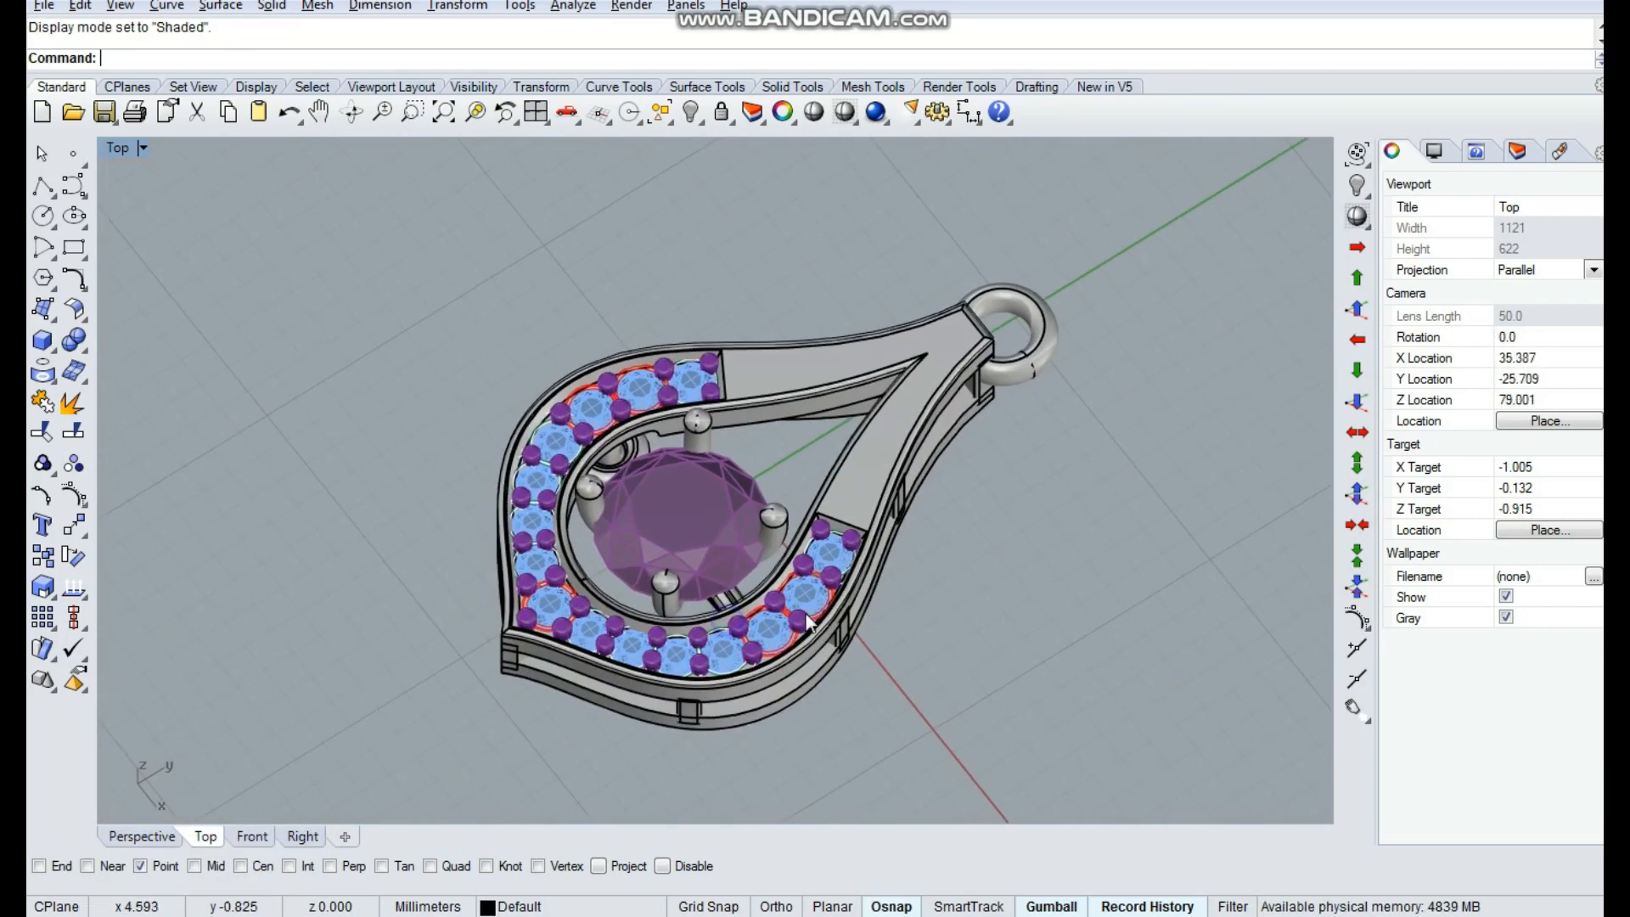
left_click(806, 614)
scroll(806, 613, "down", 3)
key("ctrl+a")
scroll(764, 584, "up", 5)
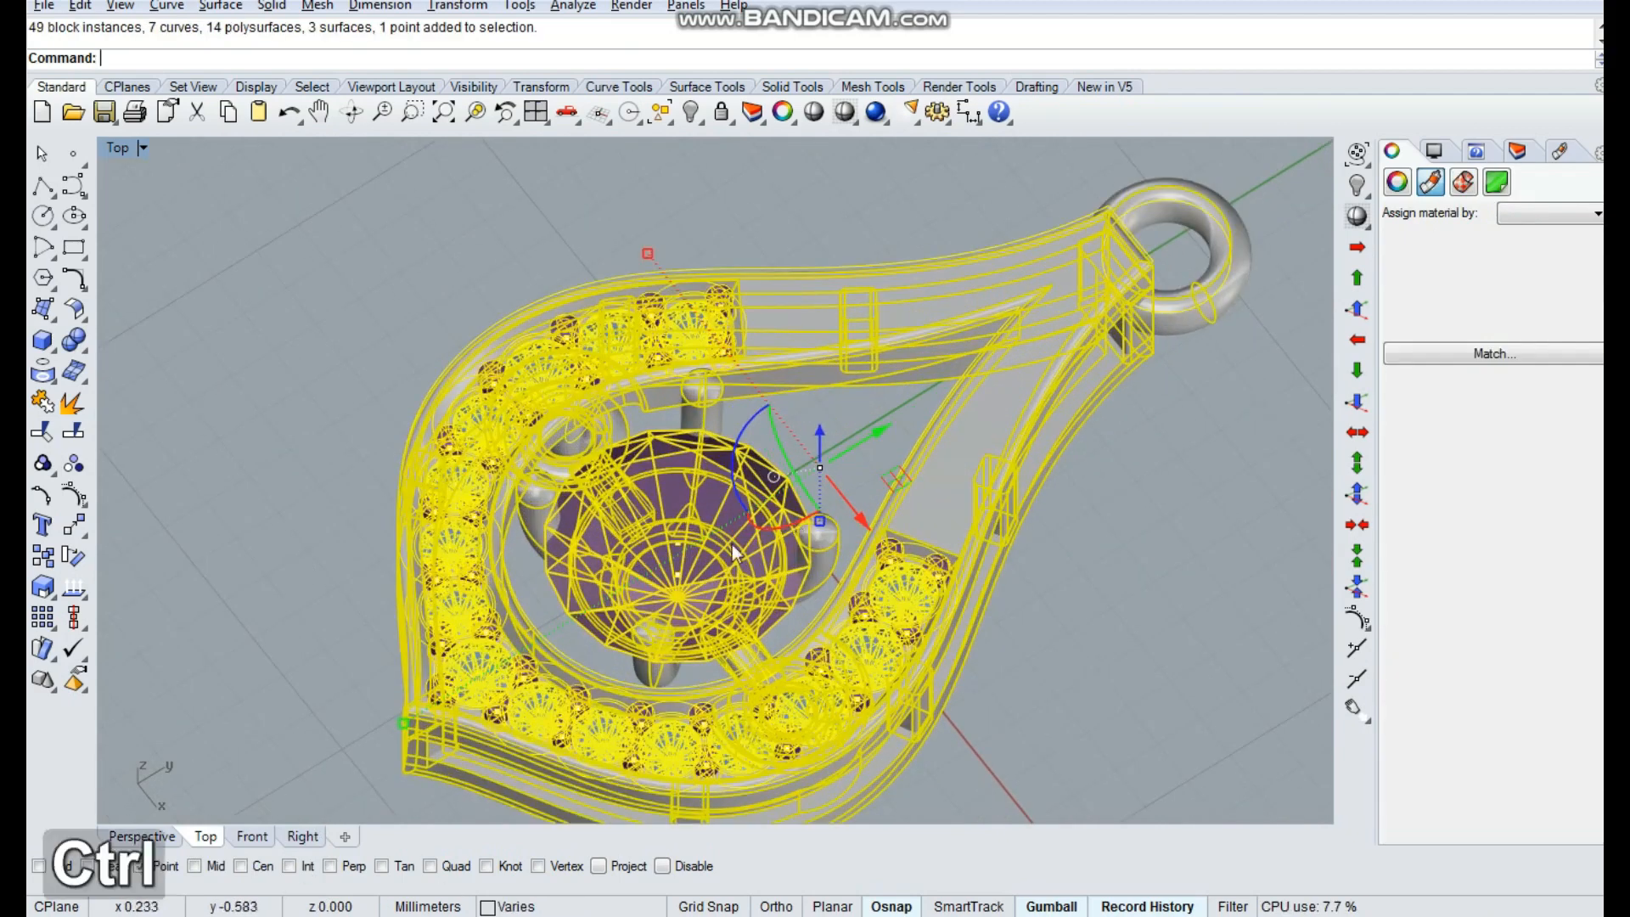
left_click(741, 572, "ctrl")
type("t")
key("space")
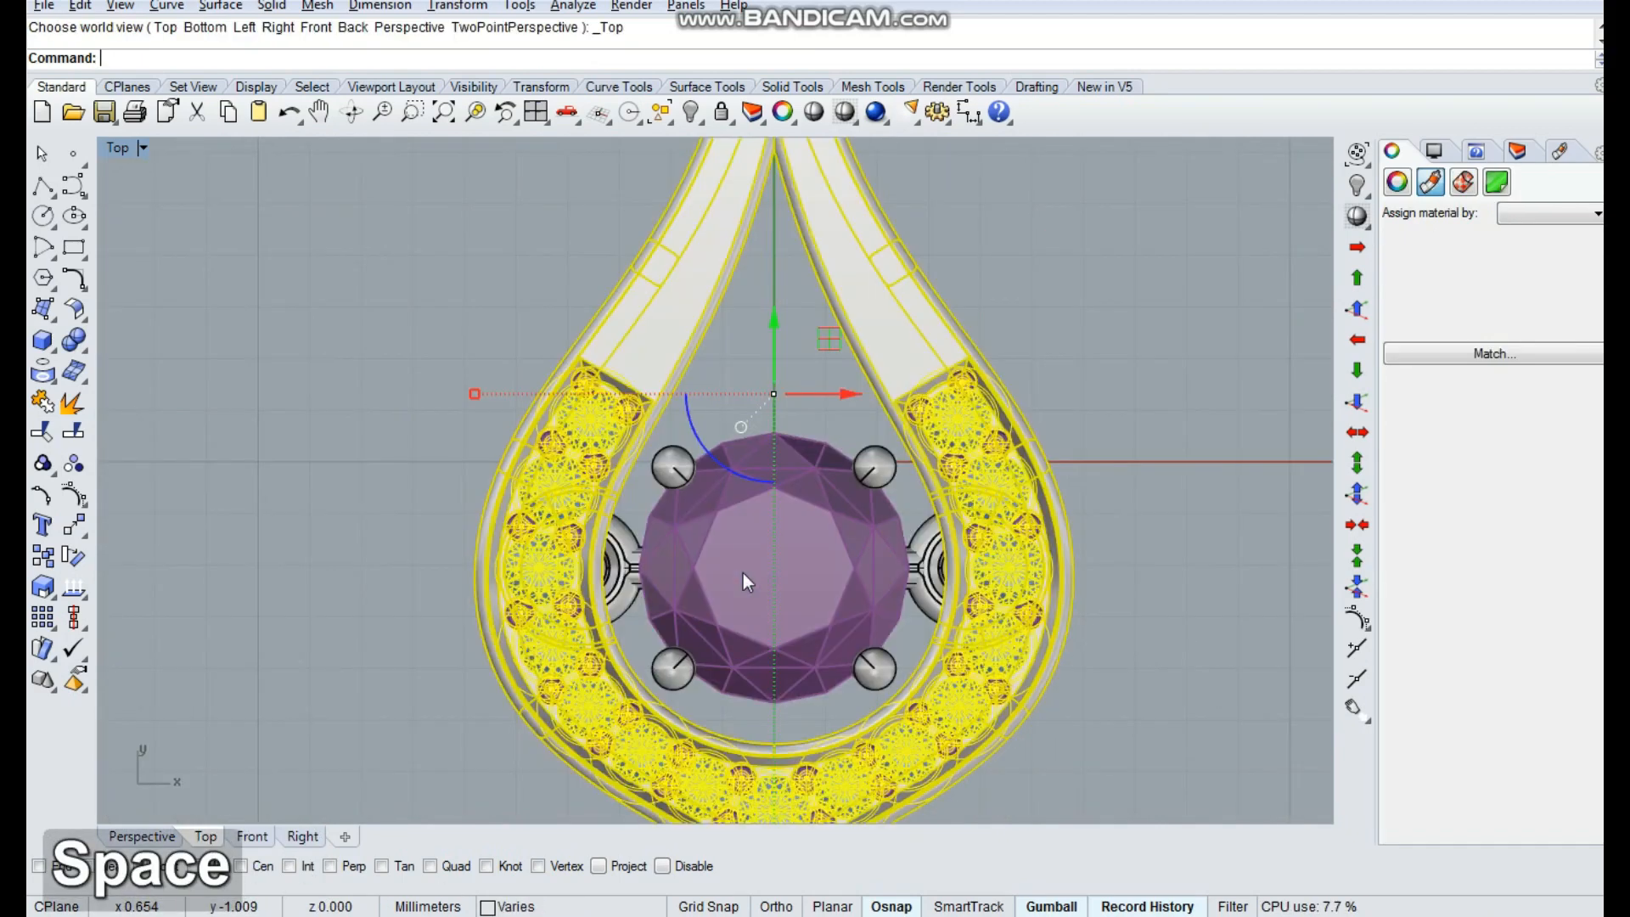
key("Escape")
Return the viewport to Rendered display and examine the center setting and linking rings from behind the pendant
scroll(740, 486, "down", 4)
middle_click(882, 365)
left_click(876, 367)
right_click_drag(1114, 599, 489, 608, "ctrl+shift")
scroll(692, 530, "up", 16)
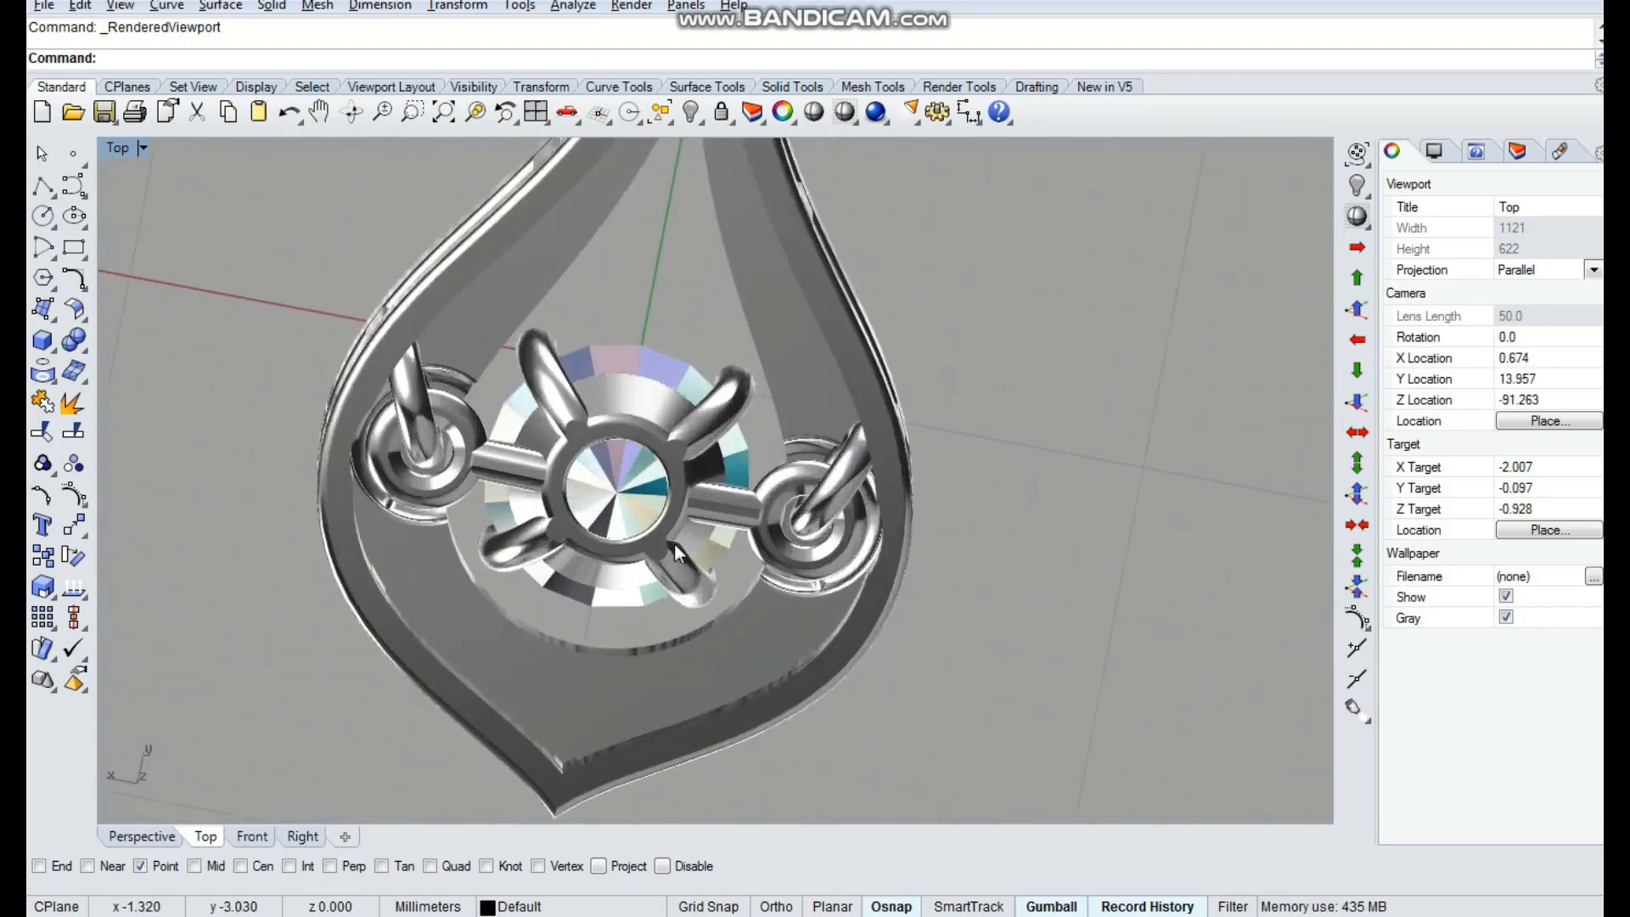
right_click_drag(866, 645, 645, 410, "ctrl+shift")
scroll(1091, 365, "down", 7)
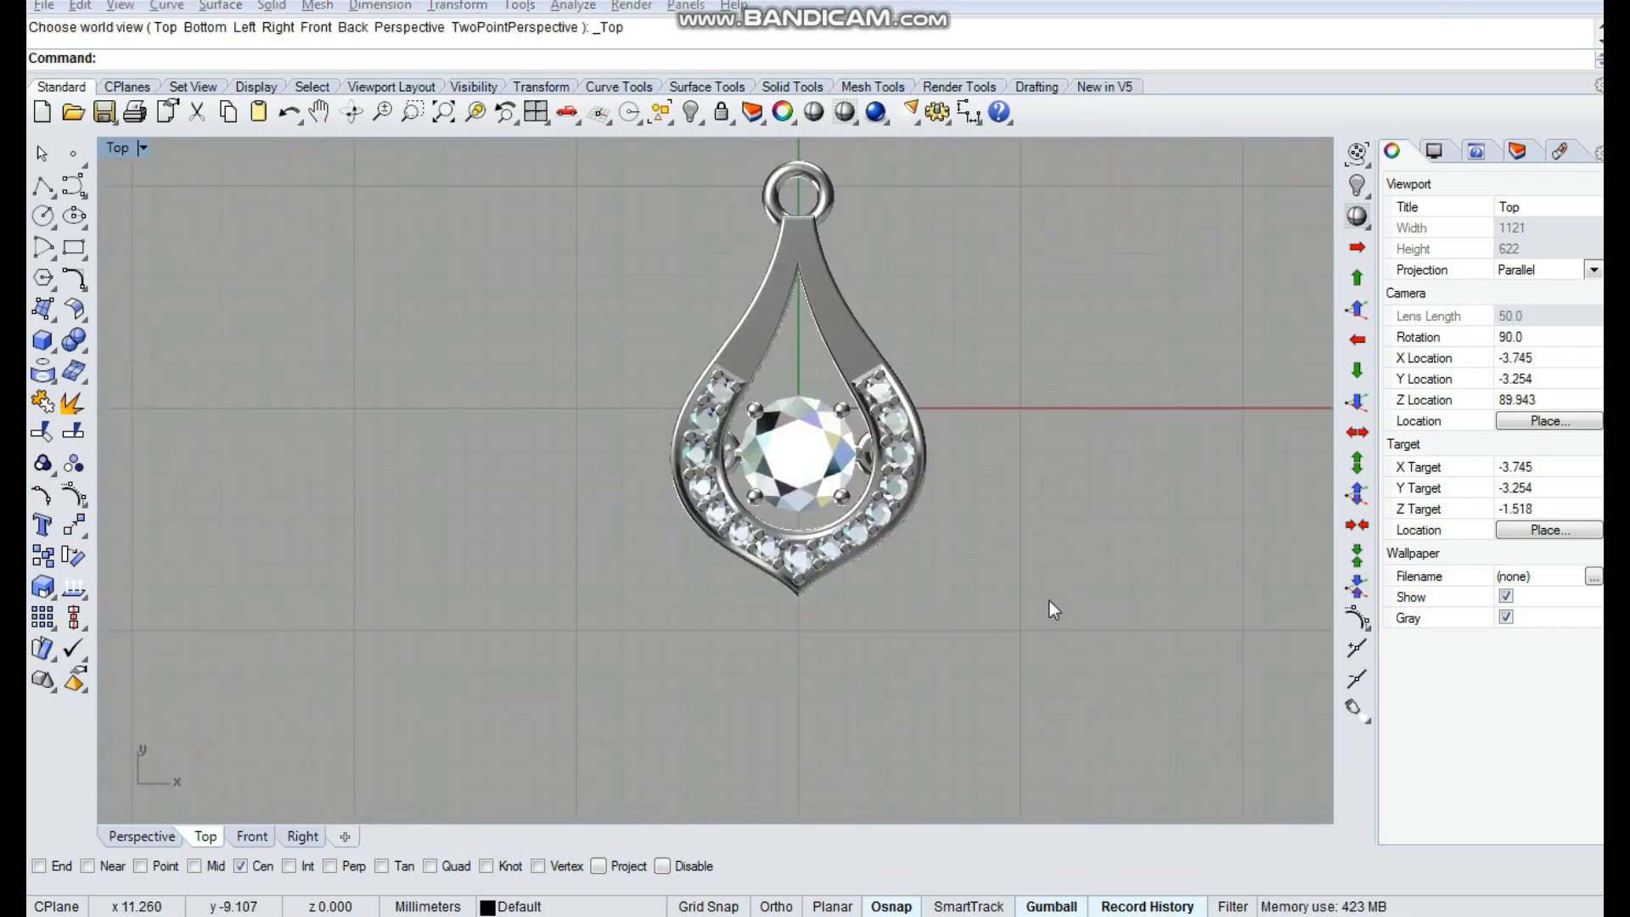
Preview the center stone's swing in an angled front view by repeatedly undoing and redoing its 3D rotations
right_click_drag(1049, 599, 857, 487, "ctrl+shift")
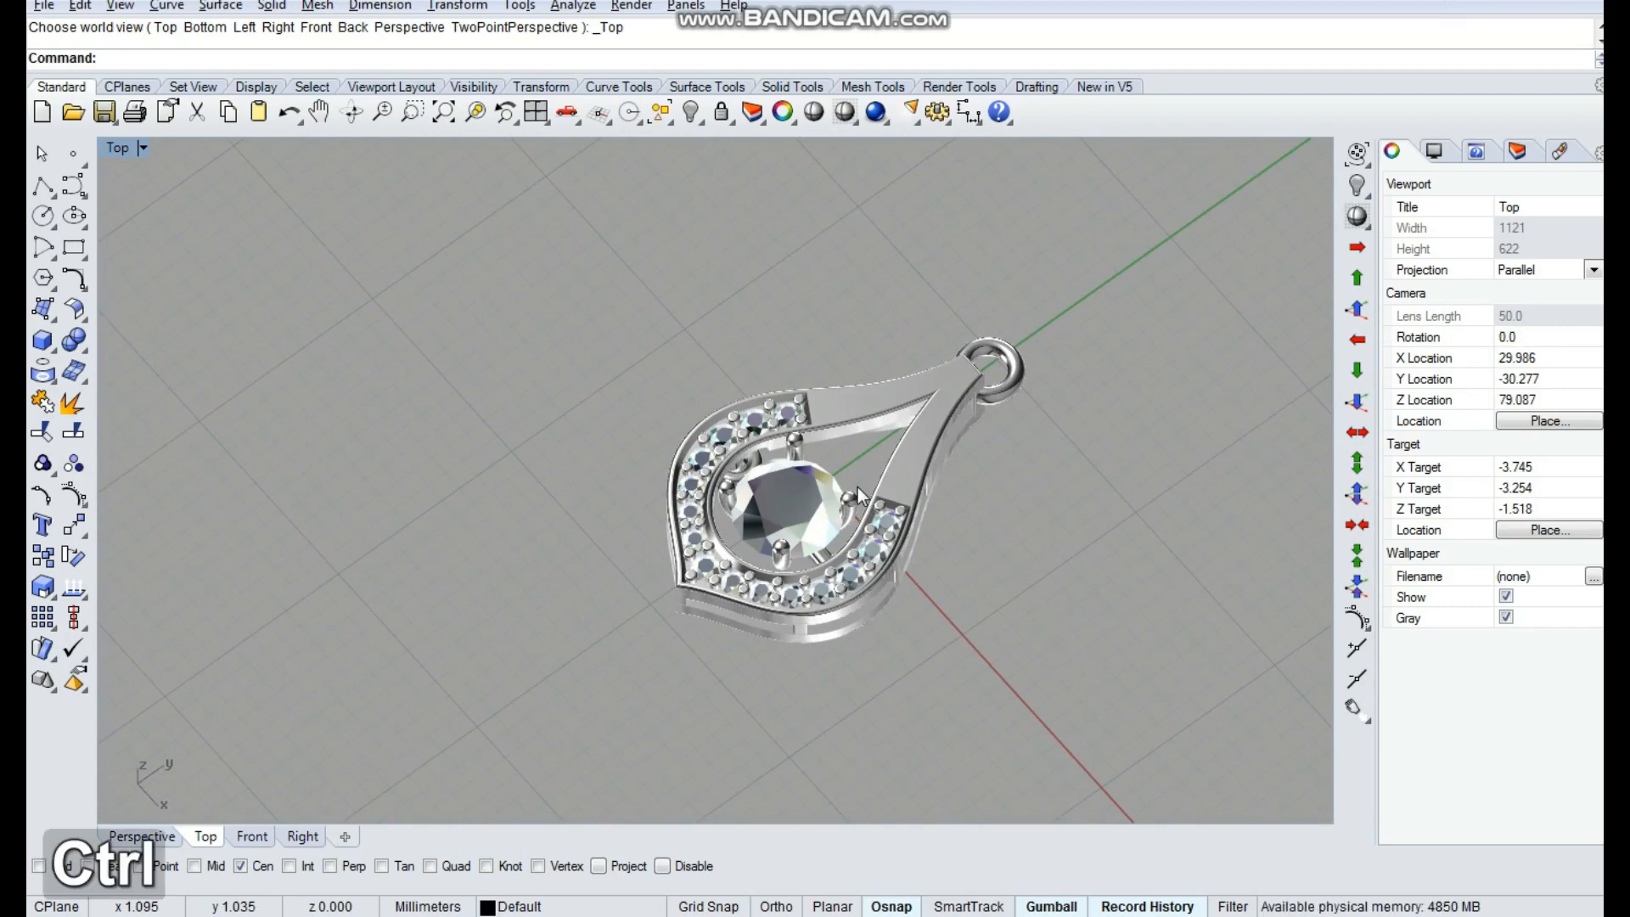
key("ctrl+z")
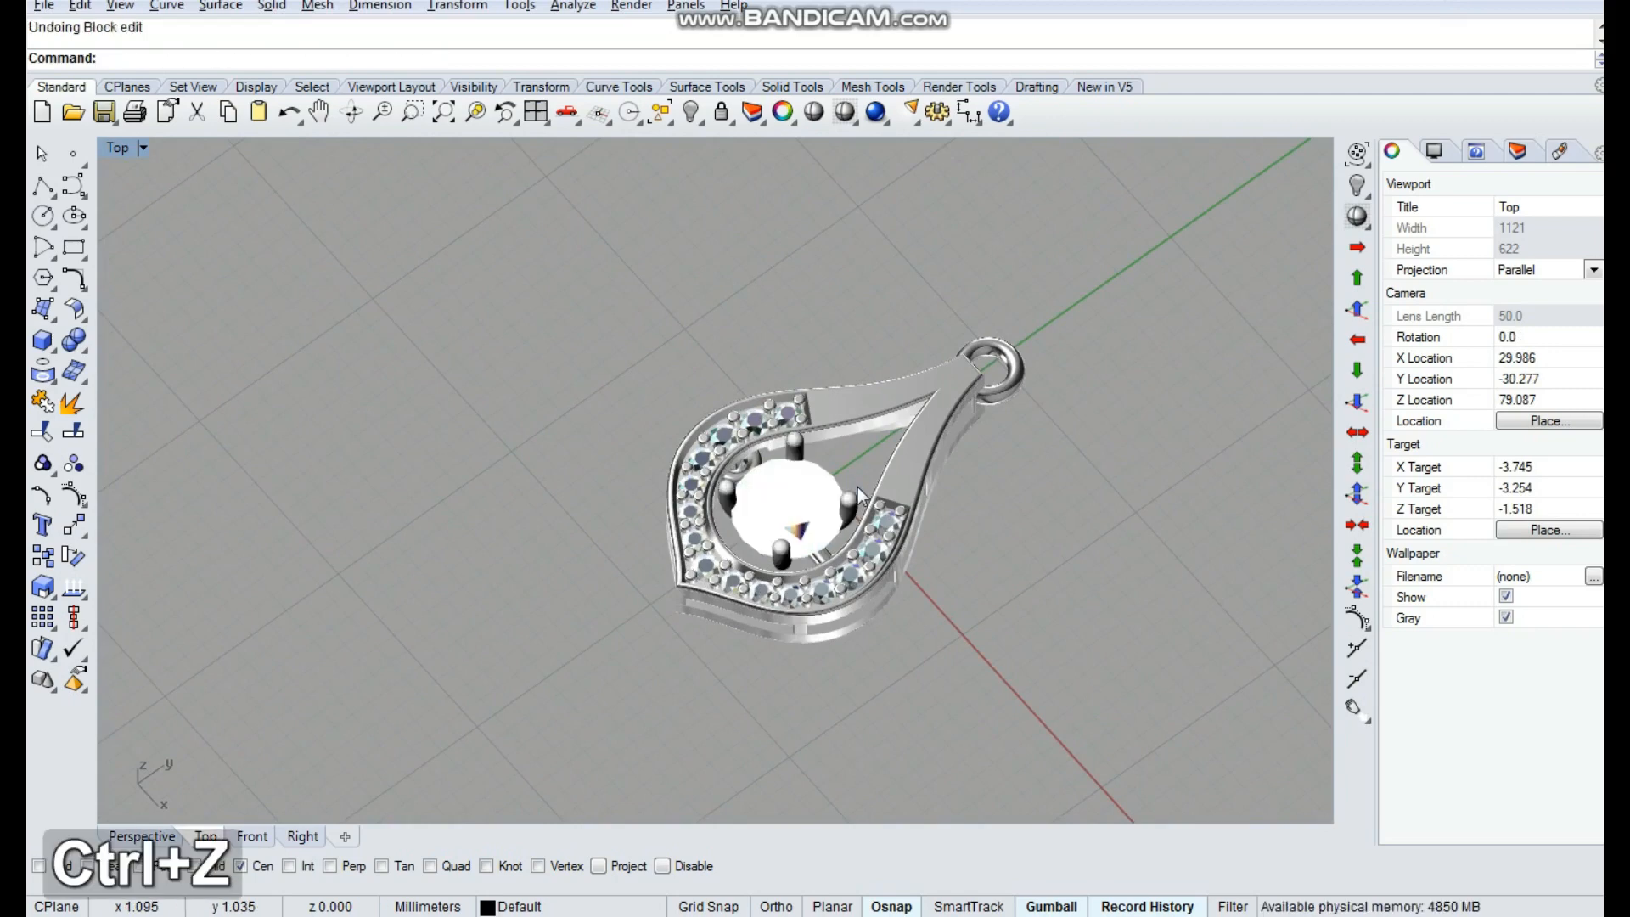
key("ctrl+y")
key("ctrl+y")
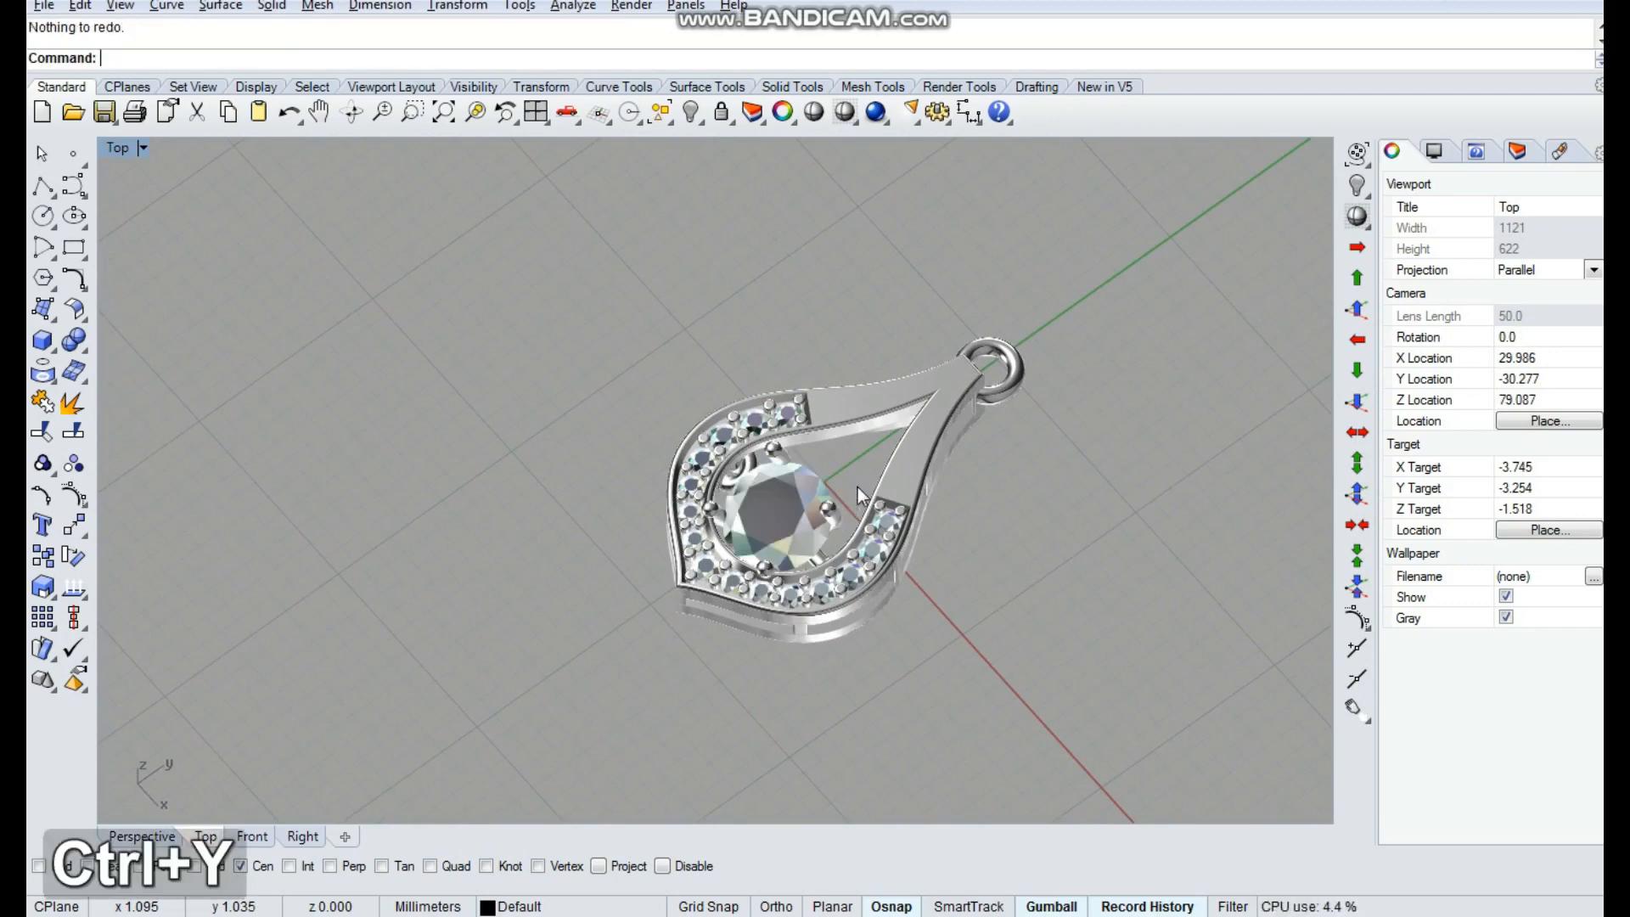
key("ctrl+z")
key("ctrl+y")
key("ctrl+z")
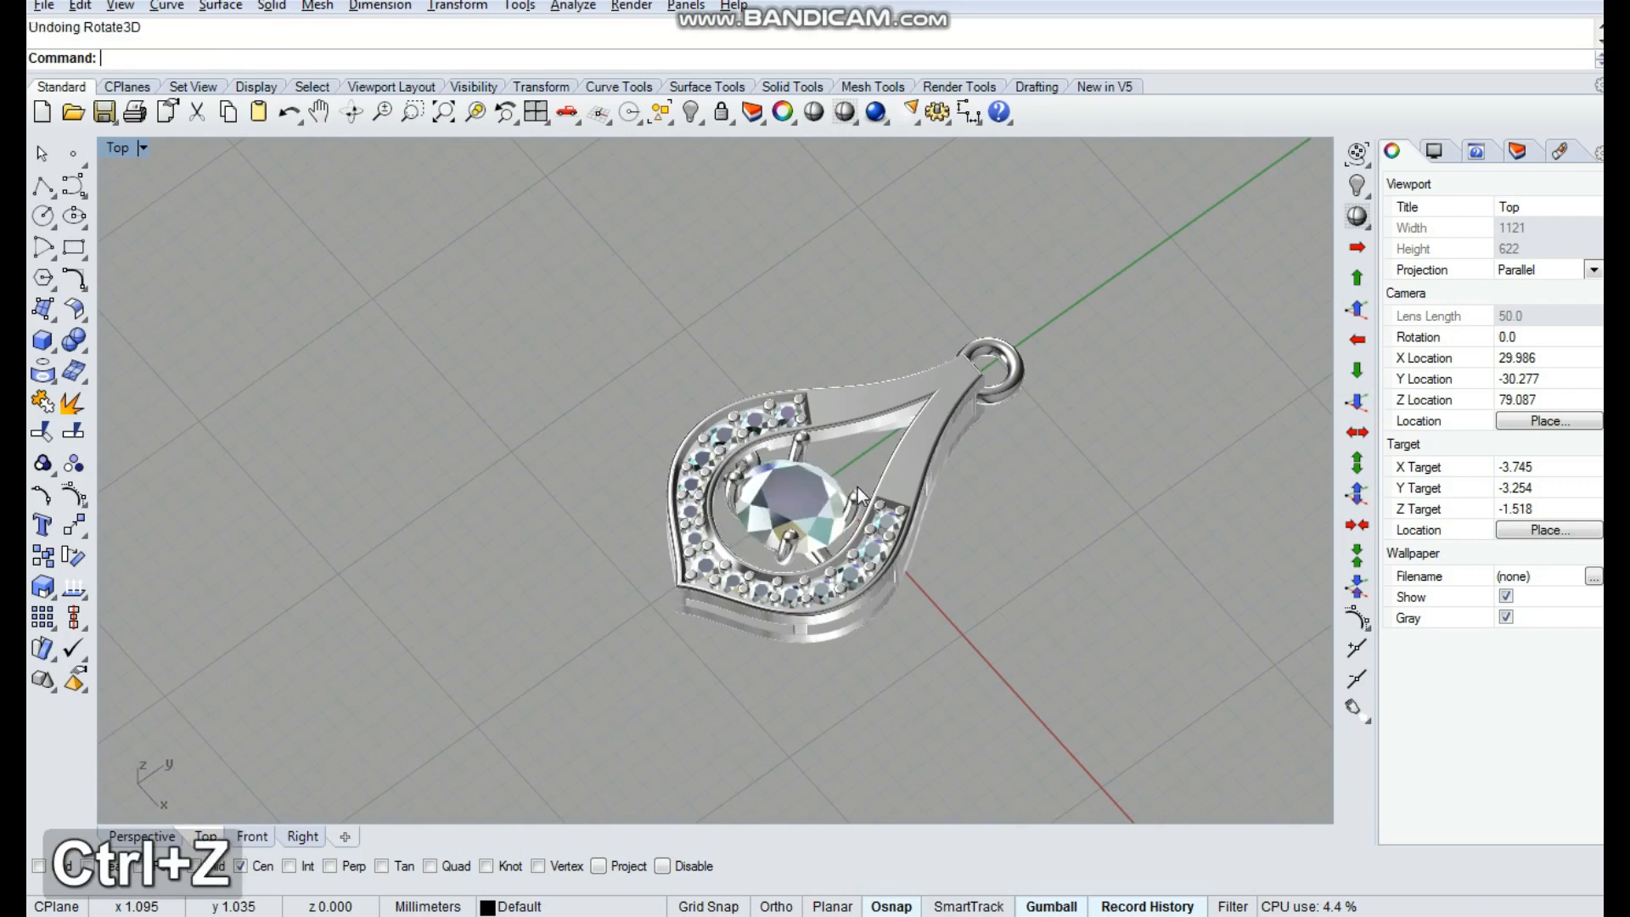
key("ctrl+y")
key("ctrl+z")
key("ctrl+y")
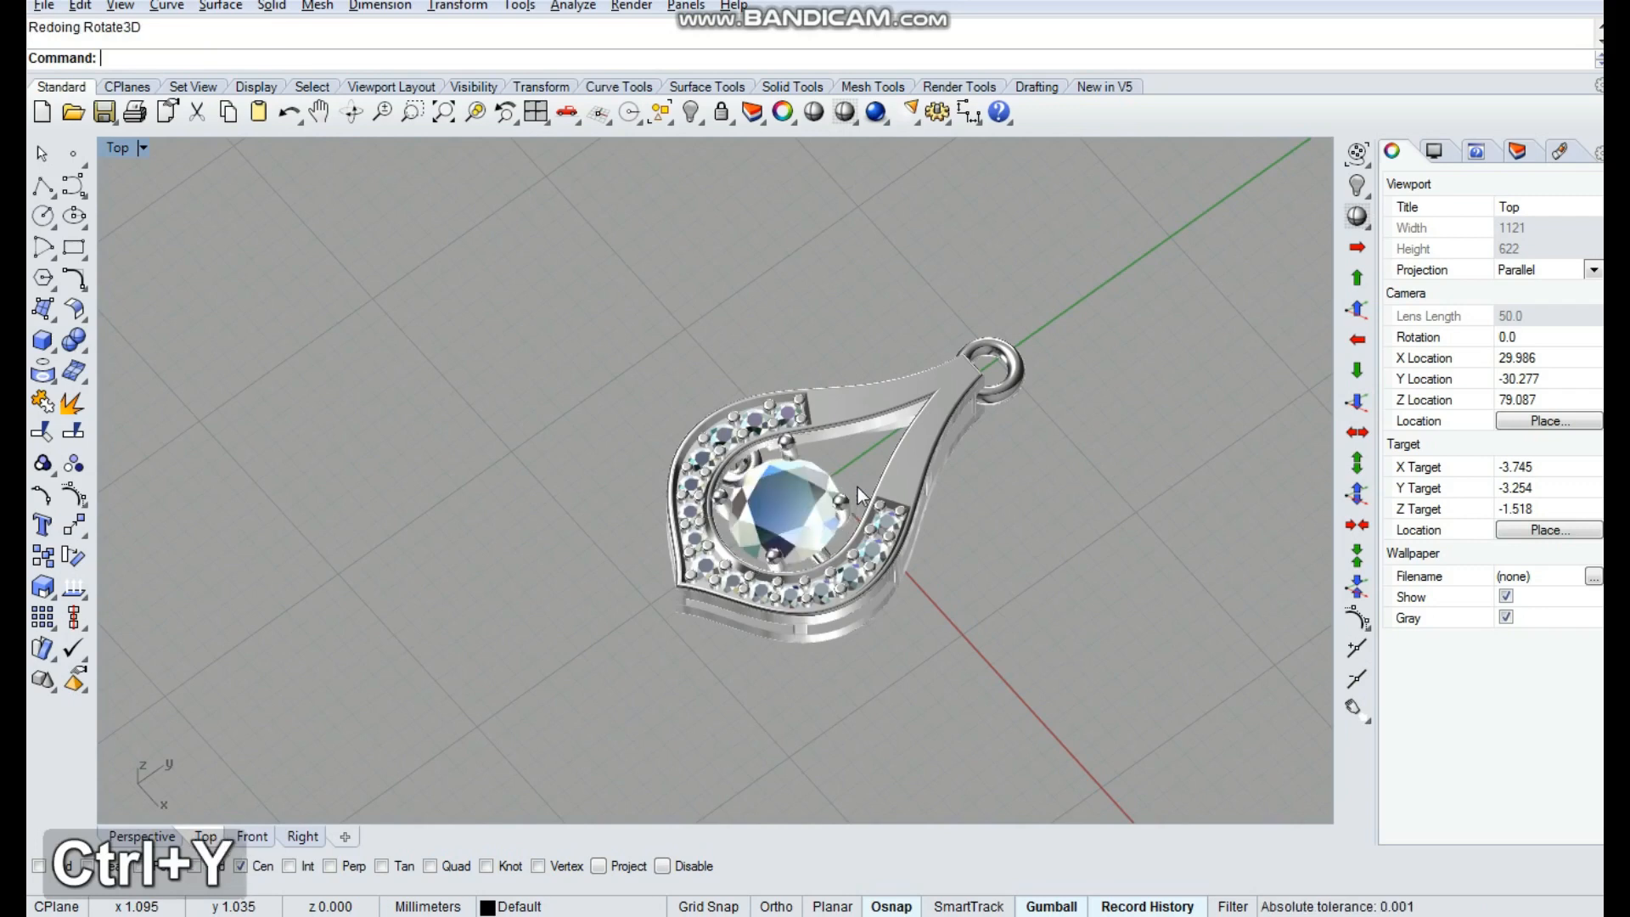
key("ctrl+z")
key("ctrl+y")
key("ctrl+z")
key("ctrl+y")
key("ctrl+z")
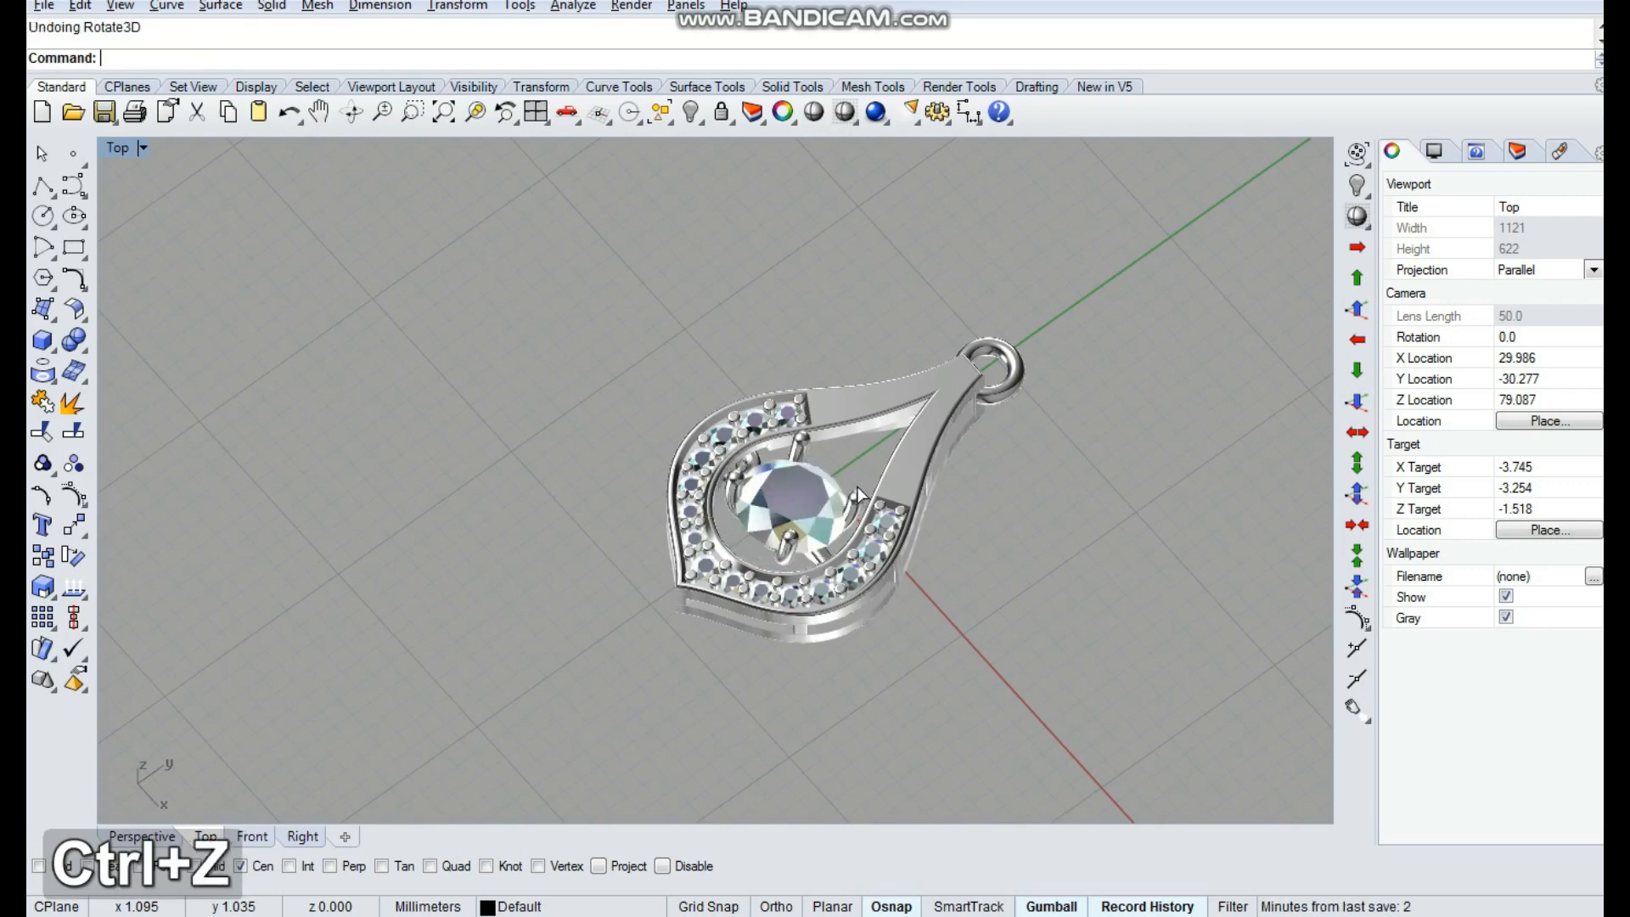
View the pendant from behind and replay the center setting's swing by alternately undoing and redoing its 3D rotation
right_click_drag(858, 487, 909, 569)
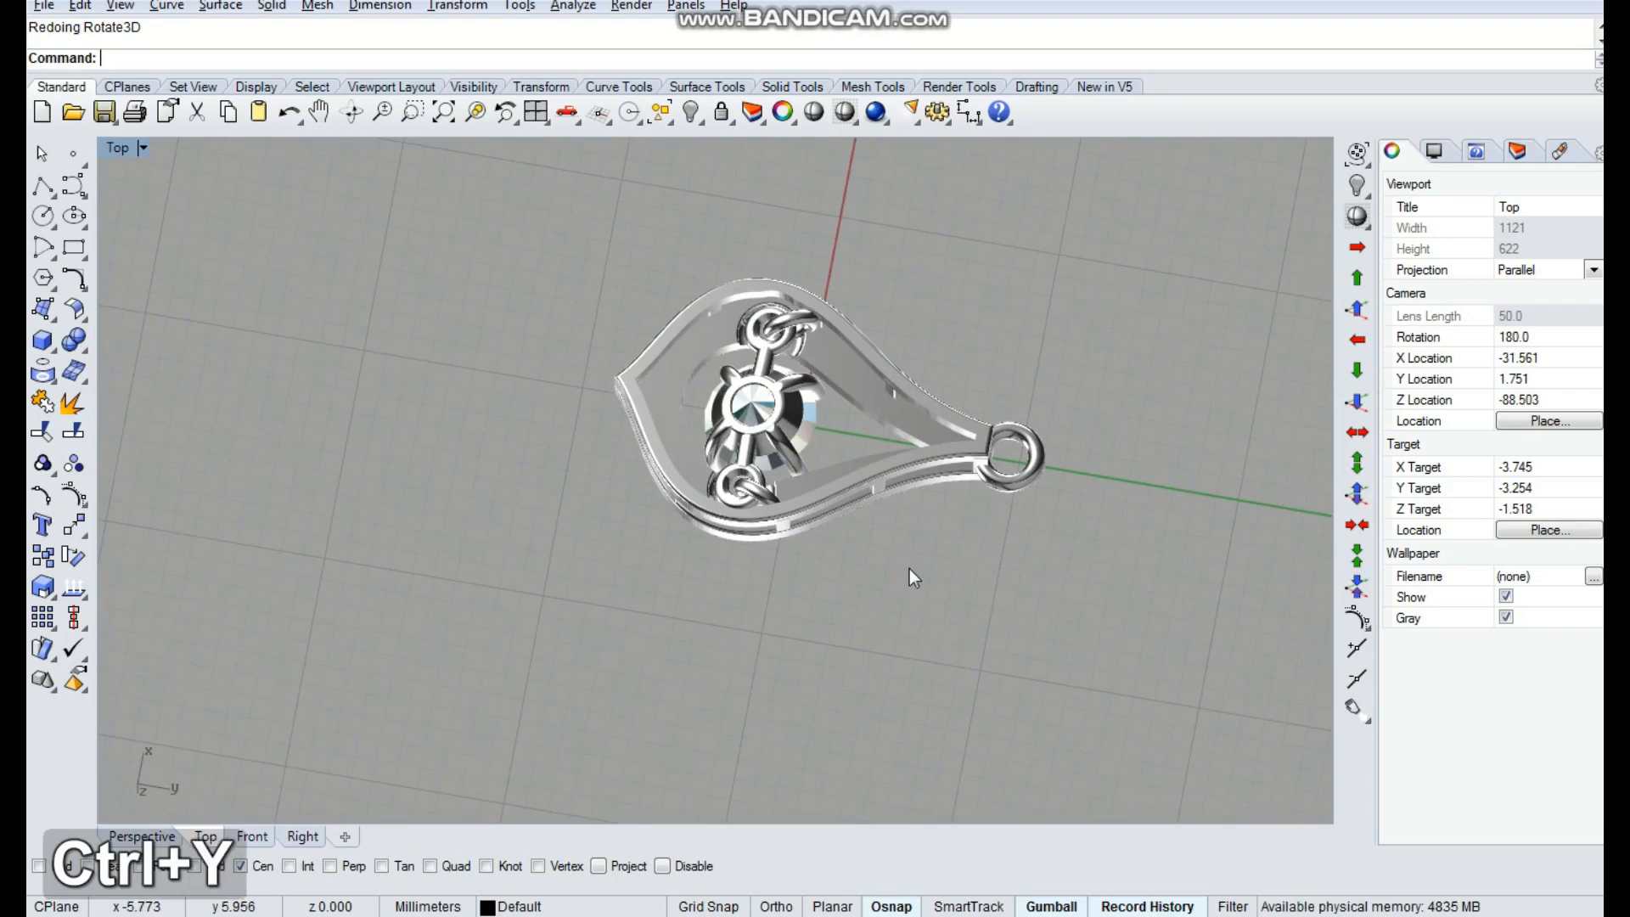
key("ctrl+z")
key("ctrl+y")
key("ctrl+z")
key("ctrl+y")
key("ctrl+z")
key("ctrl+y")
key("ctrl+z")
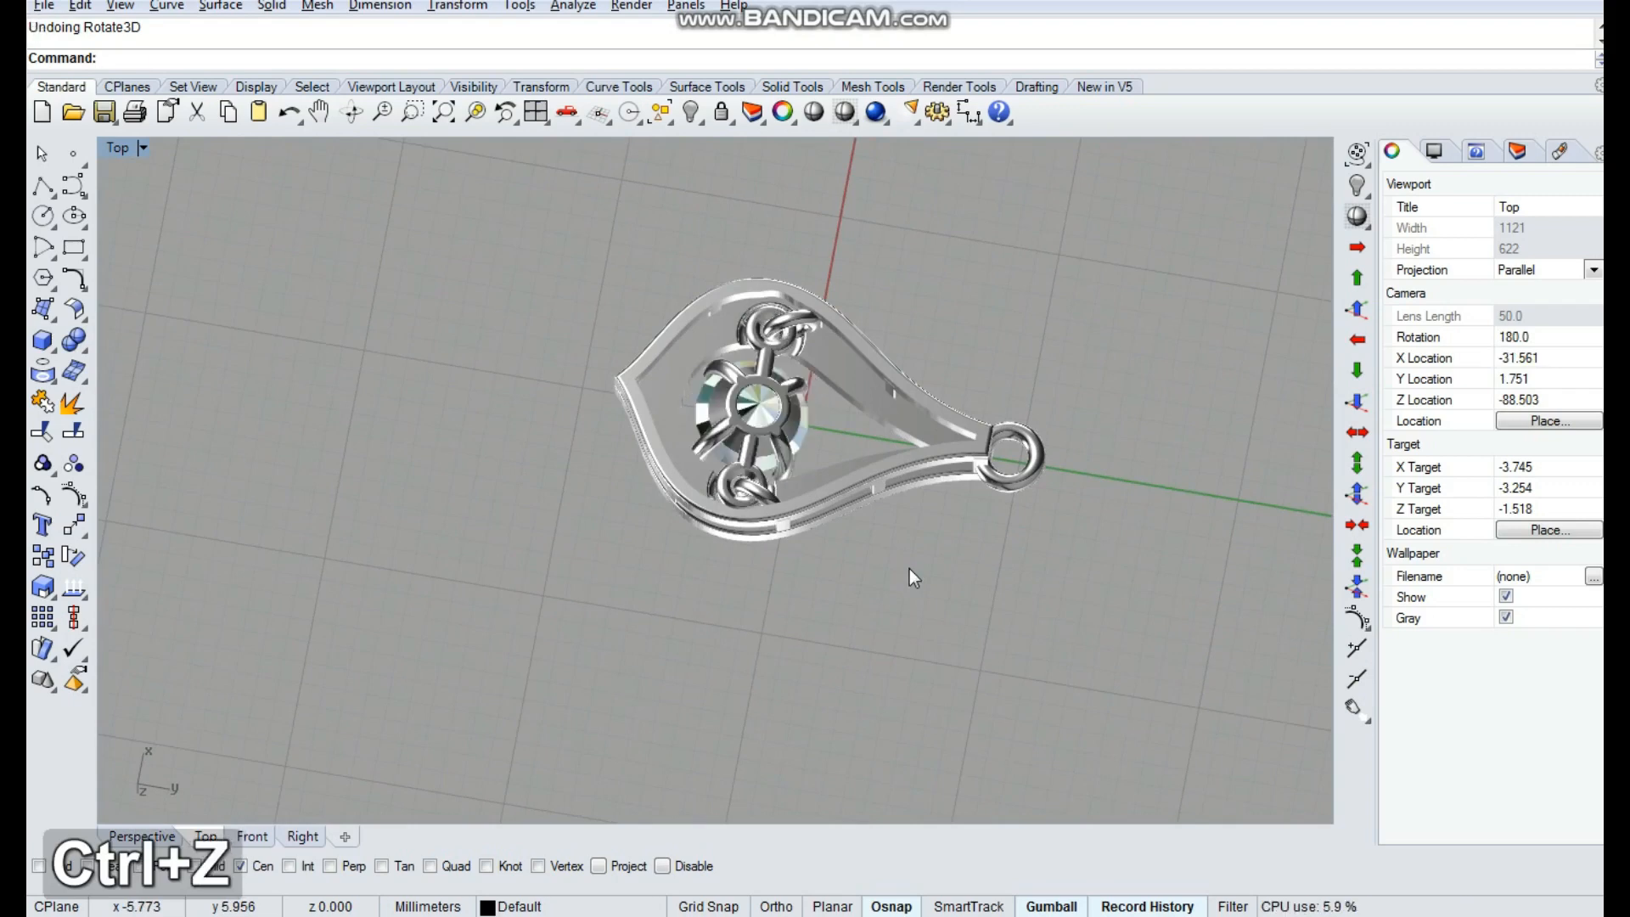
Replay the center stone's swing in Top view and finish with its 3D rotations undone
key("space")
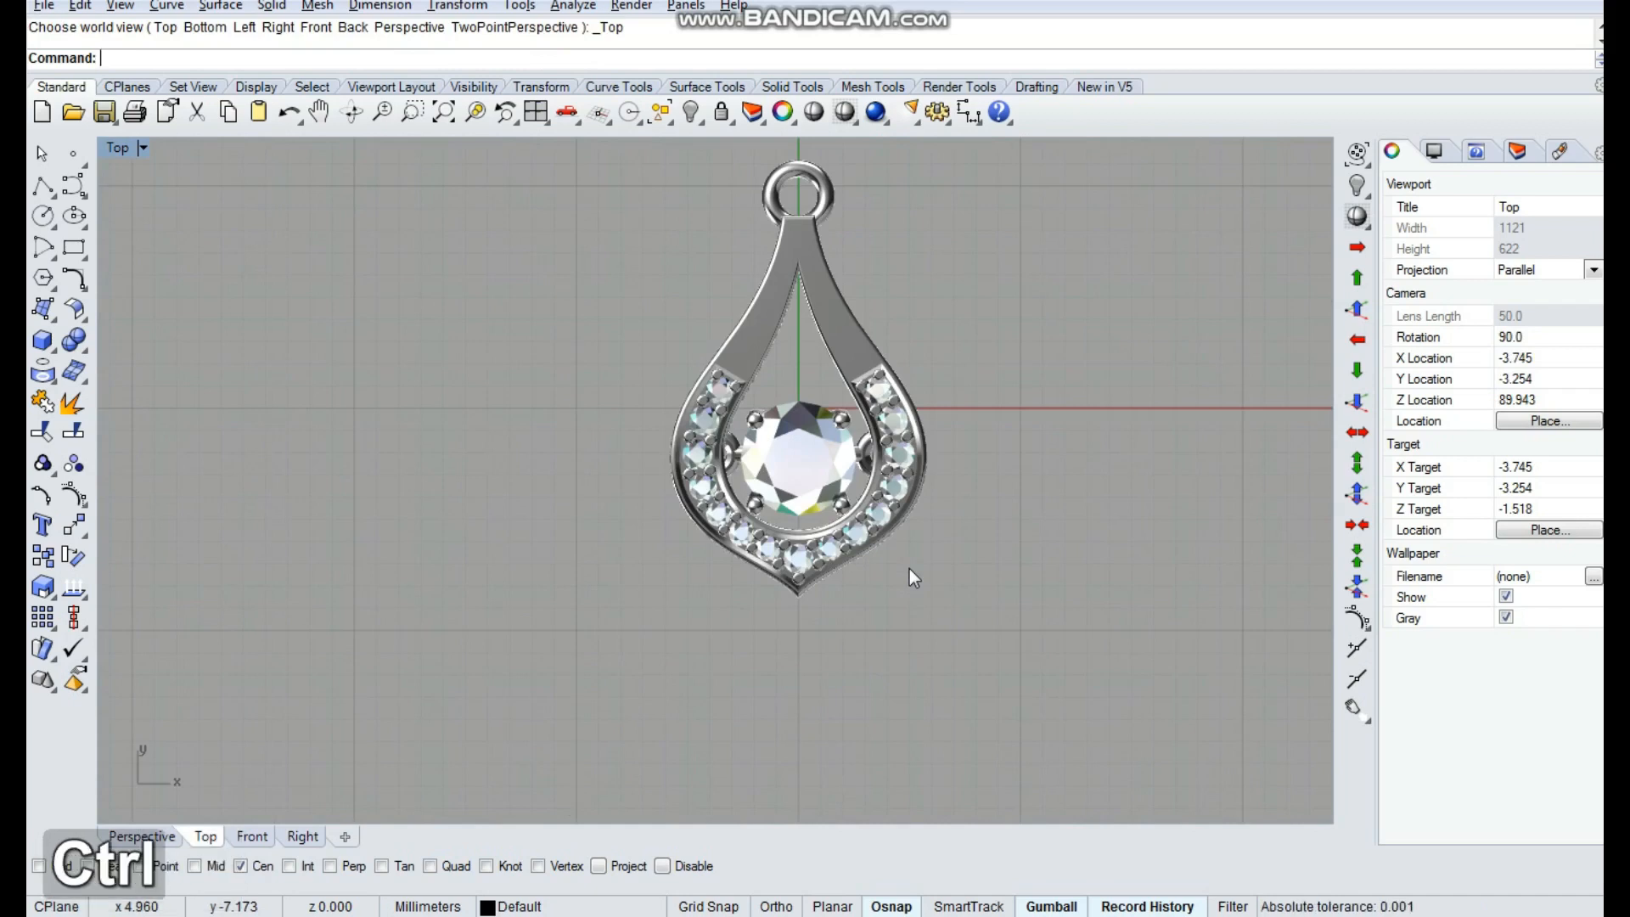
key("ctrl+z")
key("ctrl+y")
key("ctrl+z")
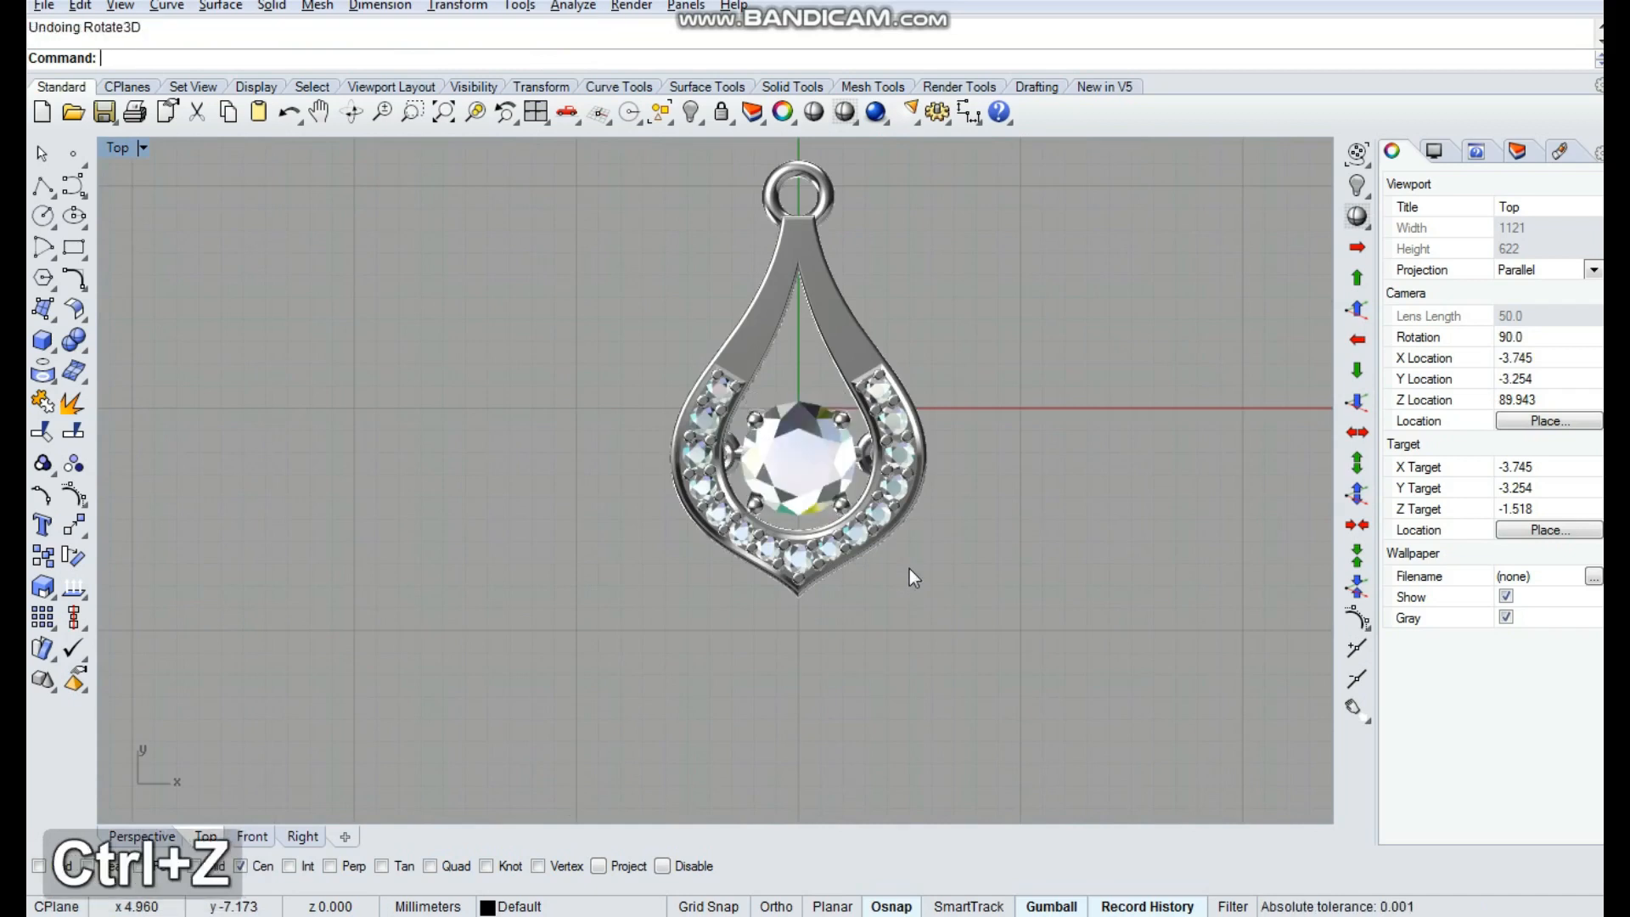
key("ctrl+y")
key("ctrl+z")
key("ctrl+z")
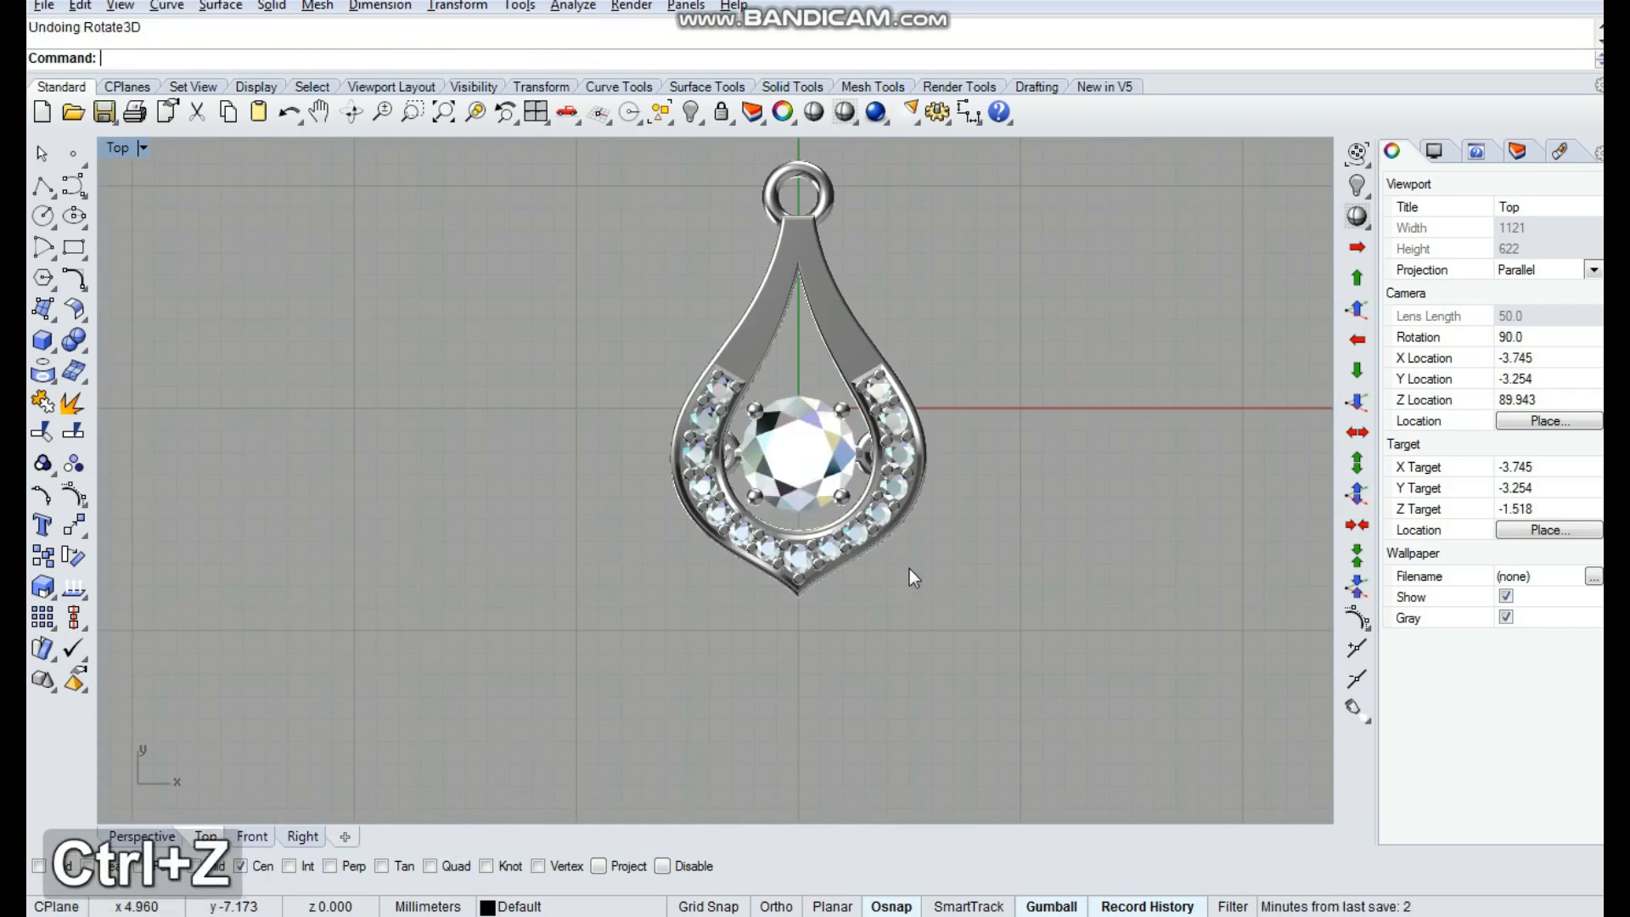